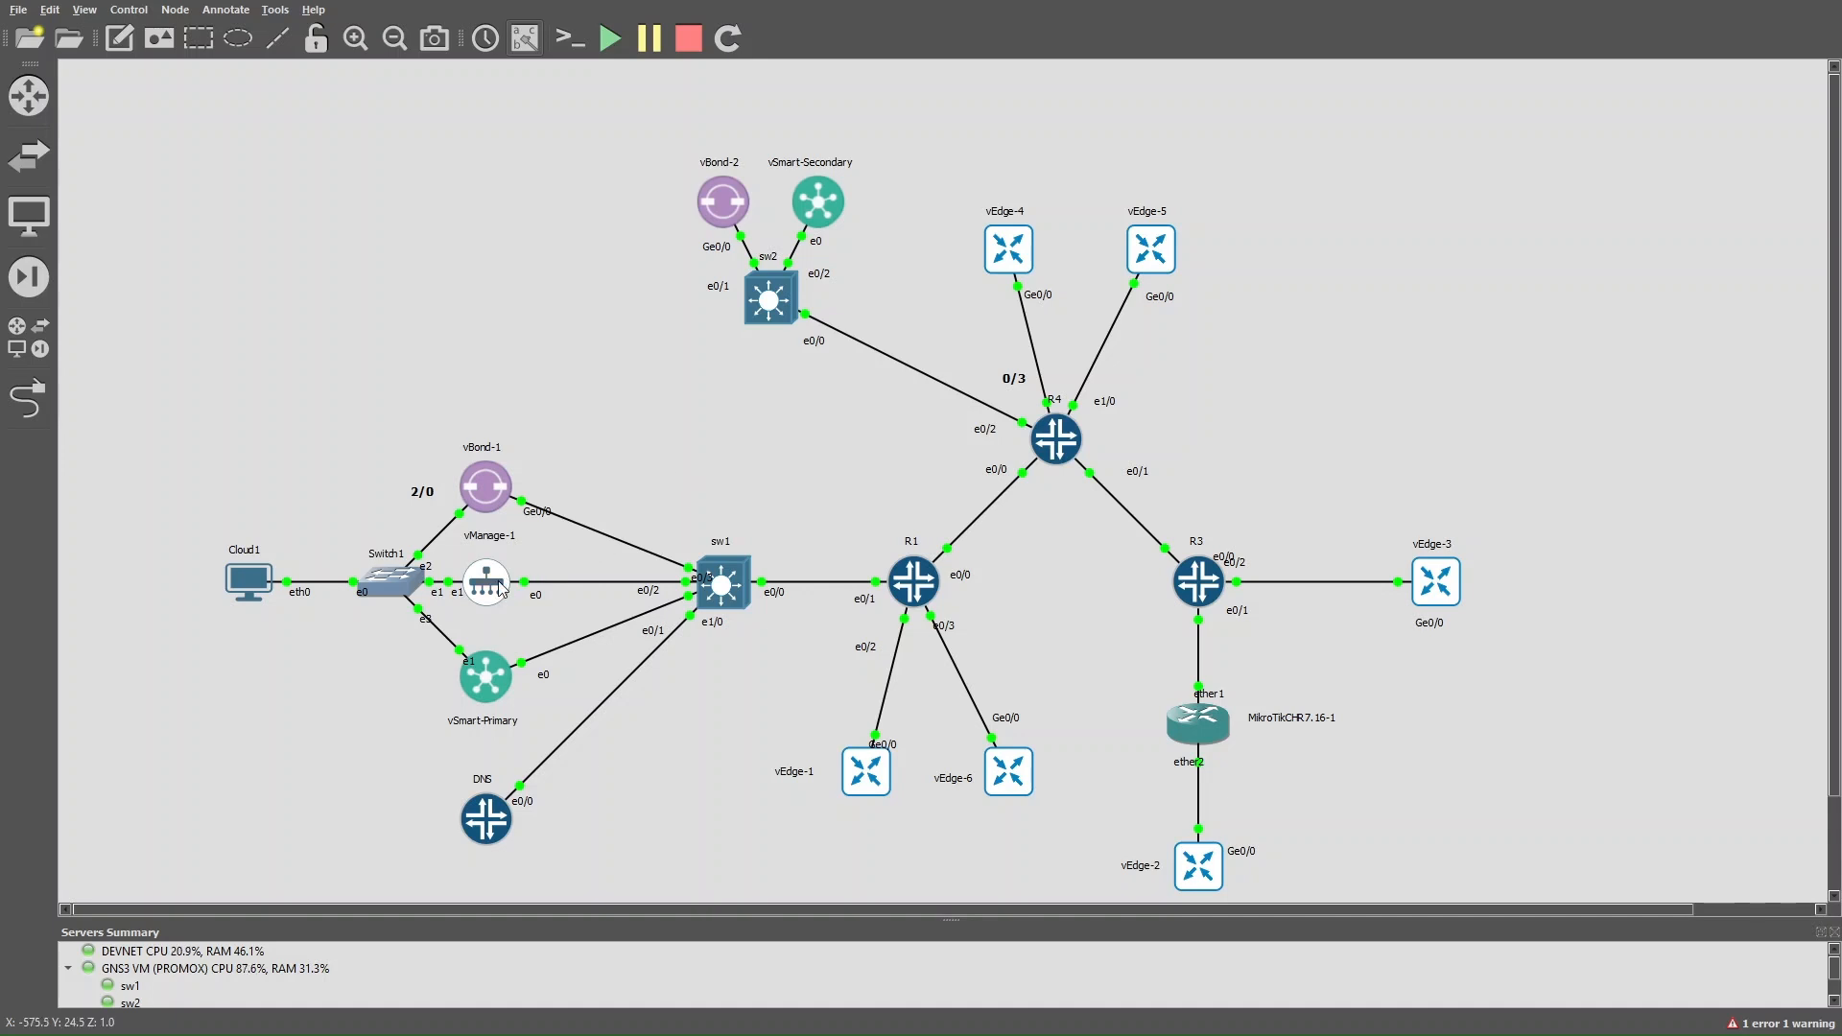
{"action": "mouse_move", "coordinate": [499, 588]}
{"action": "scroll", "coordinate": [414, 242], "scroll_direction": "down", "scroll_amount": 2}
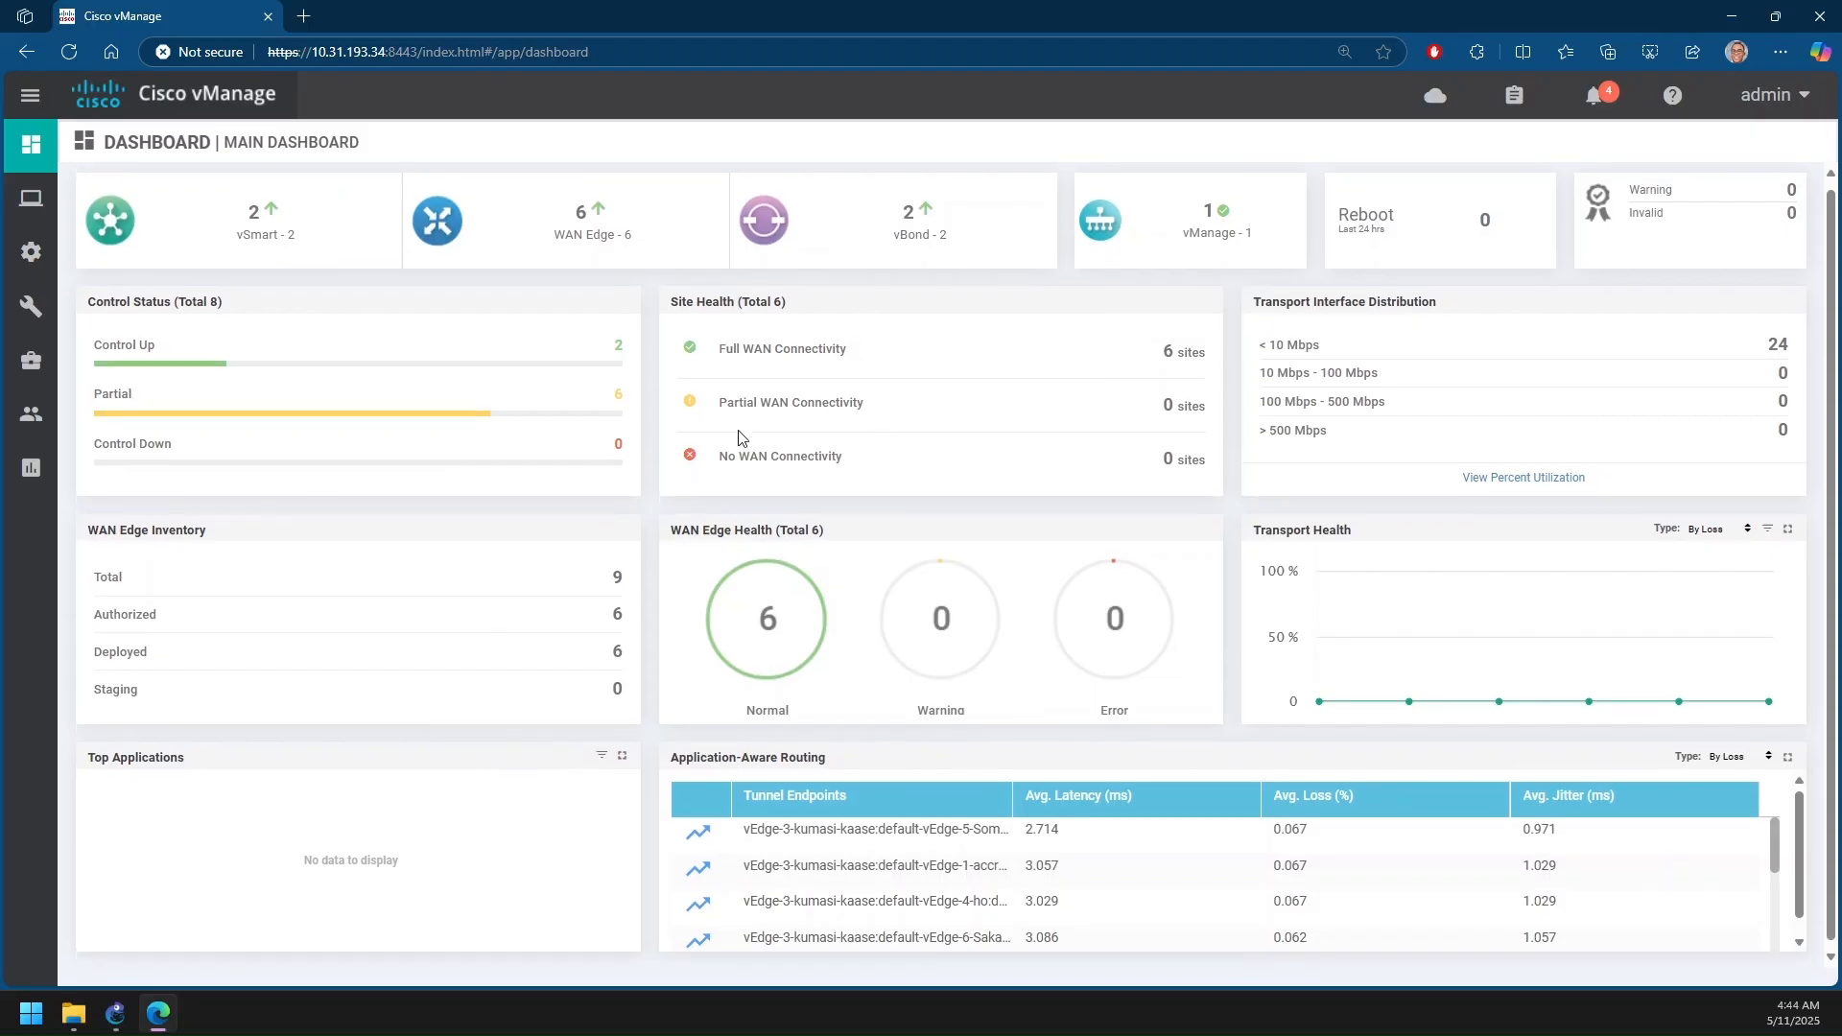
Reload the vManage main dashboard and dismiss the expired web server certificate alert
{"action": "scroll", "coordinate": [742, 439], "scroll_direction": "up", "scroll_amount": 1}
{"action": "left_click", "coordinate": [69, 51]}
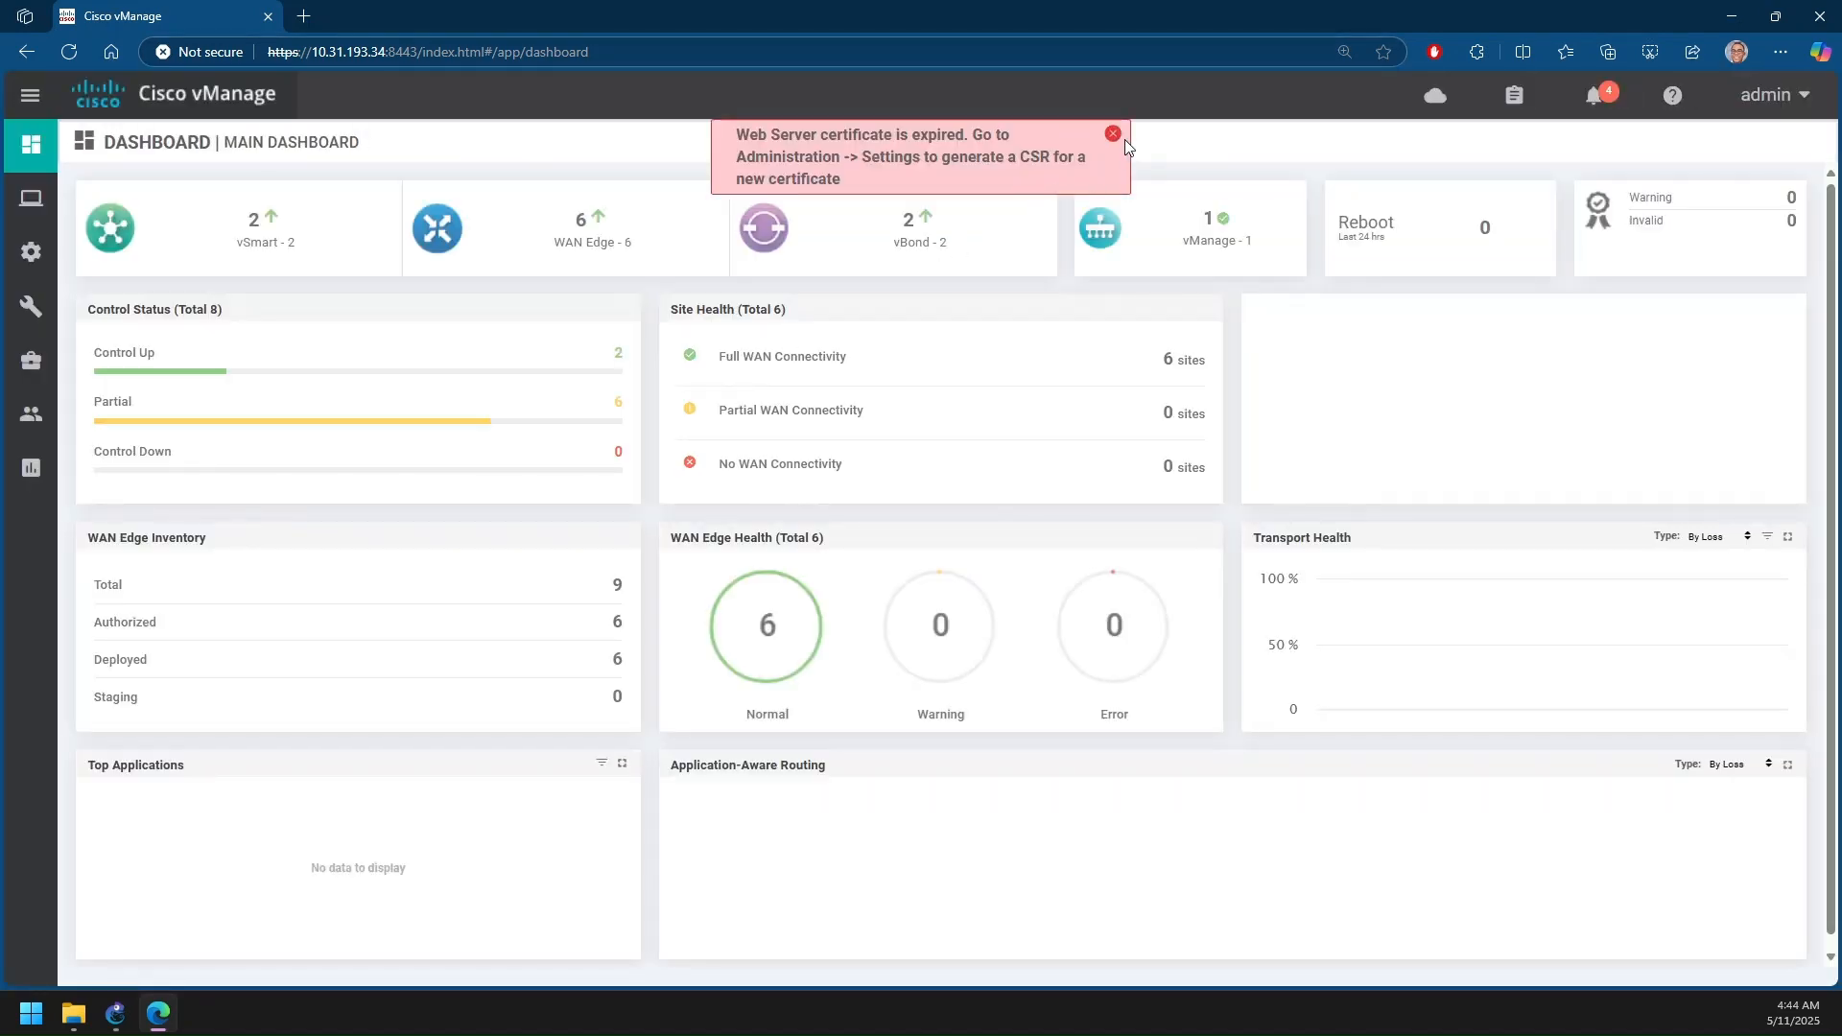
{"action": "left_click", "coordinate": [1113, 134]}
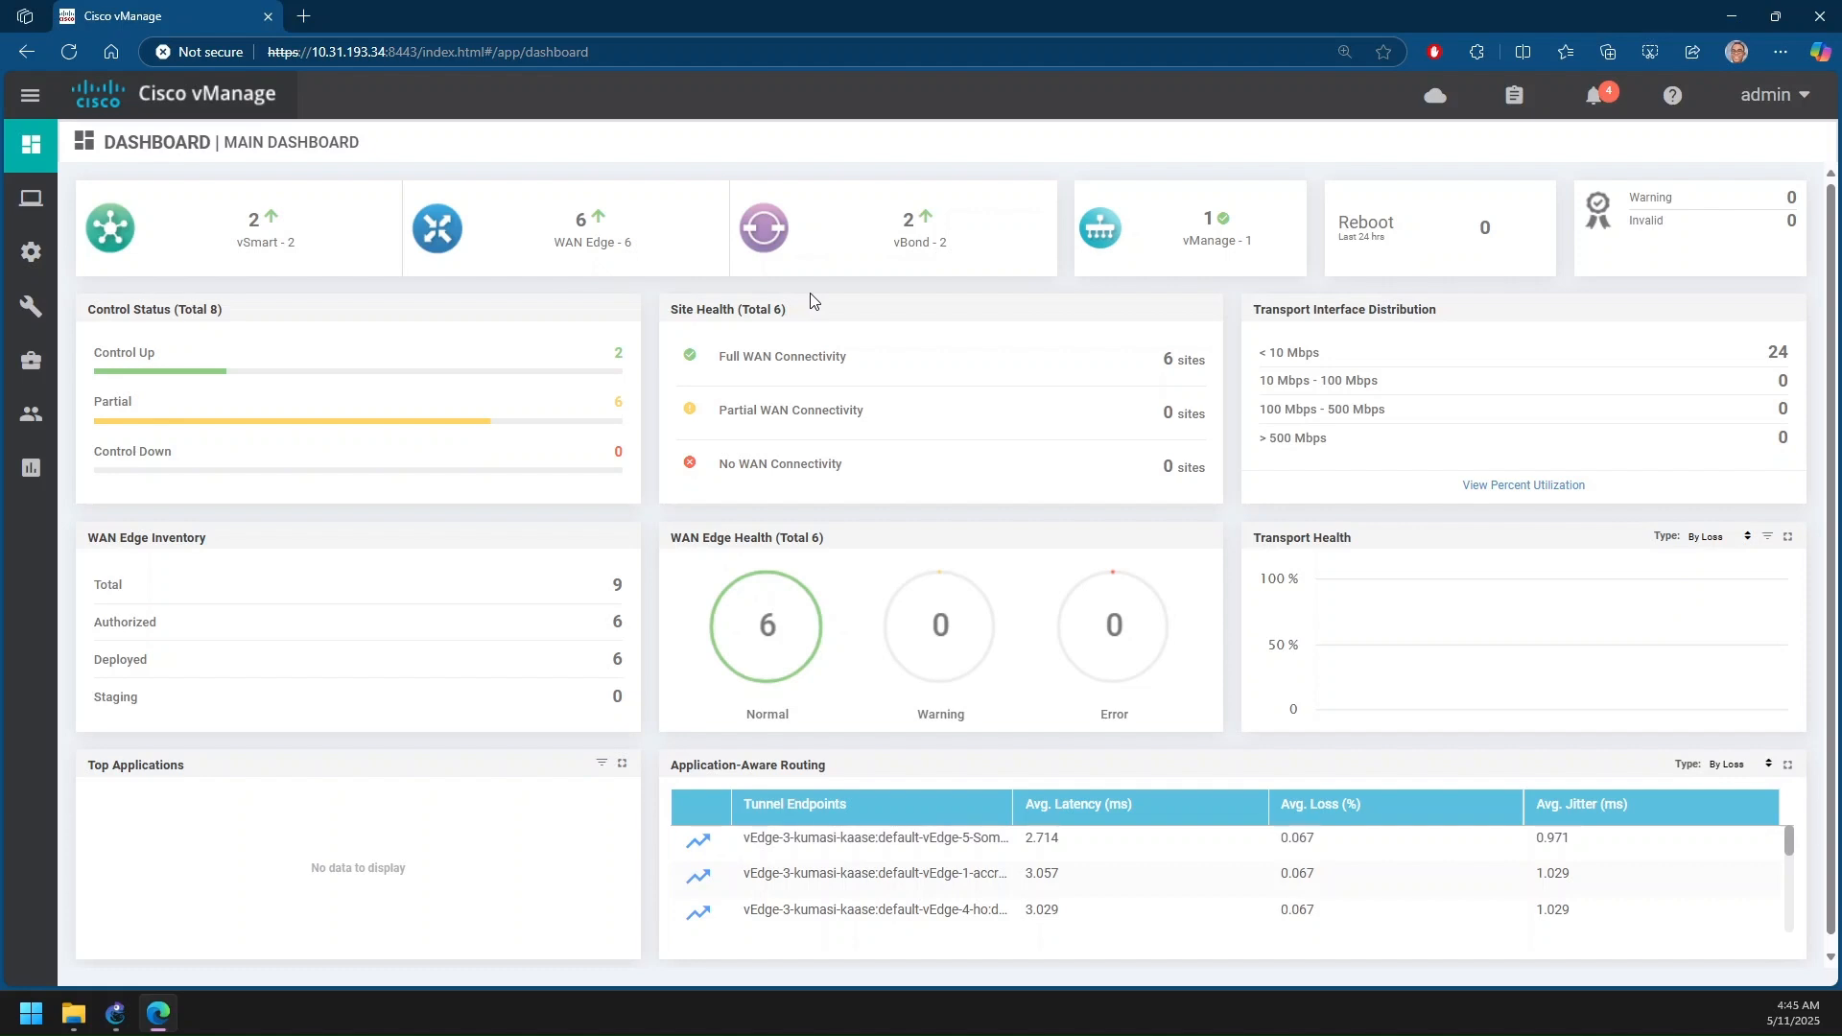
Open the configuration templates and start adding a new feature template
{"action": "mouse_move", "coordinate": [31, 251]}
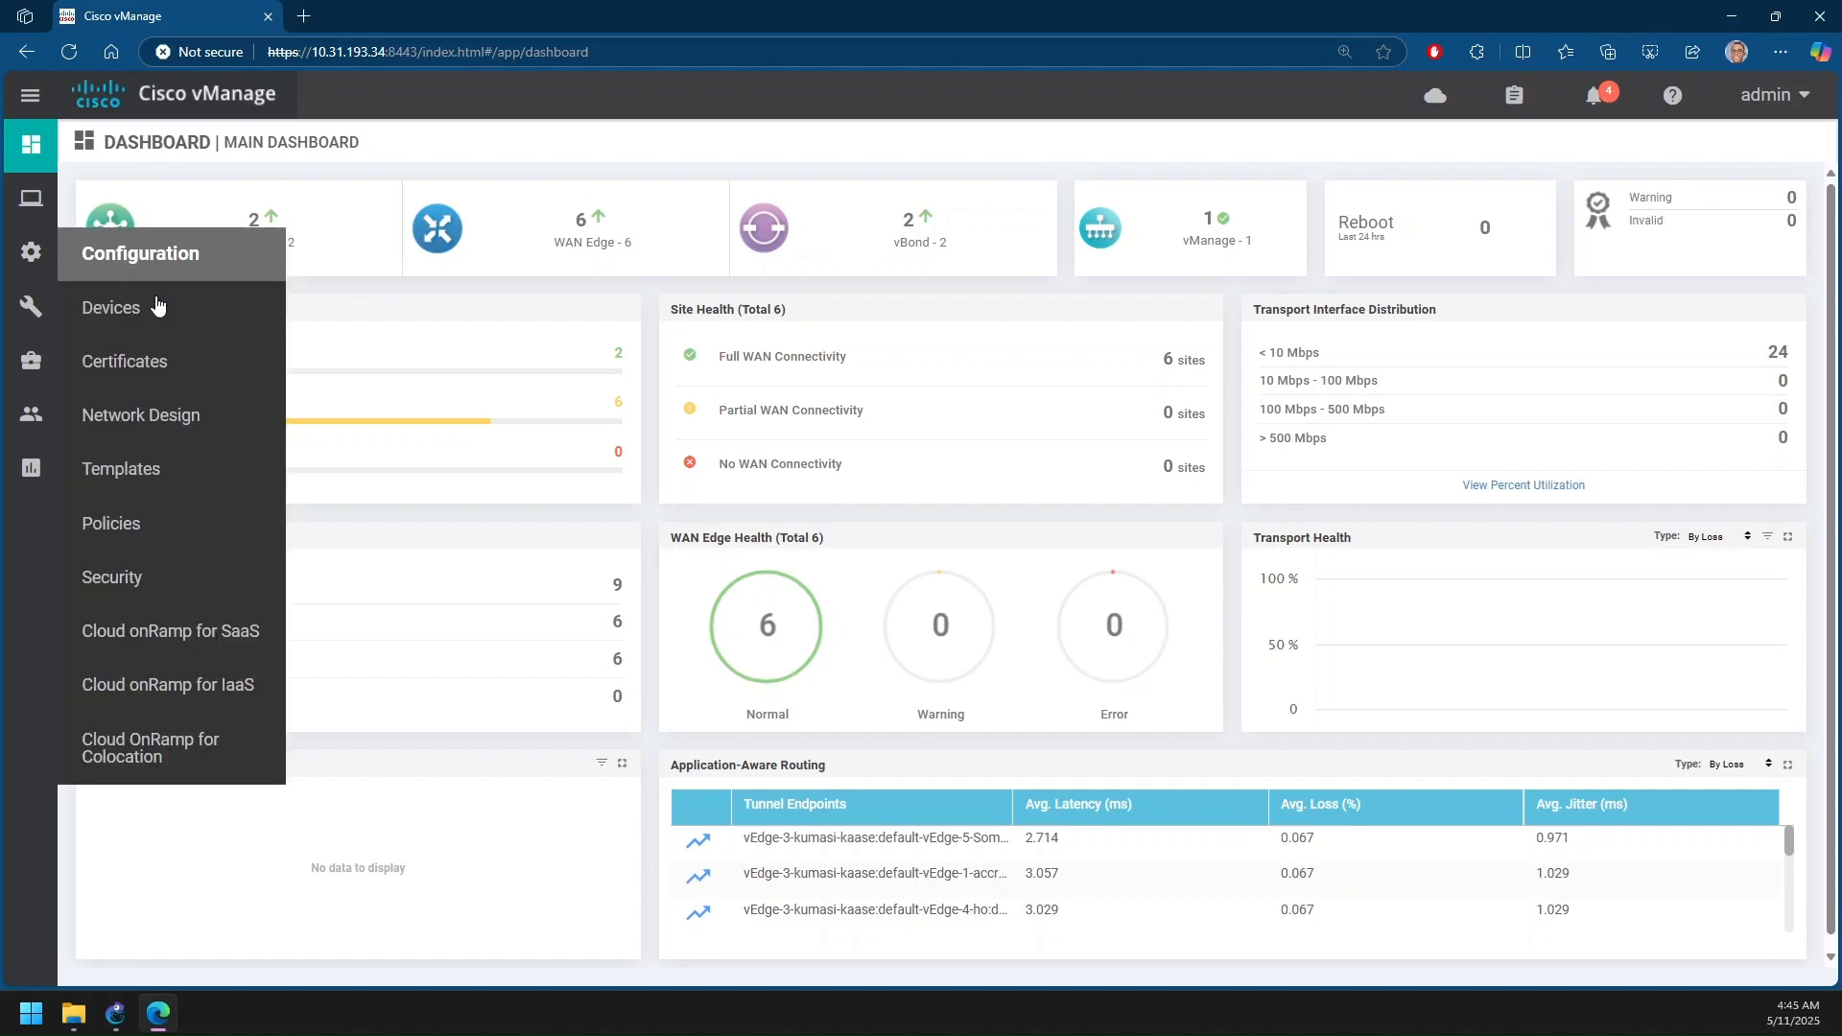
{"action": "left_click", "coordinate": [176, 489]}
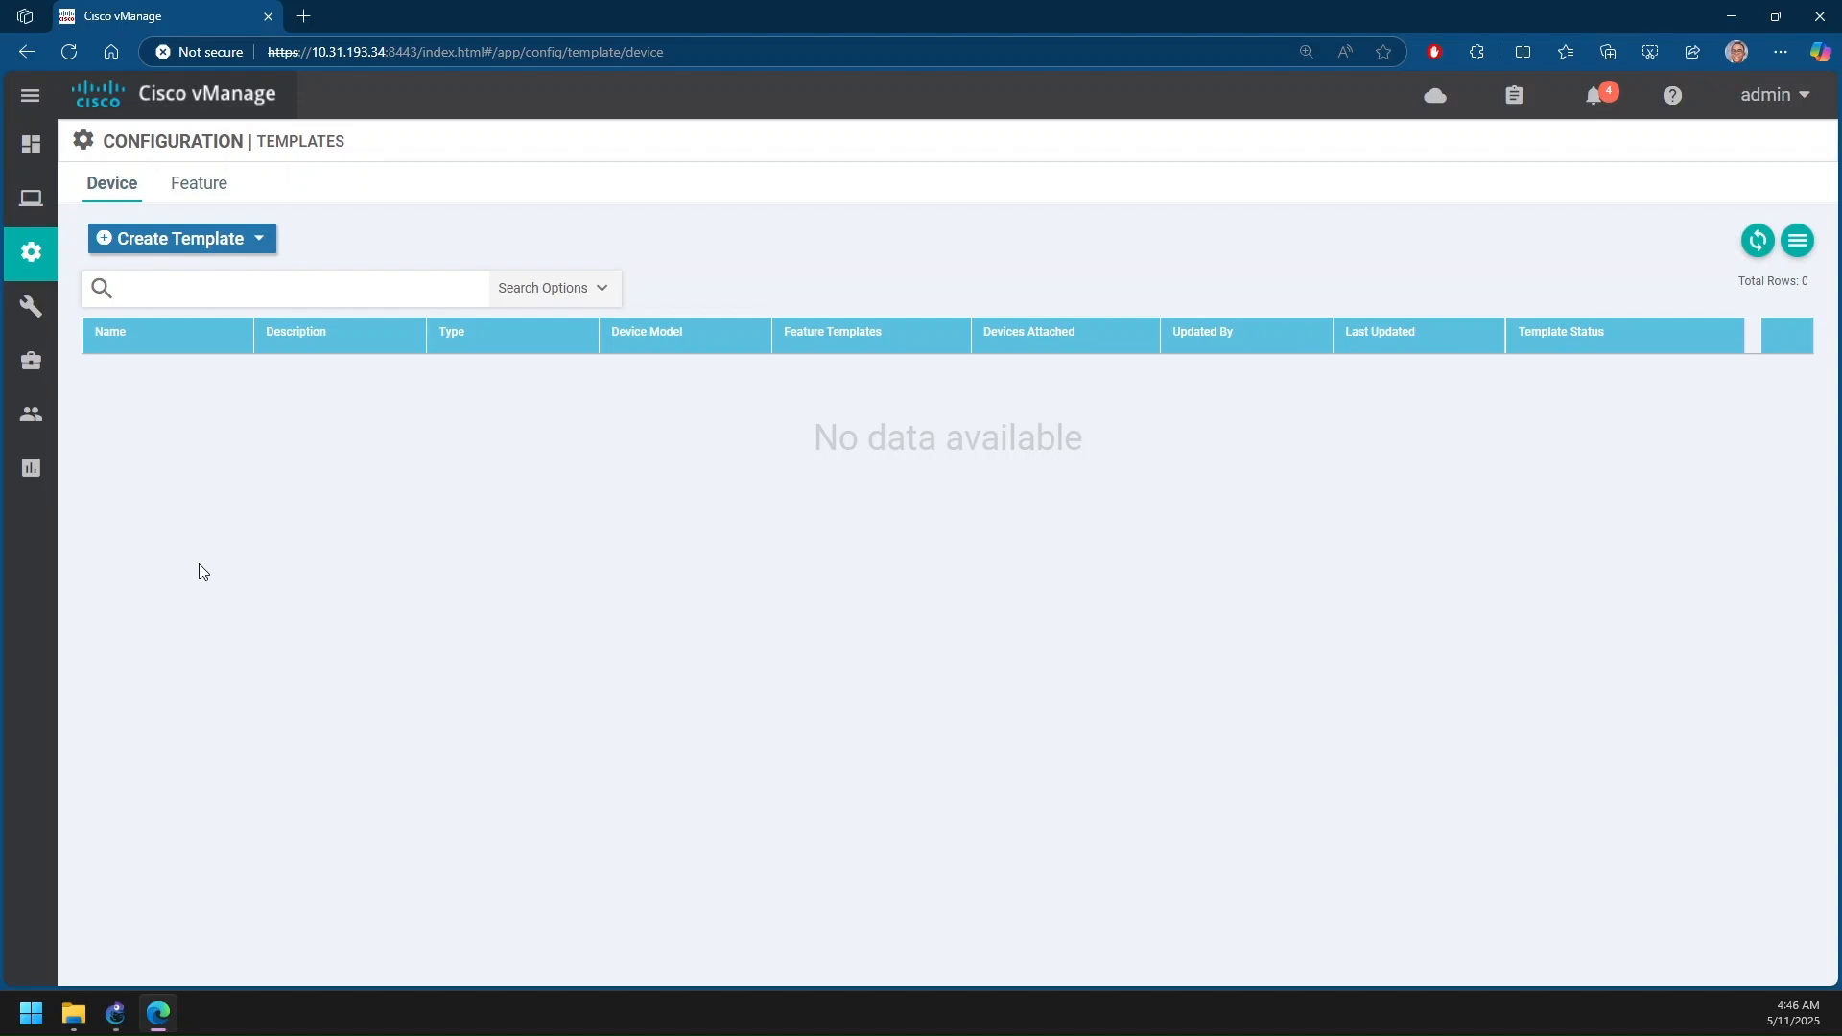
{"action": "left_click", "coordinate": [197, 182]}
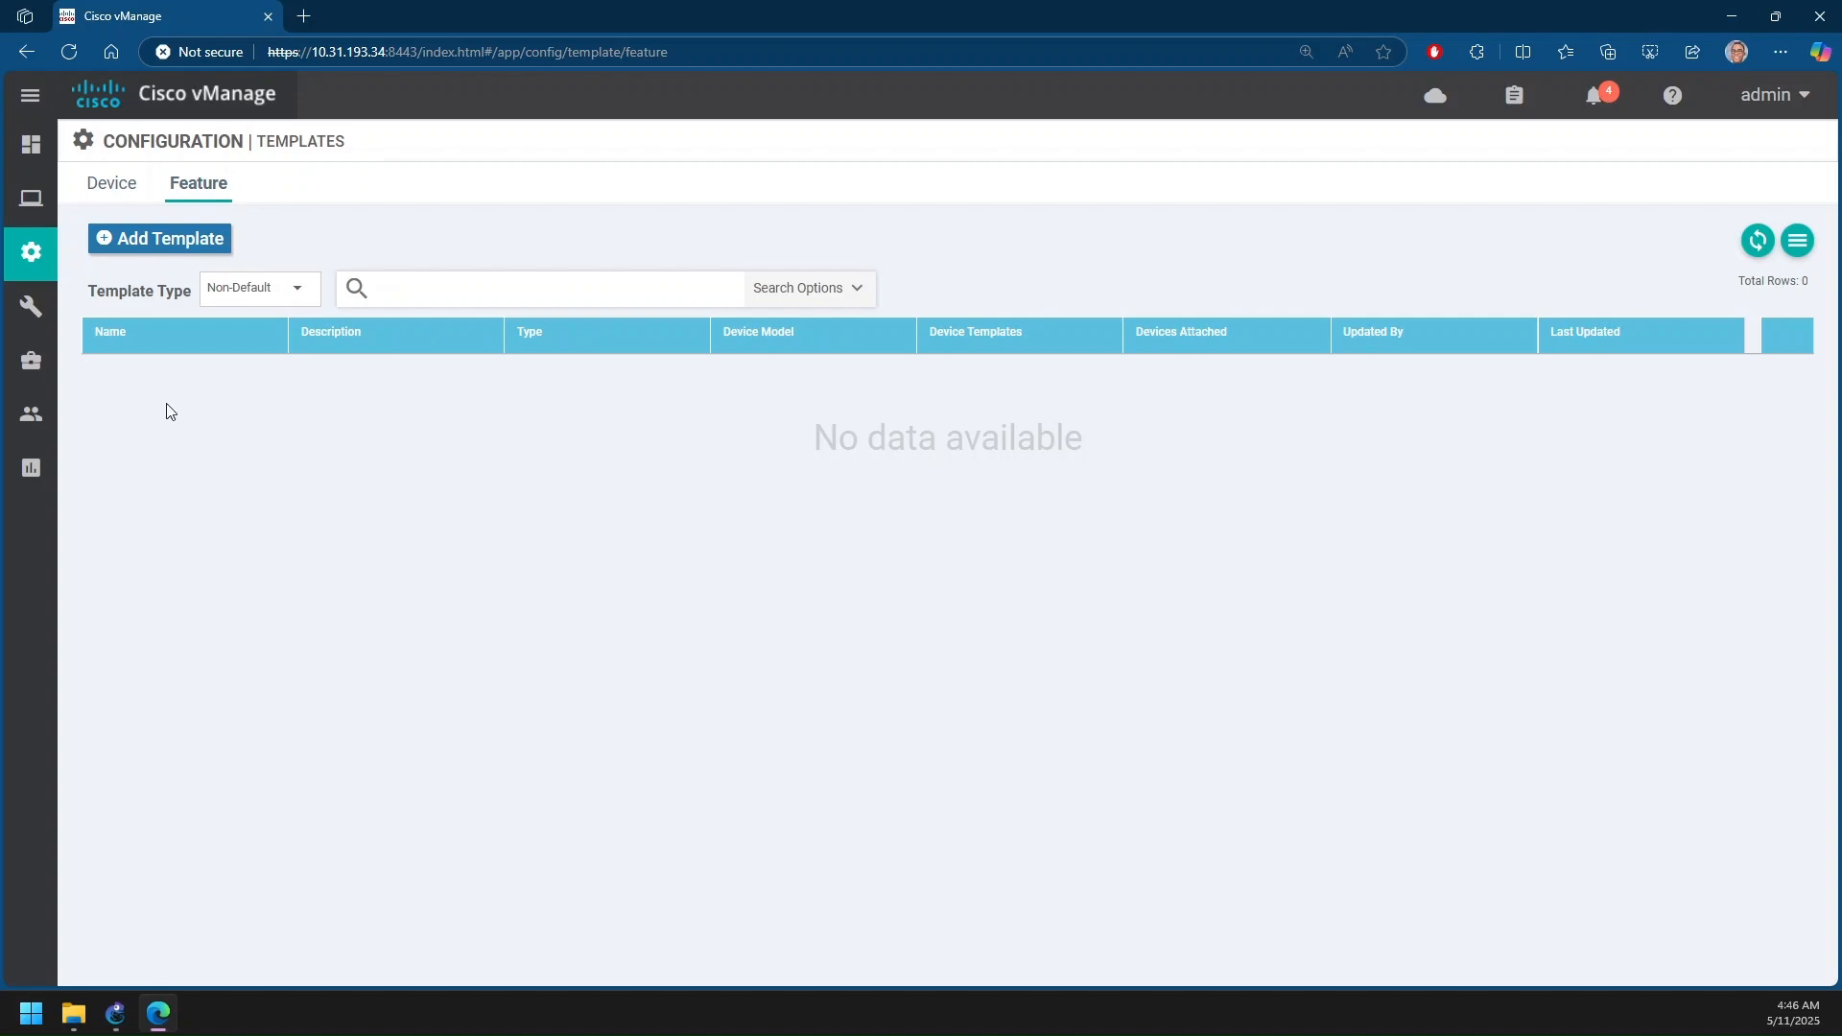
{"action": "left_click", "coordinate": [203, 241]}
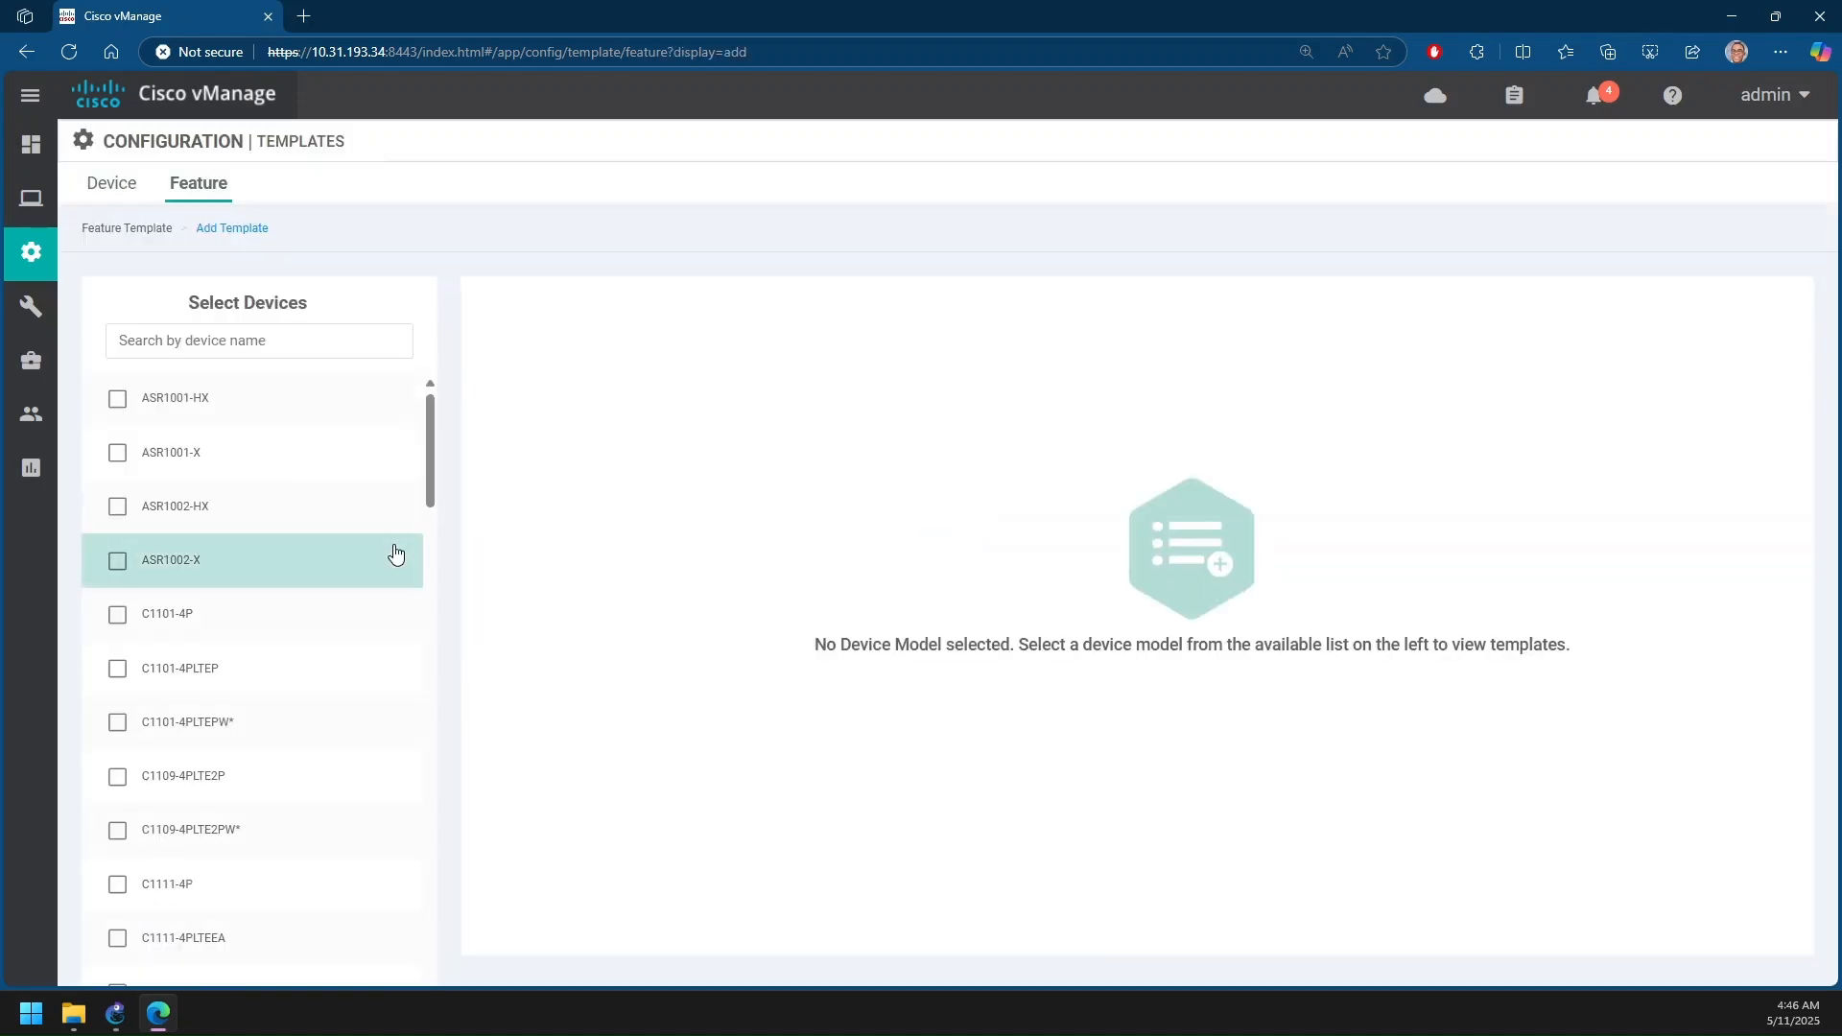
Filter the device models by "smart" and select vSmart for the new feature template
{"action": "left_click", "coordinate": [270, 329]}
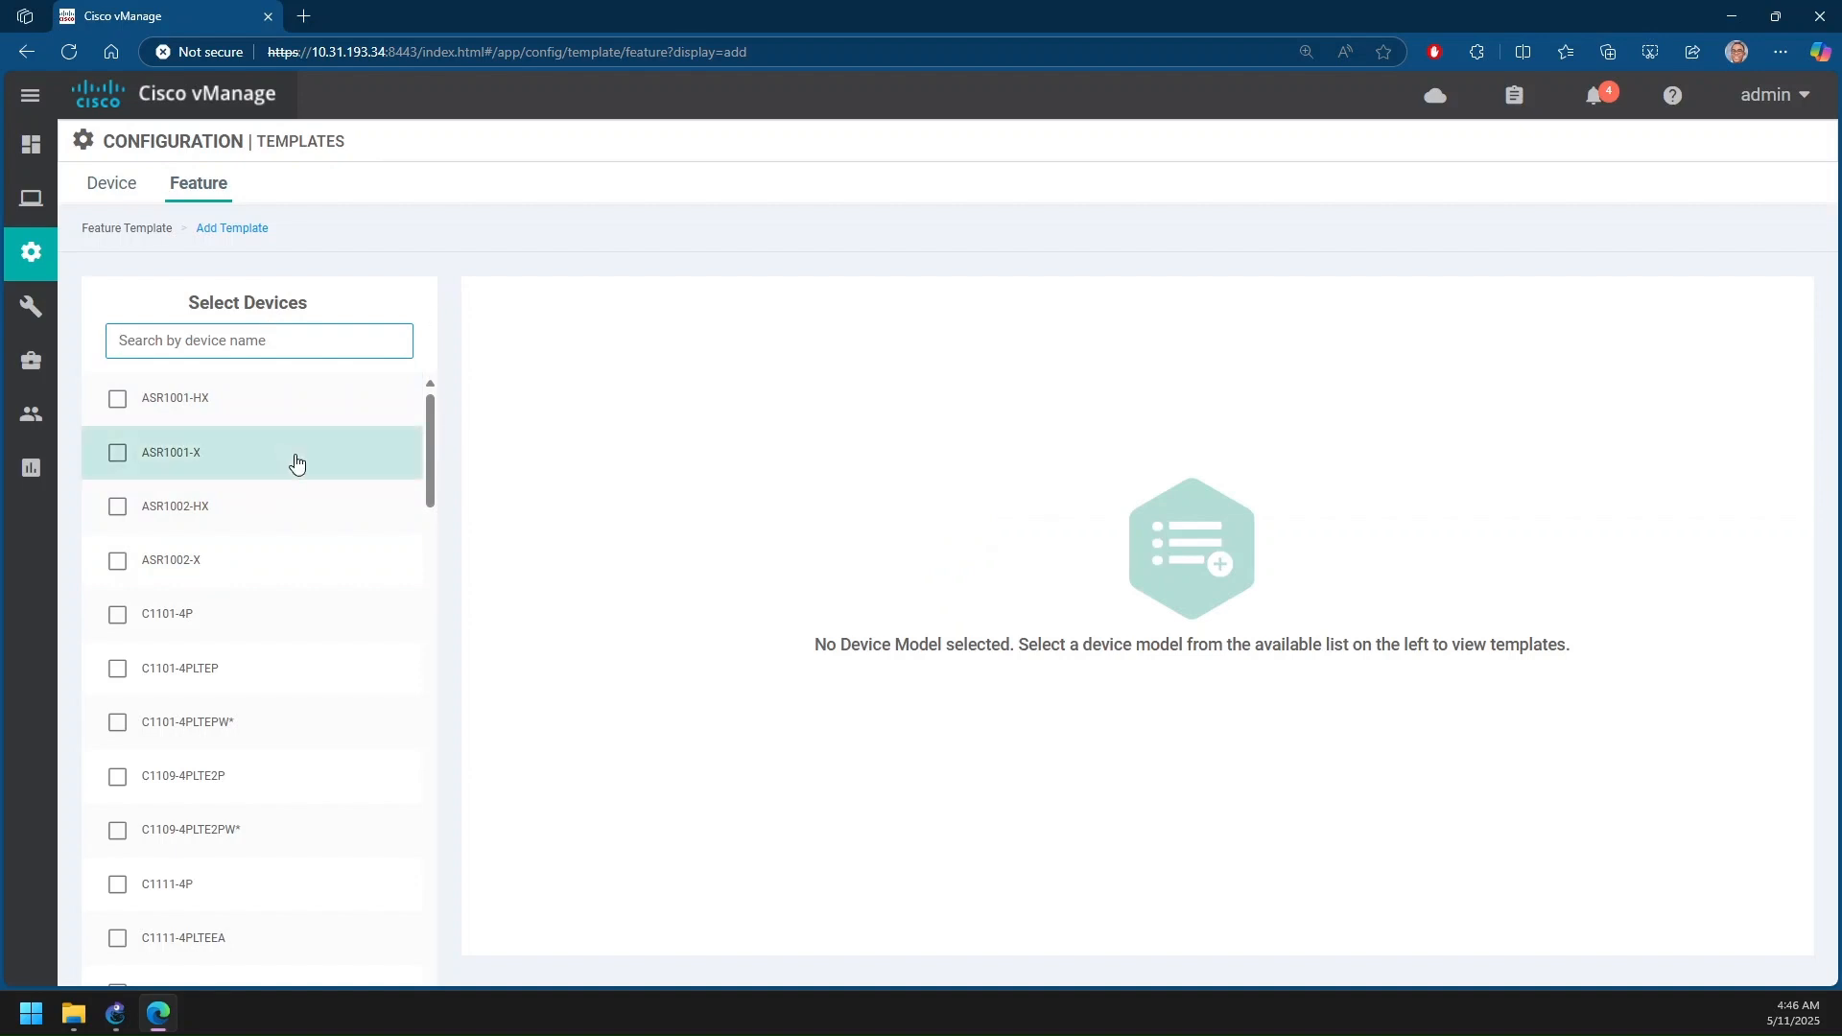
{"action": "scroll", "coordinate": [259, 457], "scroll_direction": "down", "scroll_amount": 2}
{"action": "scroll", "coordinate": [259, 456], "scroll_direction": "down", "scroll_amount": 15}
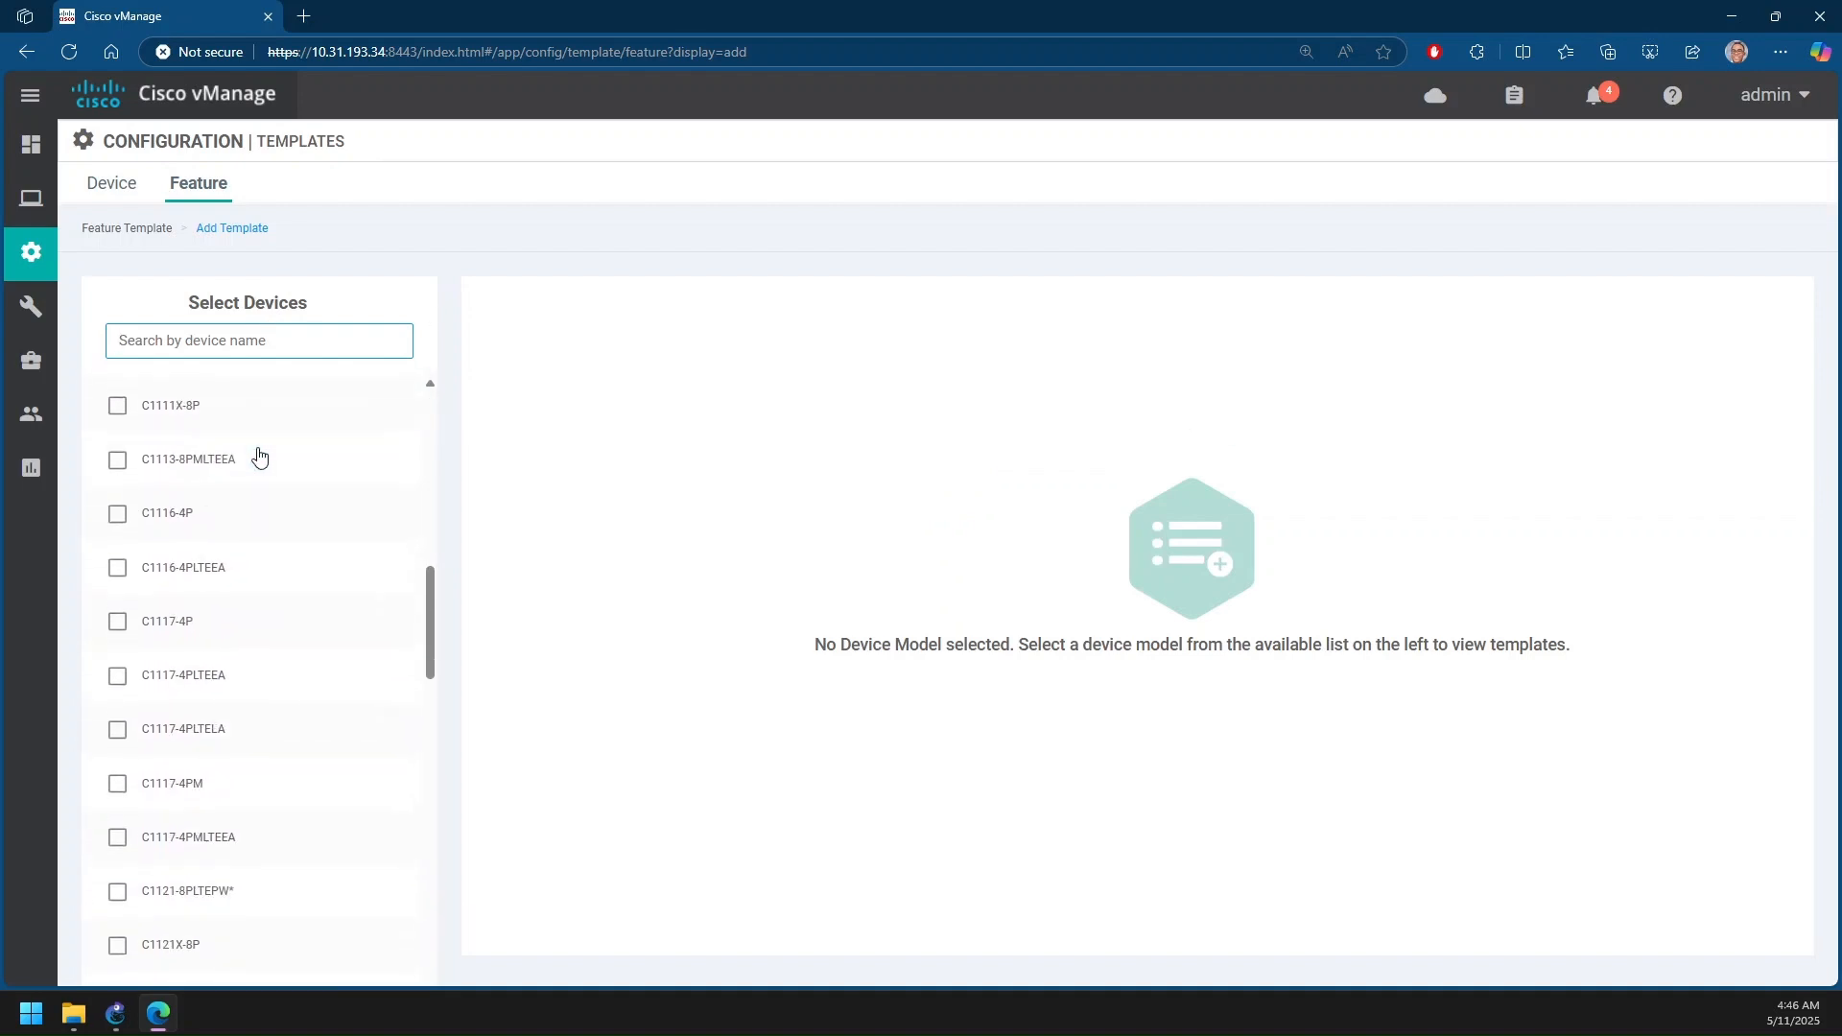
{"action": "scroll", "coordinate": [259, 457], "scroll_direction": "down", "scroll_amount": 5}
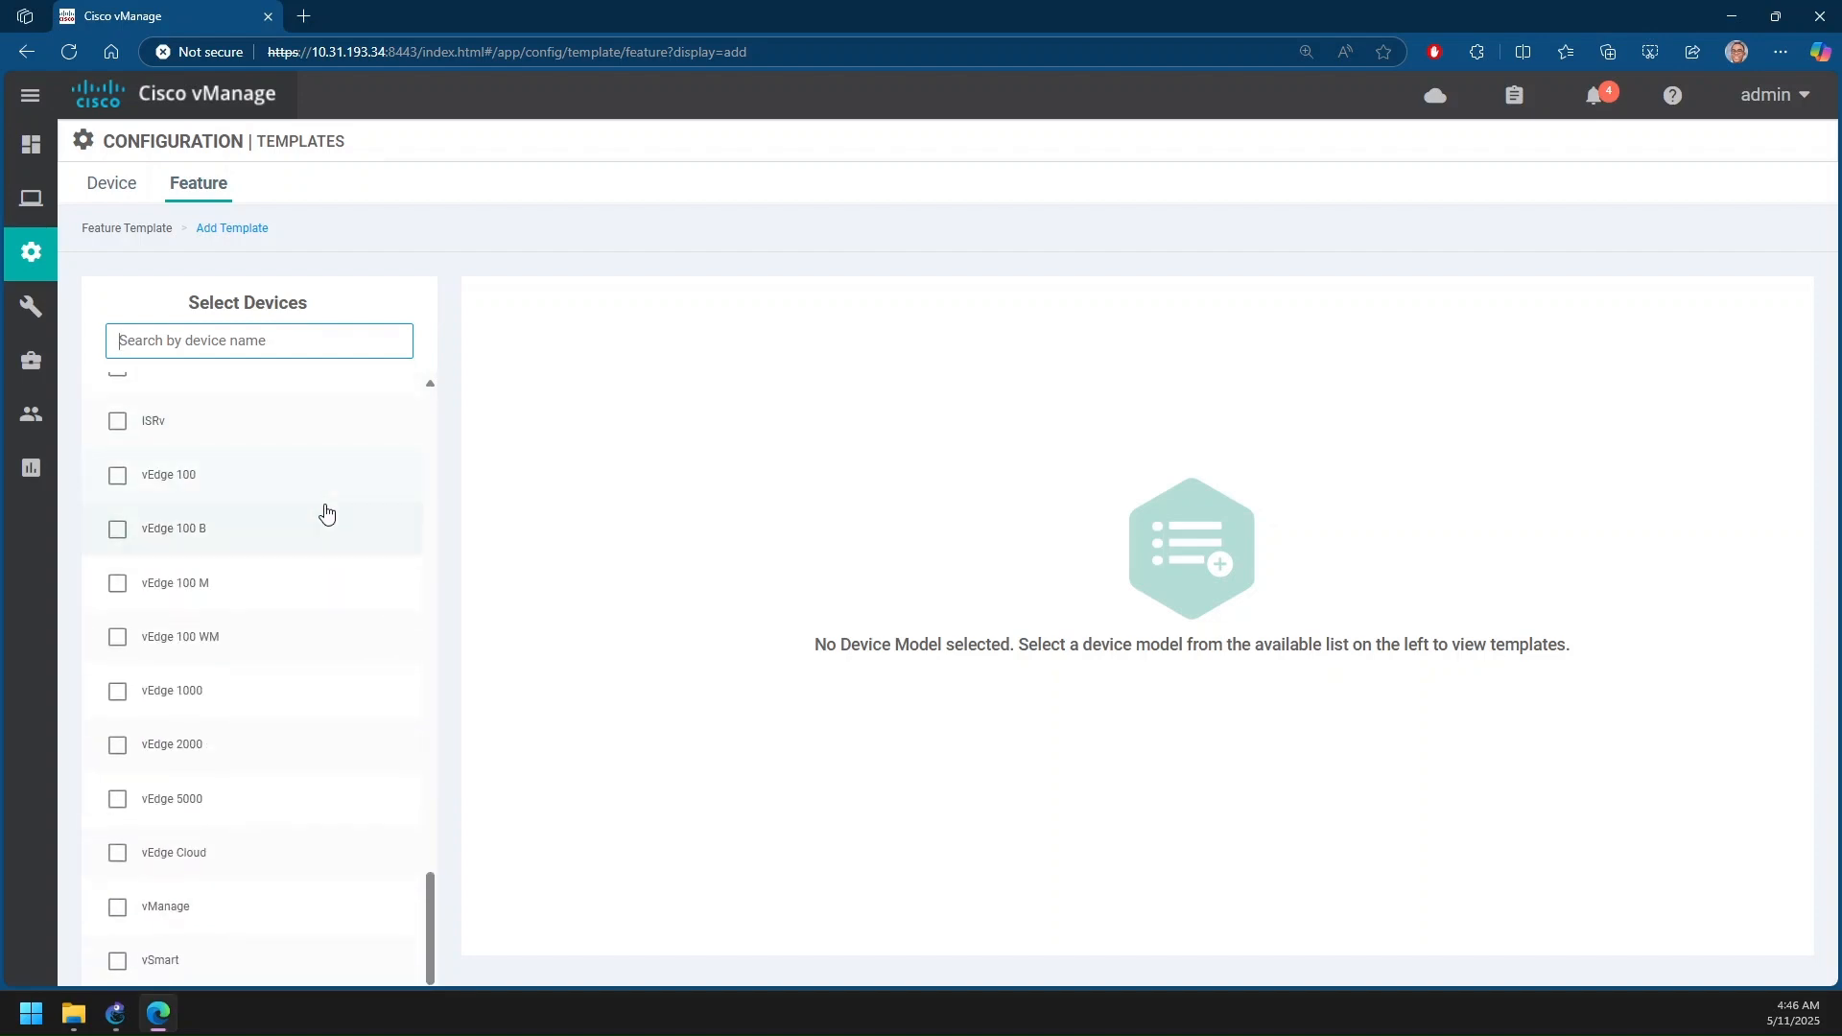
{"action": "scroll", "coordinate": [388, 581], "scroll_direction": "up", "scroll_amount": 15}
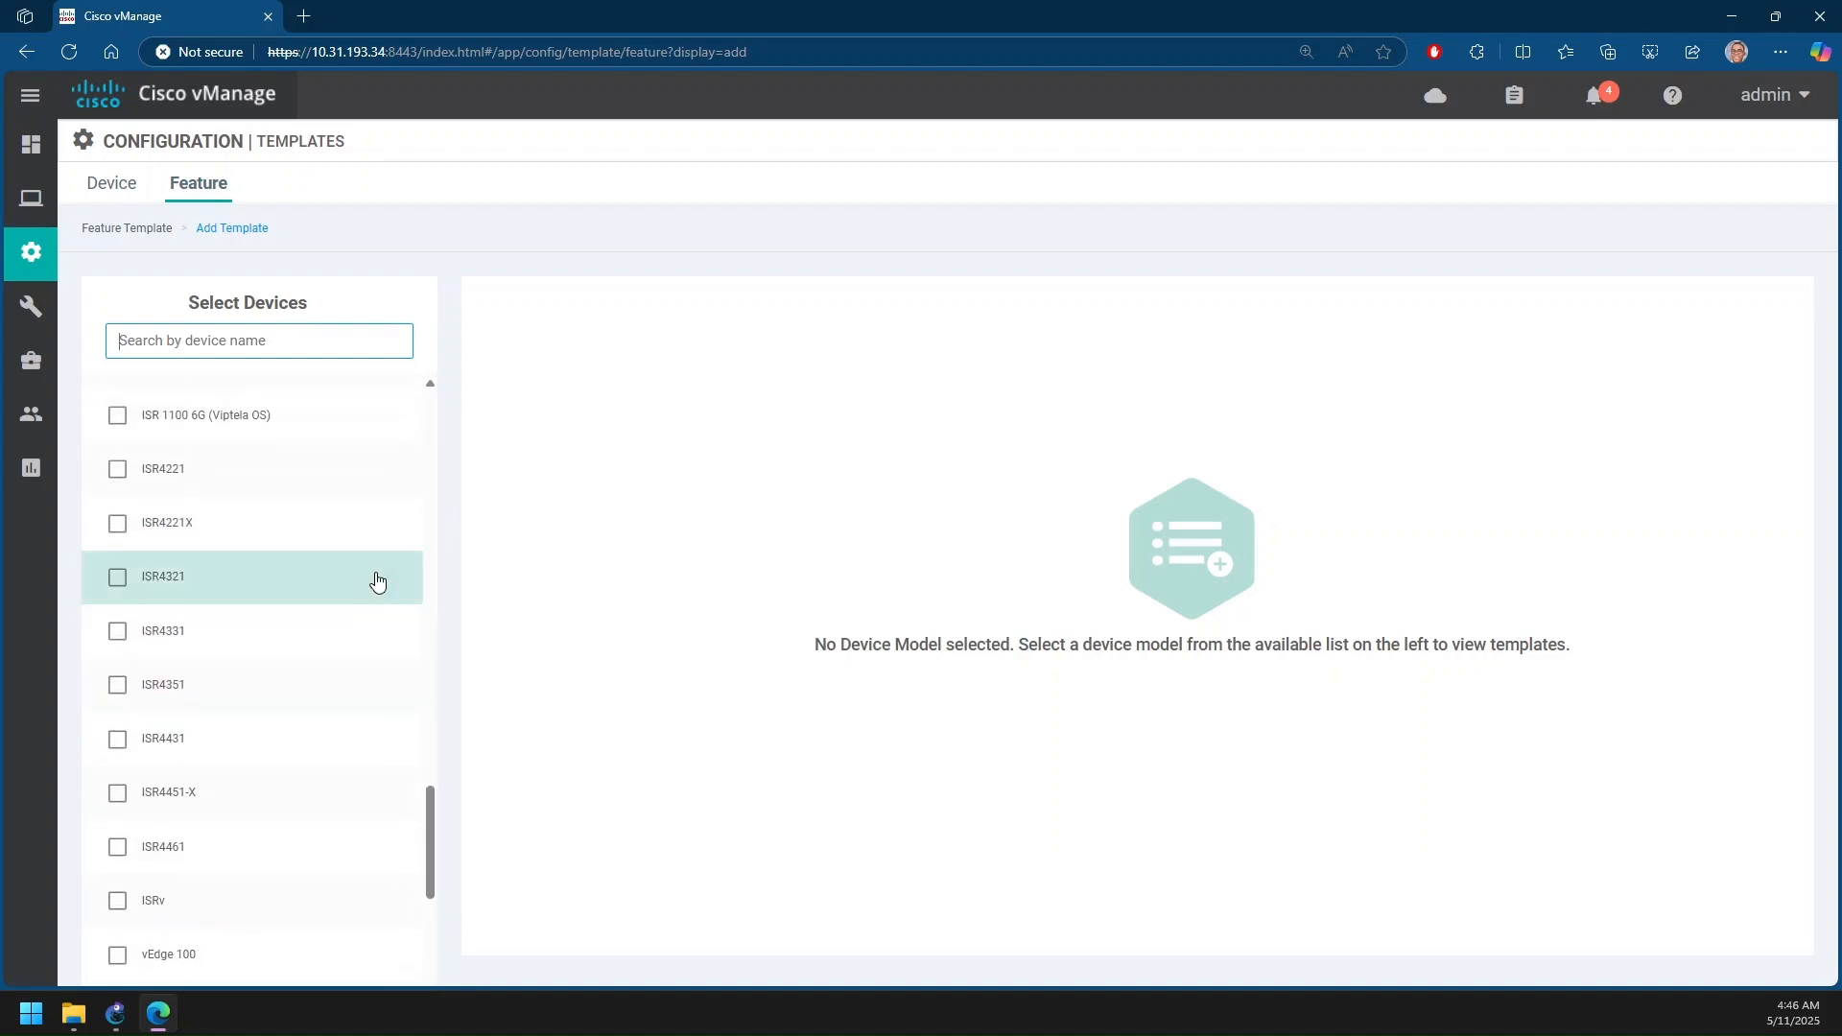
{"action": "scroll", "coordinate": [249, 587], "scroll_direction": "up", "scroll_amount": 10}
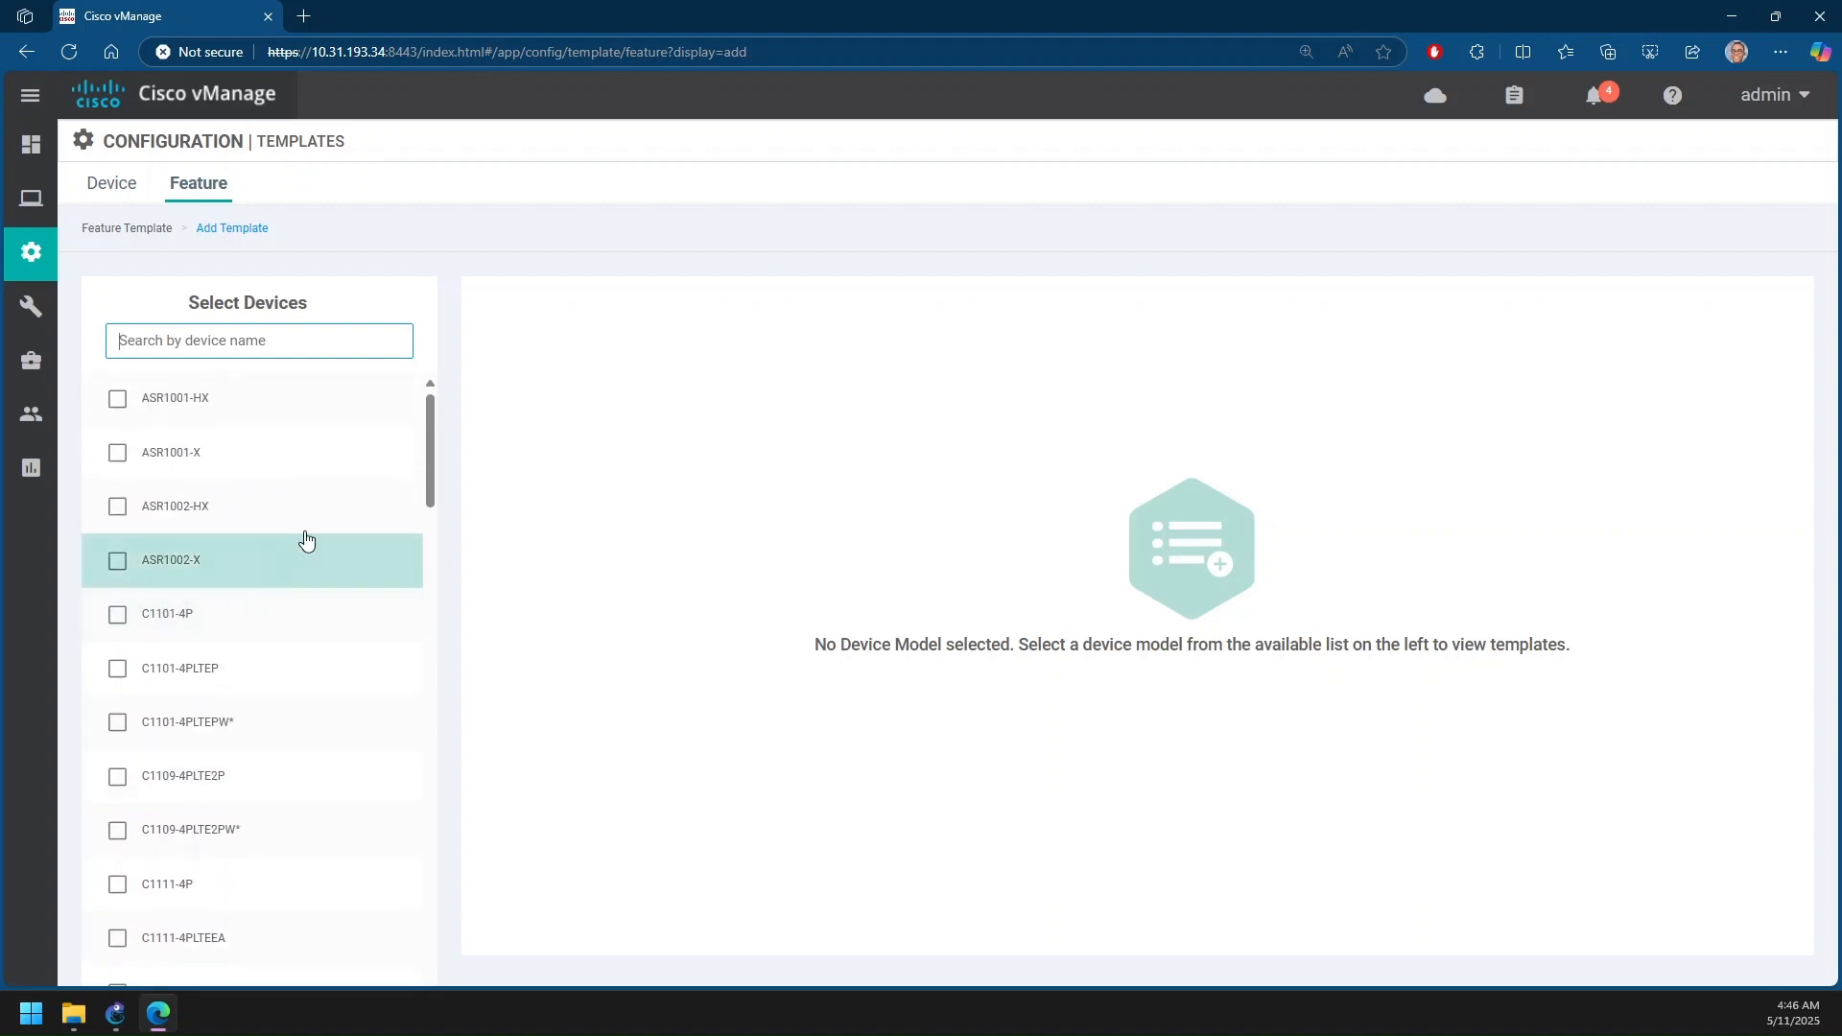
{"action": "scroll", "coordinate": [388, 542], "scroll_direction": "down", "scroll_amount": 10}
{"action": "scroll", "coordinate": [388, 553], "scroll_direction": "down", "scroll_amount": 15}
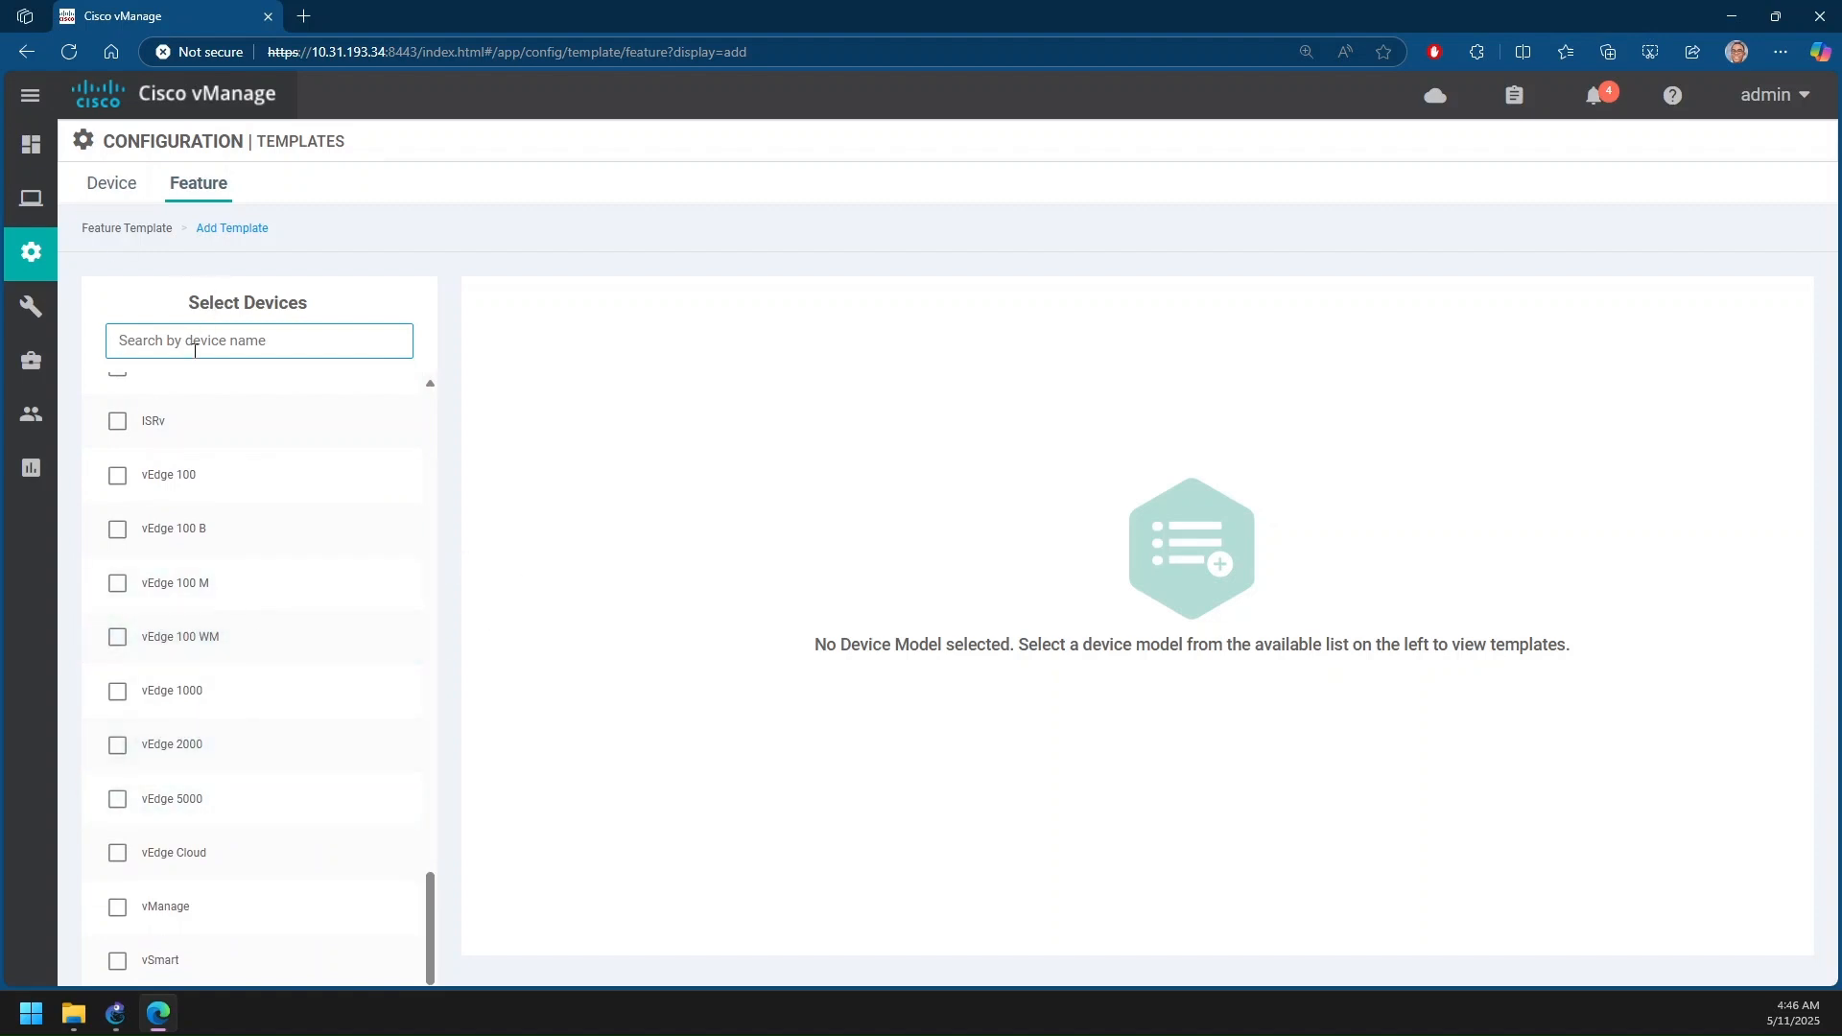
{"action": "type", "text": "smart"}
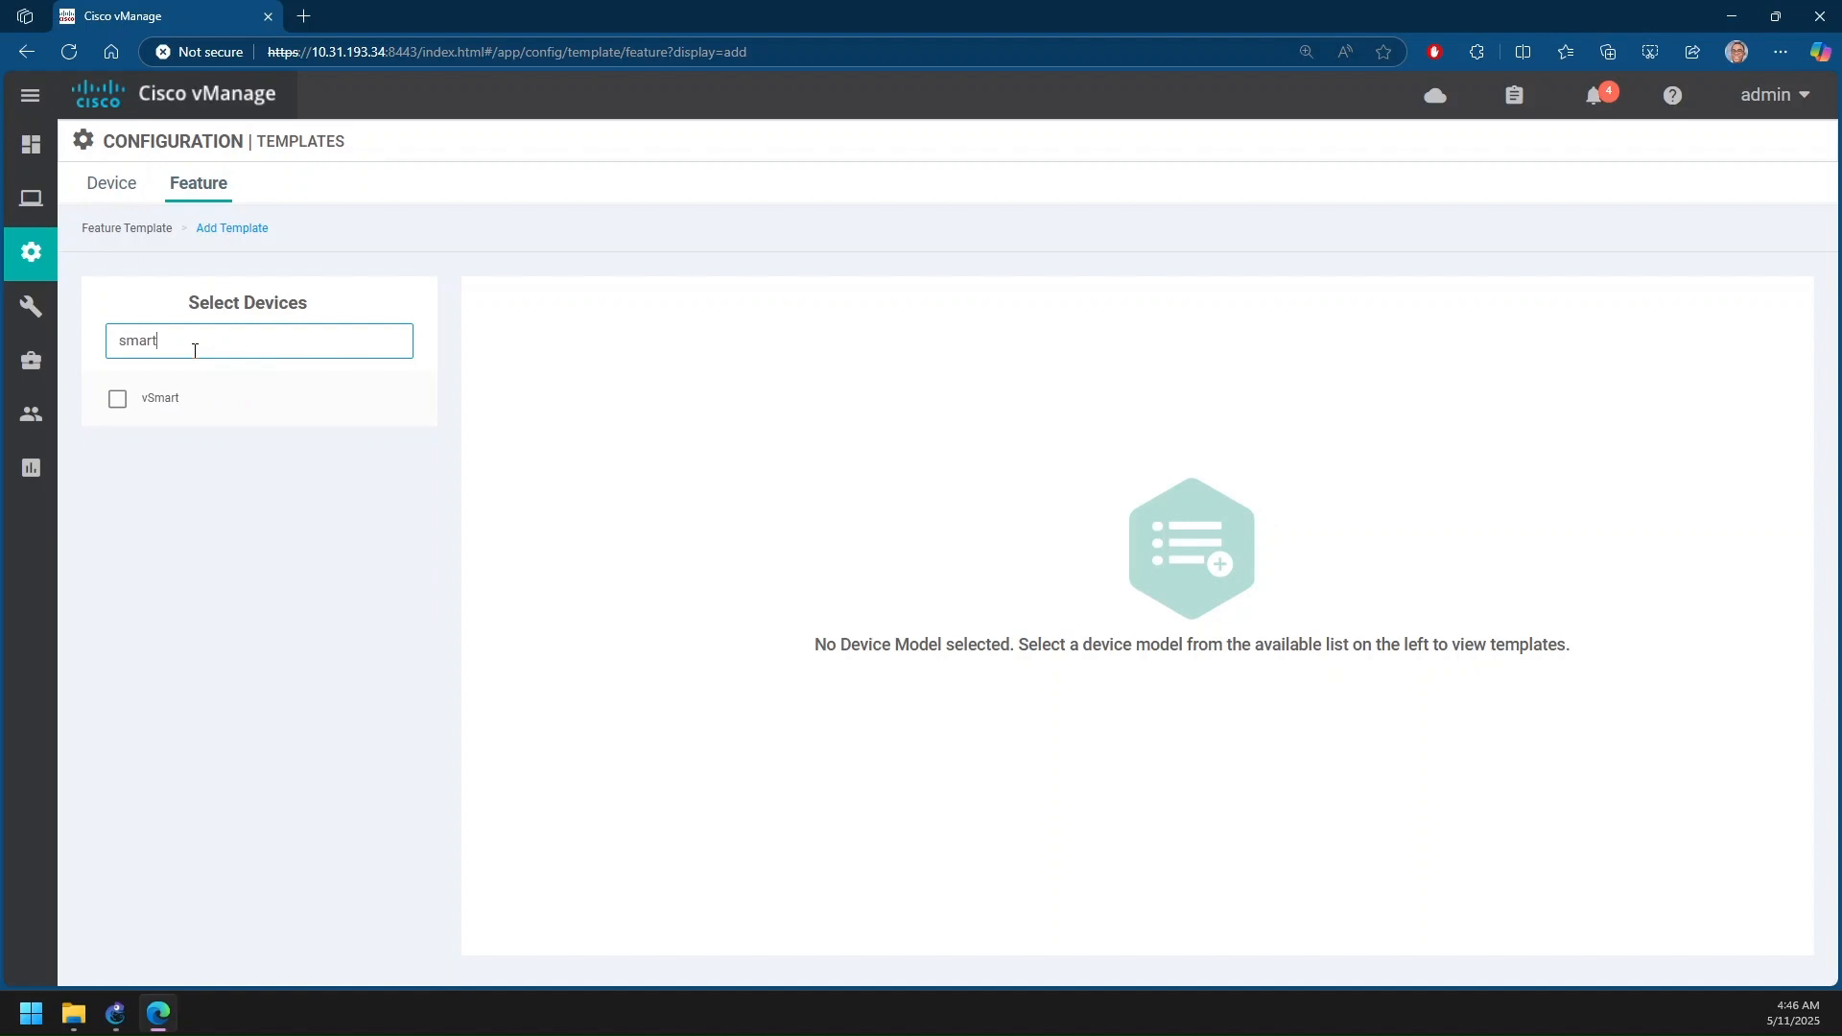
{"action": "left_click", "coordinate": [235, 412]}
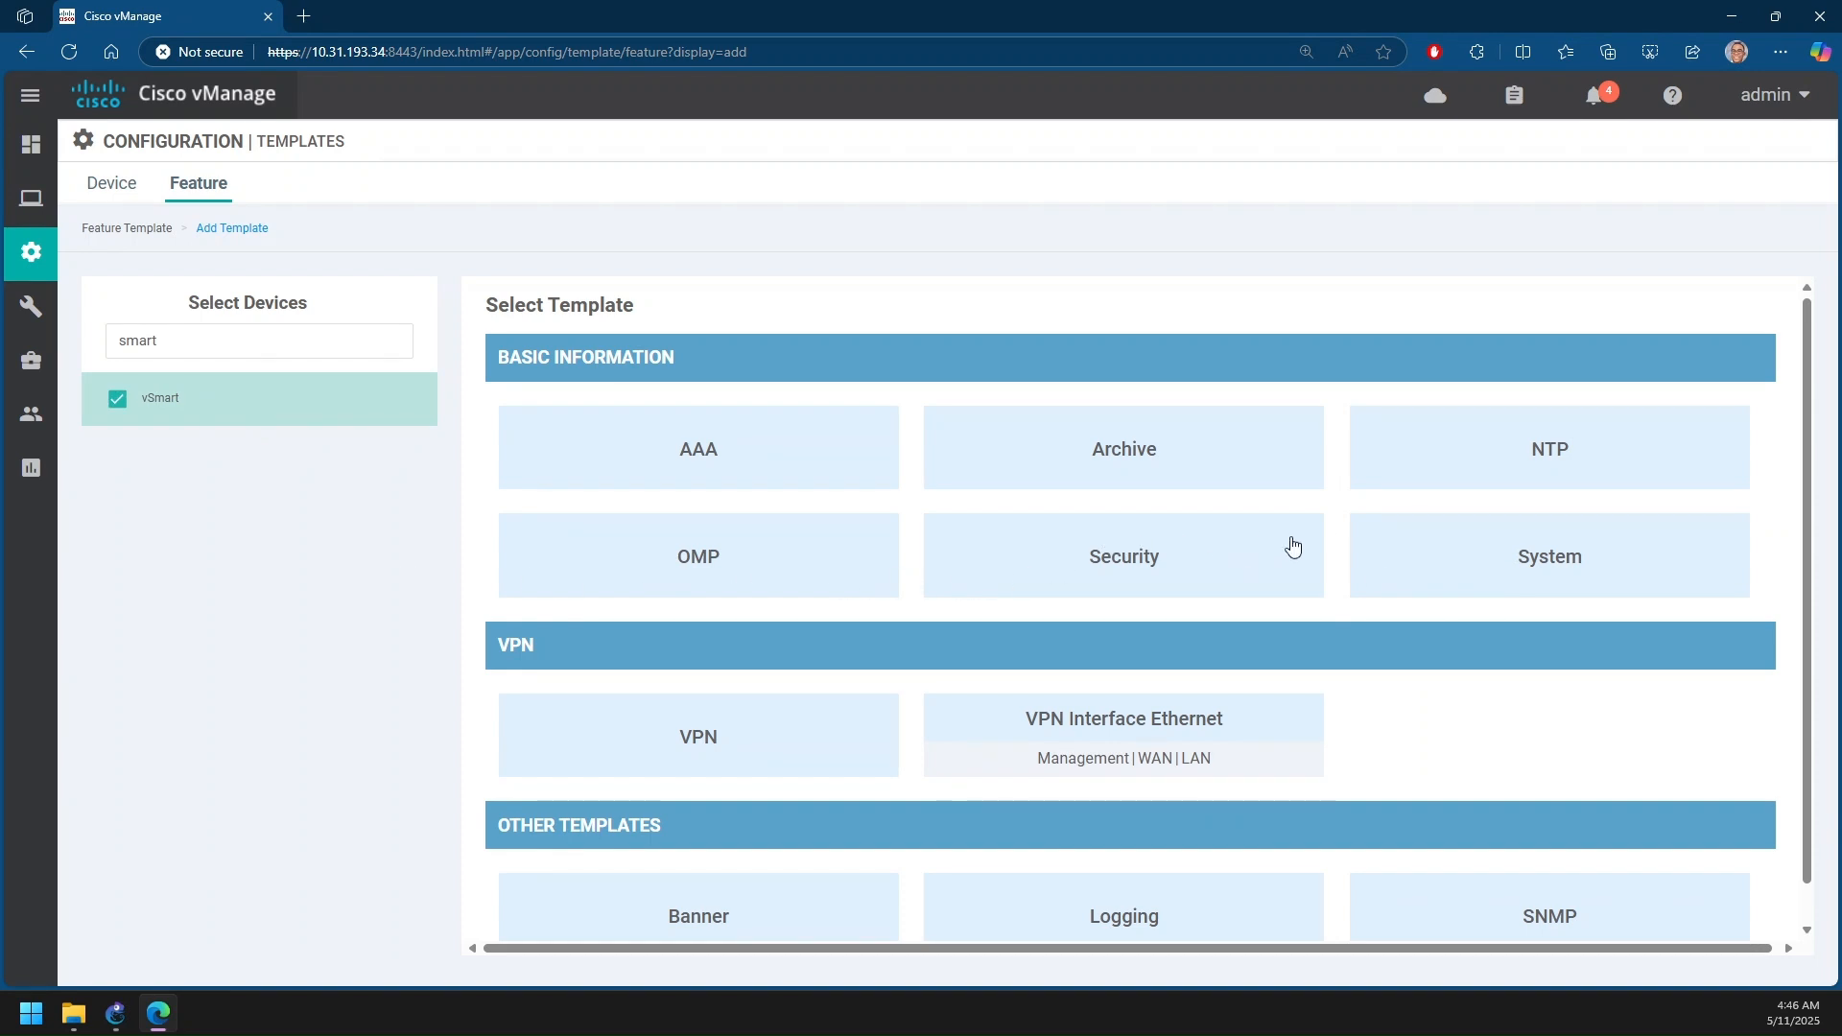
Choose the System template for vSmart, name it vsmart-system and set its description to vsmart
{"action": "left_click", "coordinate": [1459, 560]}
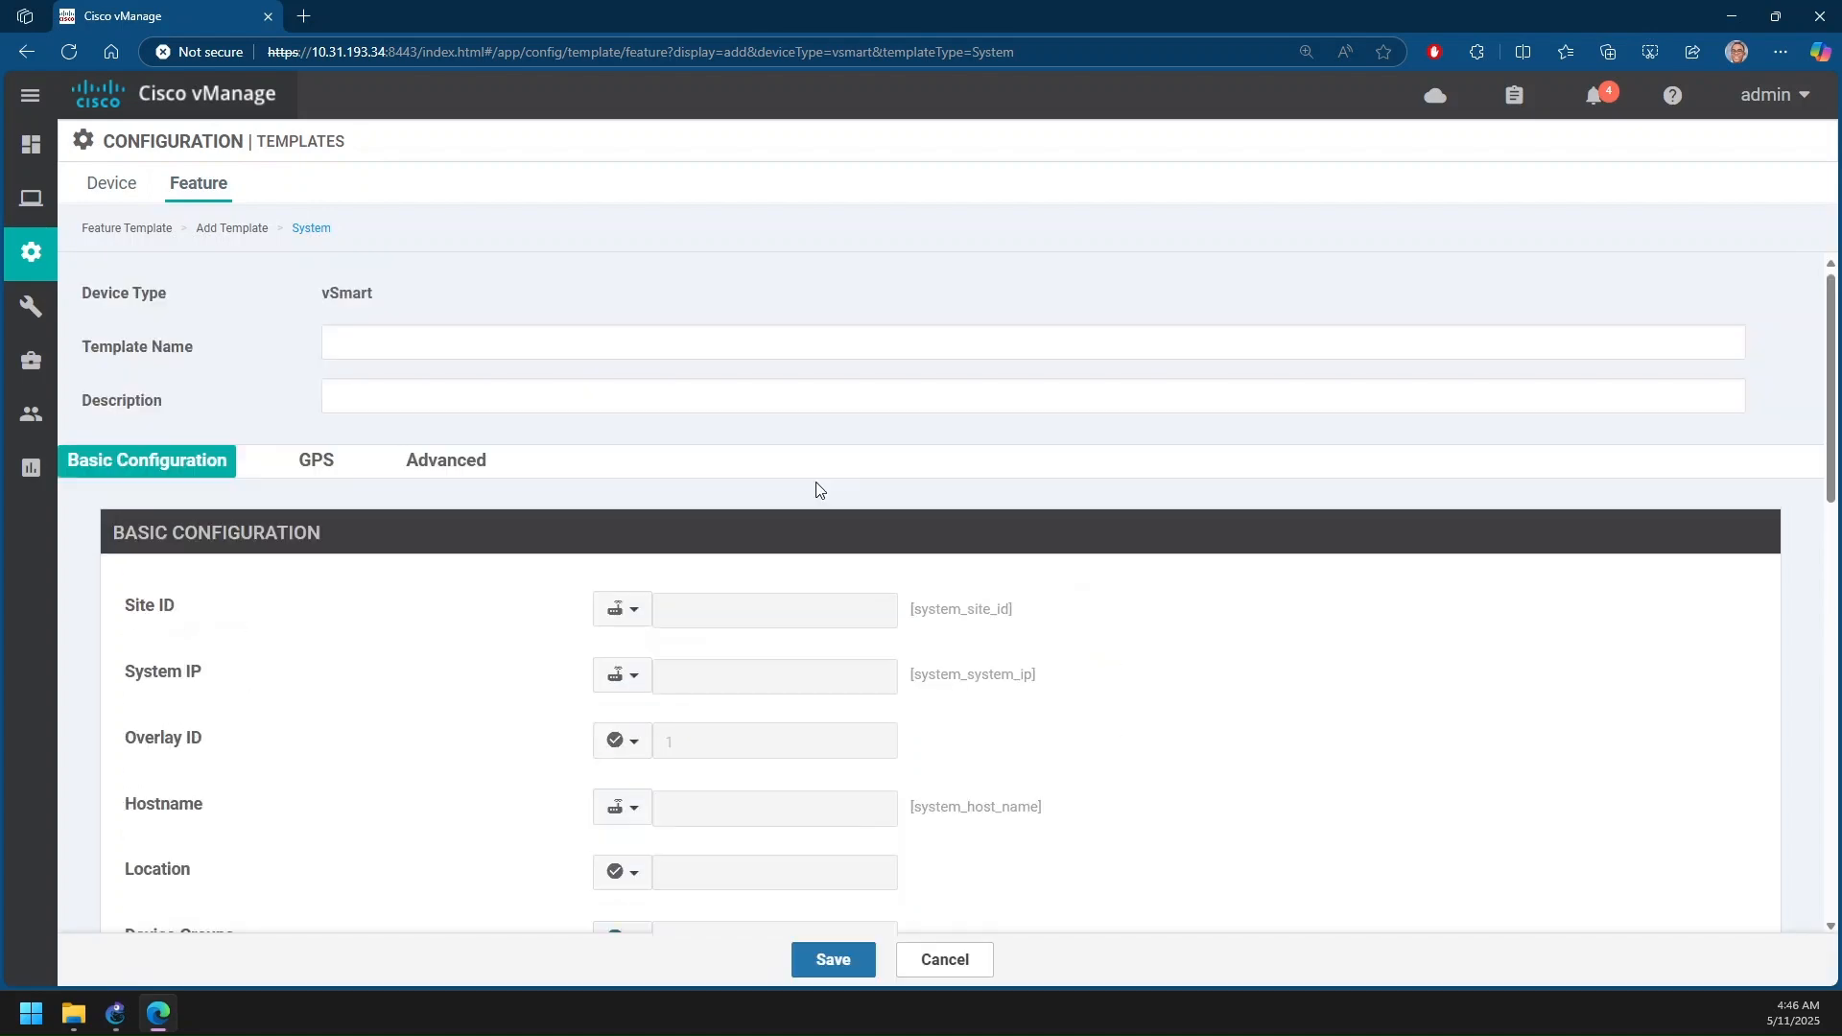
{"action": "left_click", "coordinate": [378, 350]}
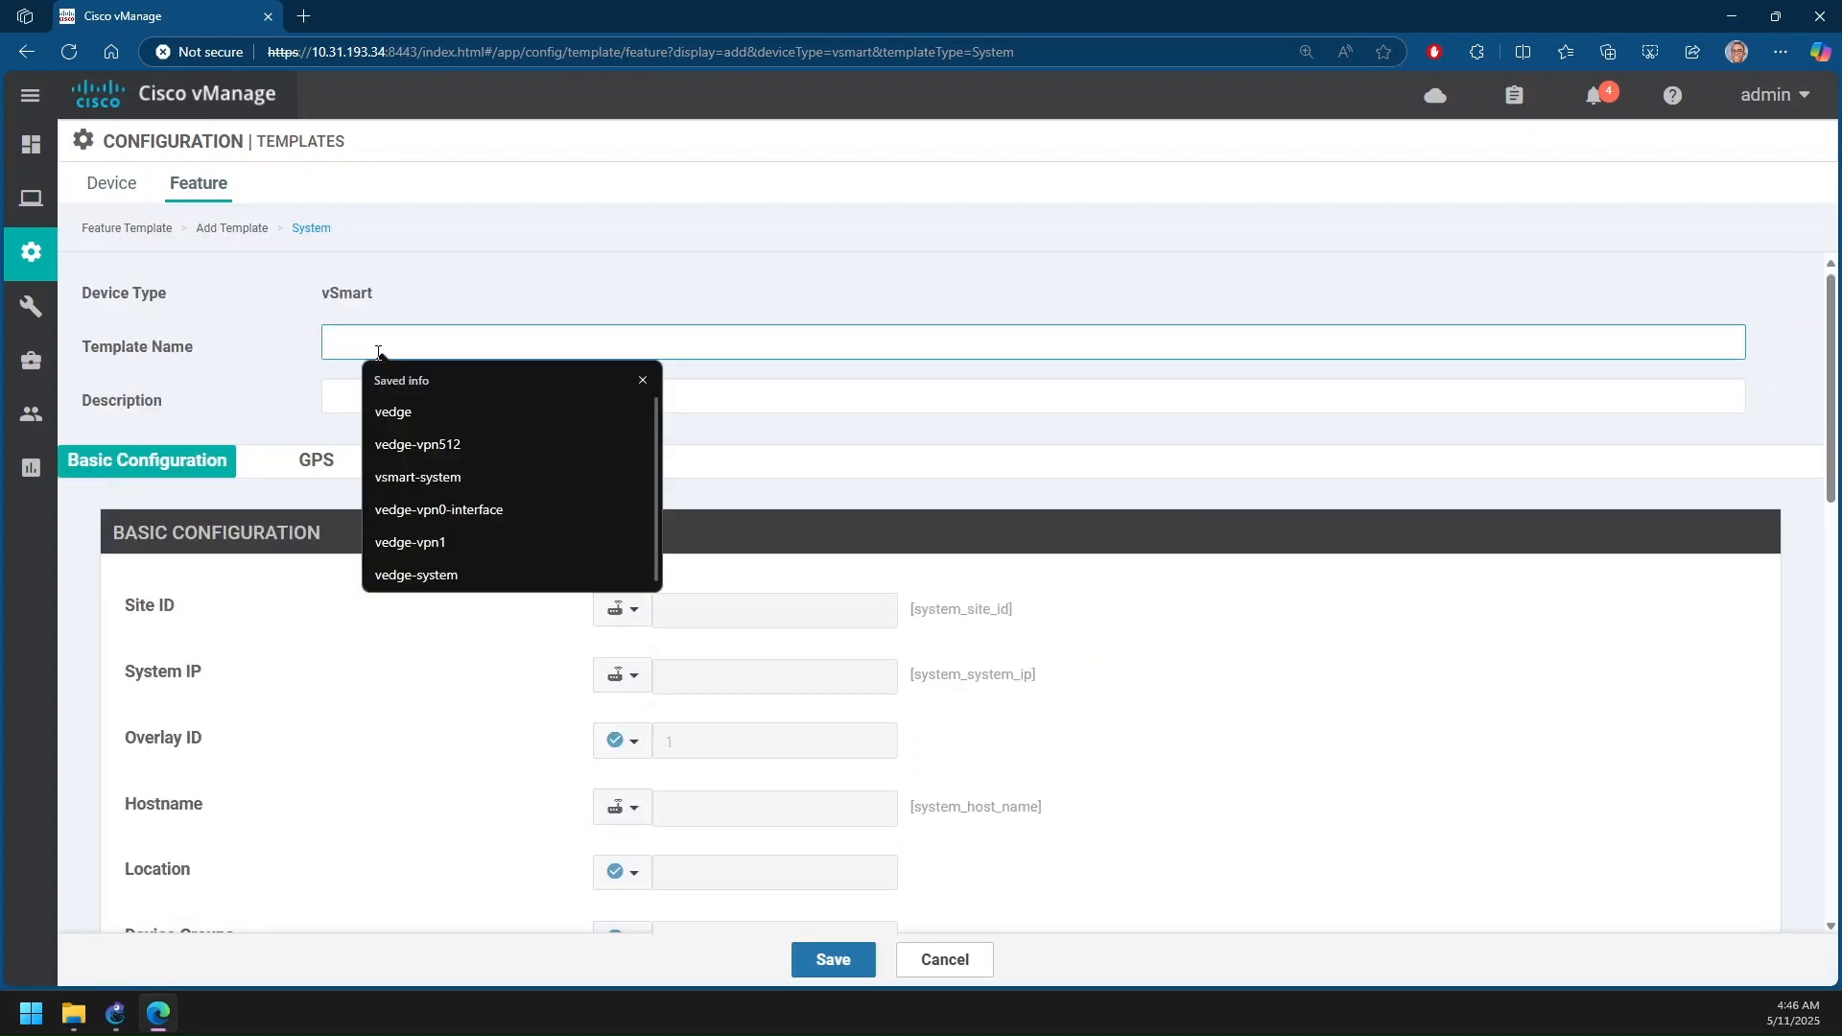
{"action": "type", "text": "vmsart"}
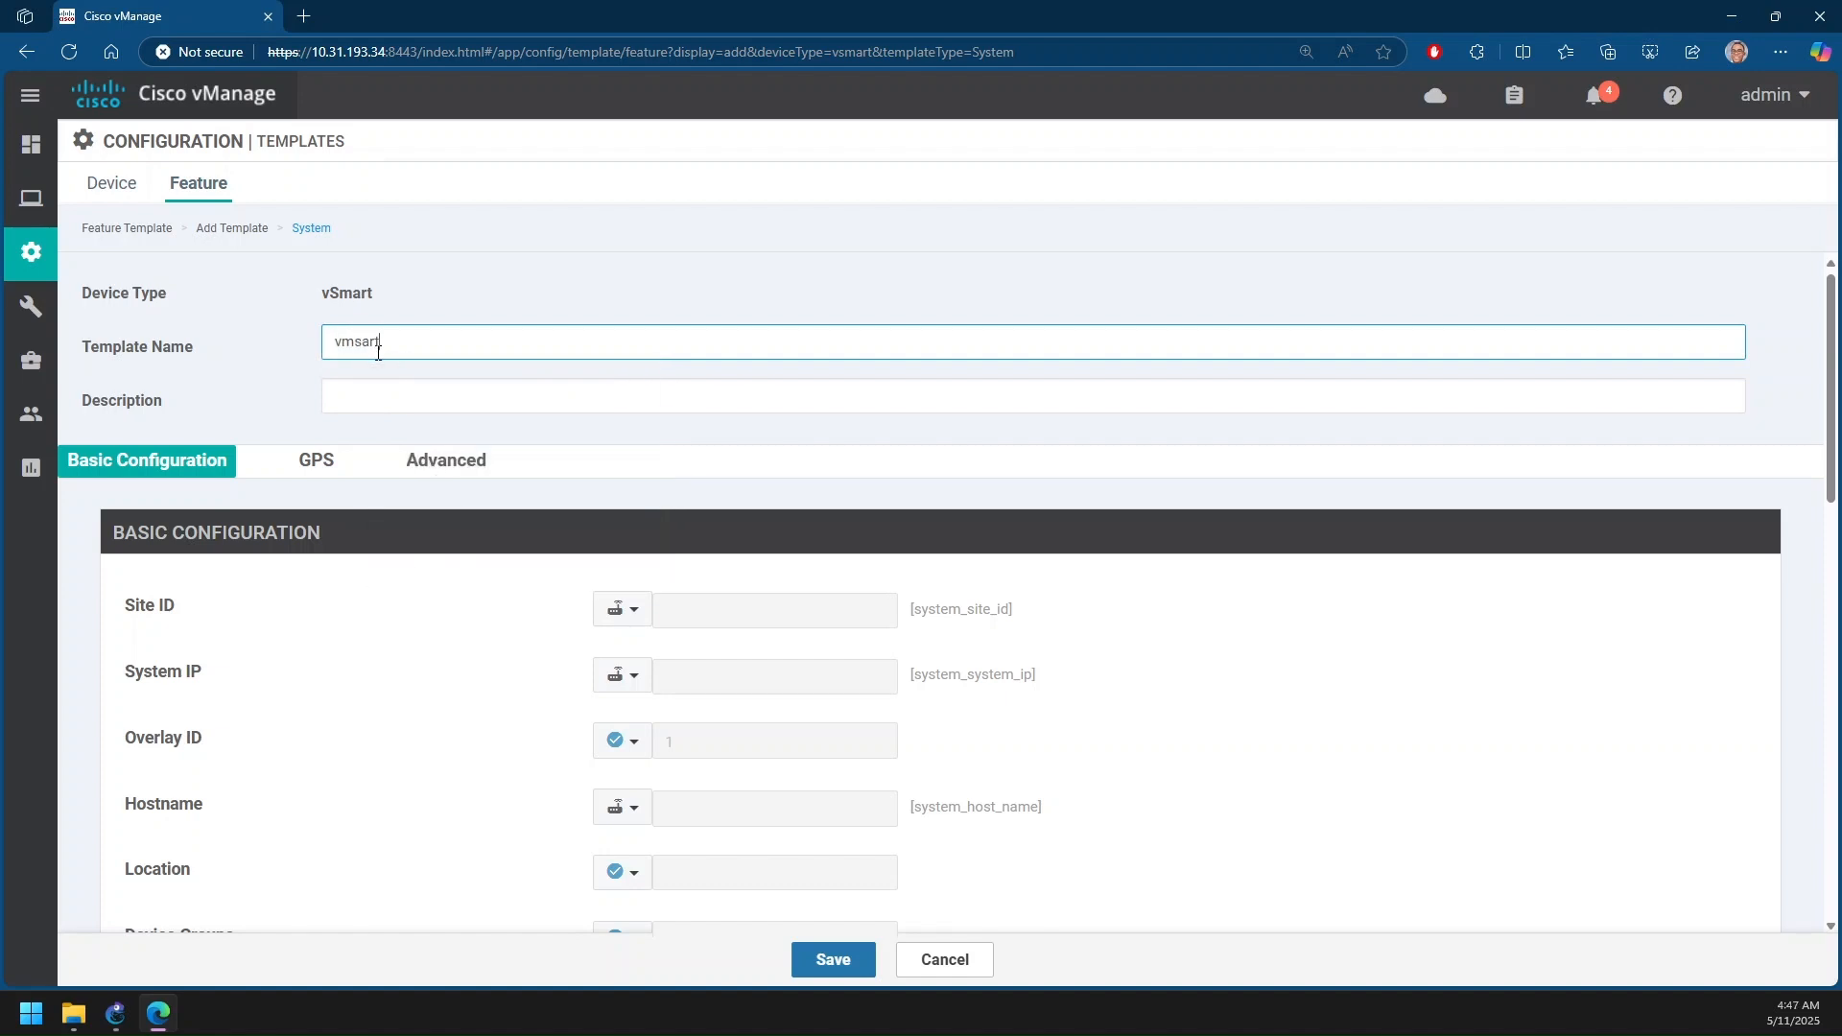
{"action": "key", "text": "BackSpace"}
{"action": "key", "text": "BackSpace"}
{"action": "key", "text": "BackSpace"}
{"action": "key", "text": "BackSpace"}
{"action": "key", "text": "BackSpace"}
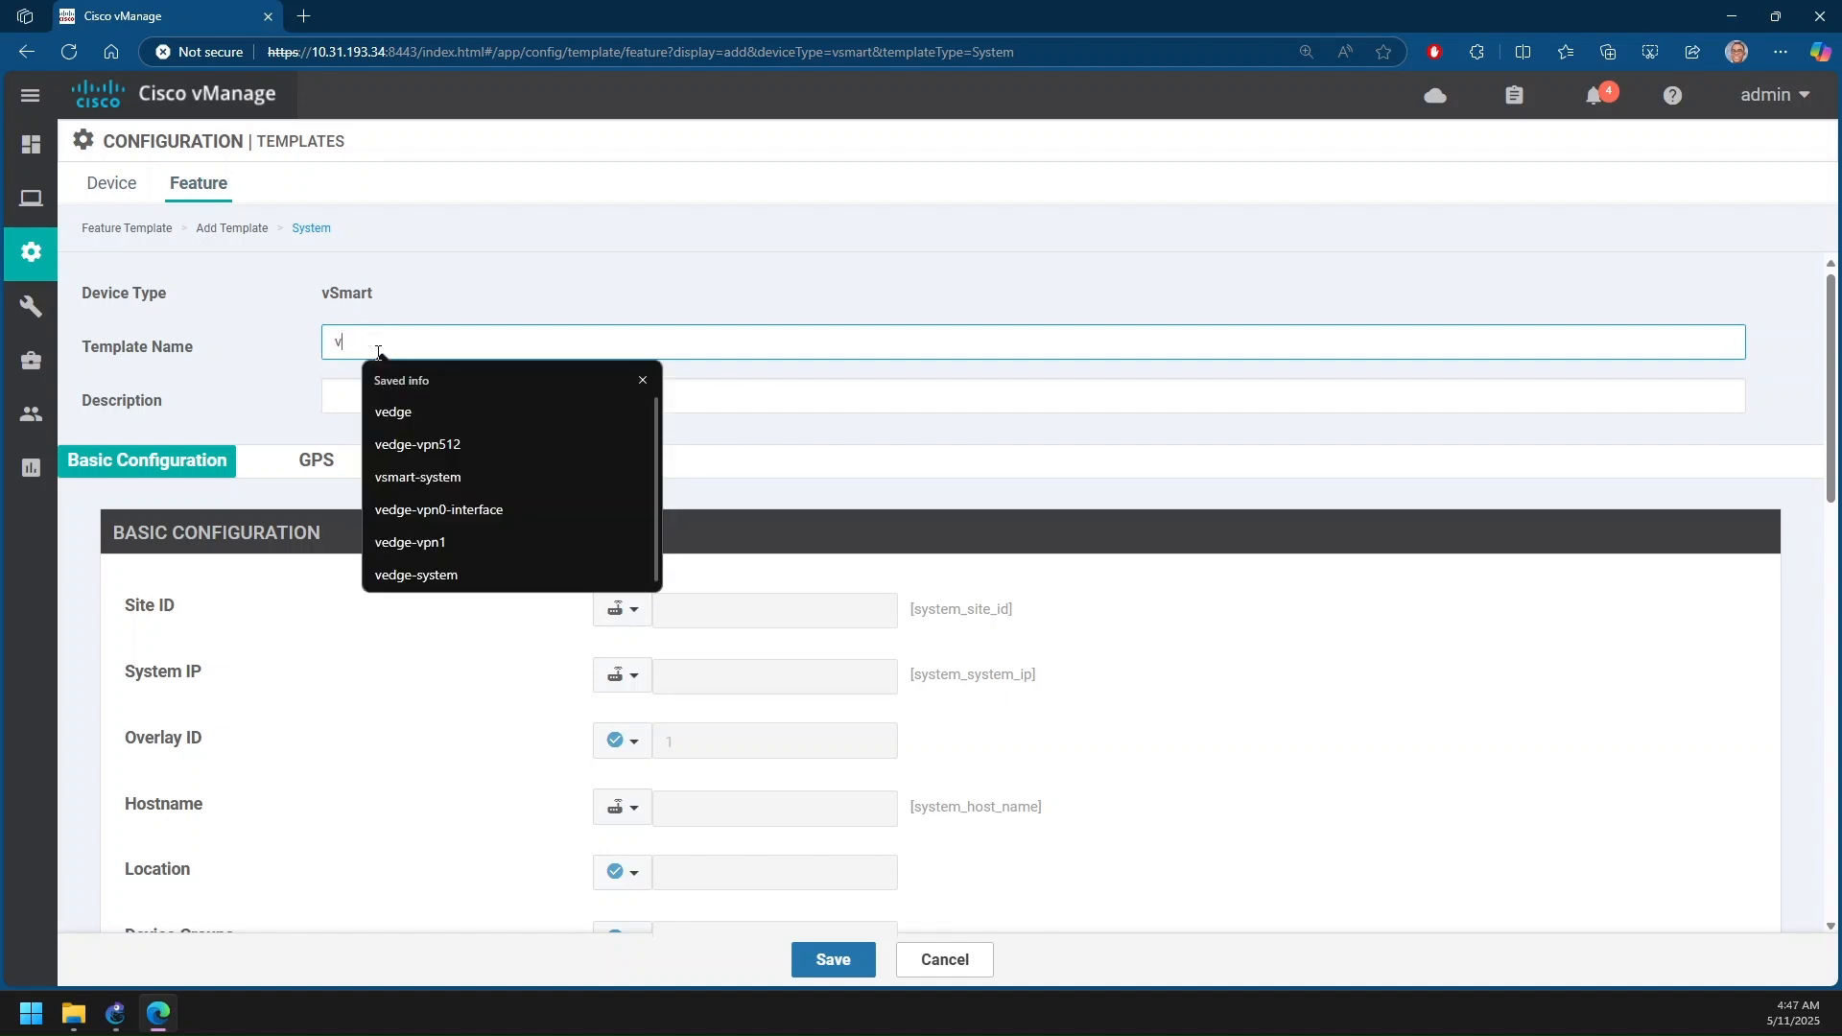
{"action": "type", "text": "smart-system"}
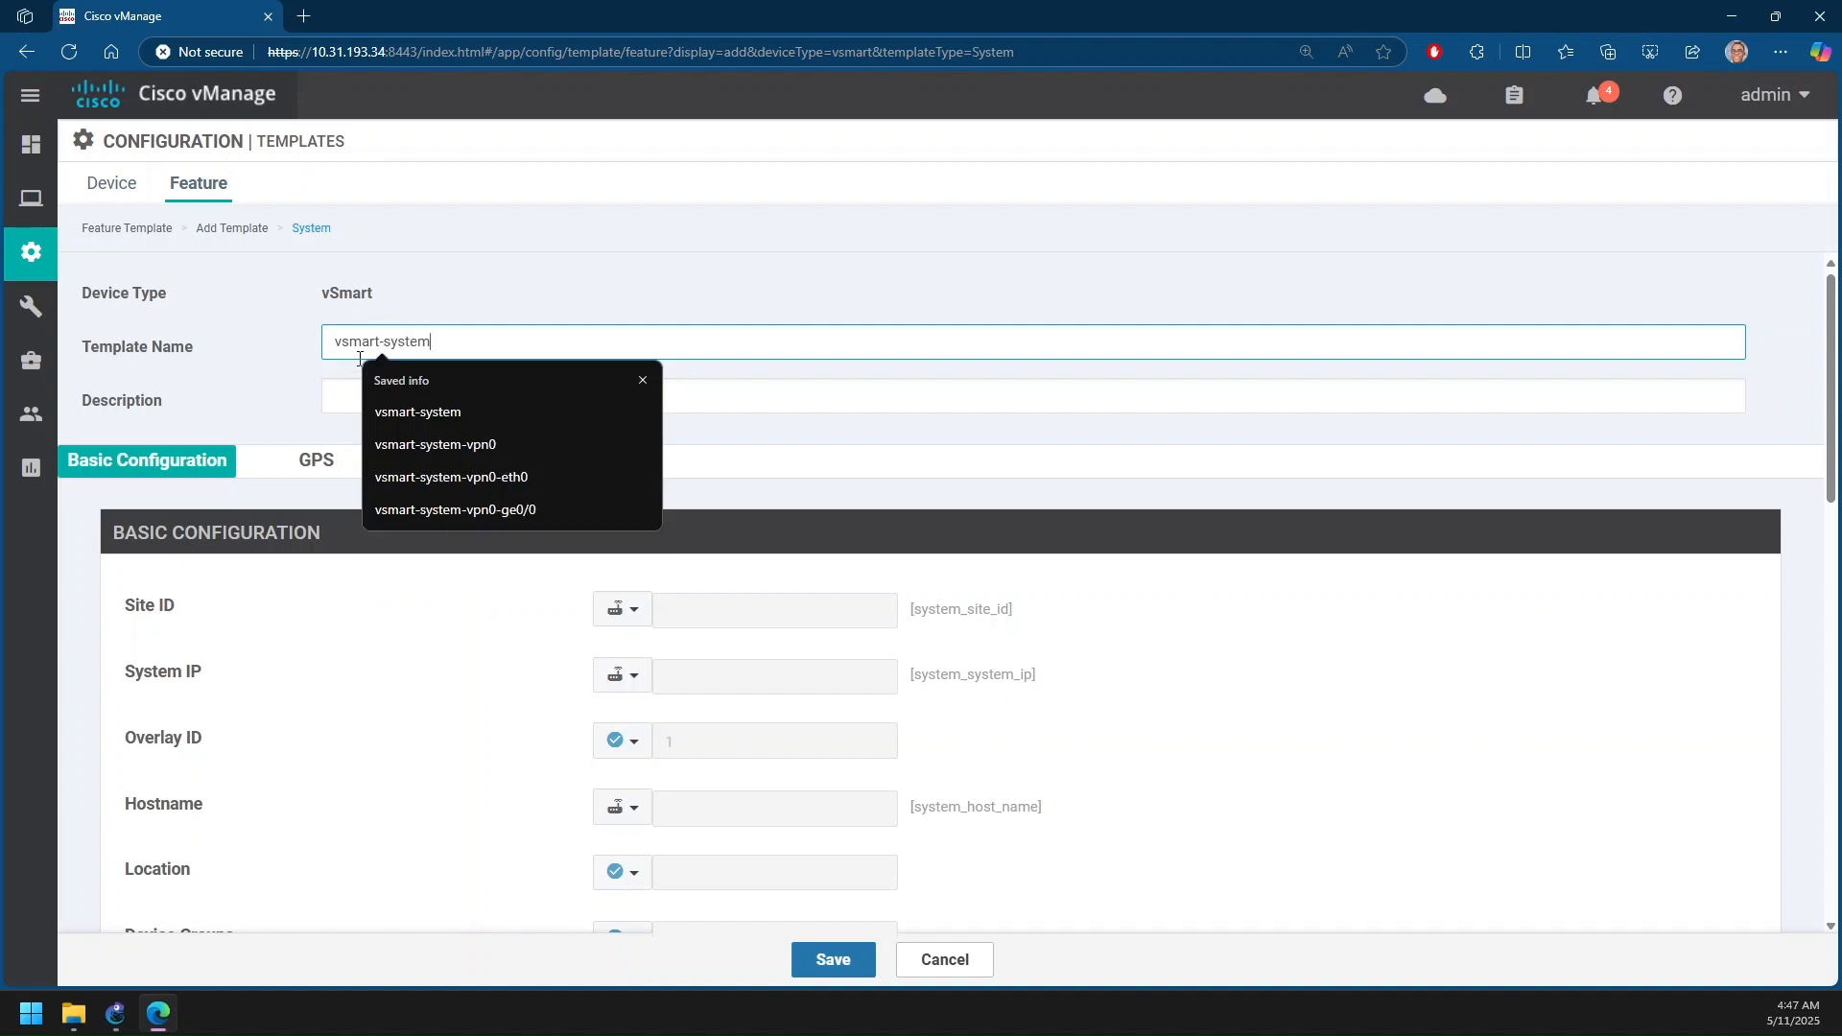
{"action": "left_click", "coordinate": [355, 395]}
{"action": "type", "text": "vsm"}
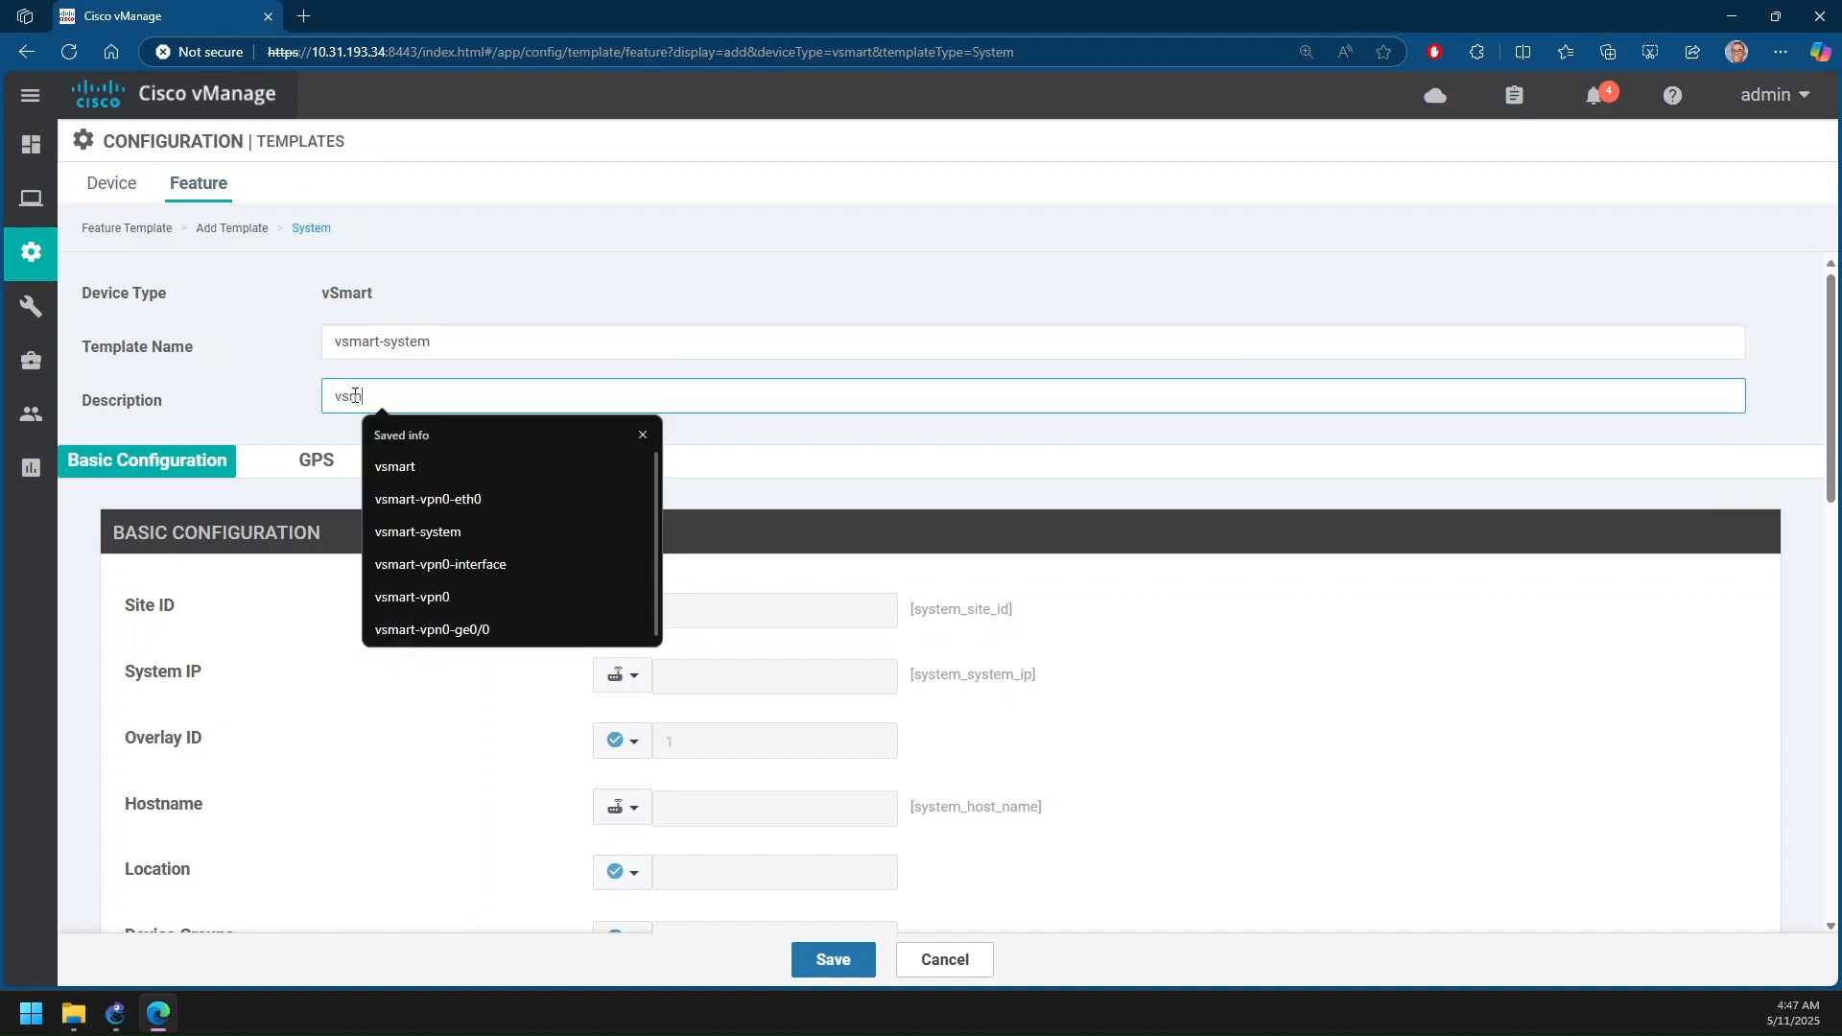
{"action": "type", "text": "art"}
{"action": "left_click", "coordinate": [457, 288]}
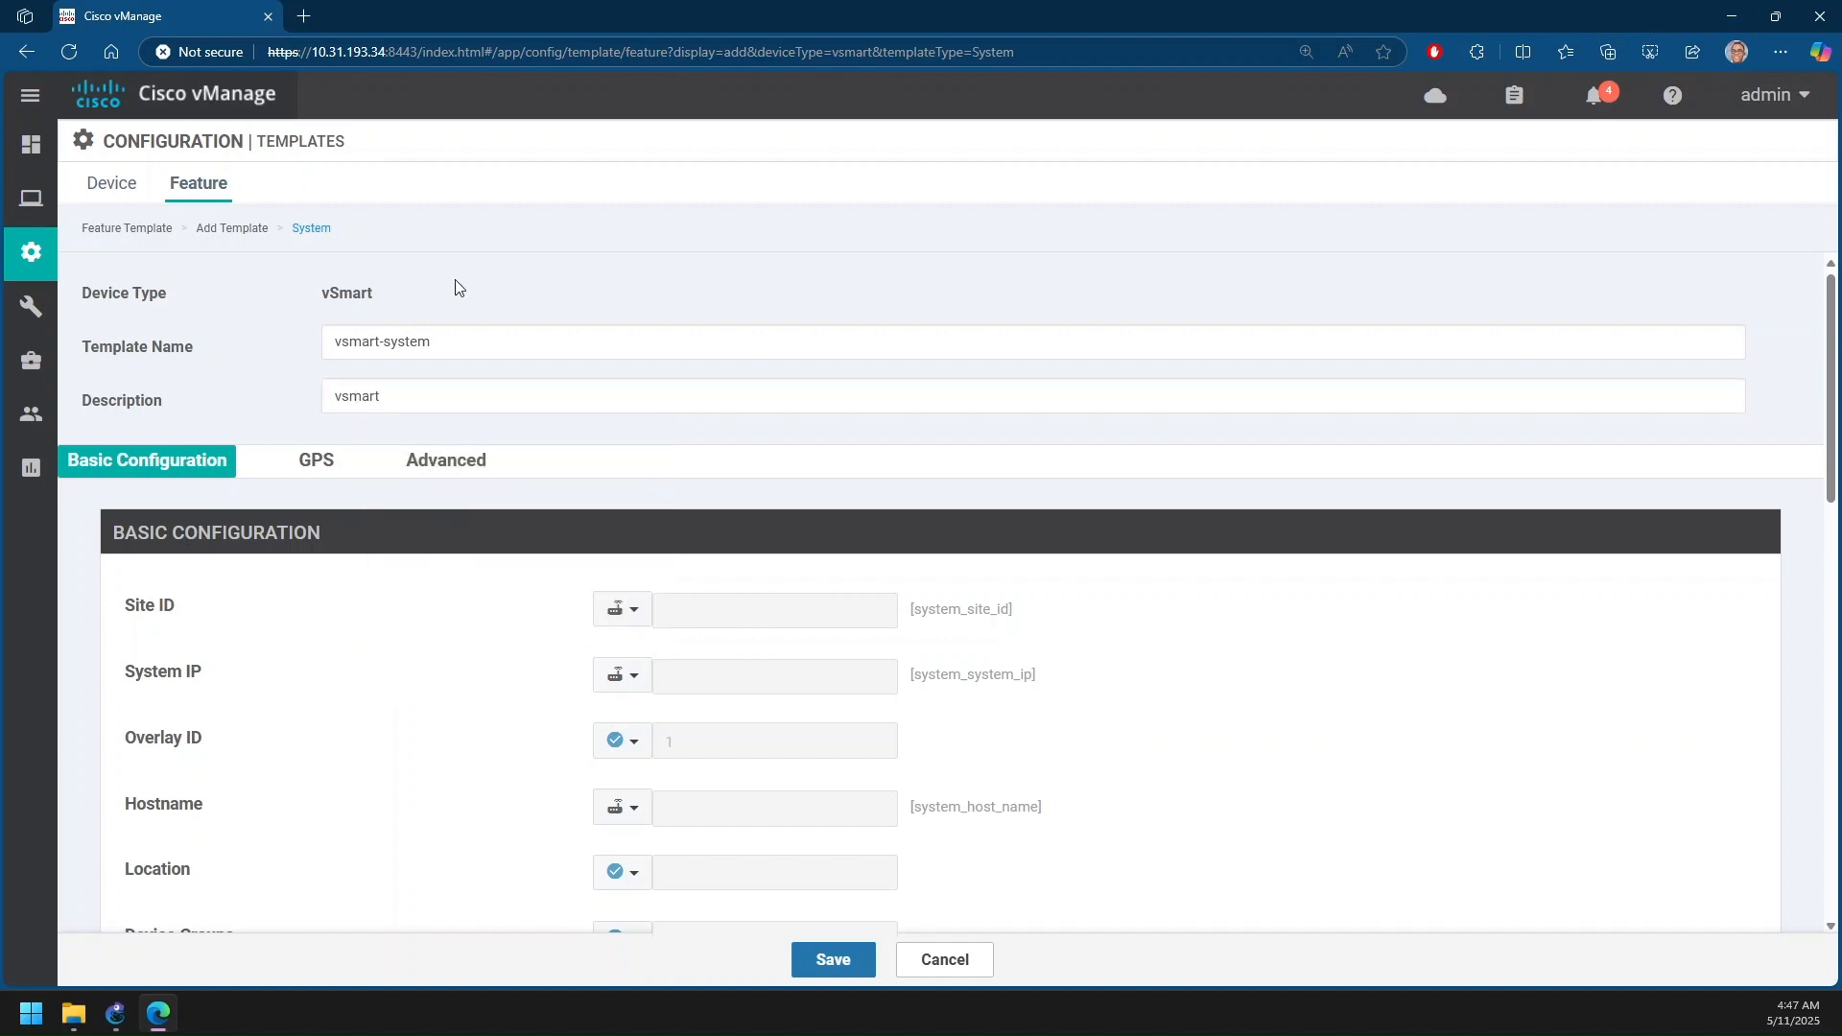
Examine which value scopes are offered for Site ID and Overlay ID in the basic configuration, leaving both as they are
{"action": "scroll", "coordinate": [509, 300], "scroll_direction": "down", "scroll_amount": 3}
{"action": "scroll", "coordinate": [787, 356], "scroll_direction": "up", "scroll_amount": 2}
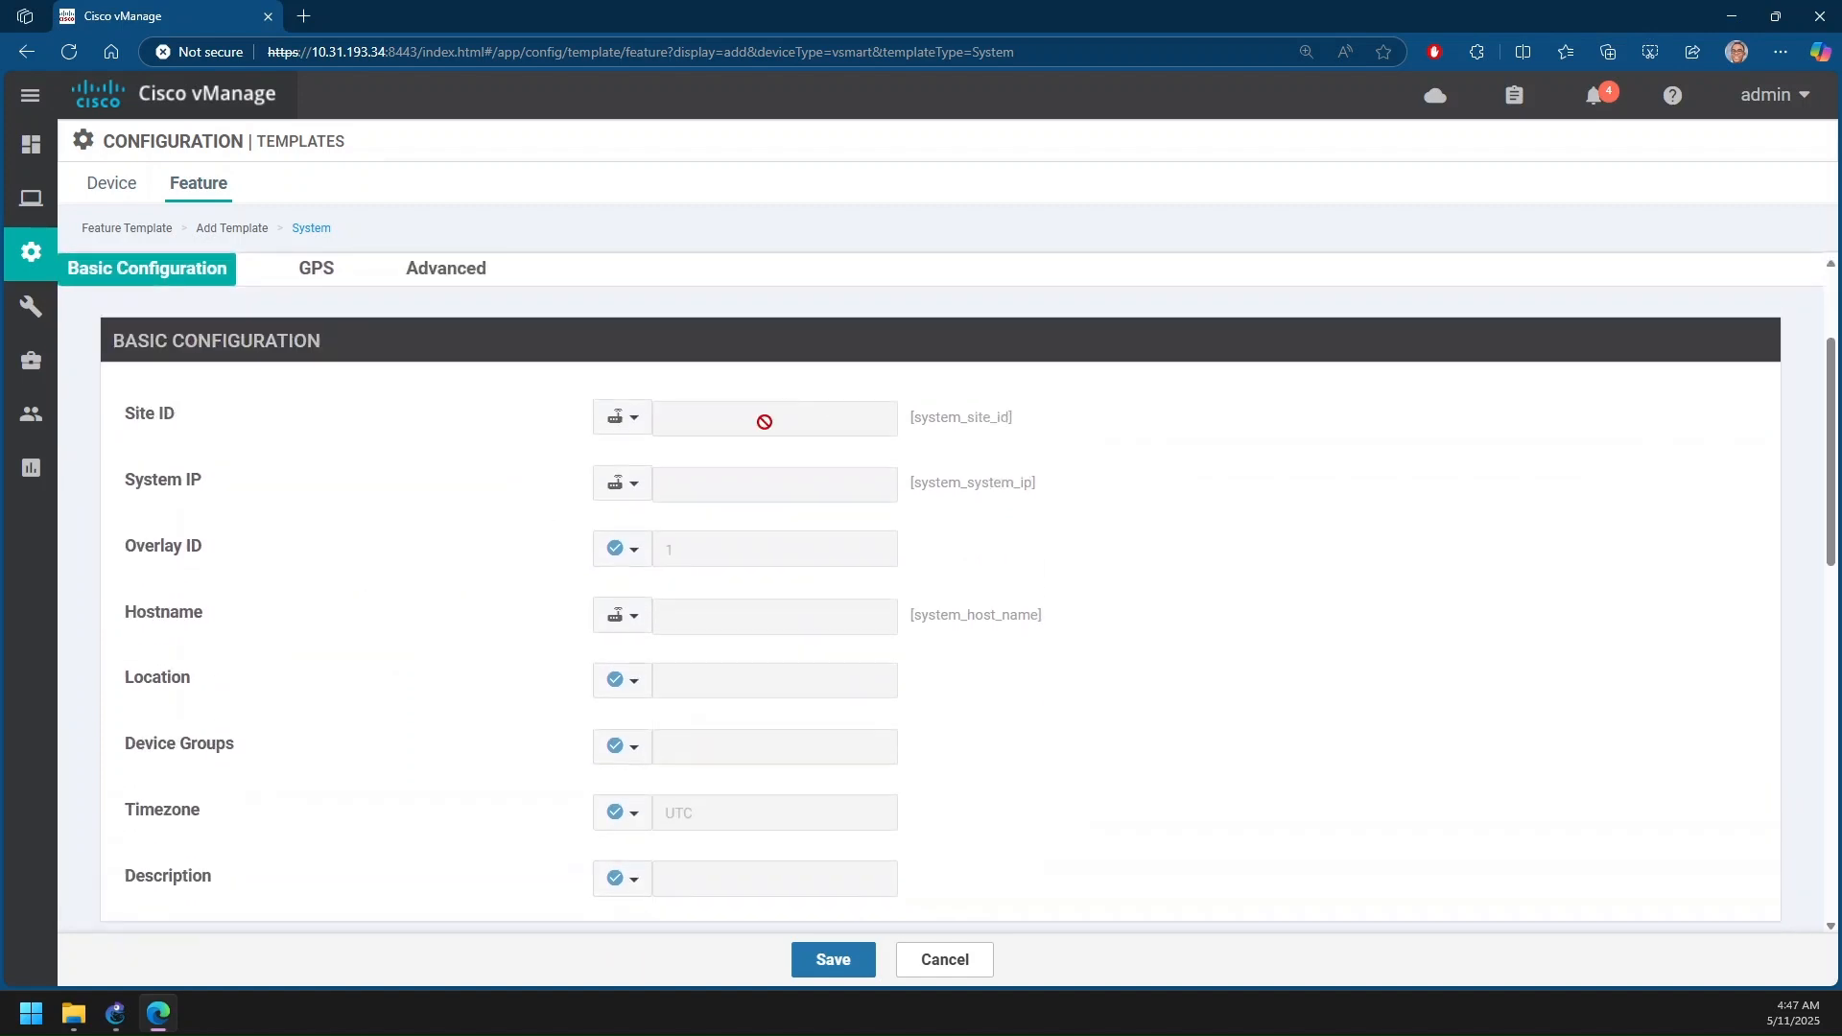
{"action": "left_click", "coordinate": [622, 417]}
{"action": "mouse_move", "coordinate": [666, 451]}
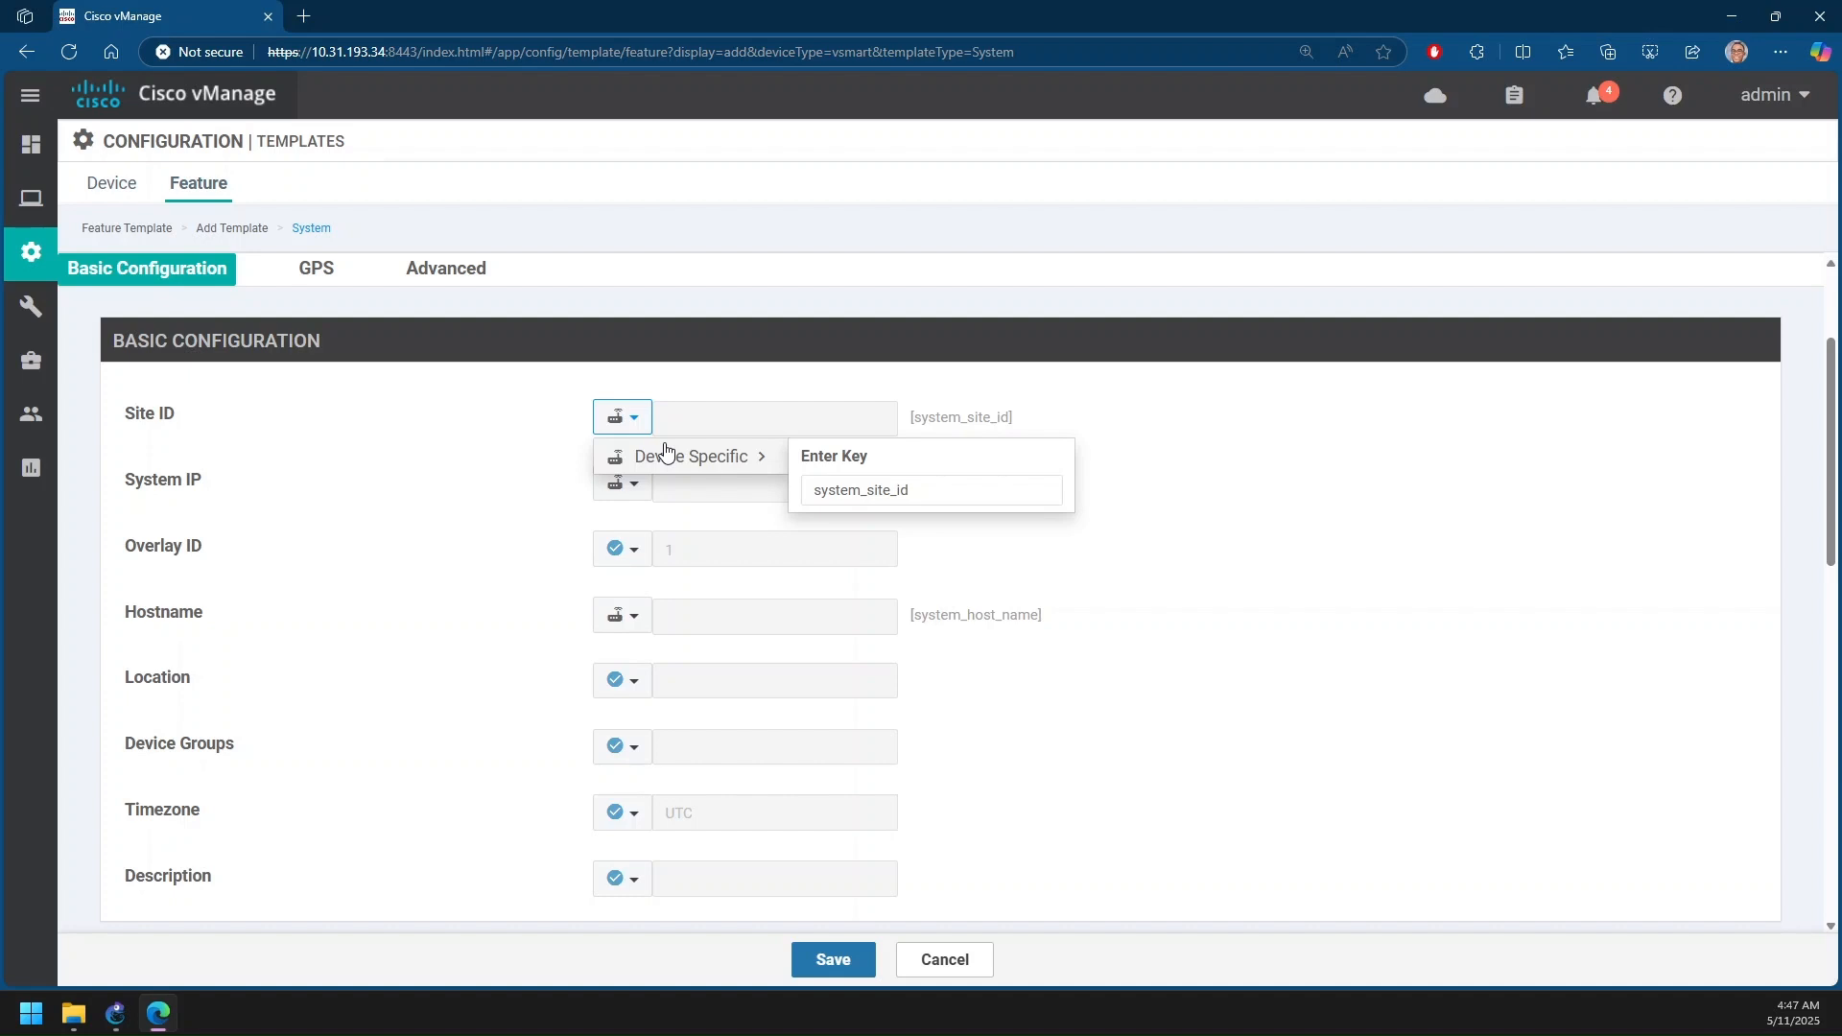
{"action": "left_click", "coordinate": [1303, 508]}
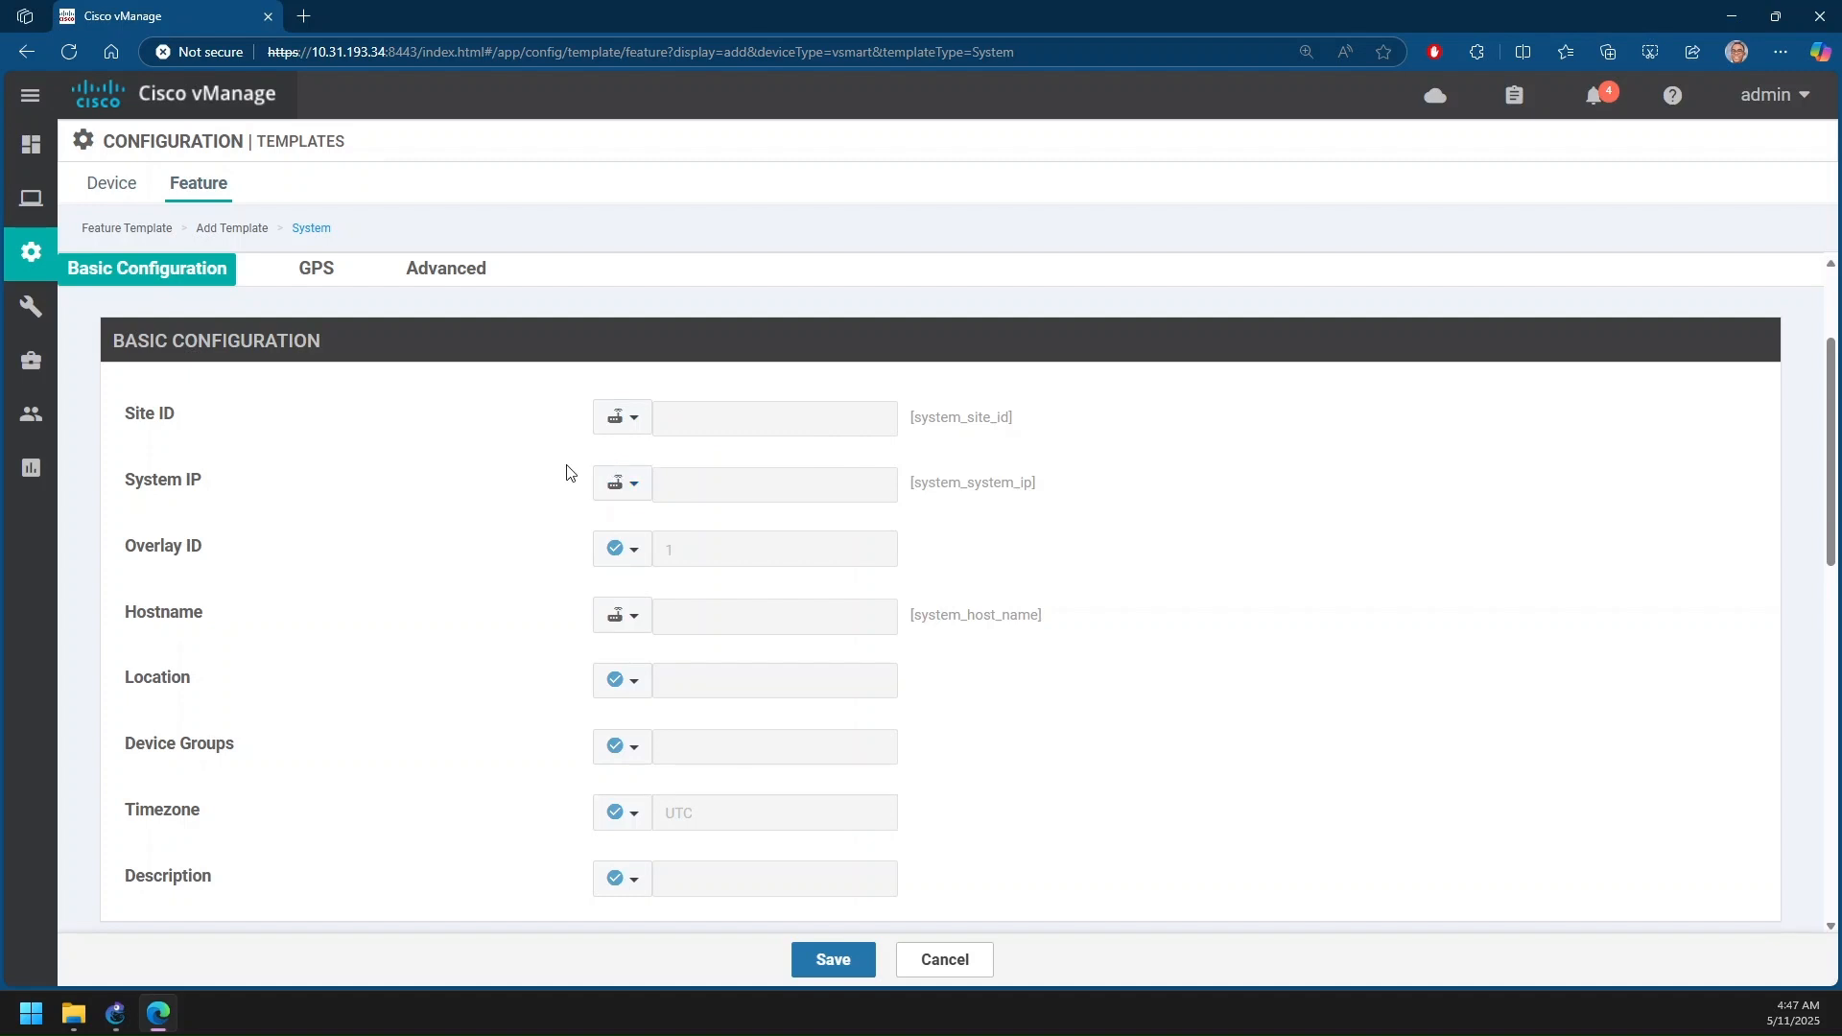
{"action": "scroll", "coordinate": [592, 576], "scroll_direction": "down", "scroll_amount": 1}
{"action": "scroll", "coordinate": [592, 577], "scroll_direction": "down", "scroll_amount": 1}
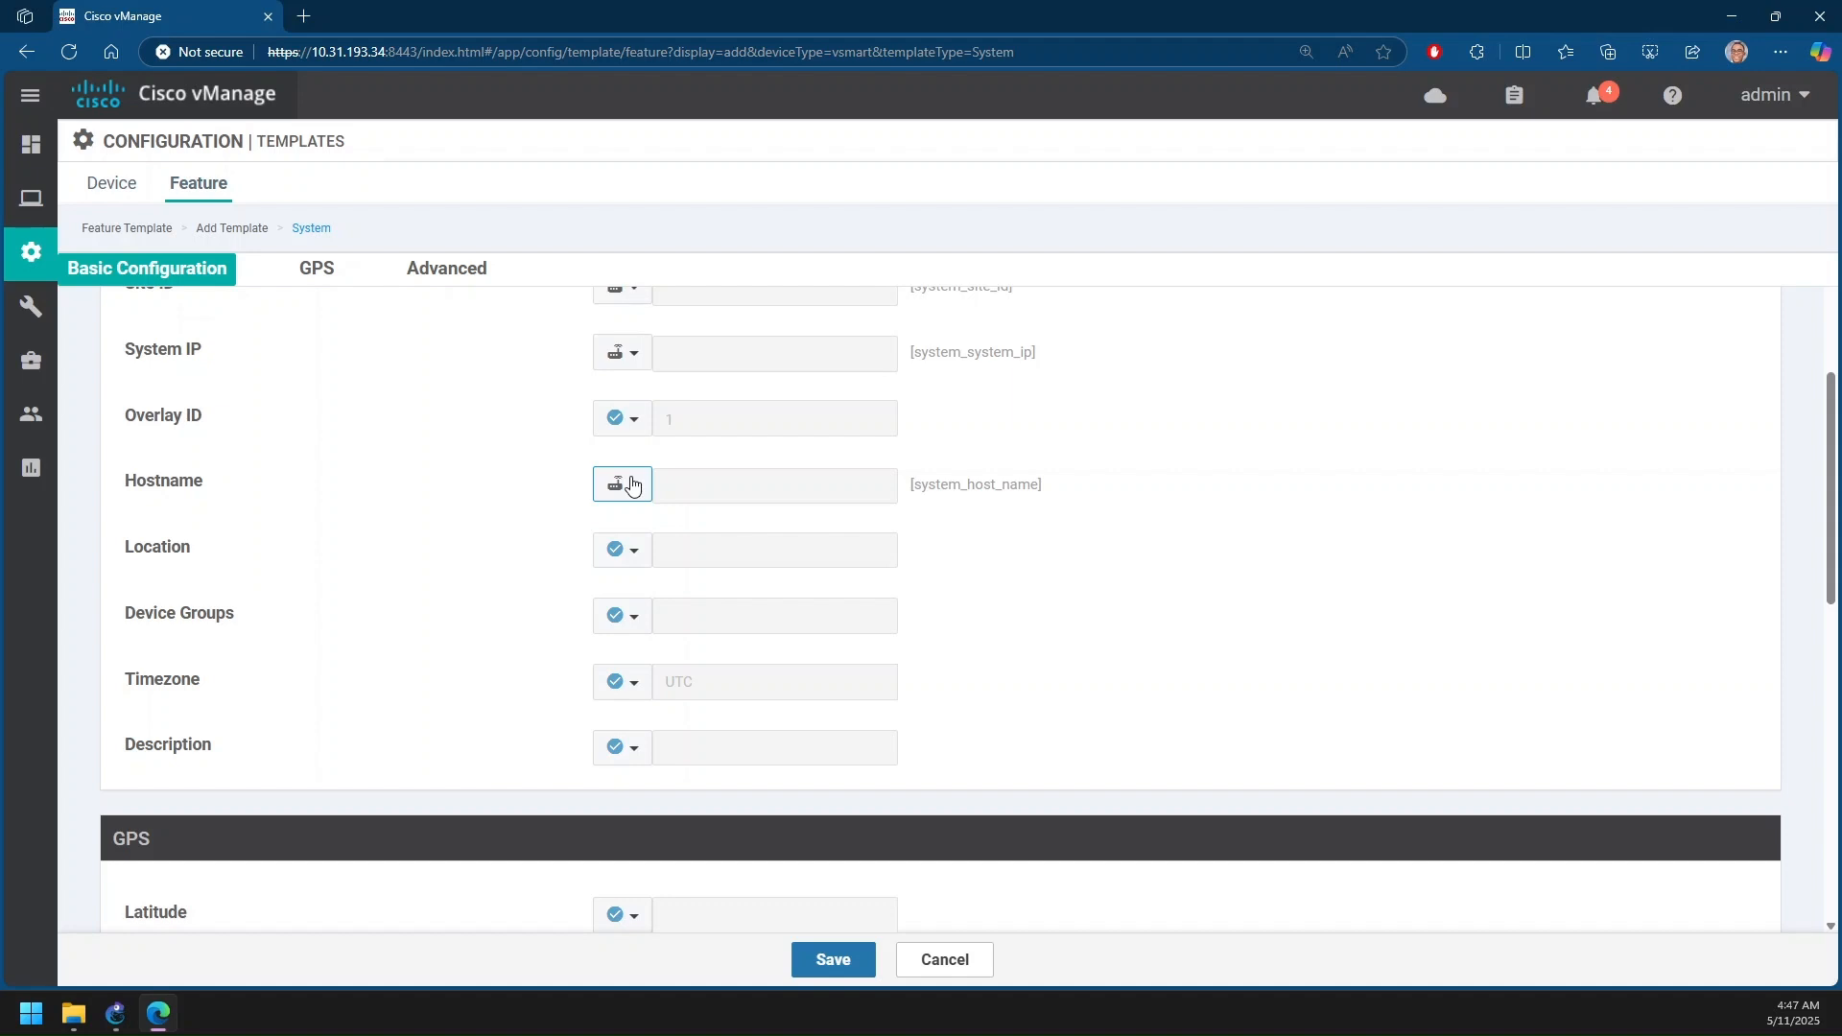
{"action": "left_click", "coordinate": [626, 422]}
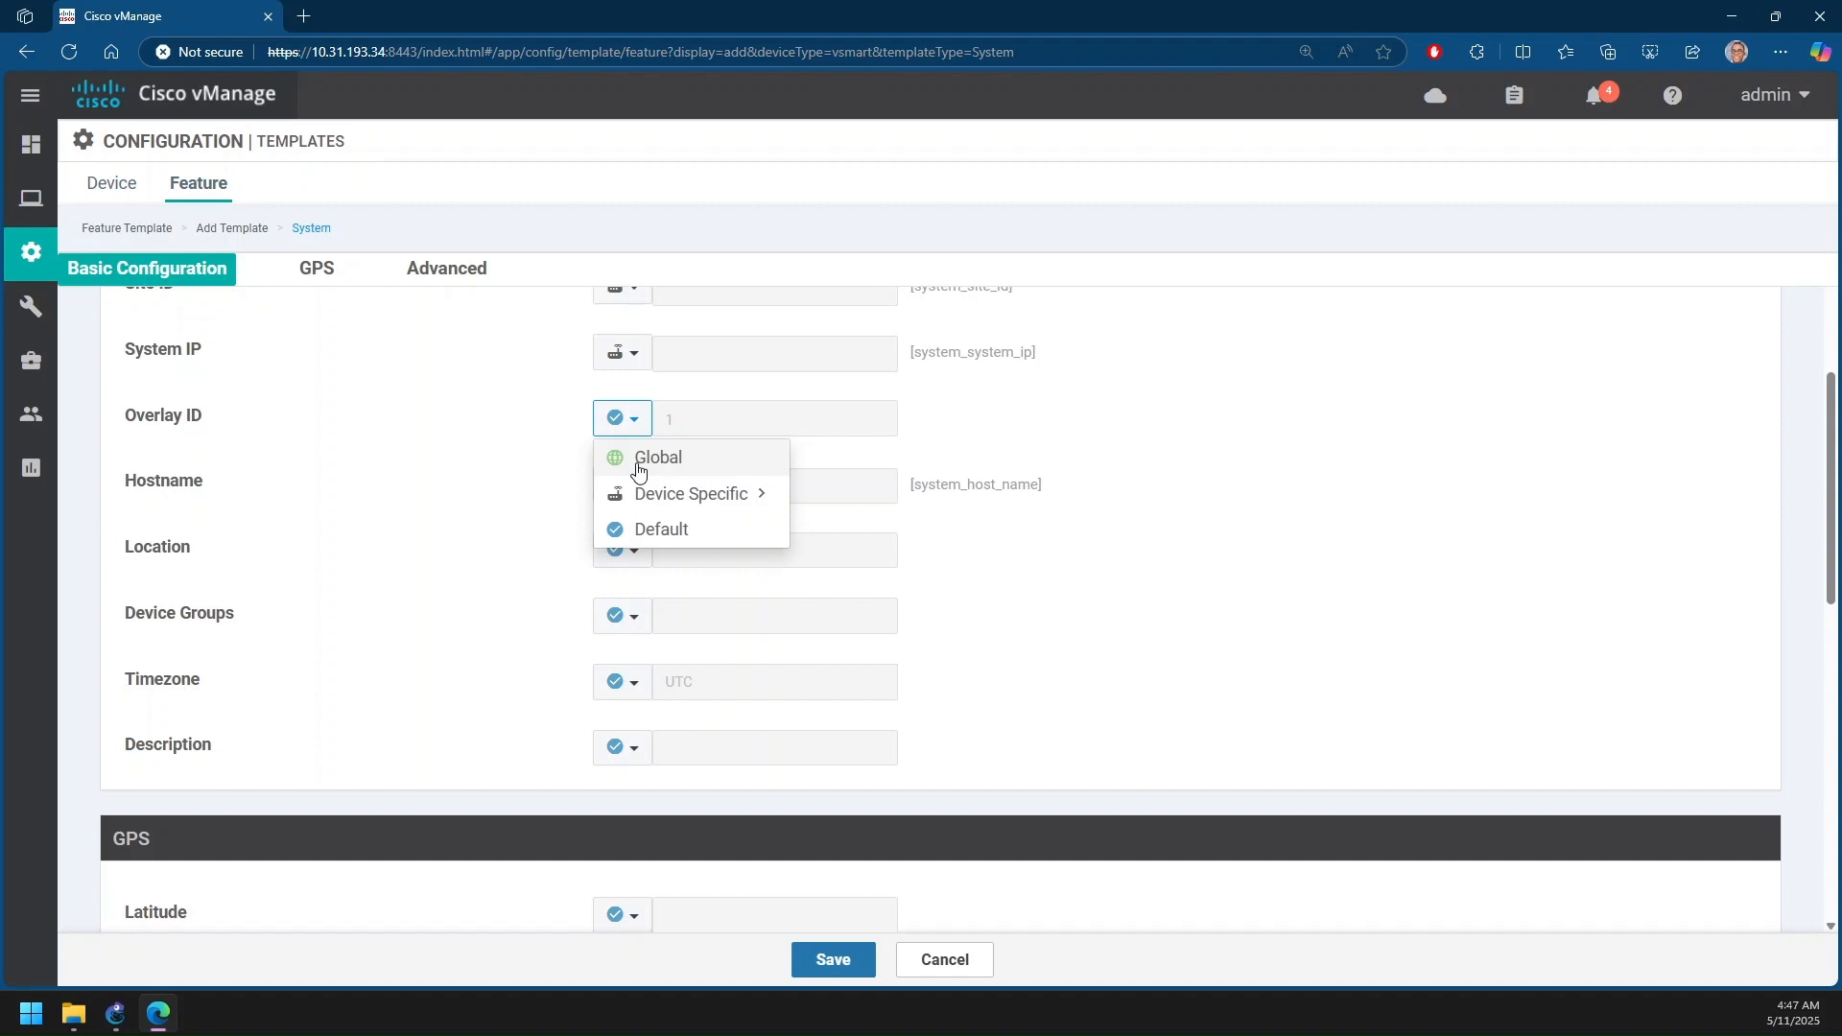
{"action": "left_click", "coordinate": [1310, 493]}
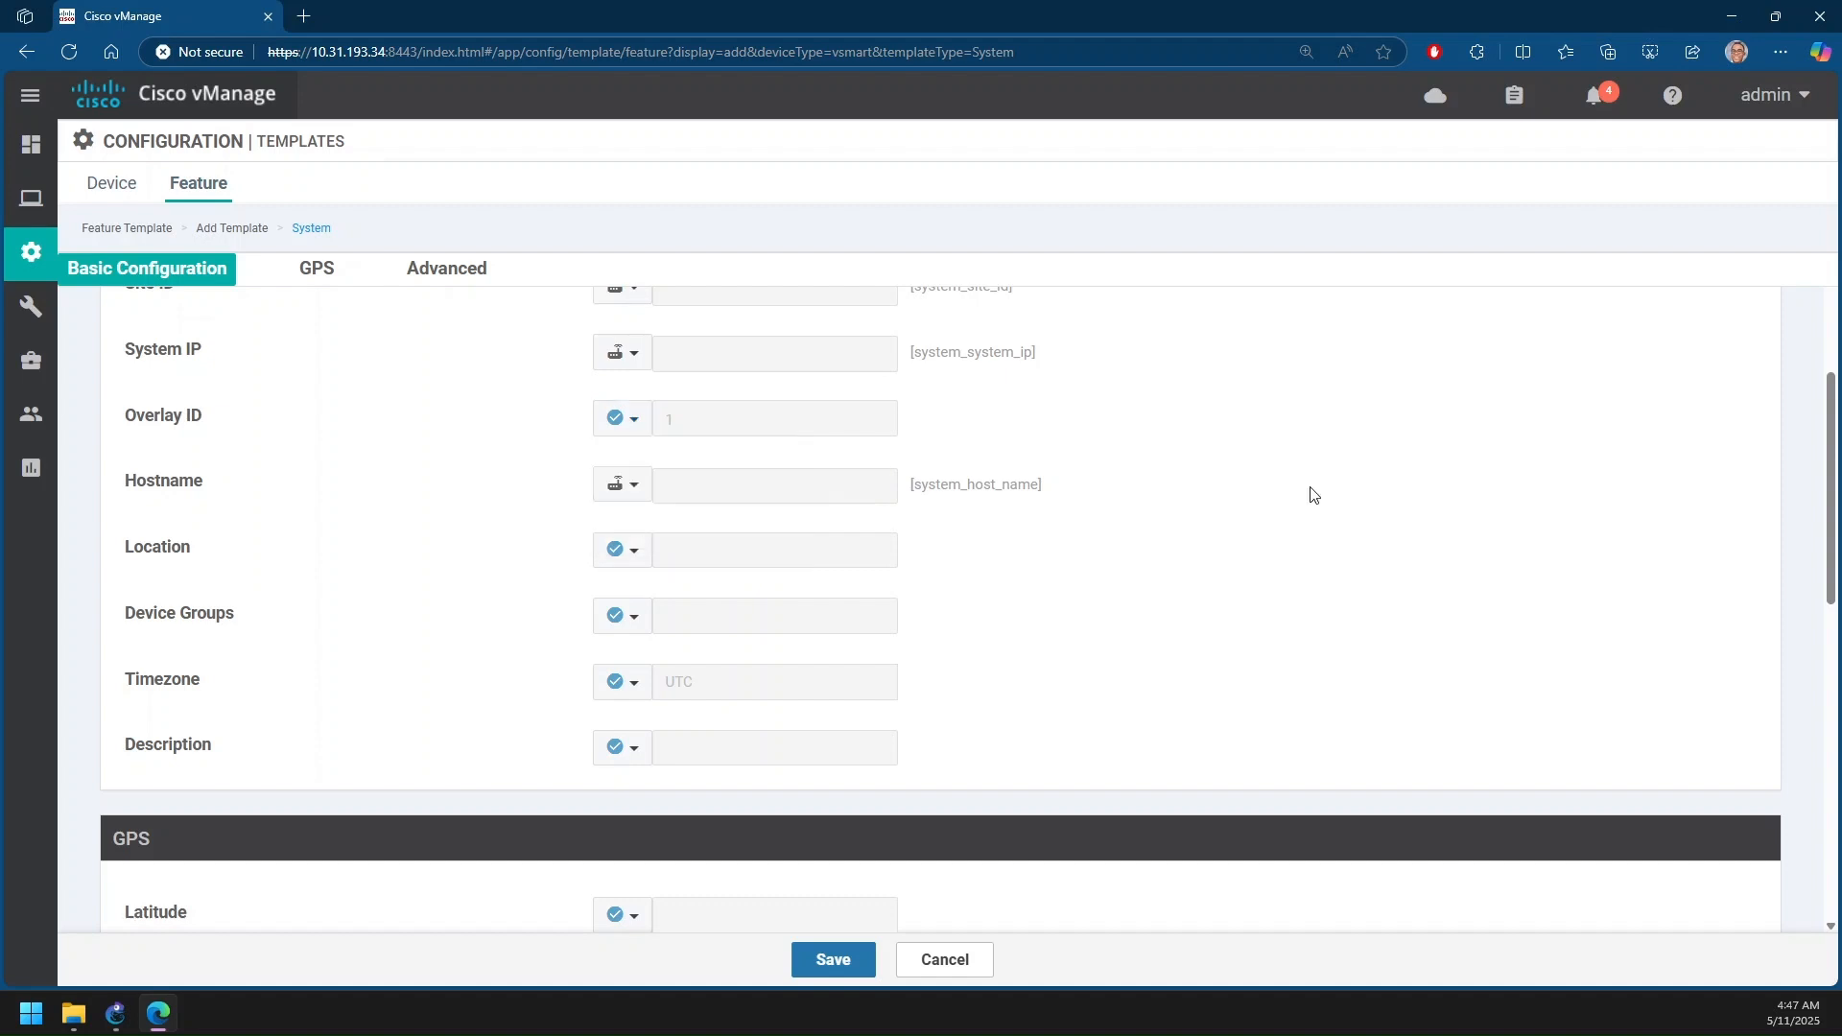
Review the remaining basic configuration, GPS and advanced settings of the vSmart system template
{"action": "scroll", "coordinate": [1301, 530], "scroll_direction": "down", "scroll_amount": 5}
{"action": "scroll", "coordinate": [1295, 533], "scroll_direction": "up", "scroll_amount": 5}
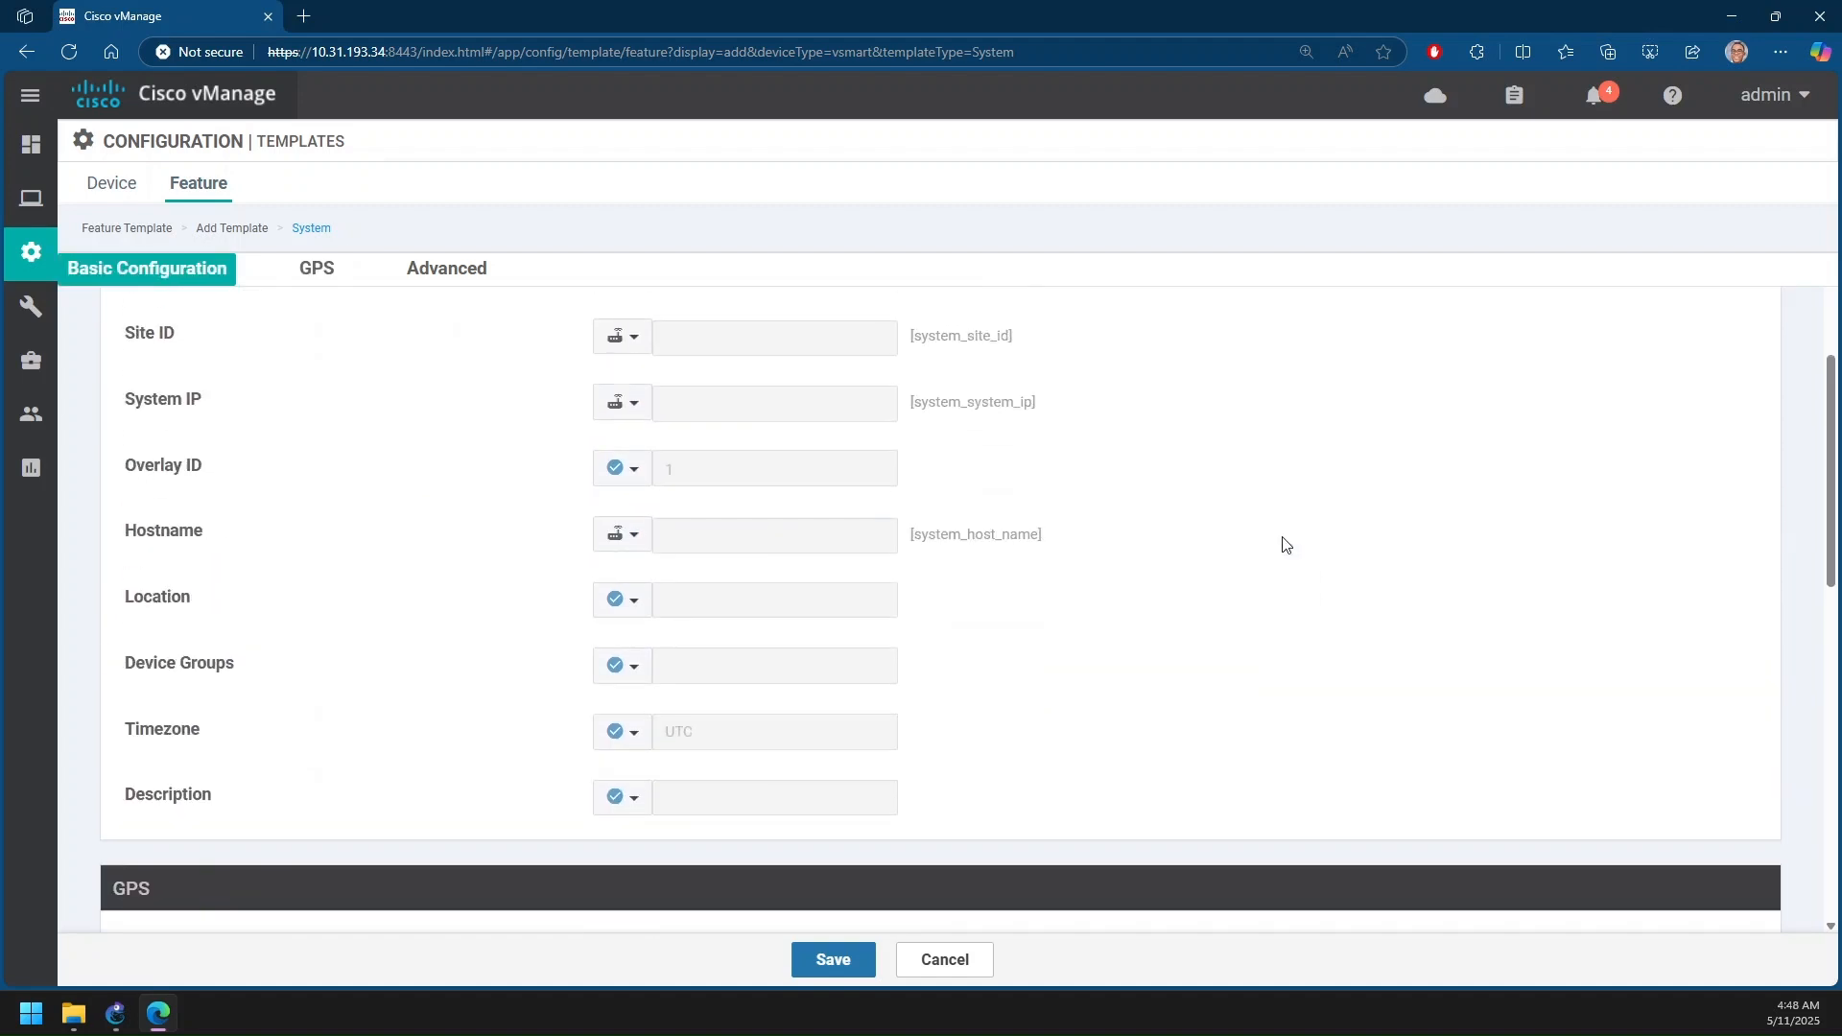
{"action": "scroll", "coordinate": [1049, 567], "scroll_direction": "down", "scroll_amount": 3}
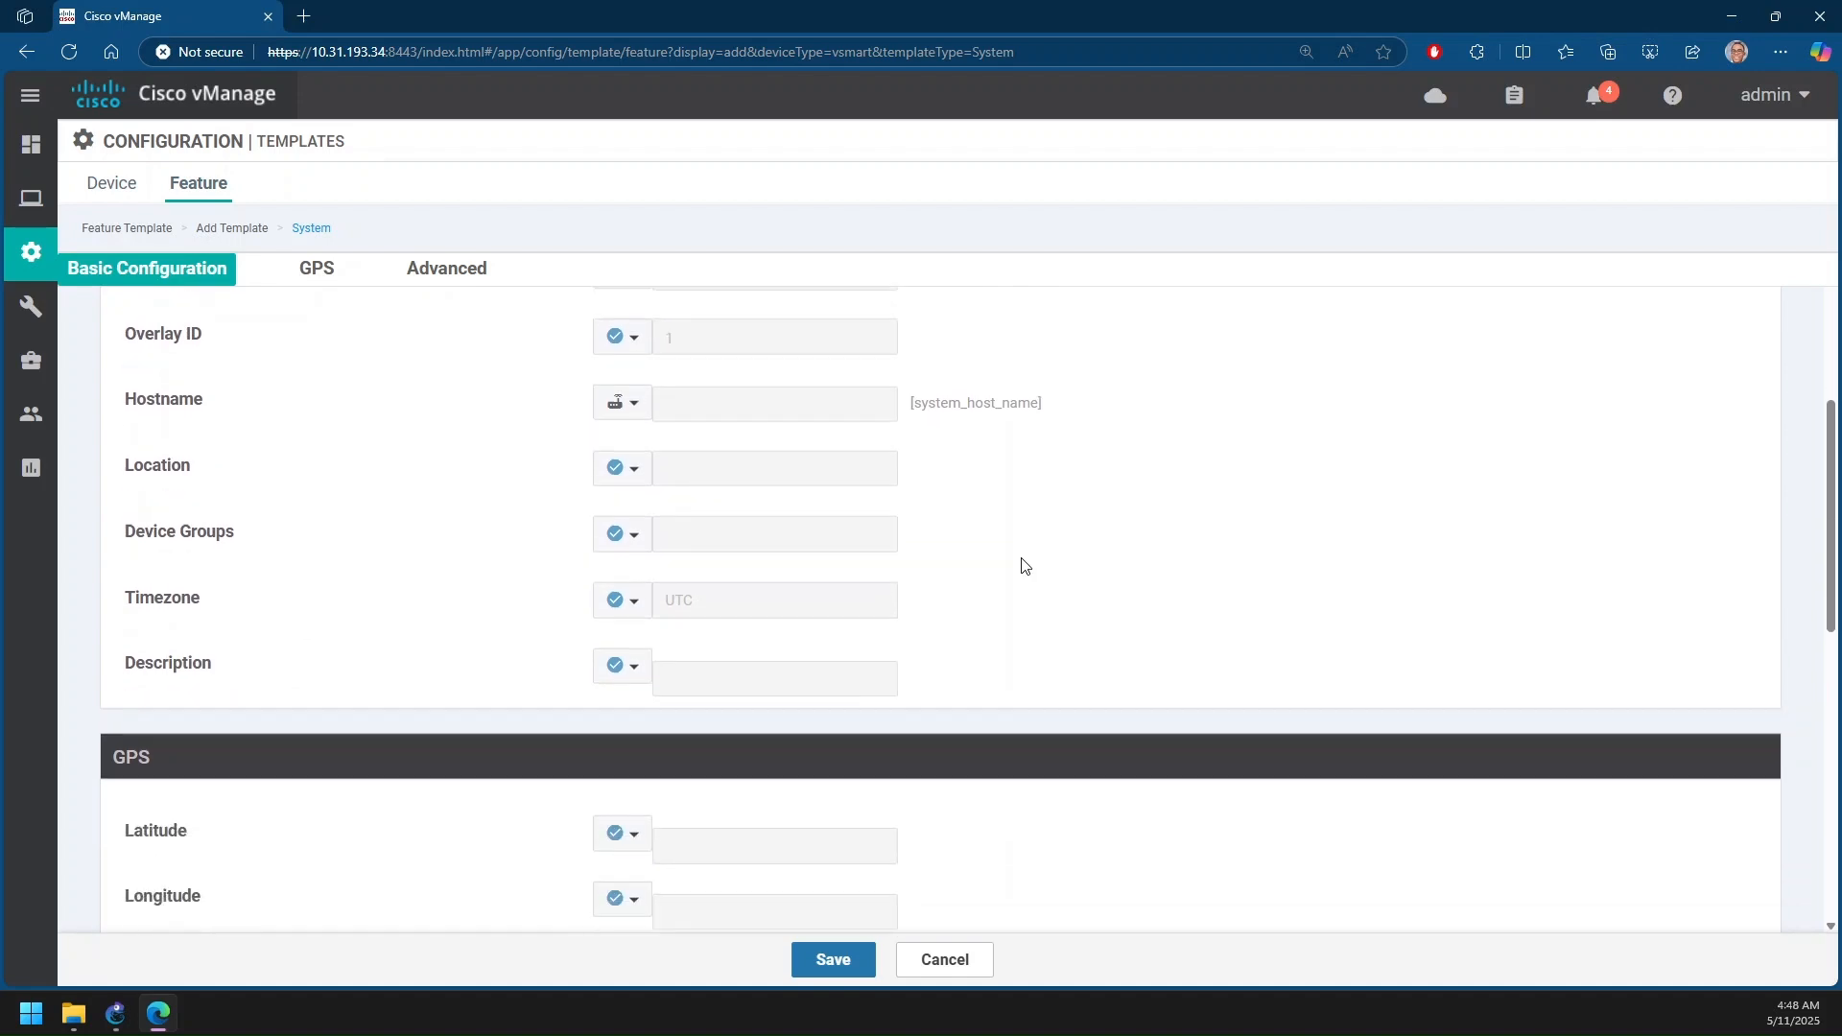
{"action": "scroll", "coordinate": [884, 588], "scroll_direction": "up", "scroll_amount": 6}
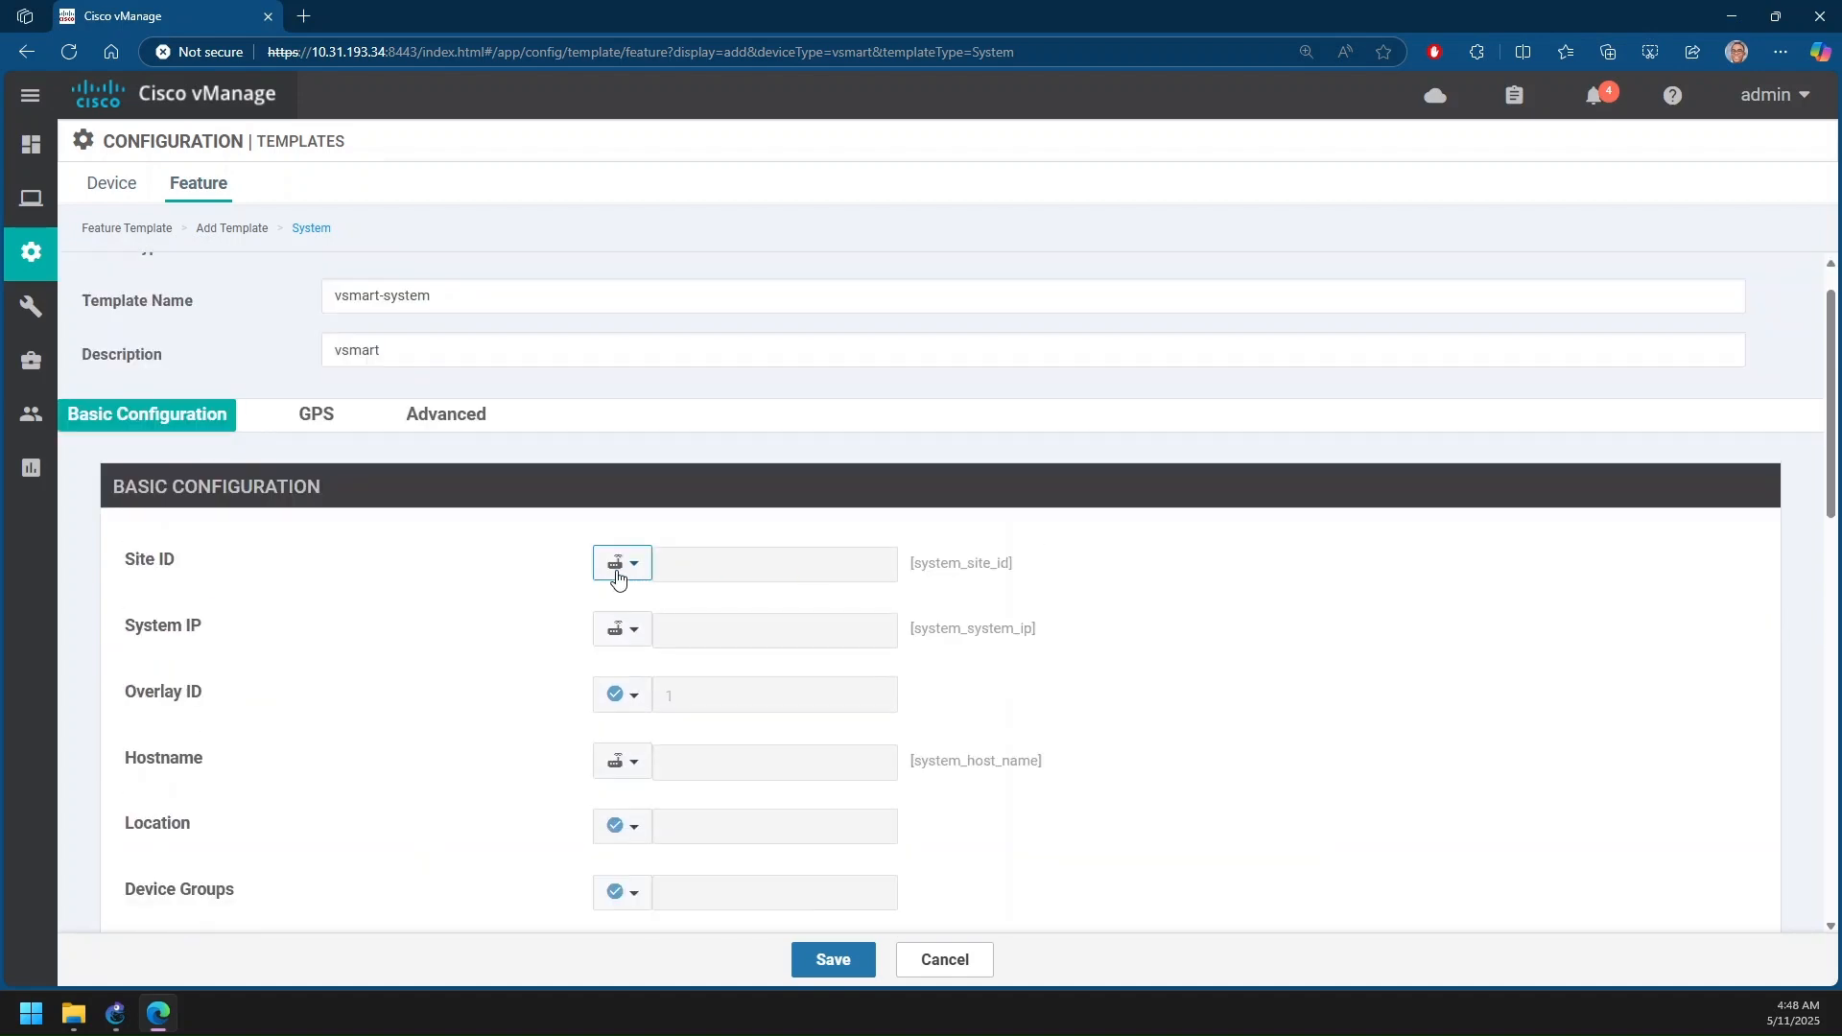
{"action": "scroll", "coordinate": [616, 576], "scroll_direction": "down", "scroll_amount": 2}
{"action": "scroll", "coordinate": [696, 547], "scroll_direction": "down", "scroll_amount": 2}
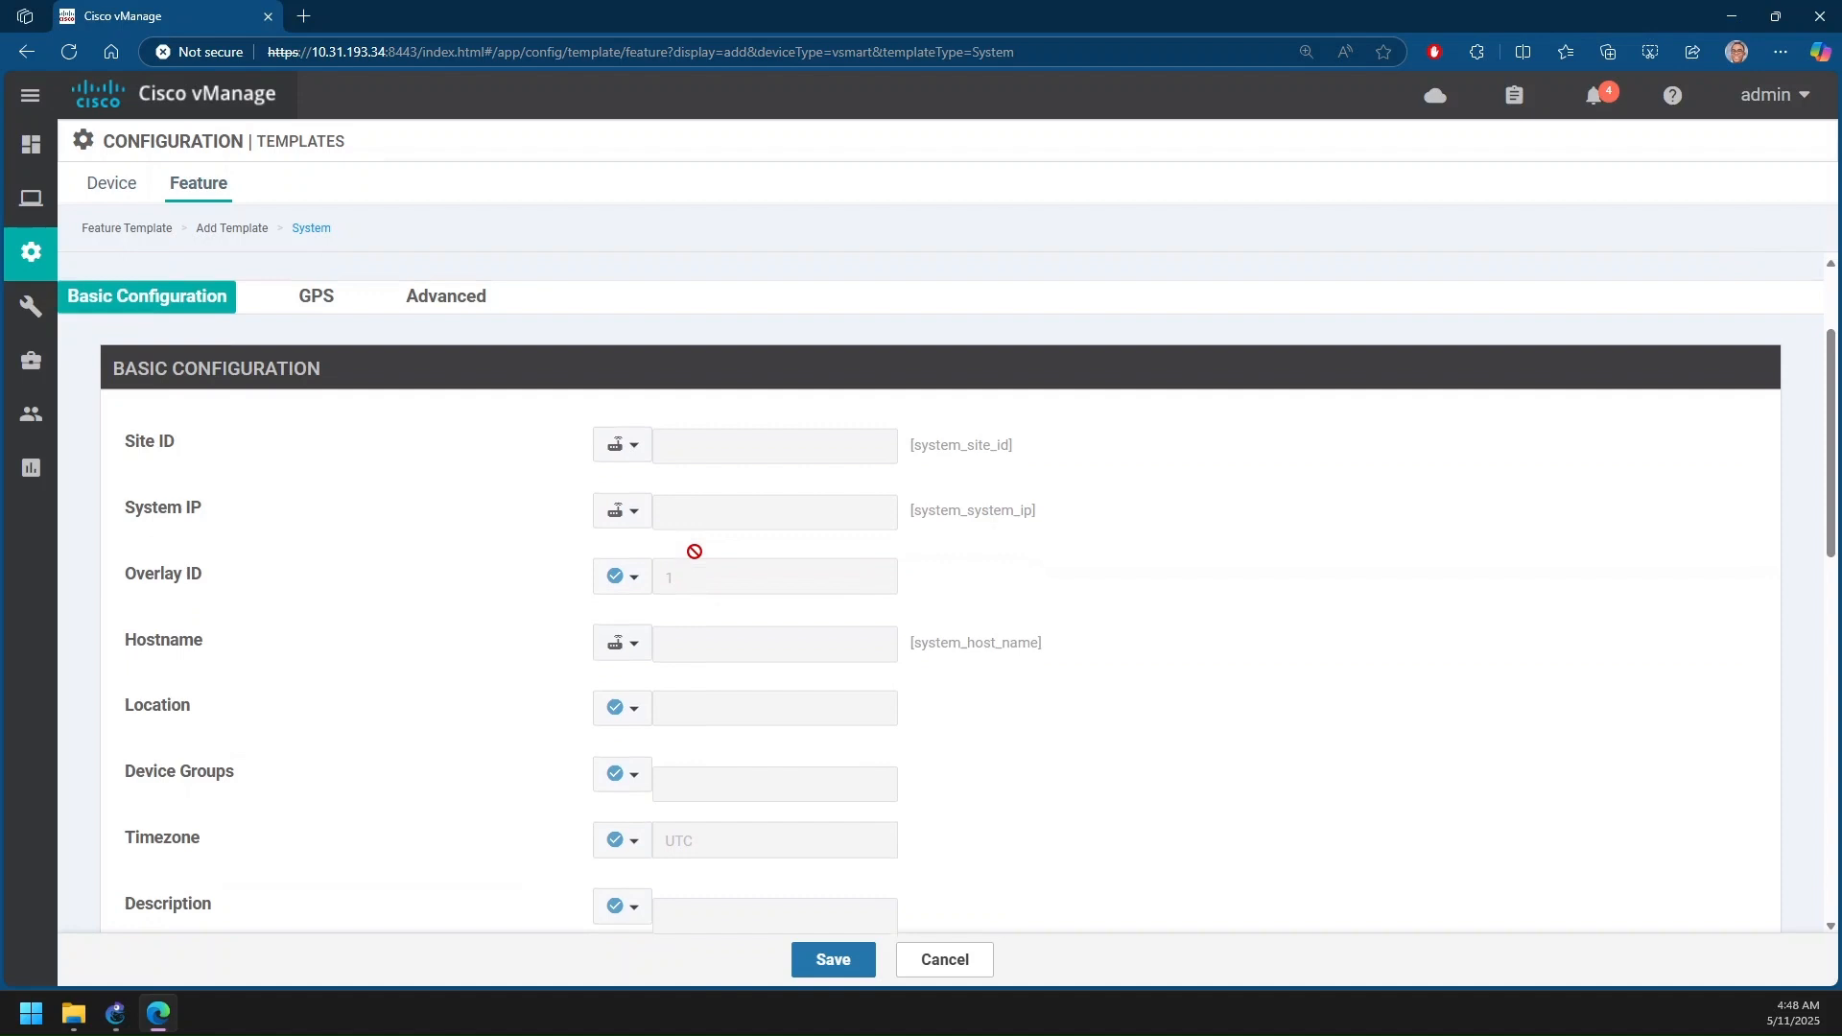
{"action": "scroll", "coordinate": [555, 587], "scroll_direction": "down", "scroll_amount": 7}
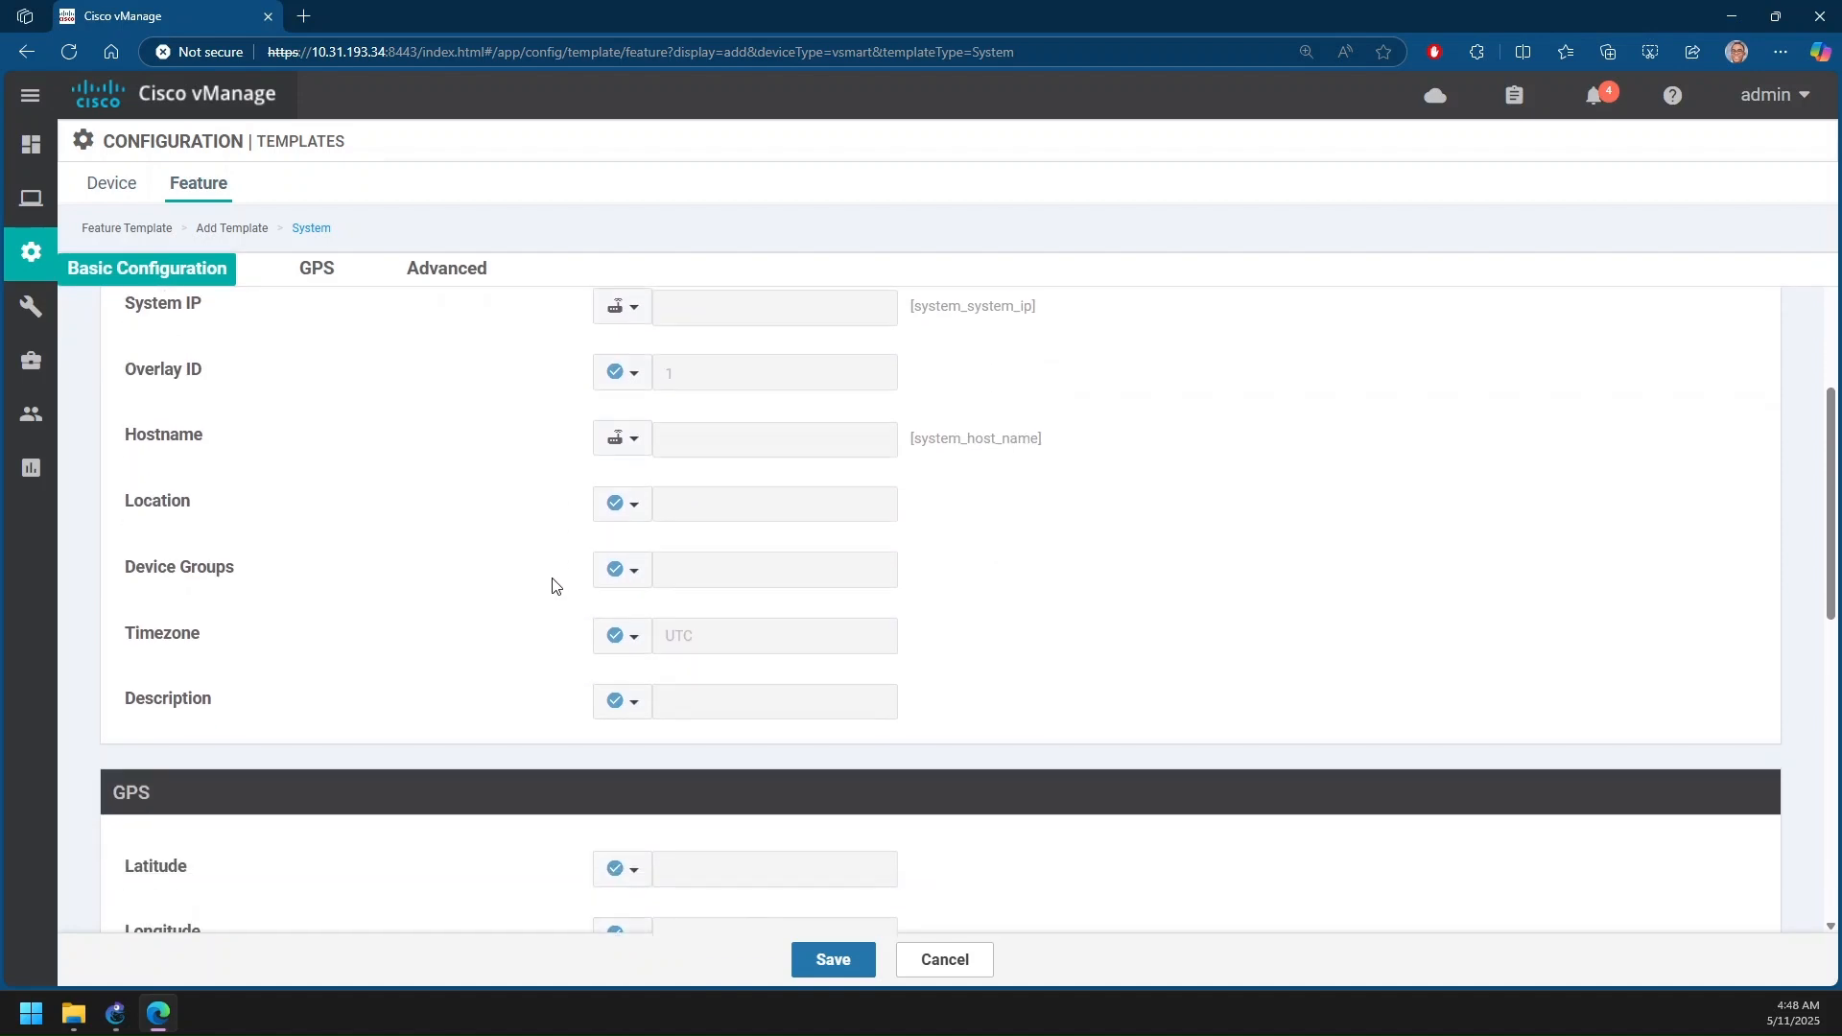
{"action": "scroll", "coordinate": [553, 592], "scroll_direction": "down", "scroll_amount": 5}
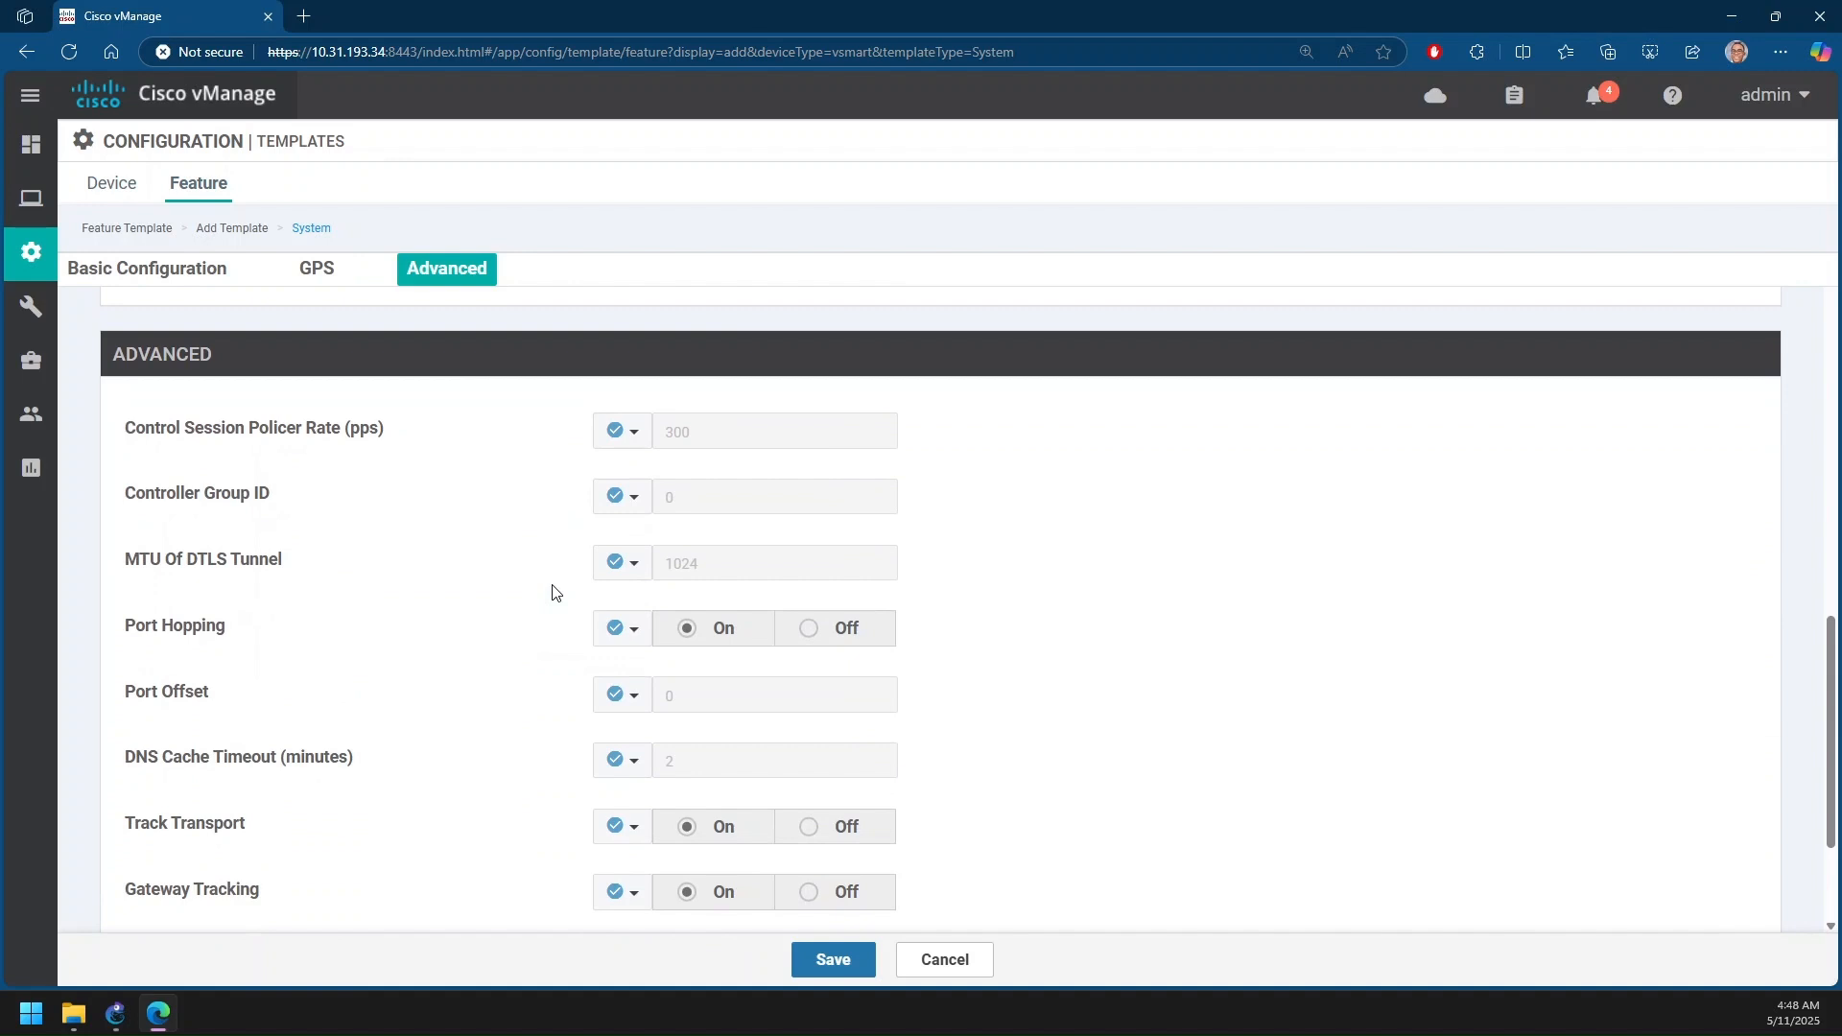
{"action": "scroll", "coordinate": [553, 592], "scroll_direction": "down", "scroll_amount": 3}
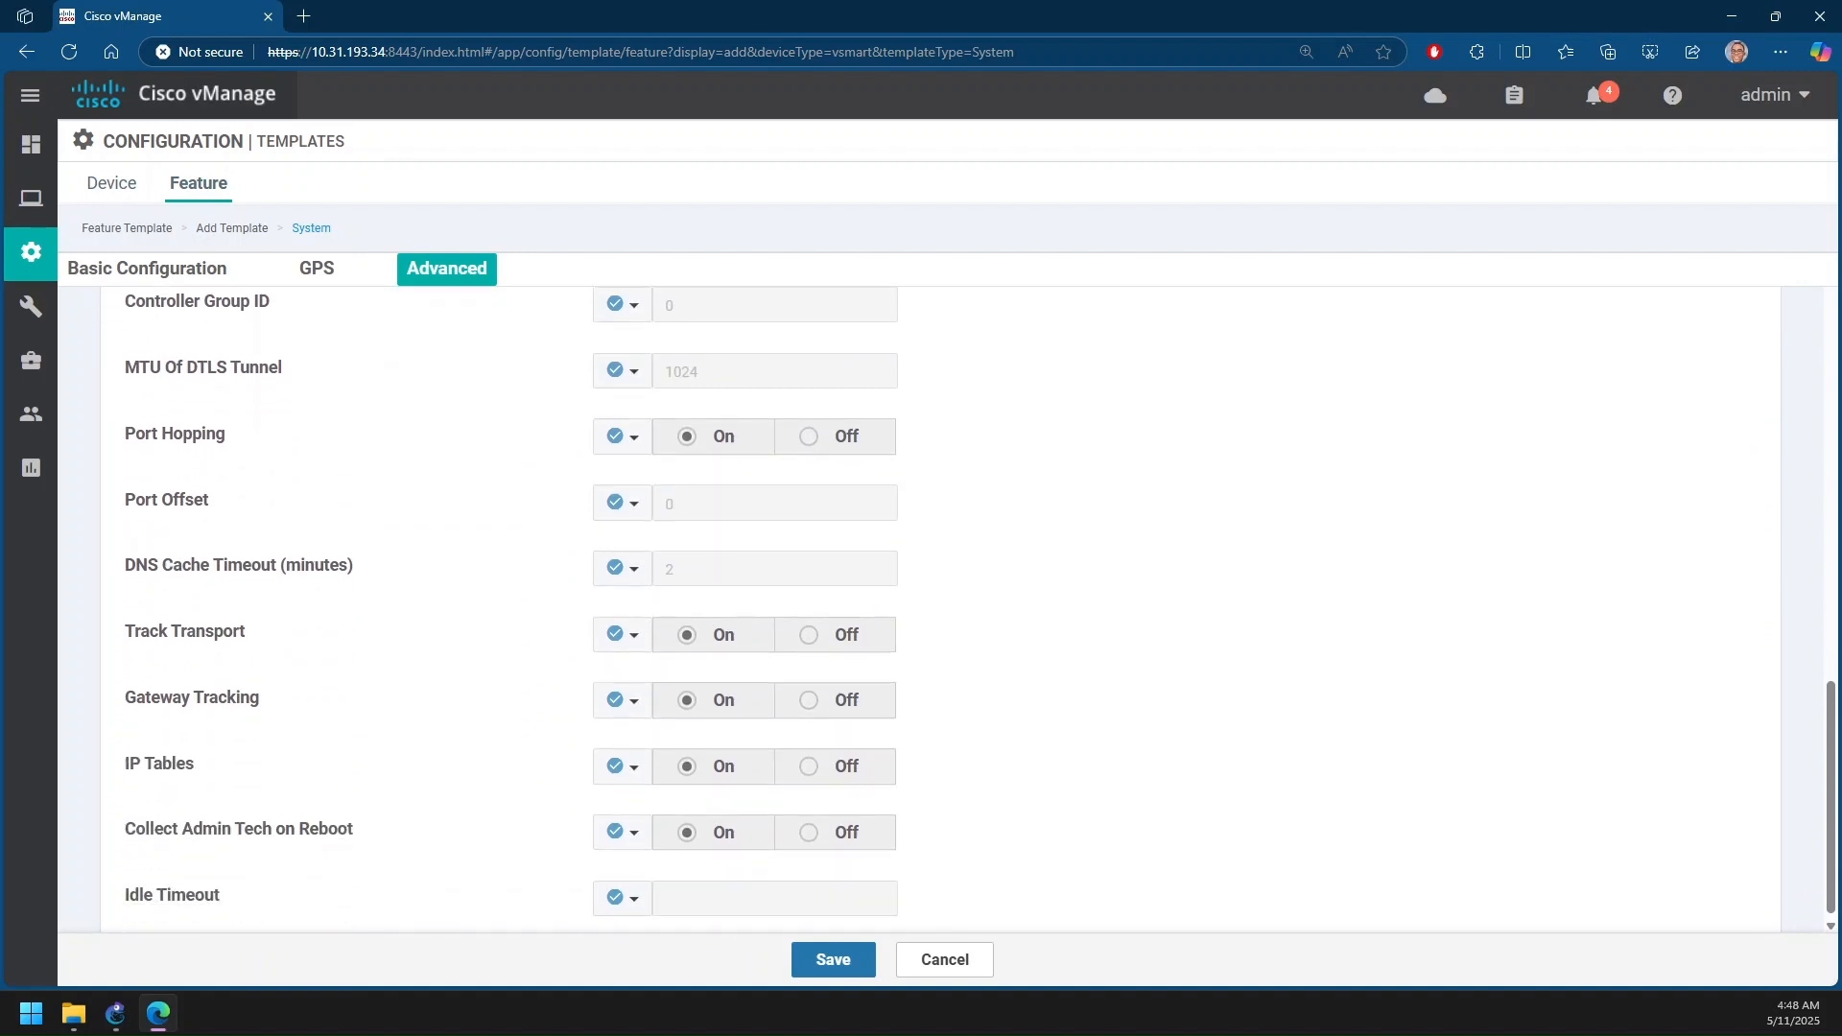
Check the remaining advanced settings and save the vsmart-system template
{"action": "scroll", "coordinate": [351, 607], "scroll_direction": "down", "scroll_amount": 1}
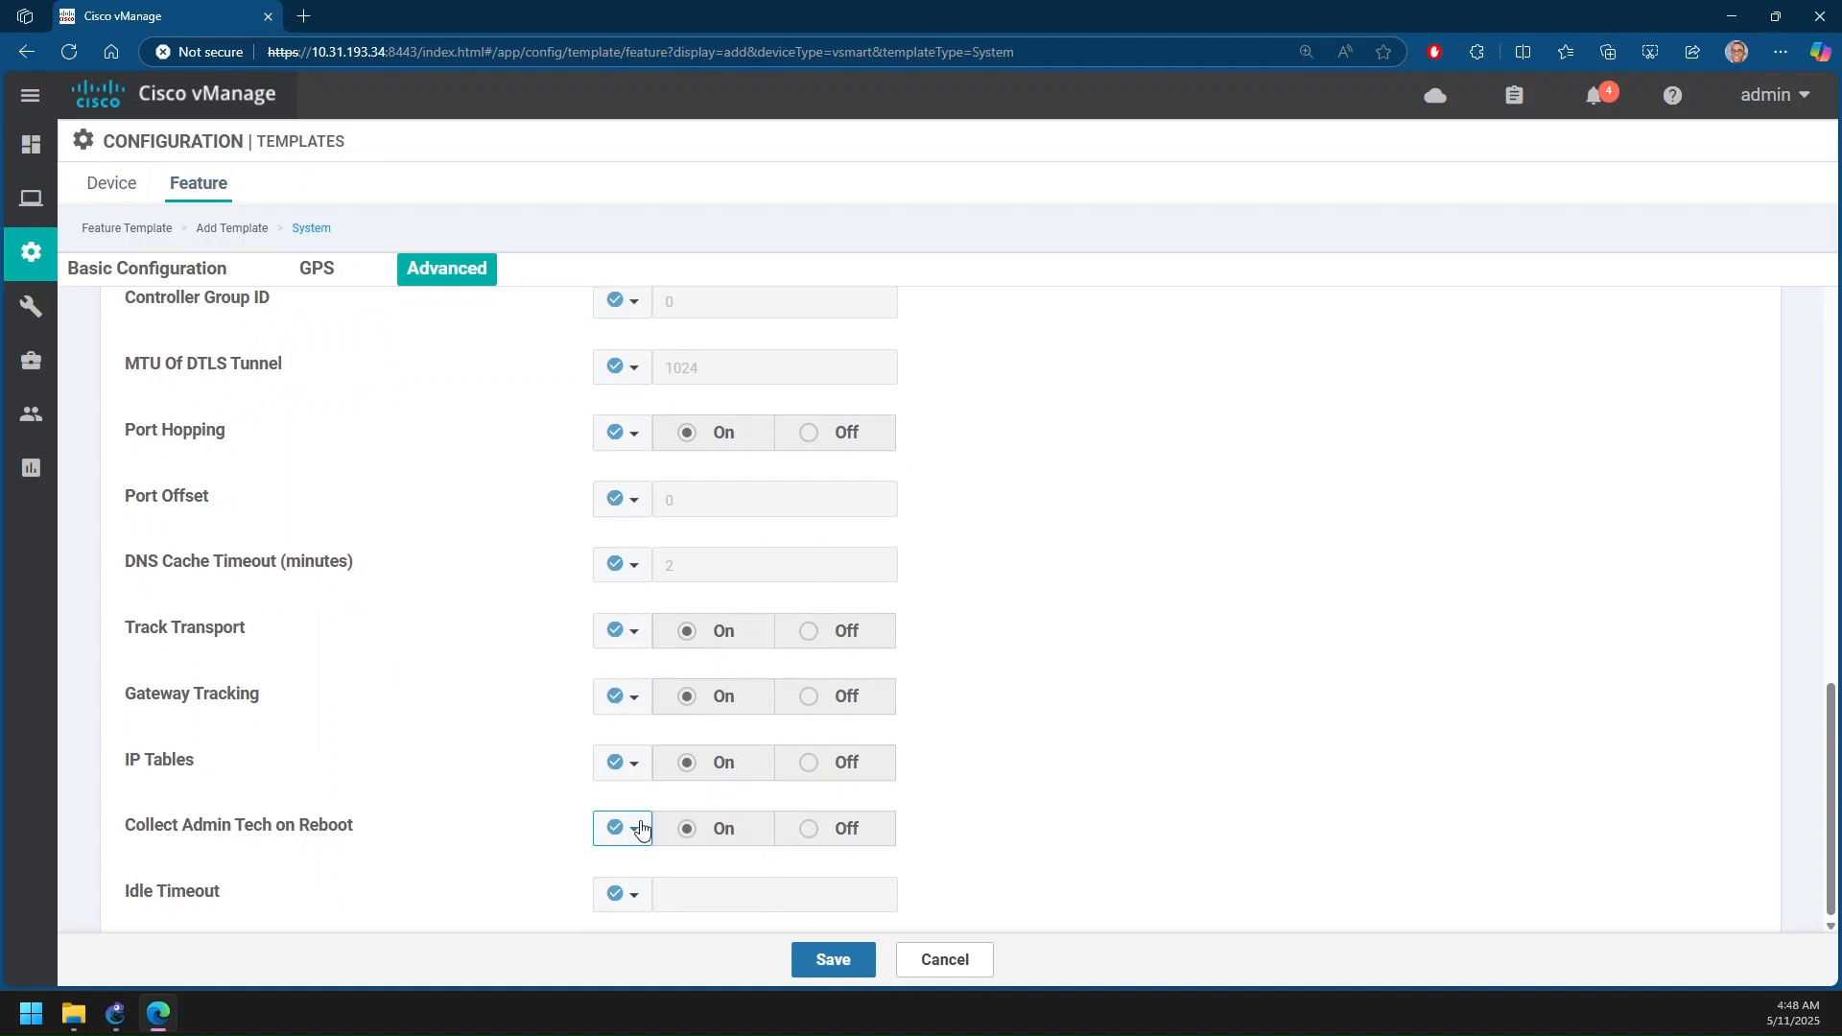
{"action": "scroll", "coordinate": [641, 778], "scroll_direction": "up", "scroll_amount": 9}
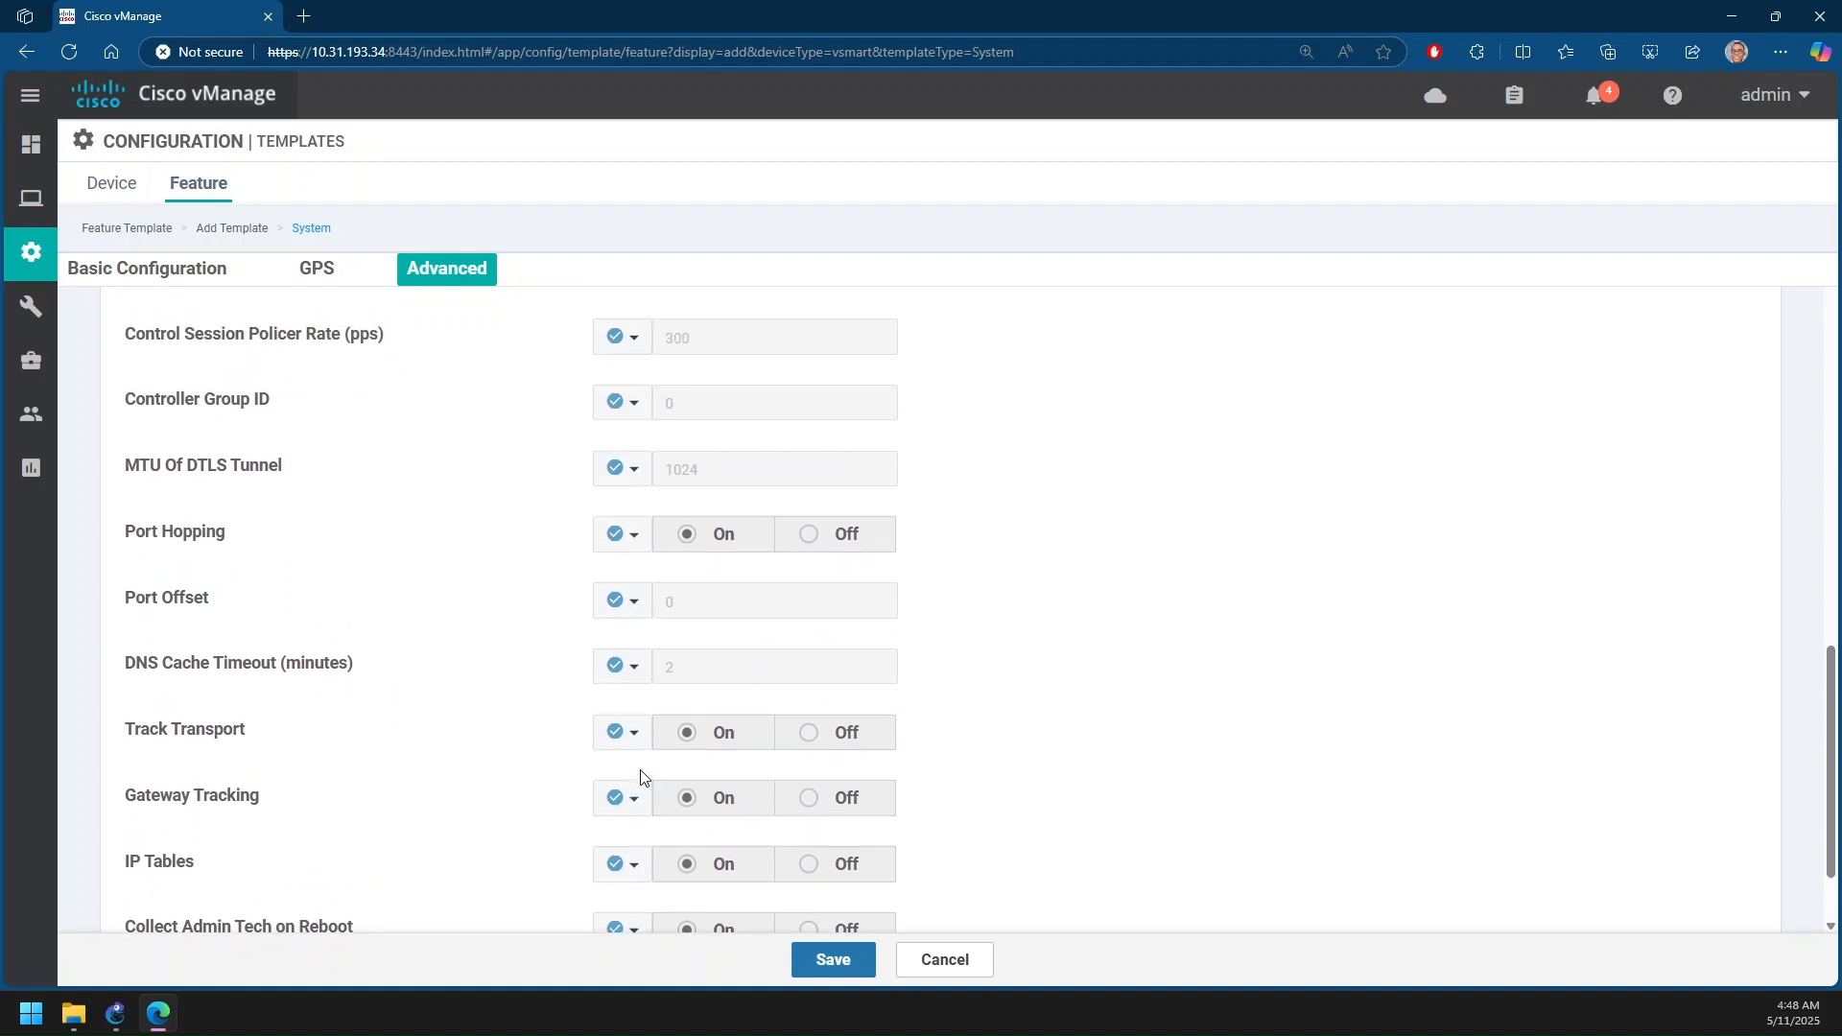
{"action": "scroll", "coordinate": [641, 777], "scroll_direction": "up", "scroll_amount": 7}
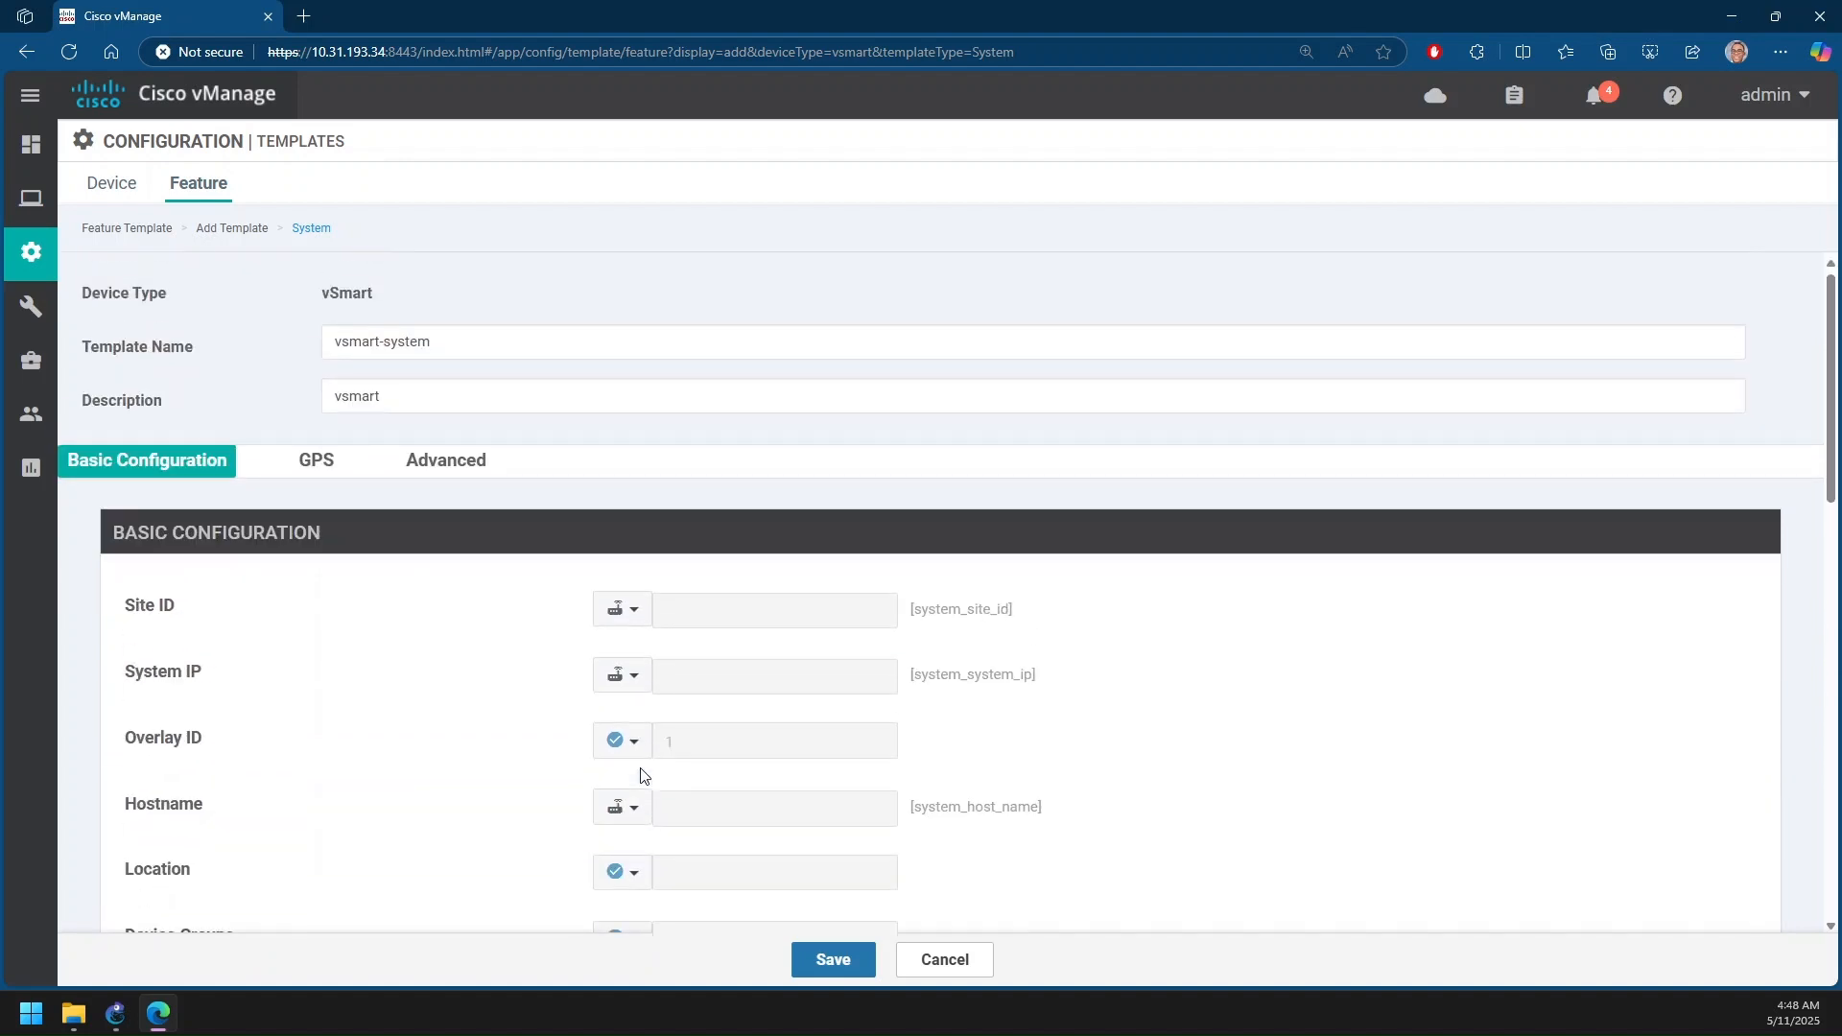
{"action": "left_click", "coordinate": [831, 961]}
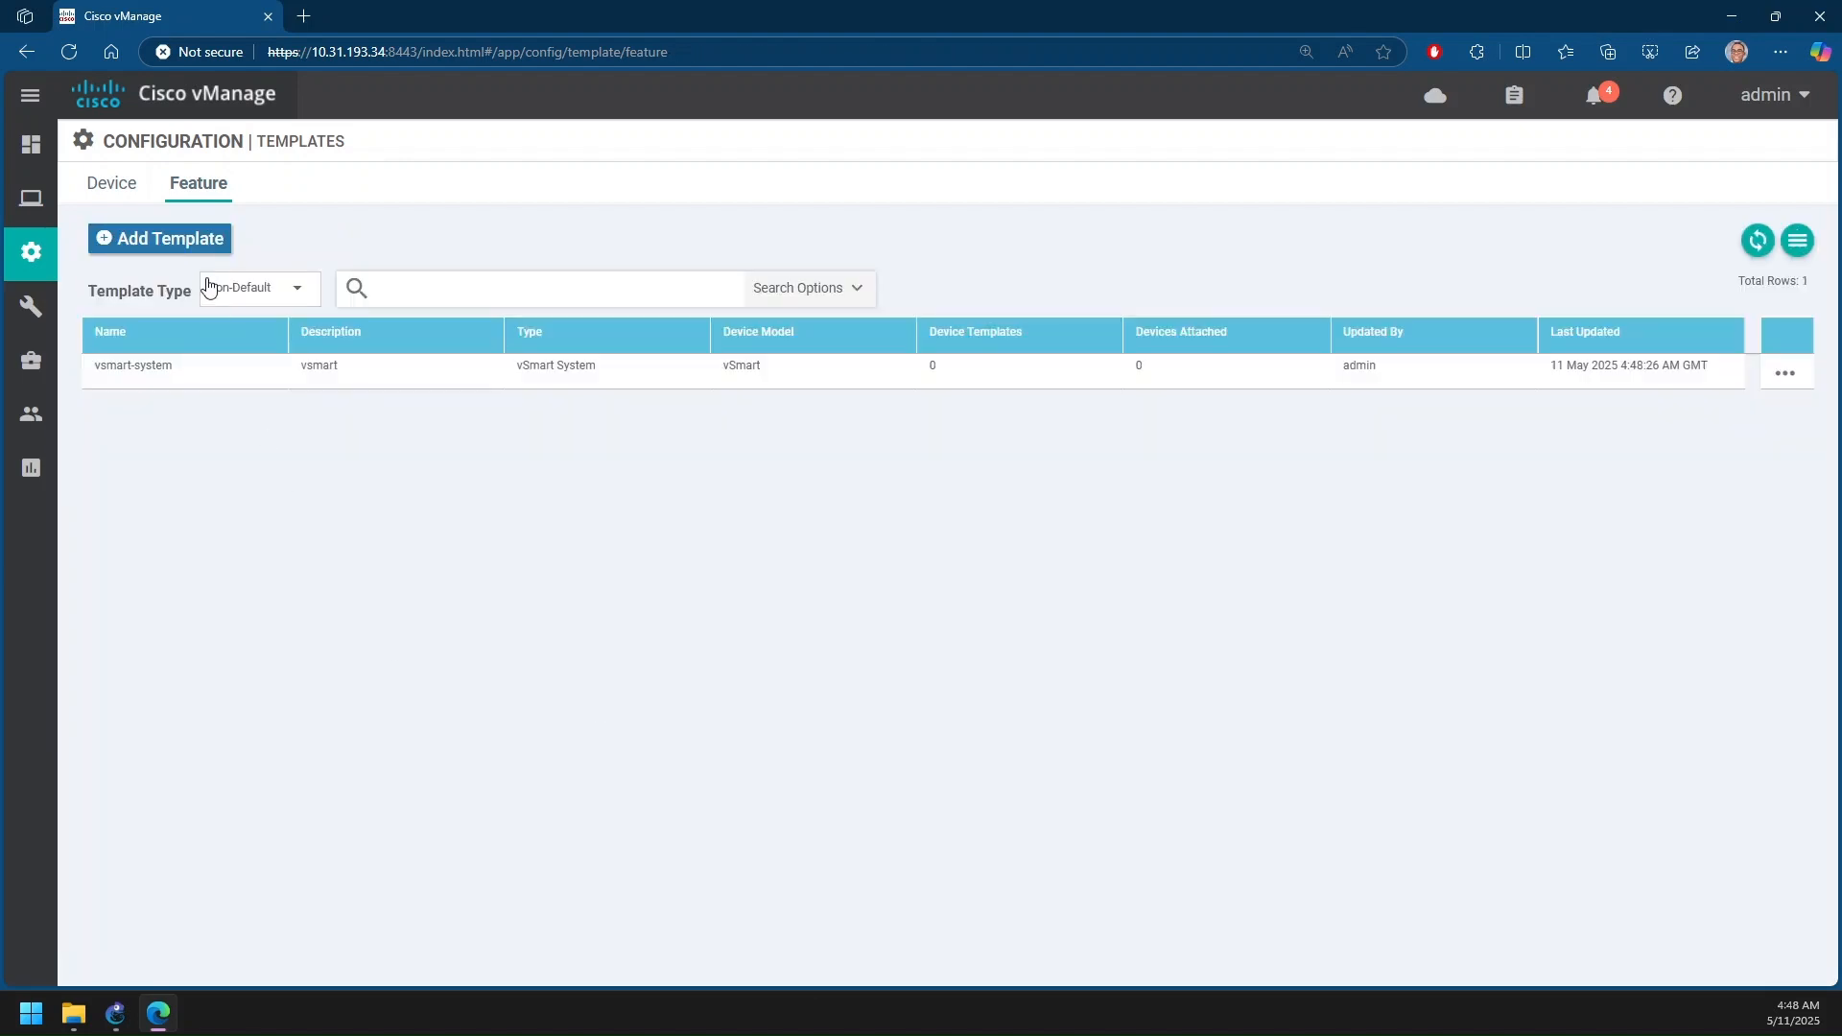
Start another feature template, filter the device models by "smart", select vSmart and choose the VPN template
{"action": "left_click", "coordinate": [215, 249]}
{"action": "left_click", "coordinate": [220, 340]}
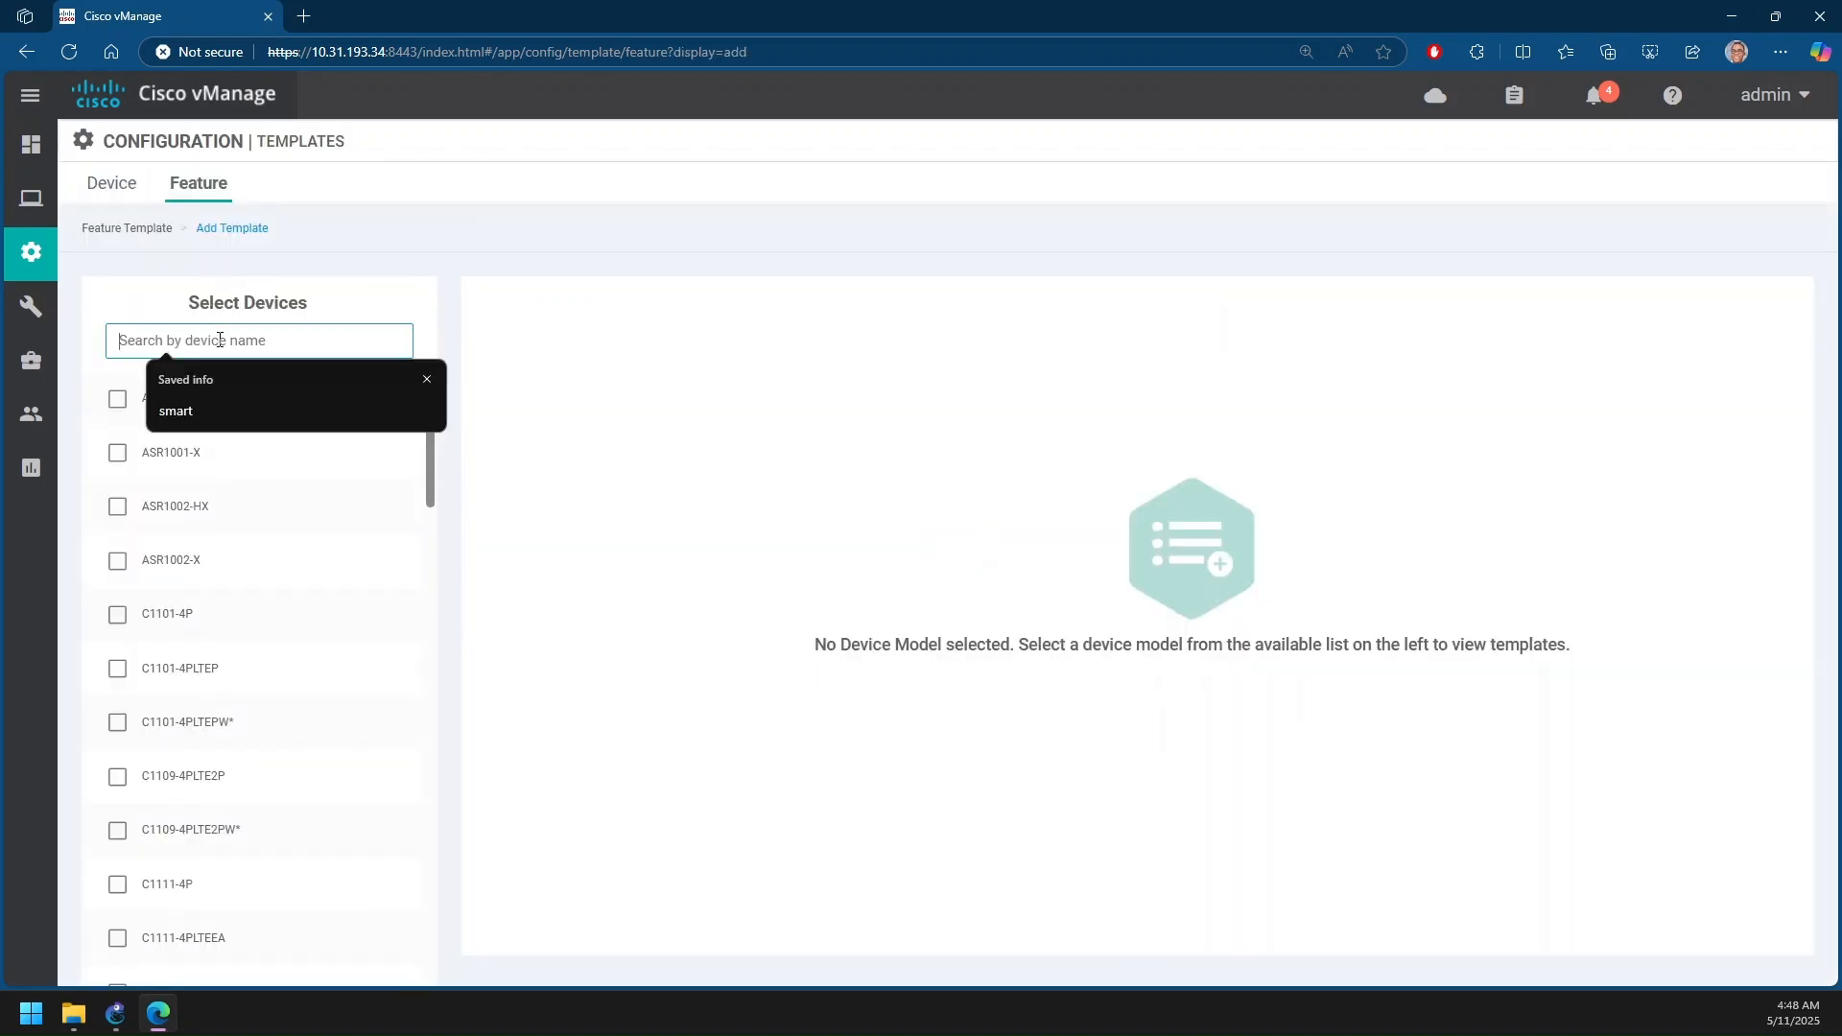
{"action": "type", "text": "smart"}
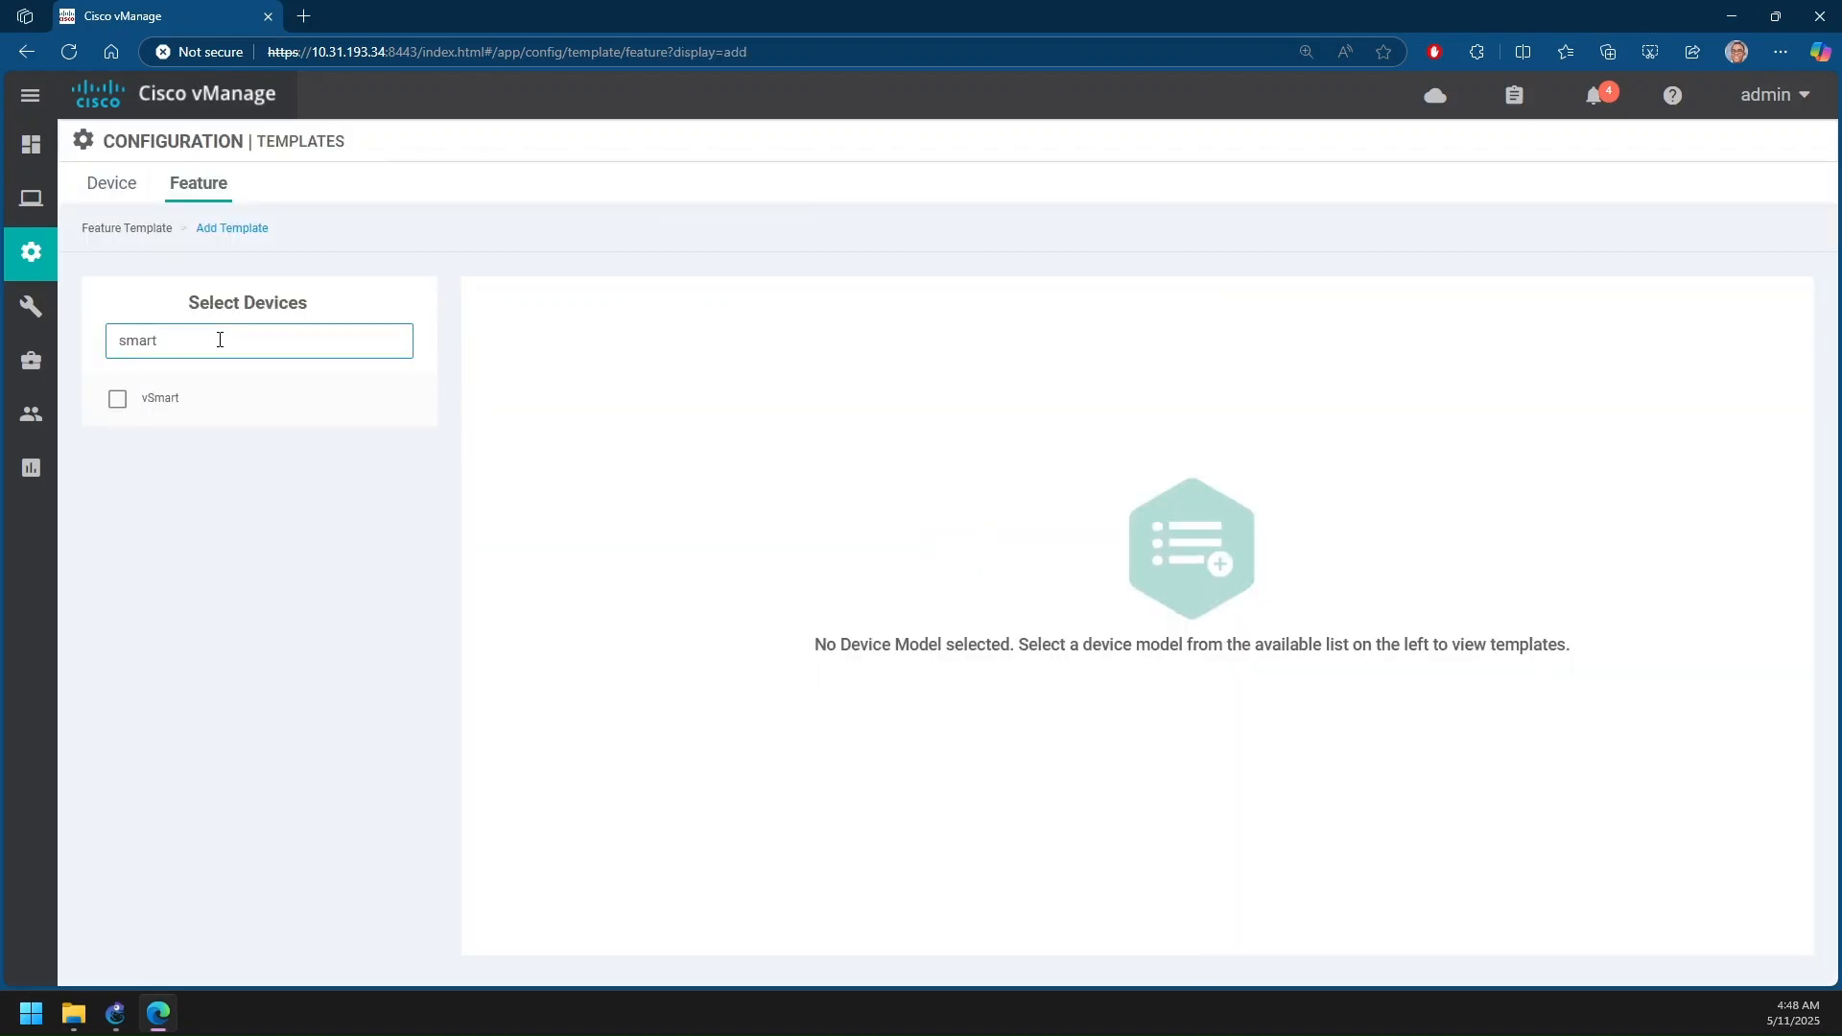
{"action": "left_click", "coordinate": [248, 403]}
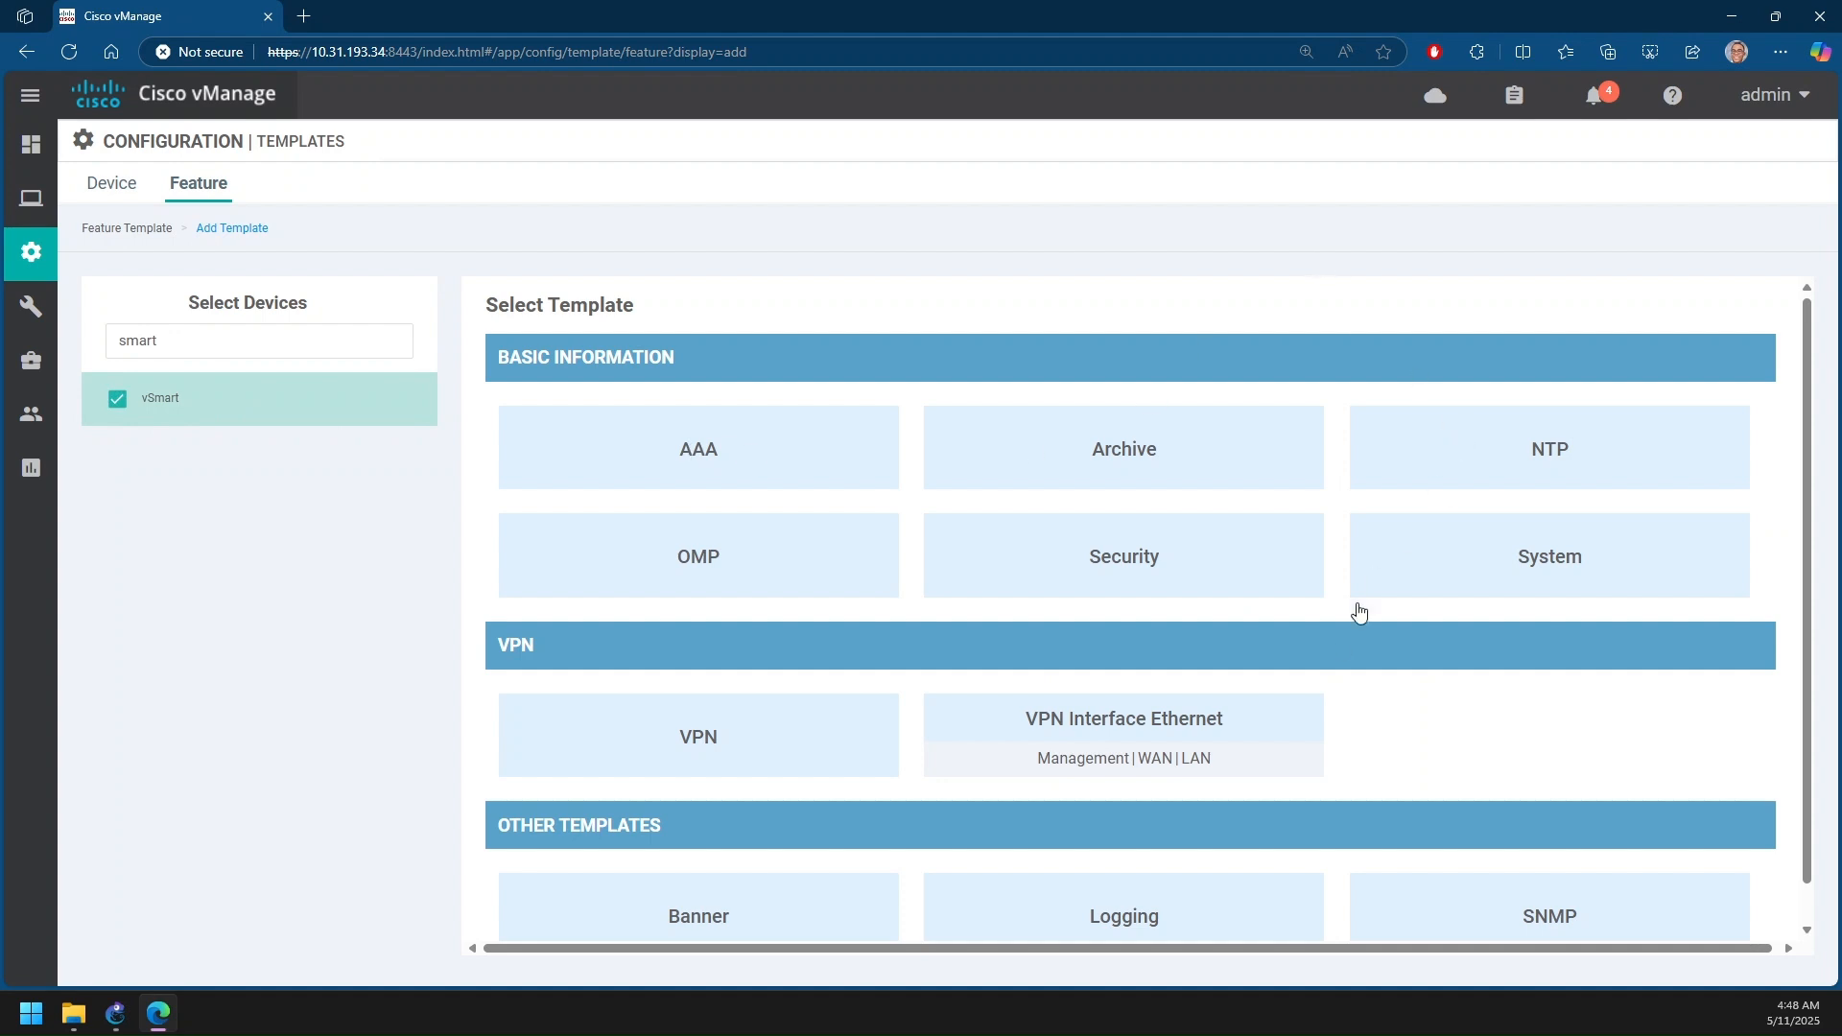
{"action": "scroll", "coordinate": [1278, 731], "scroll_direction": "down", "scroll_amount": 1}
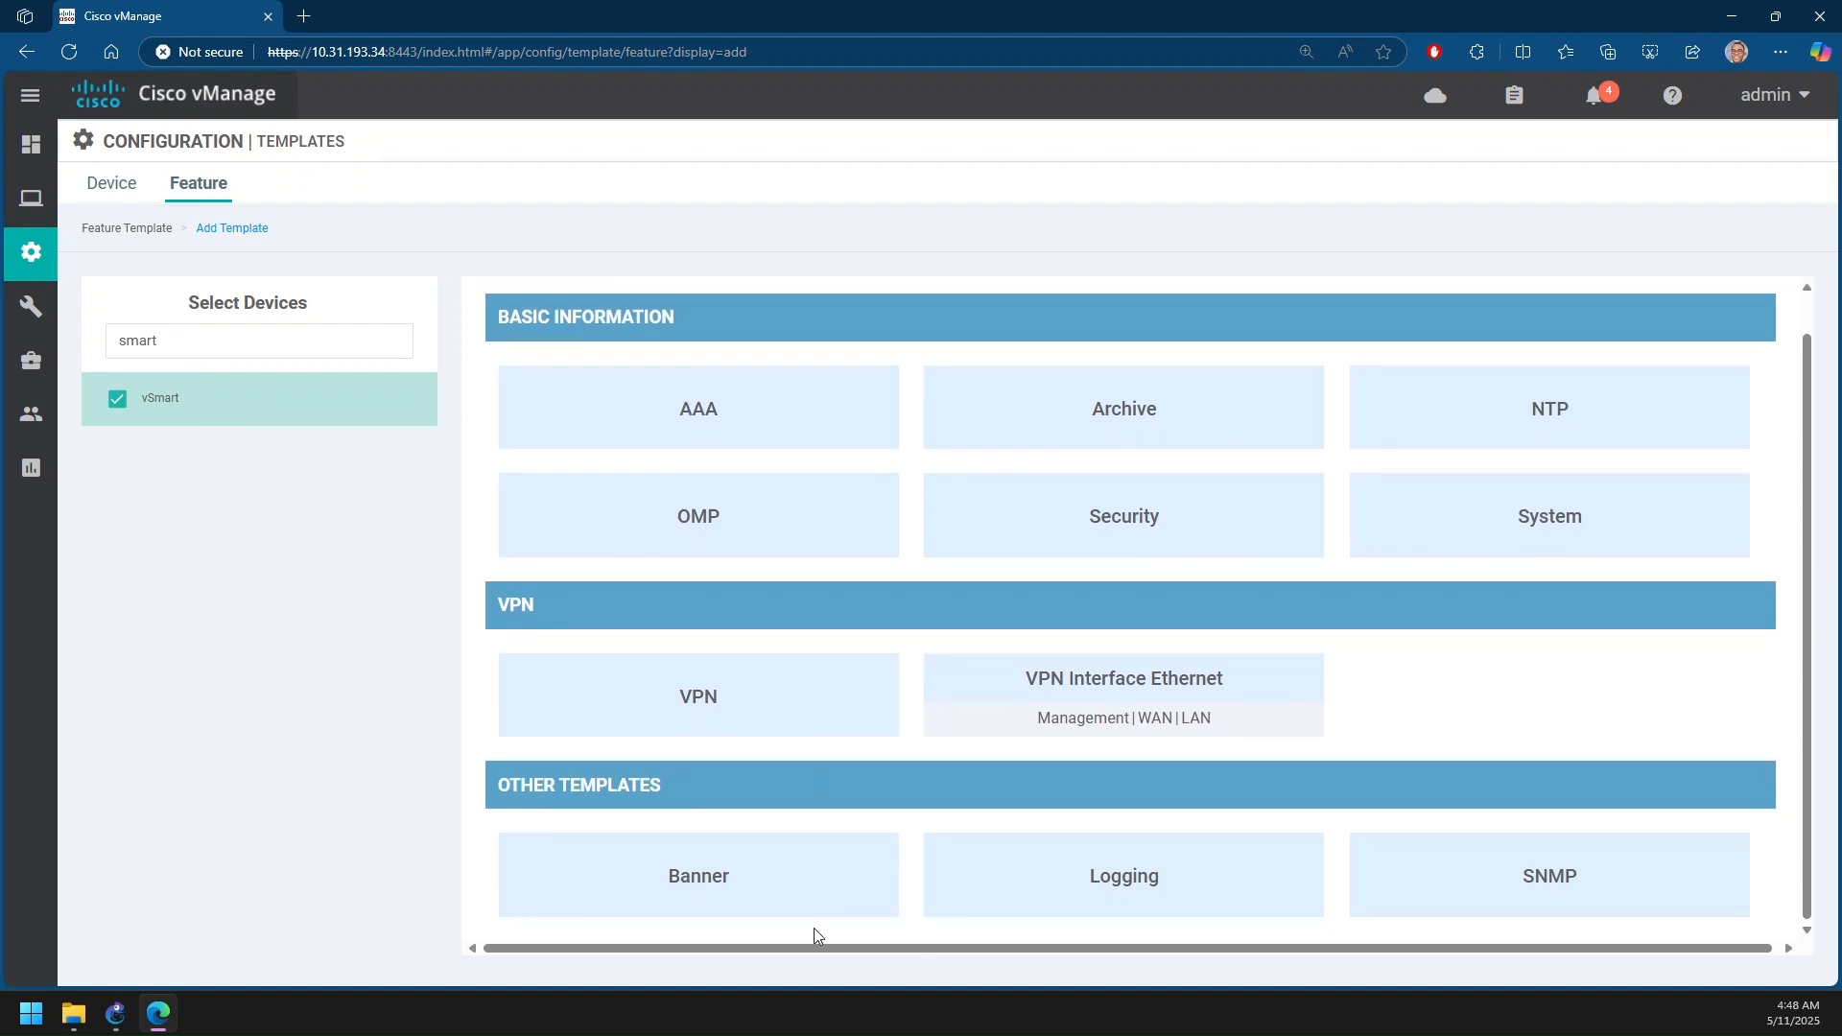
{"action": "left_click", "coordinate": [796, 703]}
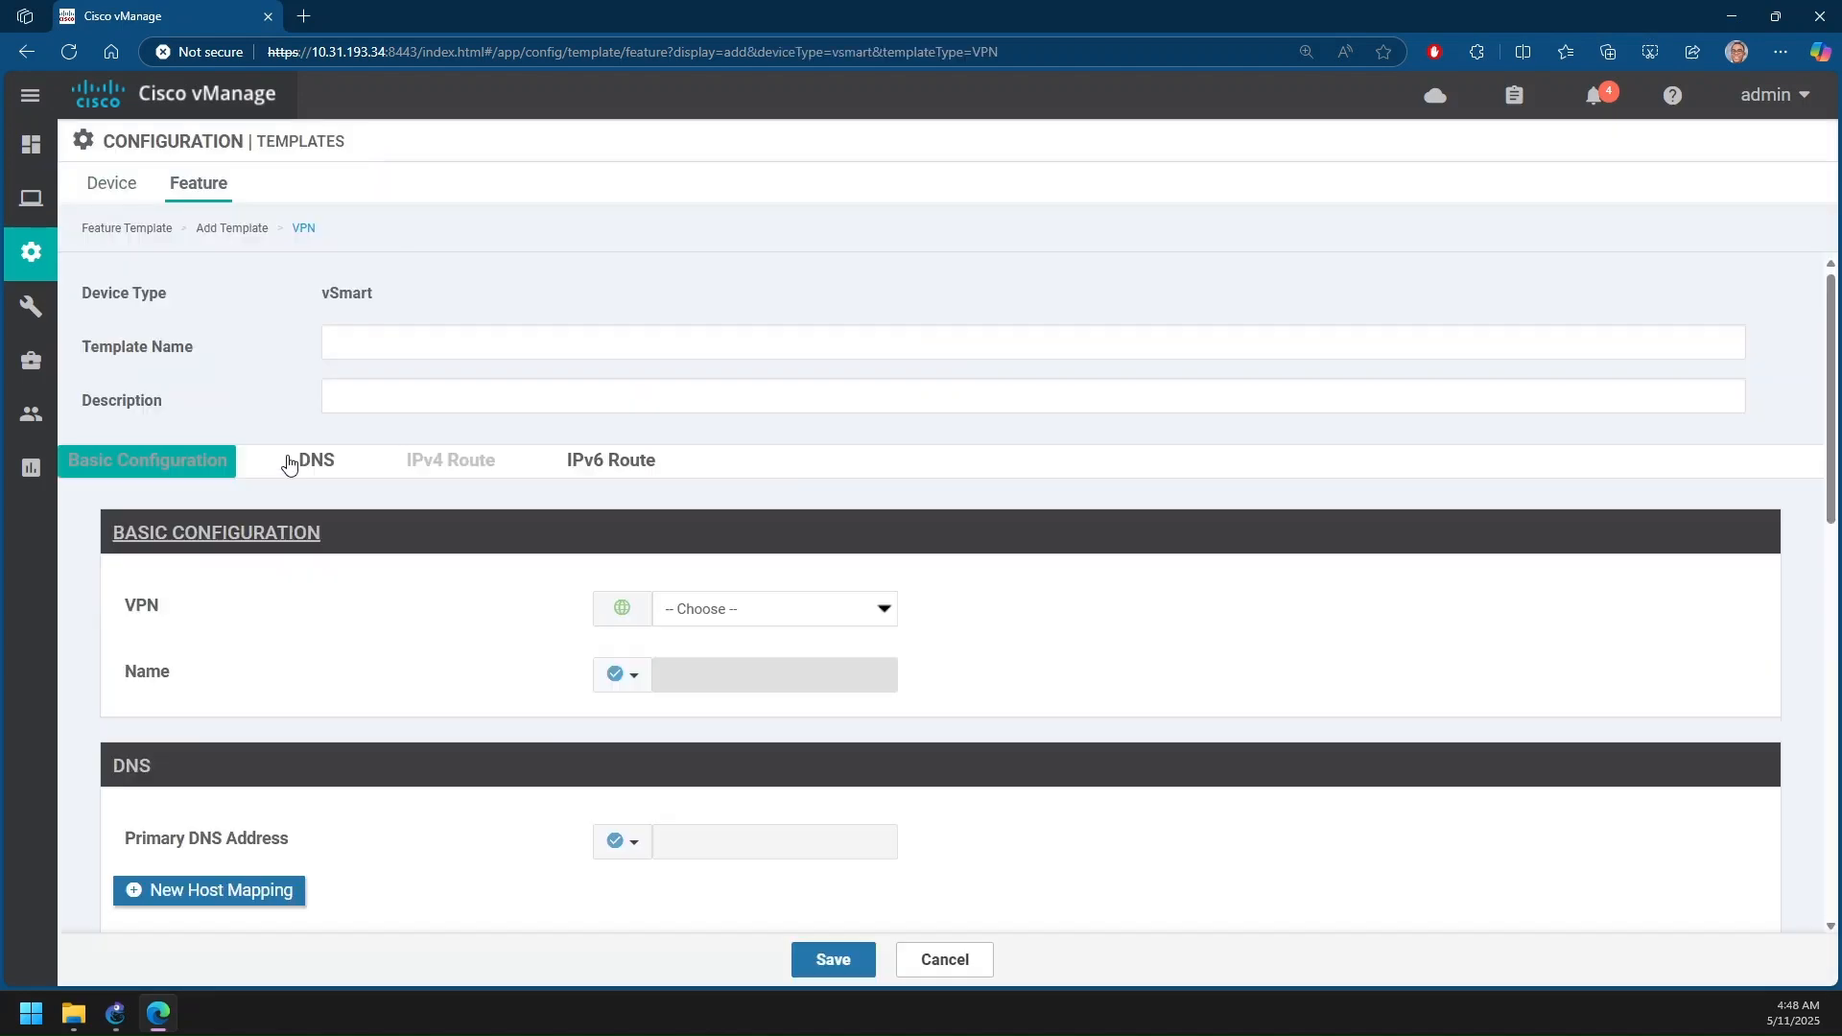
Name the VPN template vsmart-vpn0
{"action": "left_click", "coordinate": [489, 344]}
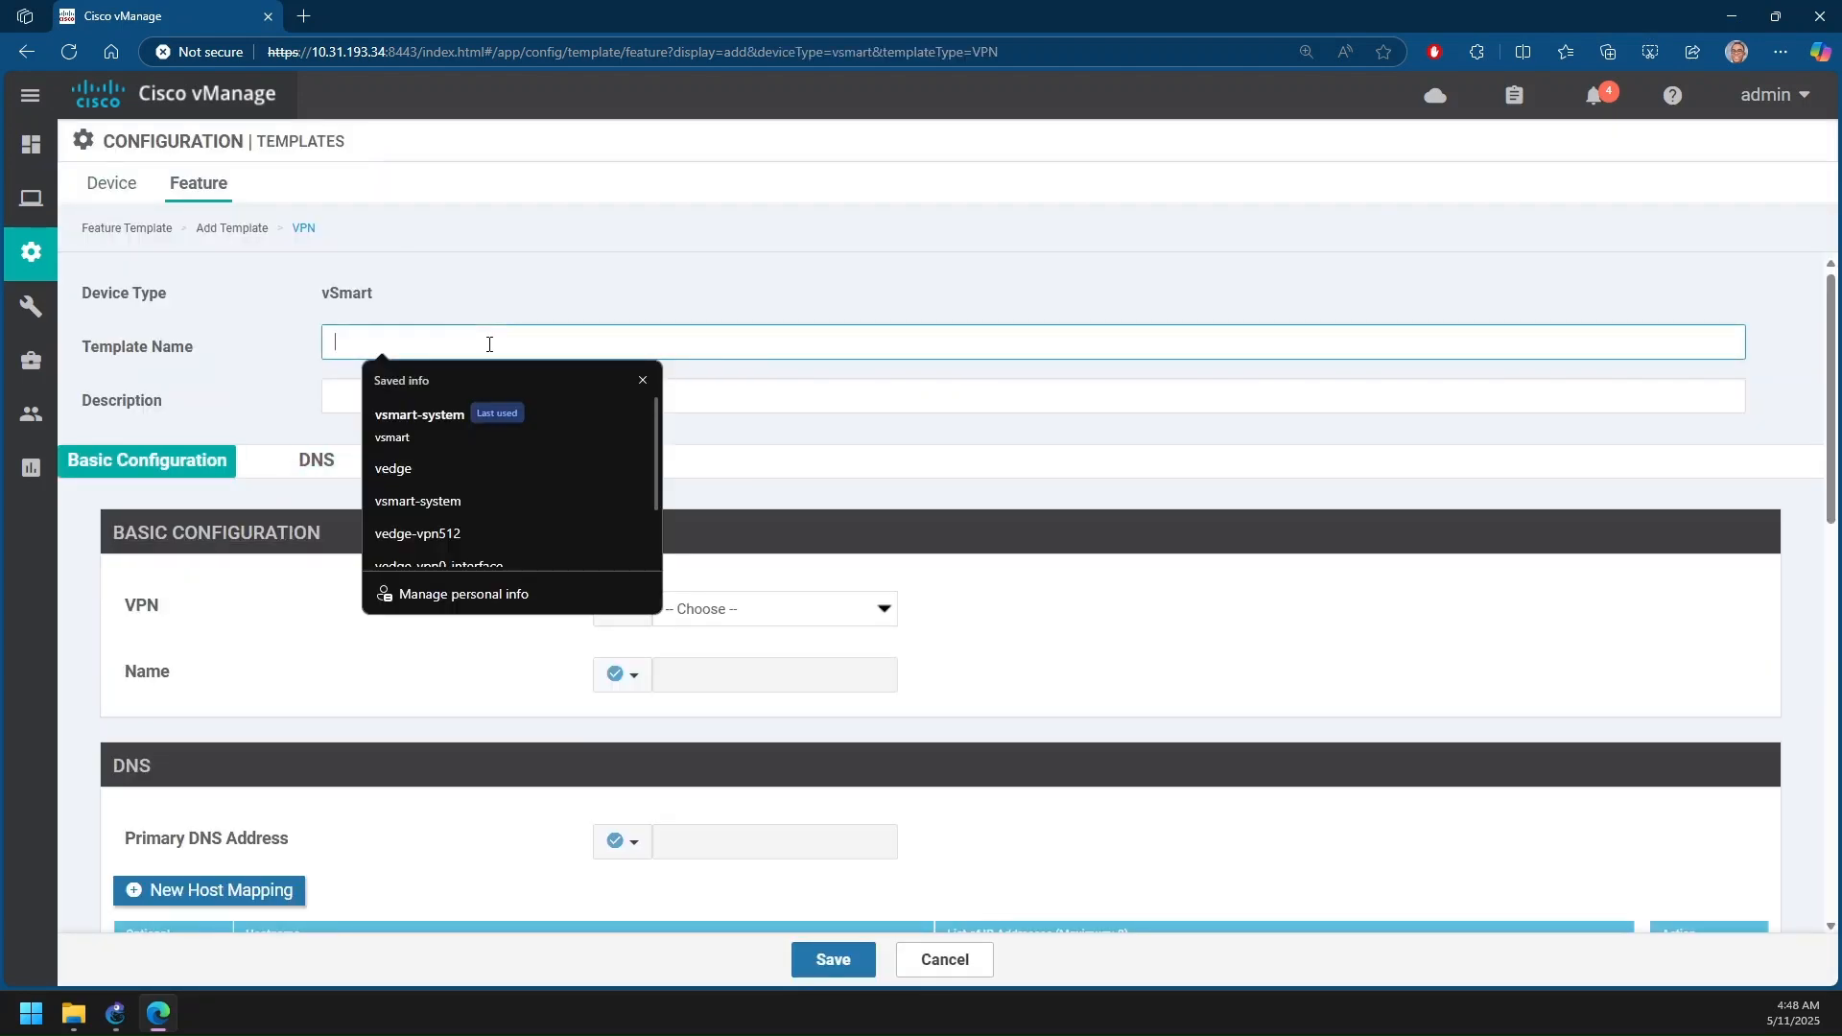
{"action": "type", "text": "smart"}
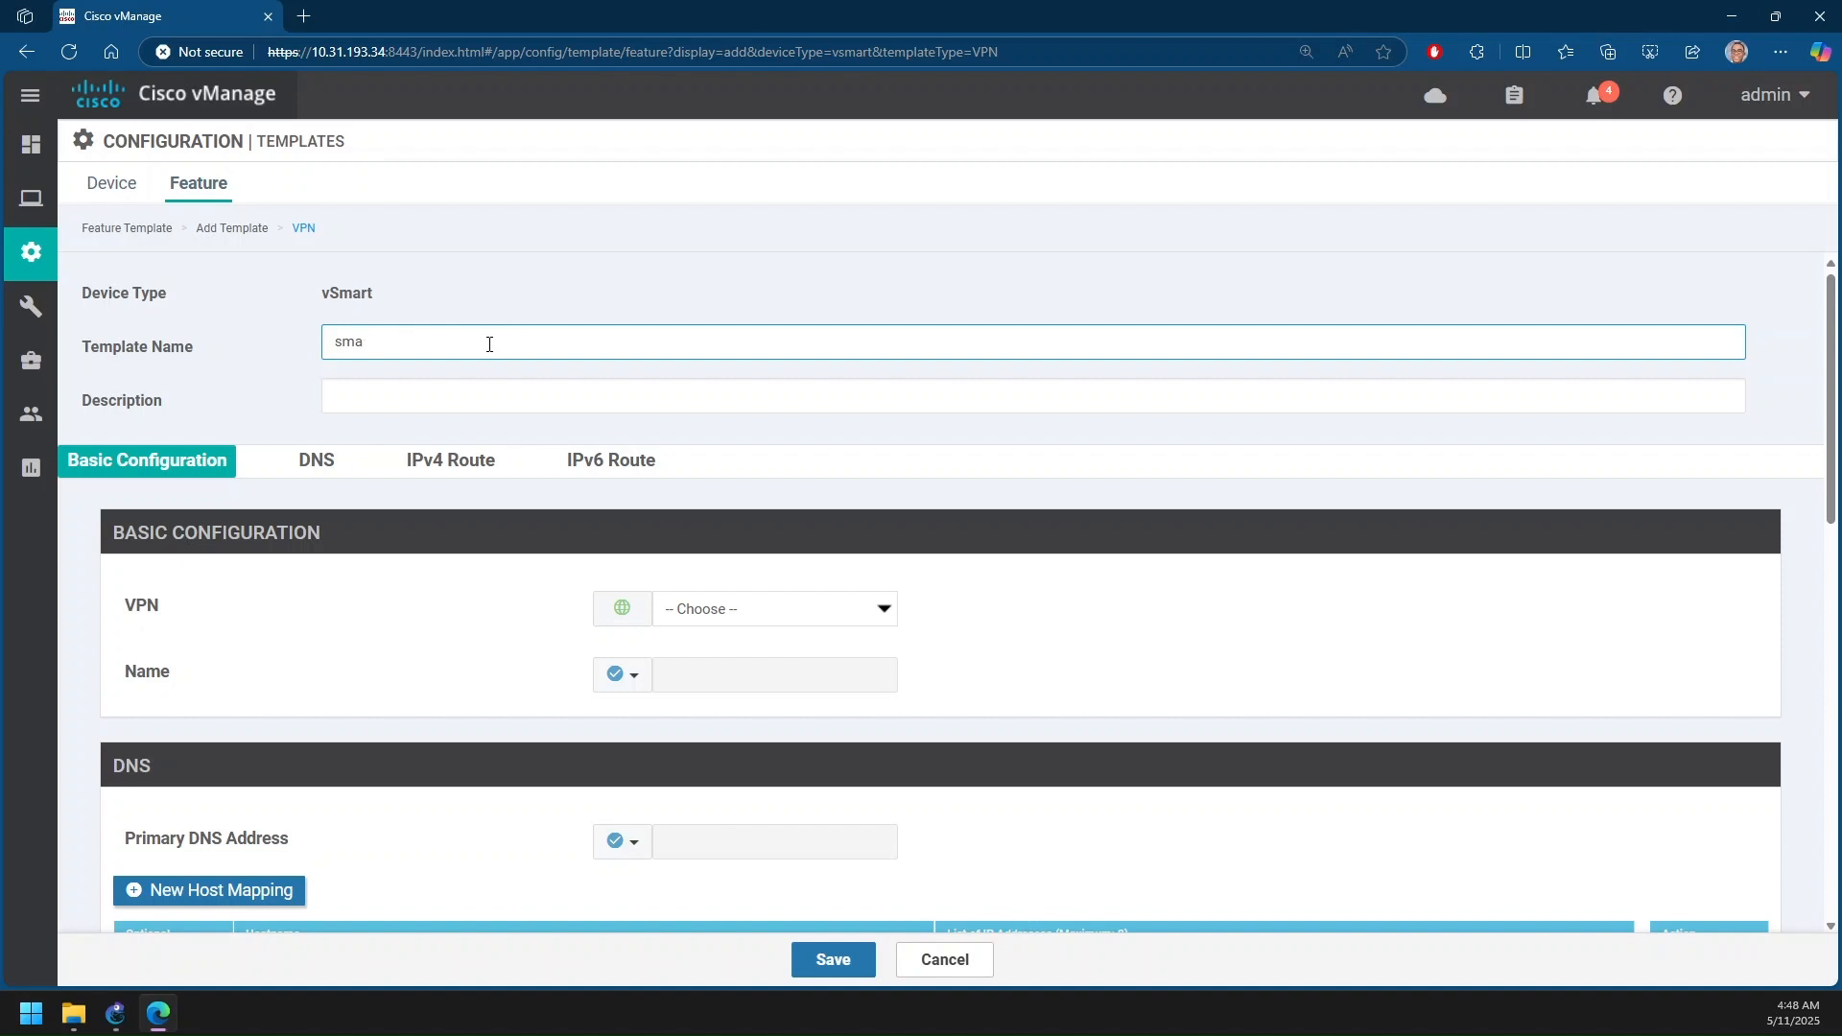
{"action": "key", "text": "BackSpace"}
{"action": "key", "text": "BackSpace"}
{"action": "key", "text": "BackSpace"}
{"action": "type", "text": "vmsar"}
{"action": "key", "text": "BackSpace"}
{"action": "key", "text": "BackSpace"}
{"action": "key", "text": "BackSpace"}
{"action": "key", "text": "BackSpace"}
{"action": "key", "text": "BackSpace"}
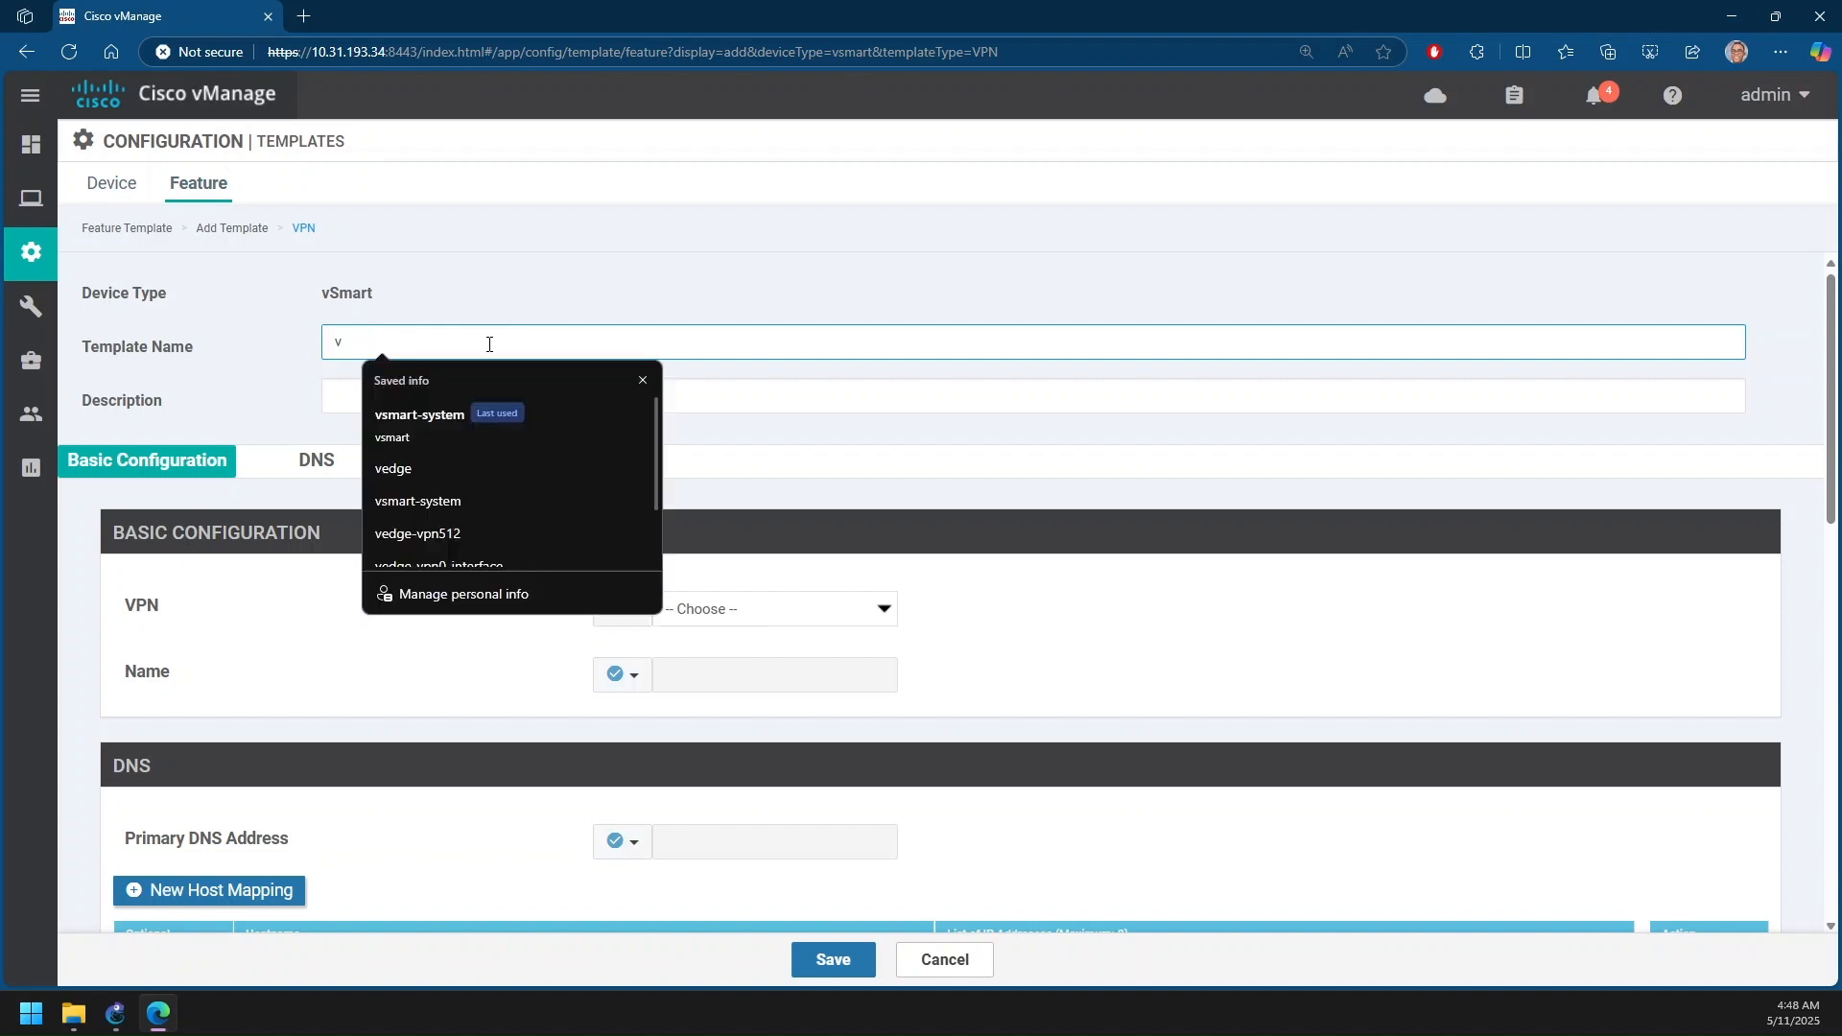
{"action": "type", "text": "smart"}
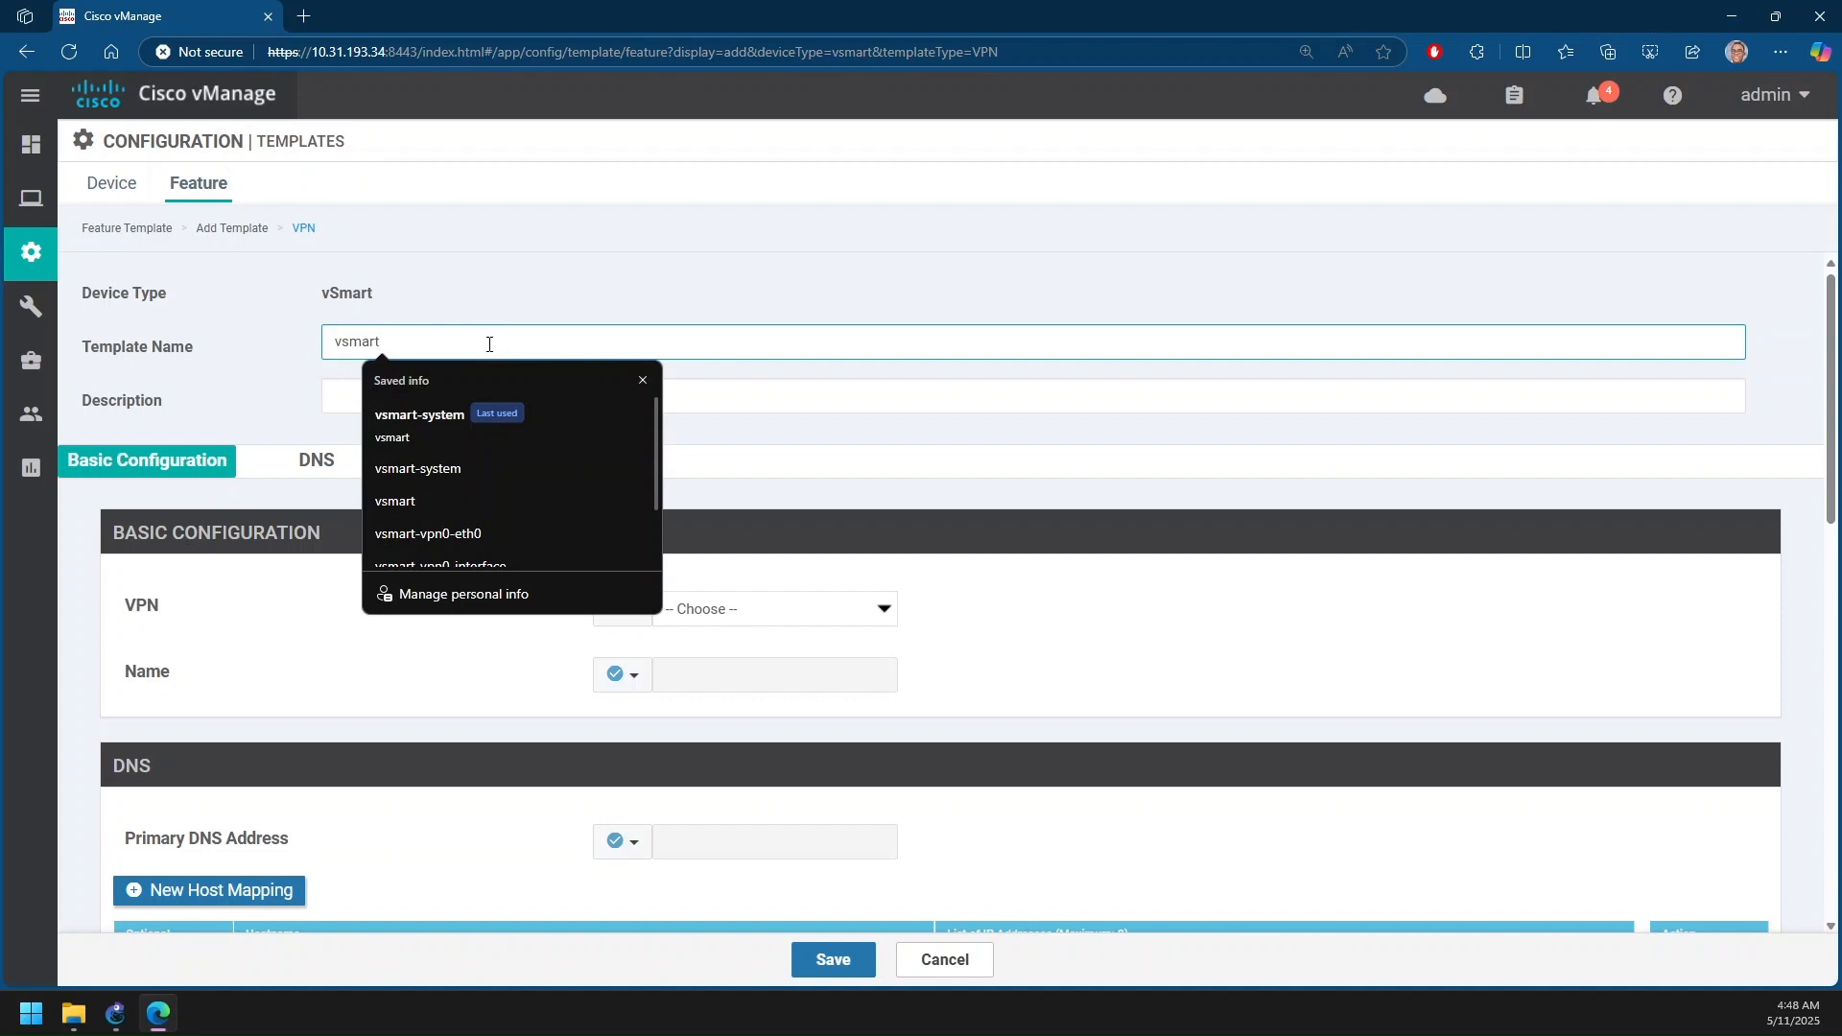
{"action": "type", "text": "-vpn0"}
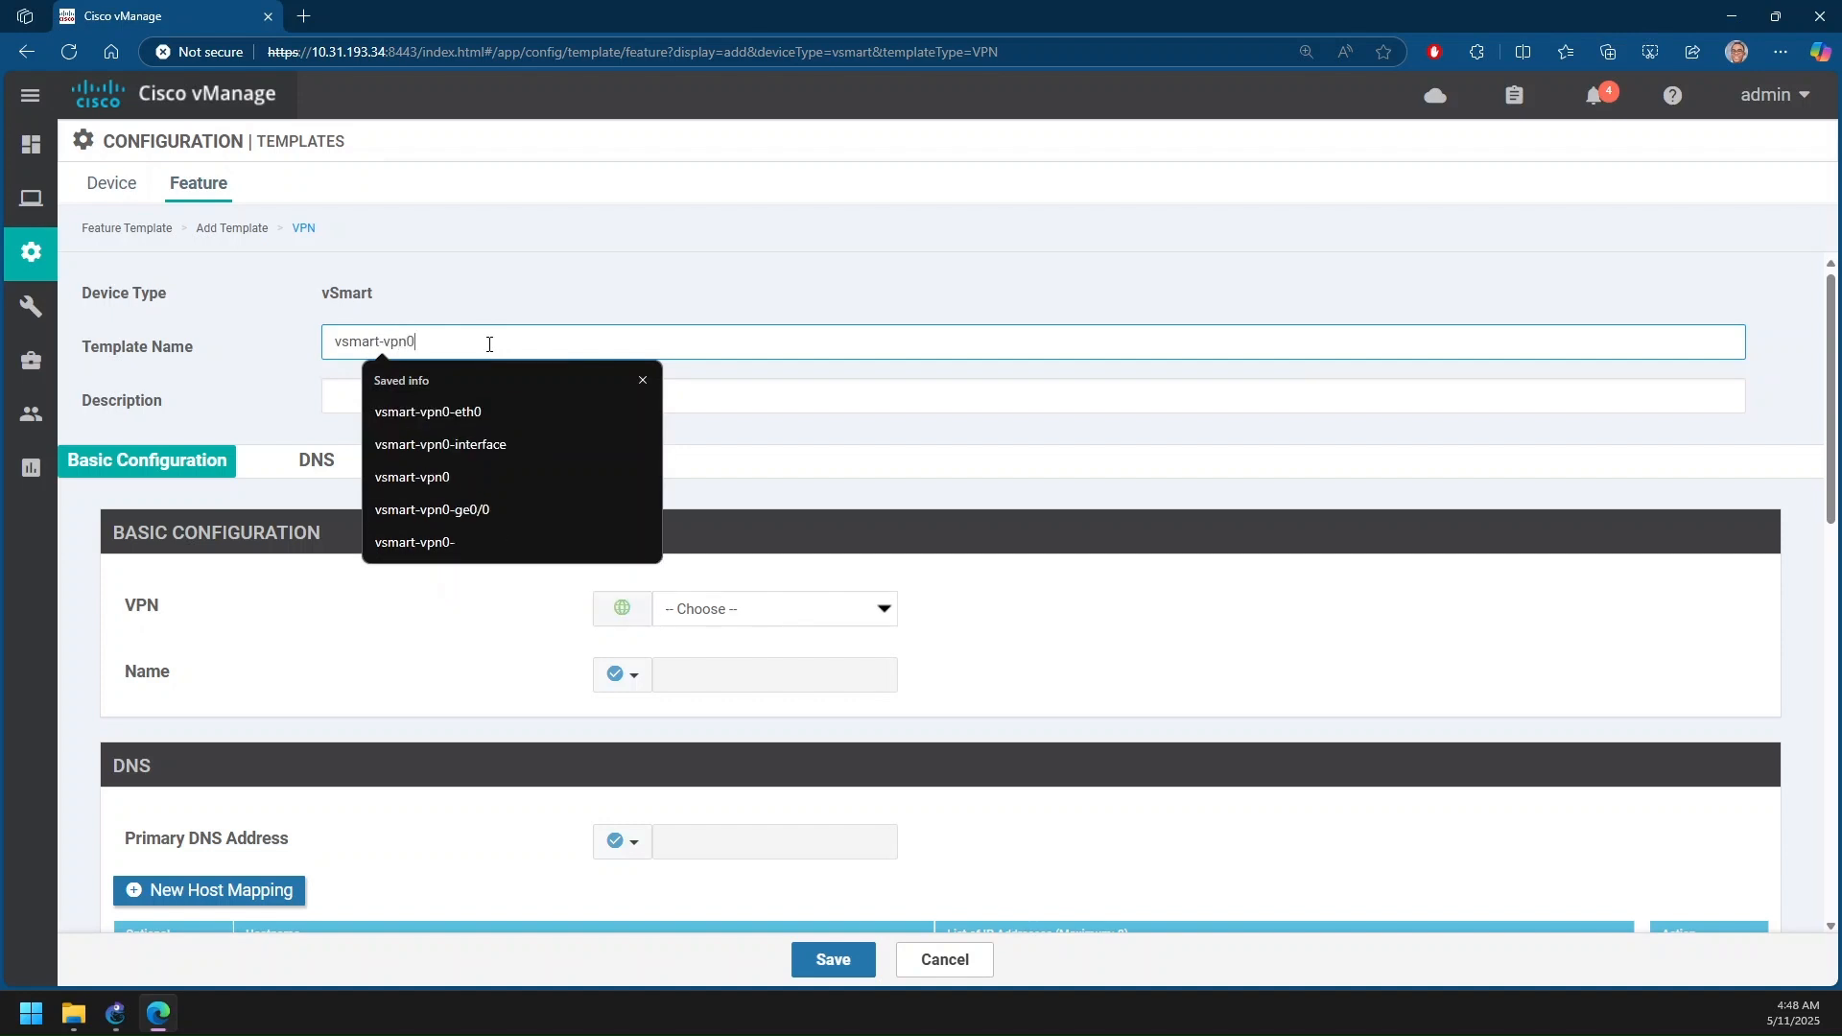
Set the VPN template's description to vsmart
{"action": "key", "text": "Tab"}
{"action": "type", "text": "s"}
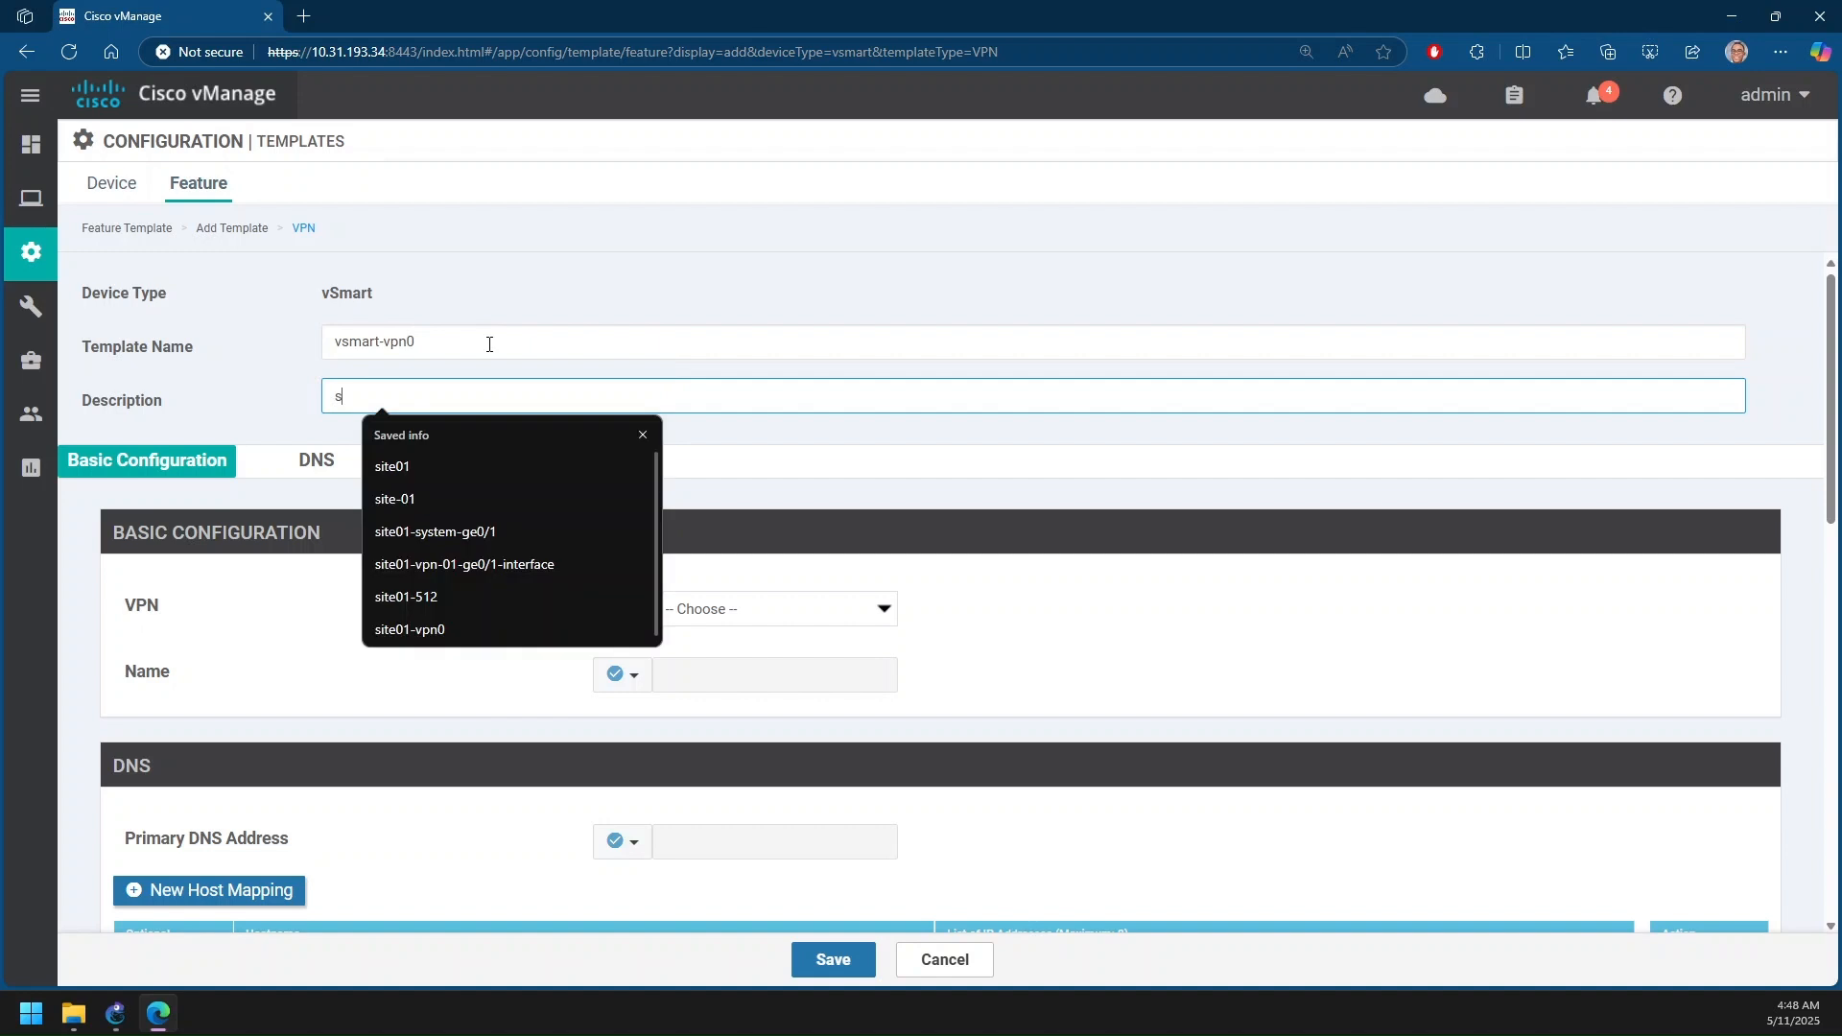
{"action": "type", "text": "amrt"}
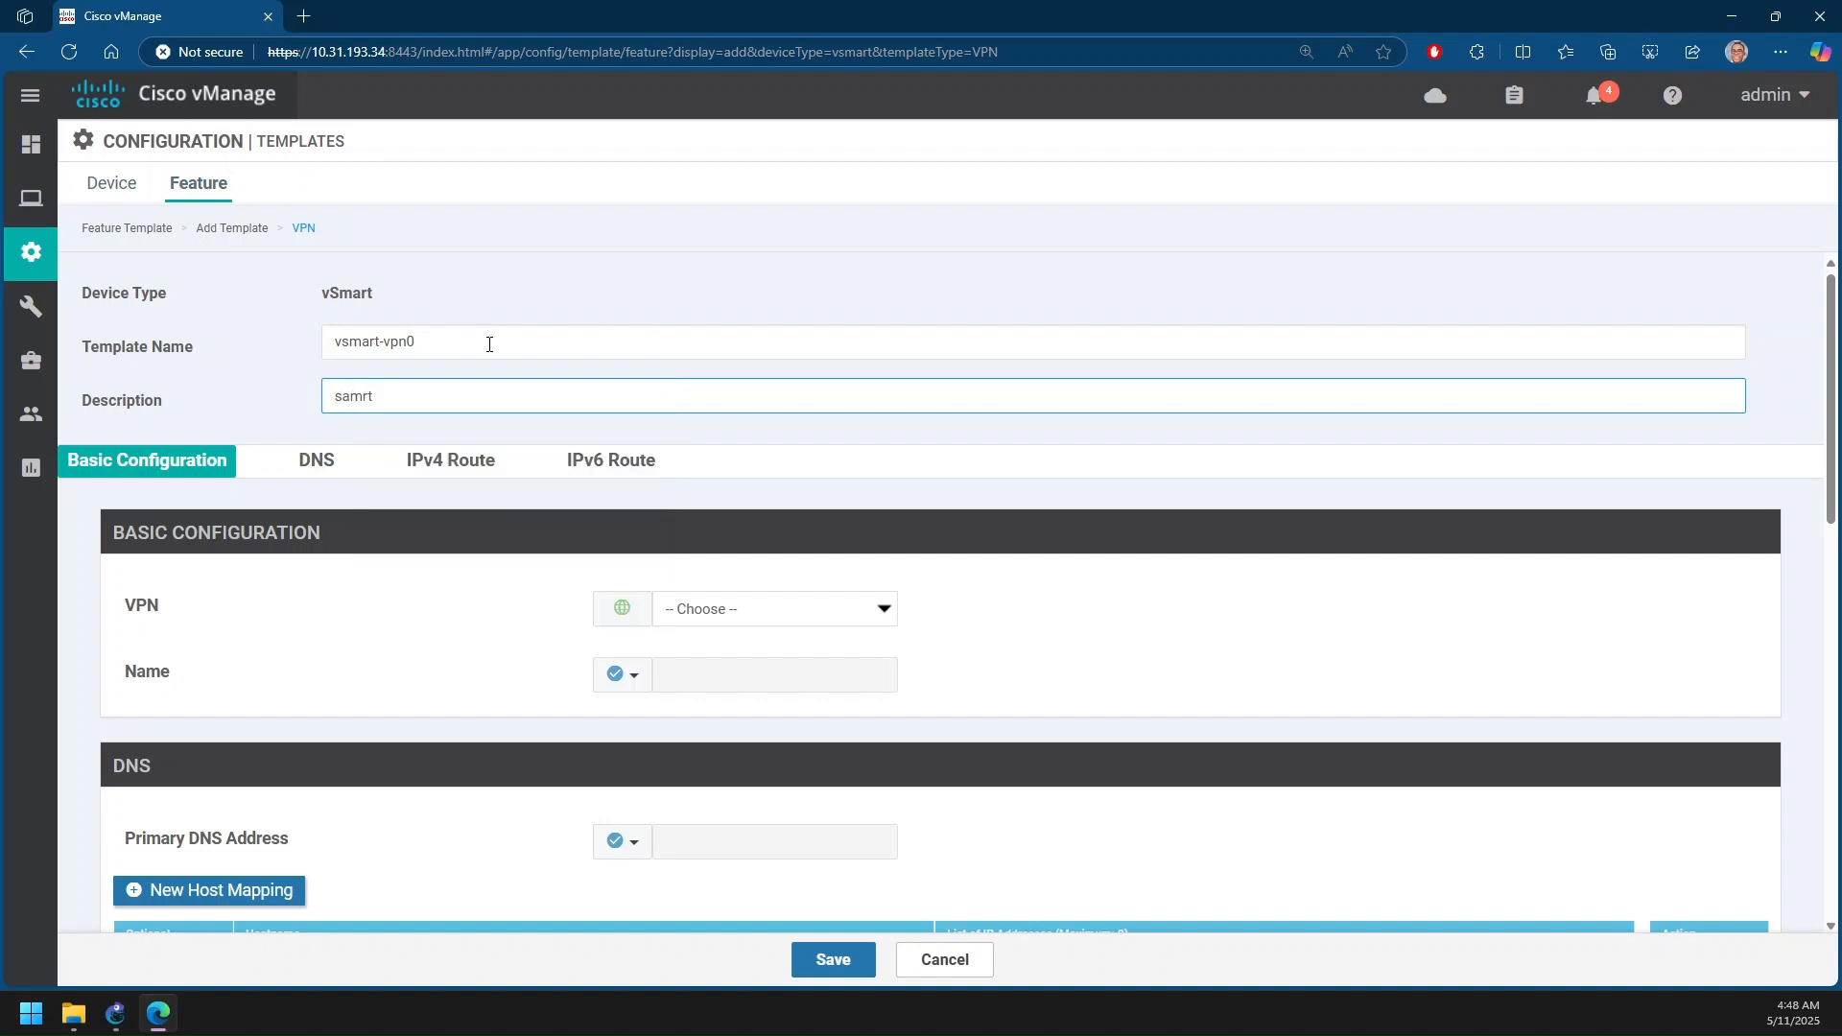
{"action": "key", "text": "BackSpace"}
{"action": "key", "text": "BackSpace"}
{"action": "key", "text": "BackSpace"}
{"action": "key", "text": "BackSpace"}
{"action": "key", "text": "BackSpace"}
{"action": "type", "text": "vsam"}
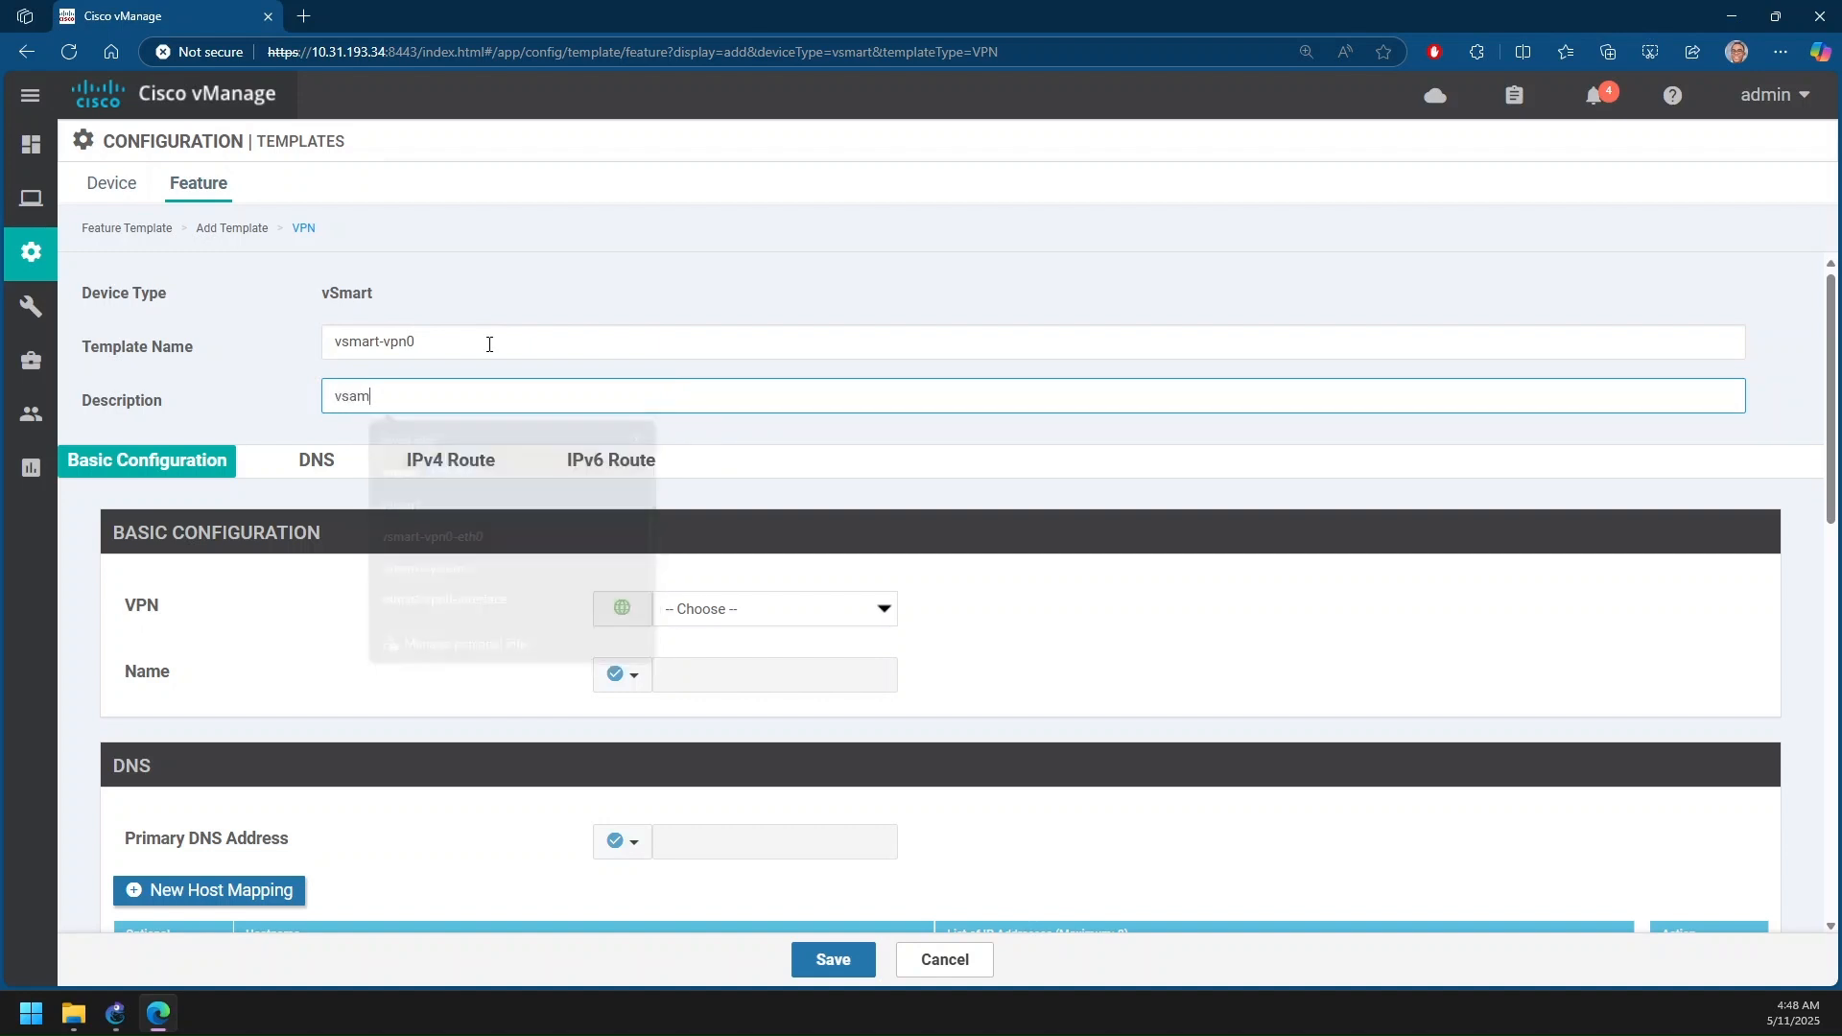
{"action": "type", "text": "rt"}
{"action": "key", "text": "BackSpace"}
{"action": "key", "text": "BackSpace"}
{"action": "key", "text": "BackSpace"}
{"action": "key", "text": "BackSpace"}
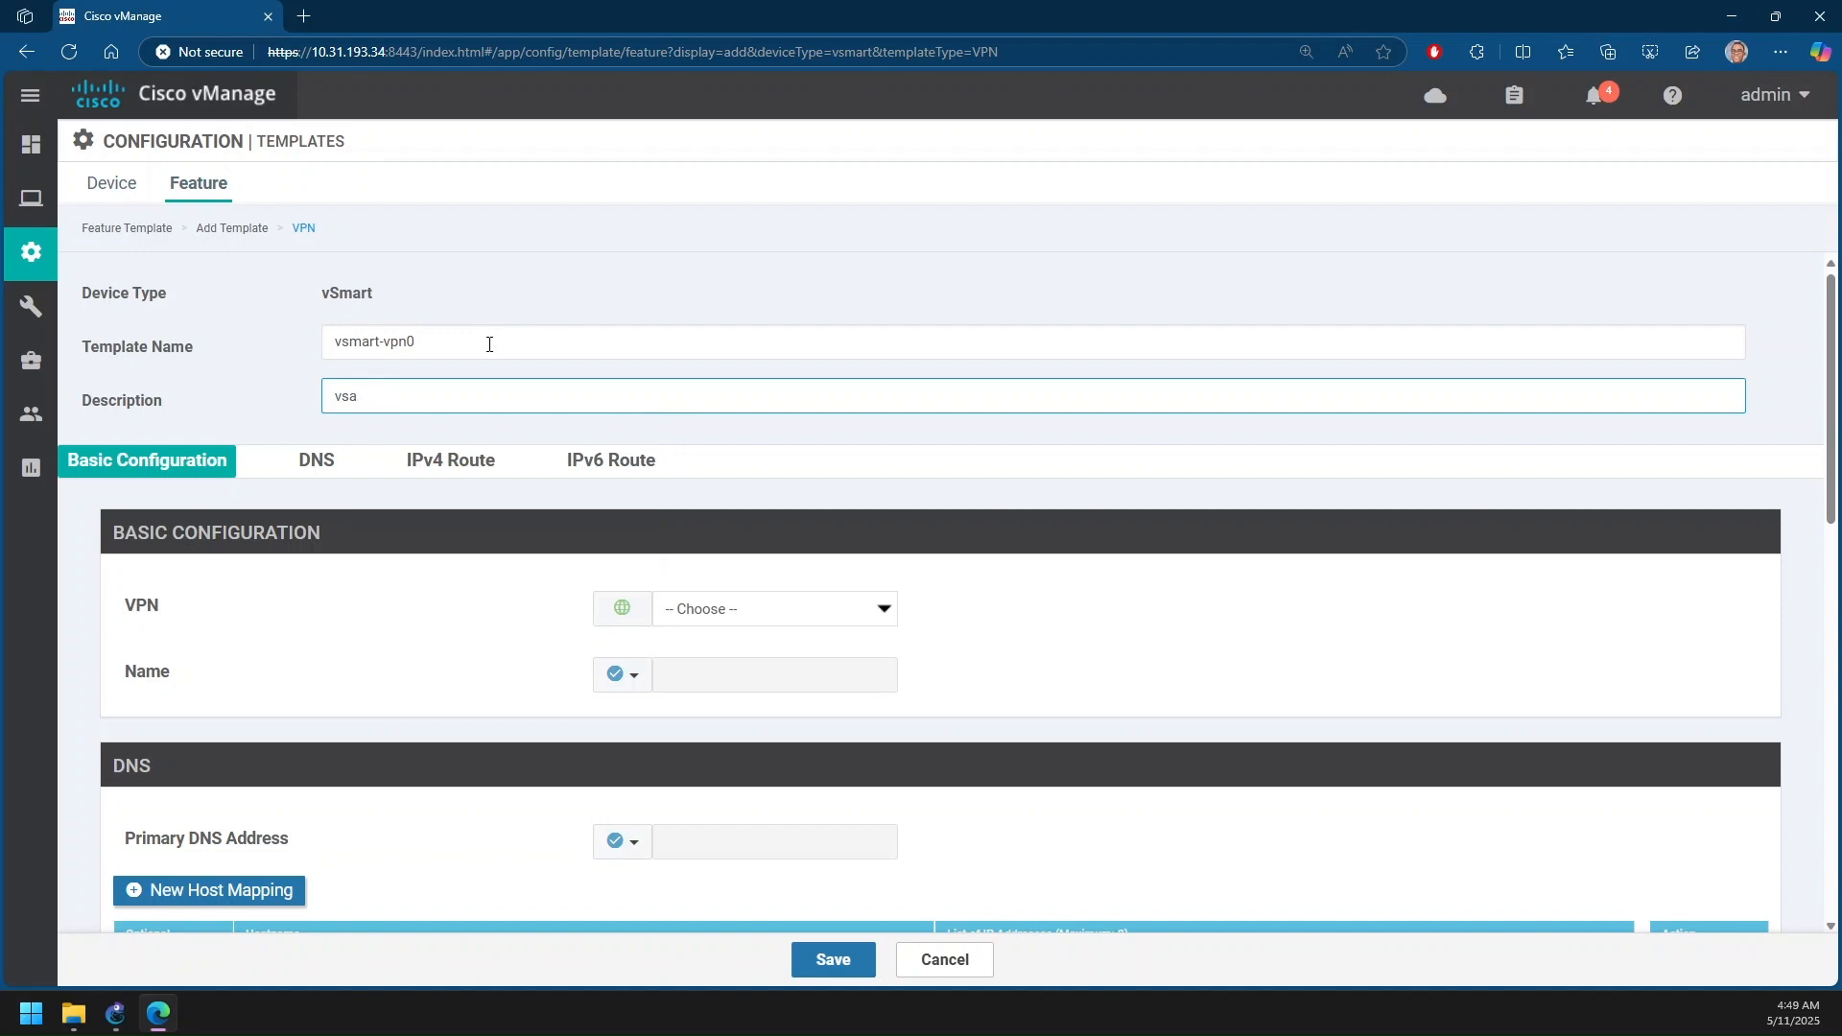
{"action": "type", "text": "mart"}
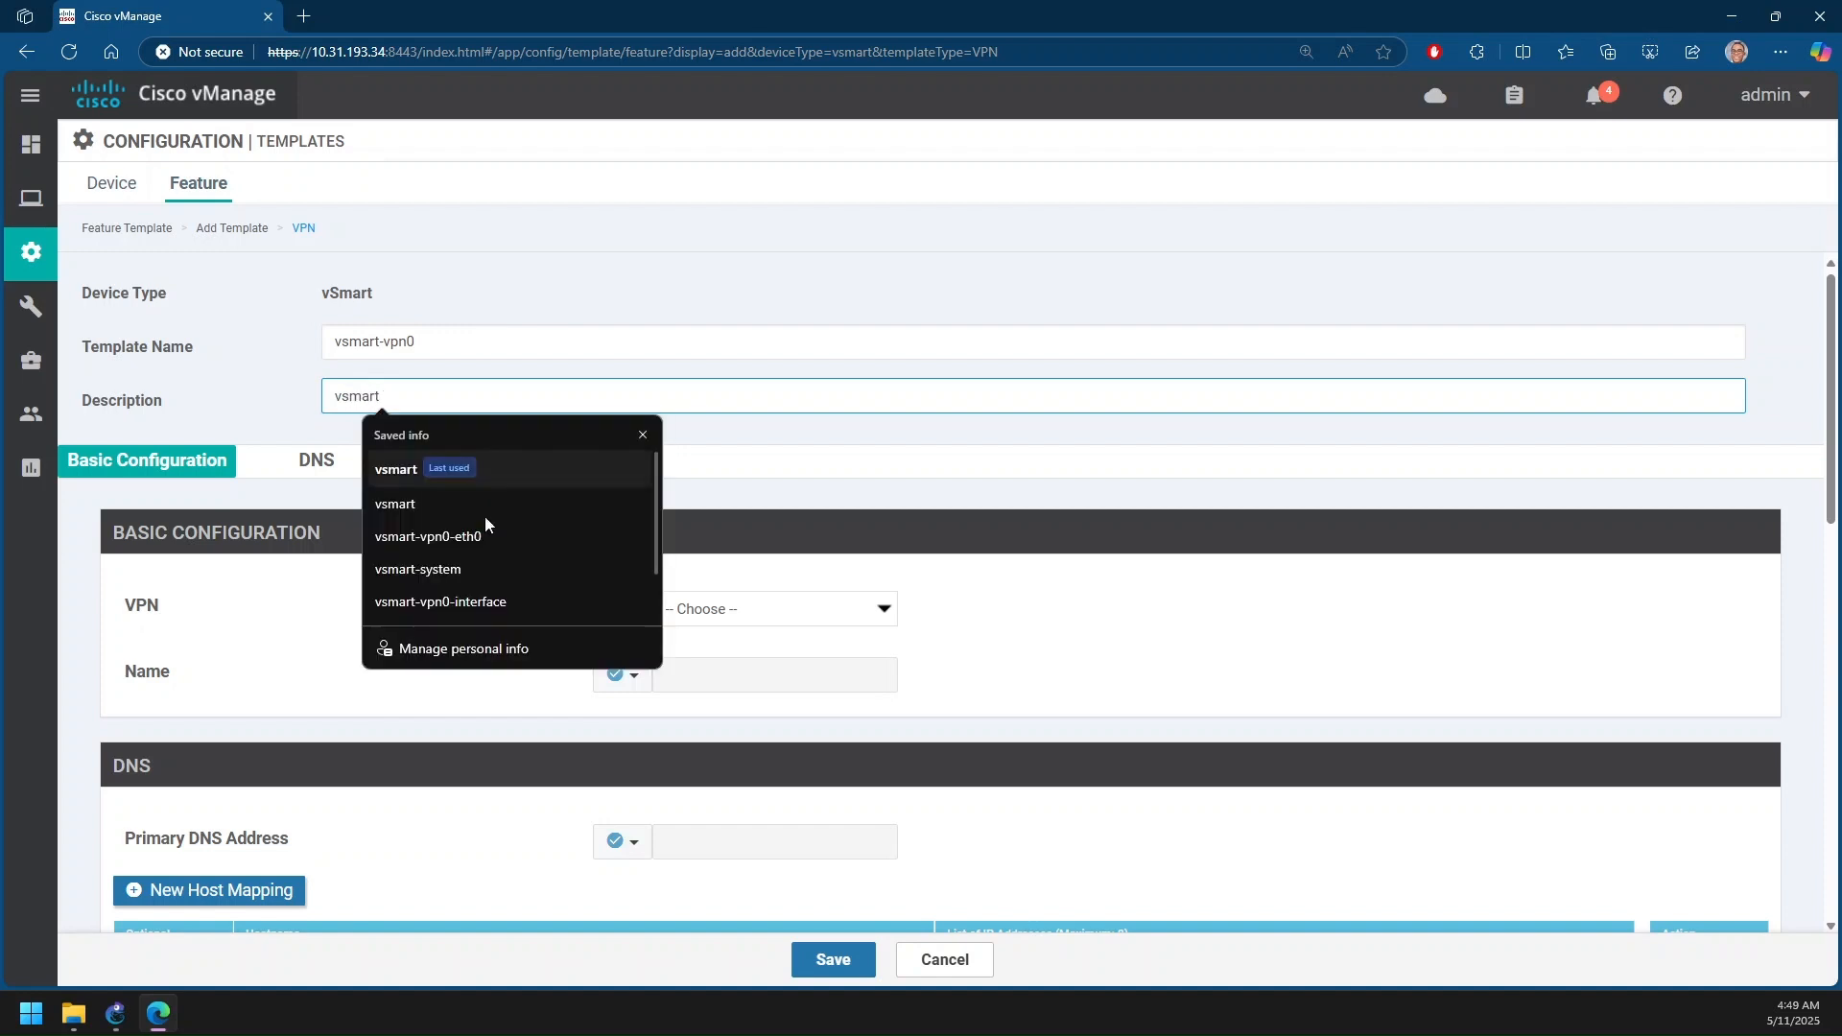
{"action": "left_click", "coordinate": [1103, 698]}
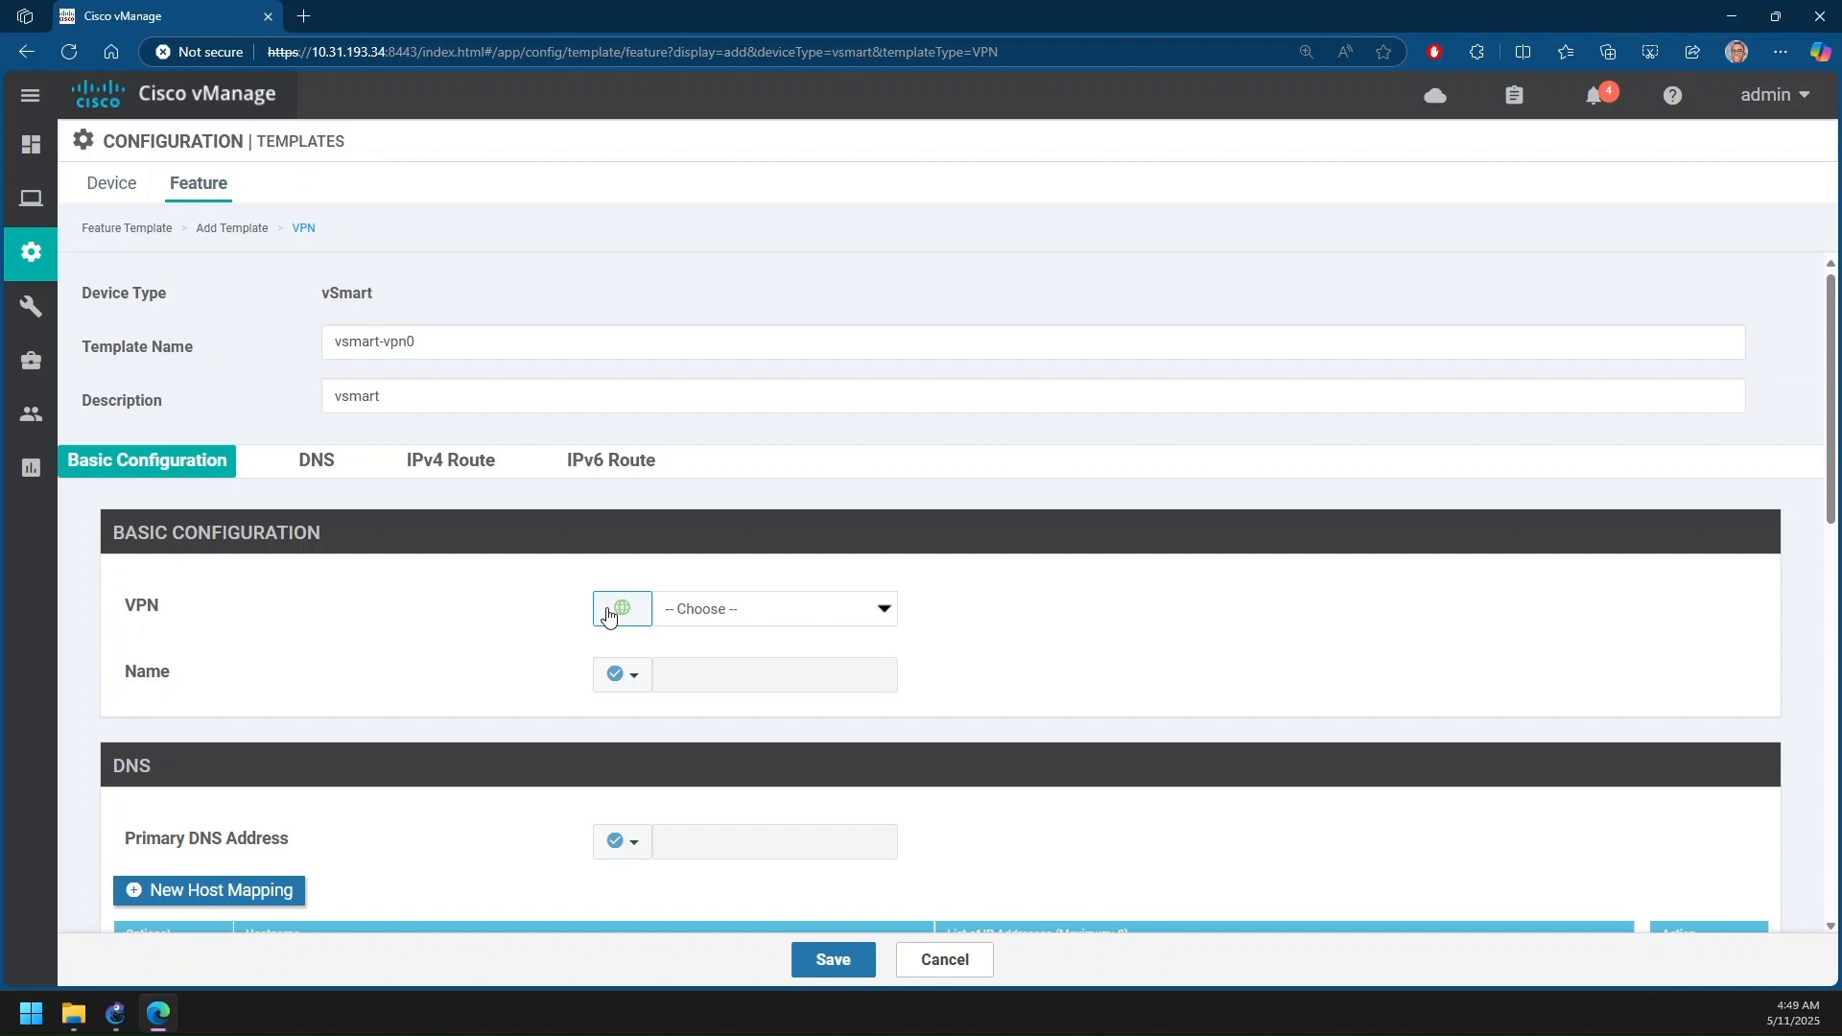
Set the template's VPN to VPN 0 and check the scope options for Name, leaving it at its default
{"action": "left_click", "coordinate": [804, 614]}
{"action": "left_click", "coordinate": [768, 668]}
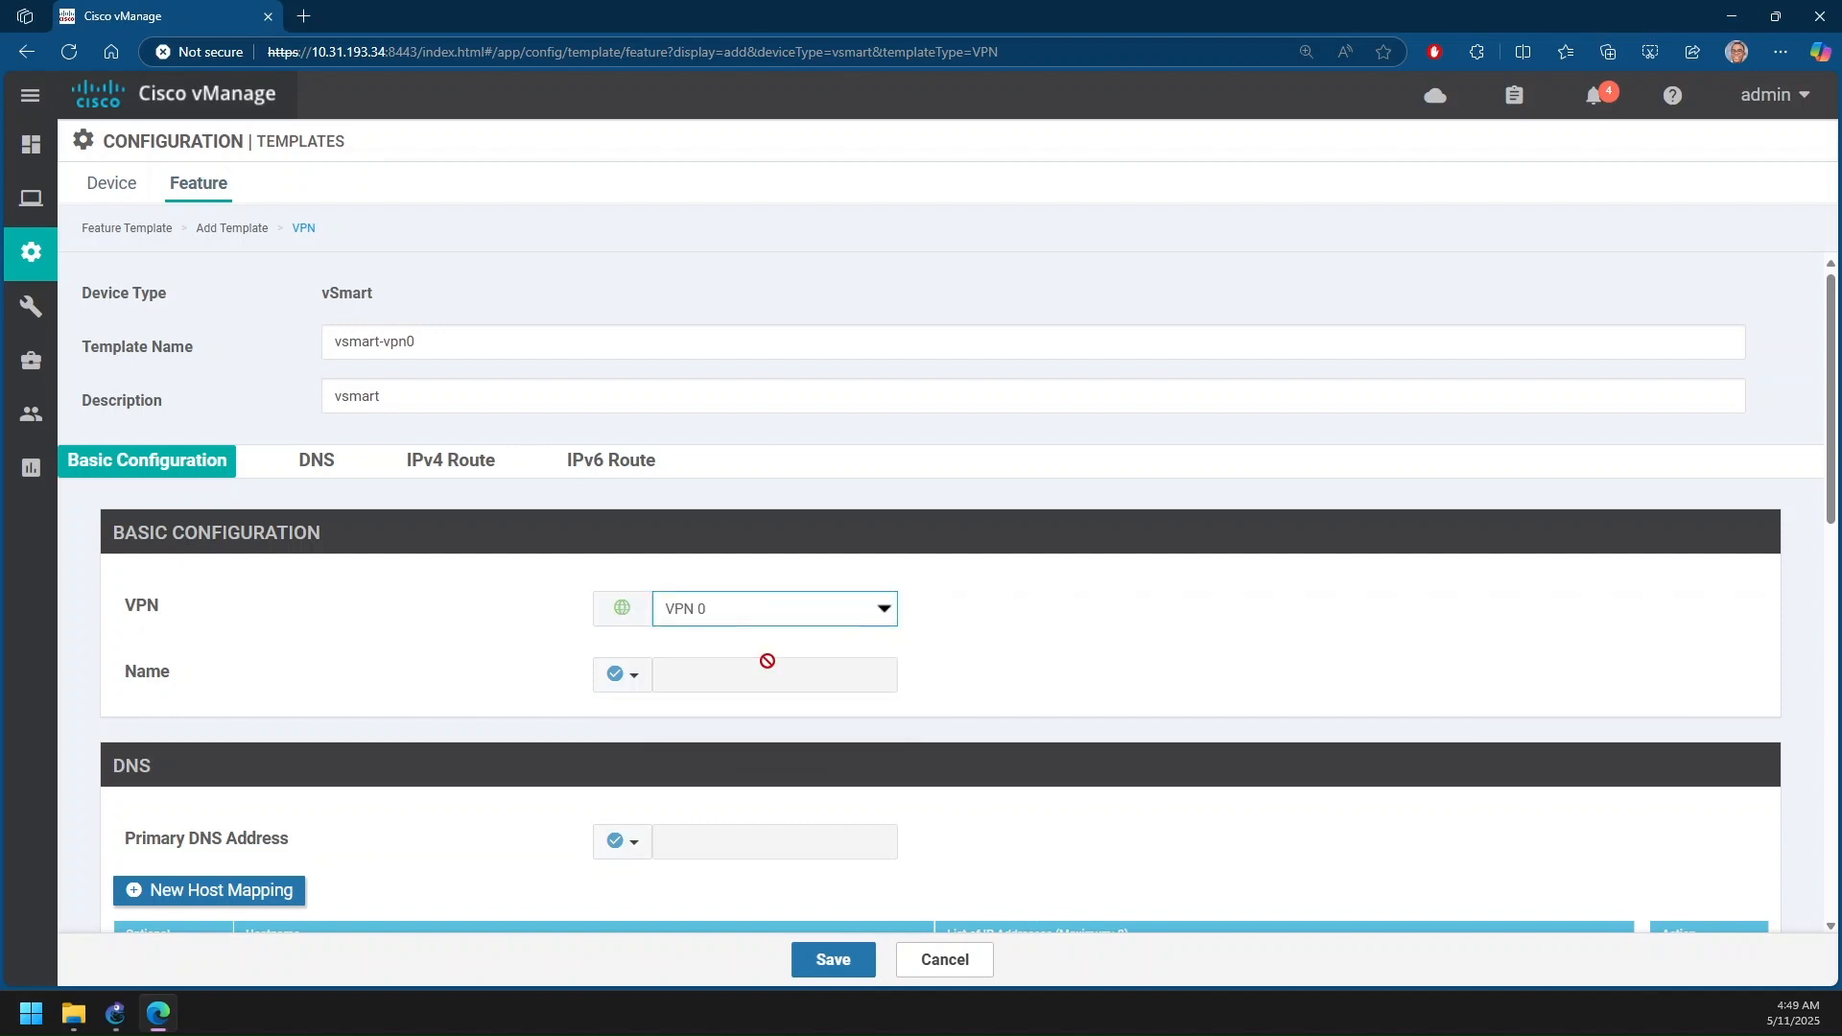
{"action": "left_click", "coordinate": [633, 691]}
{"action": "left_click", "coordinate": [1021, 661]}
Make the Primary DNS Address a global value and set it to 10.0.0.5
{"action": "scroll", "coordinate": [738, 688], "scroll_direction": "down", "scroll_amount": 2}
{"action": "scroll", "coordinate": [561, 629], "scroll_direction": "down", "scroll_amount": 1}
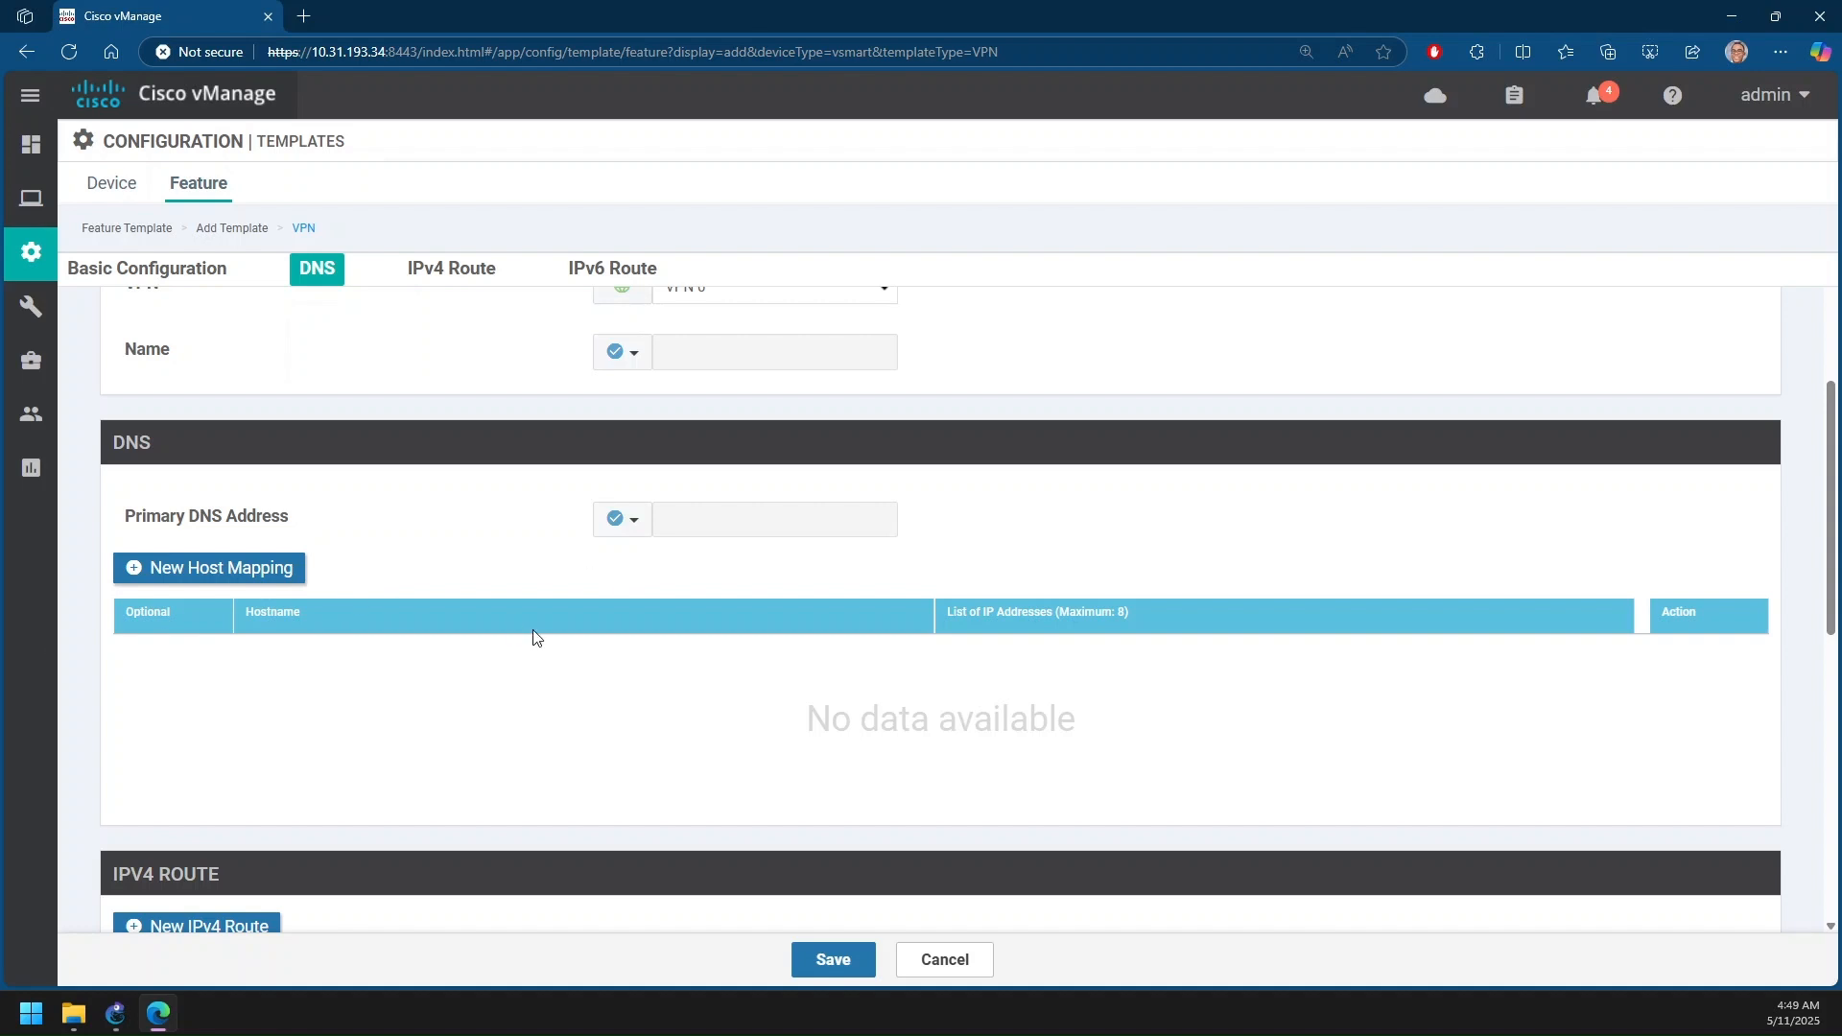
{"action": "scroll", "coordinate": [1131, 596], "scroll_direction": "down", "scroll_amount": 4}
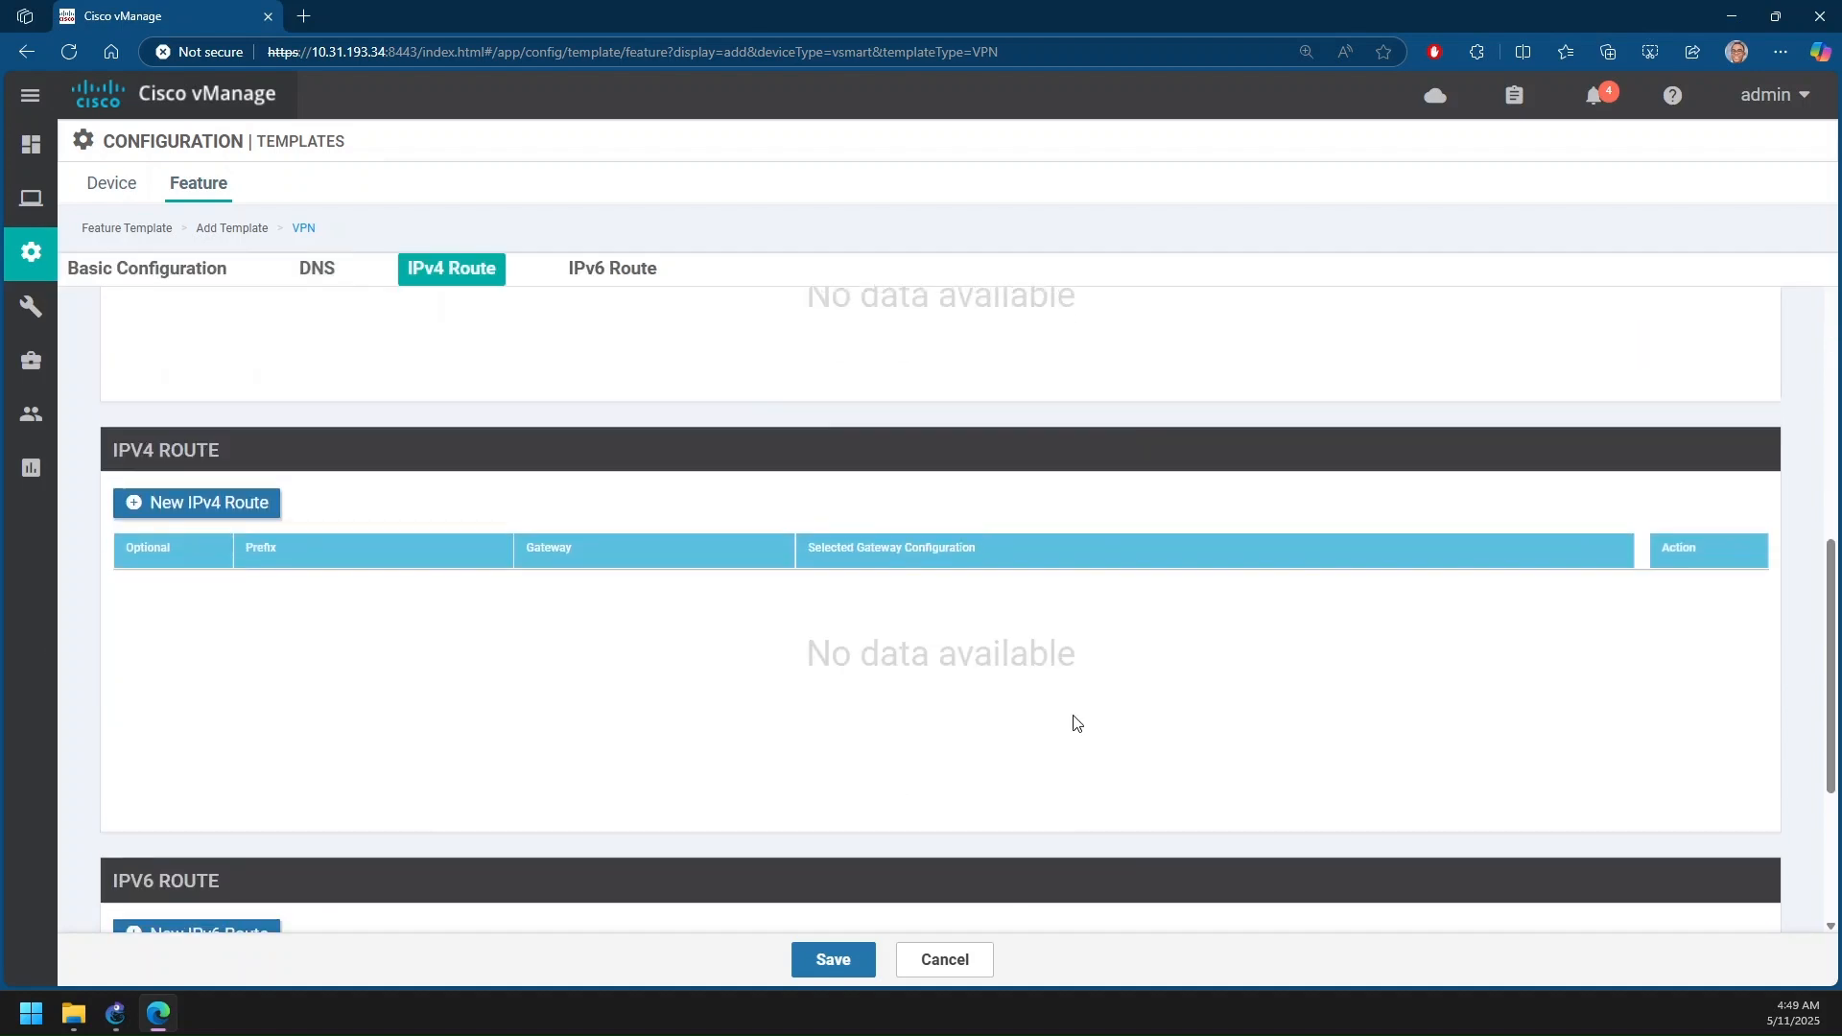
{"action": "scroll", "coordinate": [545, 612], "scroll_direction": "up", "scroll_amount": 6}
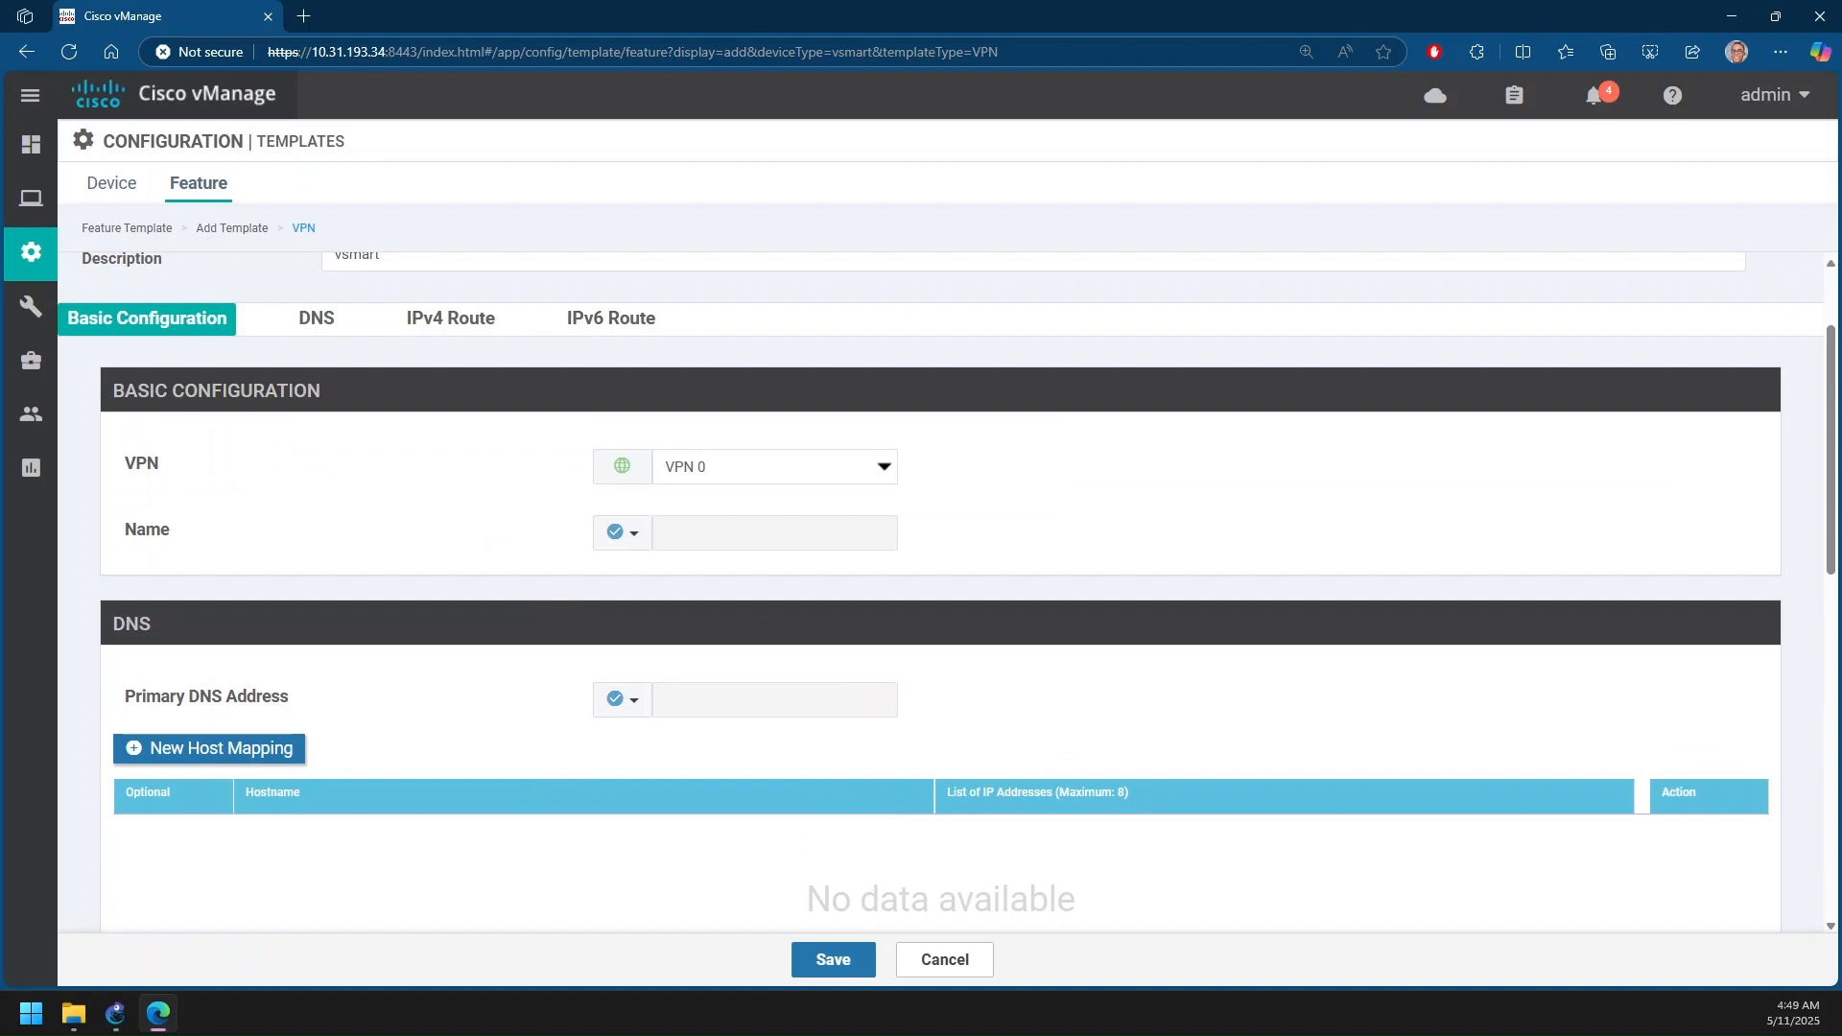
{"action": "scroll", "coordinate": [740, 625], "scroll_direction": "down", "scroll_amount": 2}
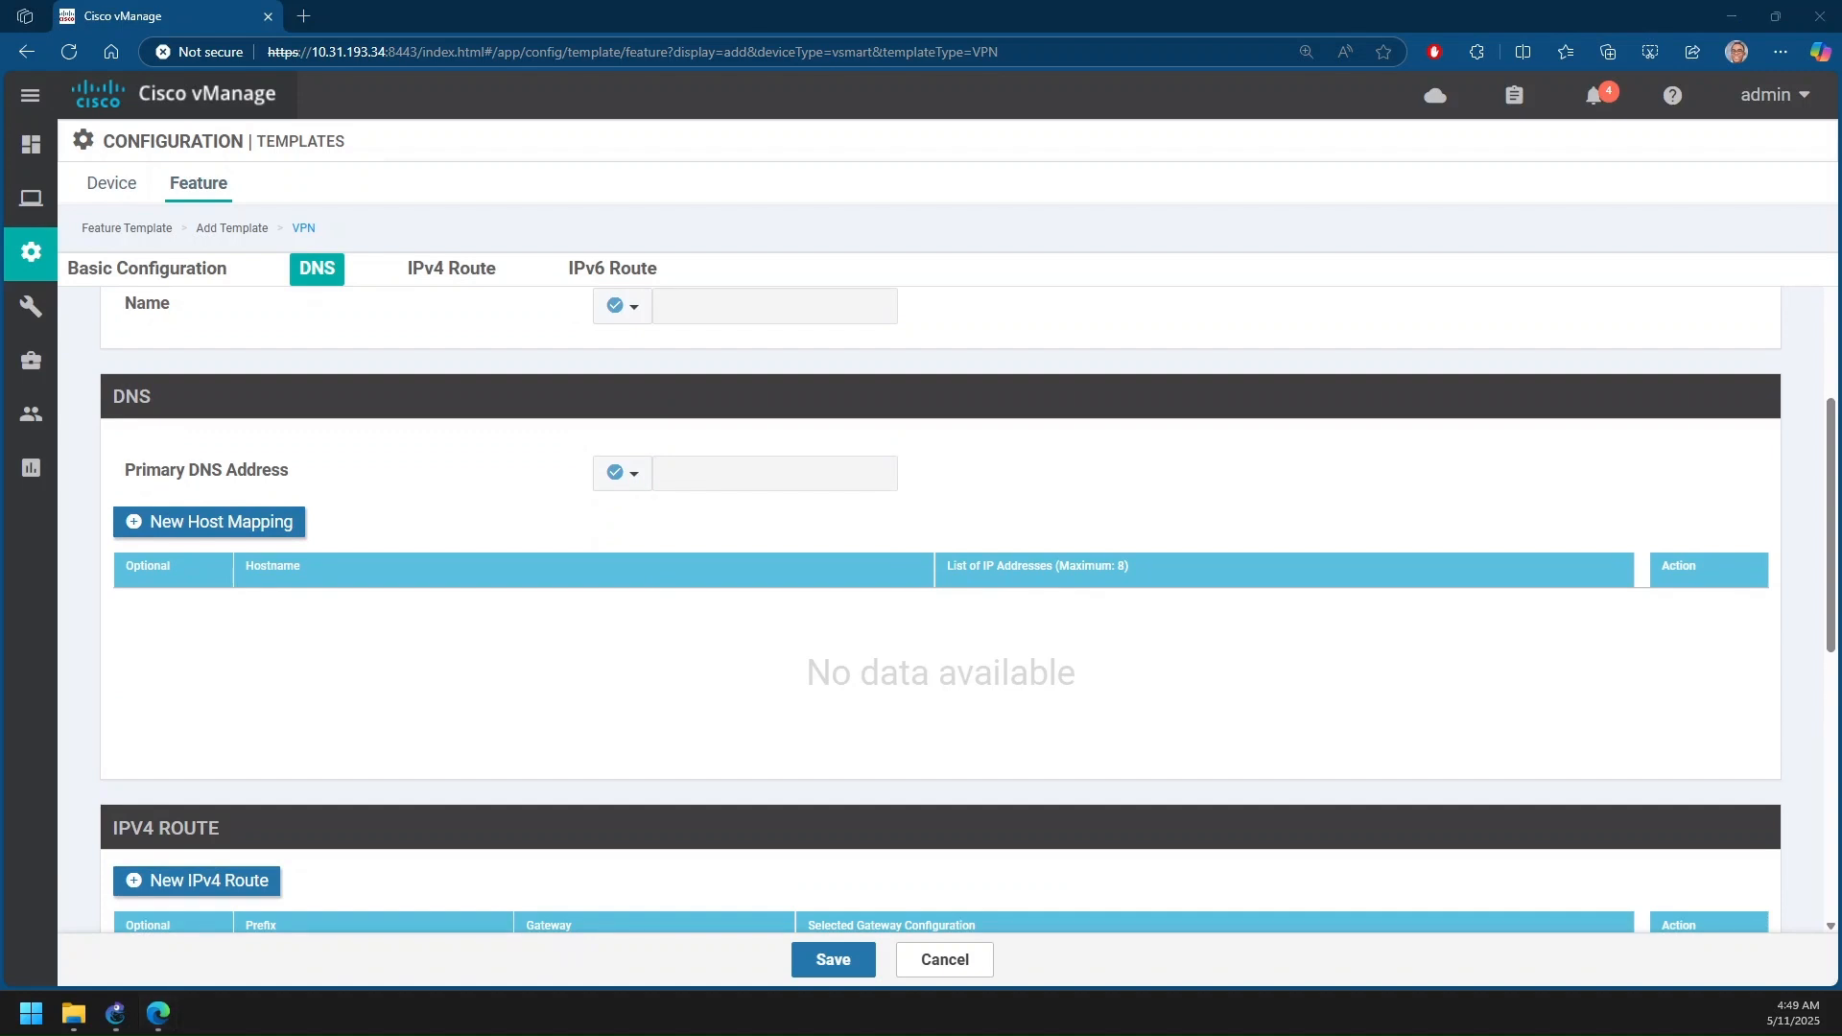
{"action": "left_click", "coordinate": [632, 477]}
{"action": "left_click", "coordinate": [641, 510]}
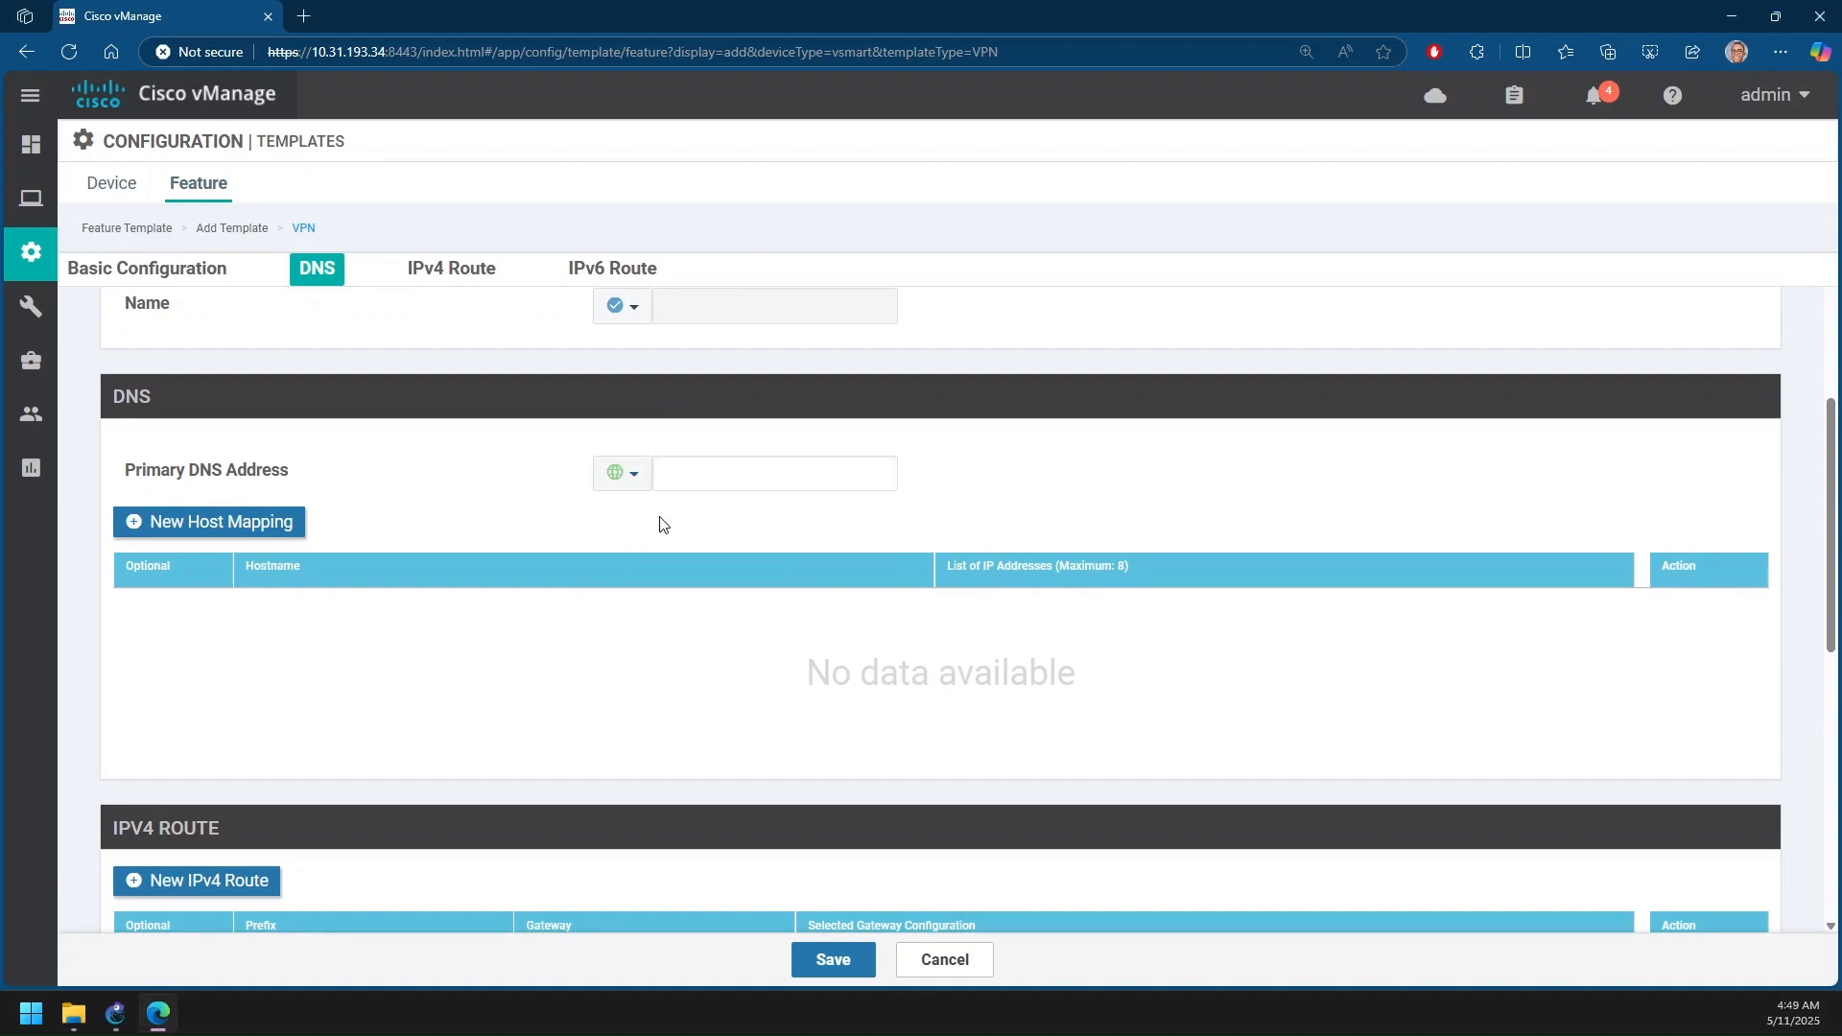
{"action": "left_click", "coordinate": [717, 471]}
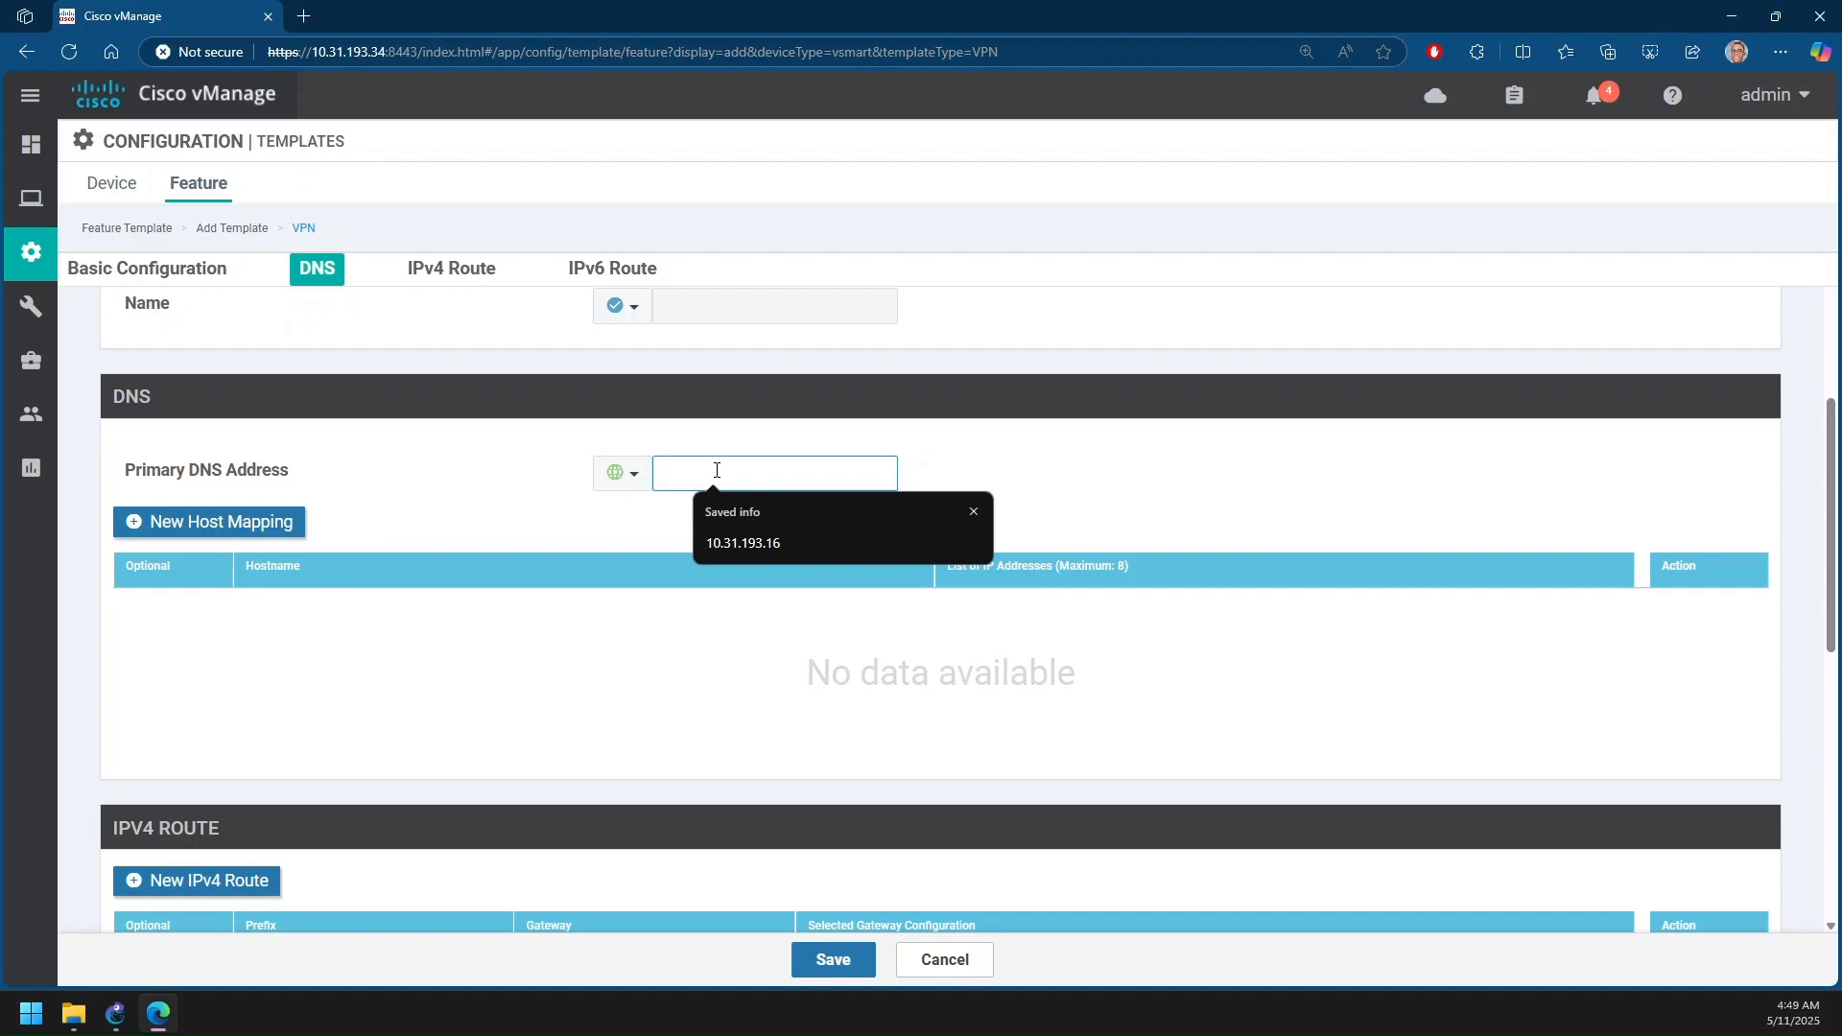
{"action": "type", "text": "10.0.0.5"}
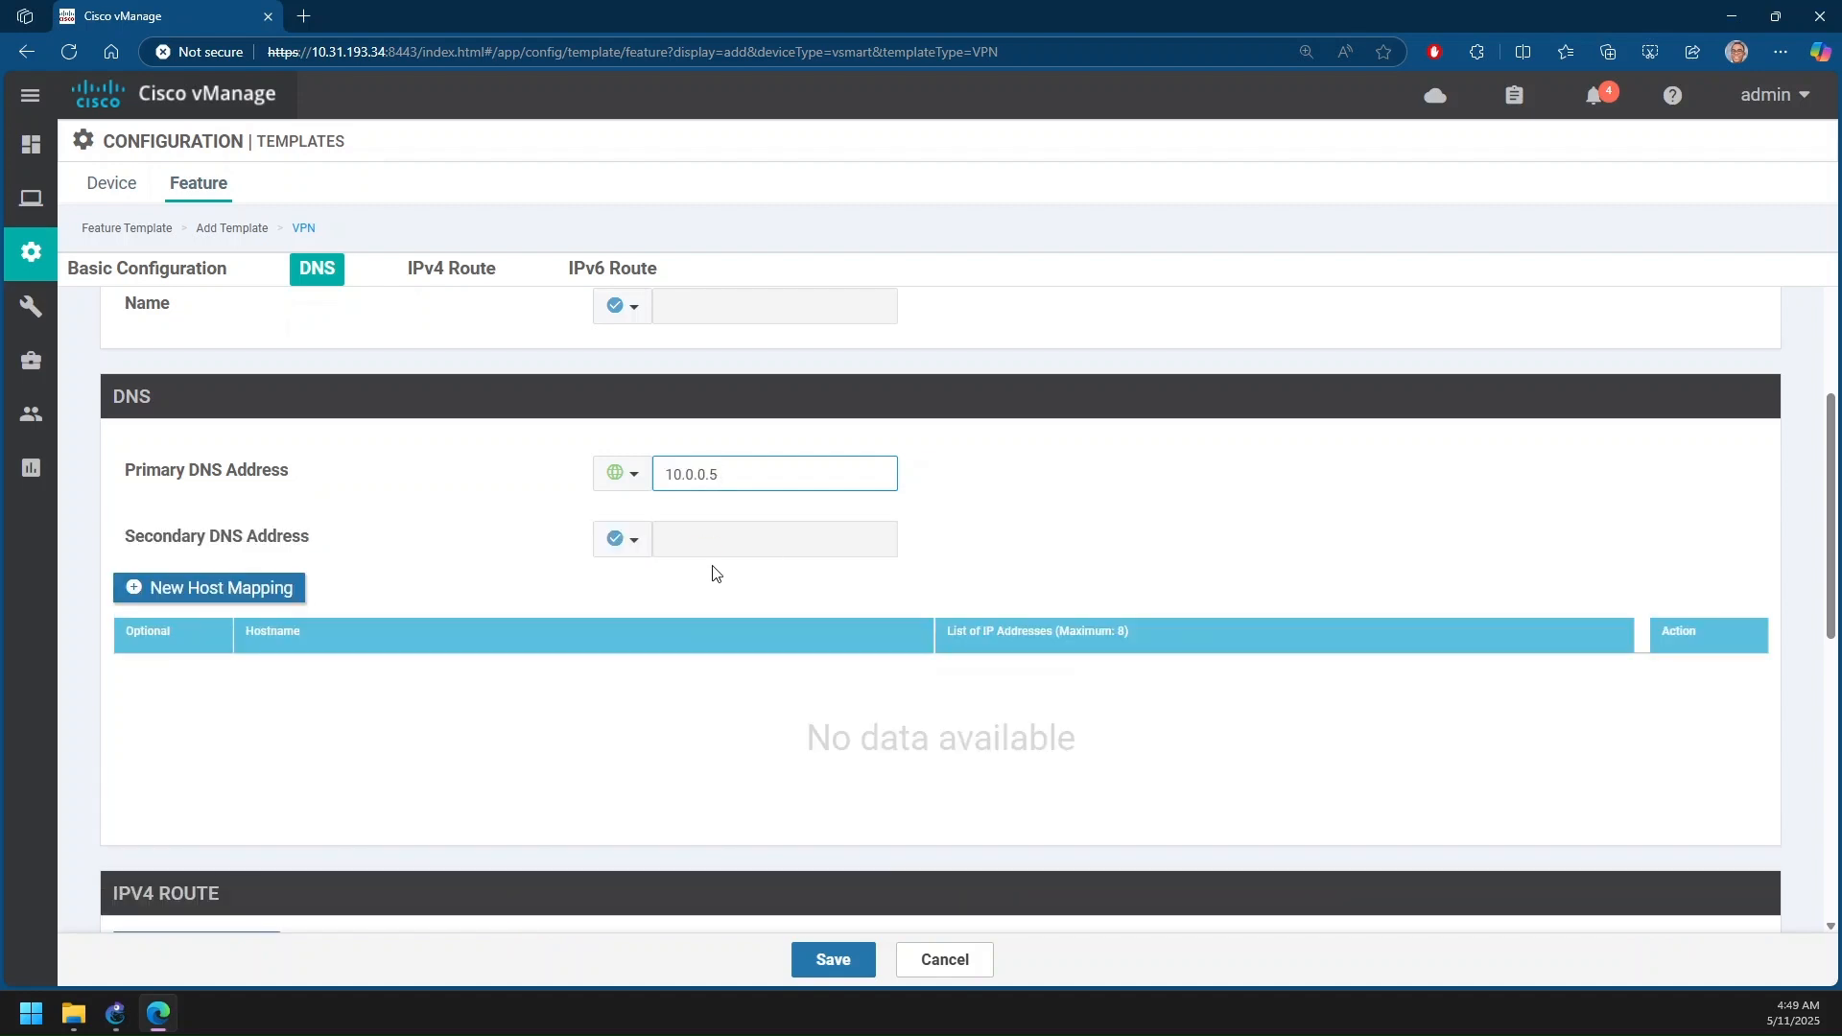
{"action": "left_click", "coordinate": [959, 543]}
{"action": "left_click", "coordinate": [834, 483]}
Switch to SecureCRT, examine the vbond and VPN 0 DNS lines in vSmart-Secondary's running configuration, and return to the vManage template
{"action": "left_click_drag", "start_coordinate": [2, 480], "coordinate": [862, 351]}
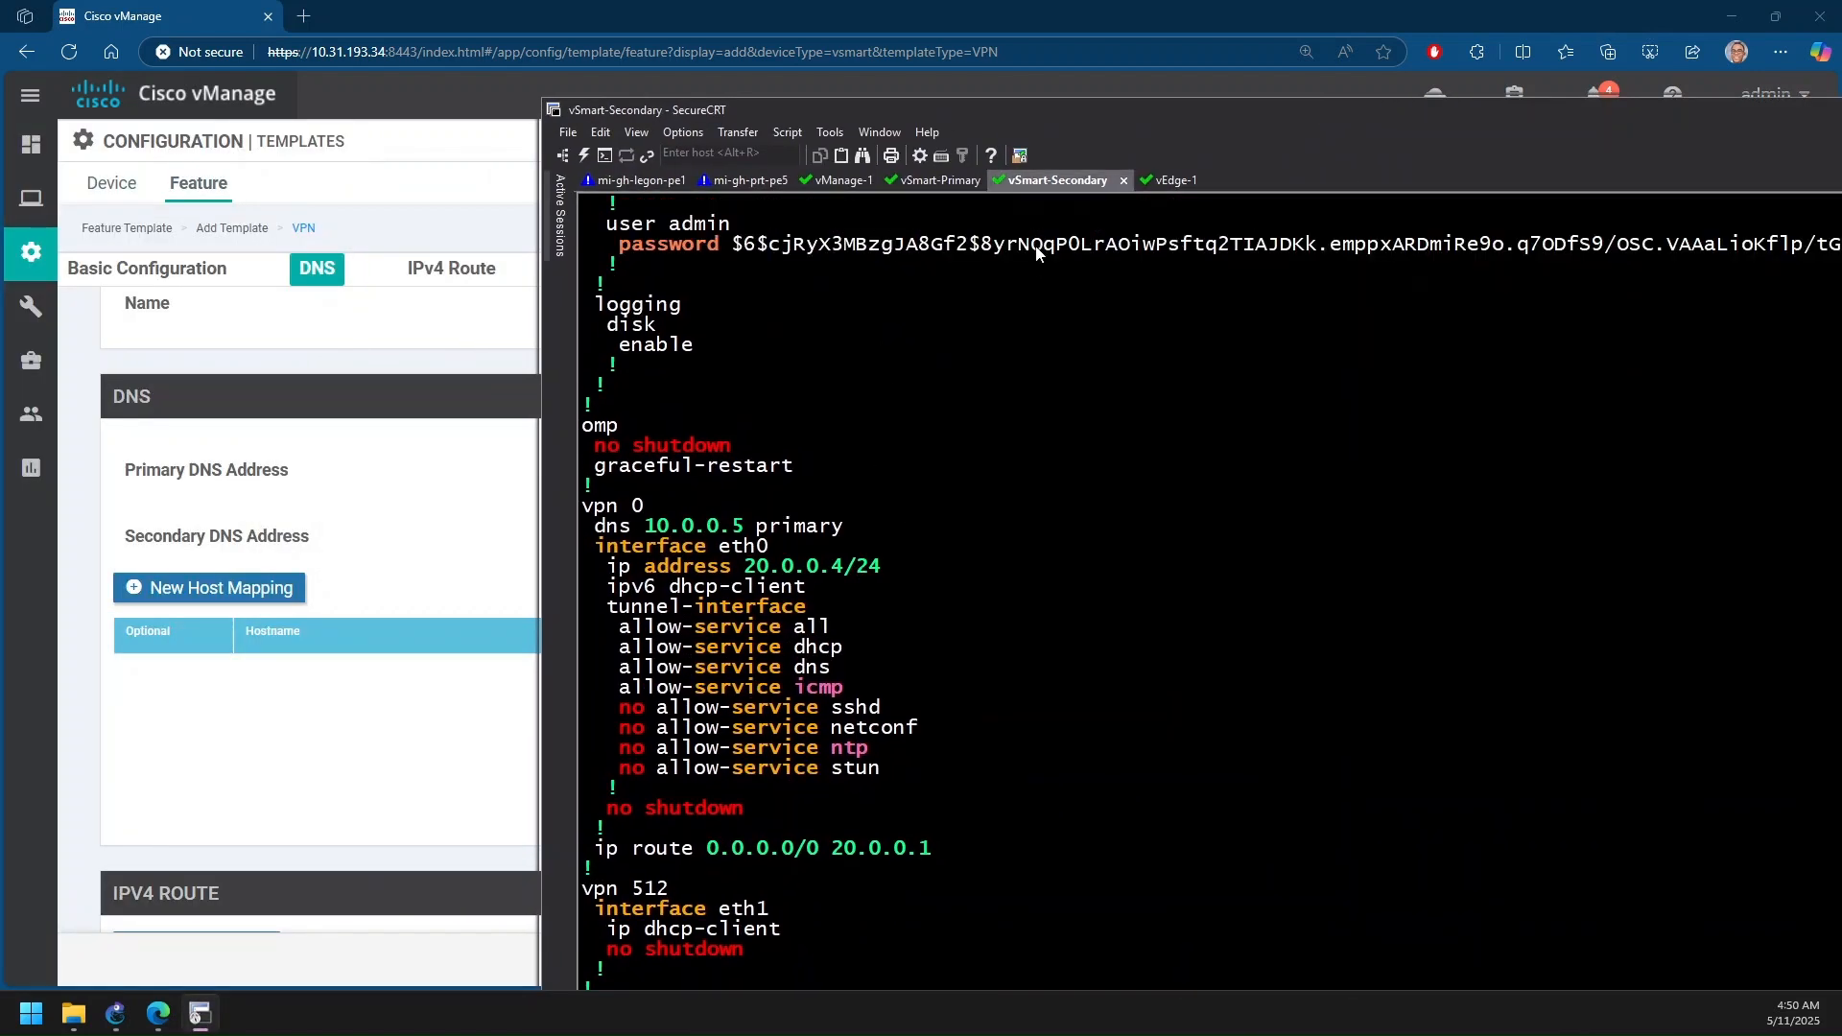
{"action": "double_click", "coordinate": [1033, 96]}
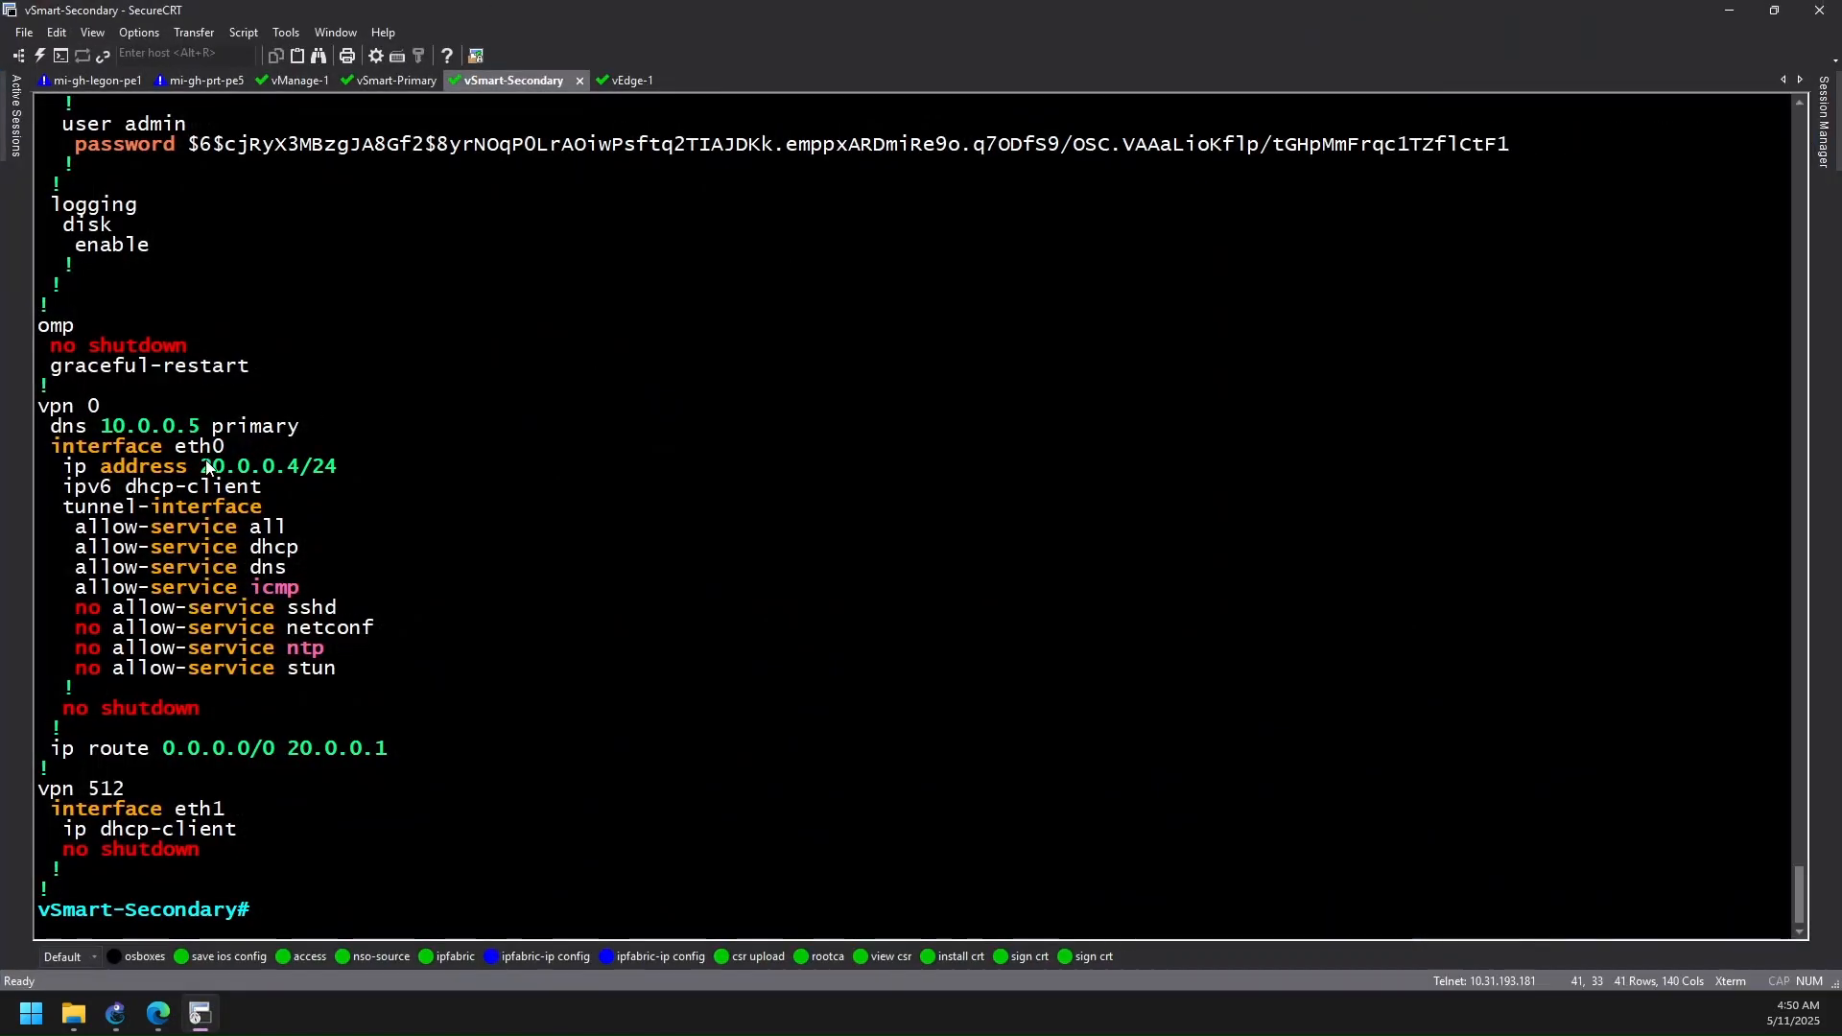
{"action": "scroll", "coordinate": [211, 492], "scroll_direction": "up", "scroll_amount": 11}
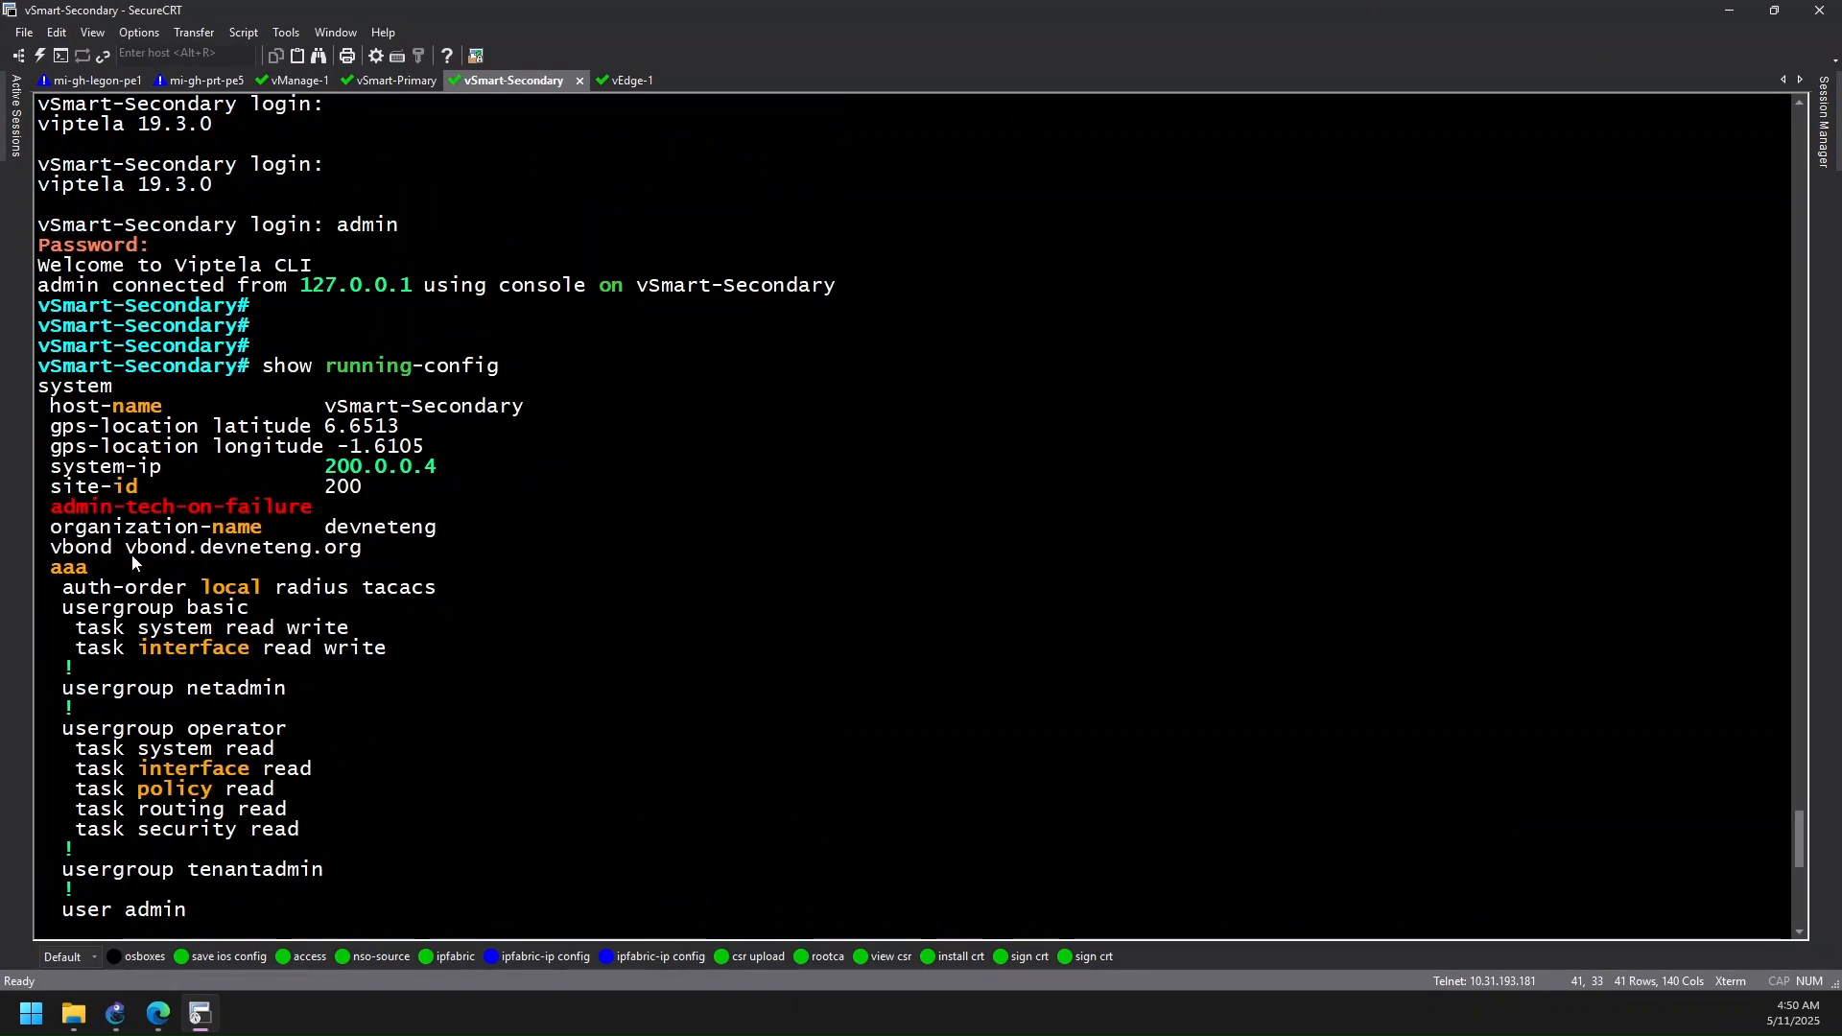
{"action": "left_click_drag", "start_coordinate": [131, 554], "coordinate": [307, 561]}
{"action": "scroll", "coordinate": [422, 556], "scroll_direction": "down", "scroll_amount": 10}
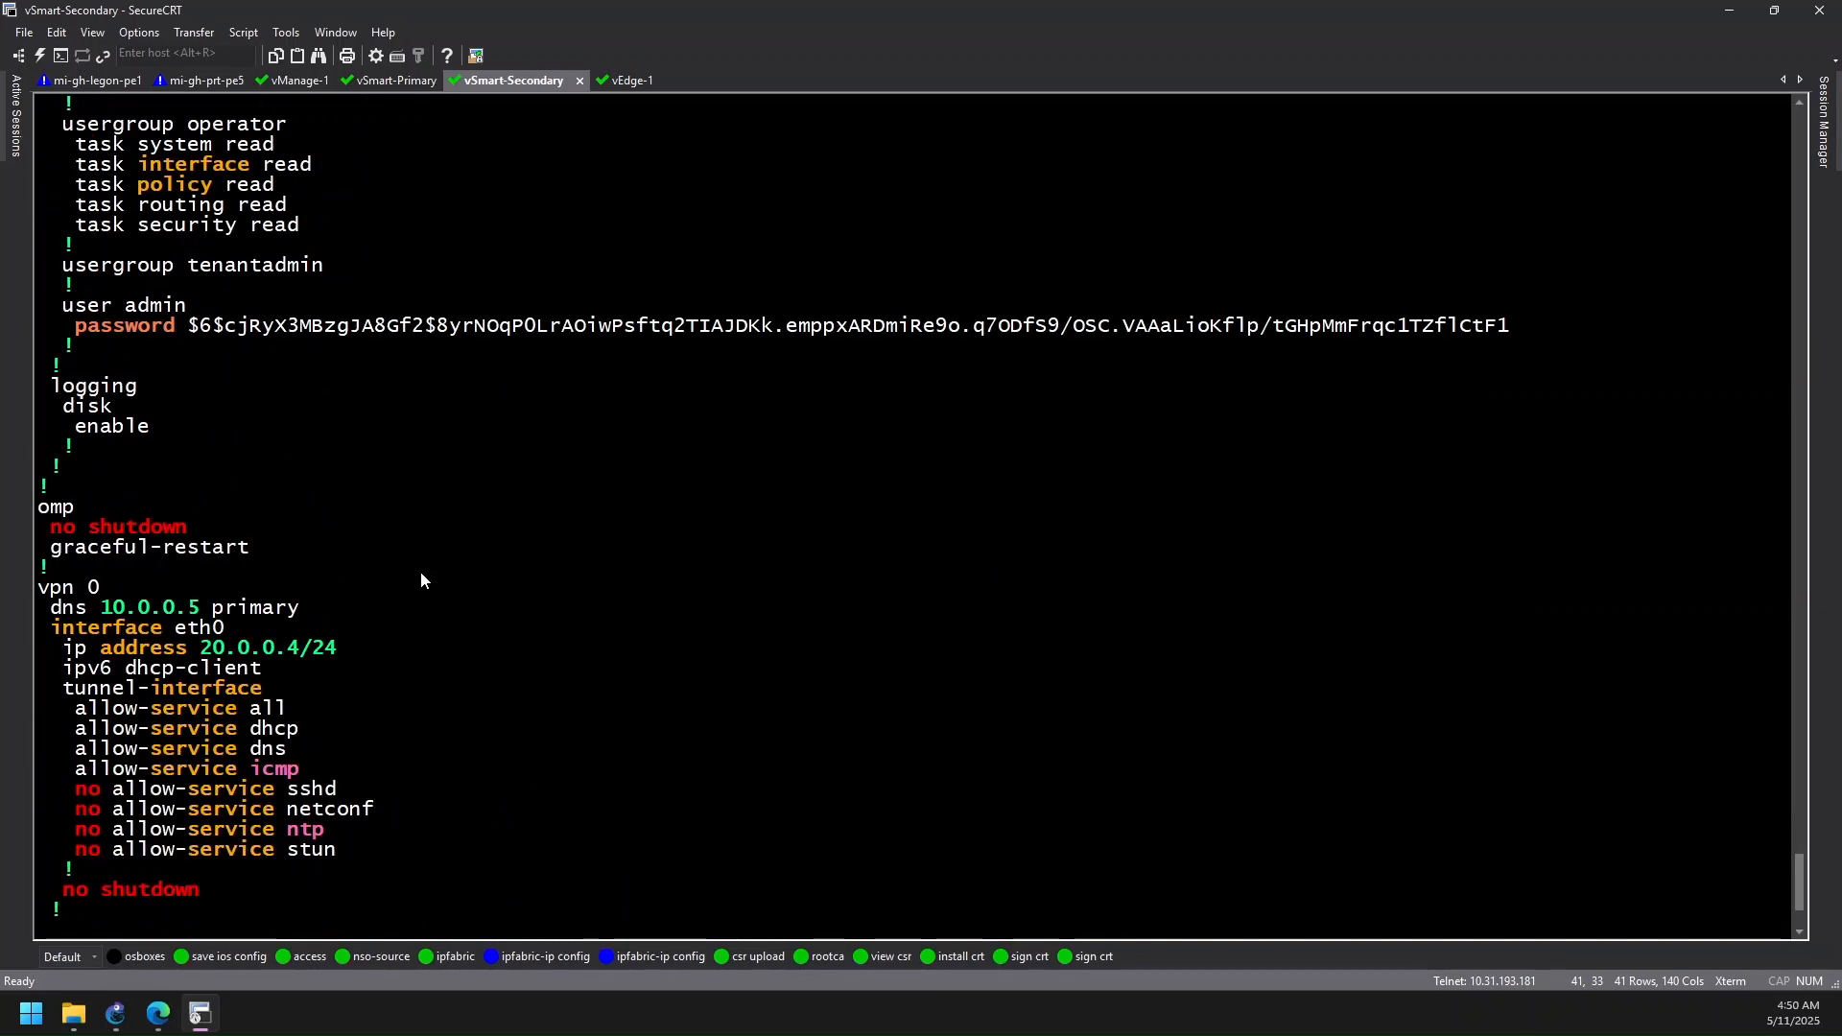
{"action": "left_click_drag", "start_coordinate": [51, 607], "coordinate": [303, 606]}
{"action": "left_click_drag", "start_coordinate": [1106, 9], "coordinate": [0, 431]}
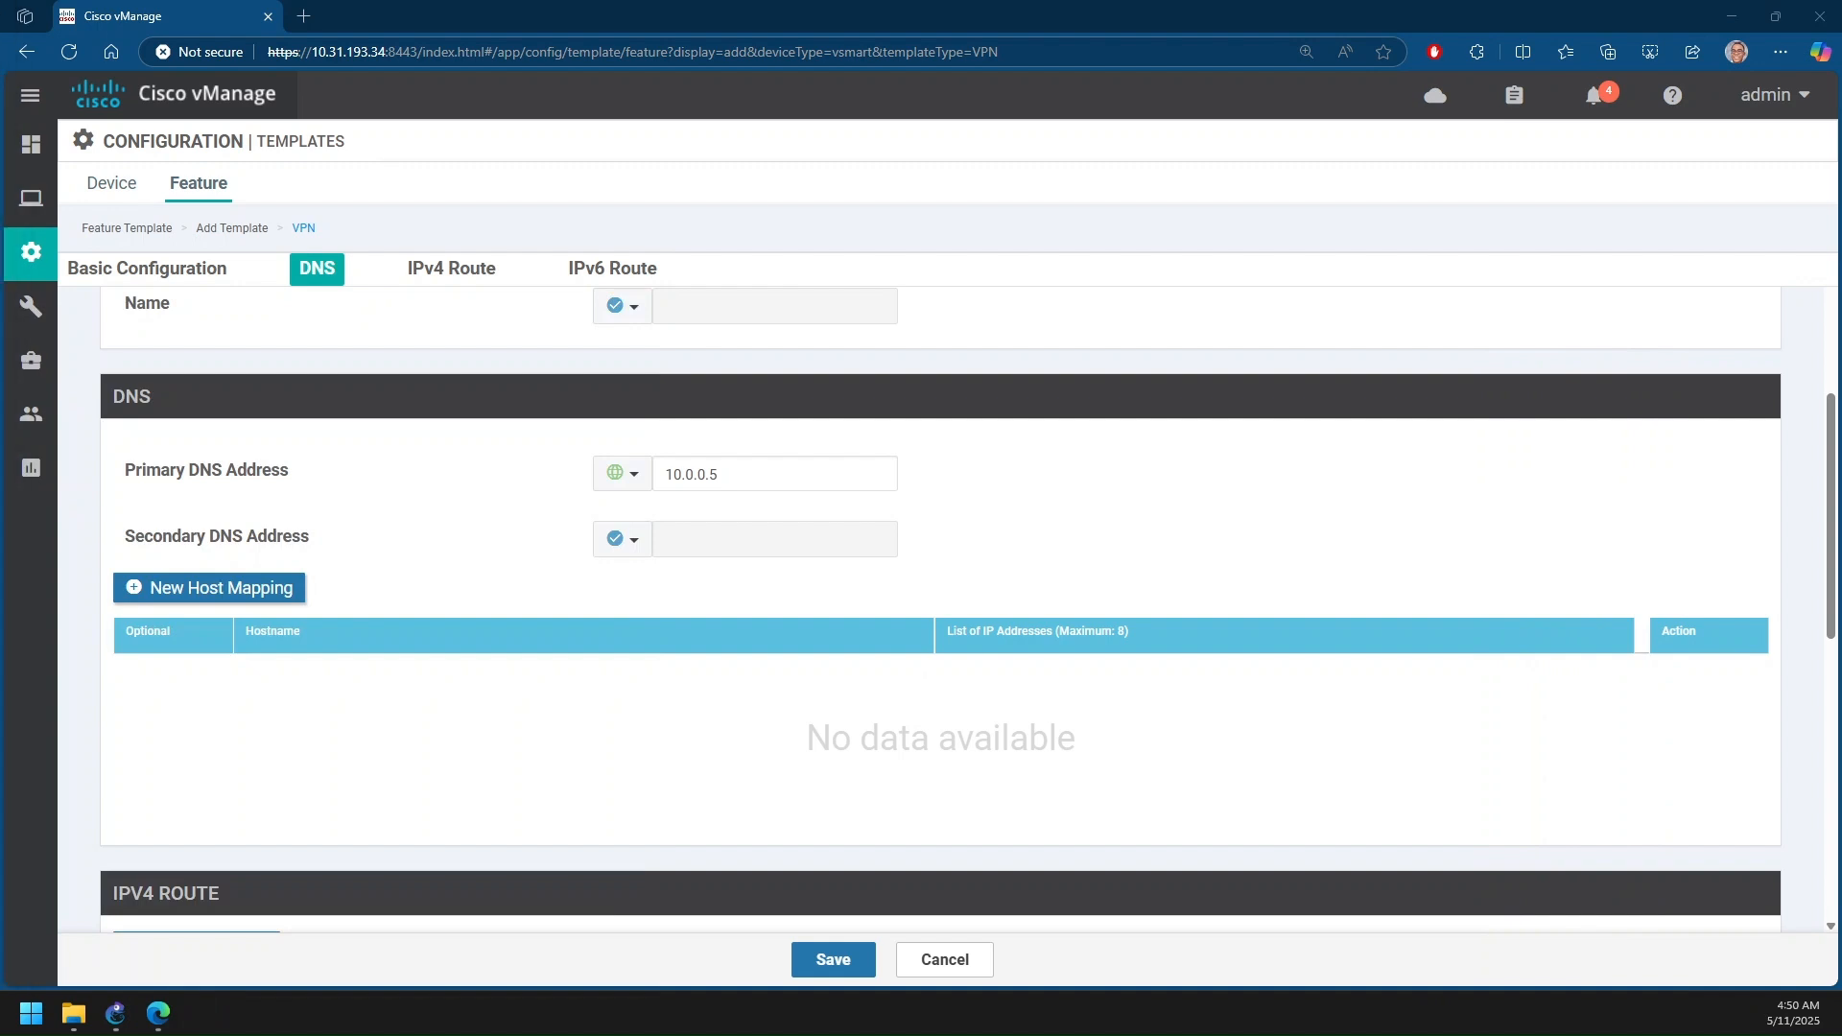
Start a new IPv4 route in the VPN template with the prefix 0.0.0.0/0
{"action": "scroll", "coordinate": [758, 614], "scroll_direction": "down", "scroll_amount": 3}
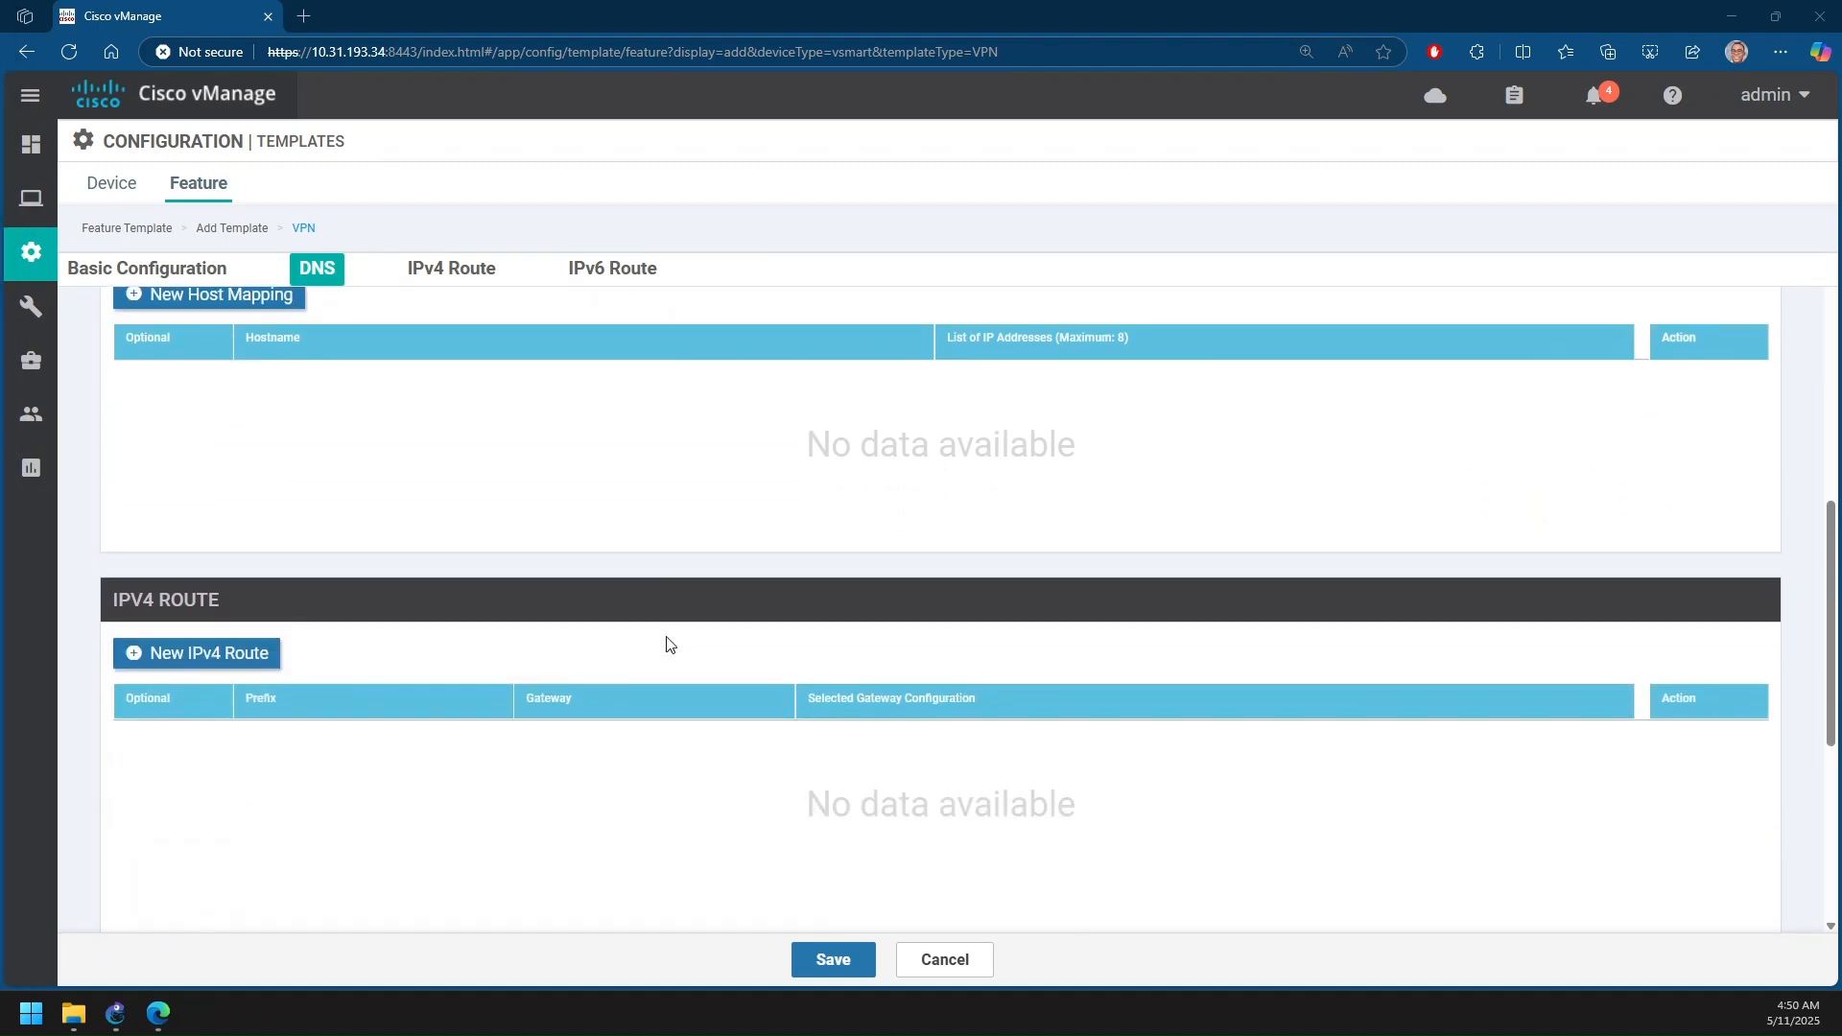
{"action": "scroll", "coordinate": [669, 643], "scroll_direction": "down", "scroll_amount": 2}
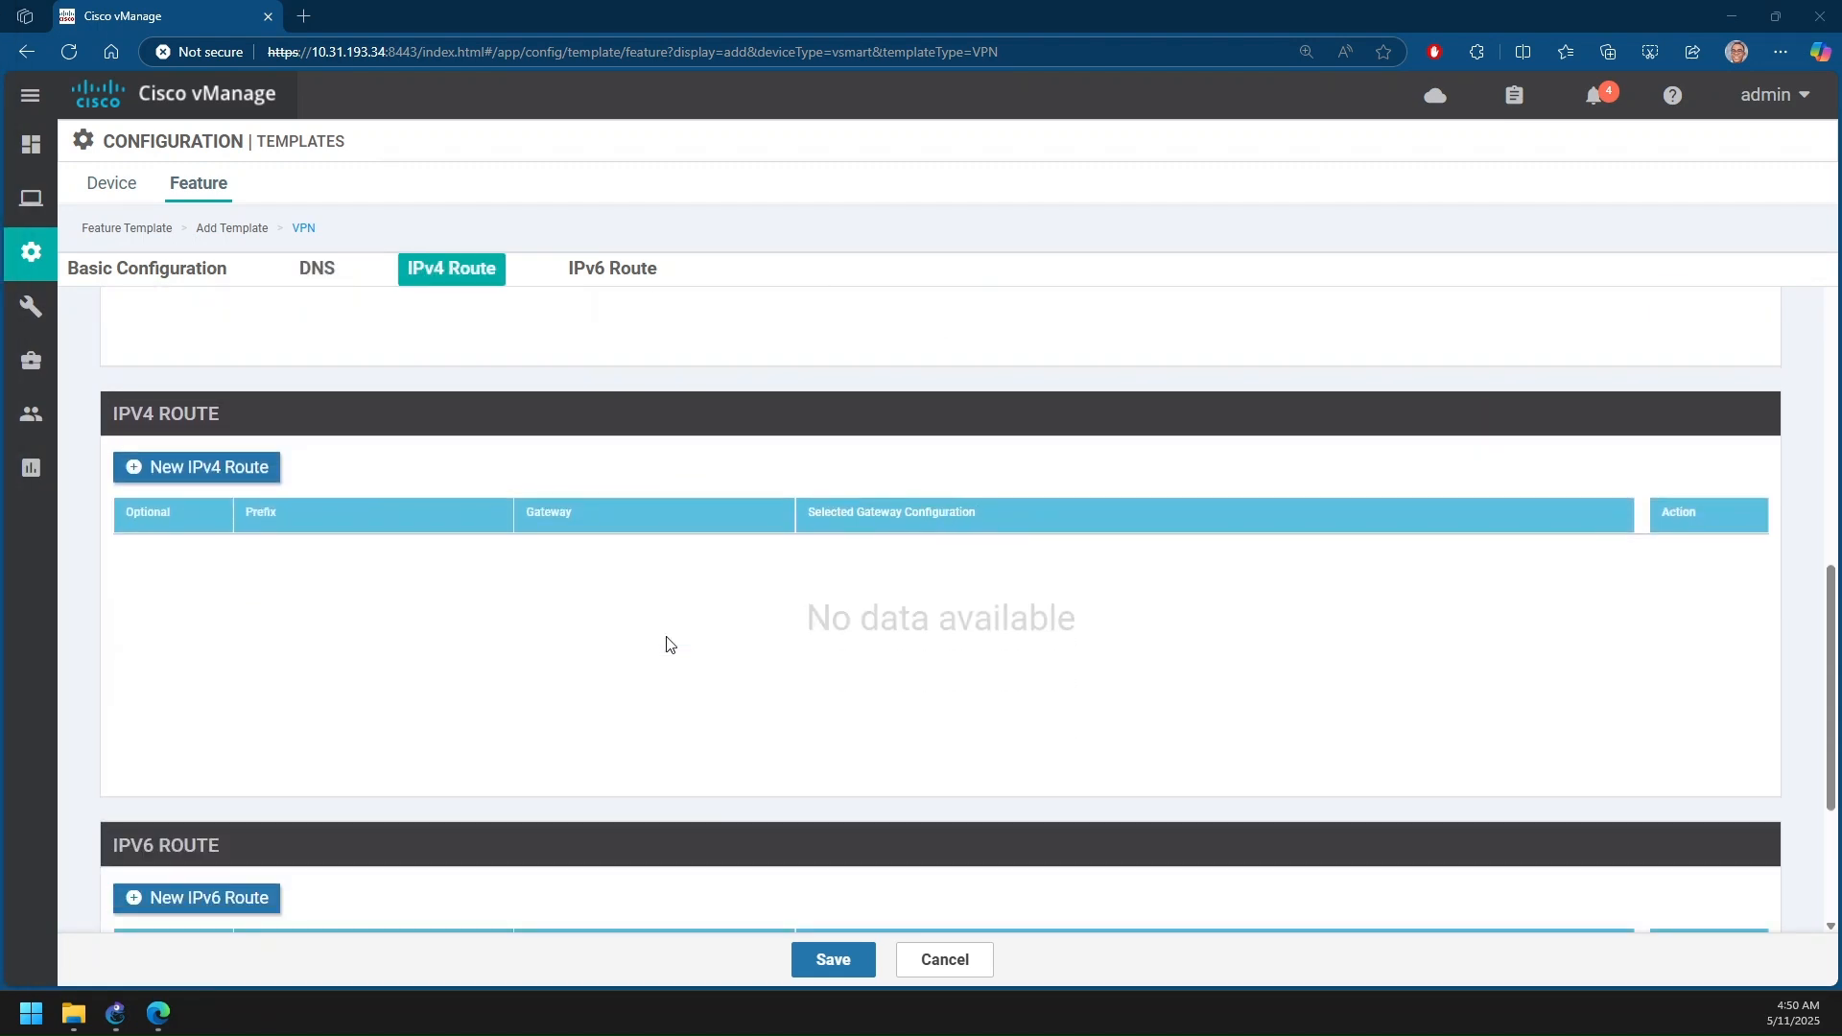
{"action": "left_click", "coordinate": [187, 467]}
{"action": "left_click", "coordinate": [719, 540]}
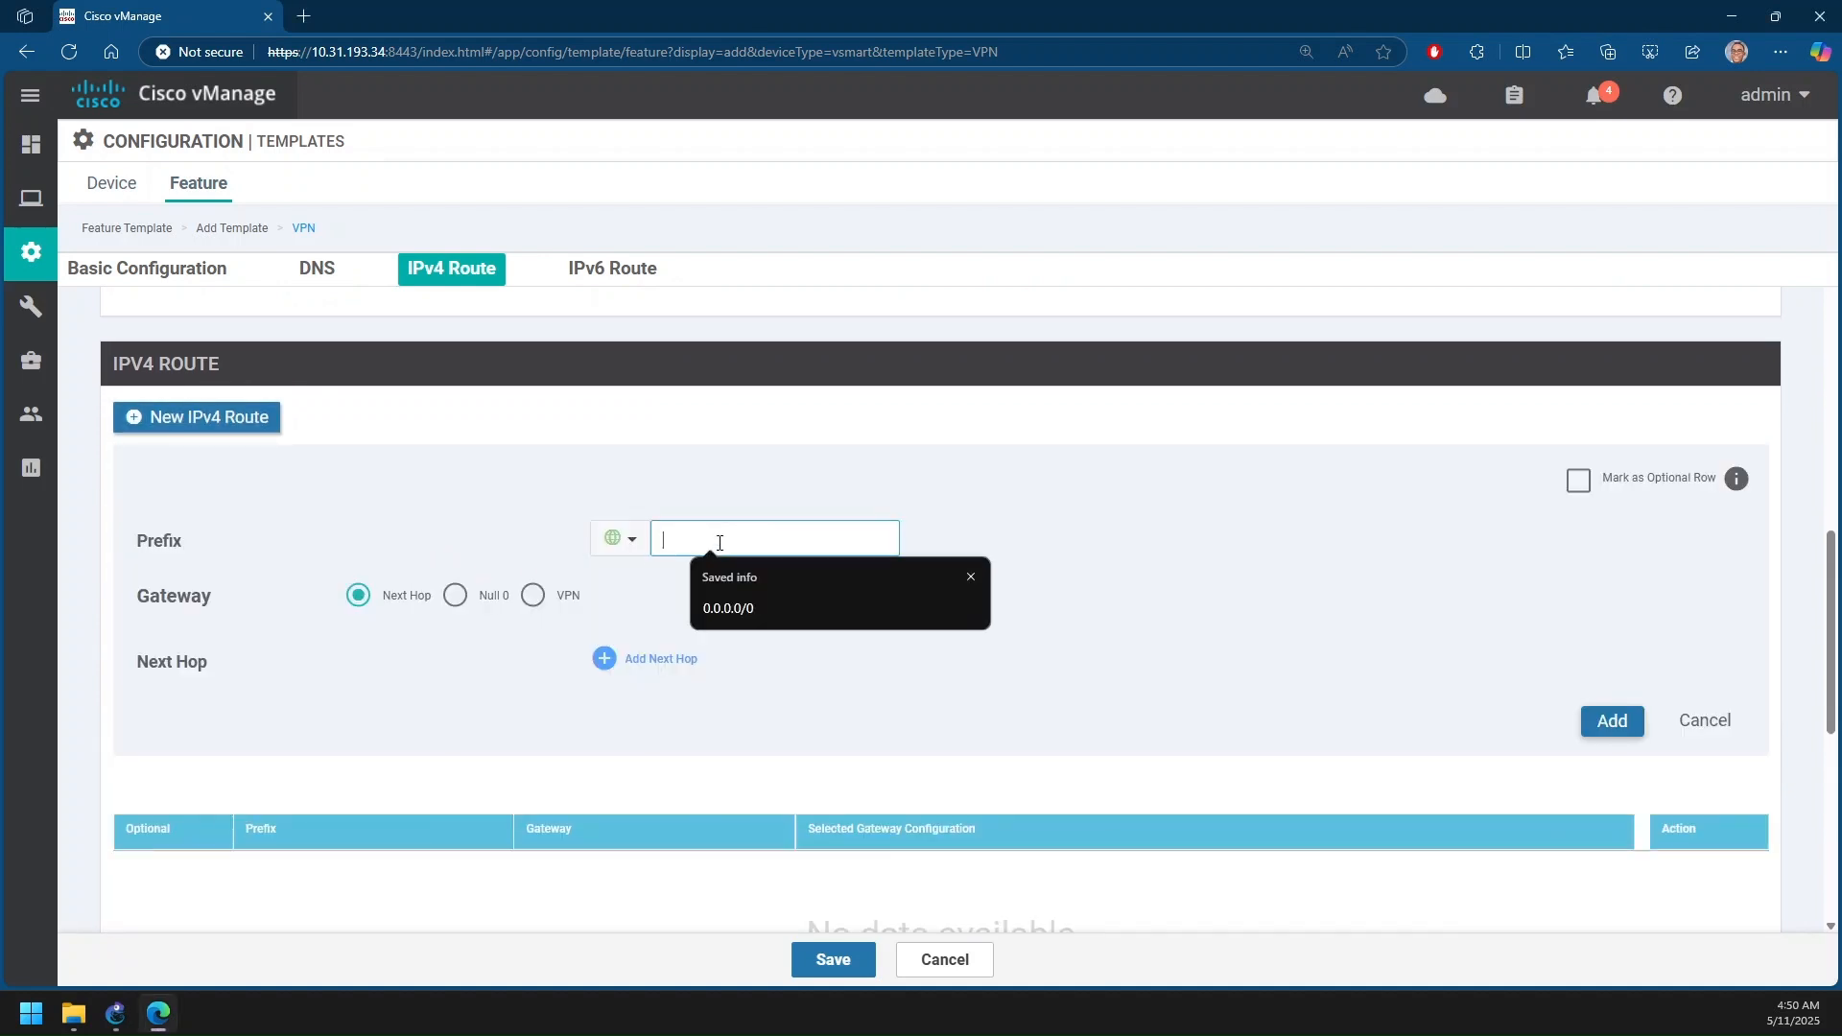
{"action": "left_click", "coordinate": [718, 603]}
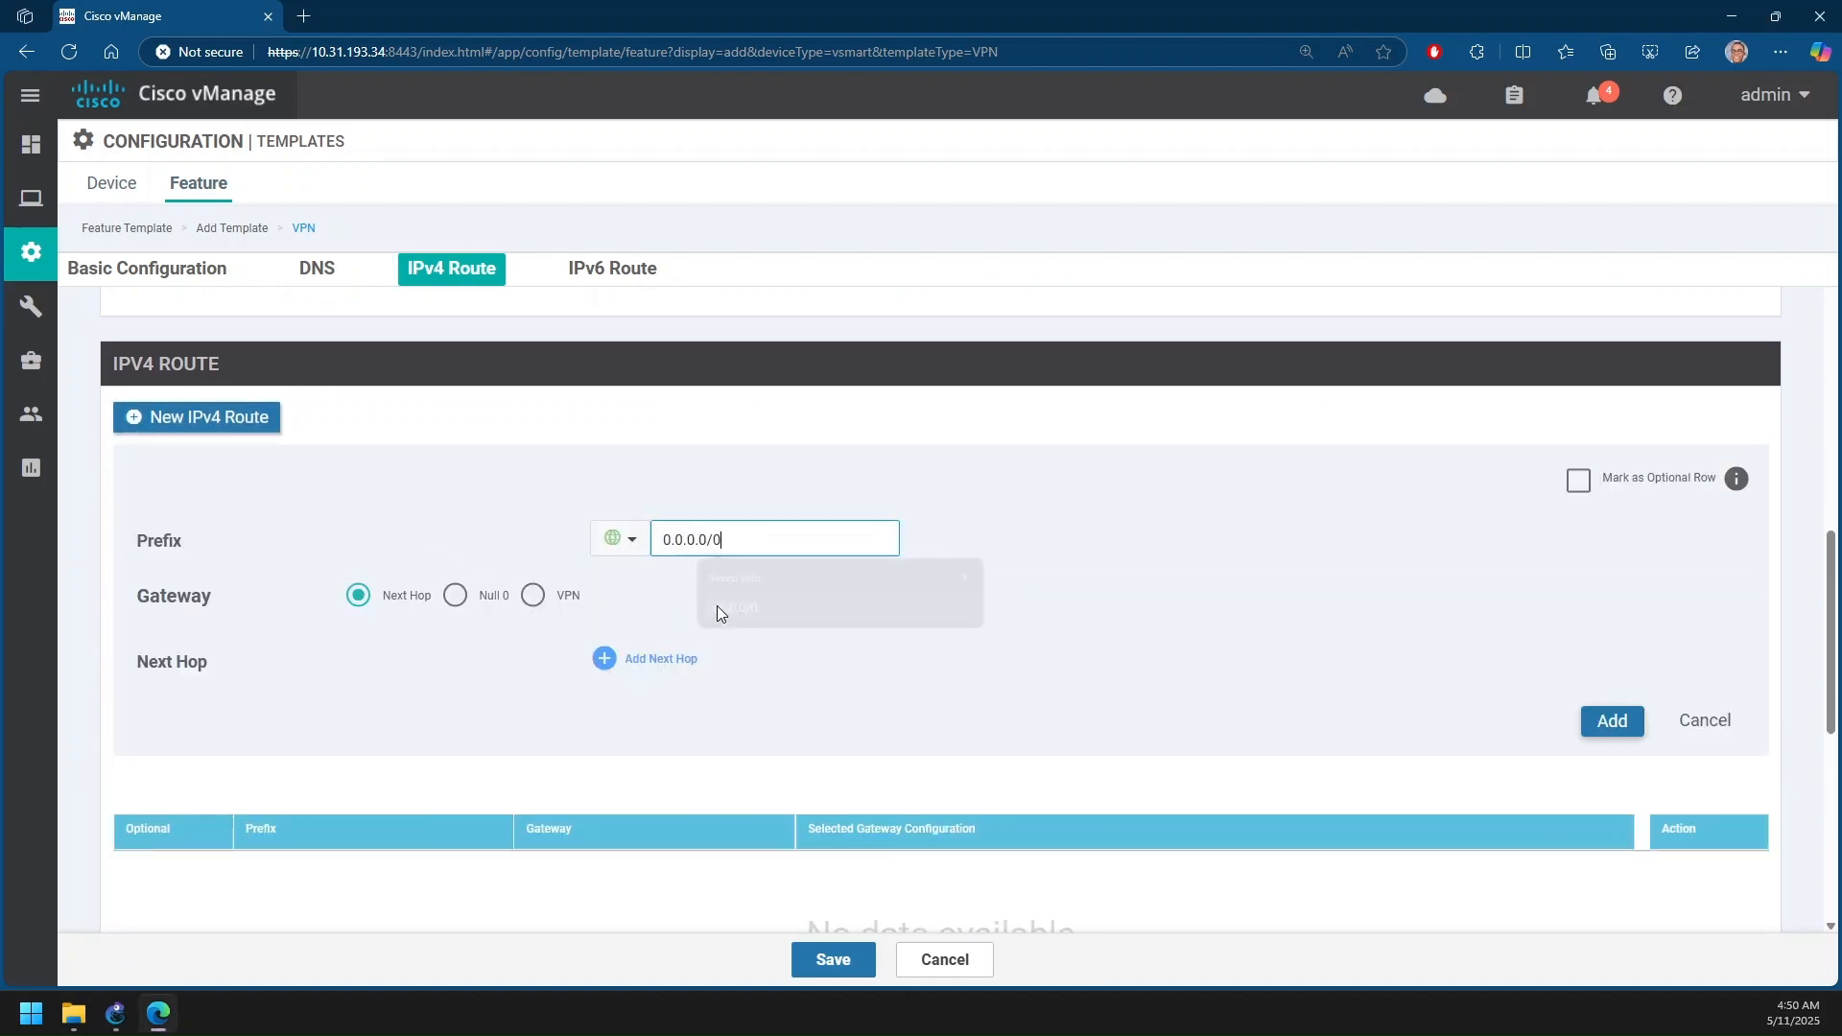
Create a next hop for the default route and make its address device specific
{"action": "left_click", "coordinate": [667, 660]}
{"action": "left_click", "coordinate": [907, 633]}
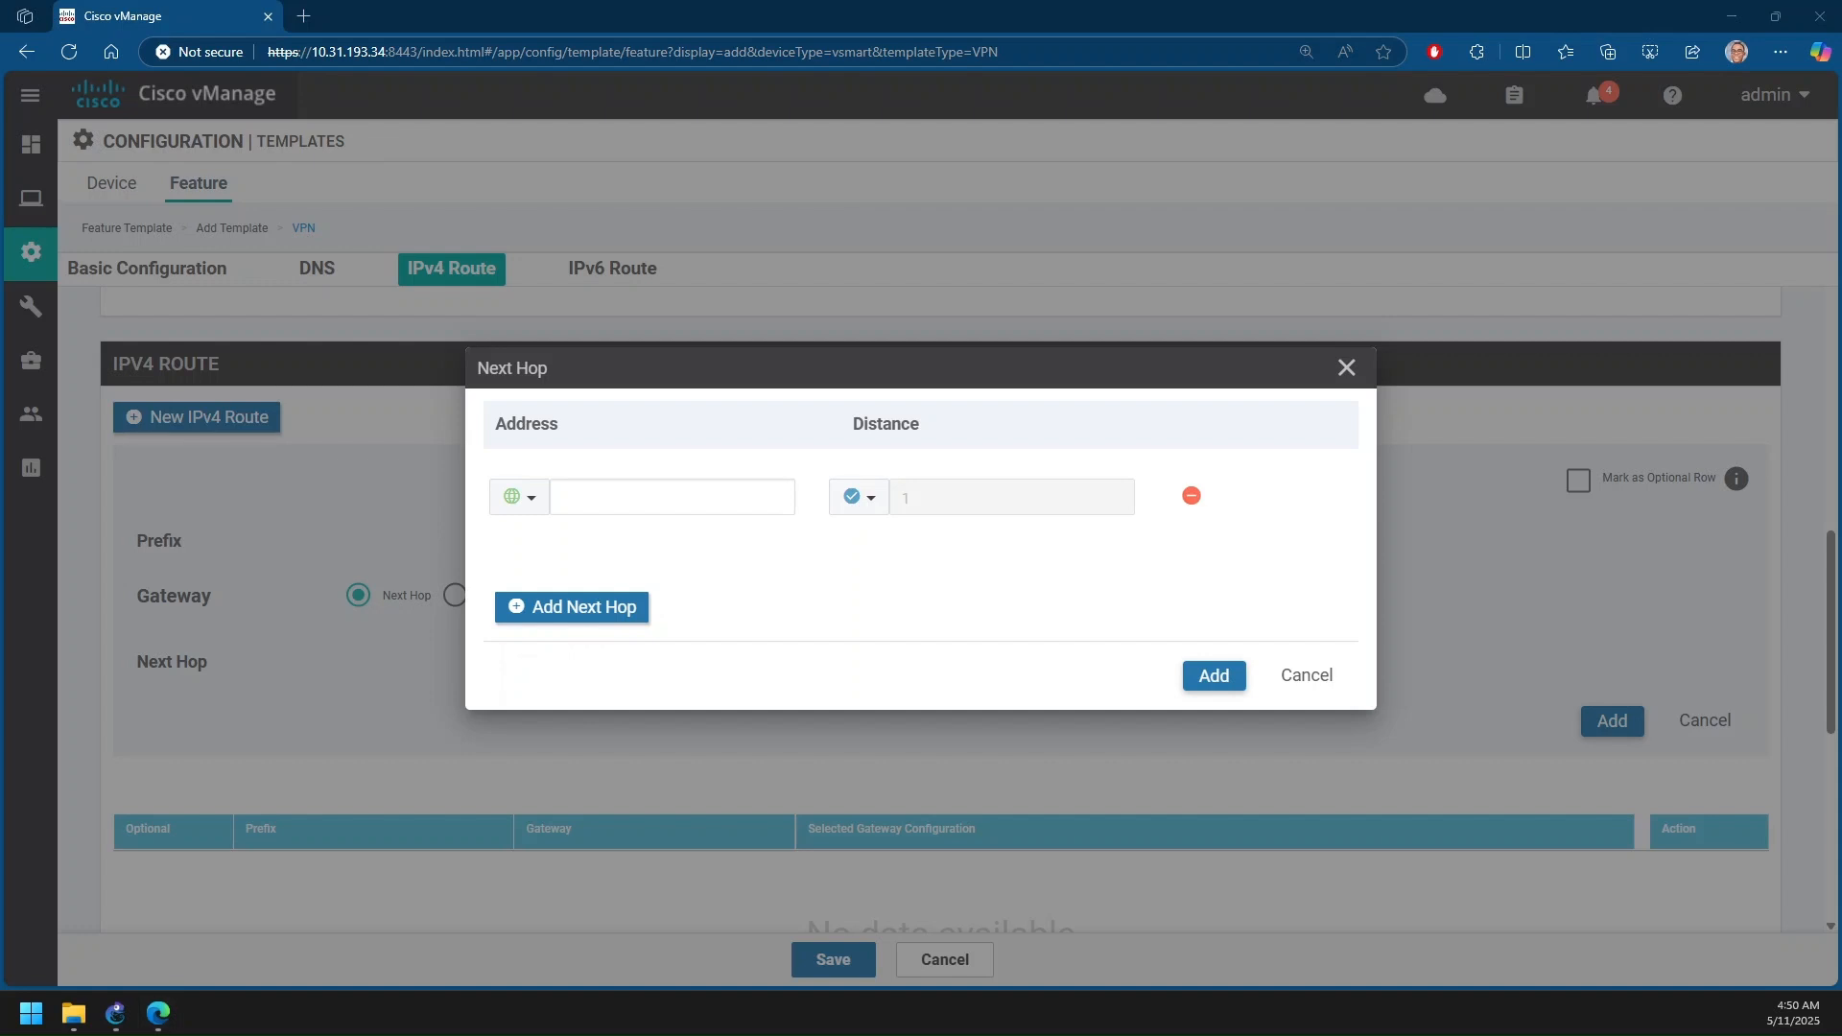
{"action": "left_click", "coordinate": [603, 493]}
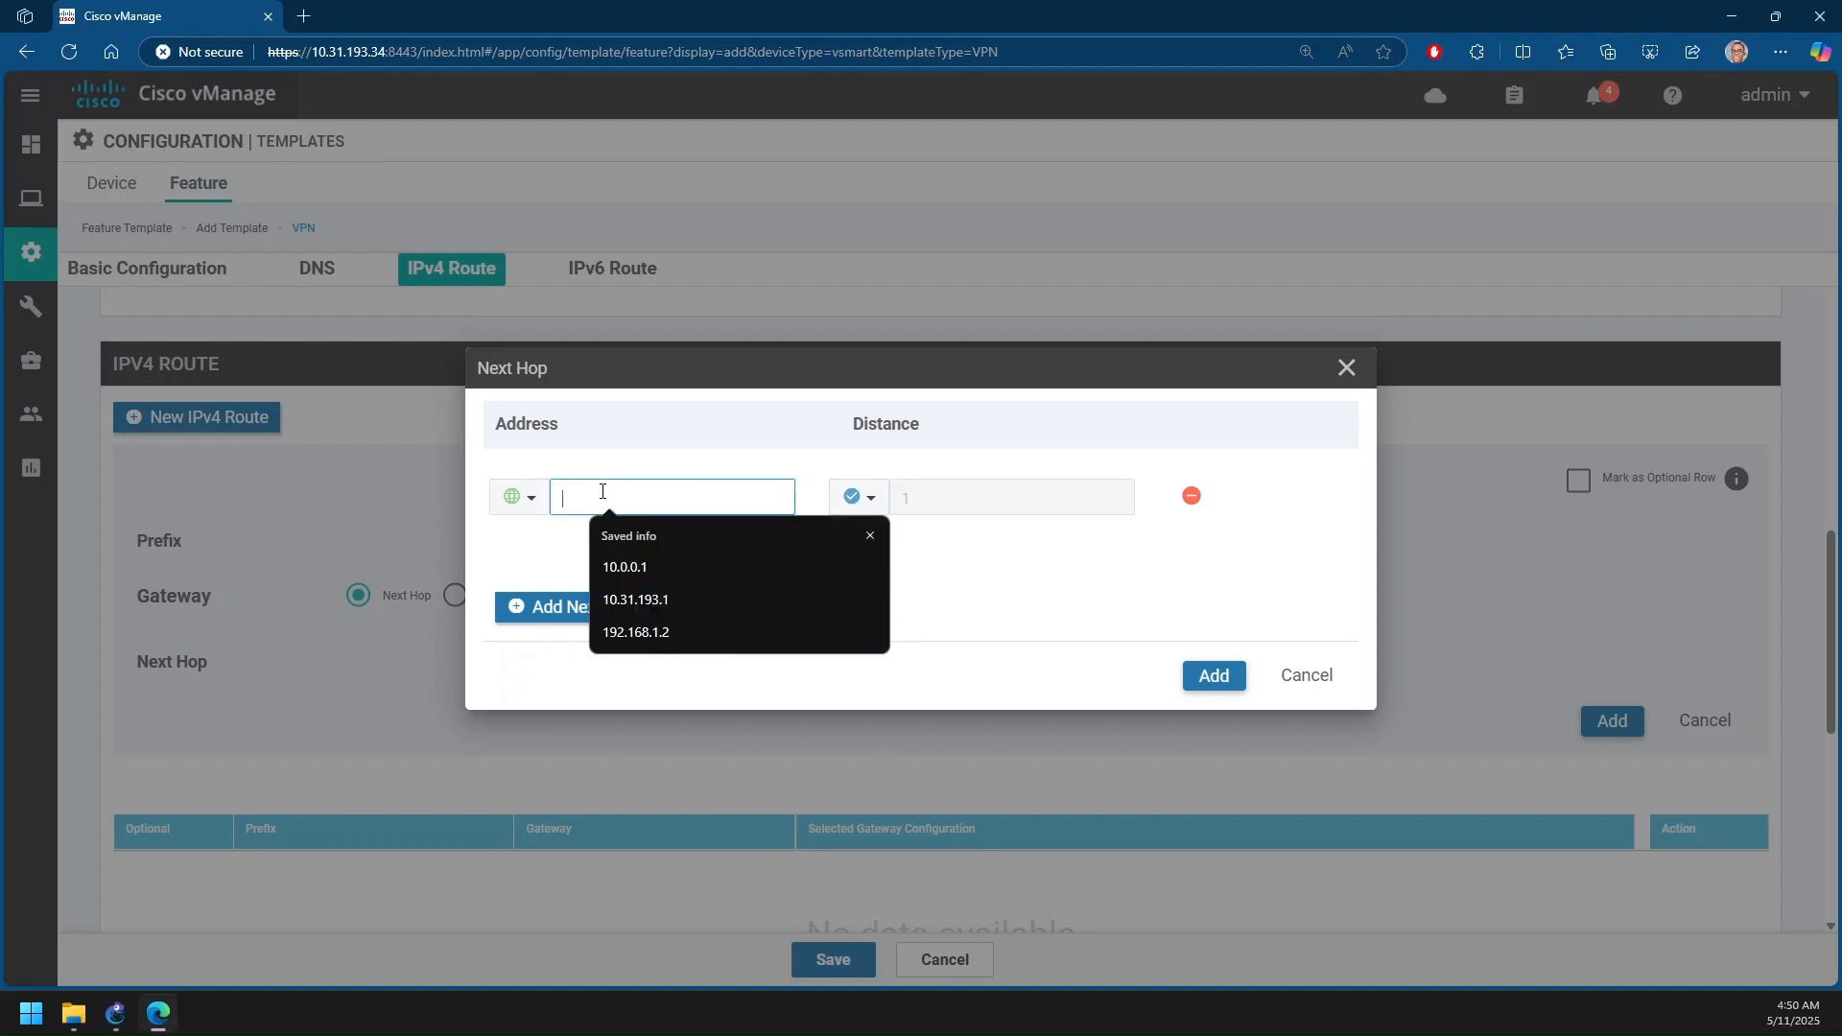
{"action": "left_click", "coordinate": [517, 499]}
{"action": "mouse_move", "coordinate": [563, 572]}
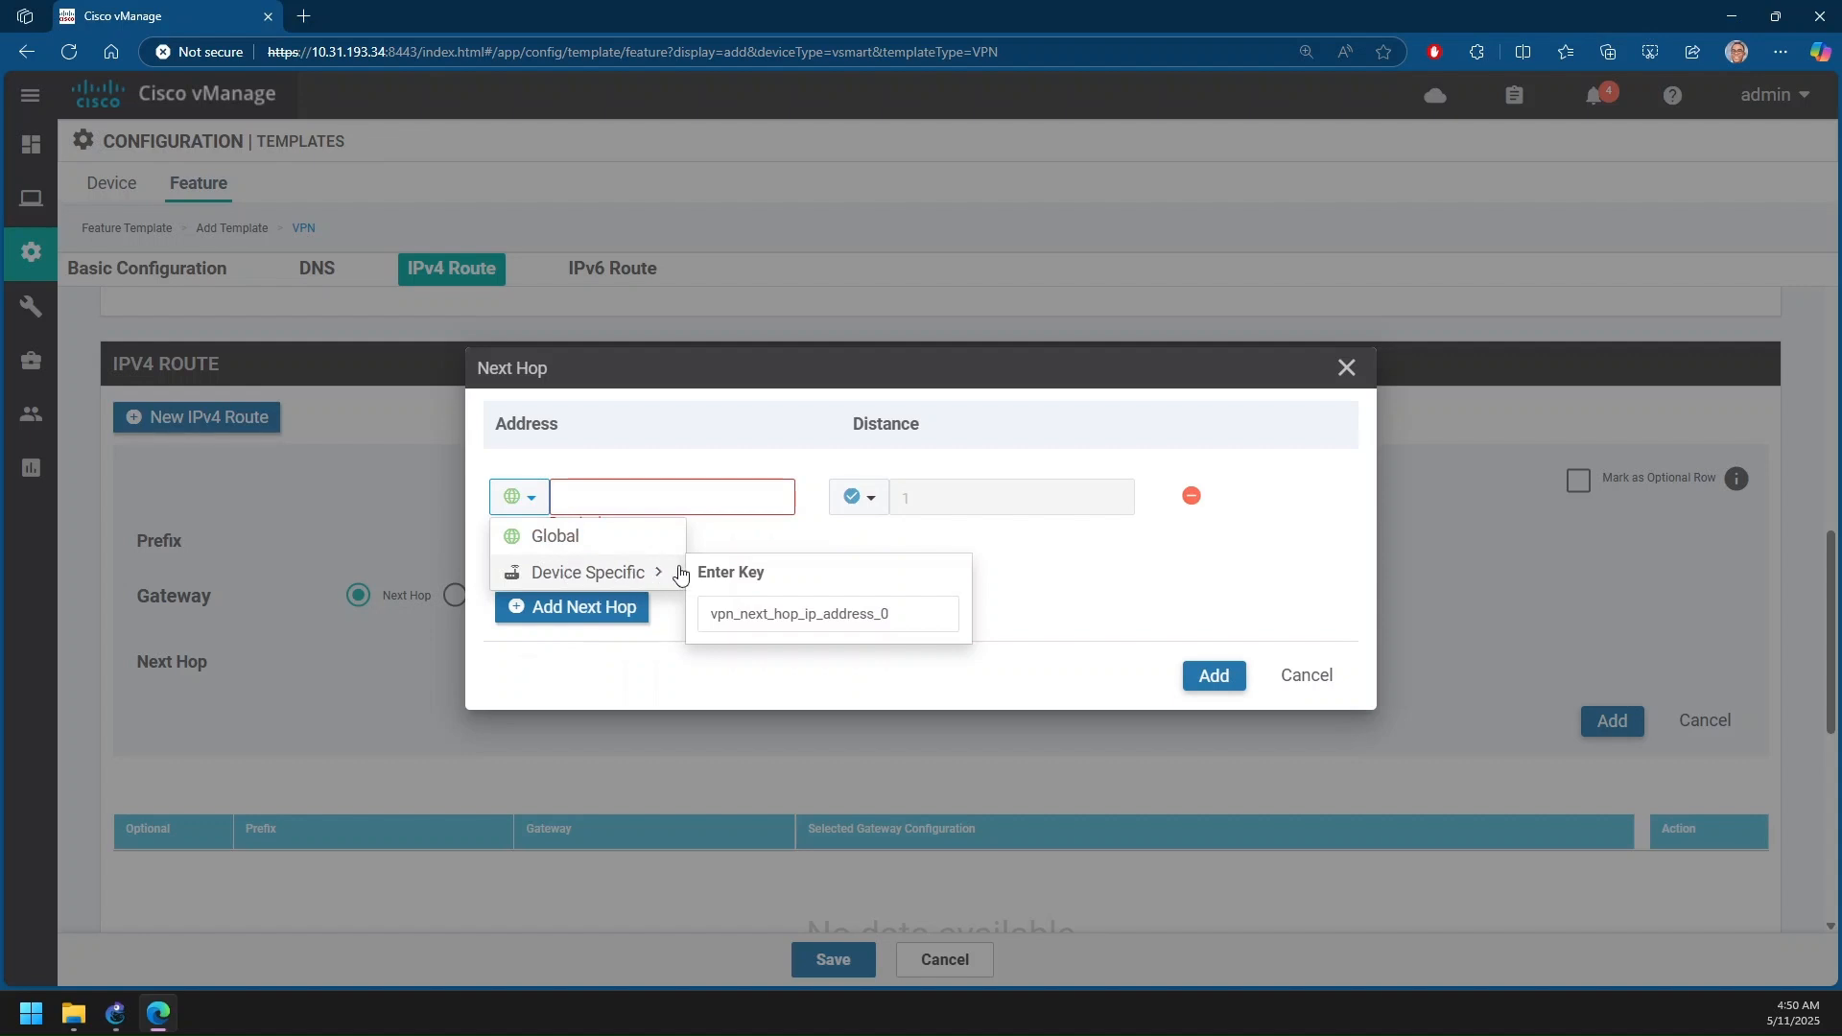
{"action": "left_click", "coordinate": [736, 615]}
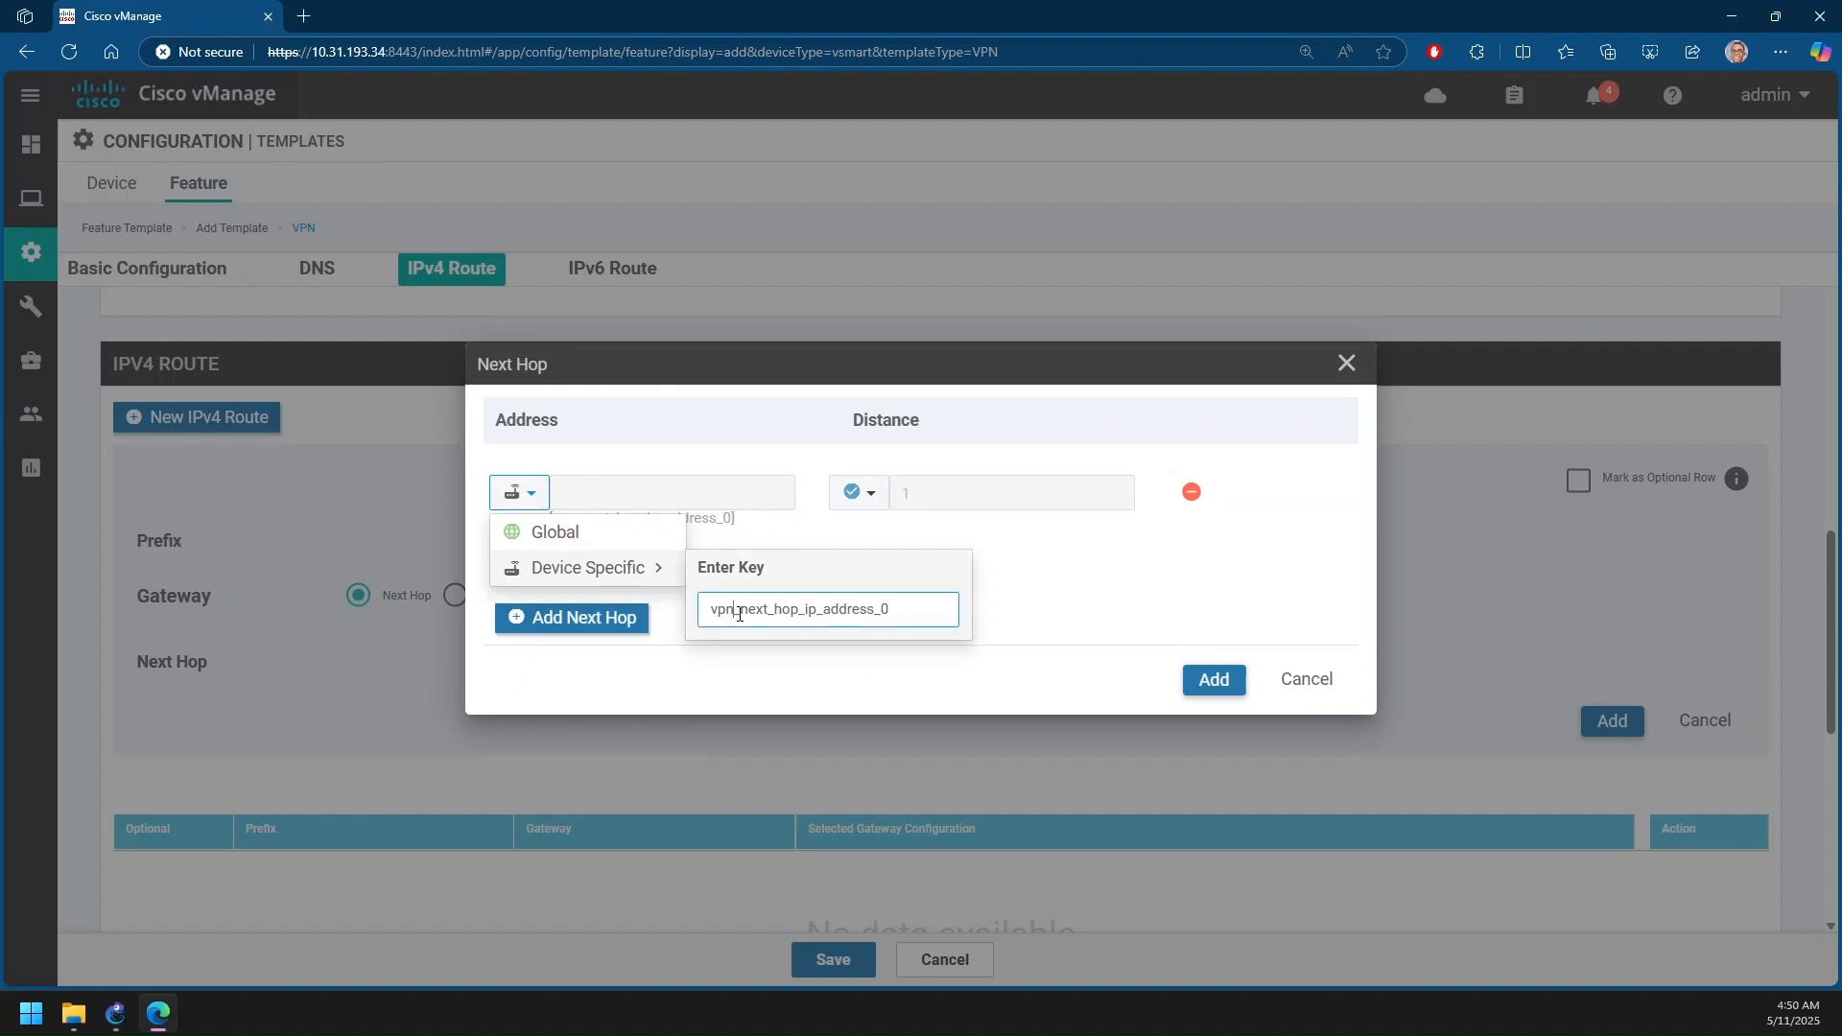
Rename the next hop address key to vpn0_default_gateway
{"action": "type", "text": "0"}
{"action": "key", "text": "BackSpace"}
{"action": "key", "text": "BackSpace"}
{"action": "key", "text": "BackSpace"}
{"action": "key", "text": "BackSpace"}
{"action": "key", "text": "BackSpace"}
{"action": "key", "text": "BackSpace"}
{"action": "key", "text": "BackSpace"}
{"action": "key", "text": "BackSpace"}
{"action": "key", "text": "BackSpace"}
{"action": "key", "text": "BackSpace"}
{"action": "key", "text": "BackSpace"}
{"action": "key", "text": "BackSpace"}
{"action": "key", "text": "BackSpace"}
{"action": "key", "text": "BackSpace"}
{"action": "key", "text": "BackSpace"}
{"action": "key", "text": "BackSpace"}
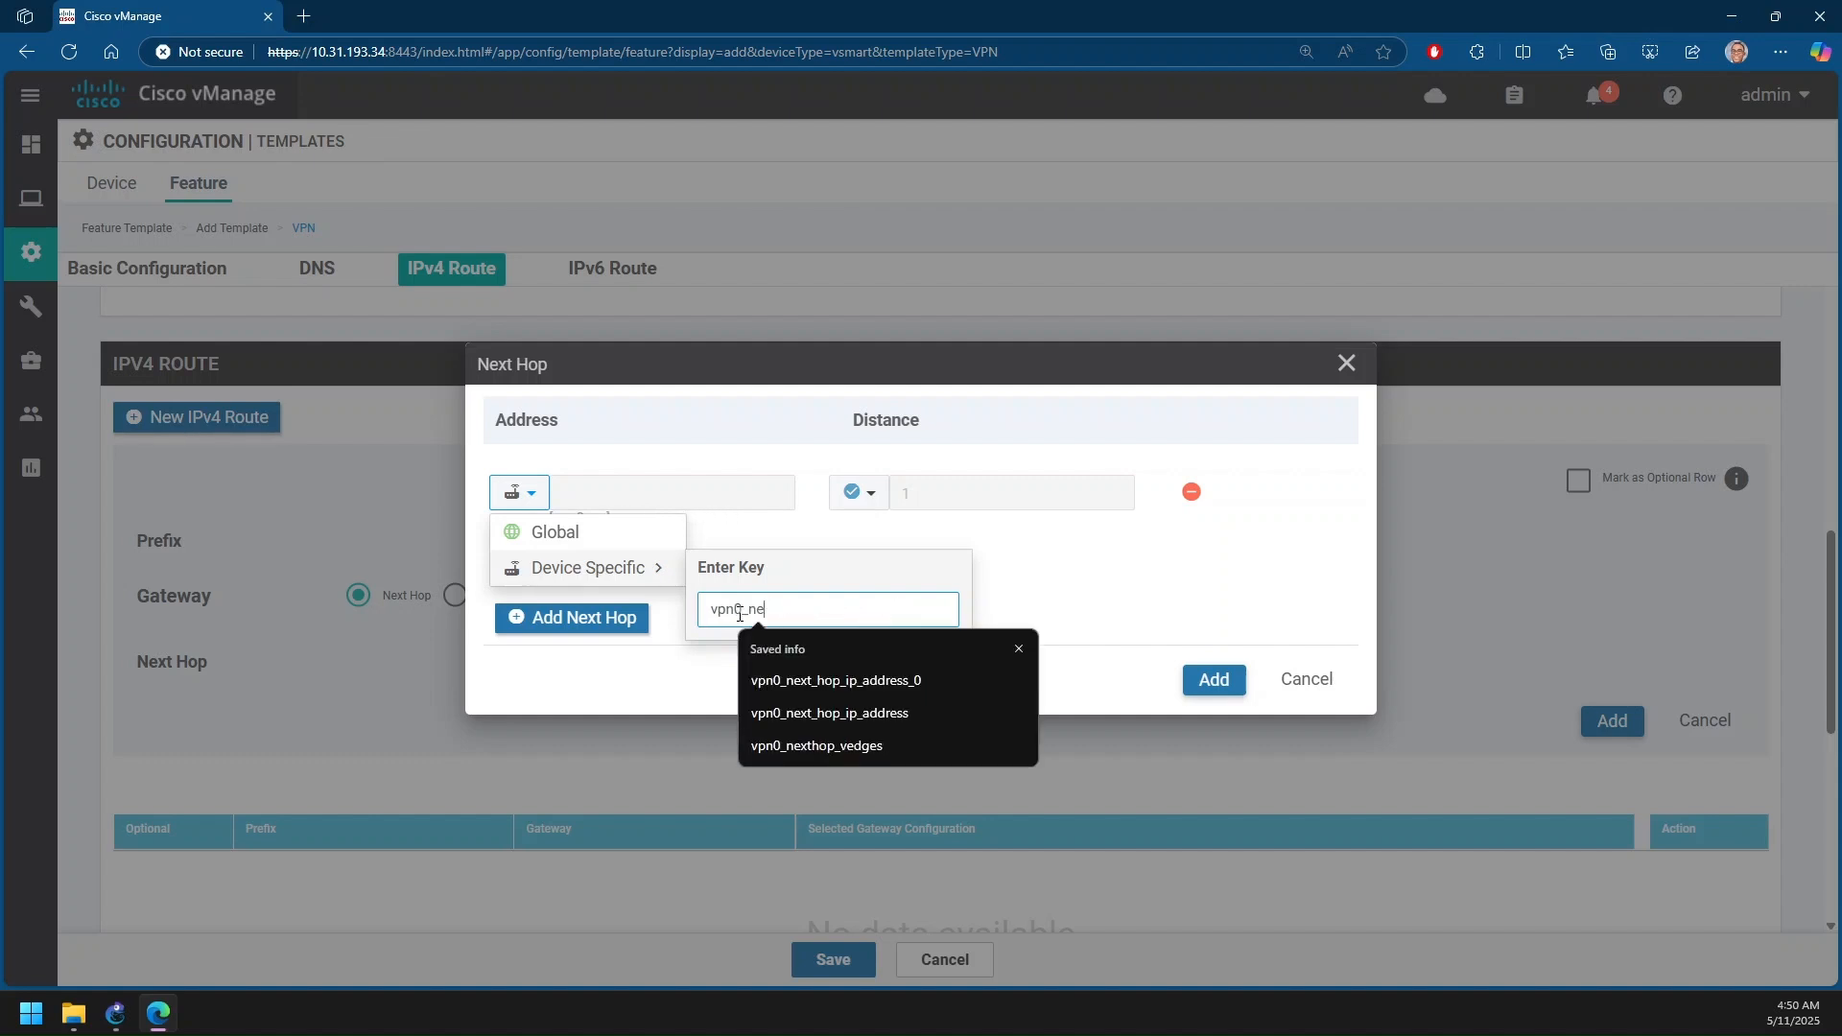
{"action": "key", "text": "BackSpace"}
{"action": "key", "text": "BackSpace"}
{"action": "type", "text": "defa"}
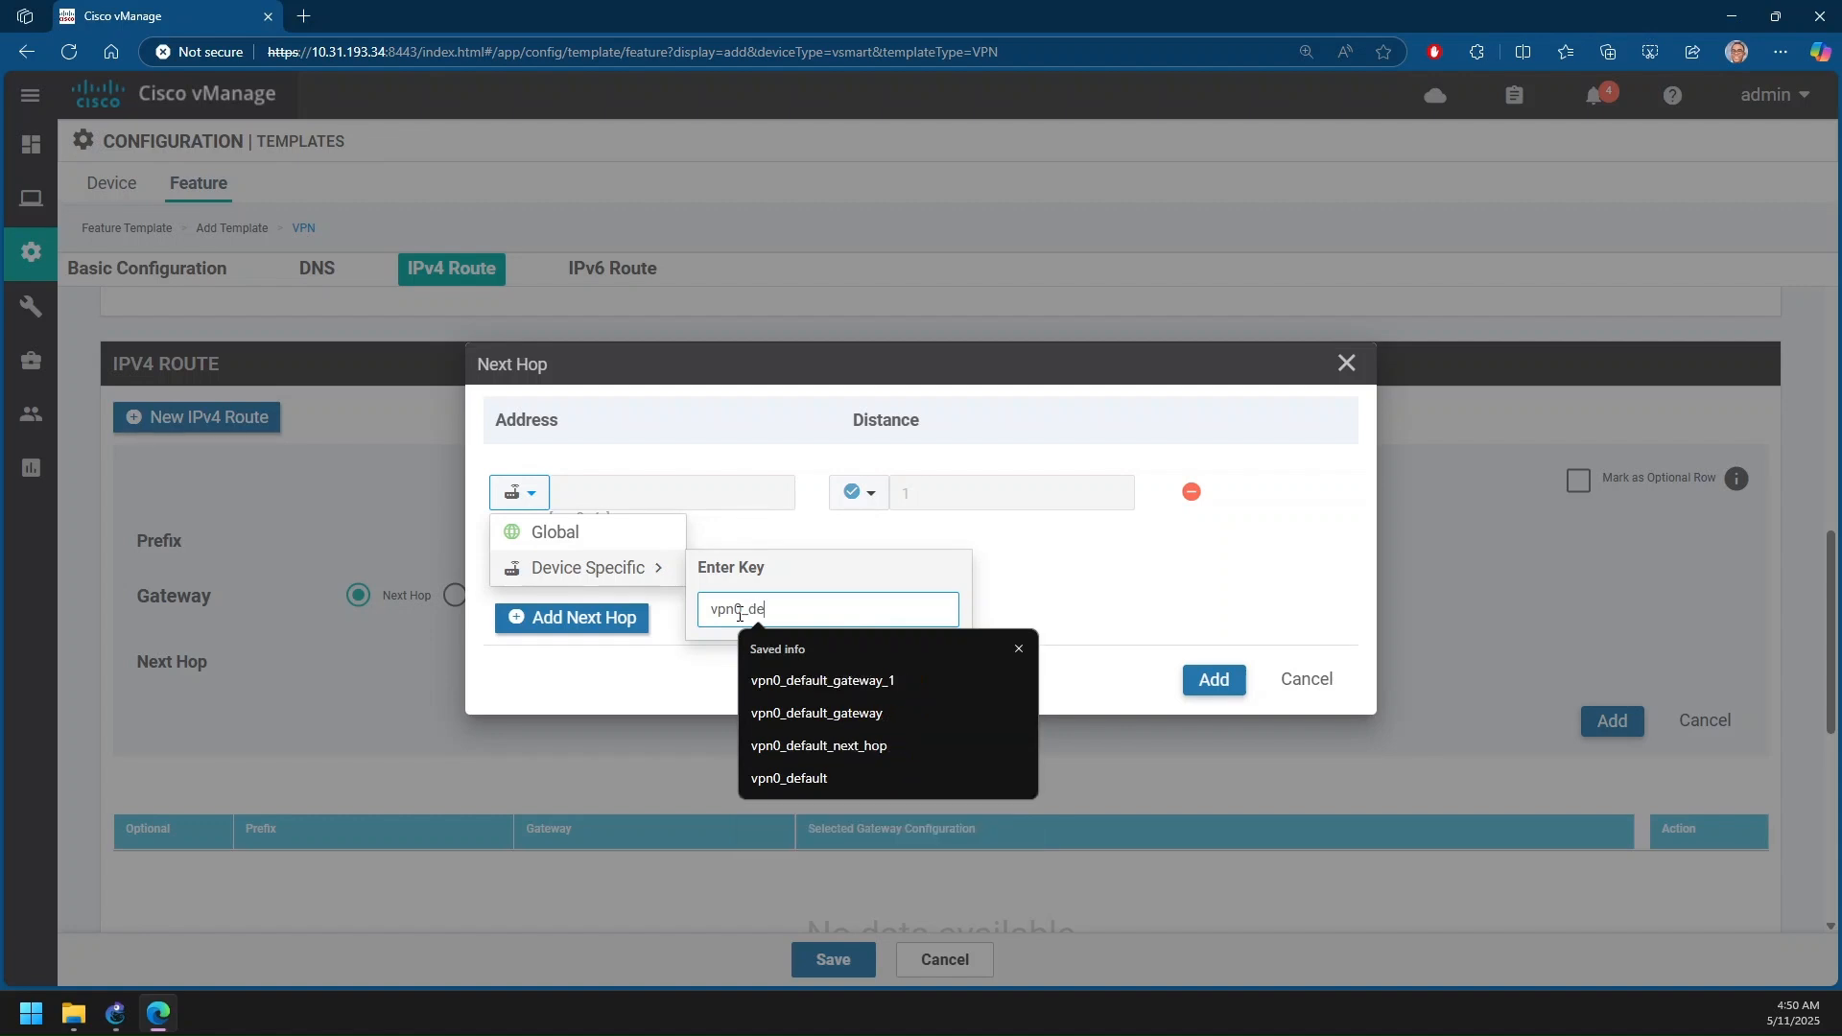
{"action": "key", "text": "Down"}
{"action": "key", "text": "Down"}
{"action": "key", "text": "Return"}
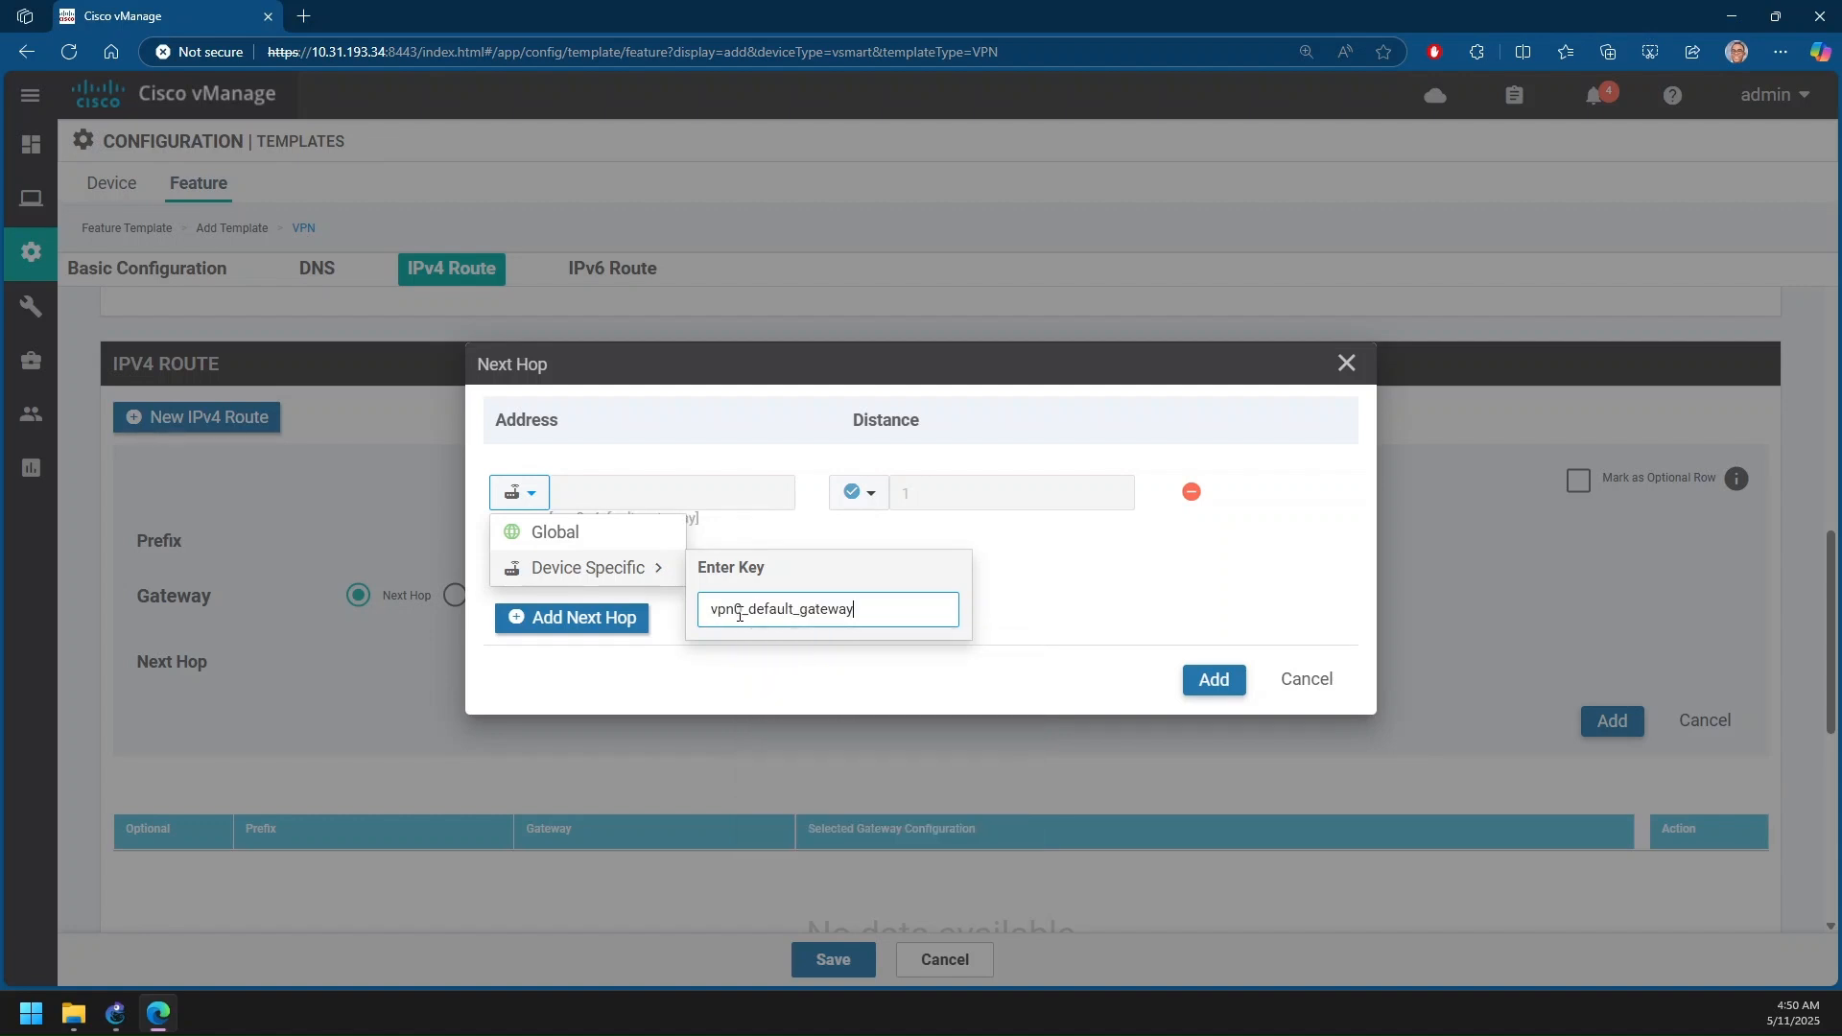
Add the configured next hop to the route and add the route to the IPv4 route table
{"action": "left_click", "coordinate": [1112, 612]}
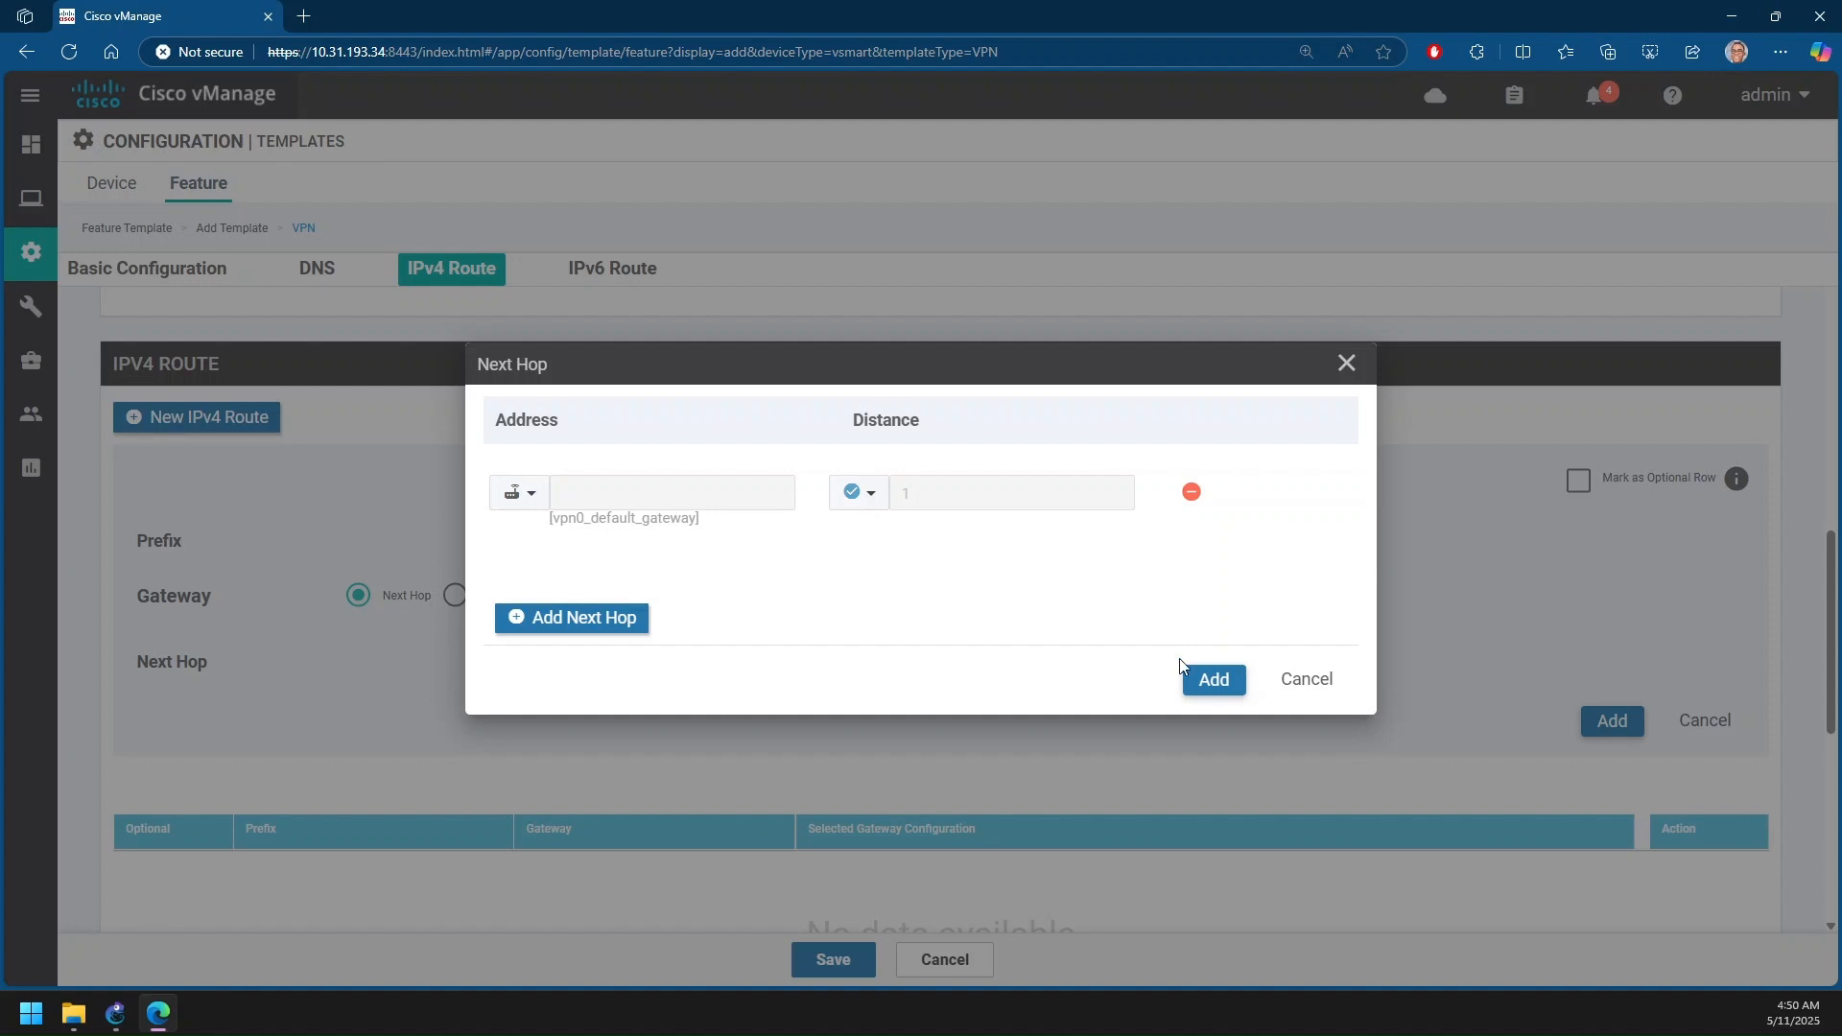
{"action": "left_click", "coordinate": [1210, 687]}
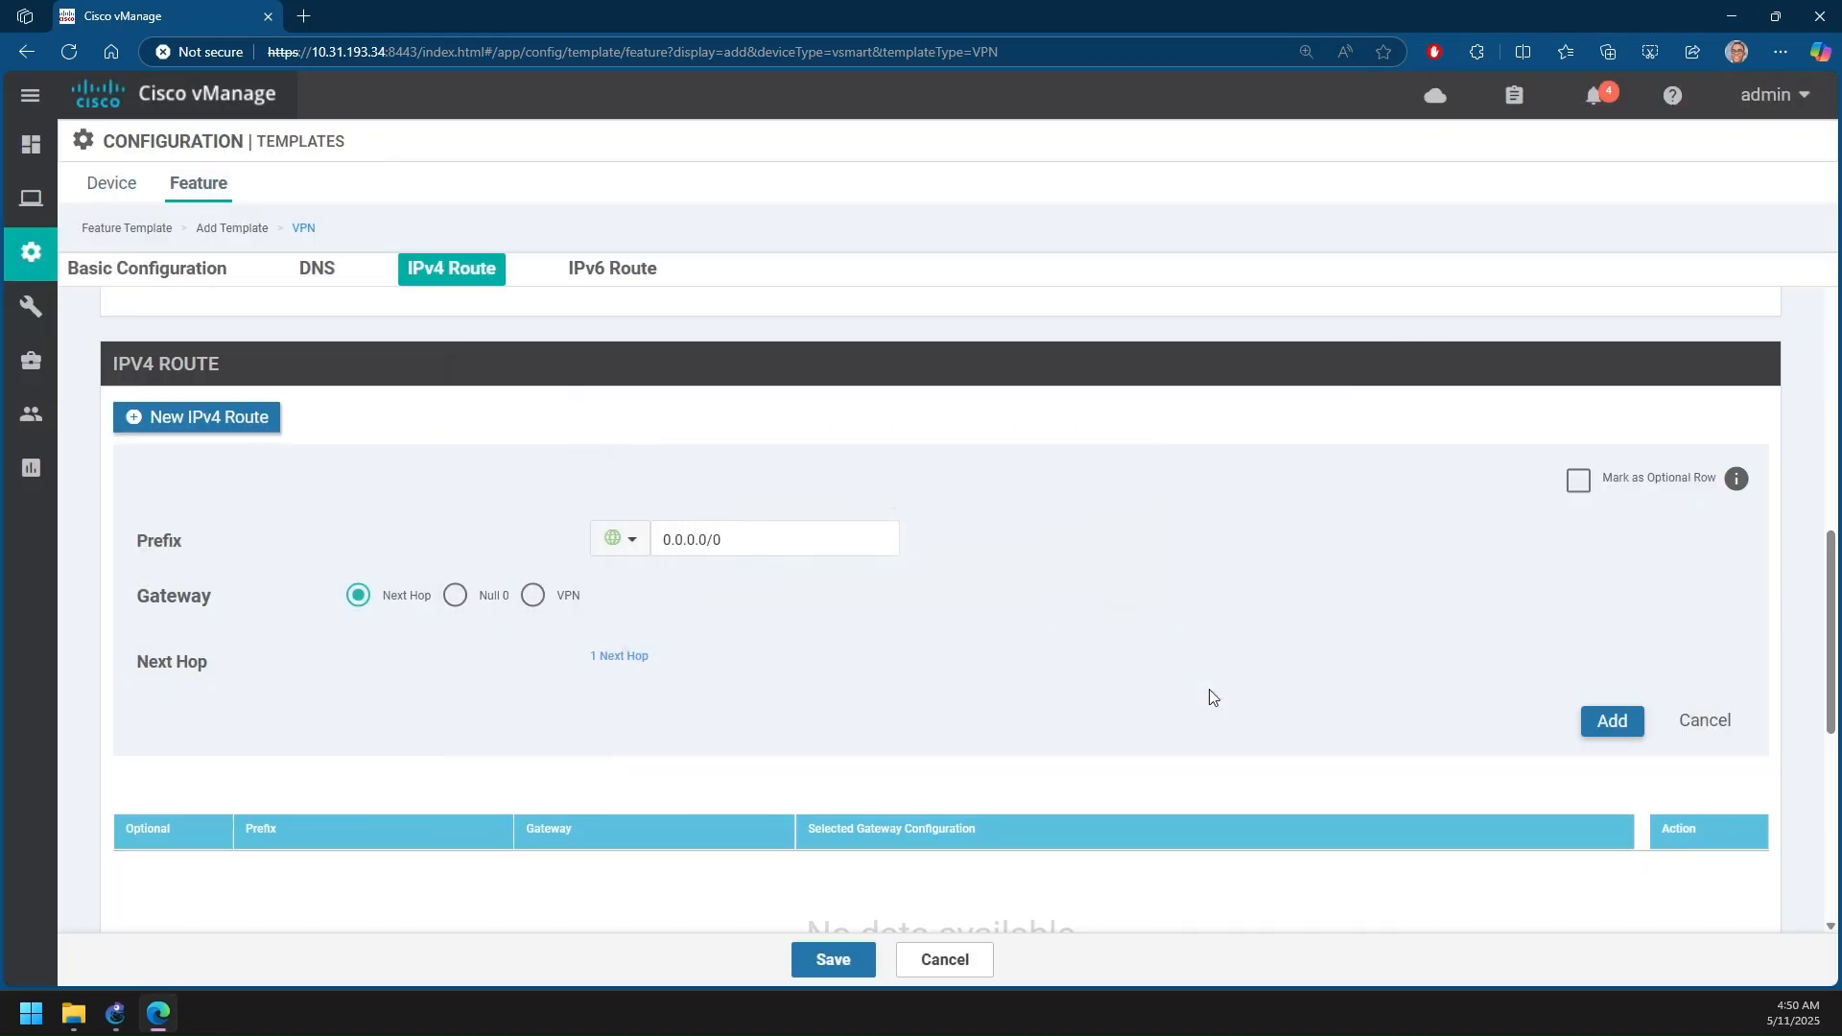
{"action": "left_click", "coordinate": [1608, 727]}
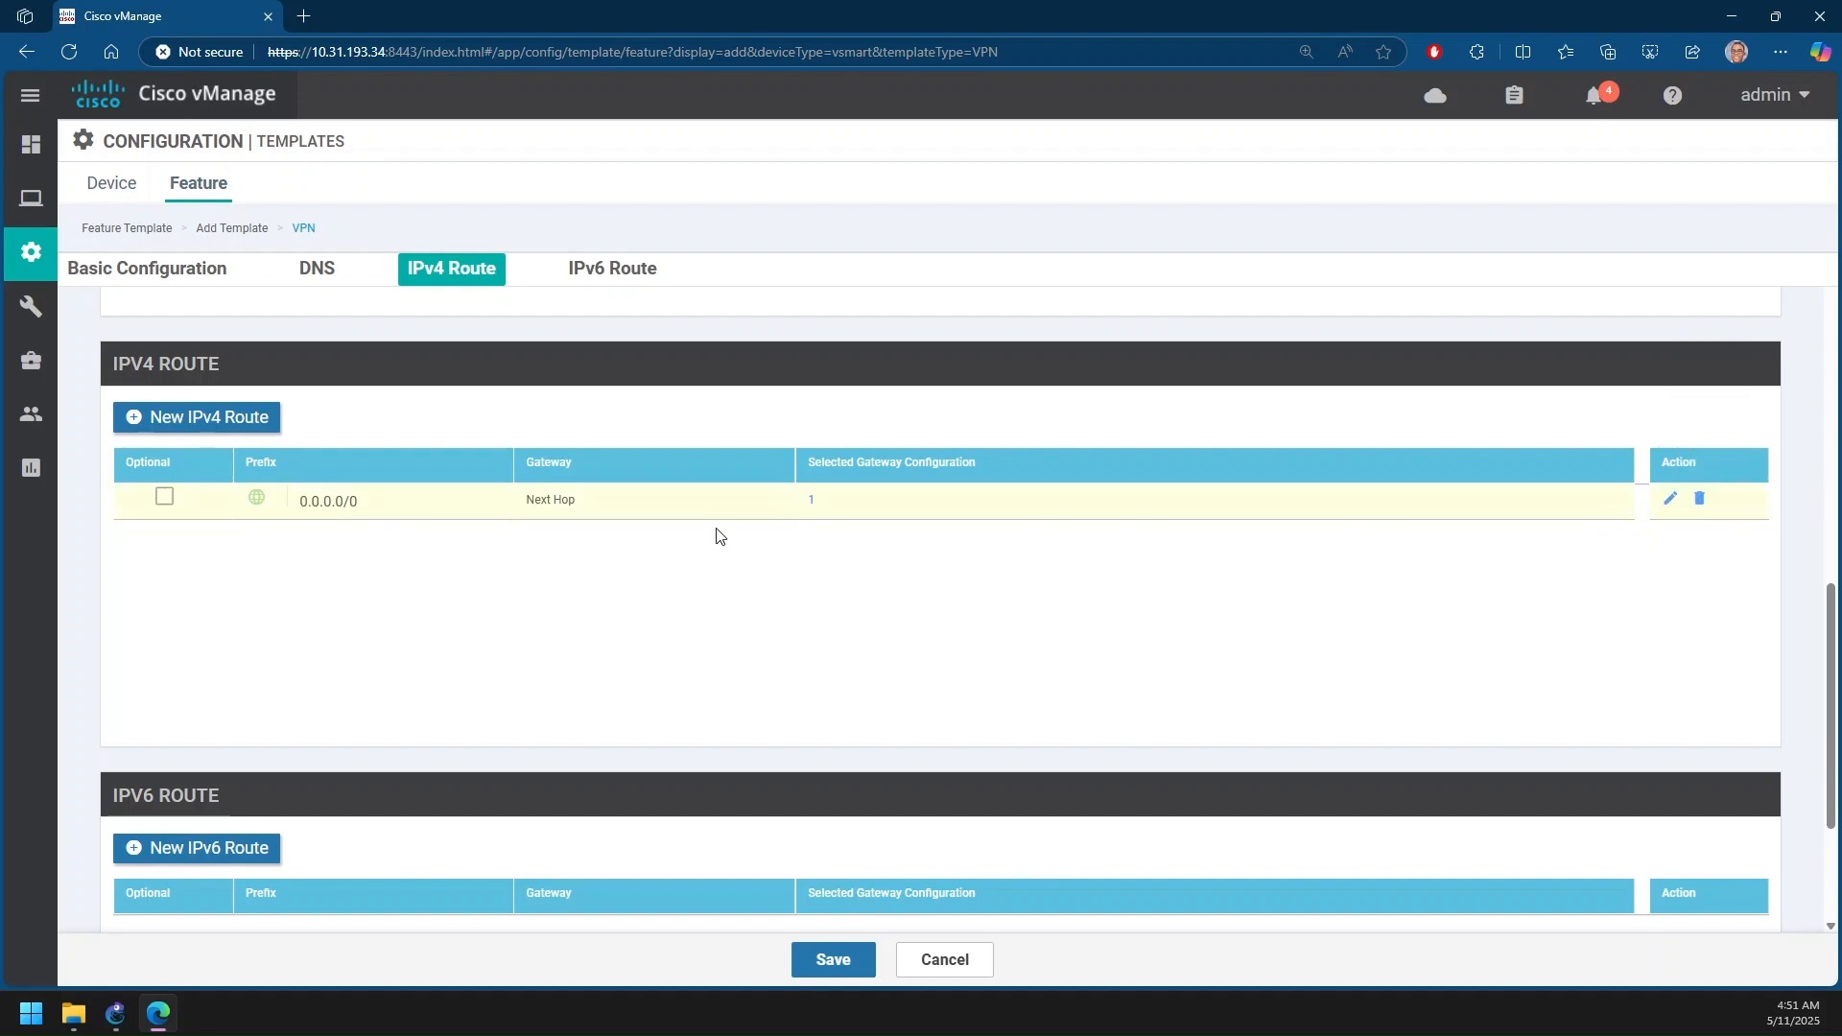
Review the new IPv4 route and the template's other sections, and save the VPN template
{"action": "double_click", "coordinate": [316, 502]}
{"action": "left_click", "coordinate": [400, 579]}
{"action": "scroll", "coordinate": [574, 545], "scroll_direction": "down", "scroll_amount": 2}
{"action": "scroll", "coordinate": [574, 545], "scroll_direction": "up", "scroll_amount": 1}
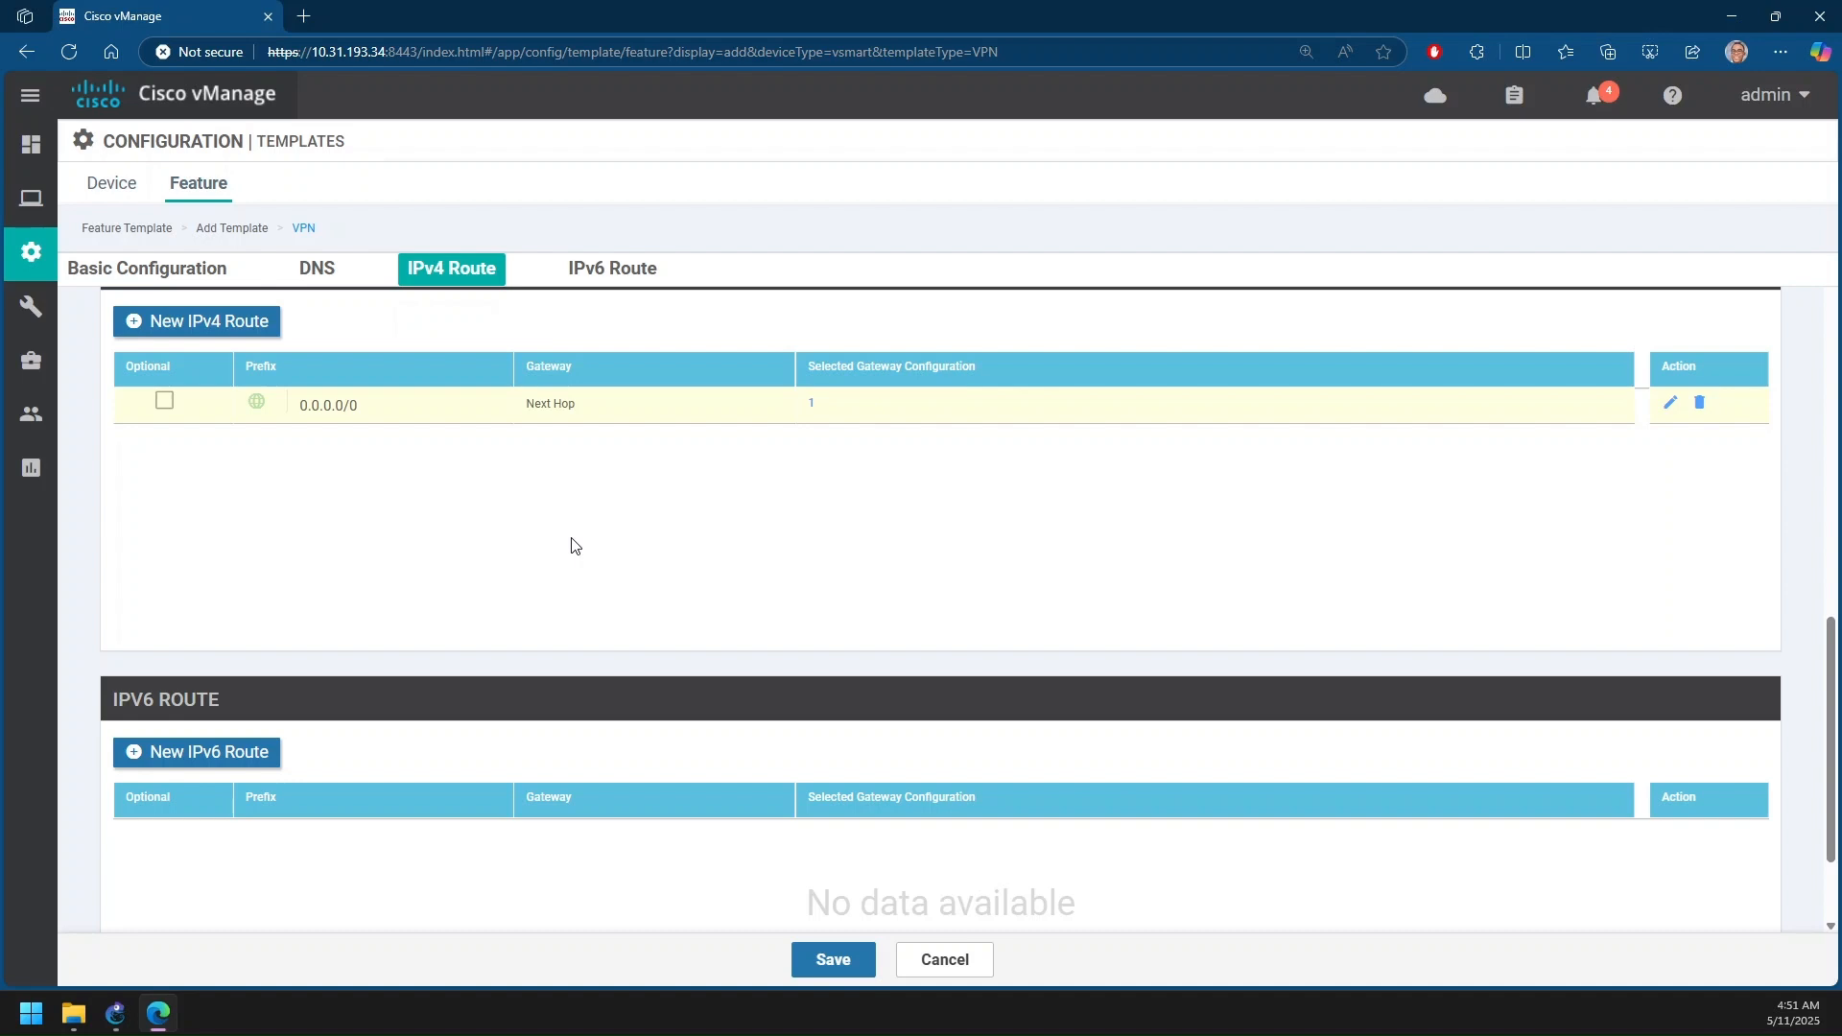
{"action": "scroll", "coordinate": [606, 546], "scroll_direction": "down", "scroll_amount": 1}
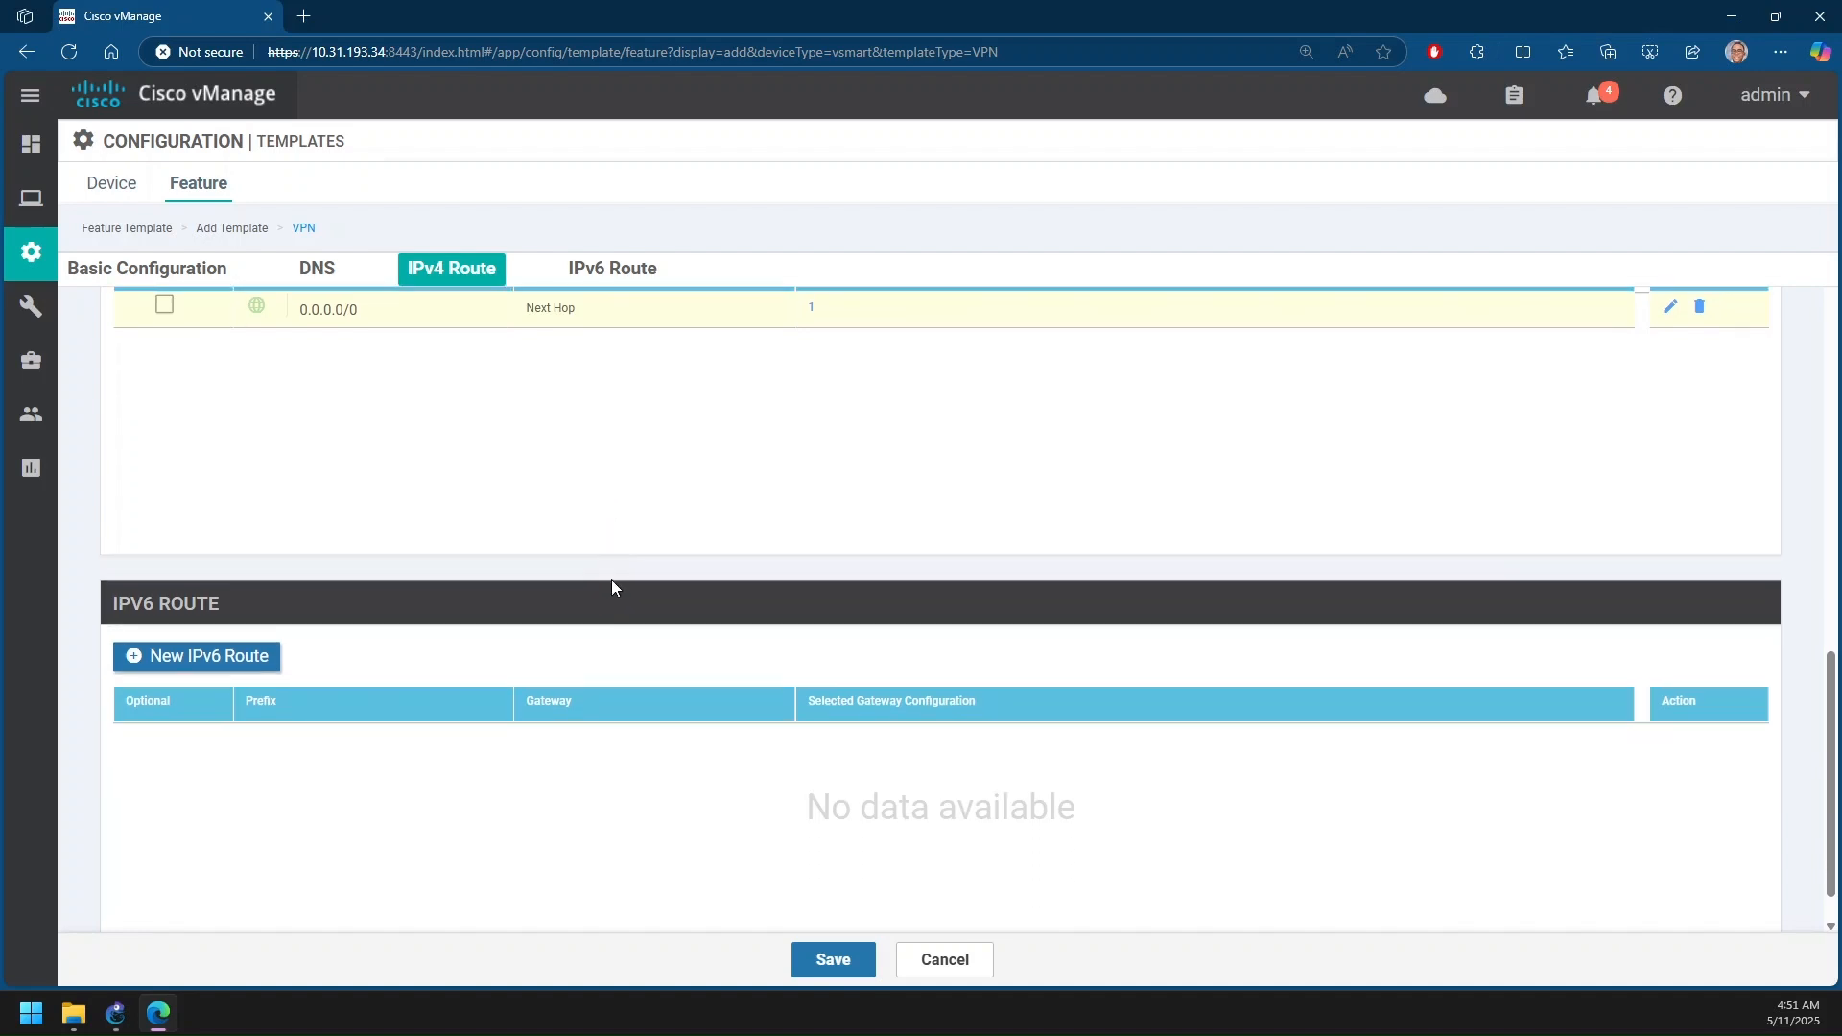
{"action": "scroll", "coordinate": [612, 581], "scroll_direction": "down", "scroll_amount": 1}
{"action": "scroll", "coordinate": [642, 725], "scroll_direction": "up", "scroll_amount": 5}
{"action": "scroll", "coordinate": [691, 777], "scroll_direction": "up", "scroll_amount": 4}
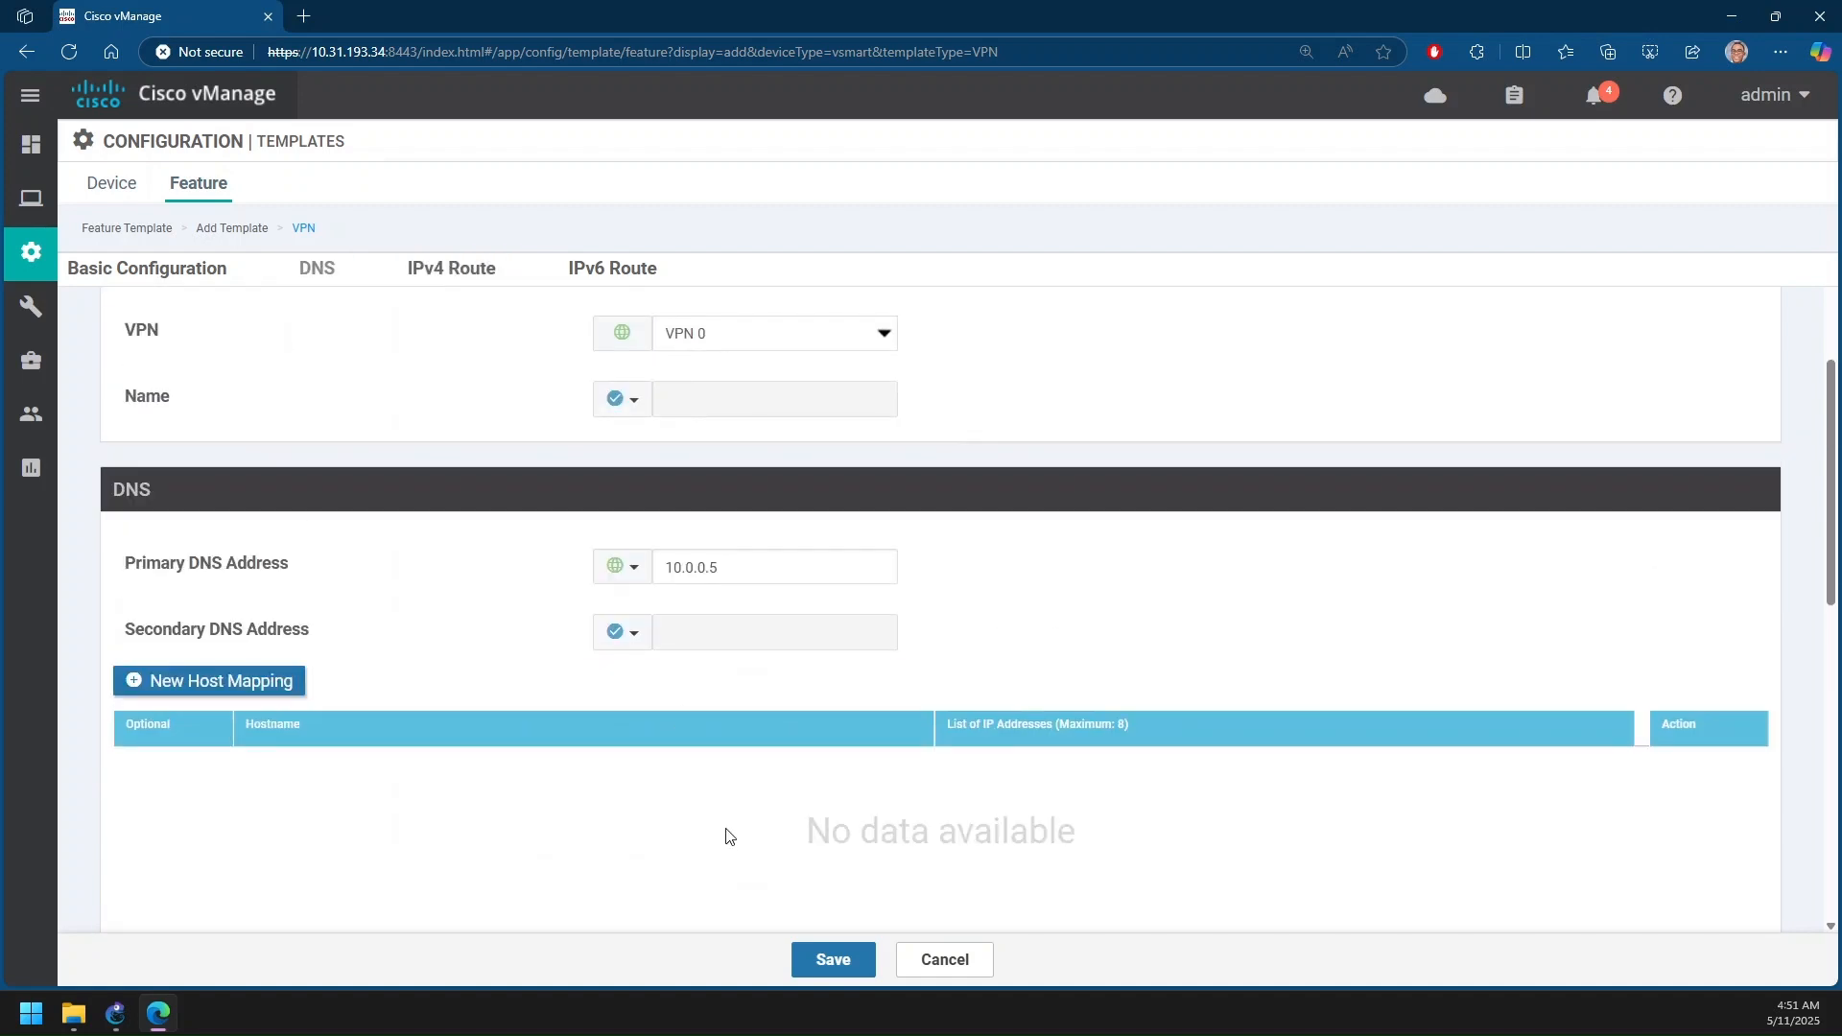
{"action": "left_click", "coordinate": [811, 957]}
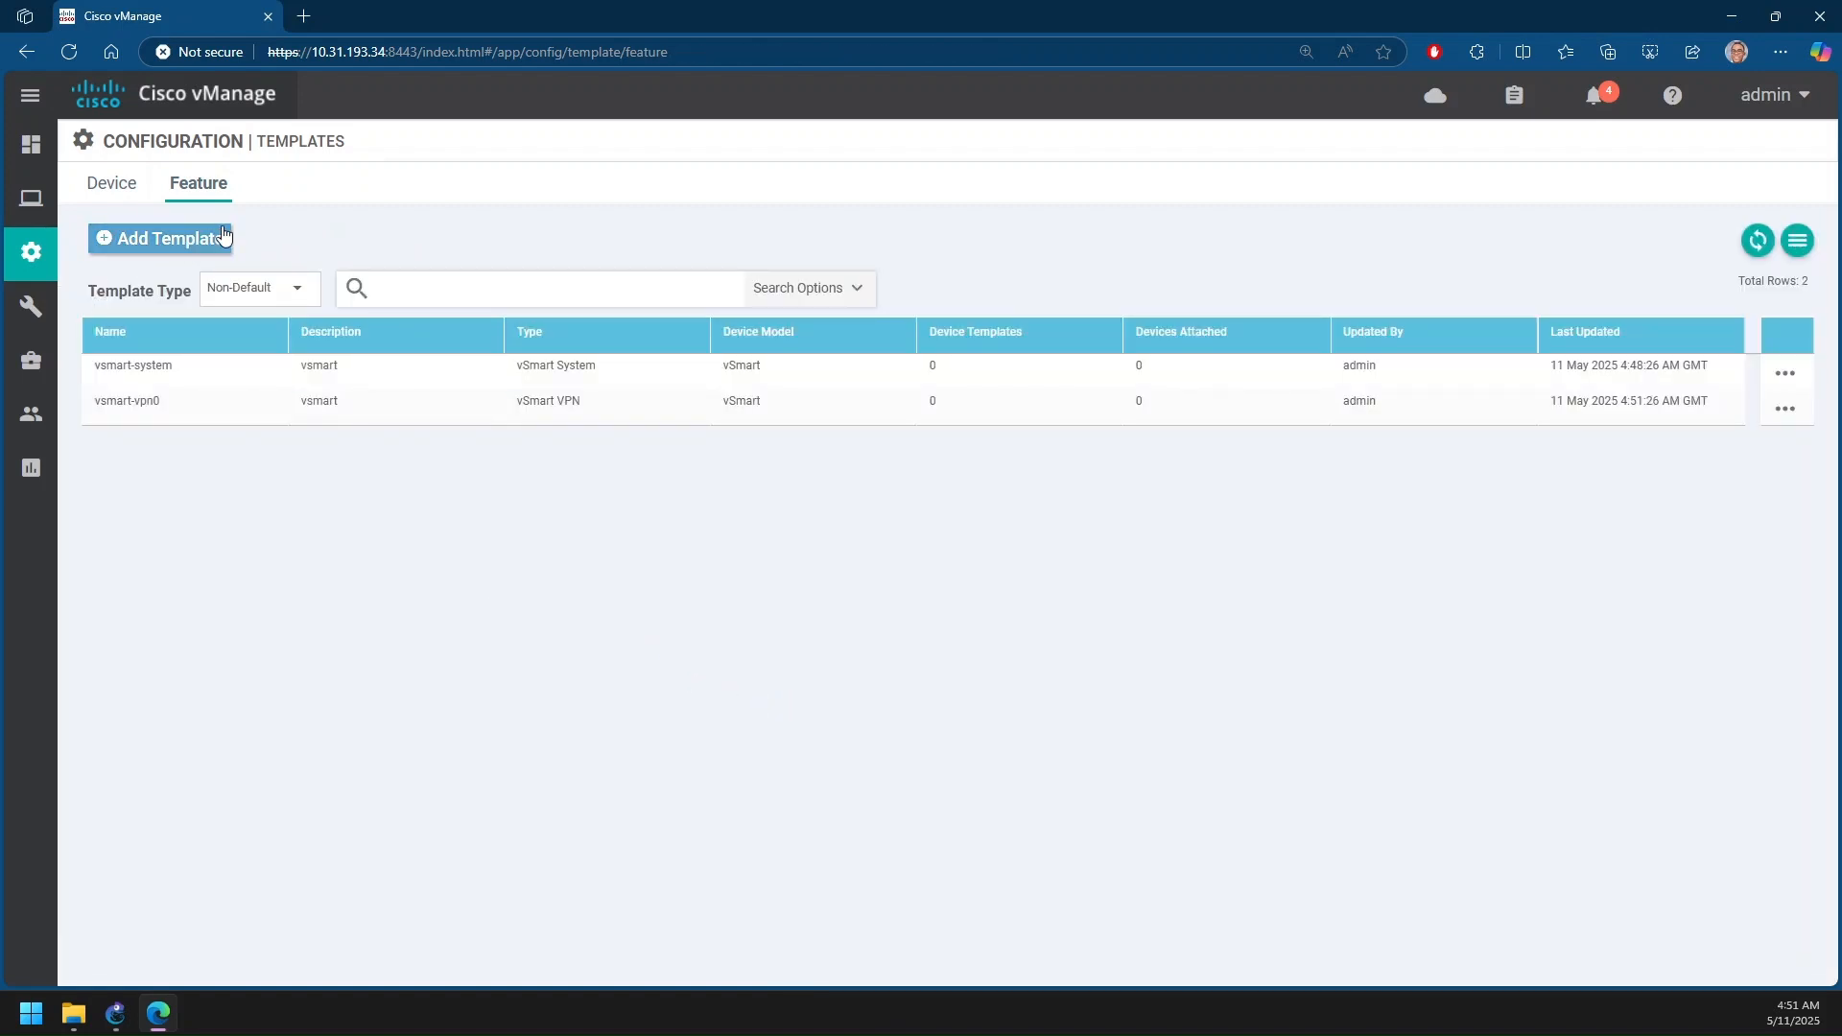
Start another feature template, search the device models for vsmart and select vSmart
{"action": "left_click", "coordinate": [223, 236]}
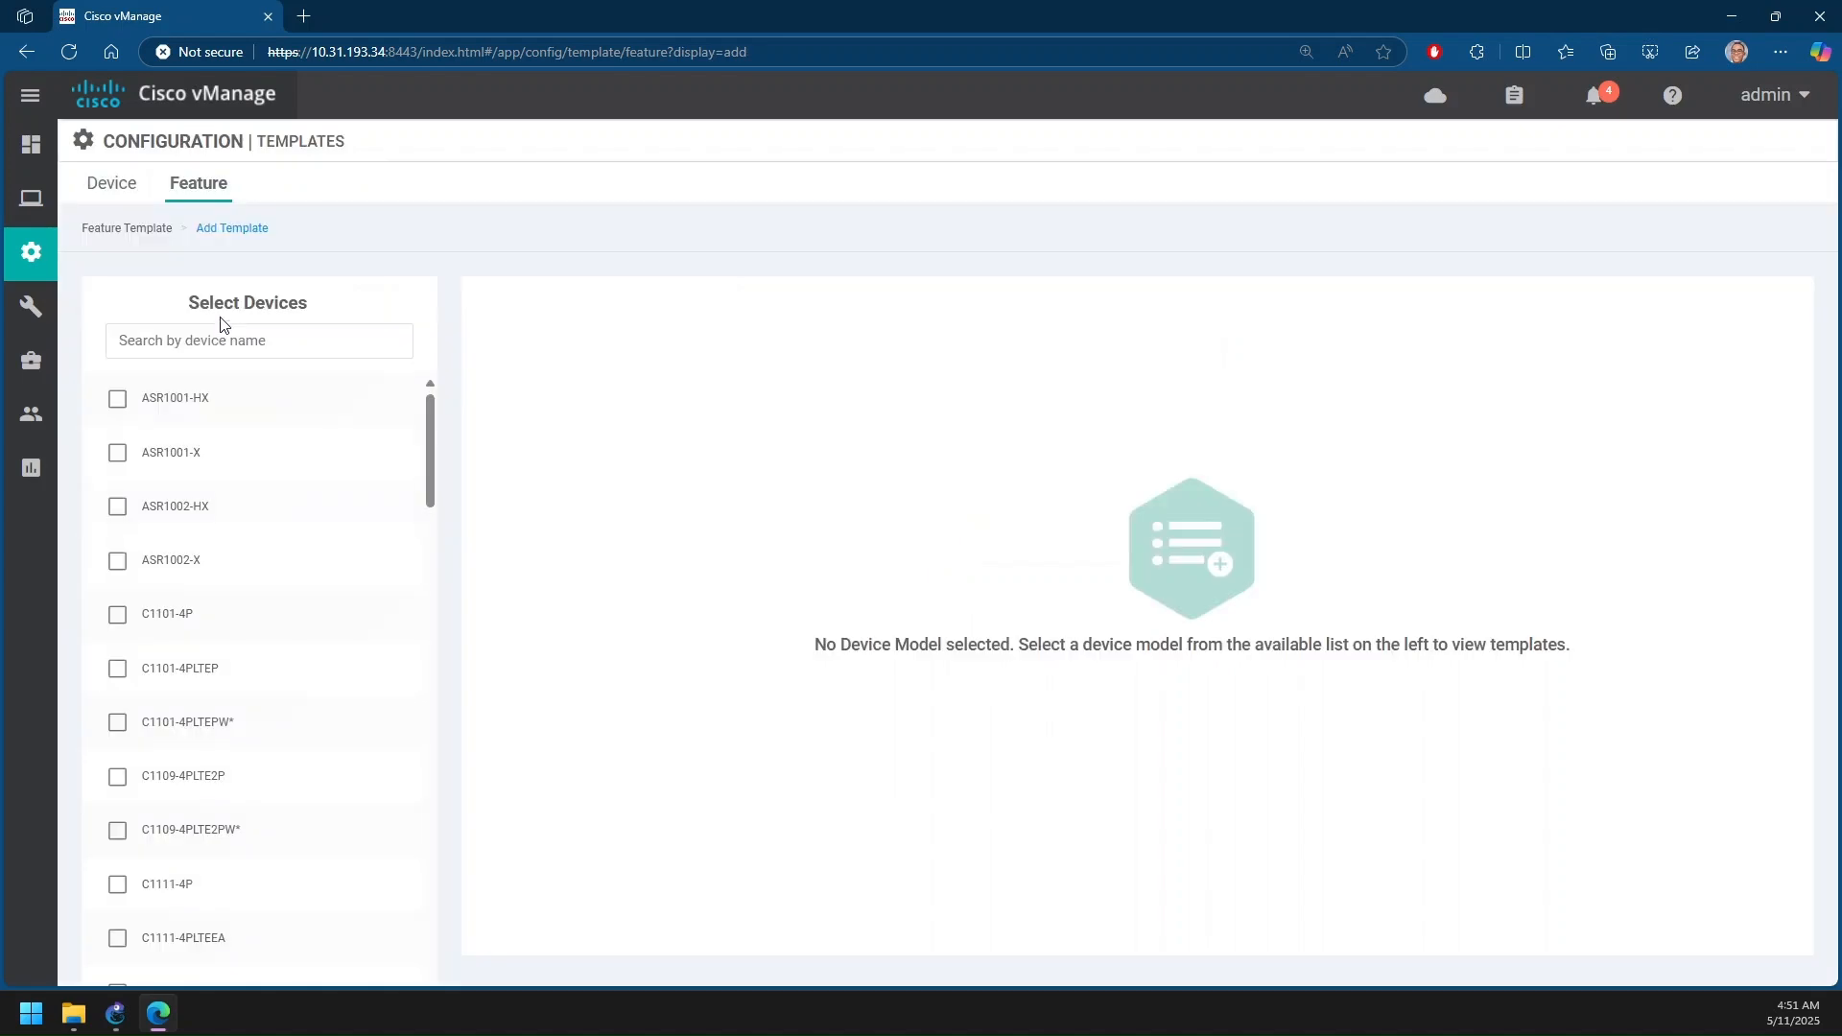
{"action": "left_click", "coordinate": [218, 340]}
{"action": "type", "text": "smart"}
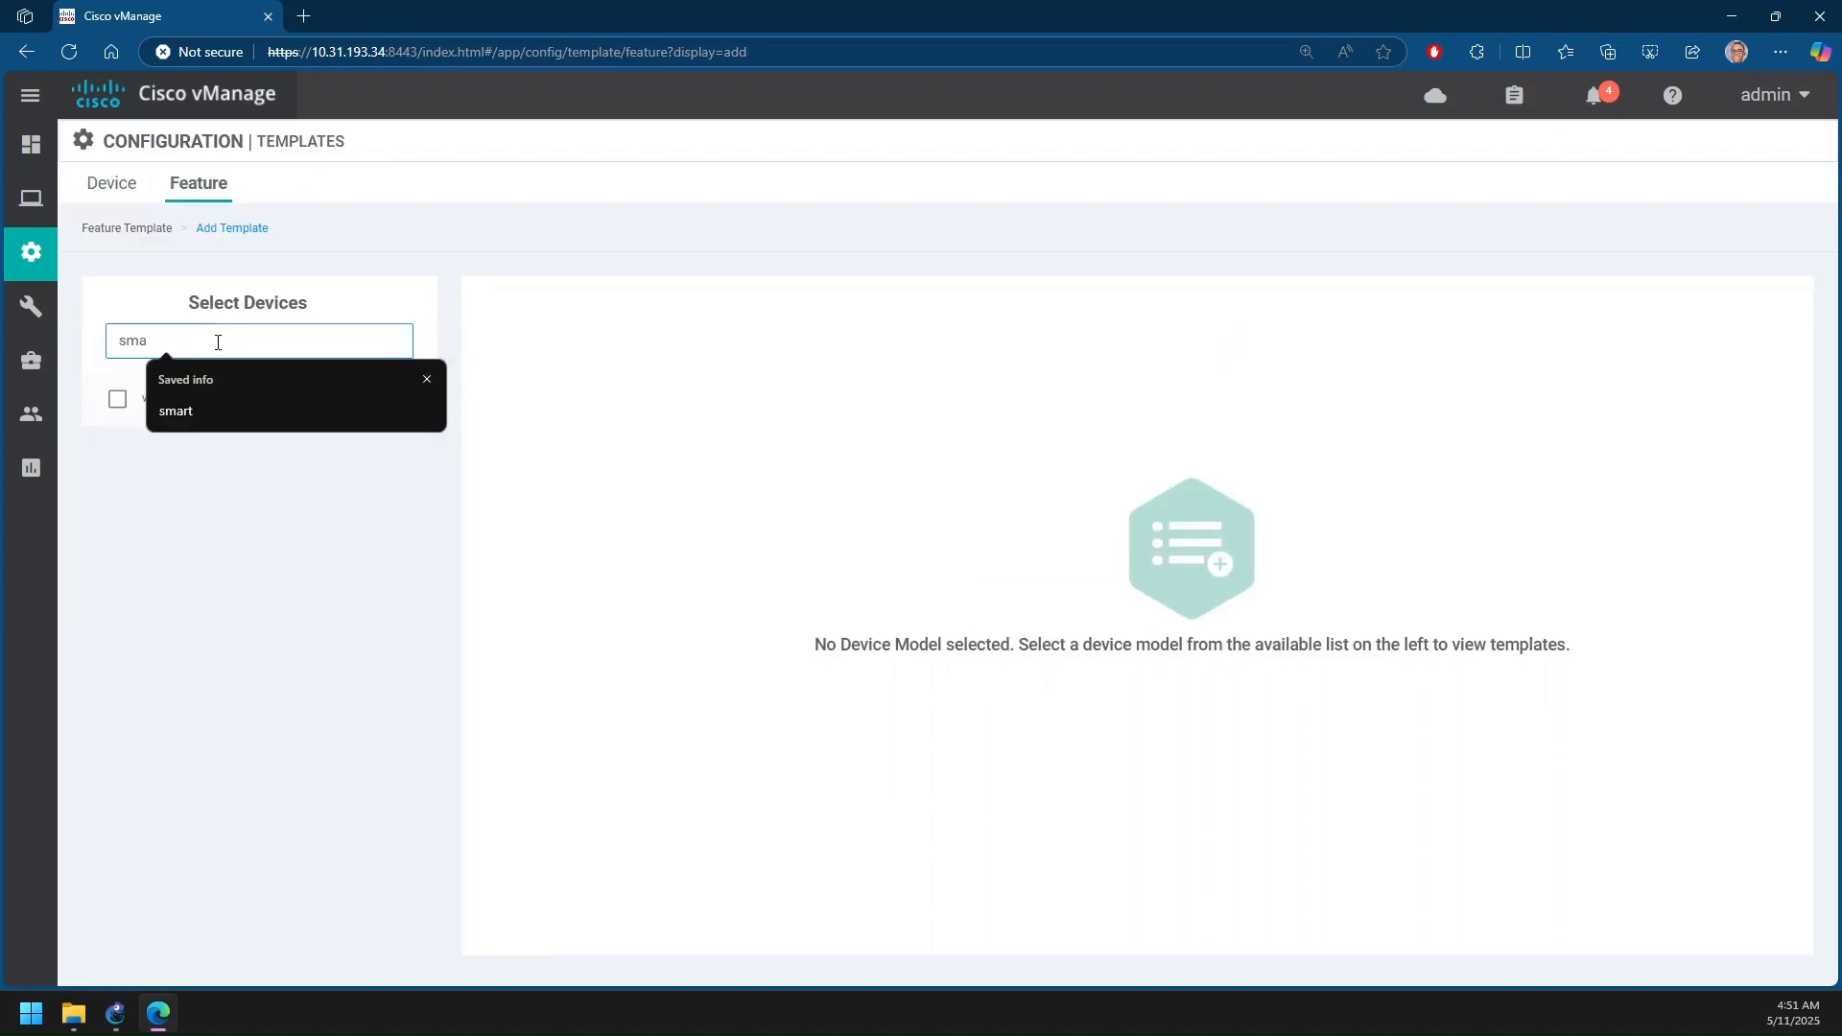
{"action": "key", "text": "BackSpace"}
{"action": "key", "text": "BackSpace"}
{"action": "key", "text": "BackSpace"}
{"action": "key", "text": "BackSpace"}
{"action": "key", "text": "BackSpace"}
{"action": "type", "text": "sm"}
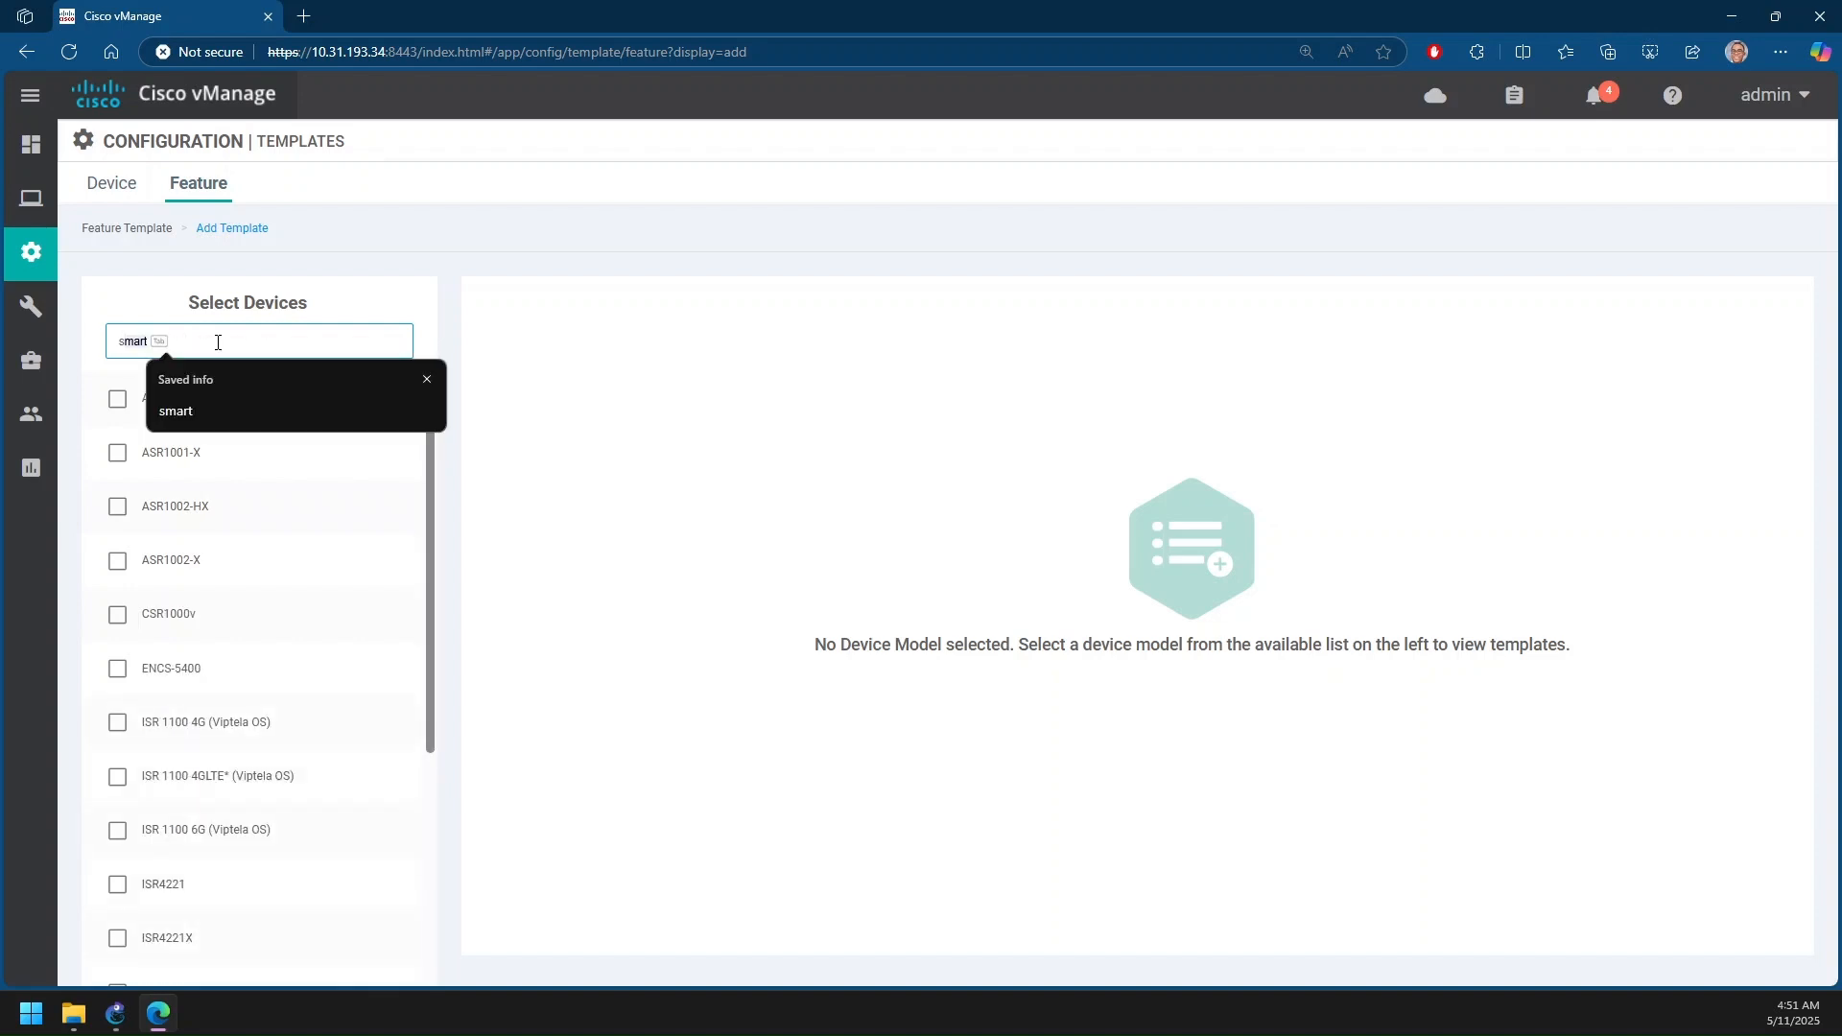
{"action": "type", "text": "smart"}
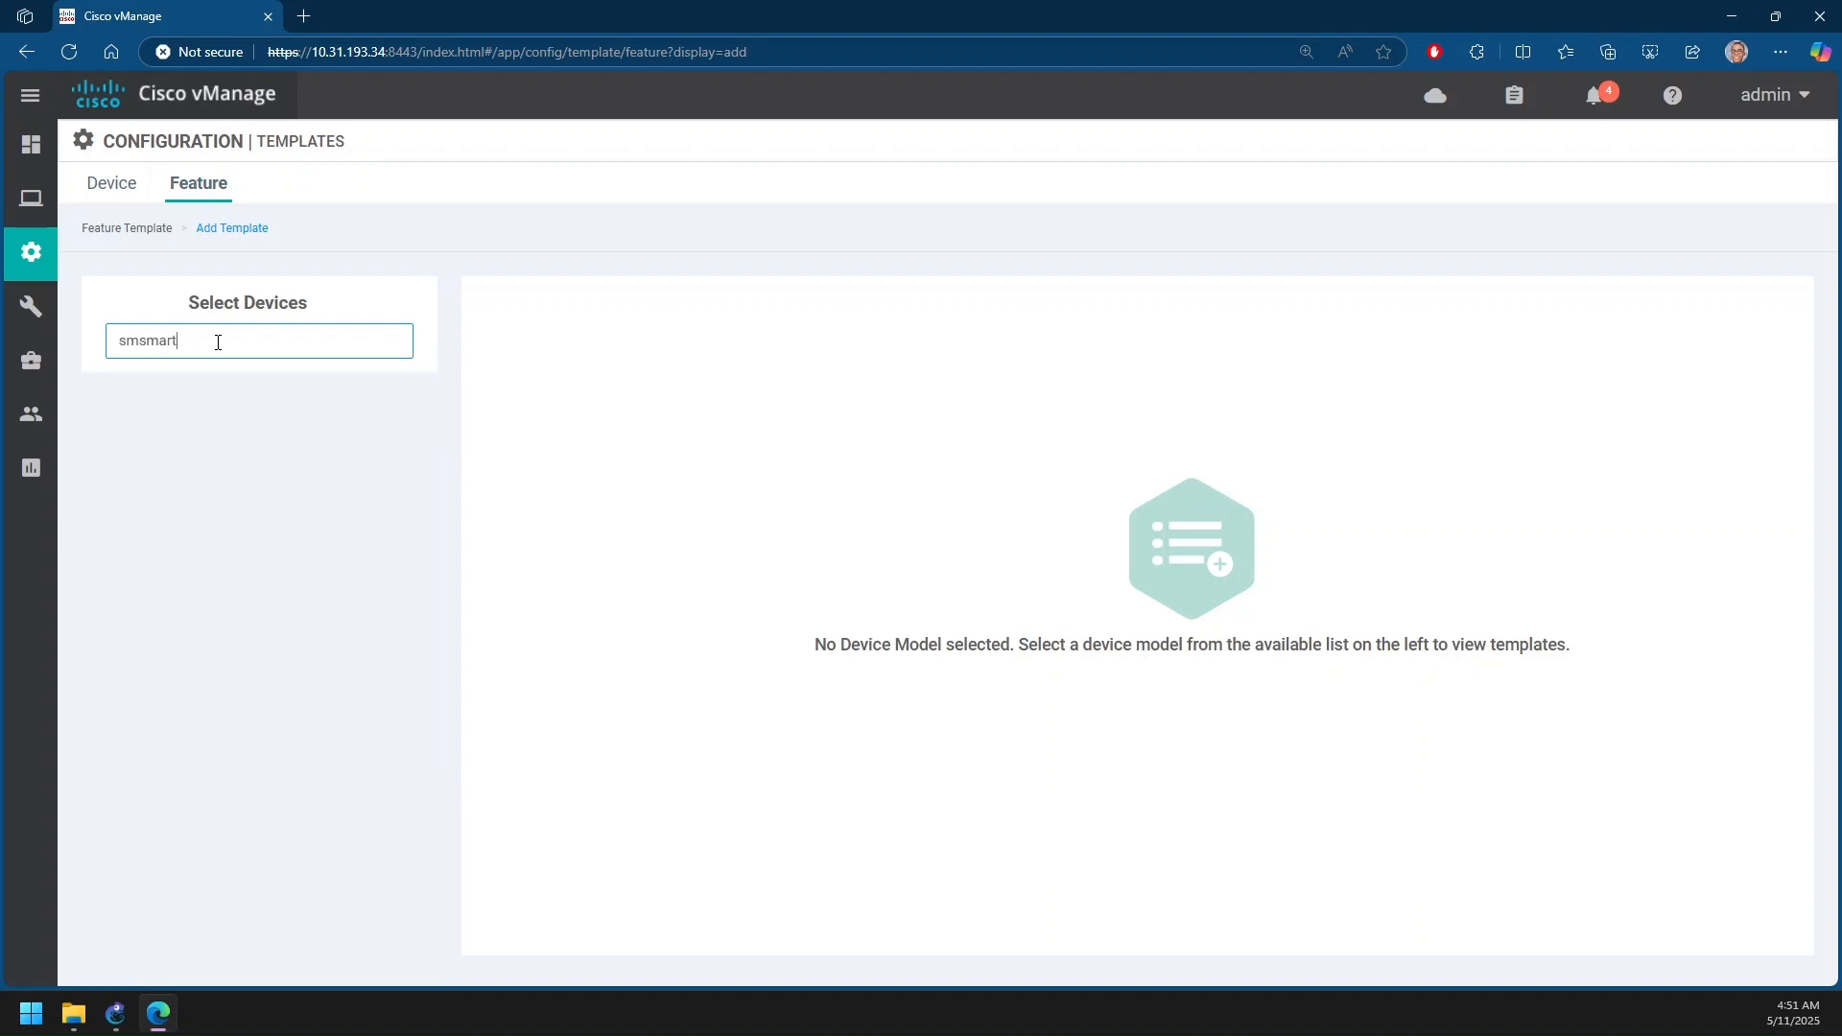
{"action": "key", "text": "BackSpace"}
{"action": "key", "text": "BackSpace"}
{"action": "key", "text": "BackSpace"}
{"action": "key", "text": "BackSpace"}
{"action": "key", "text": "BackSpace"}
{"action": "key", "text": "BackSpace"}
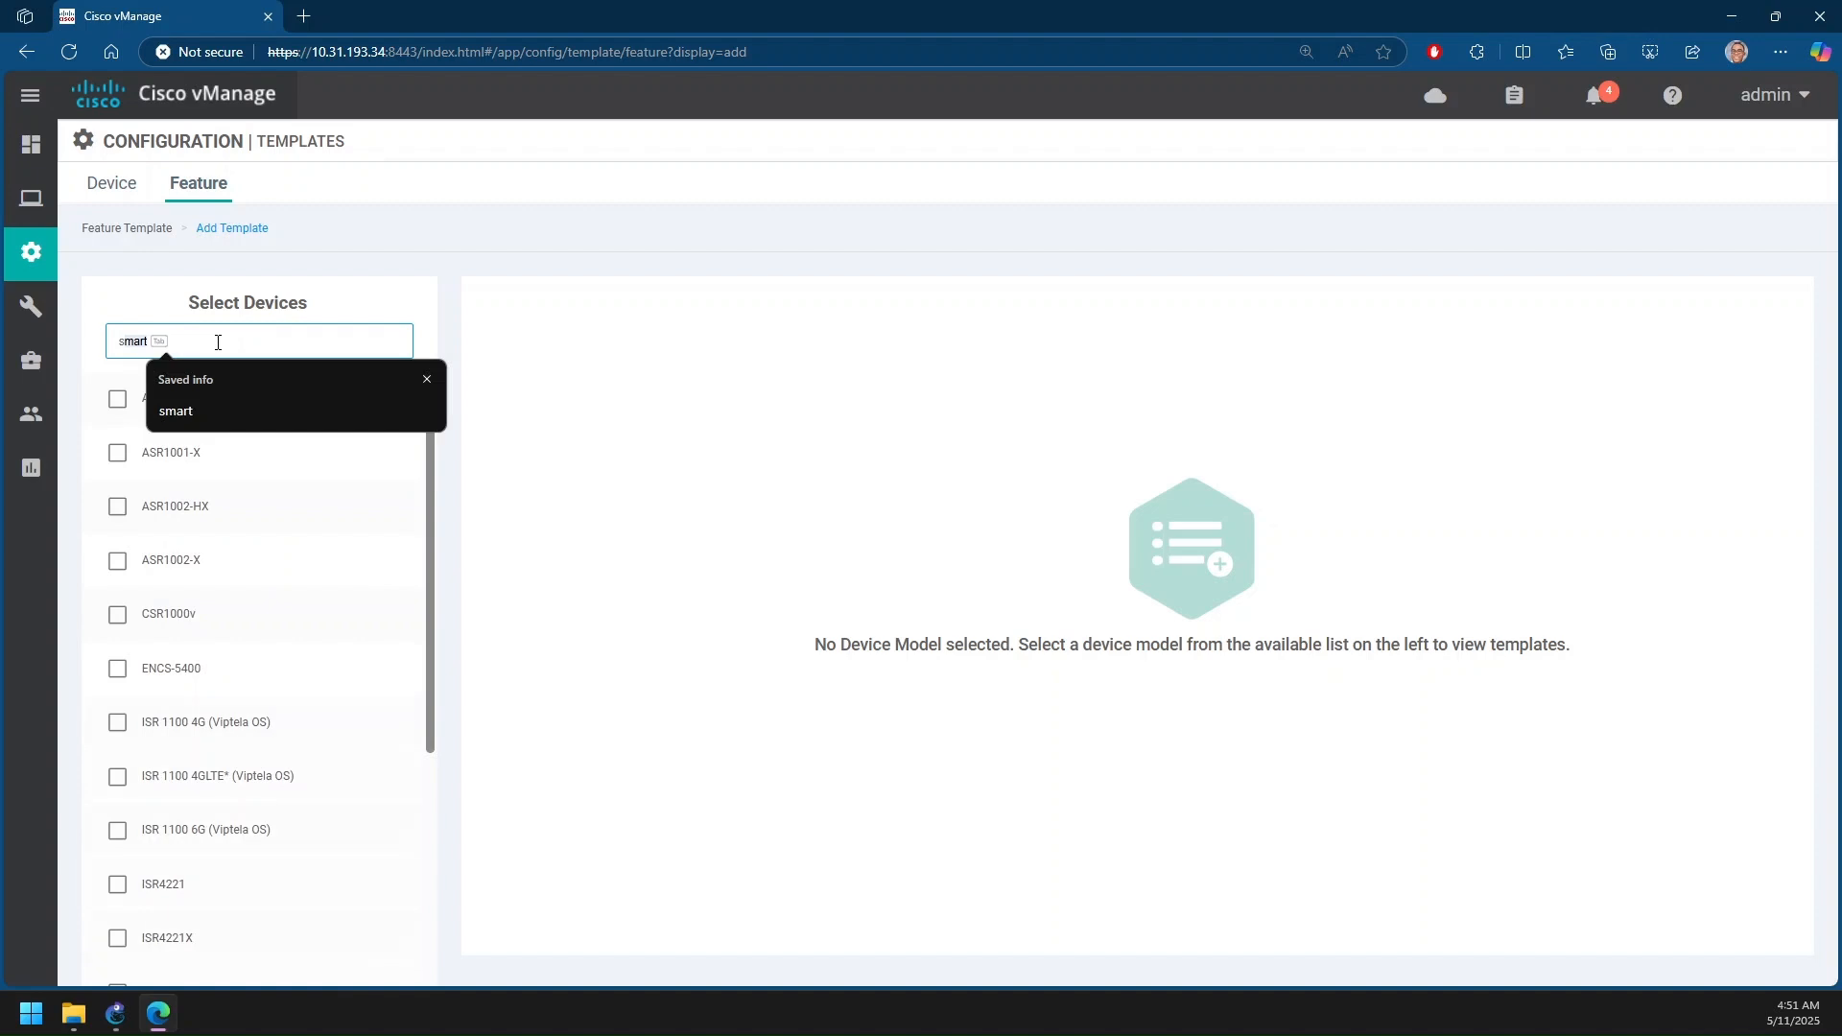
{"action": "type", "text": "vsmart"}
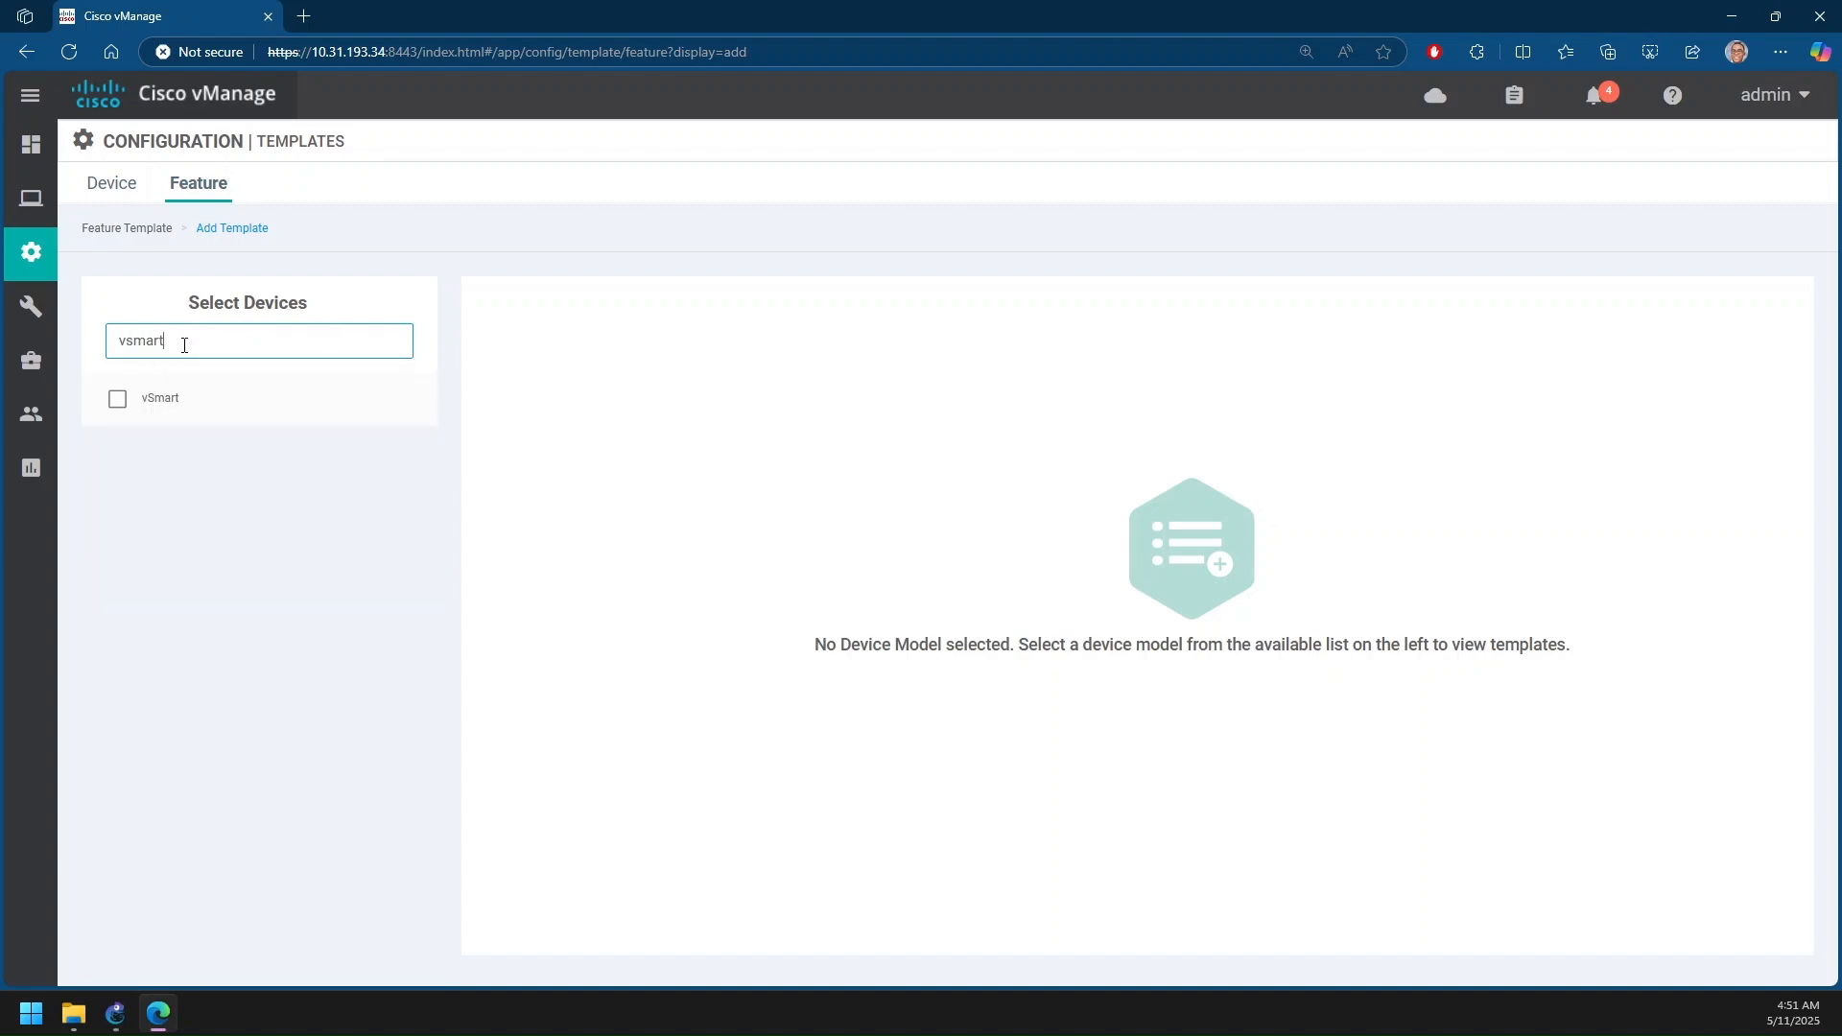
{"action": "left_click", "coordinate": [180, 403]}
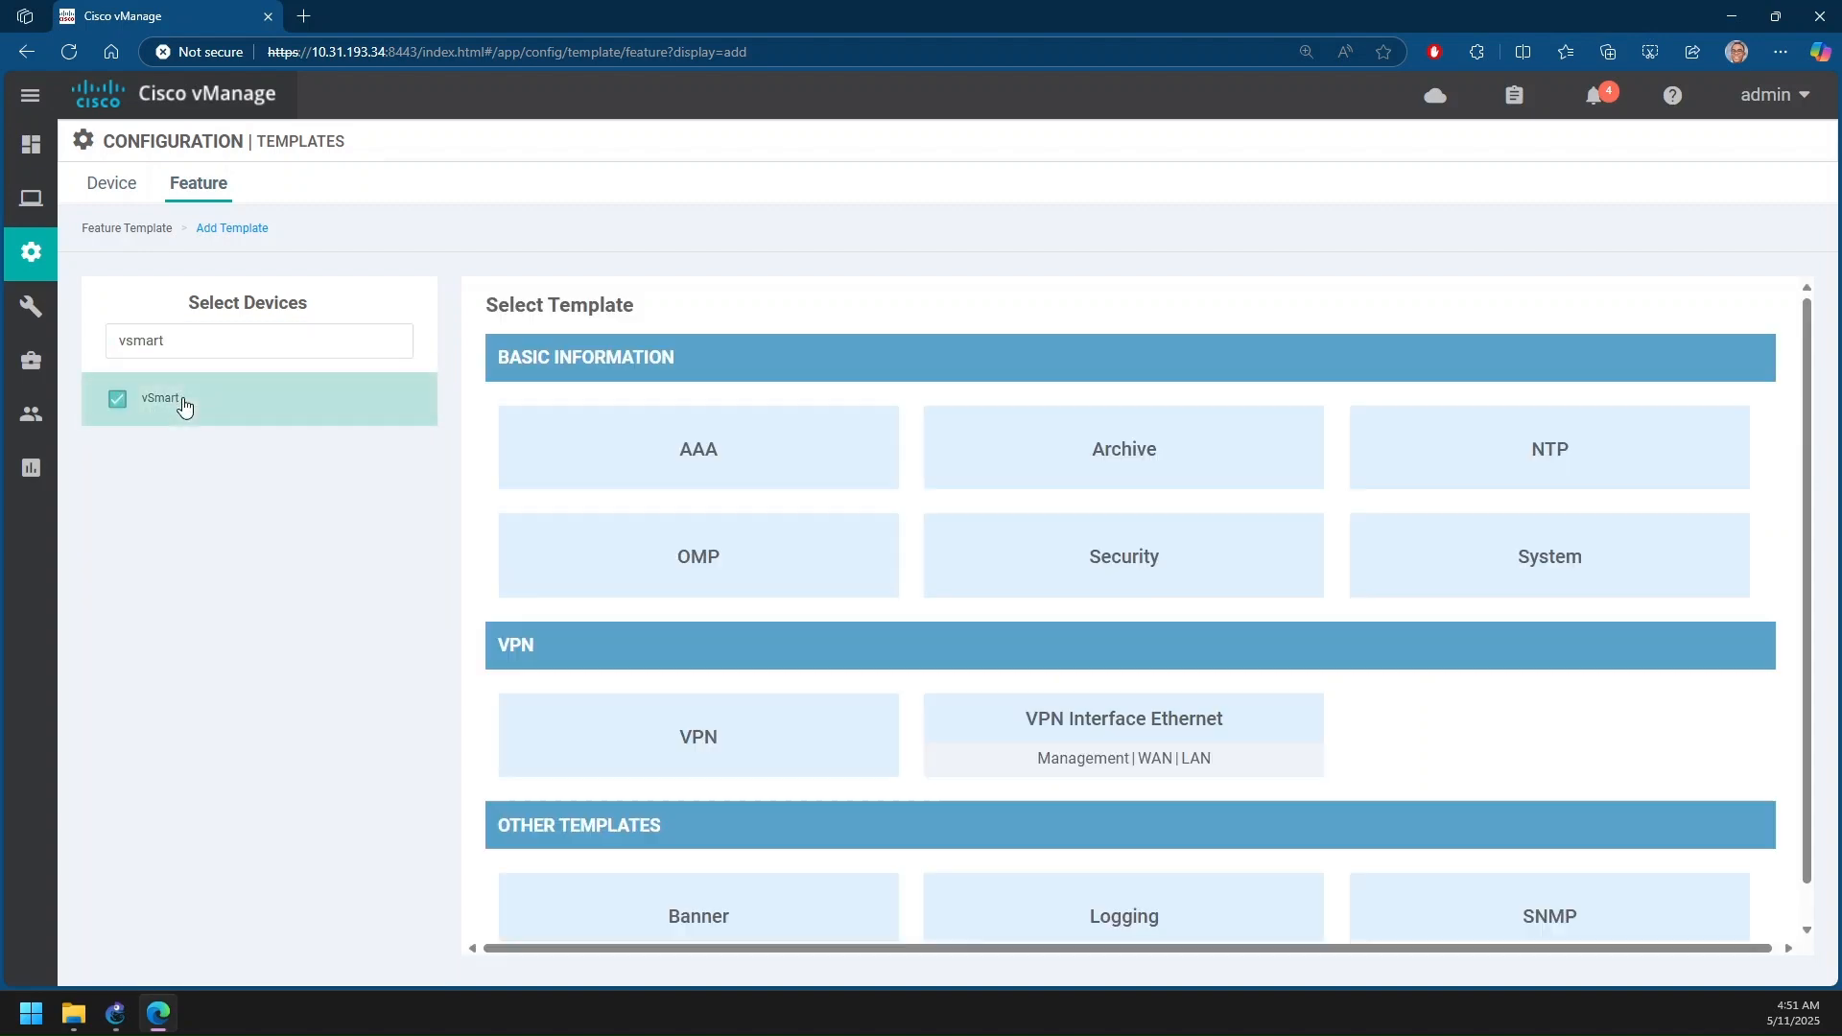
Choose the VPN Interface Ethernet template type and name the template vsmart-vpn0-interface
{"action": "scroll", "coordinate": [867, 490], "scroll_direction": "down", "scroll_amount": 1}
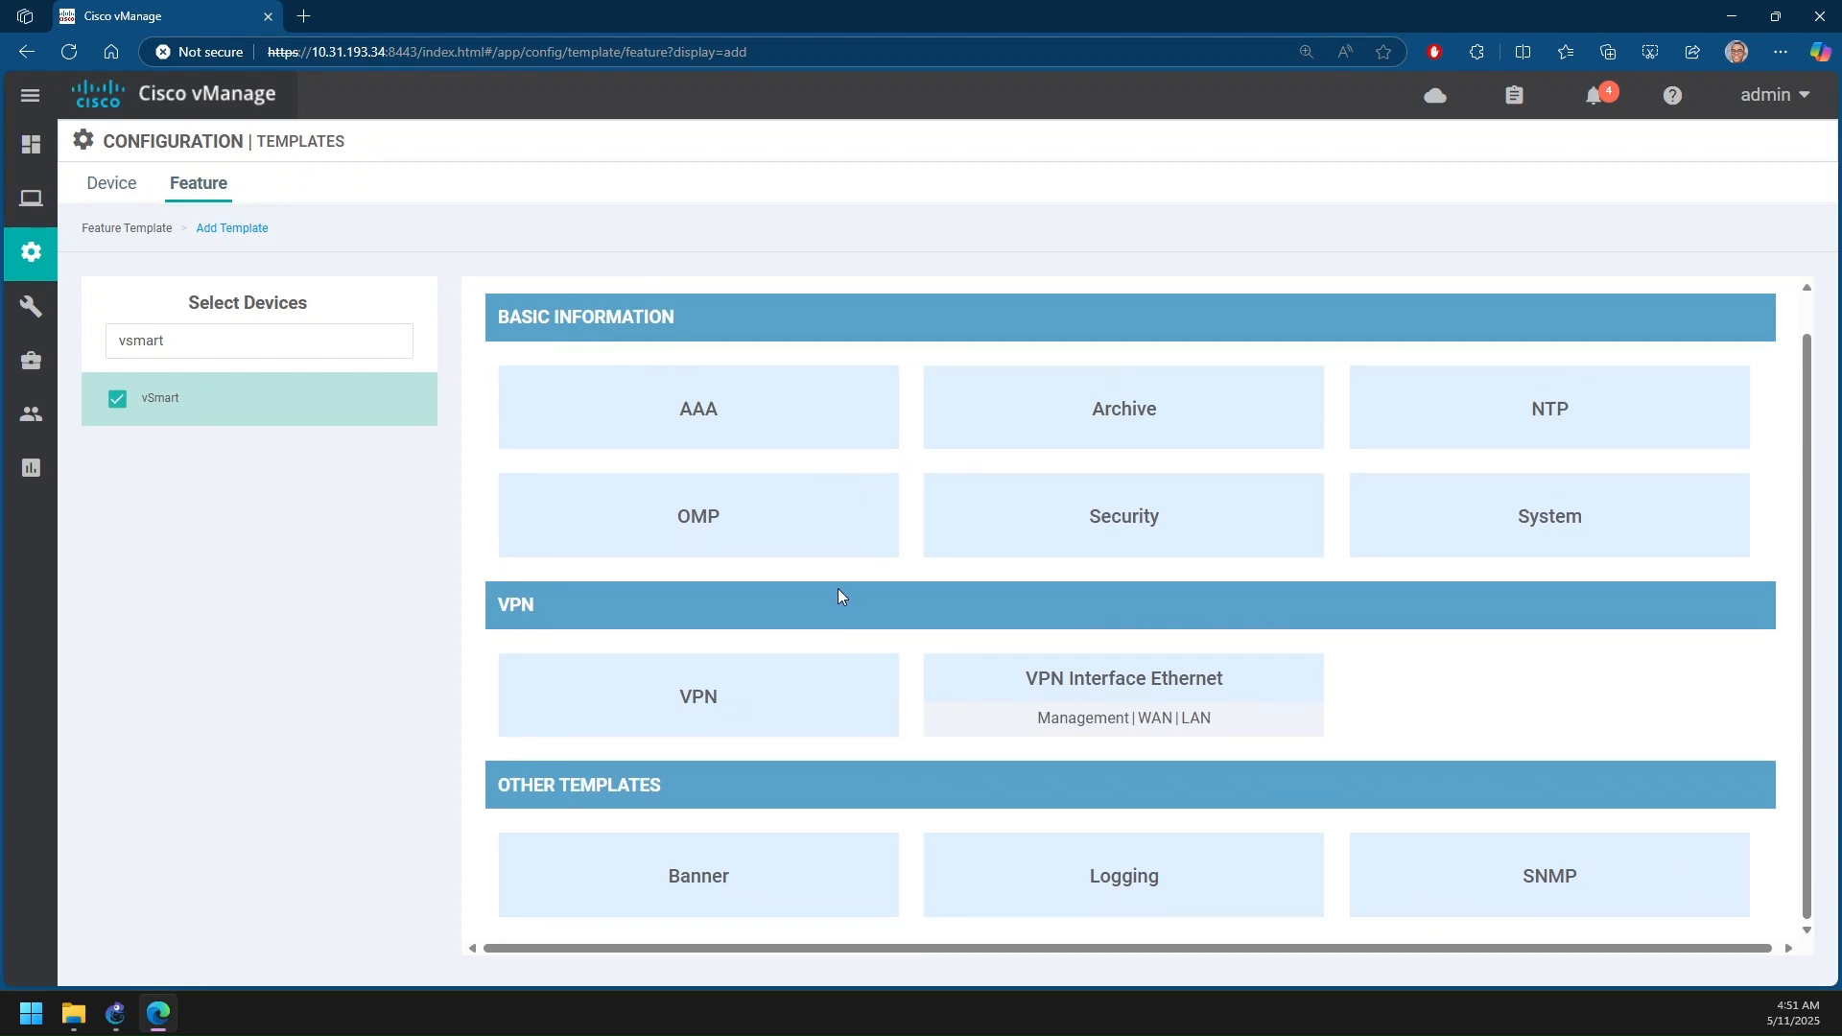
{"action": "left_click", "coordinate": [1065, 715]}
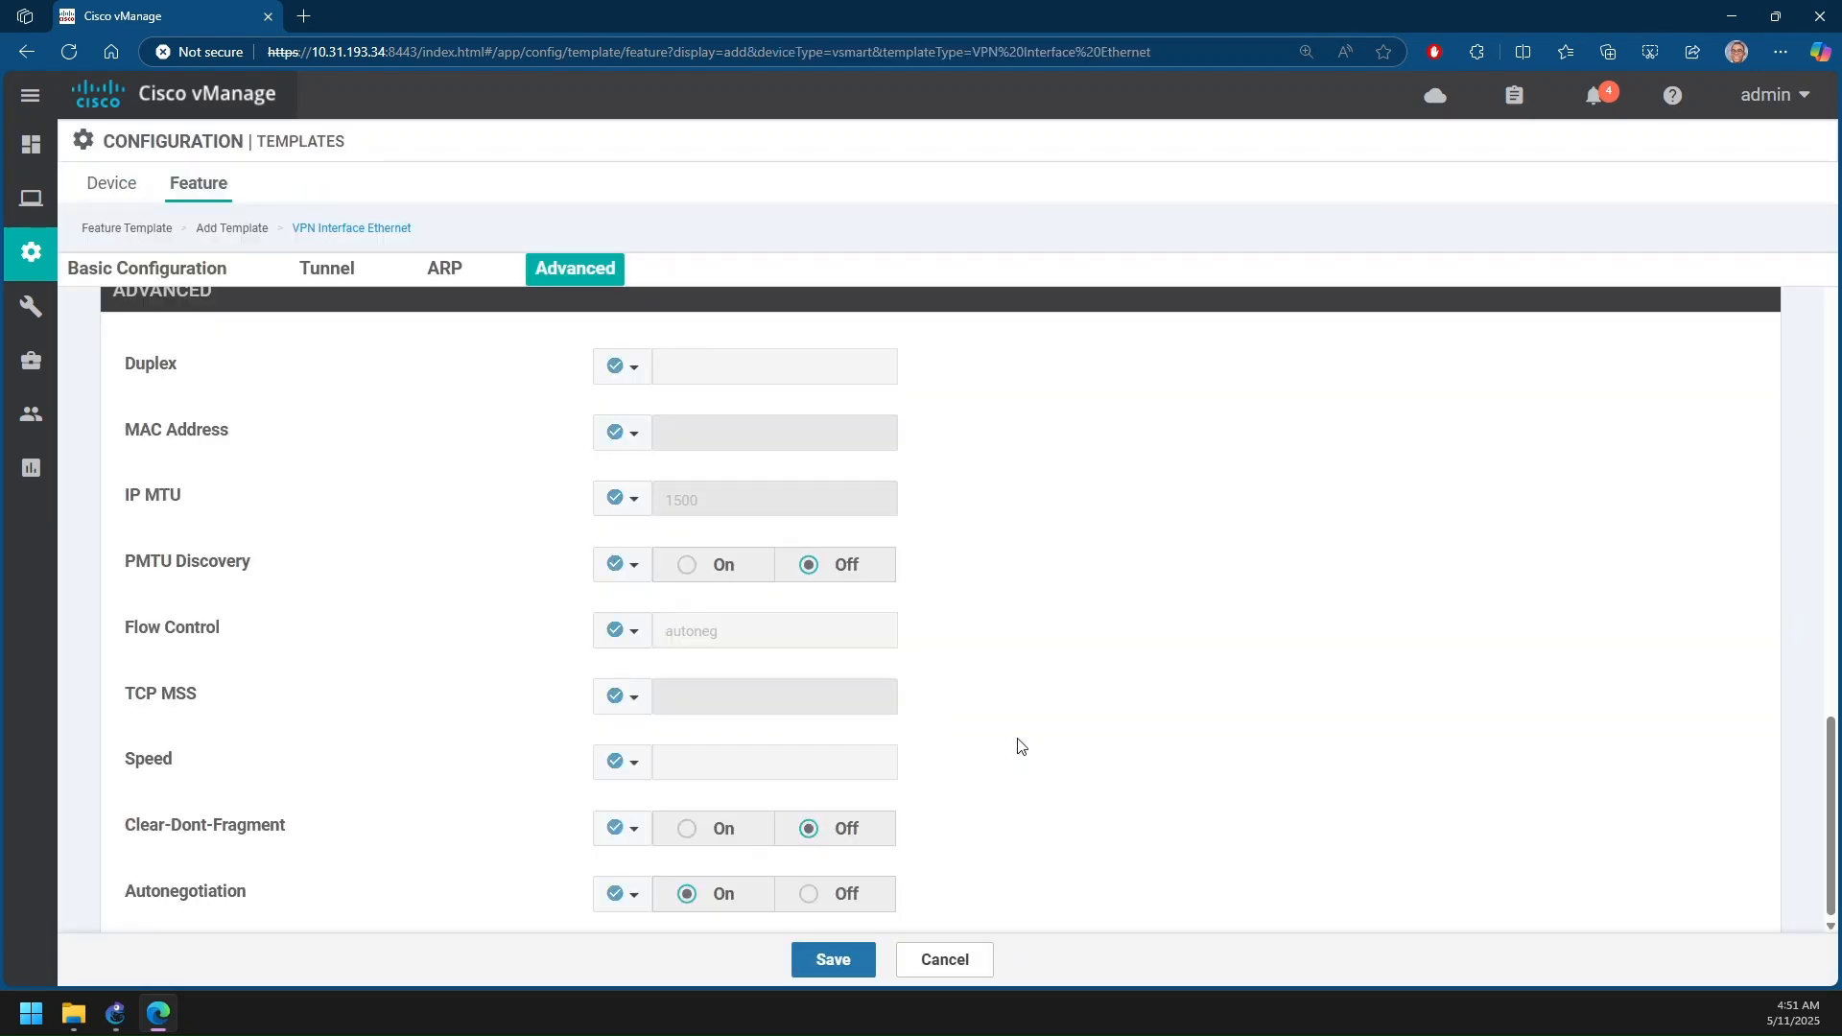
{"action": "left_click", "coordinate": [422, 355]}
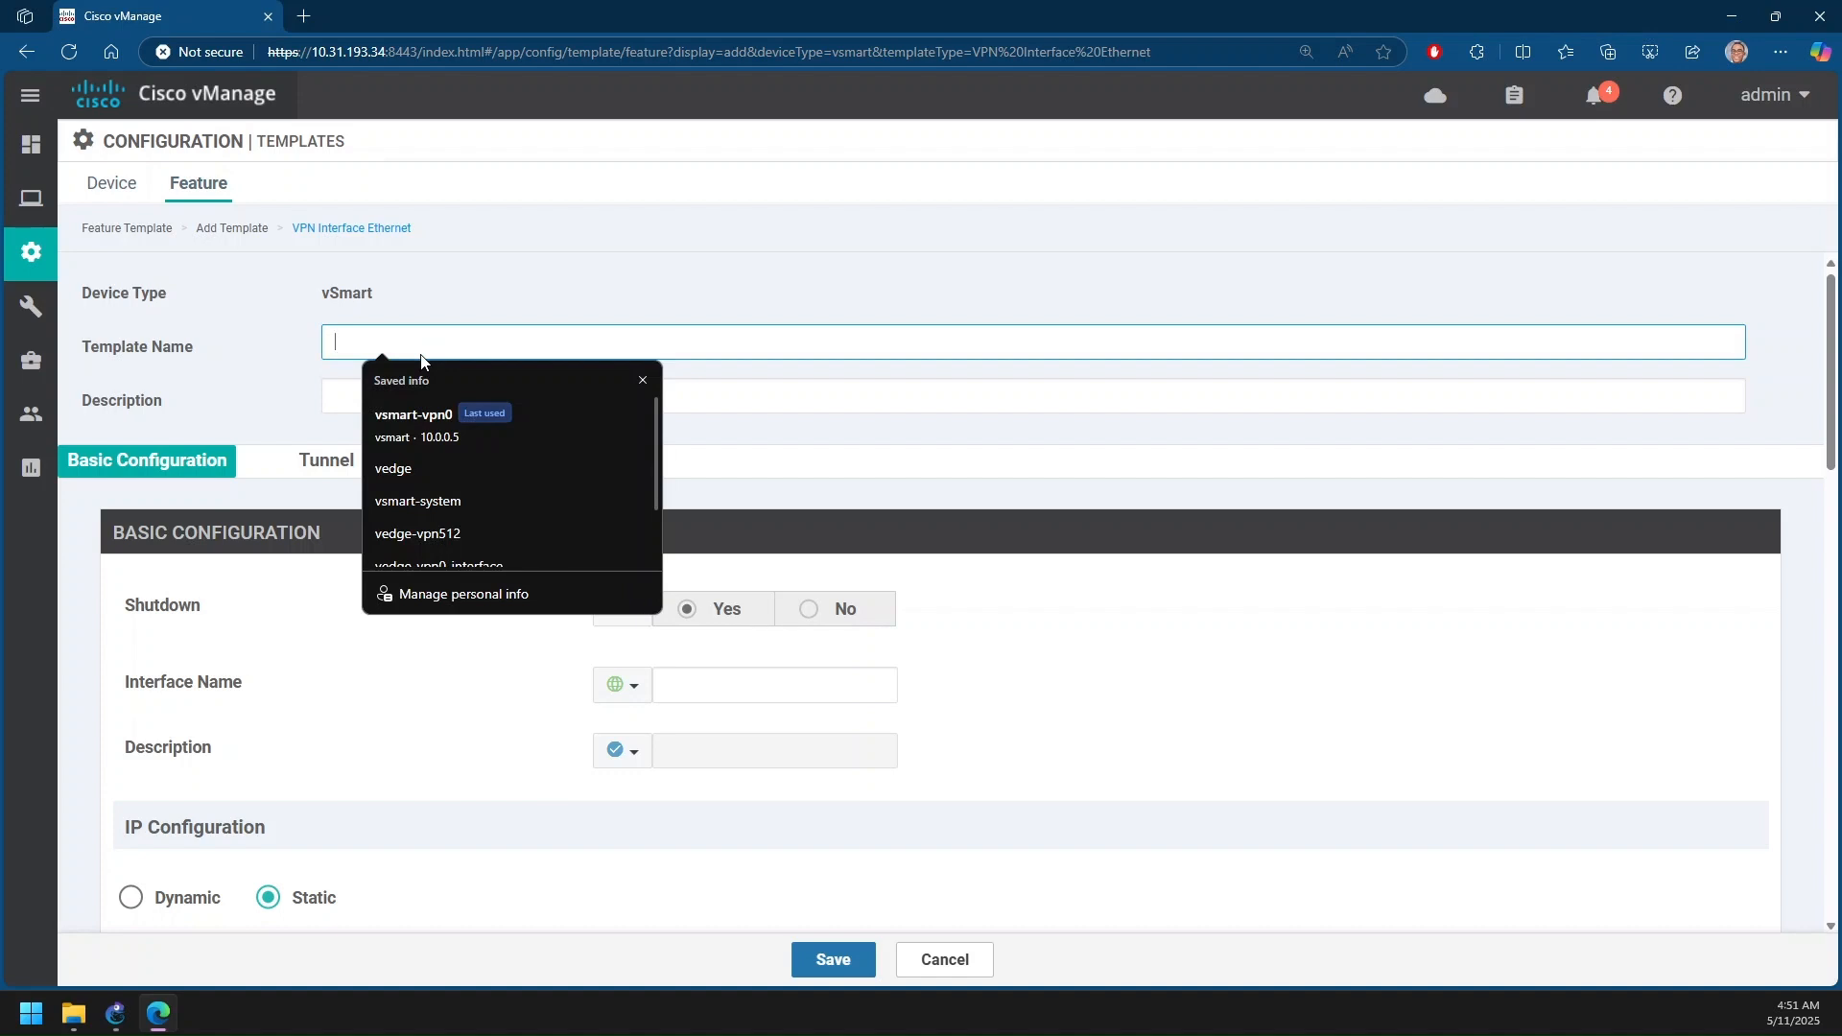
{"action": "type", "text": "vsmart"}
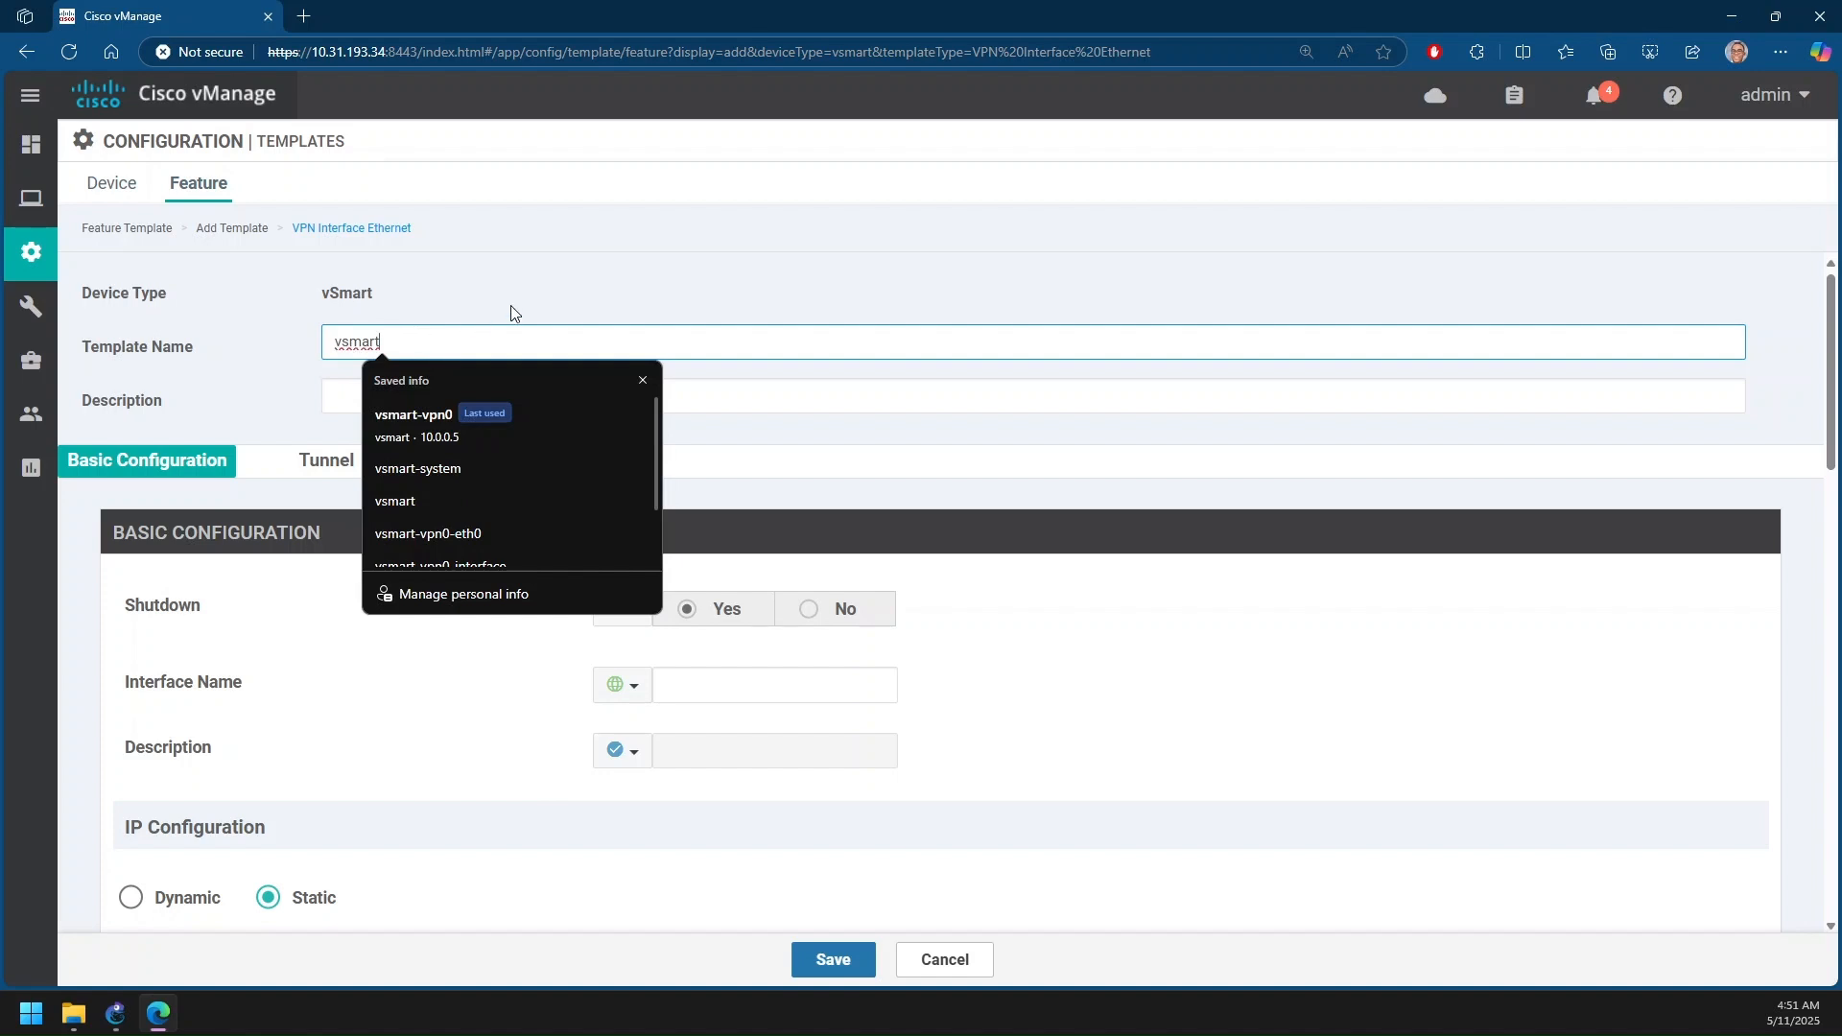
{"action": "left_click", "coordinate": [395, 385]}
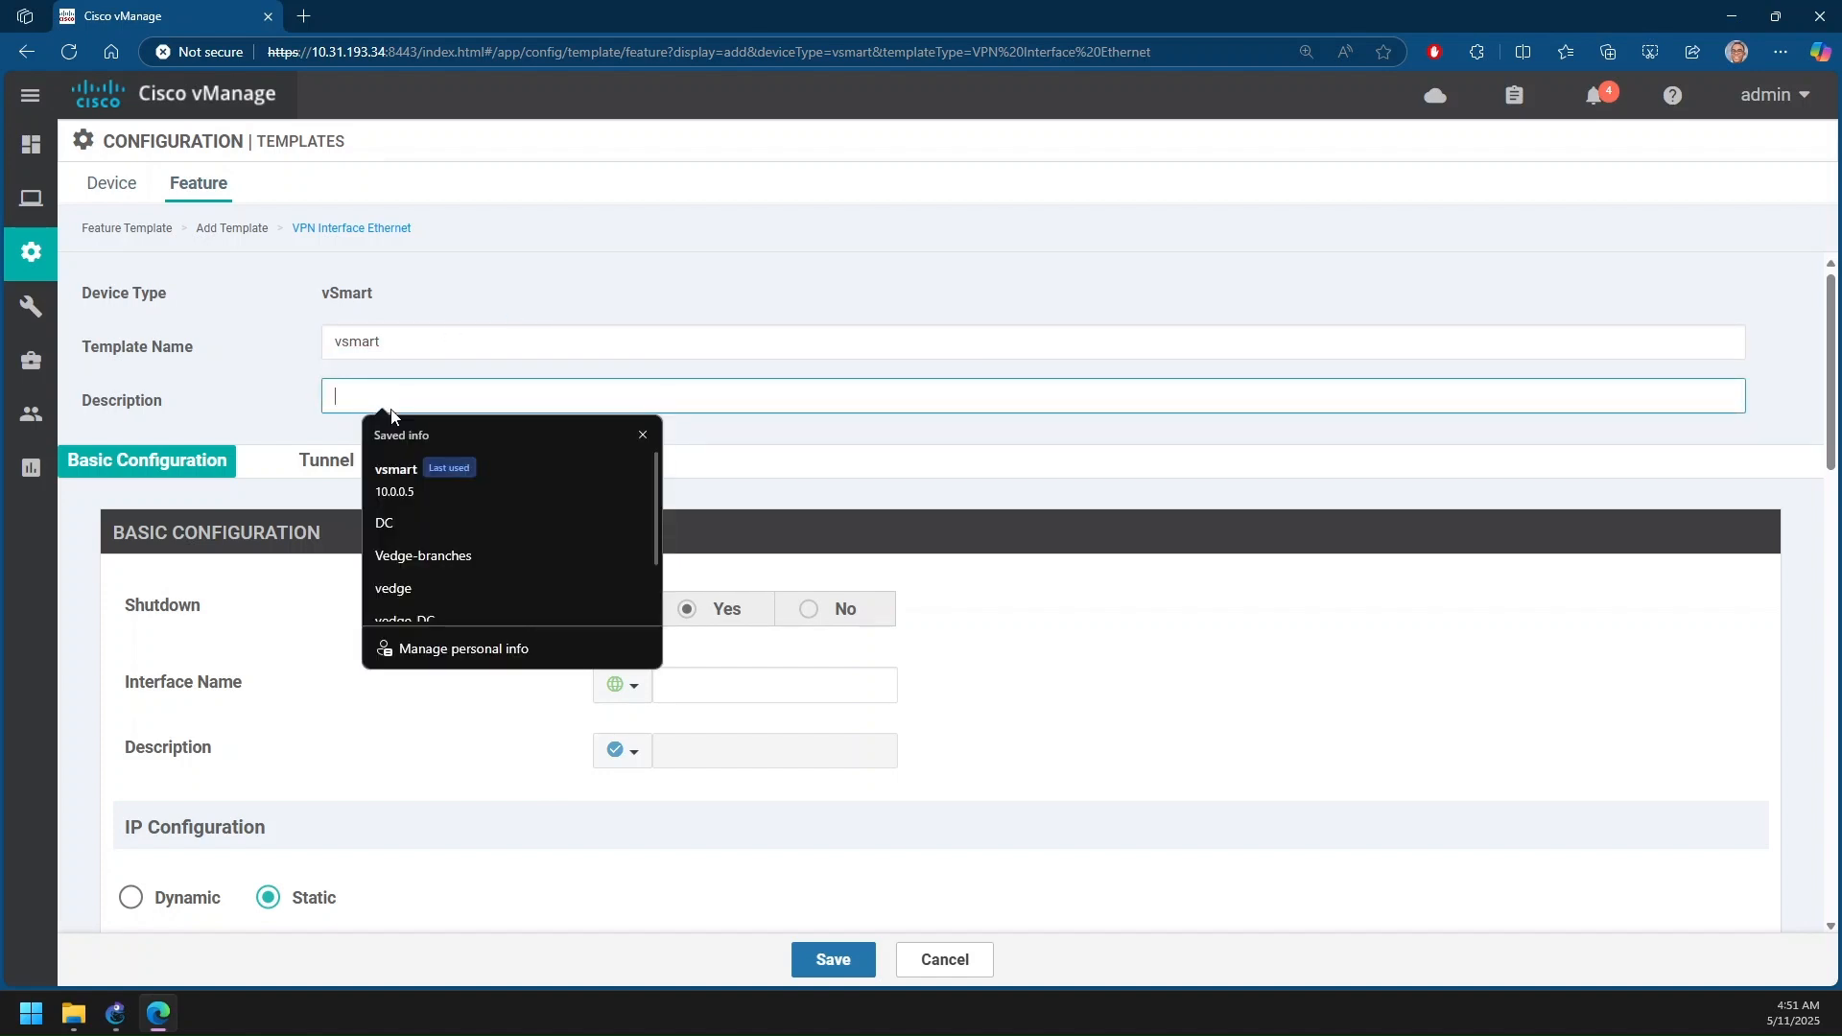
{"action": "left_click", "coordinate": [452, 353]}
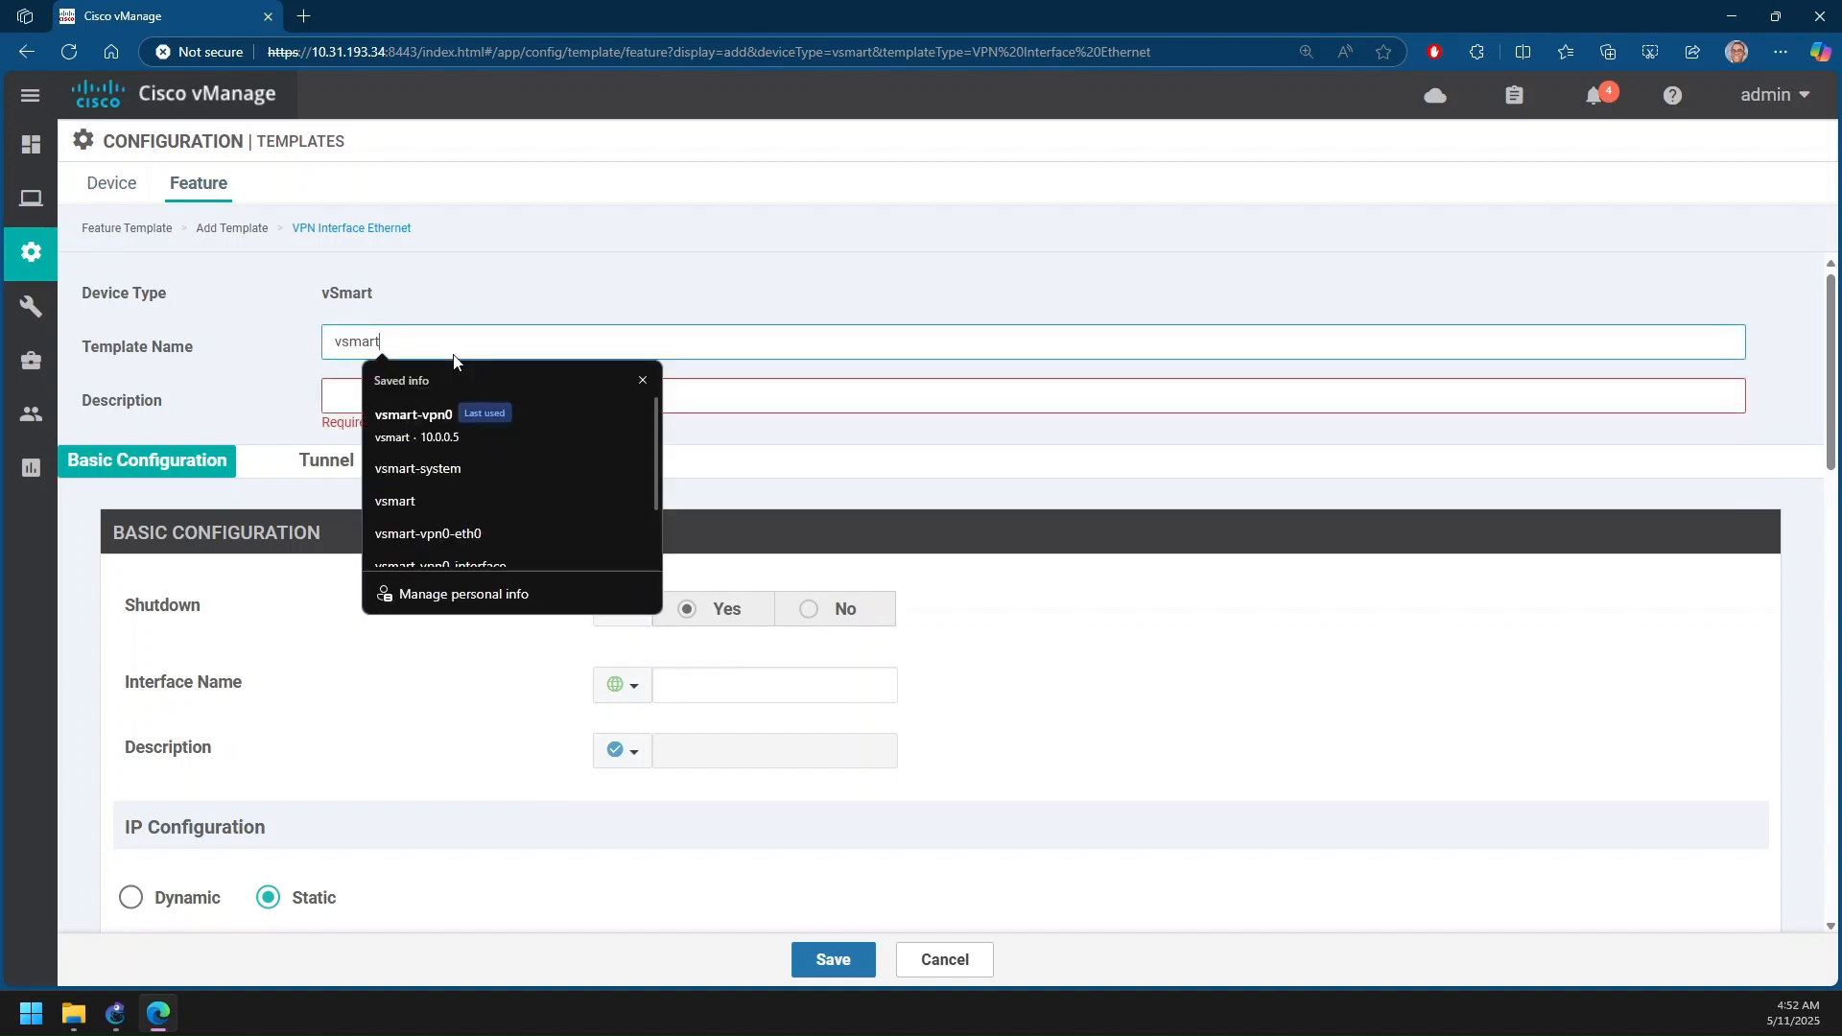
{"action": "type", "text": "-vpn0"}
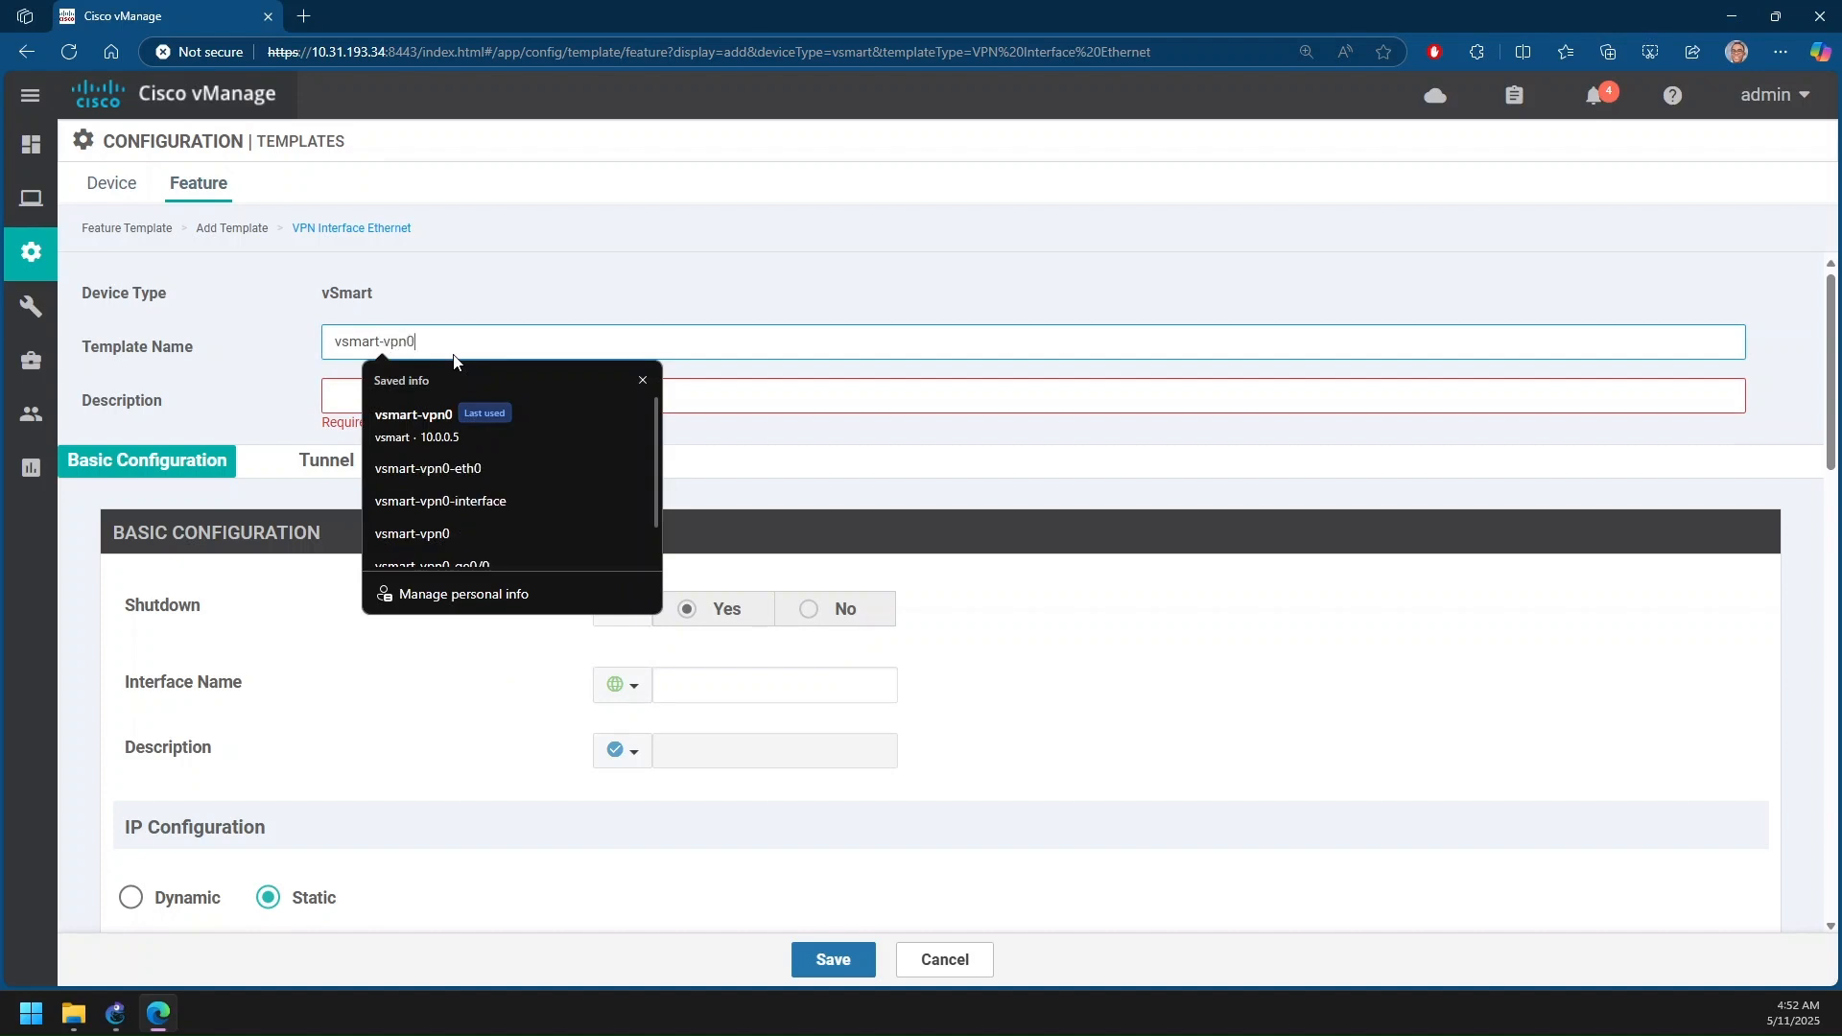
{"action": "type", "text": "-interface"}
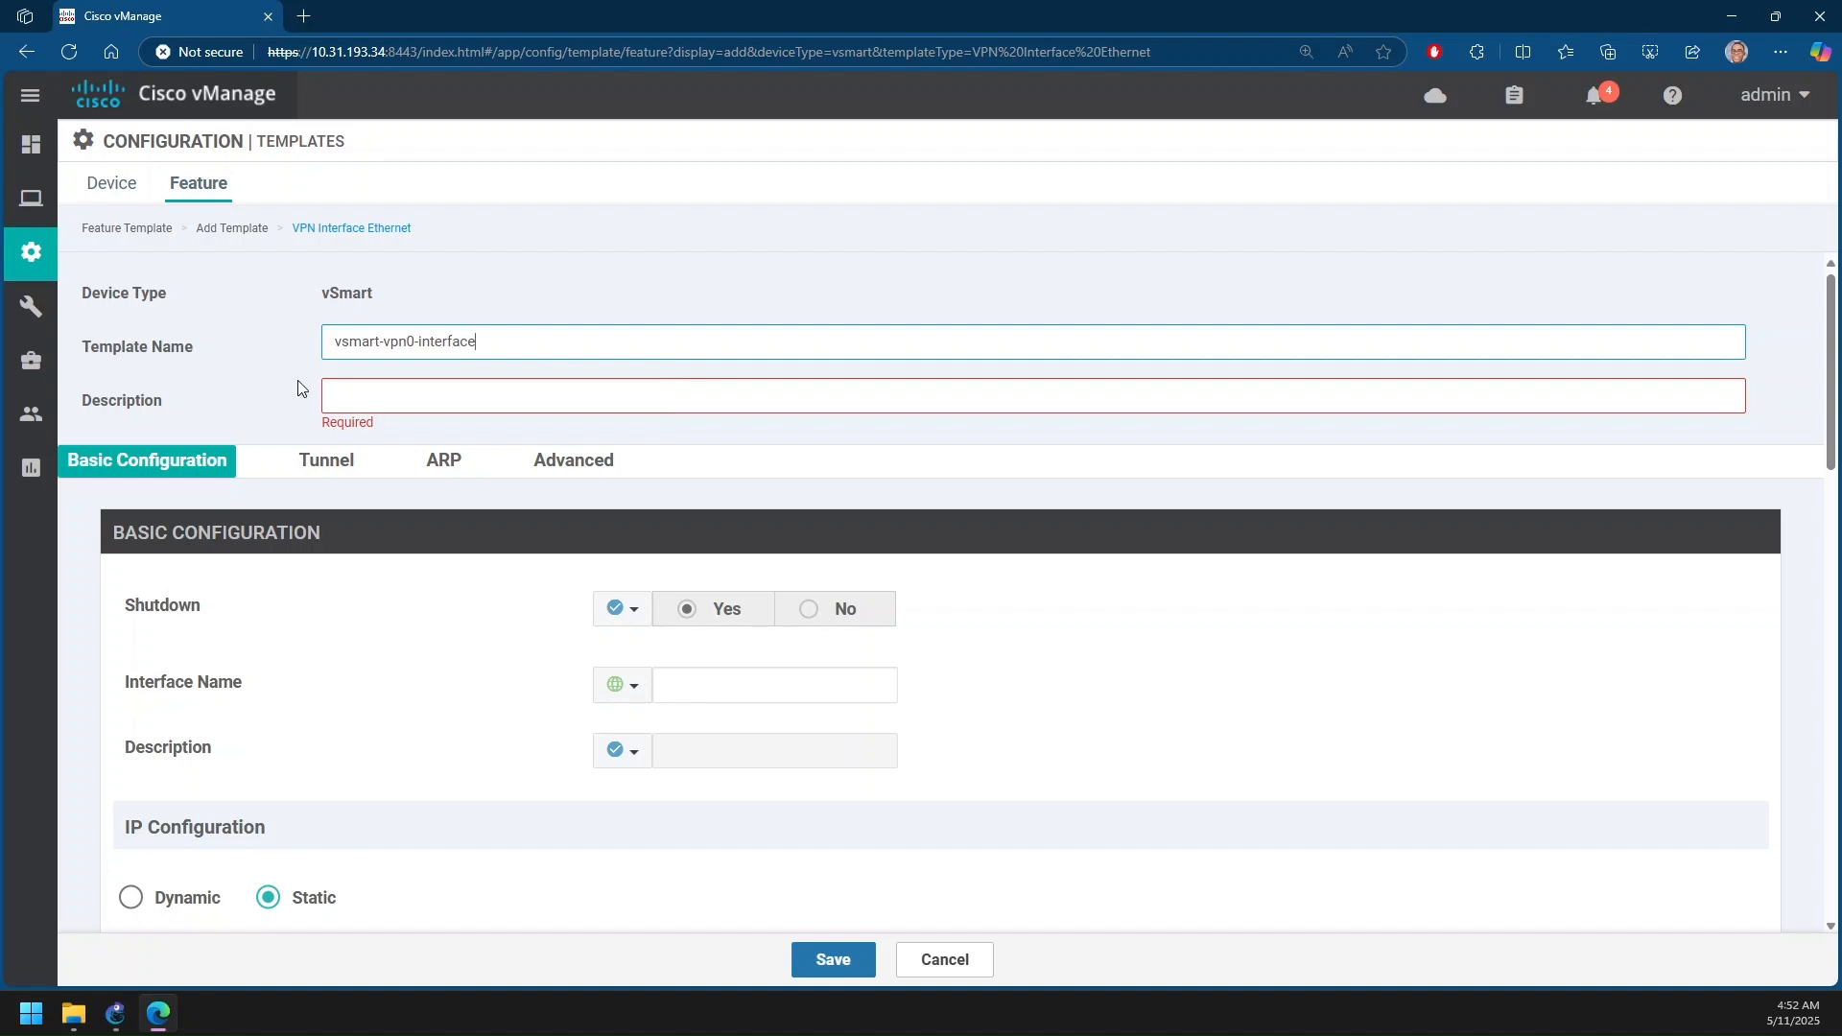
Set the interface template's description to vsmart
{"action": "left_click", "coordinate": [350, 395]}
{"action": "type", "text": "vsmart"}
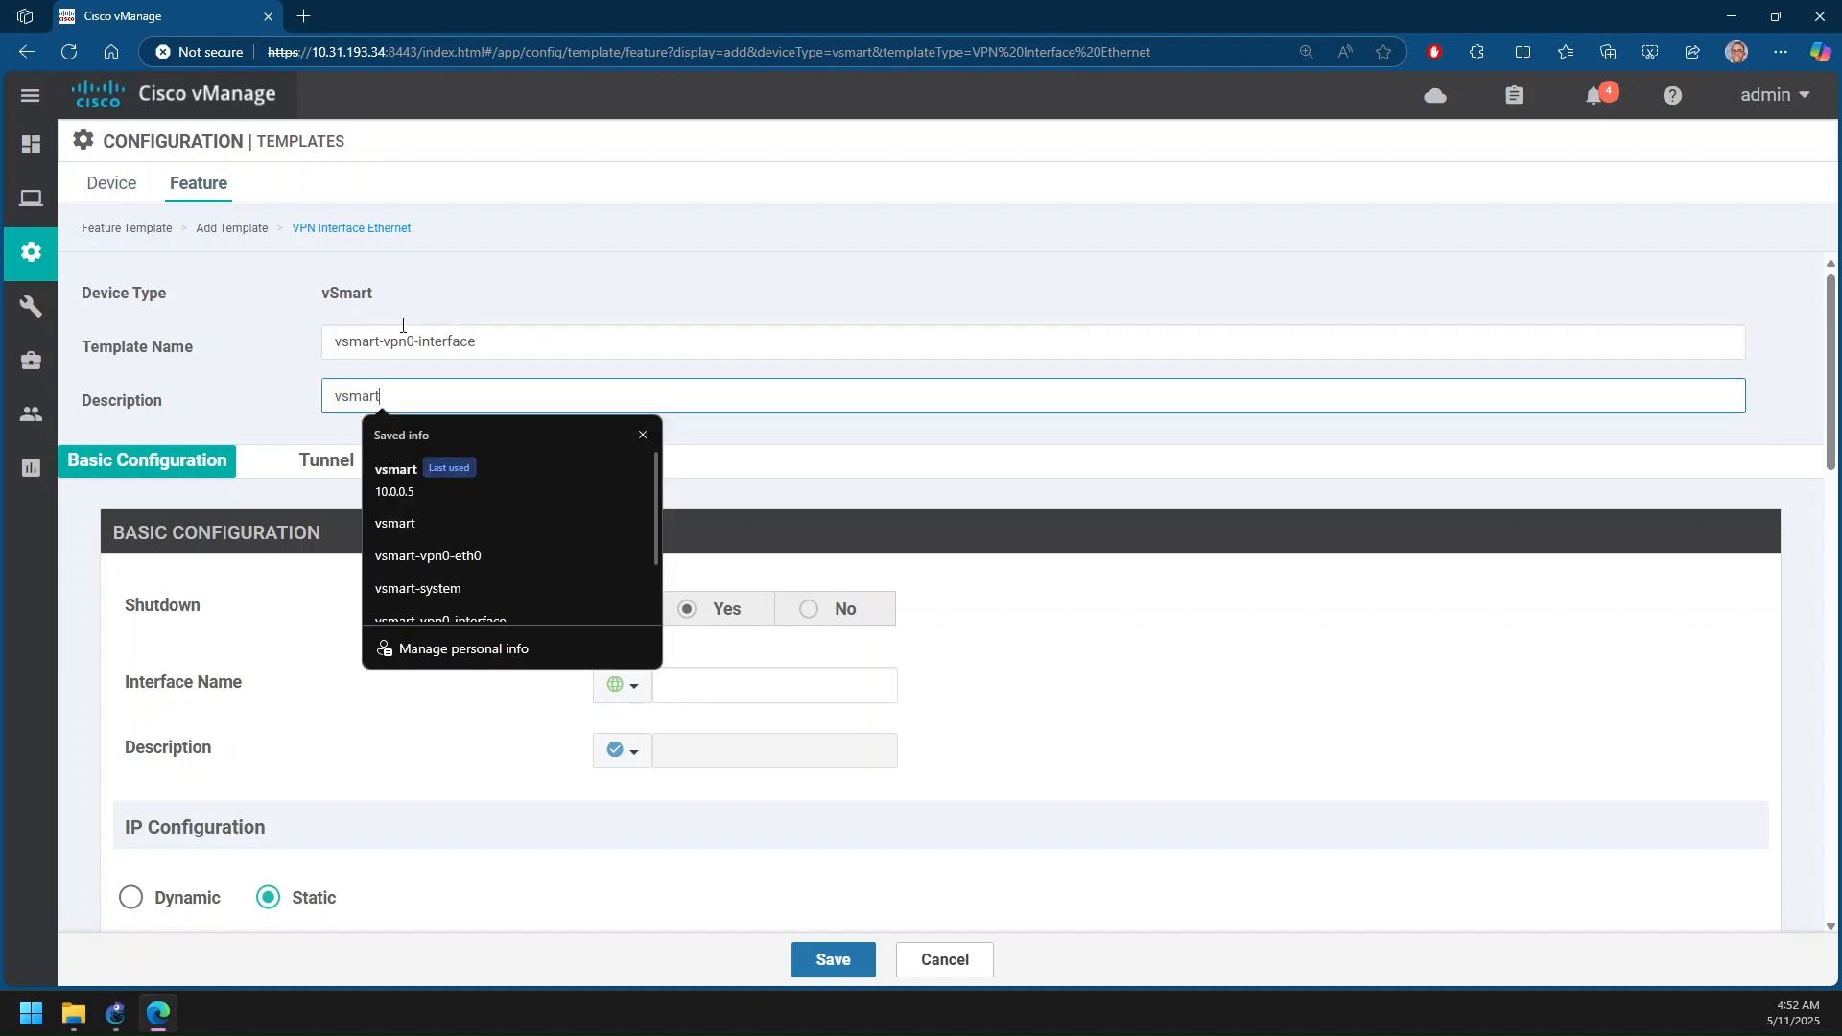
{"action": "left_click", "coordinate": [476, 305]}
{"action": "scroll", "coordinate": [486, 452], "scroll_direction": "down", "scroll_amount": 2}
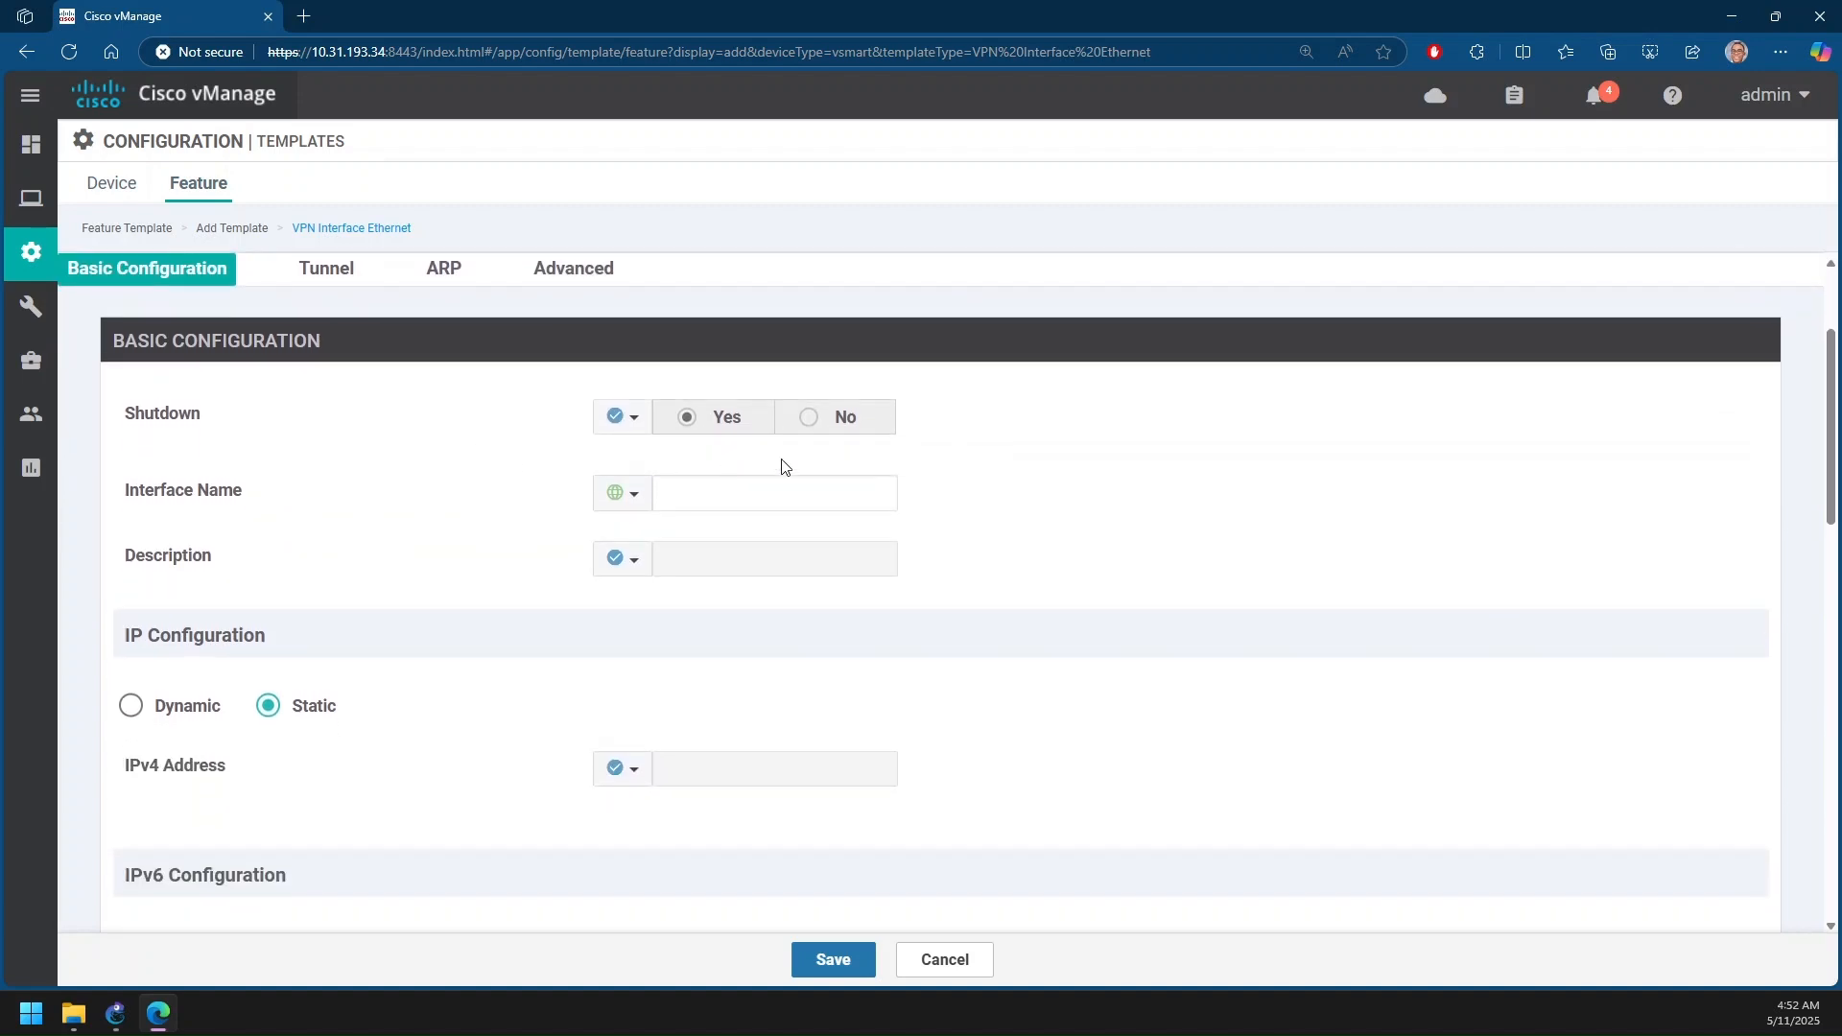
Switch the interface's Shutdown setting to a global value and set it to No
{"action": "left_click", "coordinate": [626, 420]}
{"action": "left_click", "coordinate": [620, 462]}
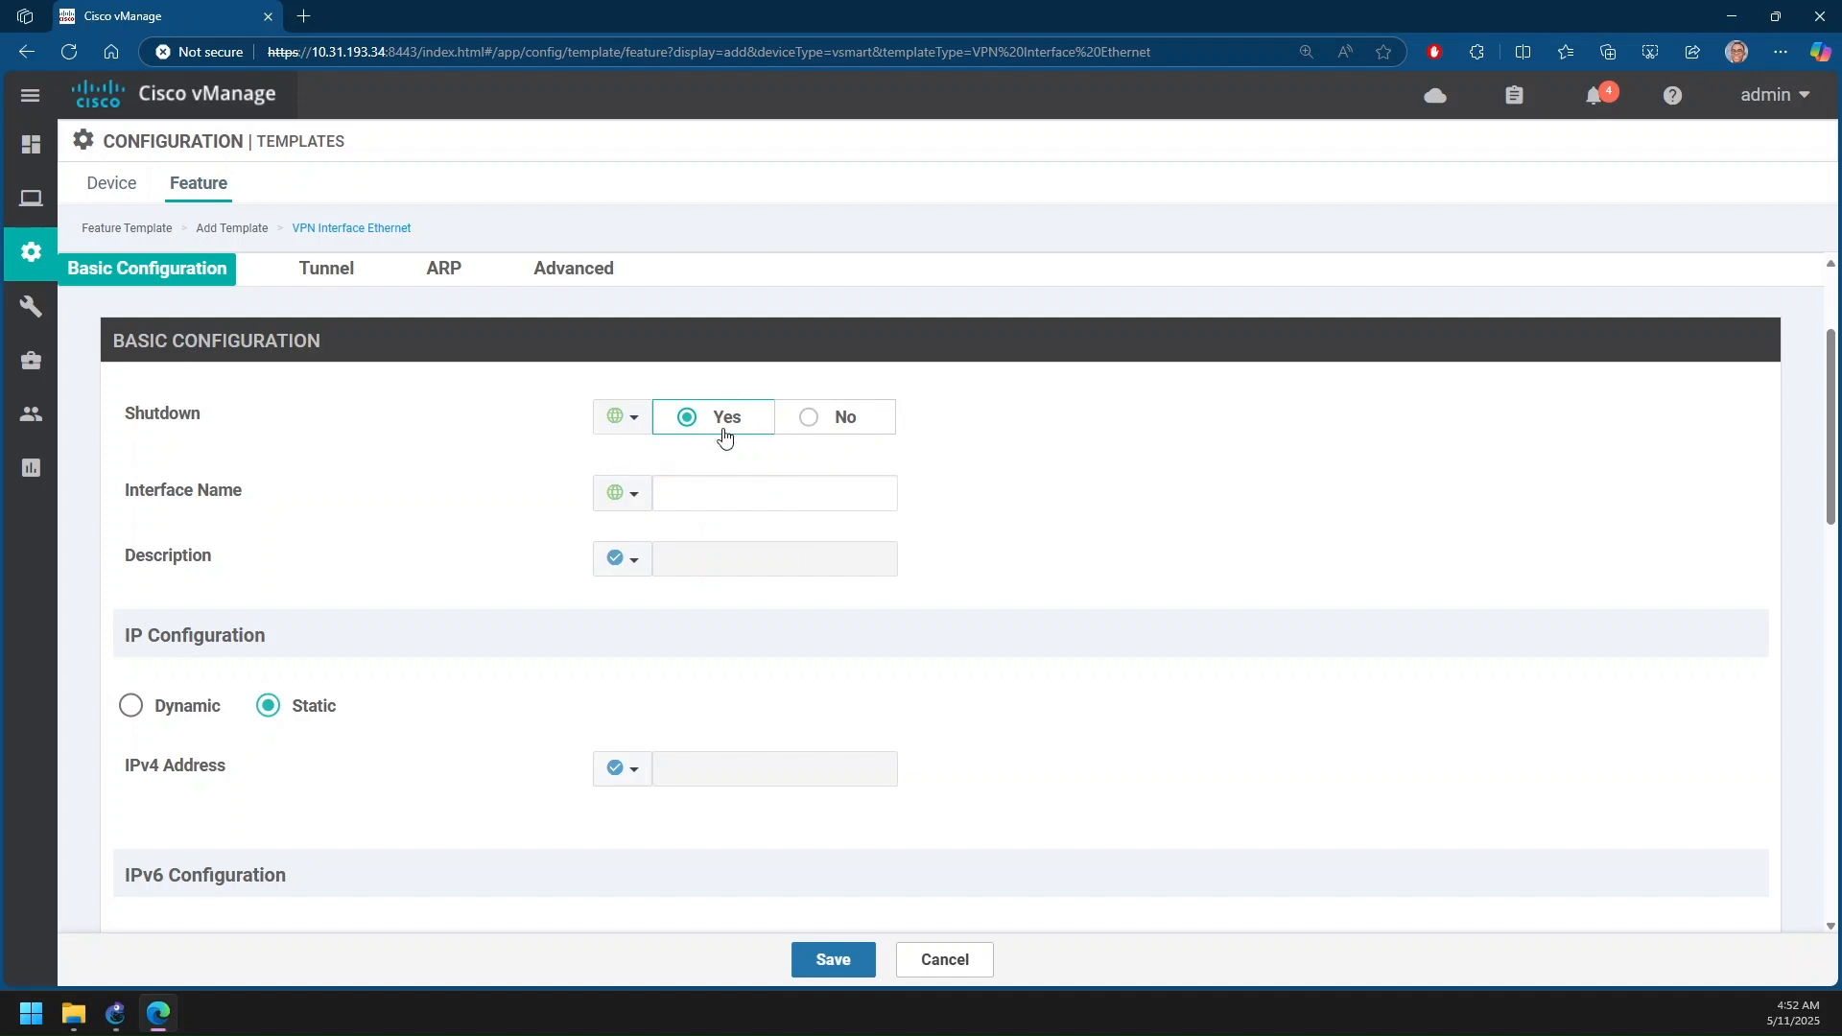
{"action": "left_click", "coordinate": [807, 421]}
Set the global interface name to eth0
{"action": "left_click", "coordinate": [682, 499]}
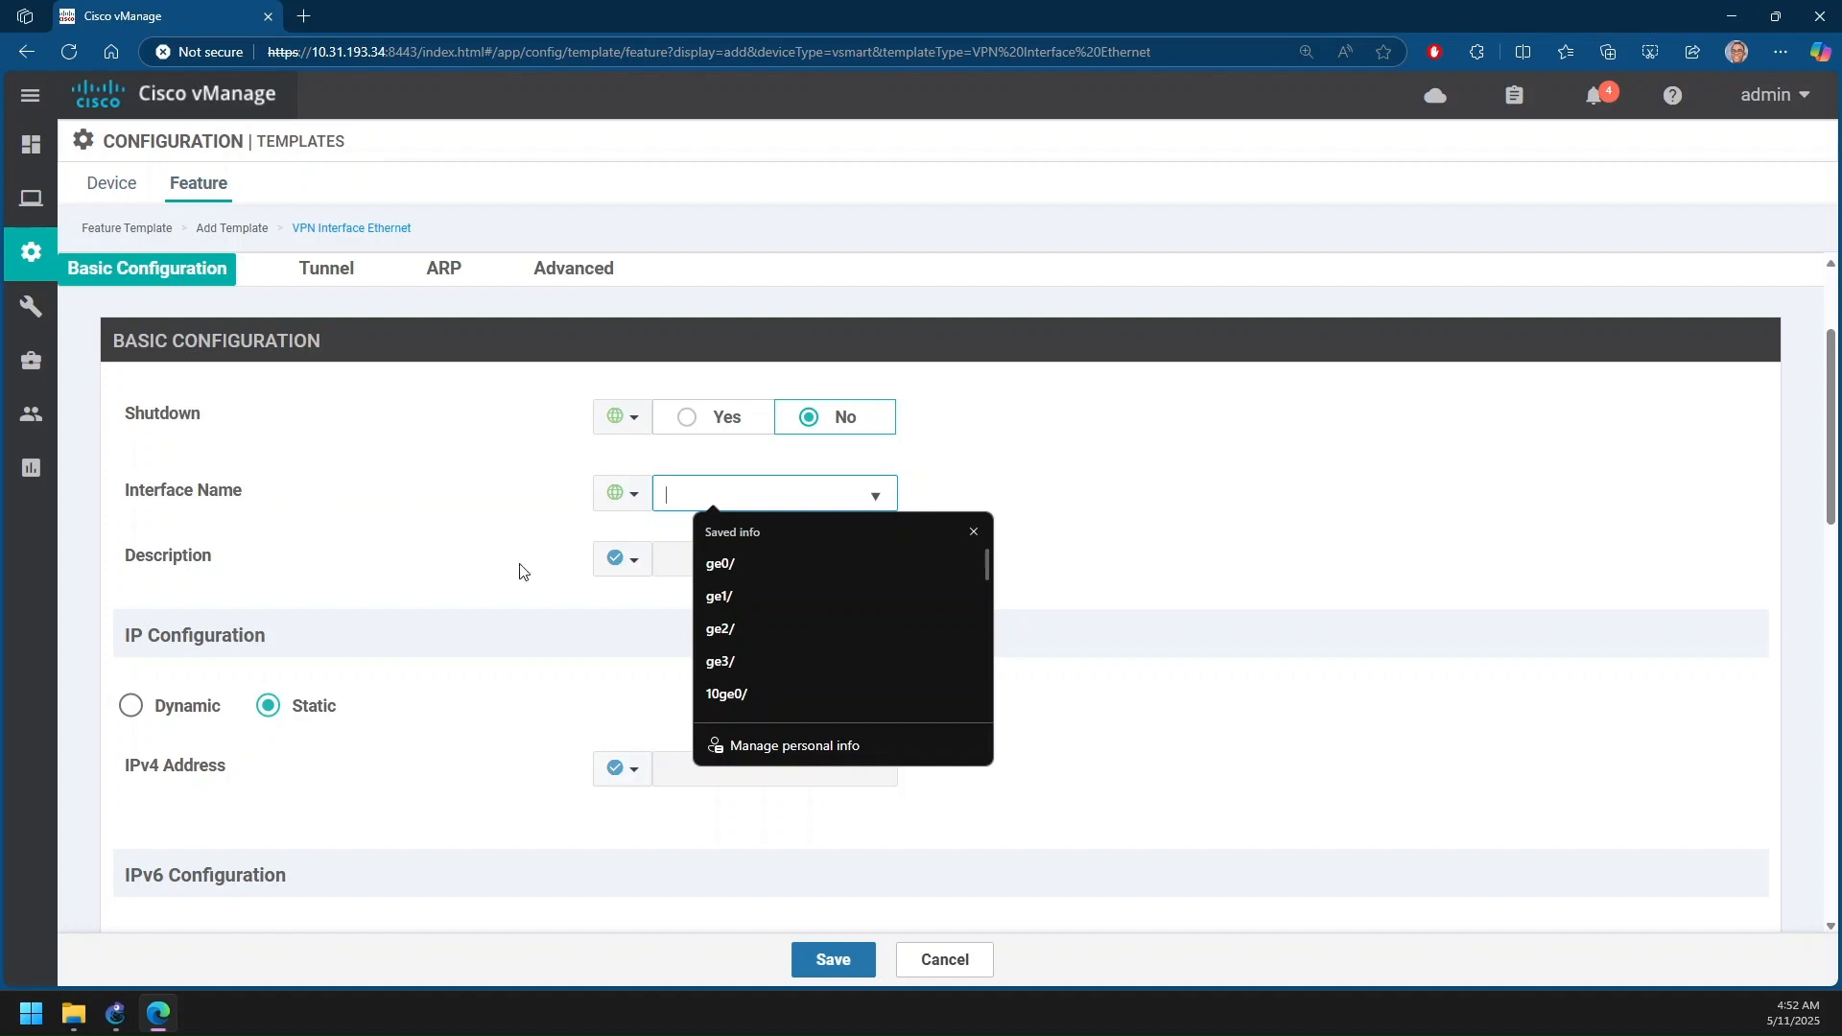
{"action": "type", "text": "eth"}
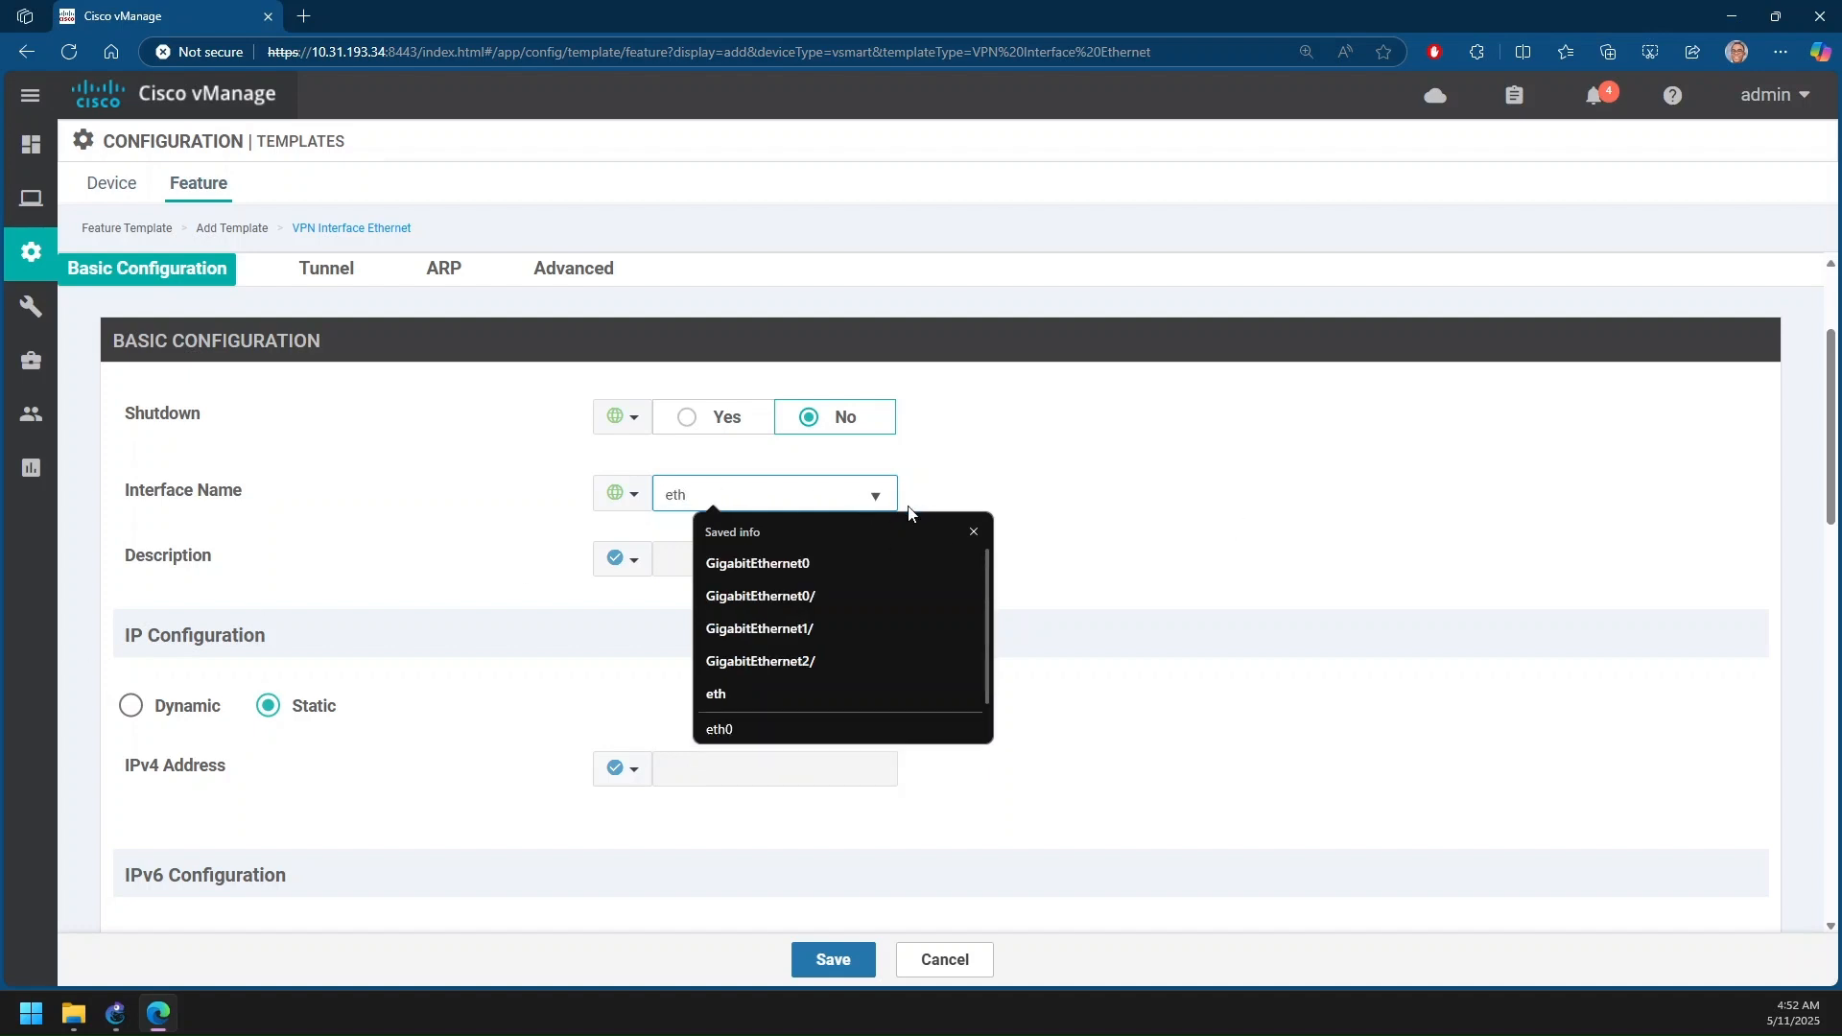
{"action": "left_click", "coordinate": [953, 535]}
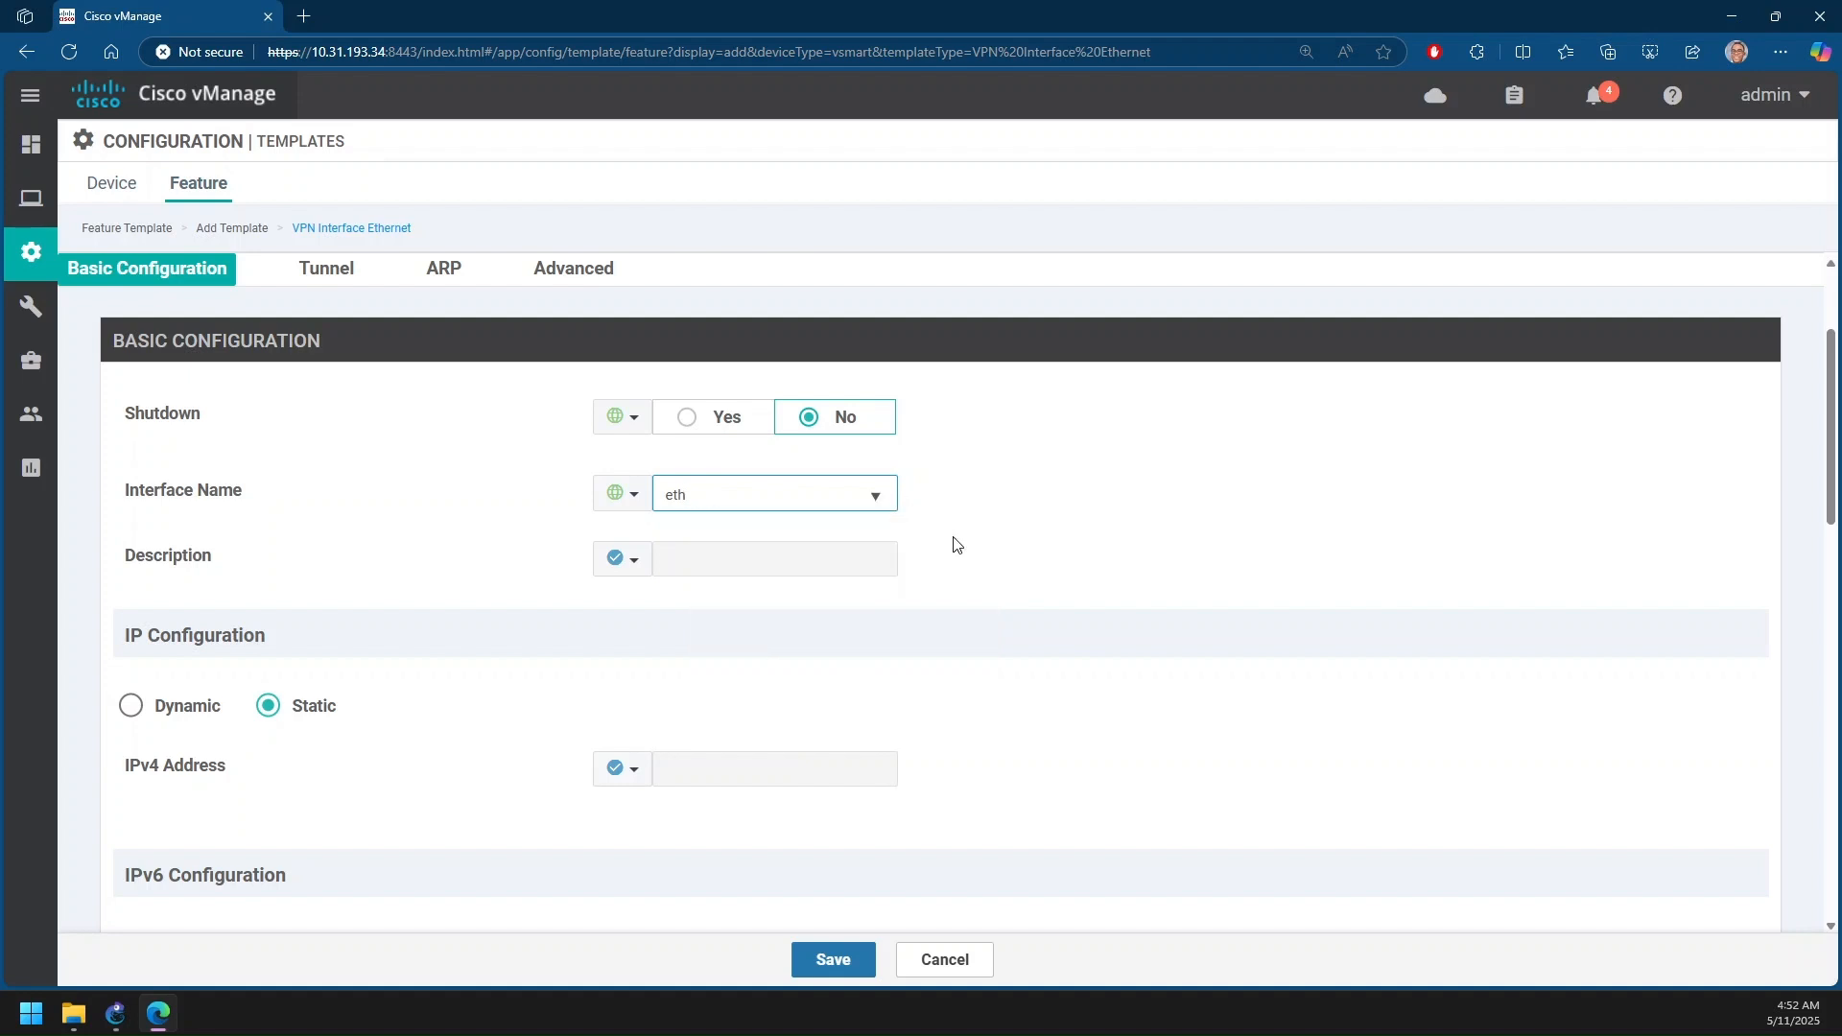
{"action": "left_click", "coordinate": [877, 499]}
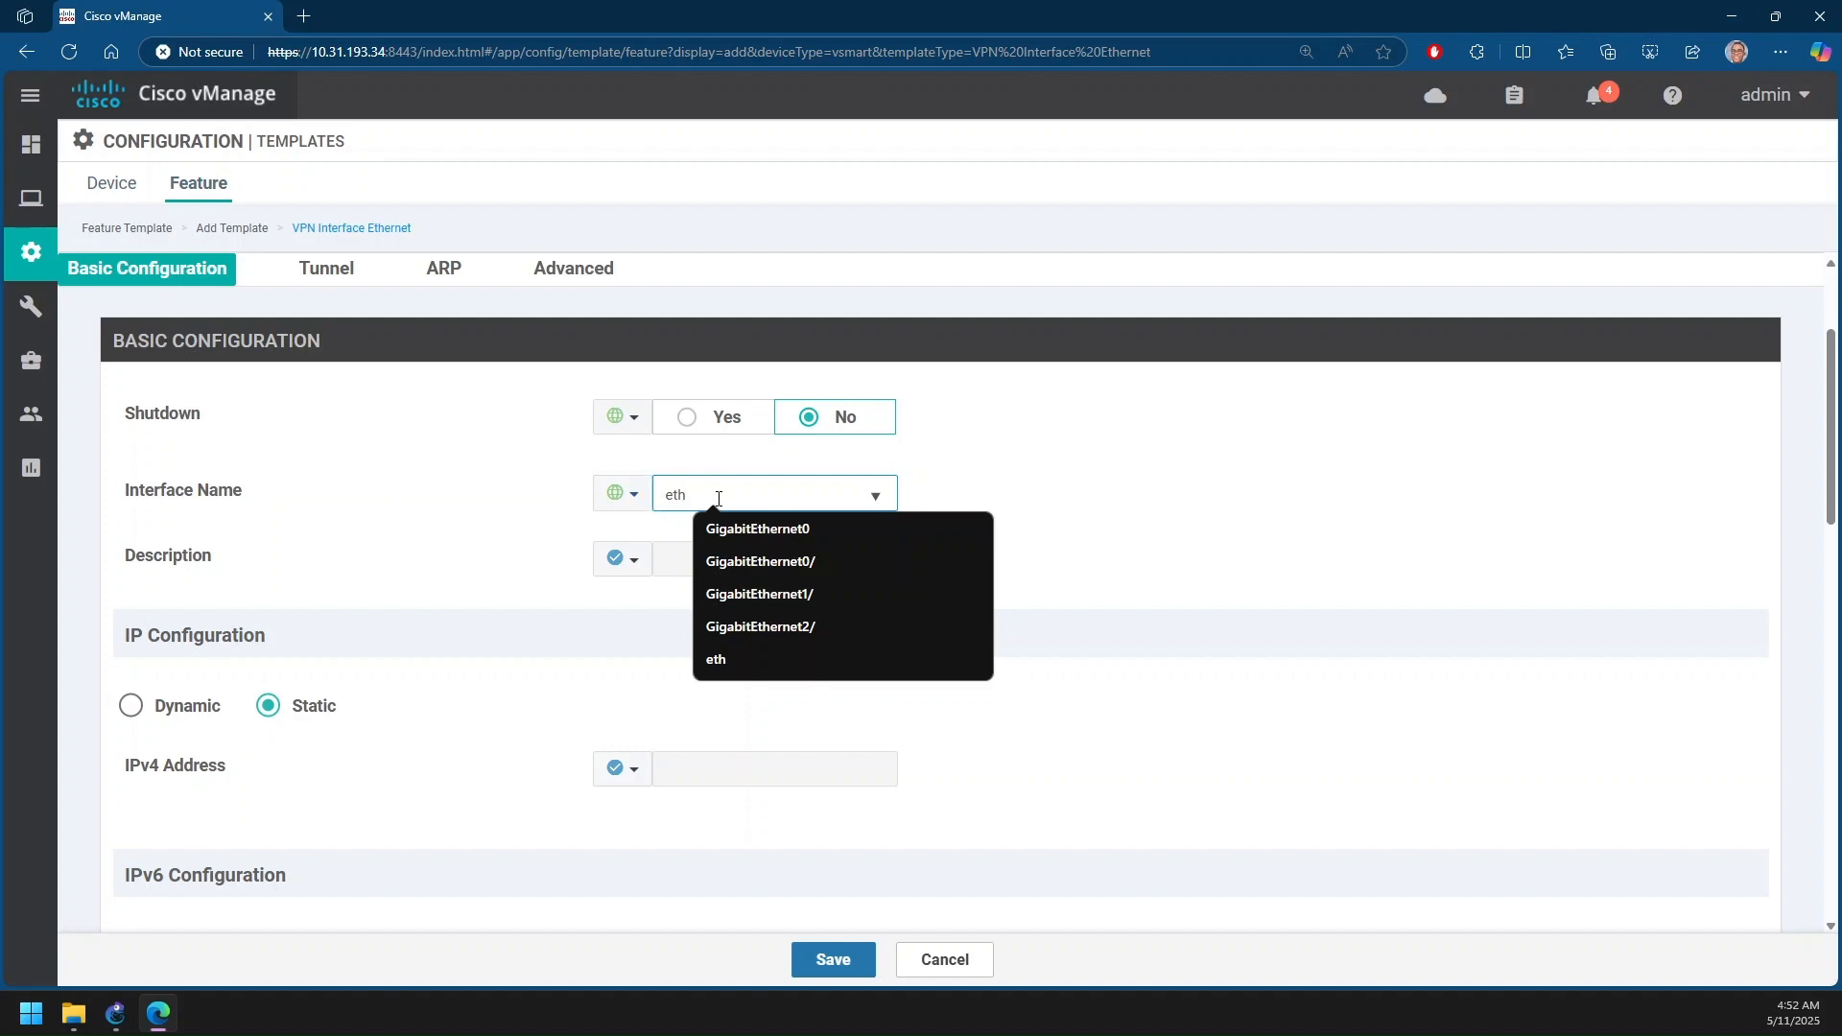
{"action": "type", "text": "0"}
{"action": "left_click", "coordinate": [985, 551]}
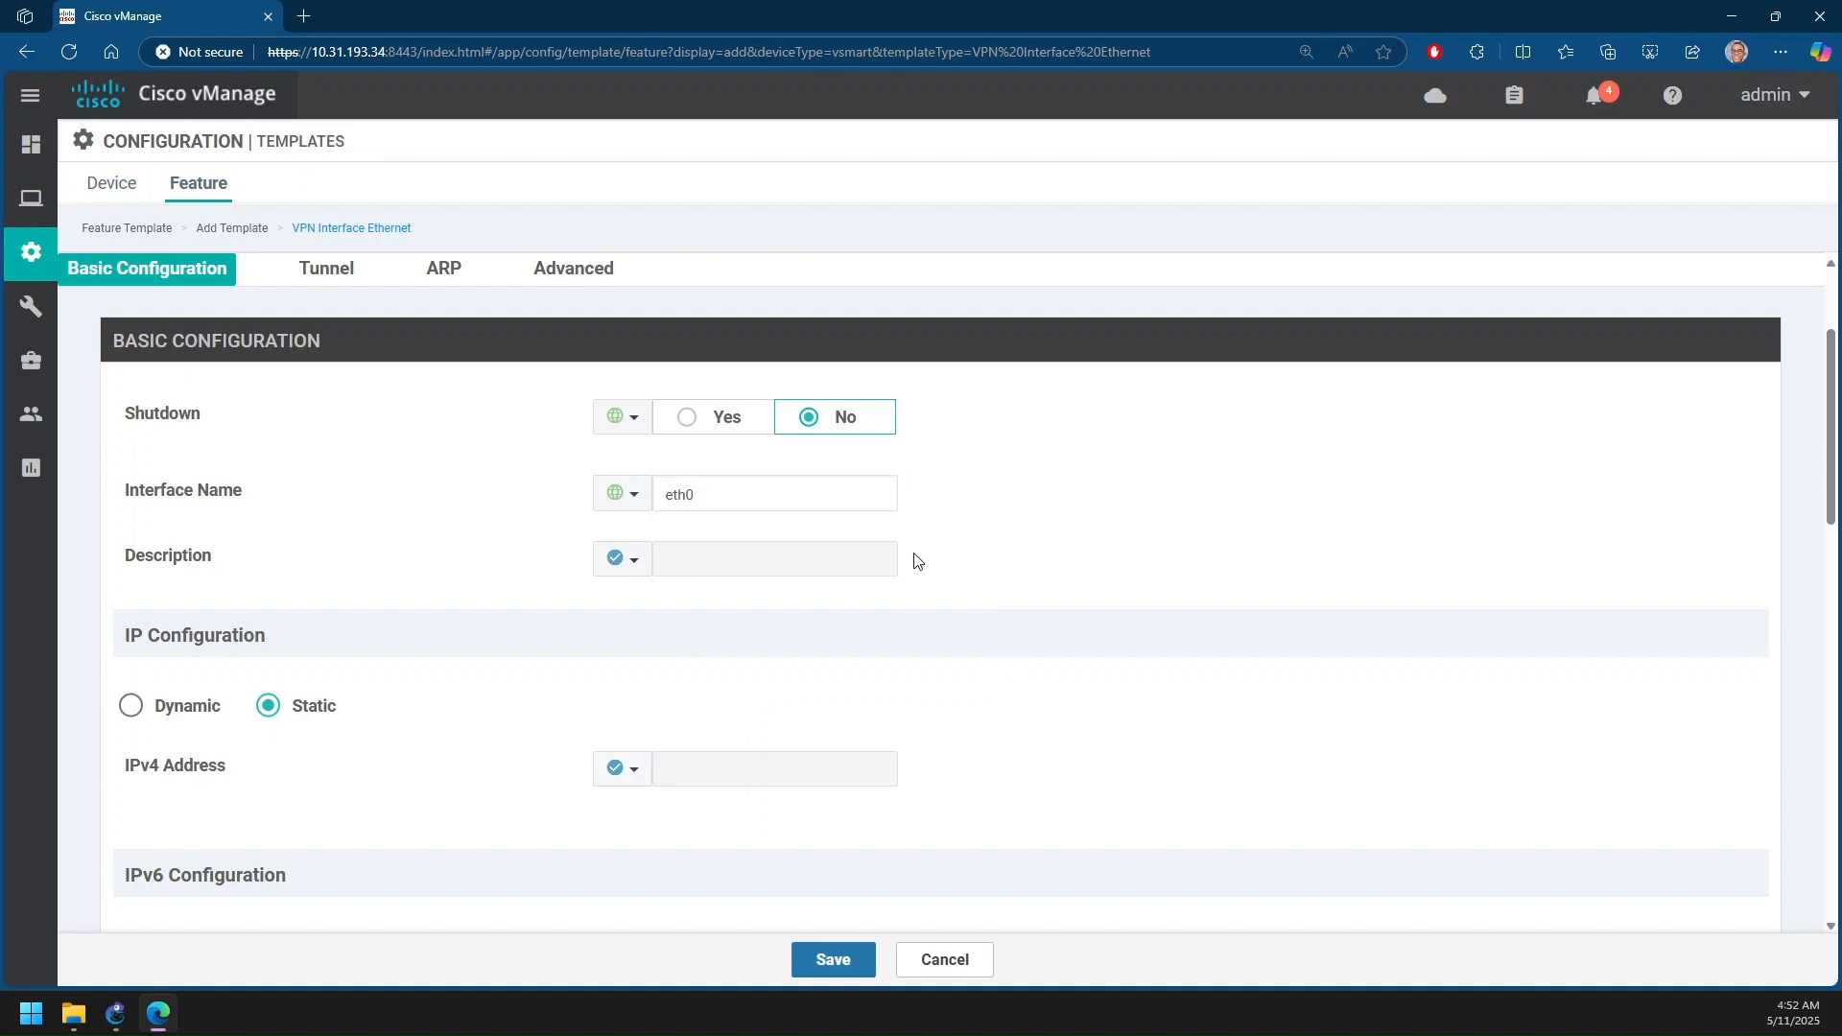
Make the static IPv4 address device specific with the key vpn0_wan_interface_ip_address
{"action": "scroll", "coordinate": [689, 568], "scroll_direction": "down", "scroll_amount": 2}
{"action": "scroll", "coordinate": [689, 568], "scroll_direction": "down", "scroll_amount": 1}
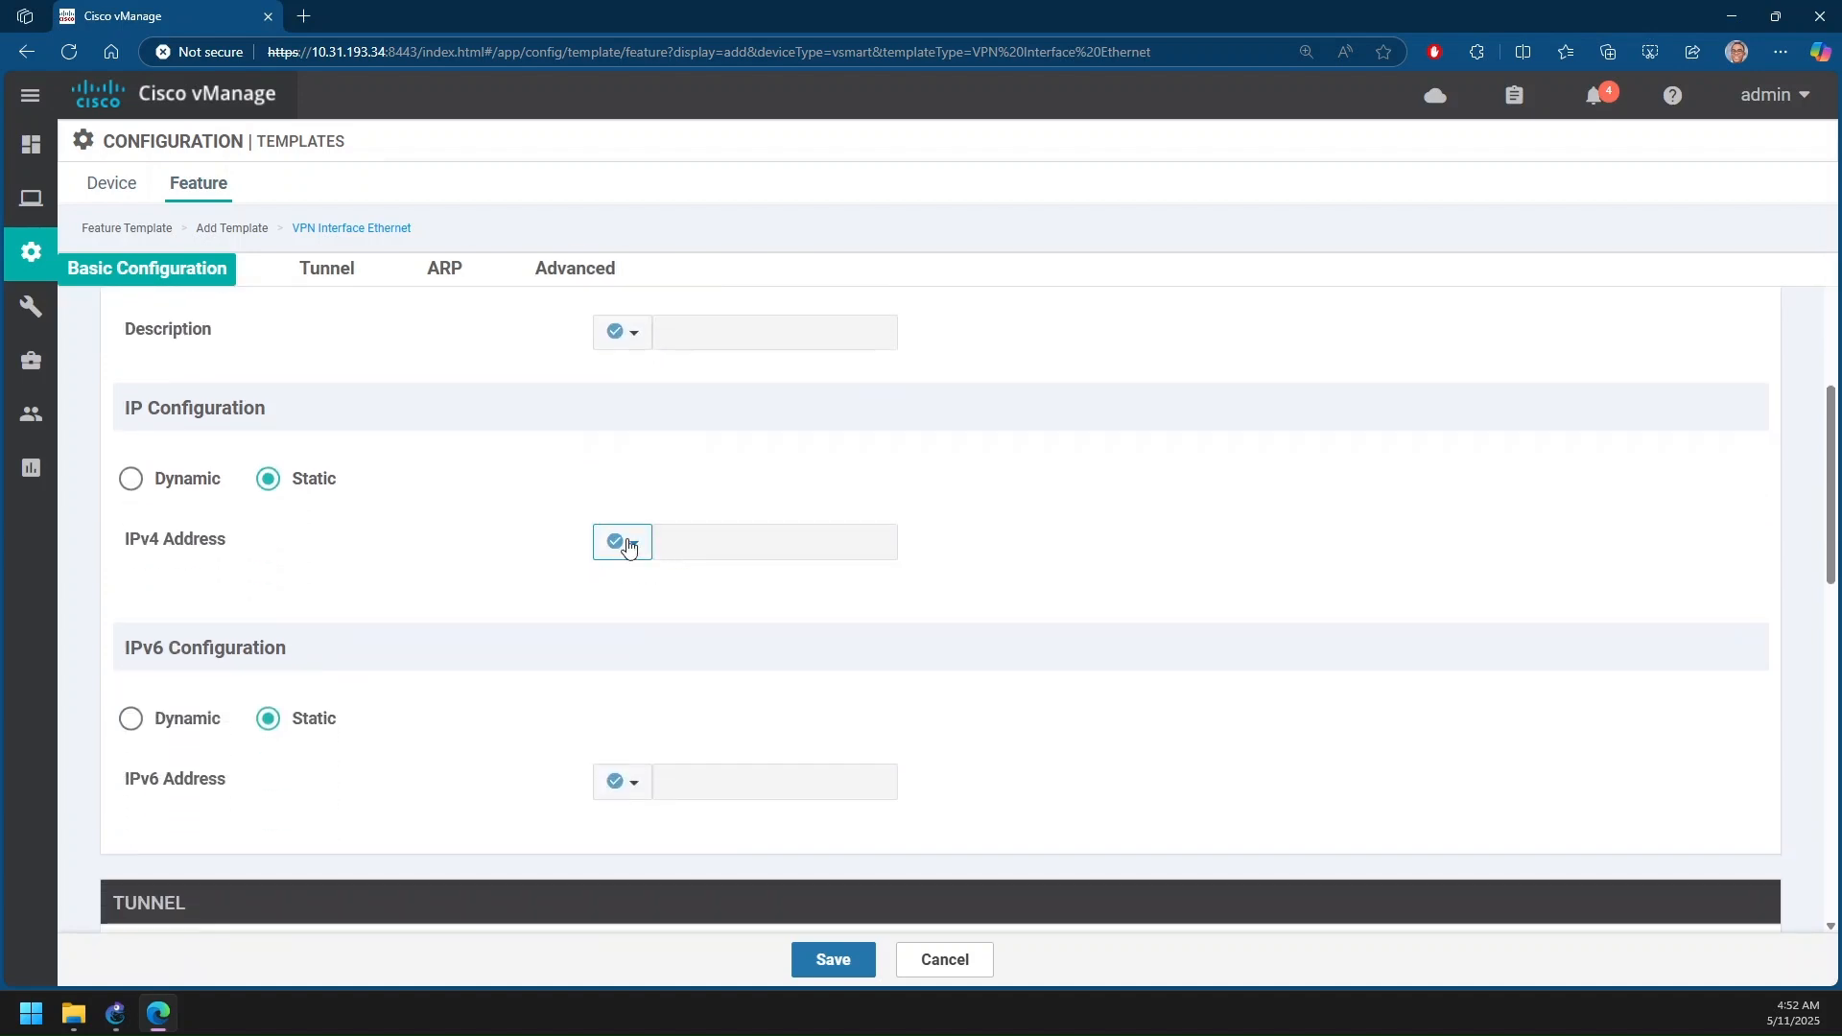
{"action": "left_click", "coordinate": [624, 543]}
{"action": "mouse_move", "coordinate": [651, 617]}
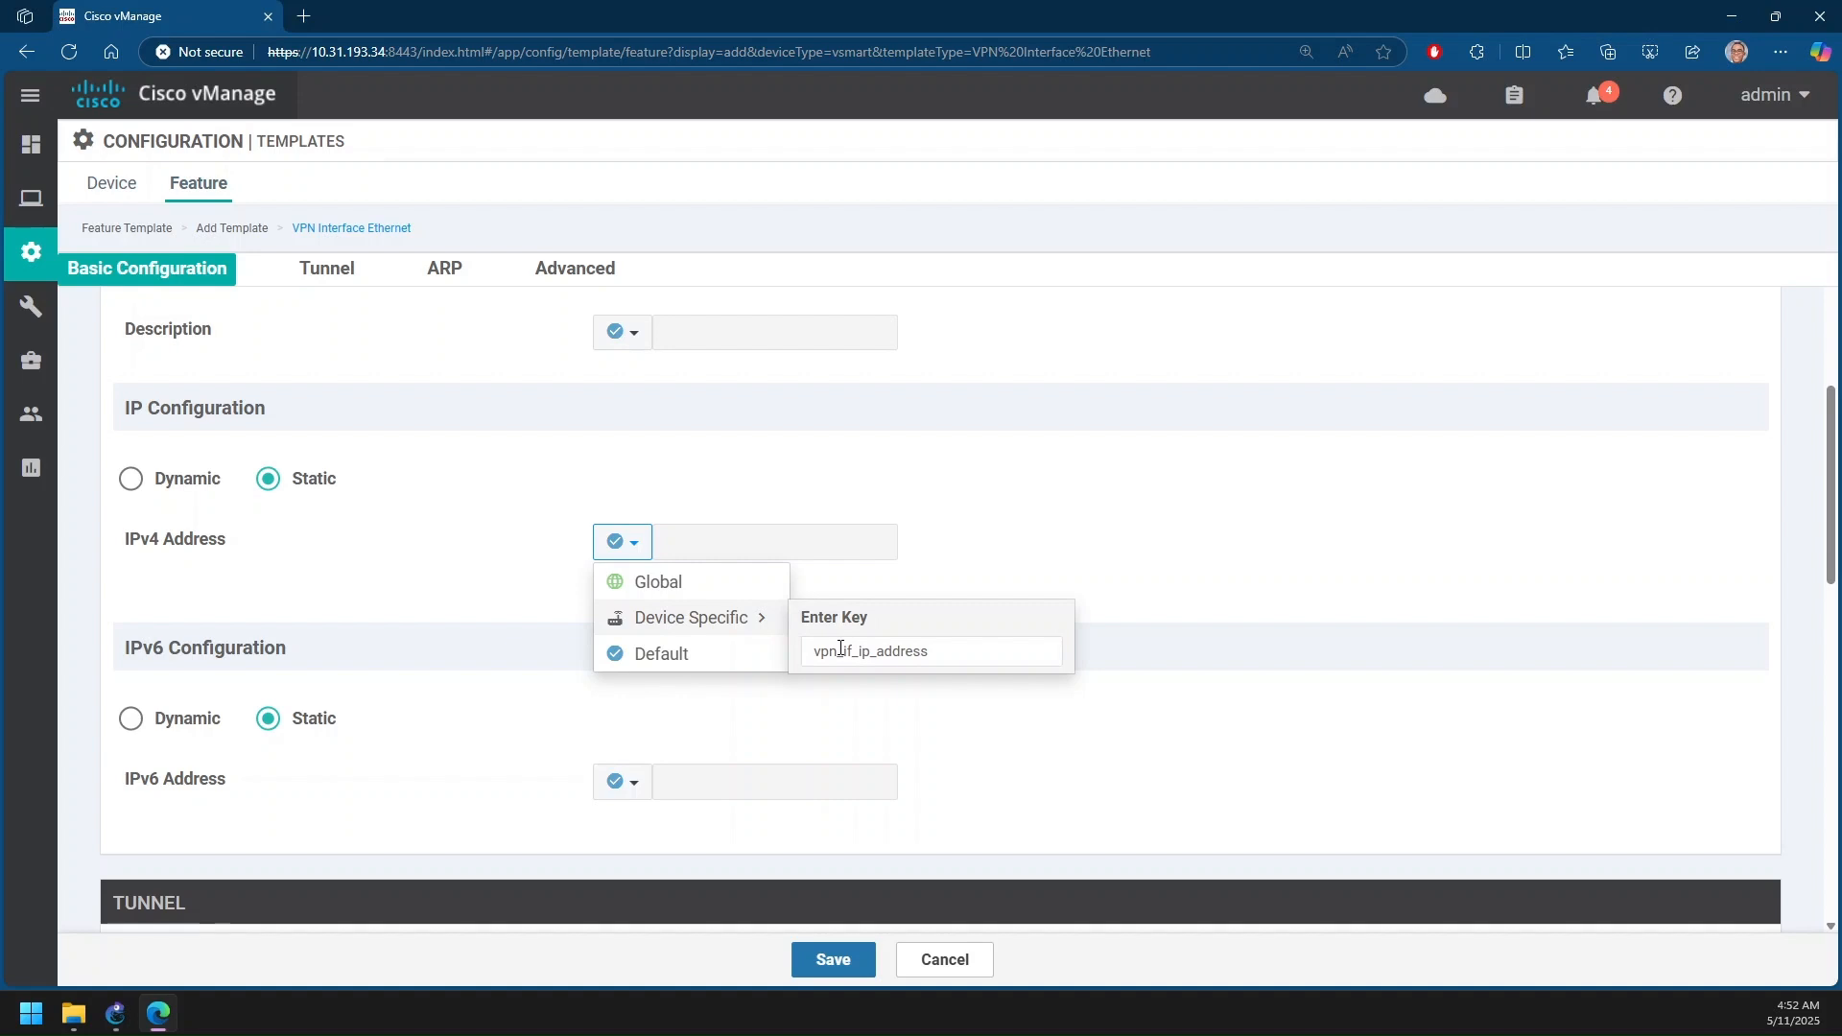
{"action": "left_click", "coordinate": [870, 651]}
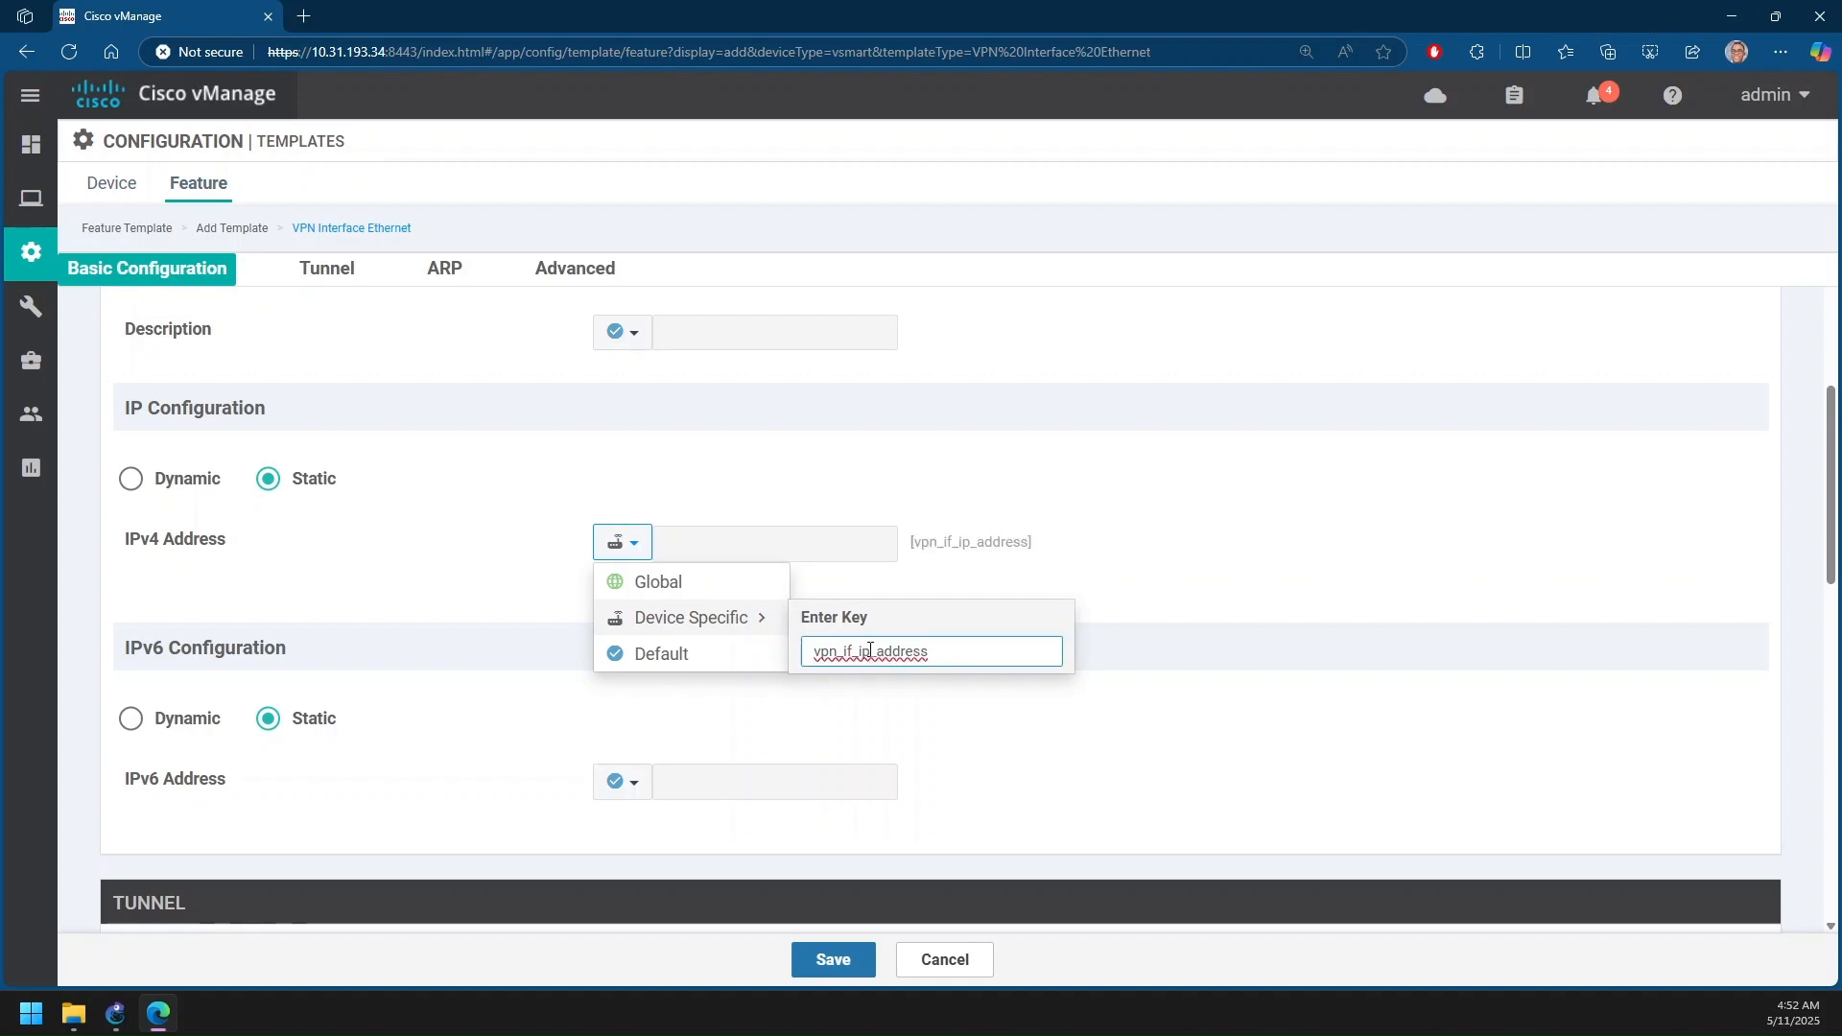
{"action": "type", "text": "0"}
{"action": "type", "text": "_inter"}
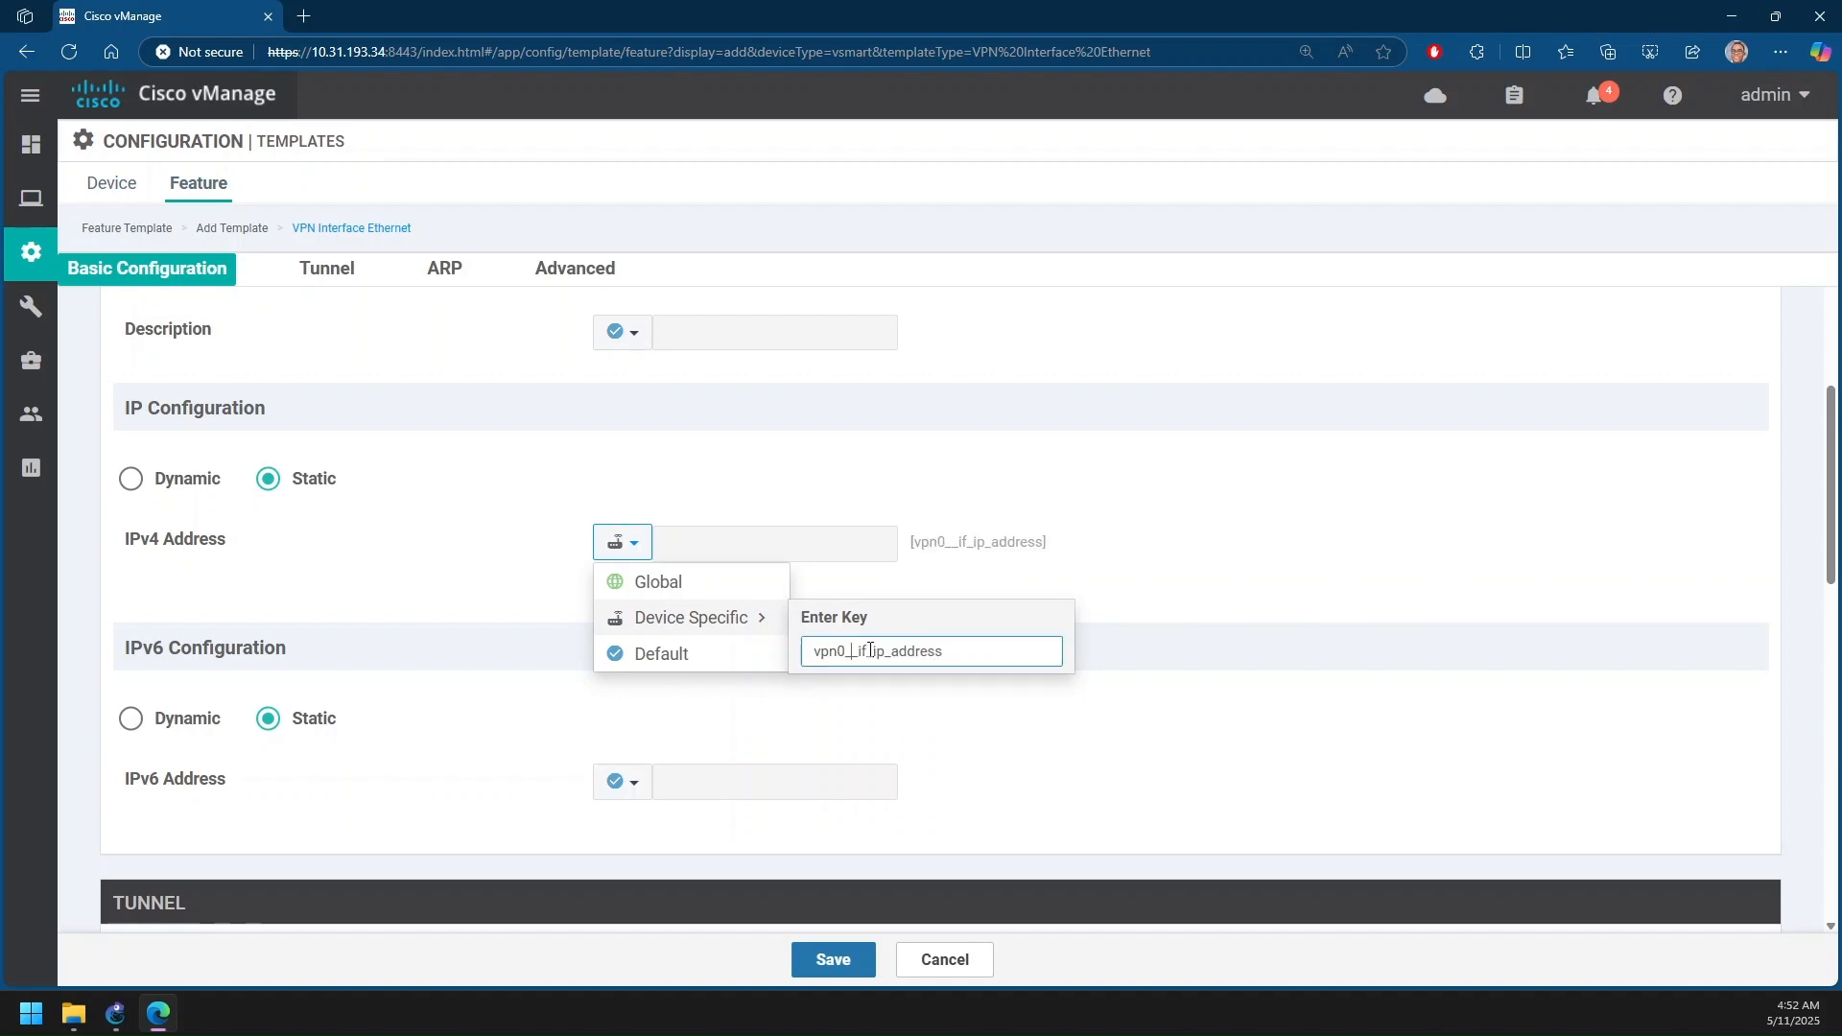
{"action": "type", "text": "face"}
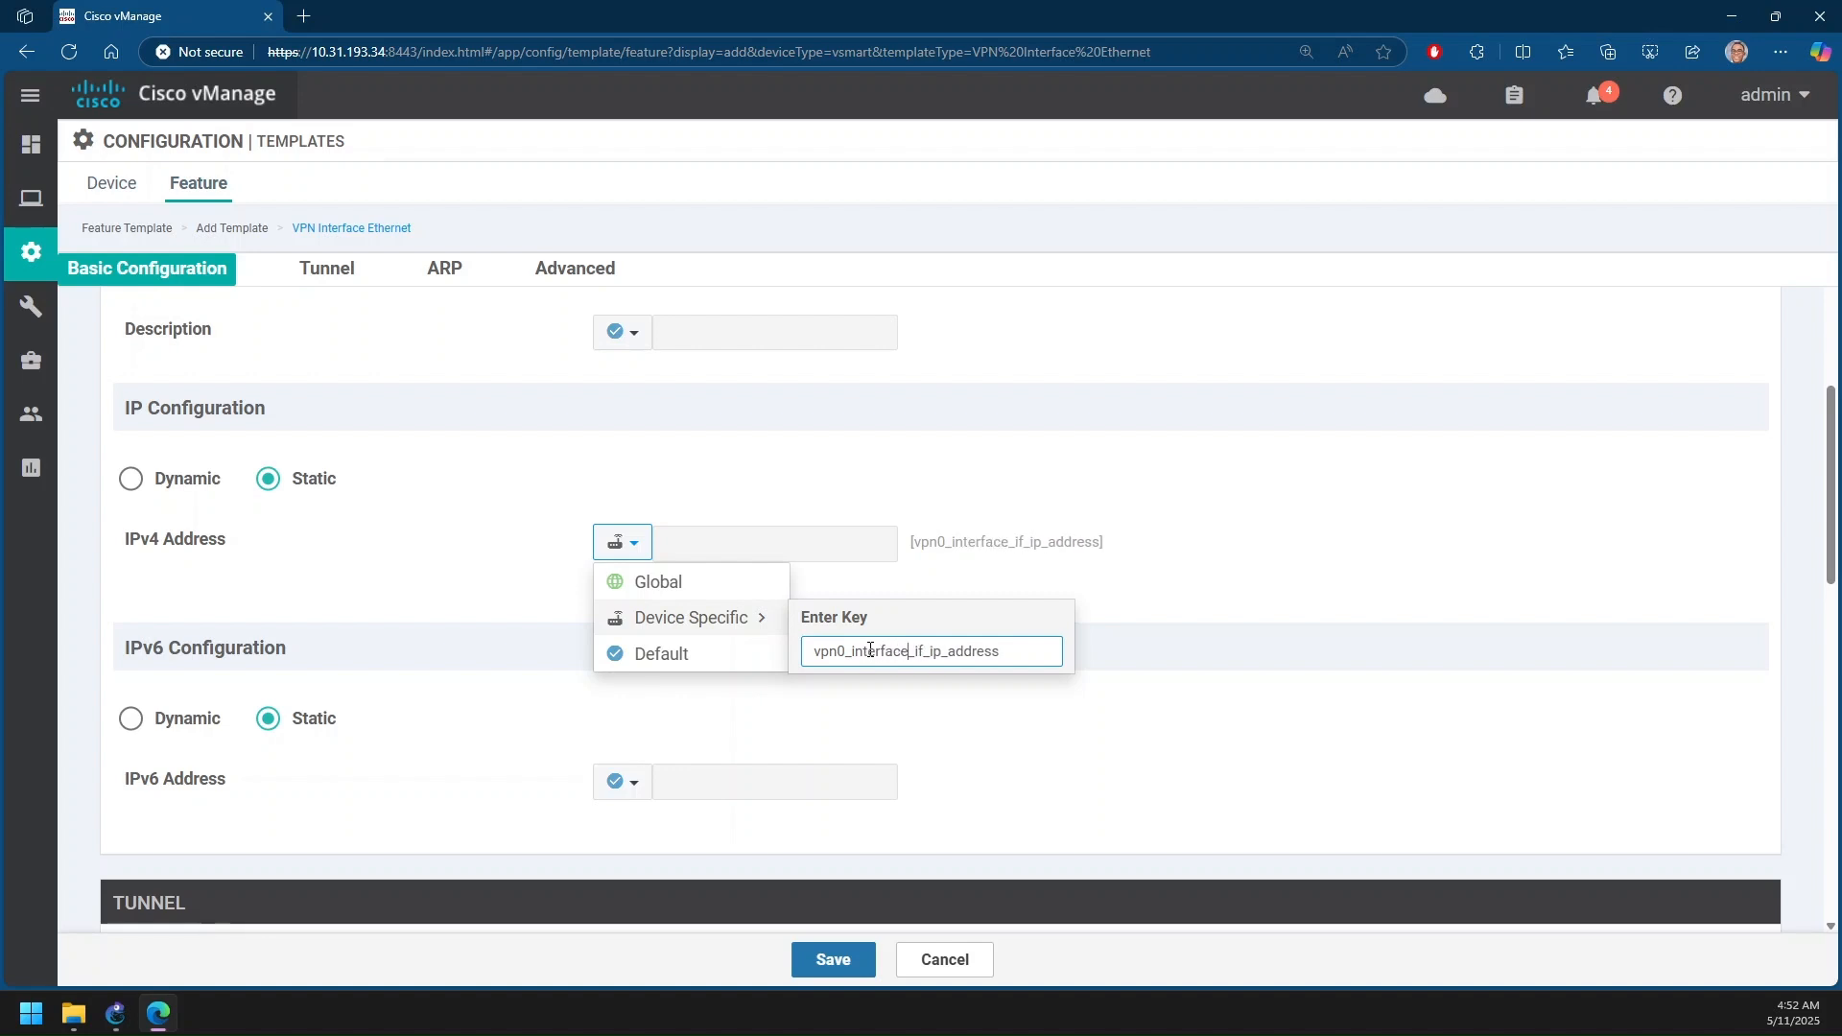
{"action": "key", "text": "Left"}
{"action": "key", "text": "Left"}
{"action": "key", "text": "Left"}
{"action": "key", "text": "Left"}
{"action": "key", "text": "Left"}
{"action": "key", "text": "Left"}
{"action": "key", "text": "Left"}
{"action": "key", "text": "Left"}
{"action": "key", "text": "Left"}
{"action": "type", "text": "wan"}
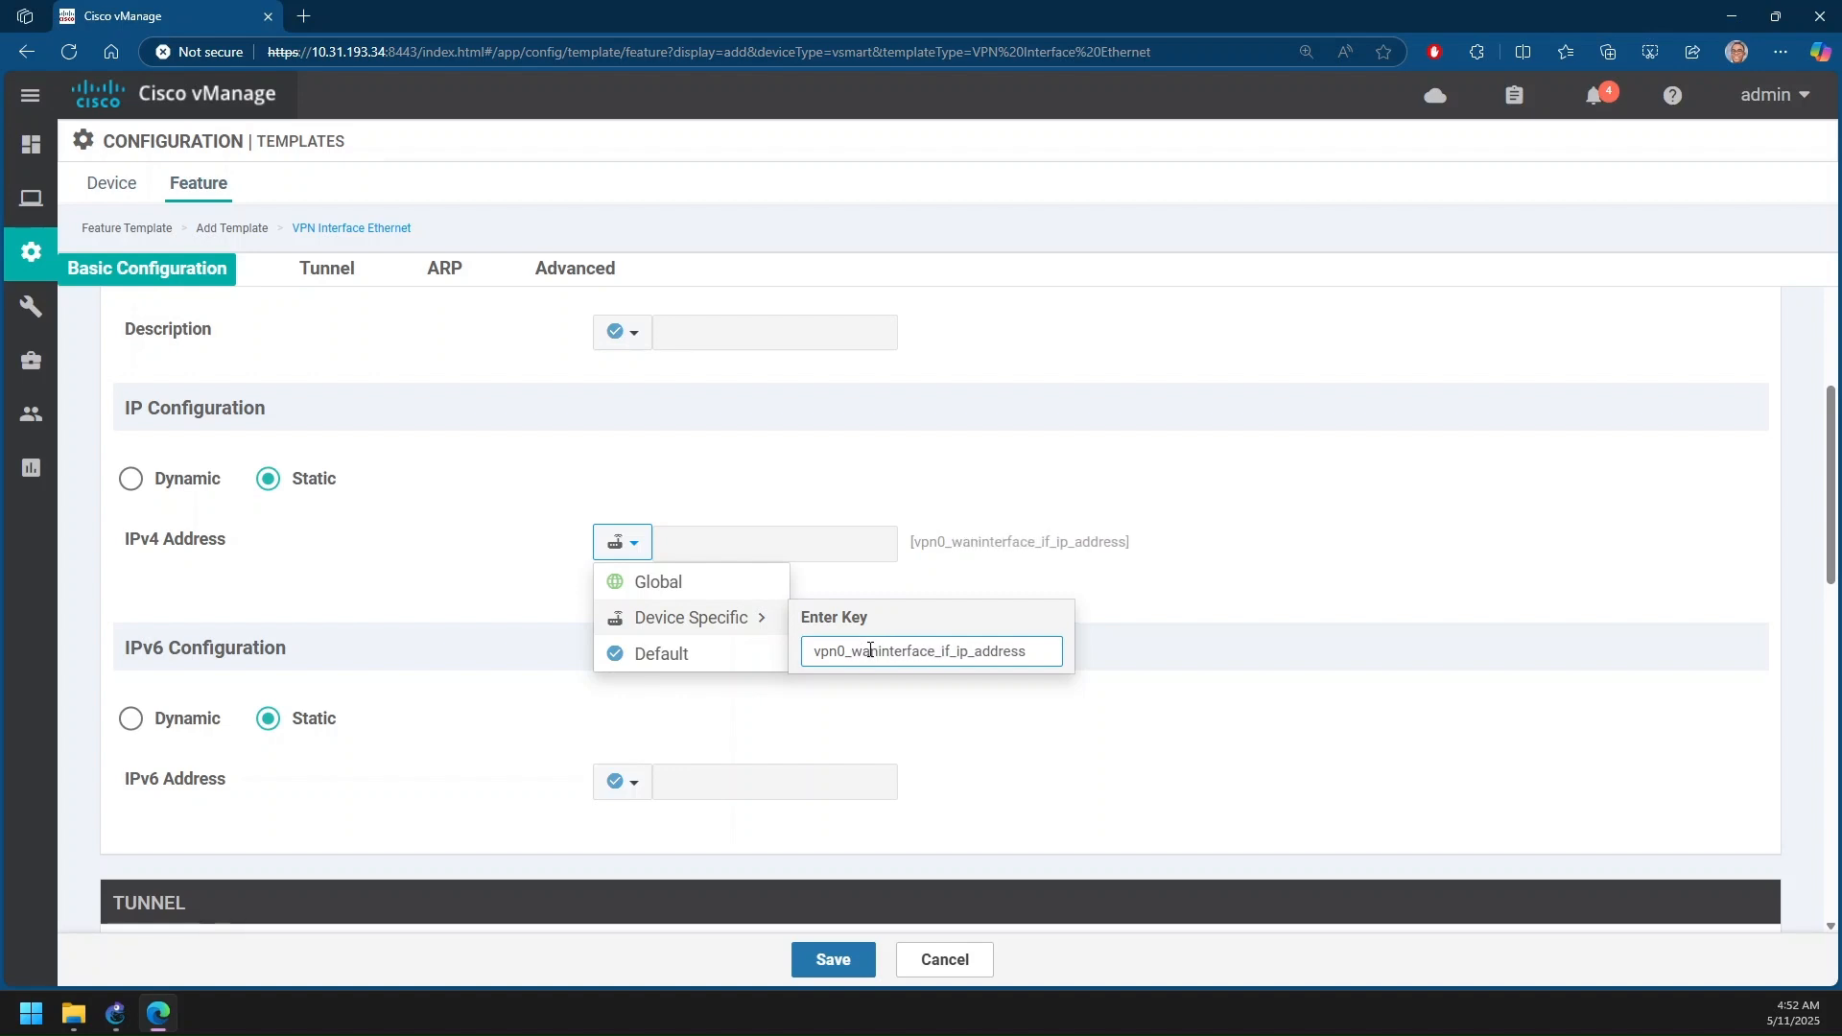
{"action": "type", "text": "_"}
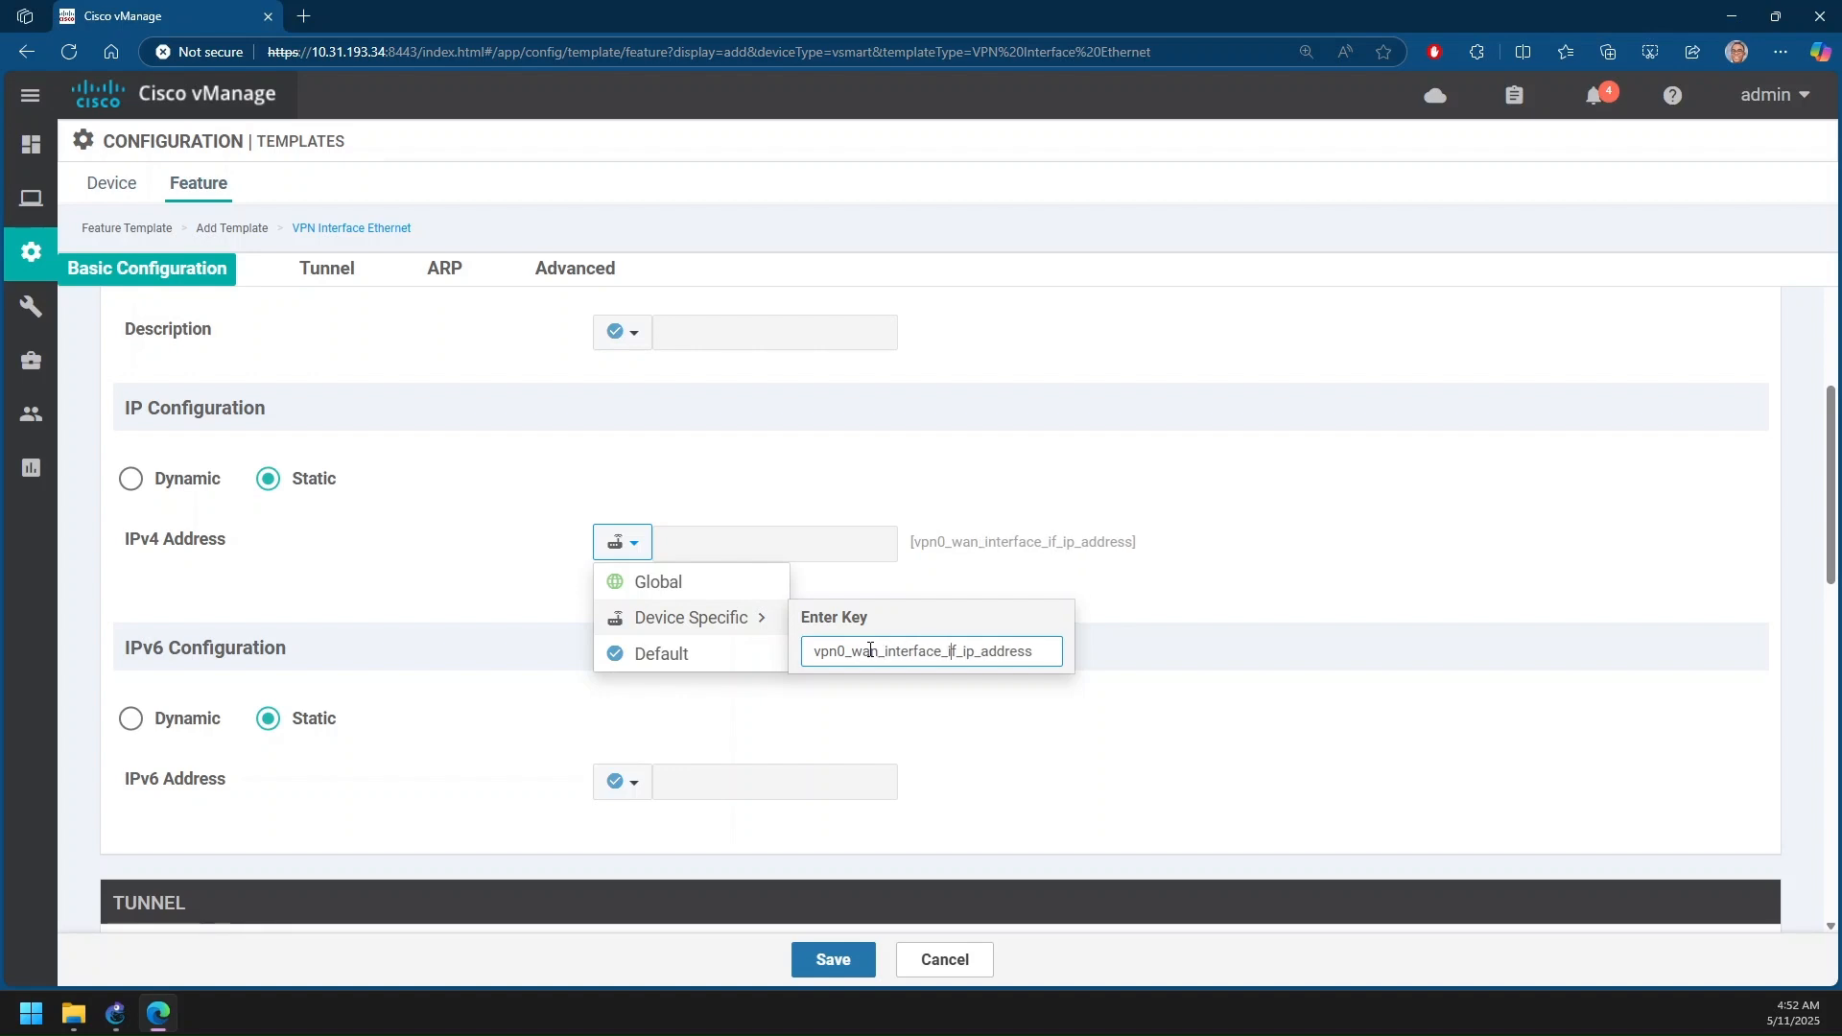
{"action": "key", "text": "Right"}
{"action": "key", "text": "Right"}
{"action": "key", "text": "Right"}
{"action": "key", "text": "Right"}
{"action": "key", "text": "Right"}
{"action": "key", "text": "Right"}
{"action": "key", "text": "Right"}
{"action": "key", "text": "Right"}
{"action": "key", "text": "Right"}
{"action": "key", "text": "Right"}
{"action": "key", "text": "Right"}
{"action": "key", "text": "Right"}
{"action": "key", "text": "BackSpace"}
{"action": "key", "text": "BackSpace"}
{"action": "key", "text": "BackSpace"}
{"action": "left_click", "coordinate": [1157, 604]}
Switch the Tunnel Interface setting to a global value and turn it on
{"action": "scroll", "coordinate": [432, 628], "scroll_direction": "down", "scroll_amount": 2}
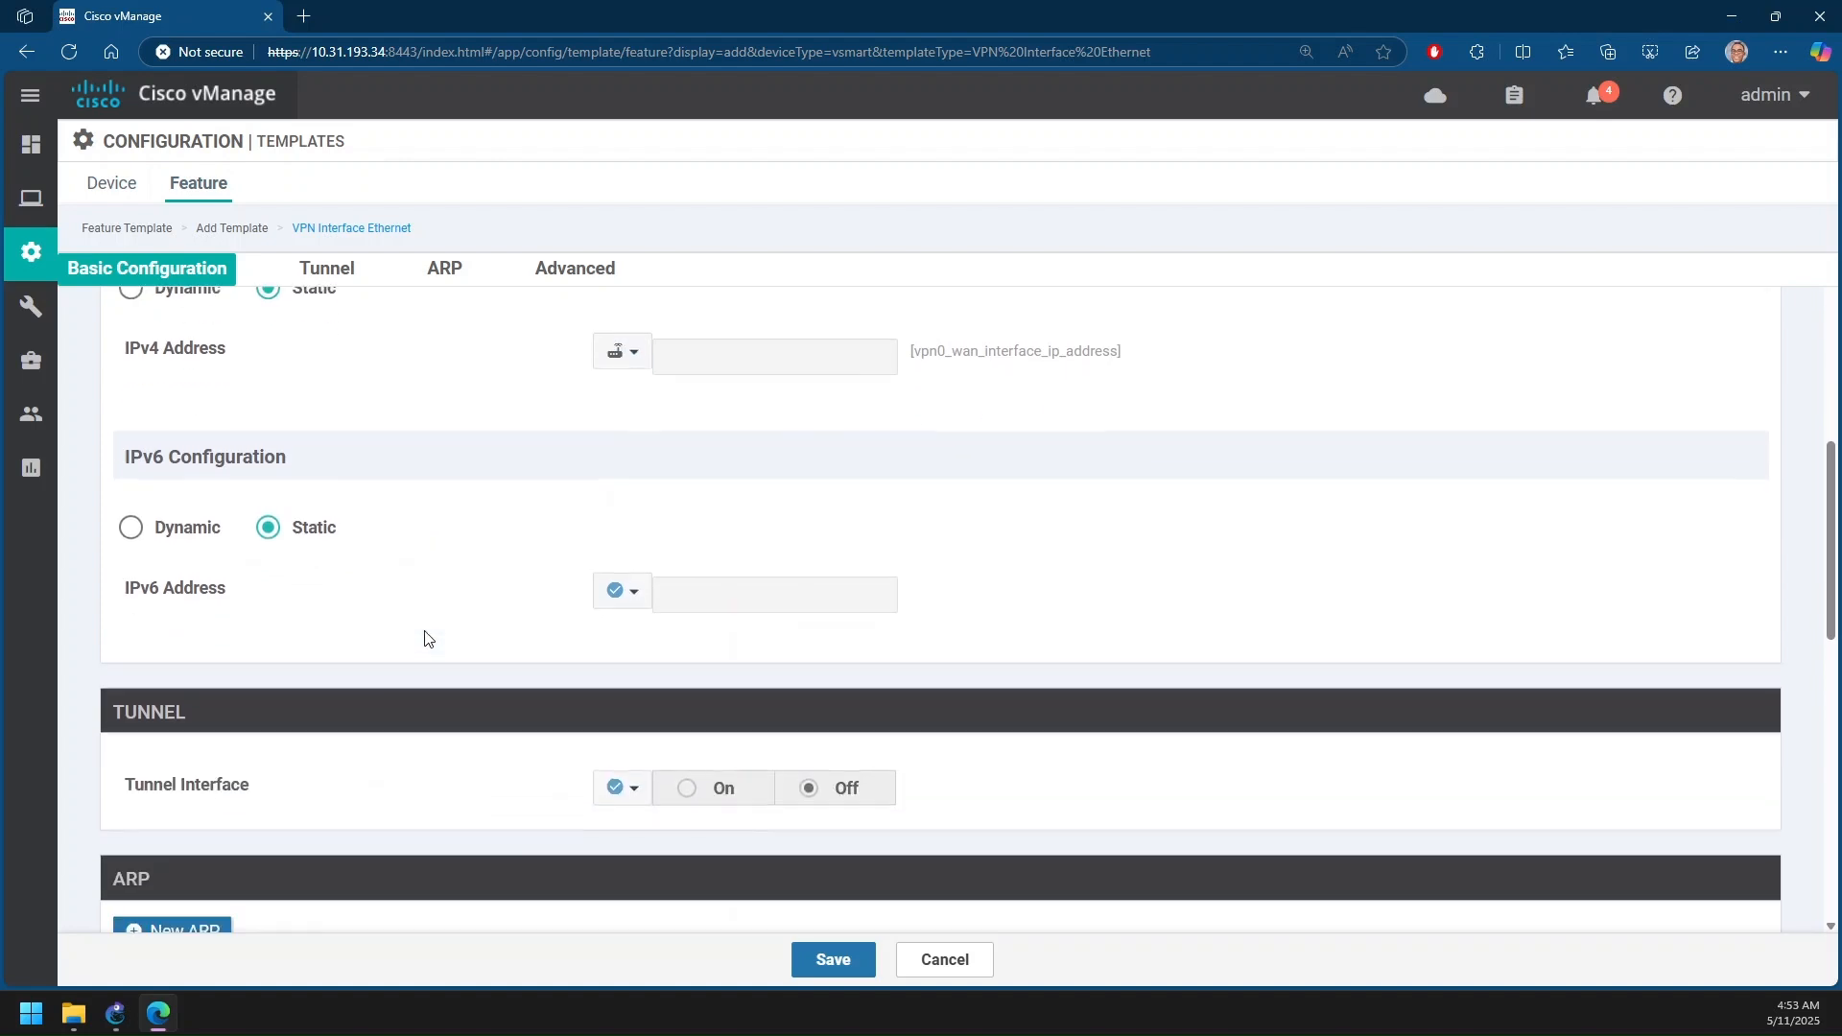
{"action": "scroll", "coordinate": [424, 623], "scroll_direction": "down", "scroll_amount": 2}
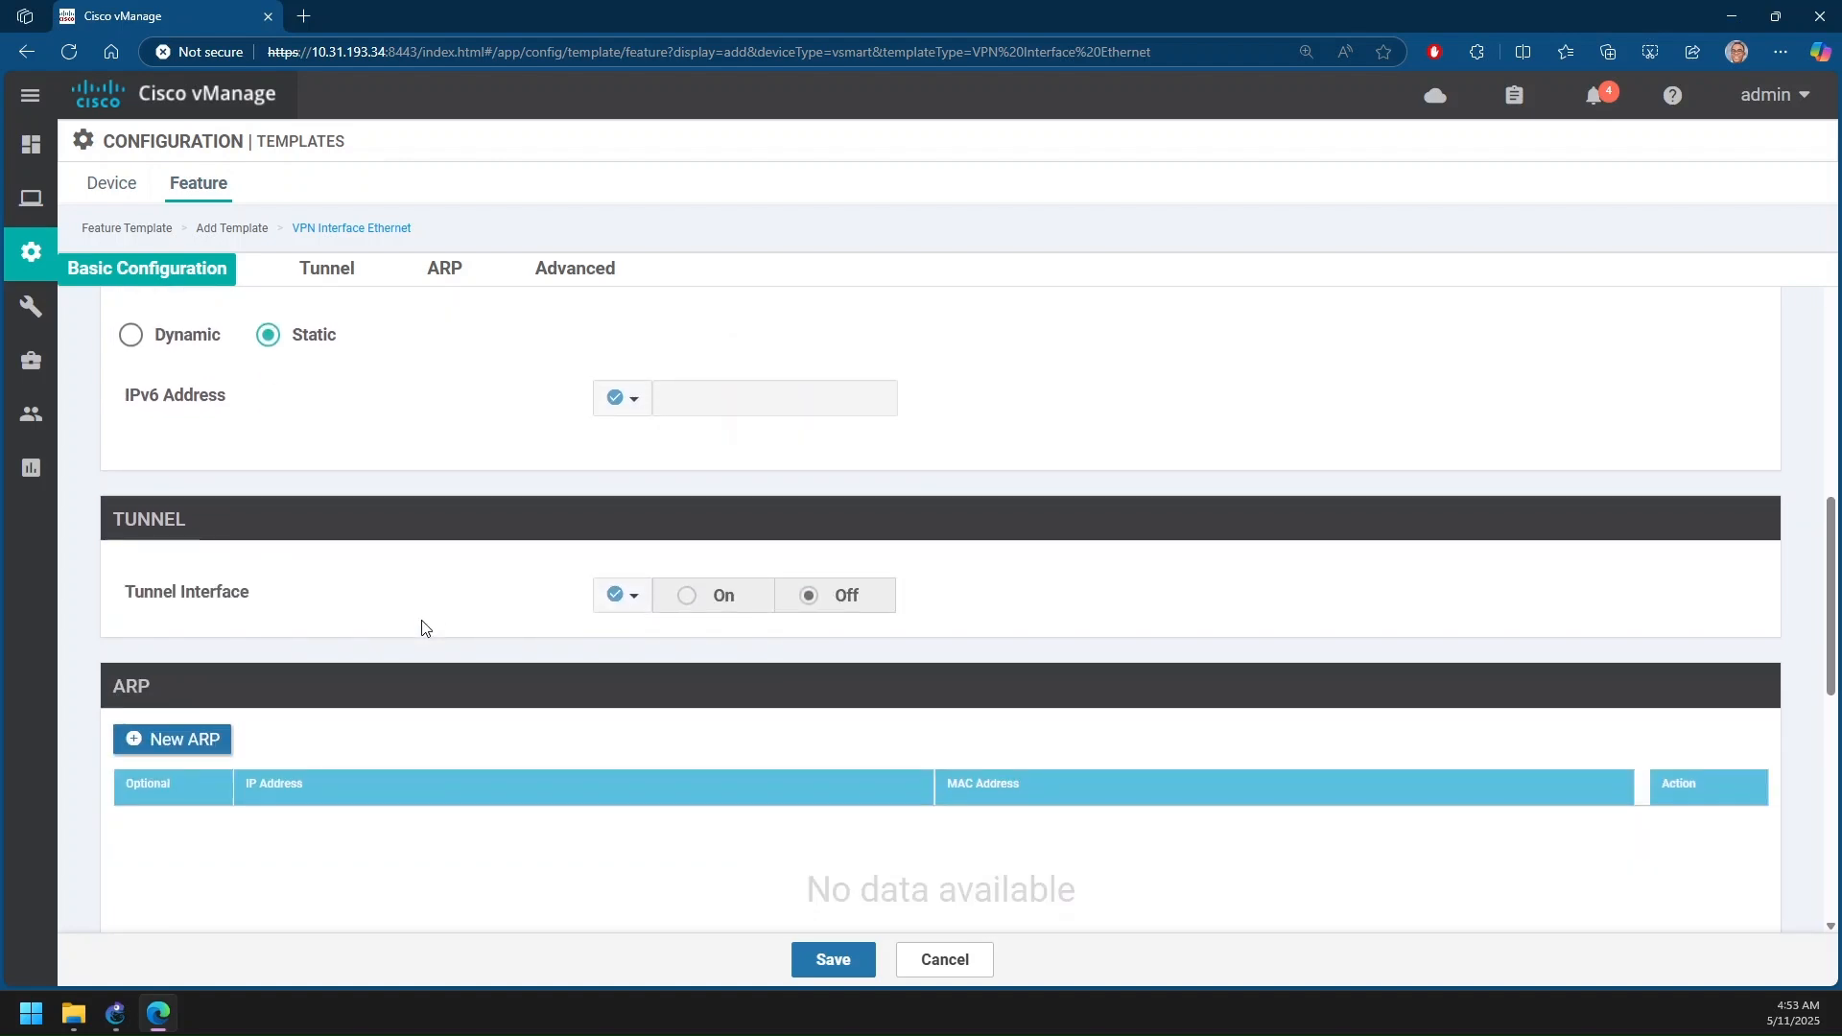
{"action": "scroll", "coordinate": [624, 532], "scroll_direction": "down", "scroll_amount": 1}
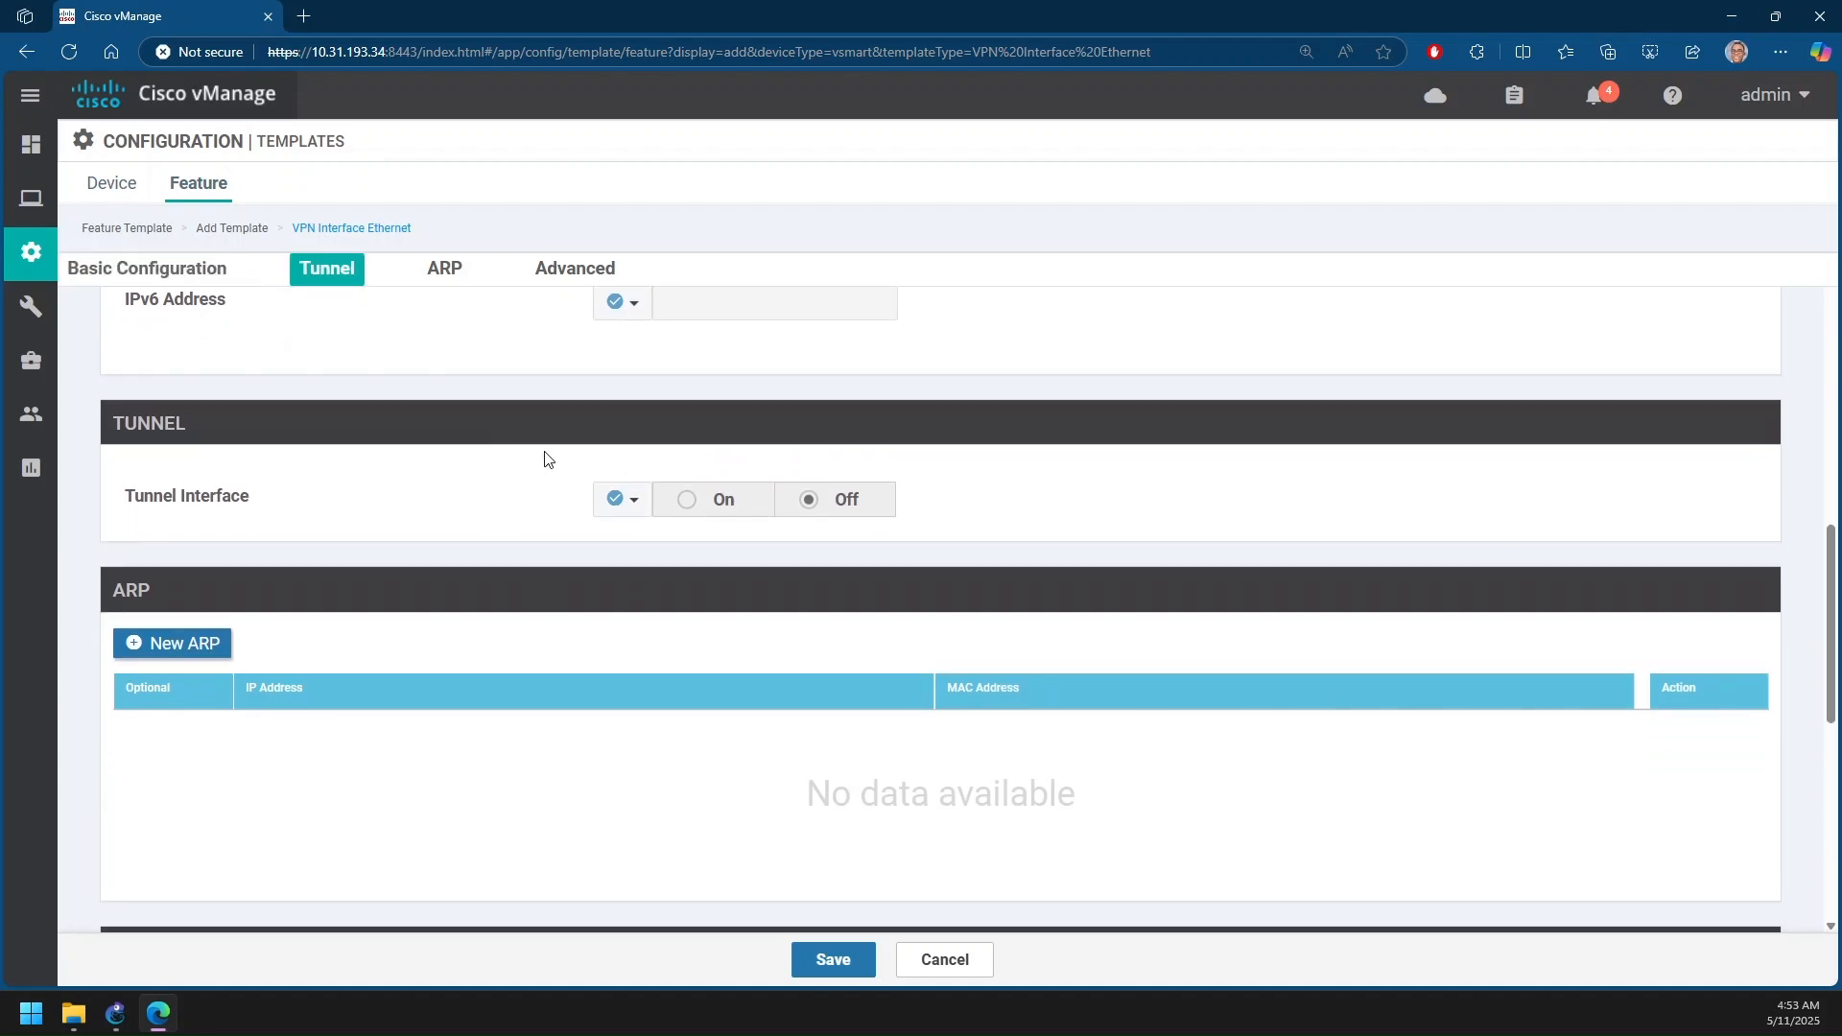
{"action": "left_click", "coordinate": [640, 508]}
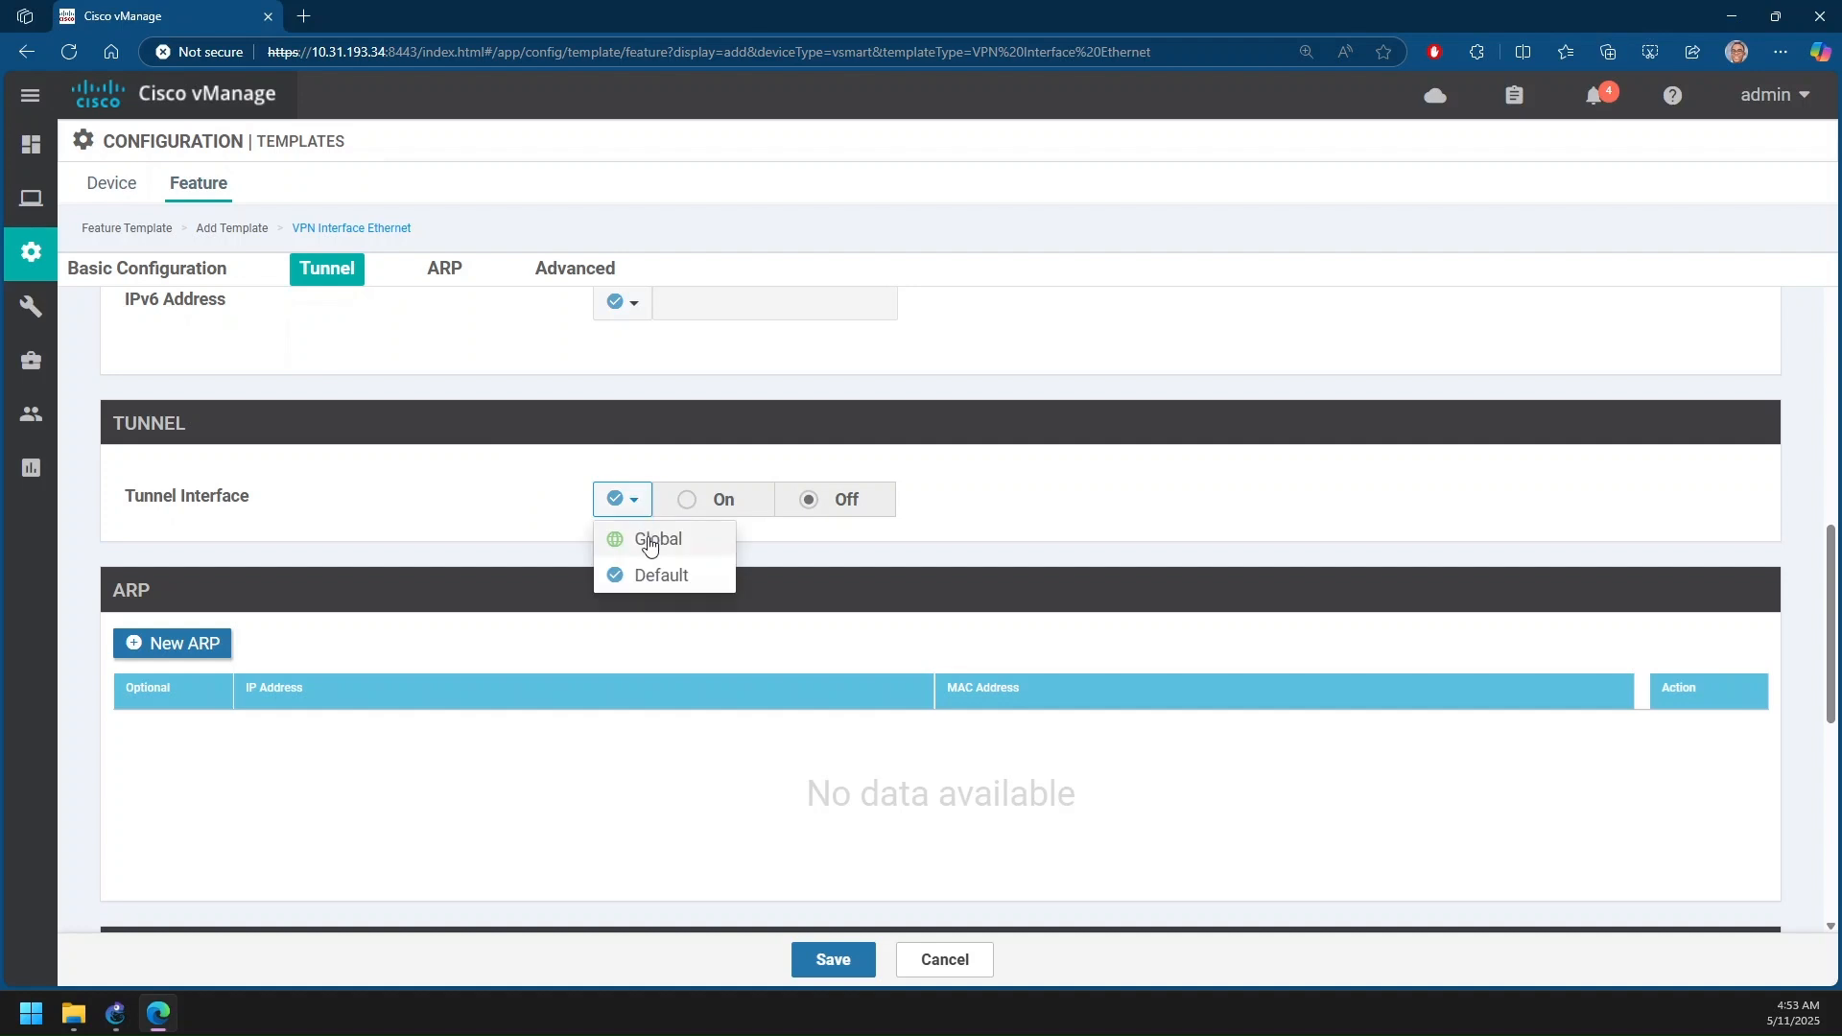
{"action": "left_click", "coordinate": [650, 537]}
{"action": "left_click", "coordinate": [705, 516]}
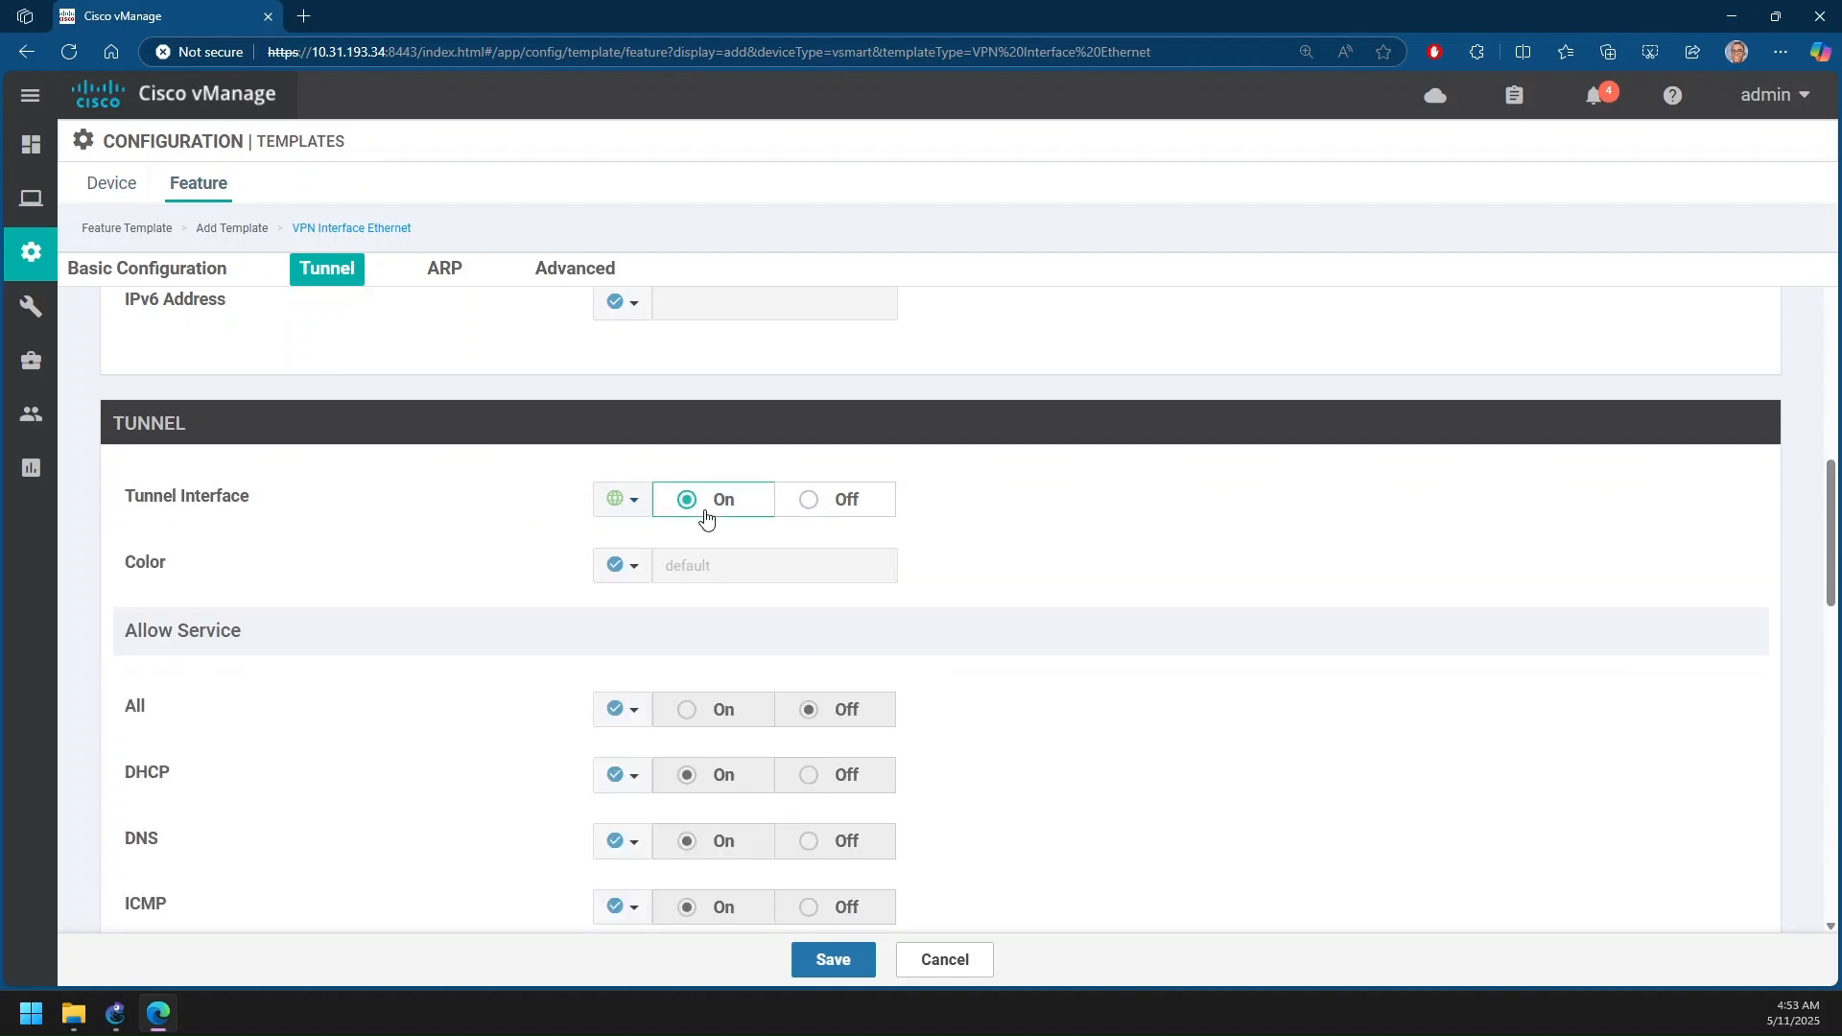
Allow all services on the tunnel by setting All to a global value of On
{"action": "scroll", "coordinate": [727, 584], "scroll_direction": "down", "scroll_amount": 1}
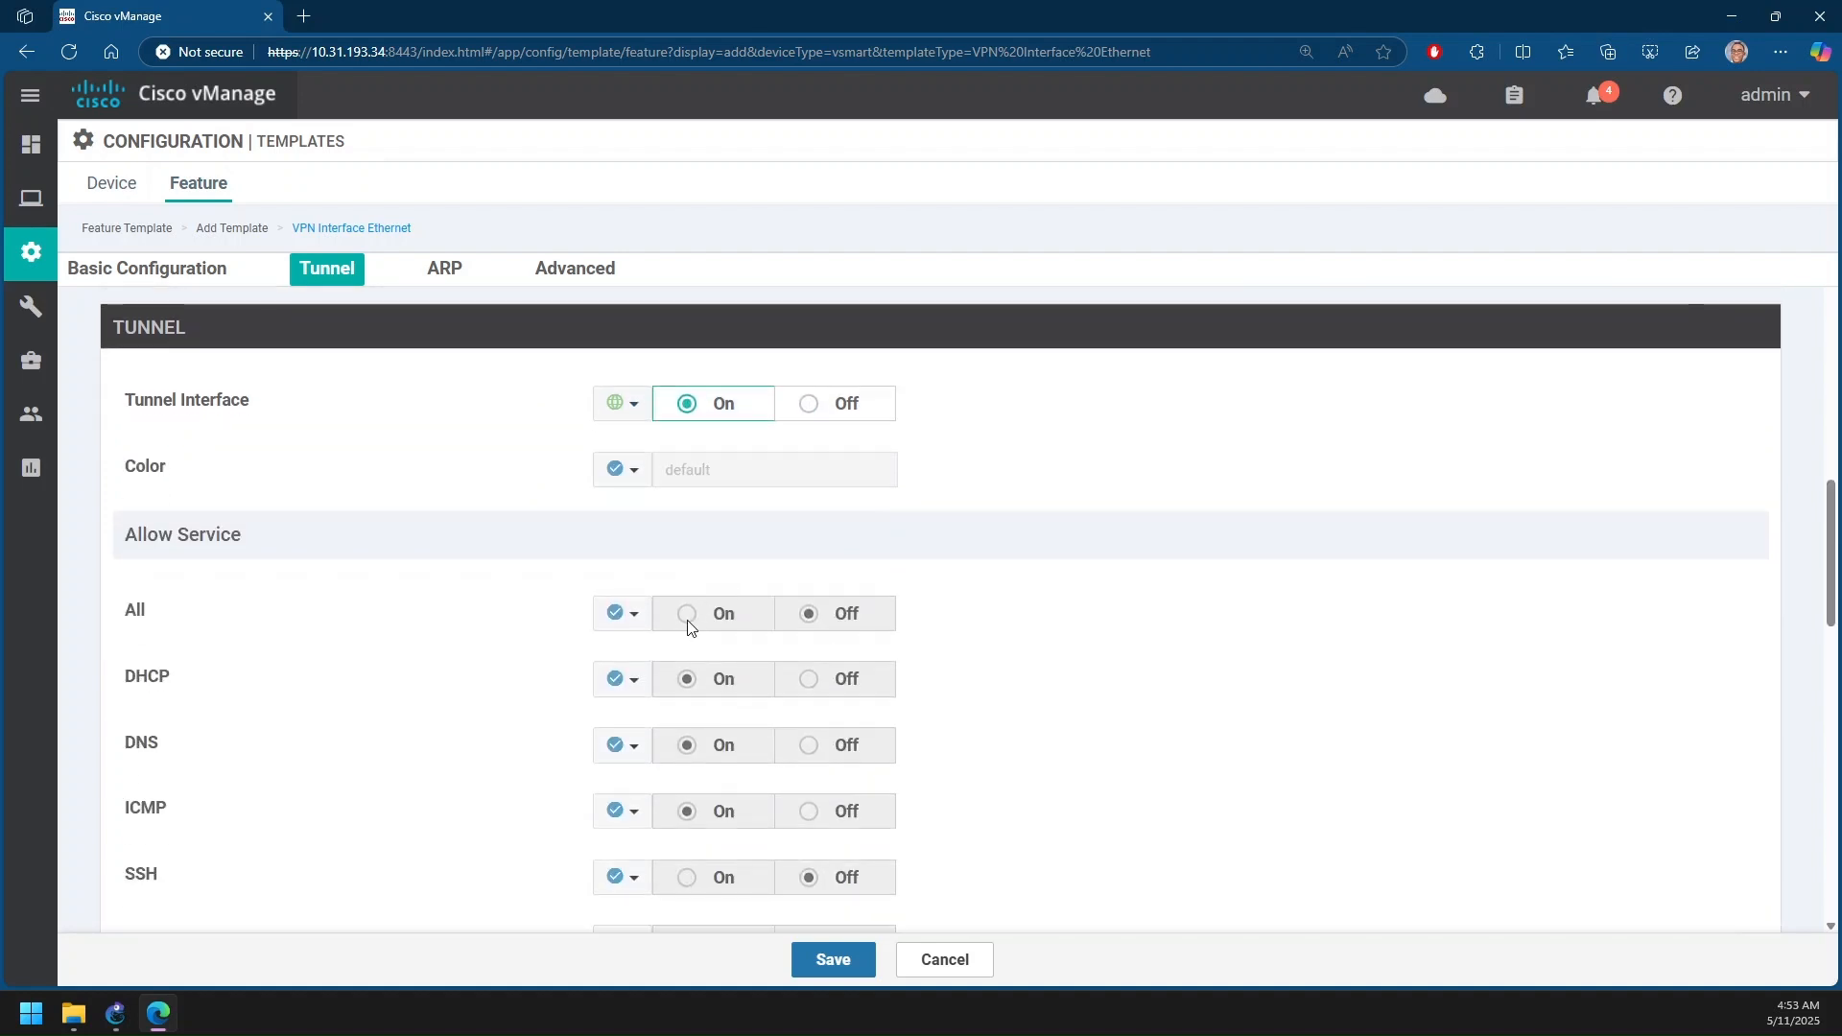
{"action": "left_click", "coordinate": [628, 614]}
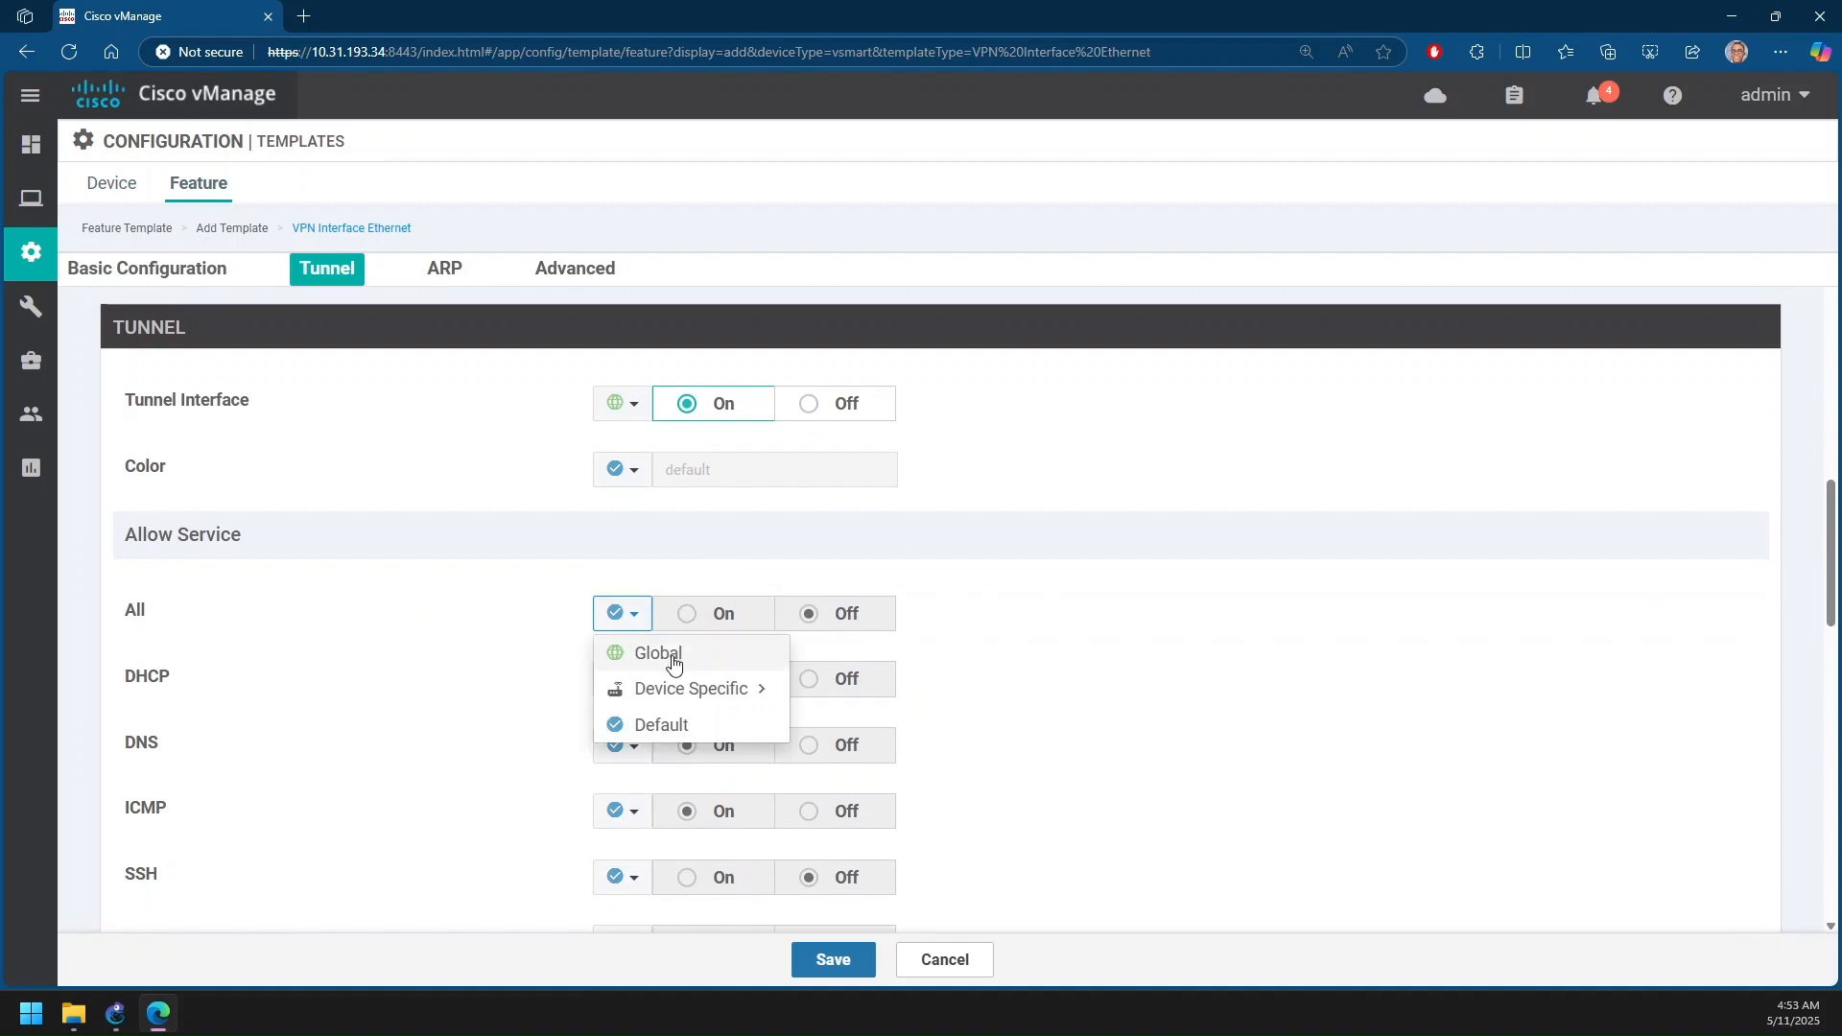
{"action": "left_click", "coordinate": [678, 658]}
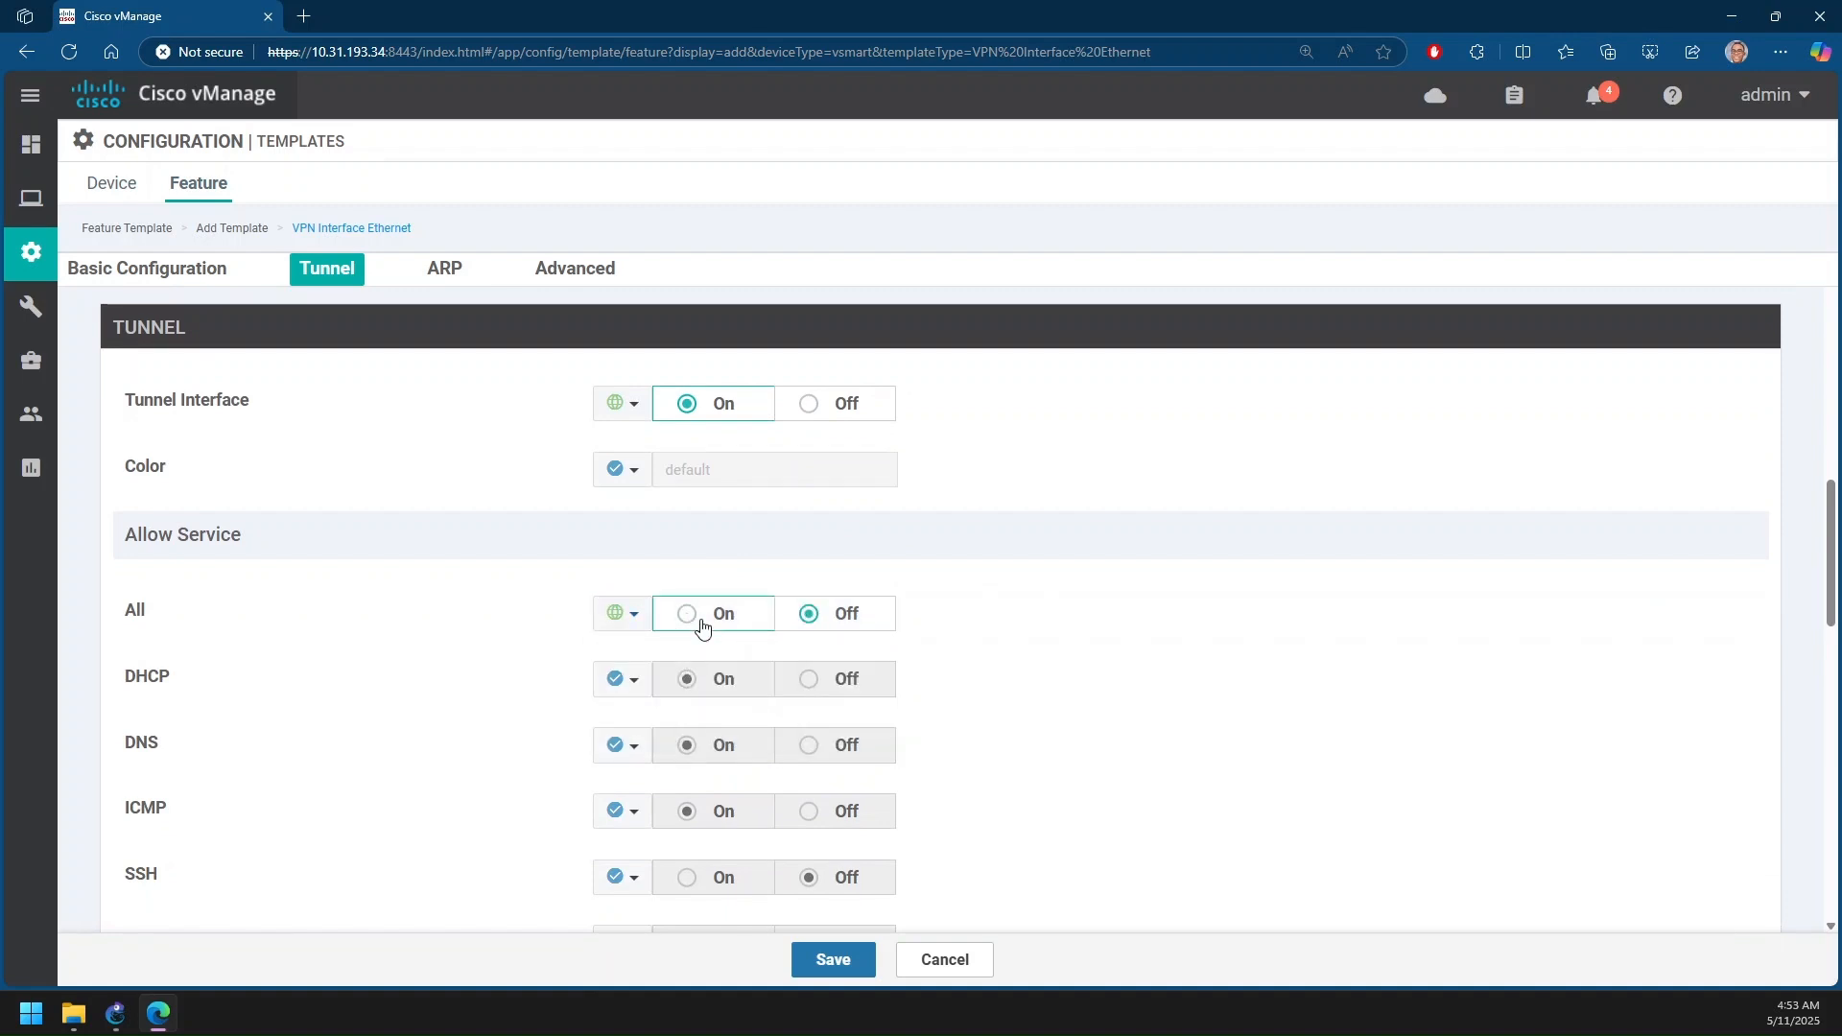
{"action": "left_click", "coordinate": [702, 625]}
Review the allowed services and the template's remaining sections, and save the interface template
{"action": "scroll", "coordinate": [857, 629], "scroll_direction": "down", "scroll_amount": 3}
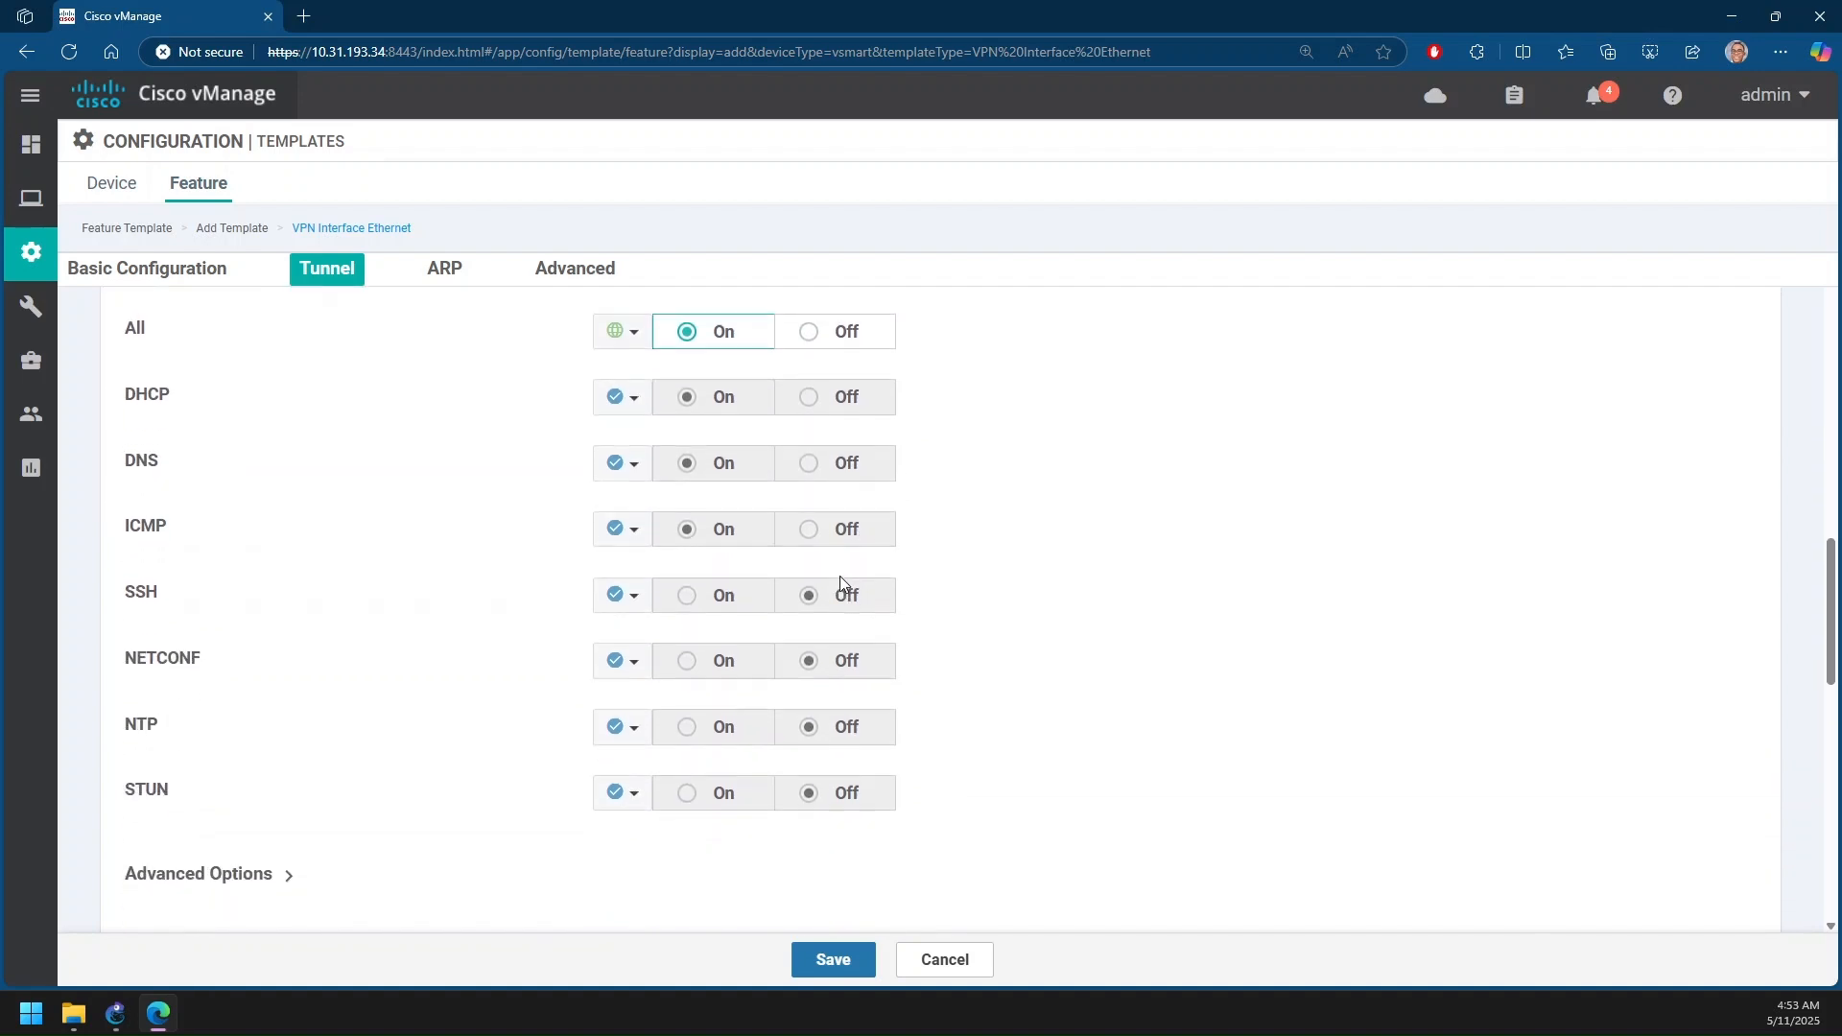
{"action": "scroll", "coordinate": [835, 581], "scroll_direction": "up", "scroll_amount": 1}
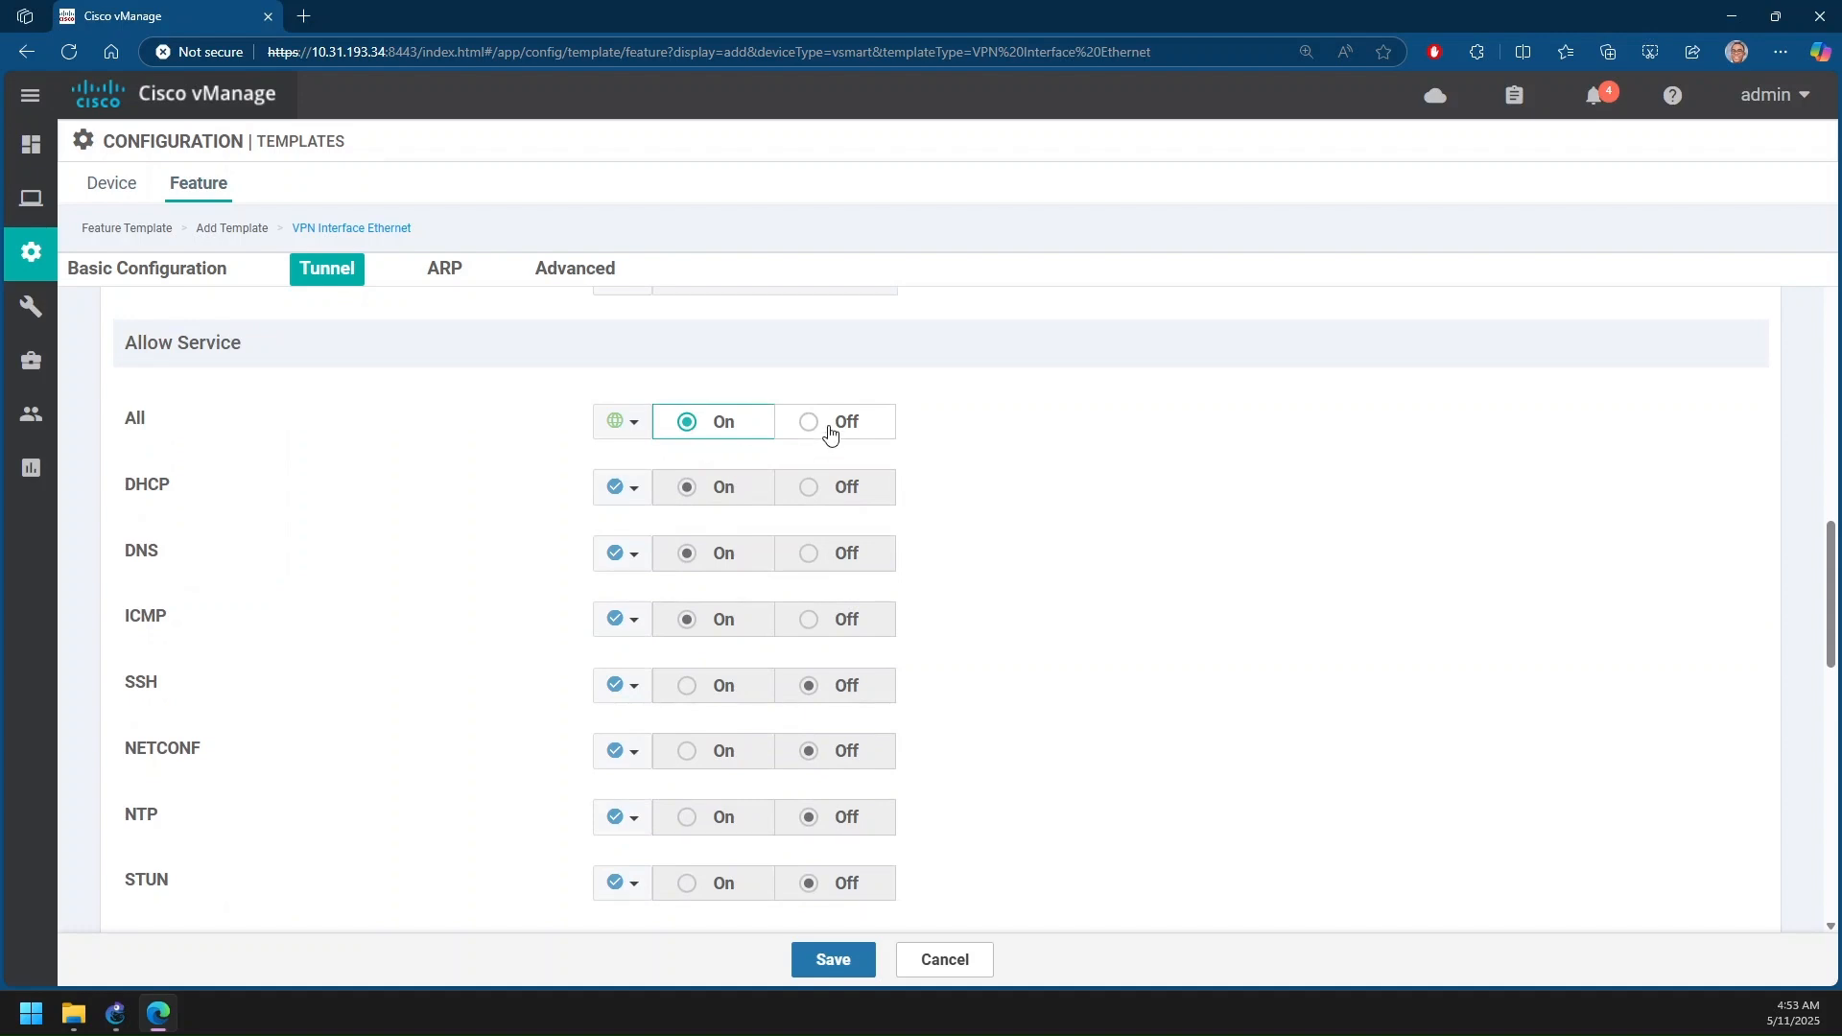
{"action": "scroll", "coordinate": [845, 499], "scroll_direction": "down", "scroll_amount": 1}
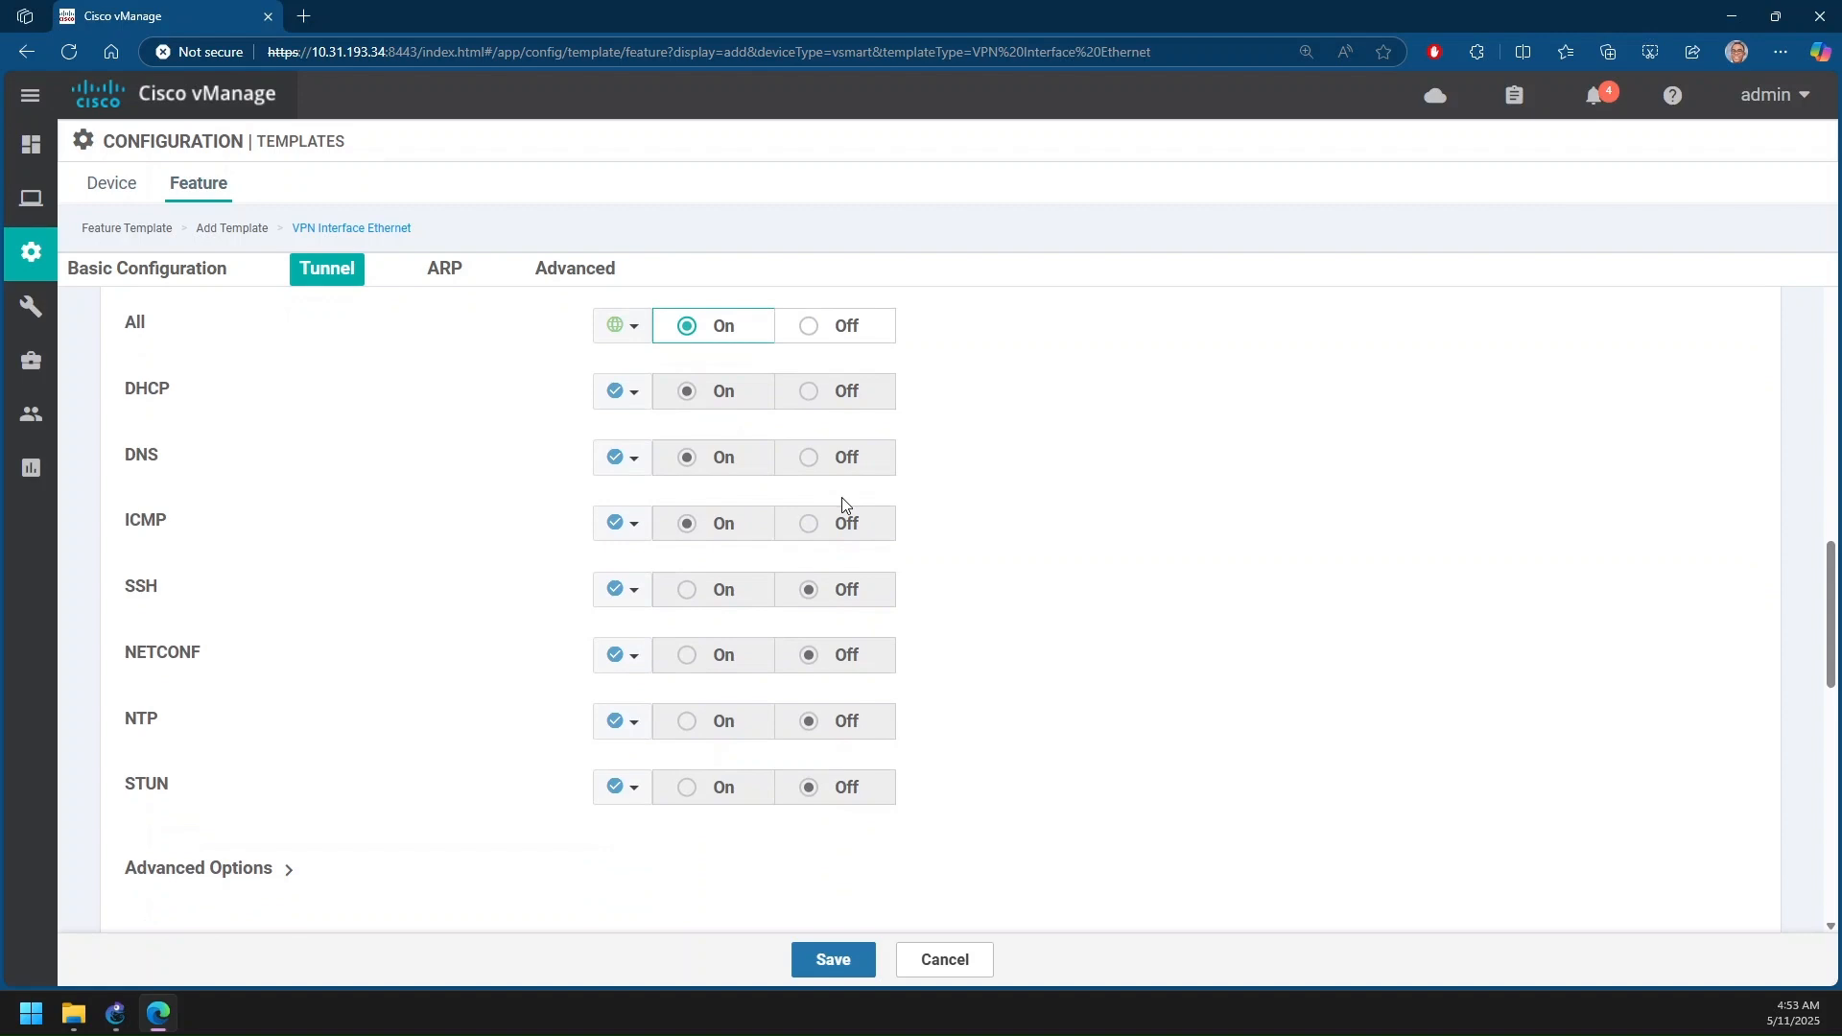
{"action": "scroll", "coordinate": [842, 497], "scroll_direction": "down", "scroll_amount": 8}
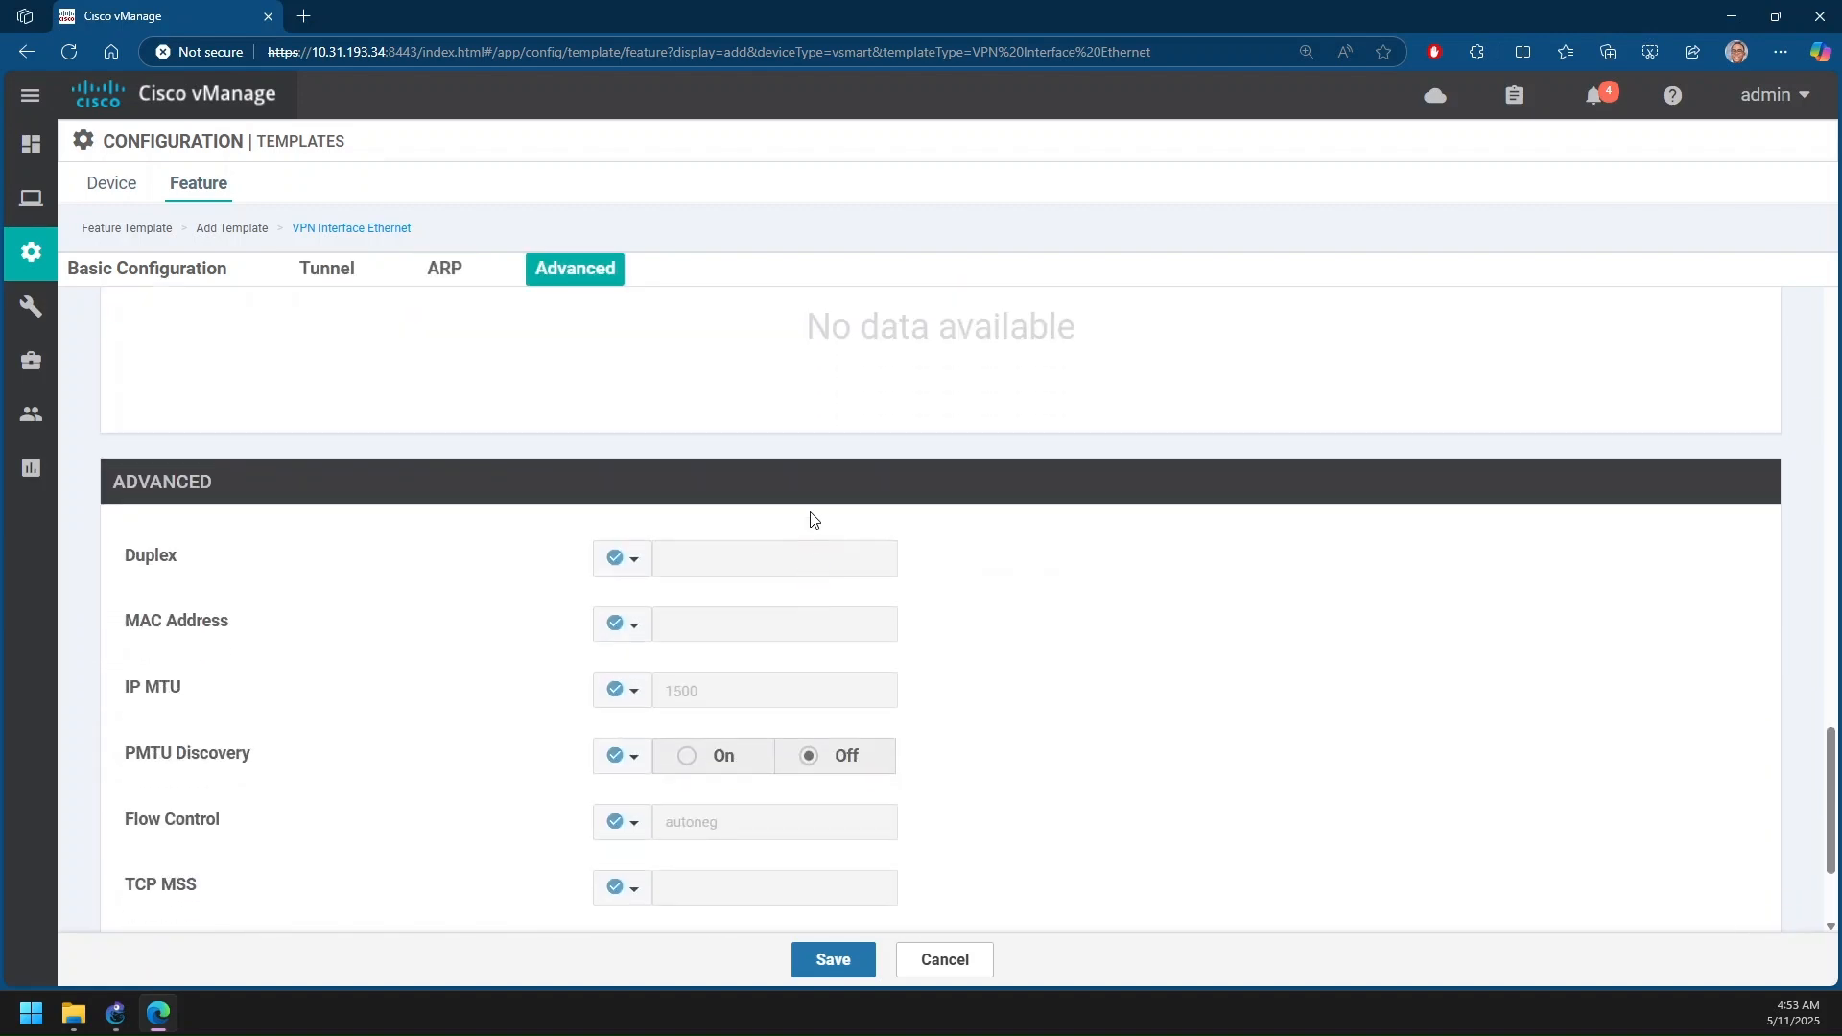
{"action": "scroll", "coordinate": [811, 528], "scroll_direction": "down", "scroll_amount": 2}
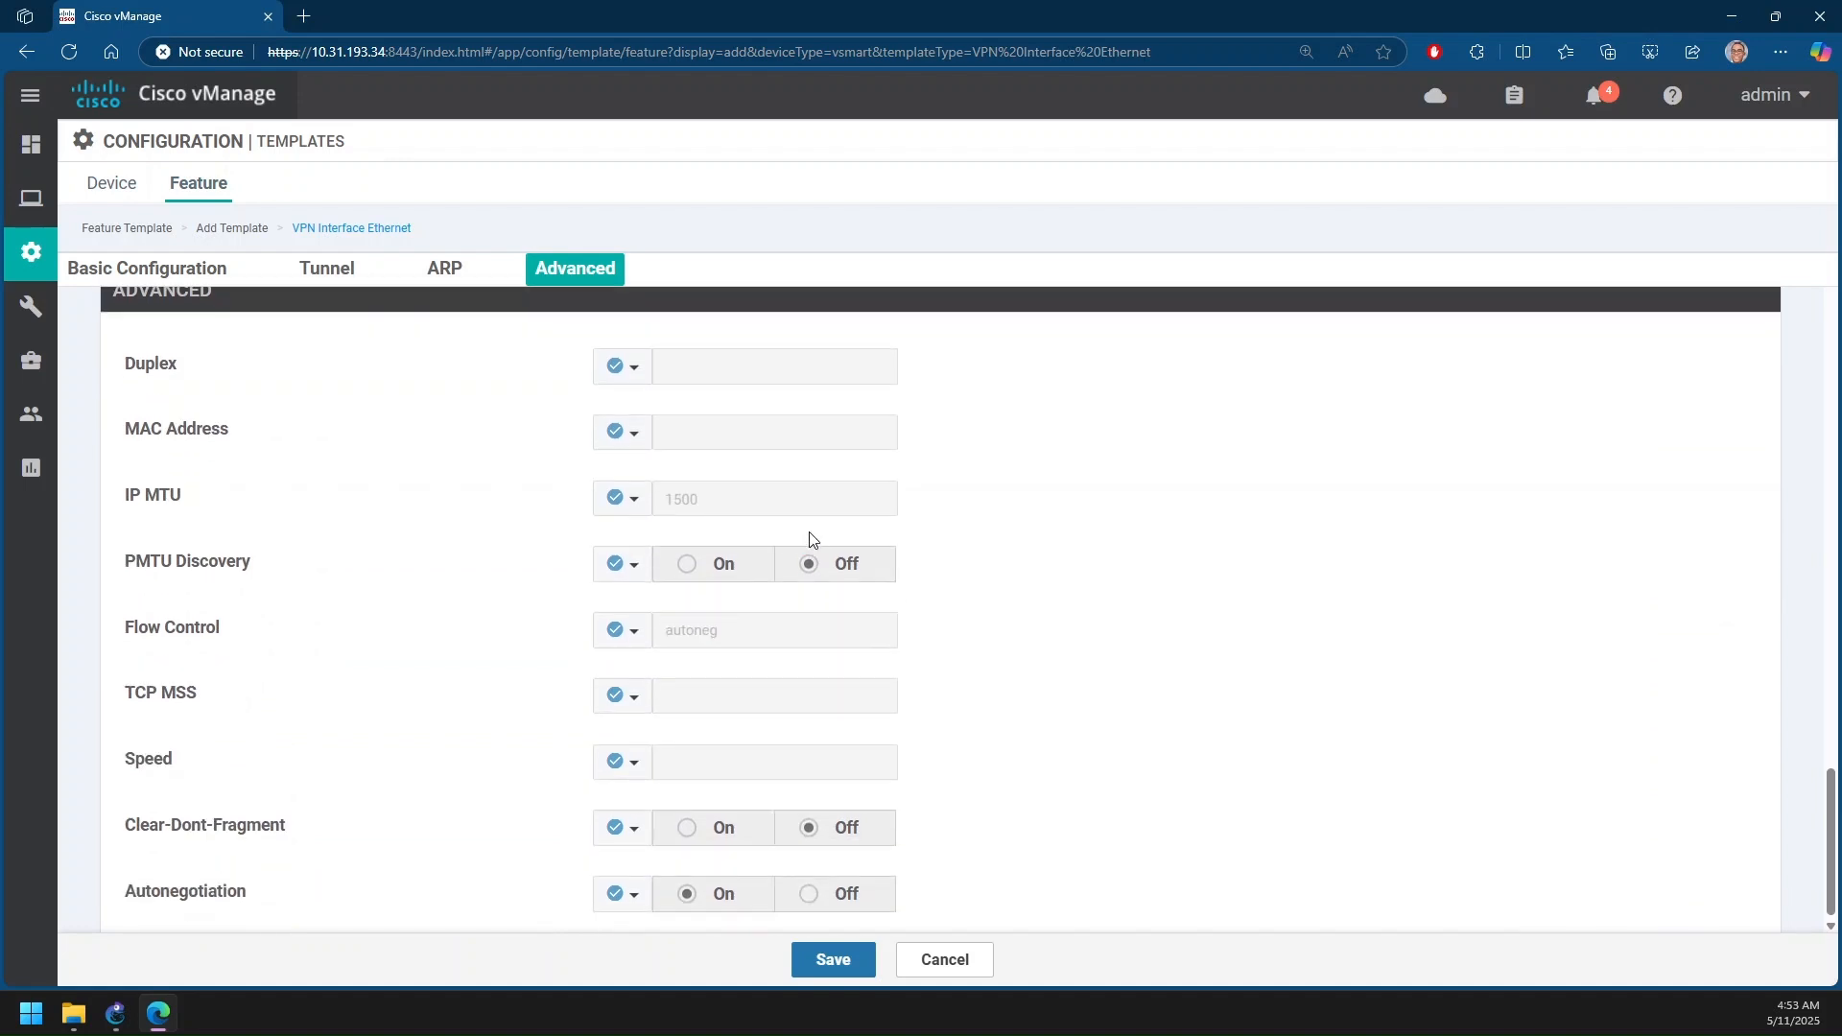
{"action": "scroll", "coordinate": [765, 728], "scroll_direction": "up", "scroll_amount": 9}
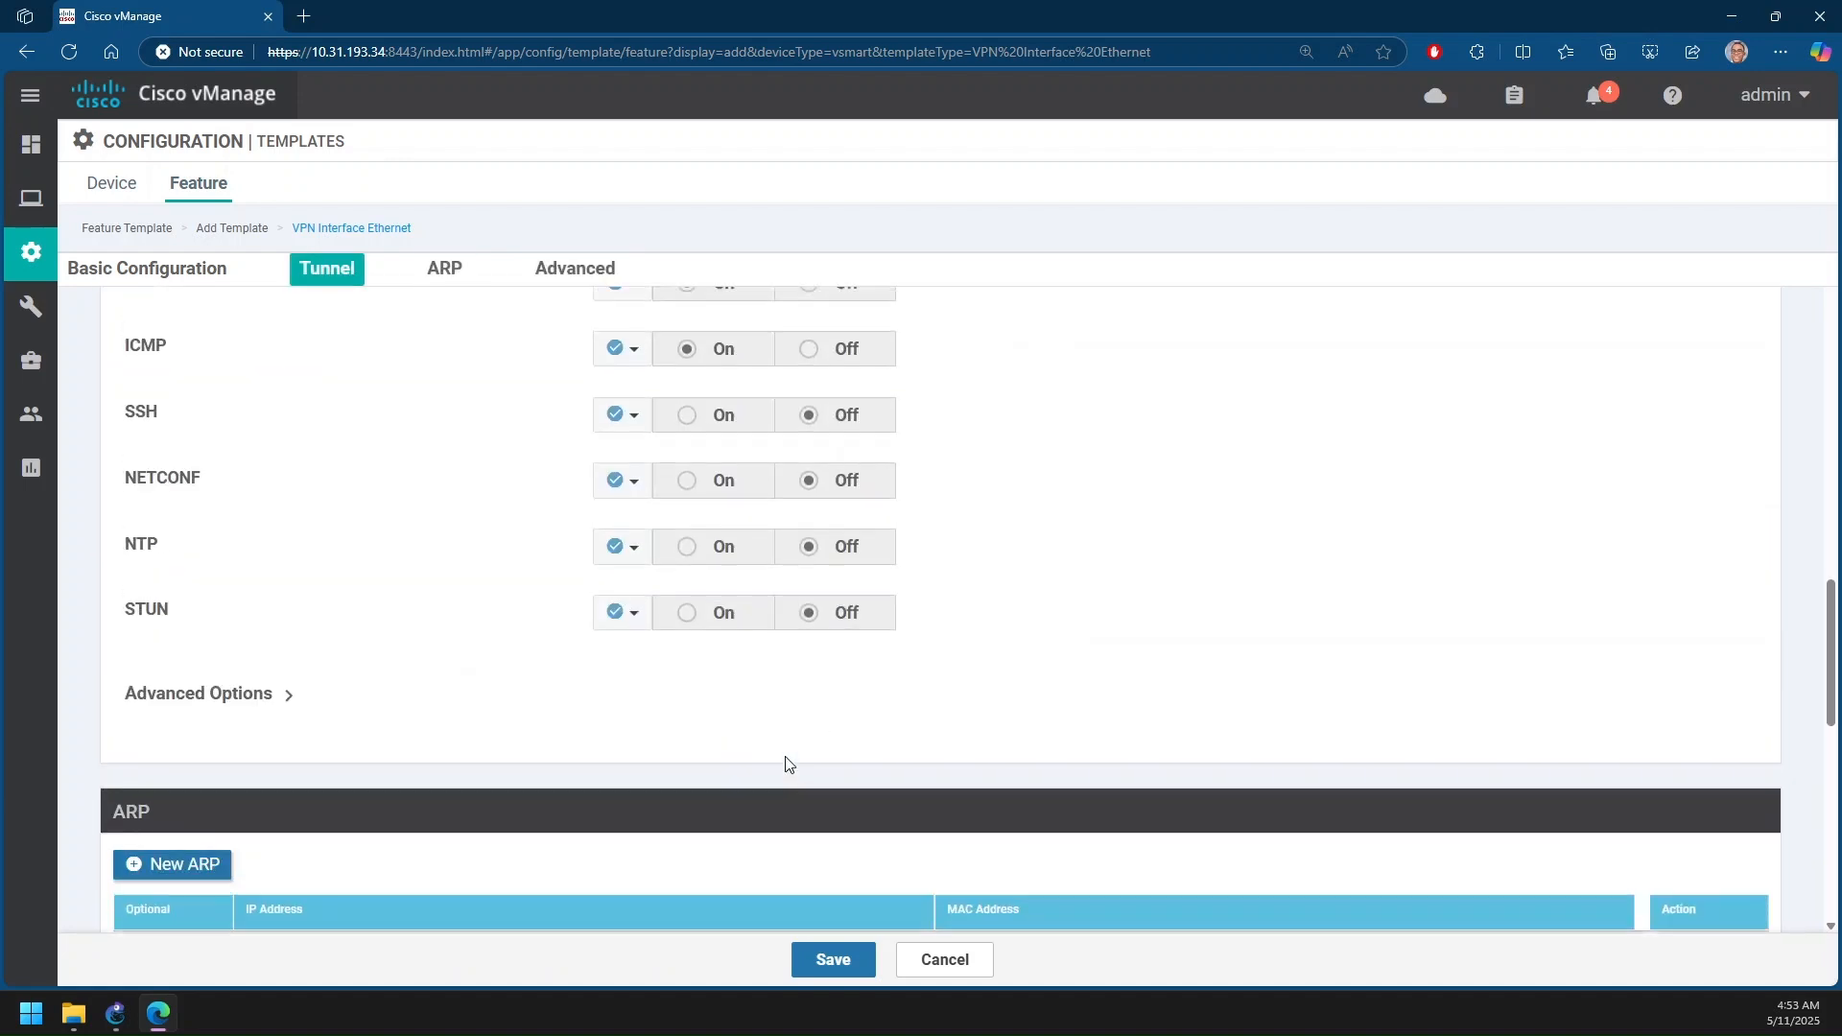
{"action": "scroll", "coordinate": [785, 763], "scroll_direction": "up", "scroll_amount": 2}
{"action": "scroll", "coordinate": [793, 761], "scroll_direction": "down", "scroll_amount": 11}
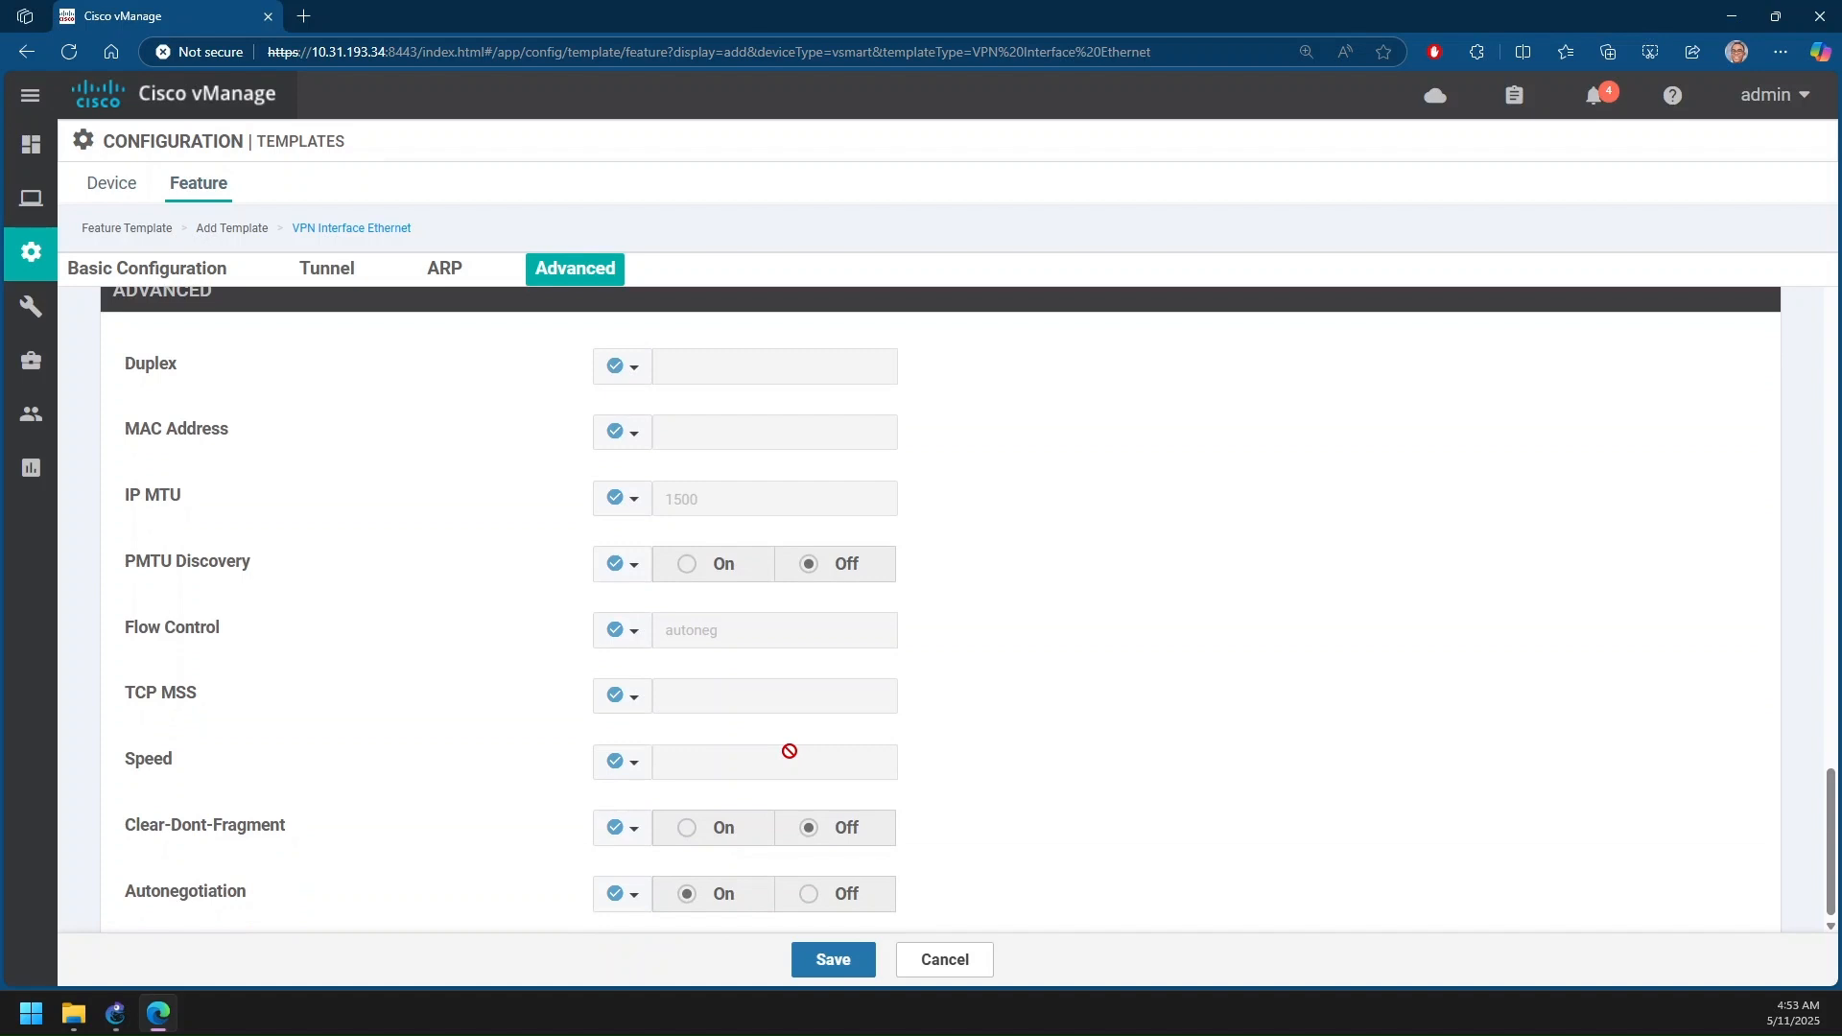
{"action": "scroll", "coordinate": [778, 748], "scroll_direction": "up", "scroll_amount": 15}
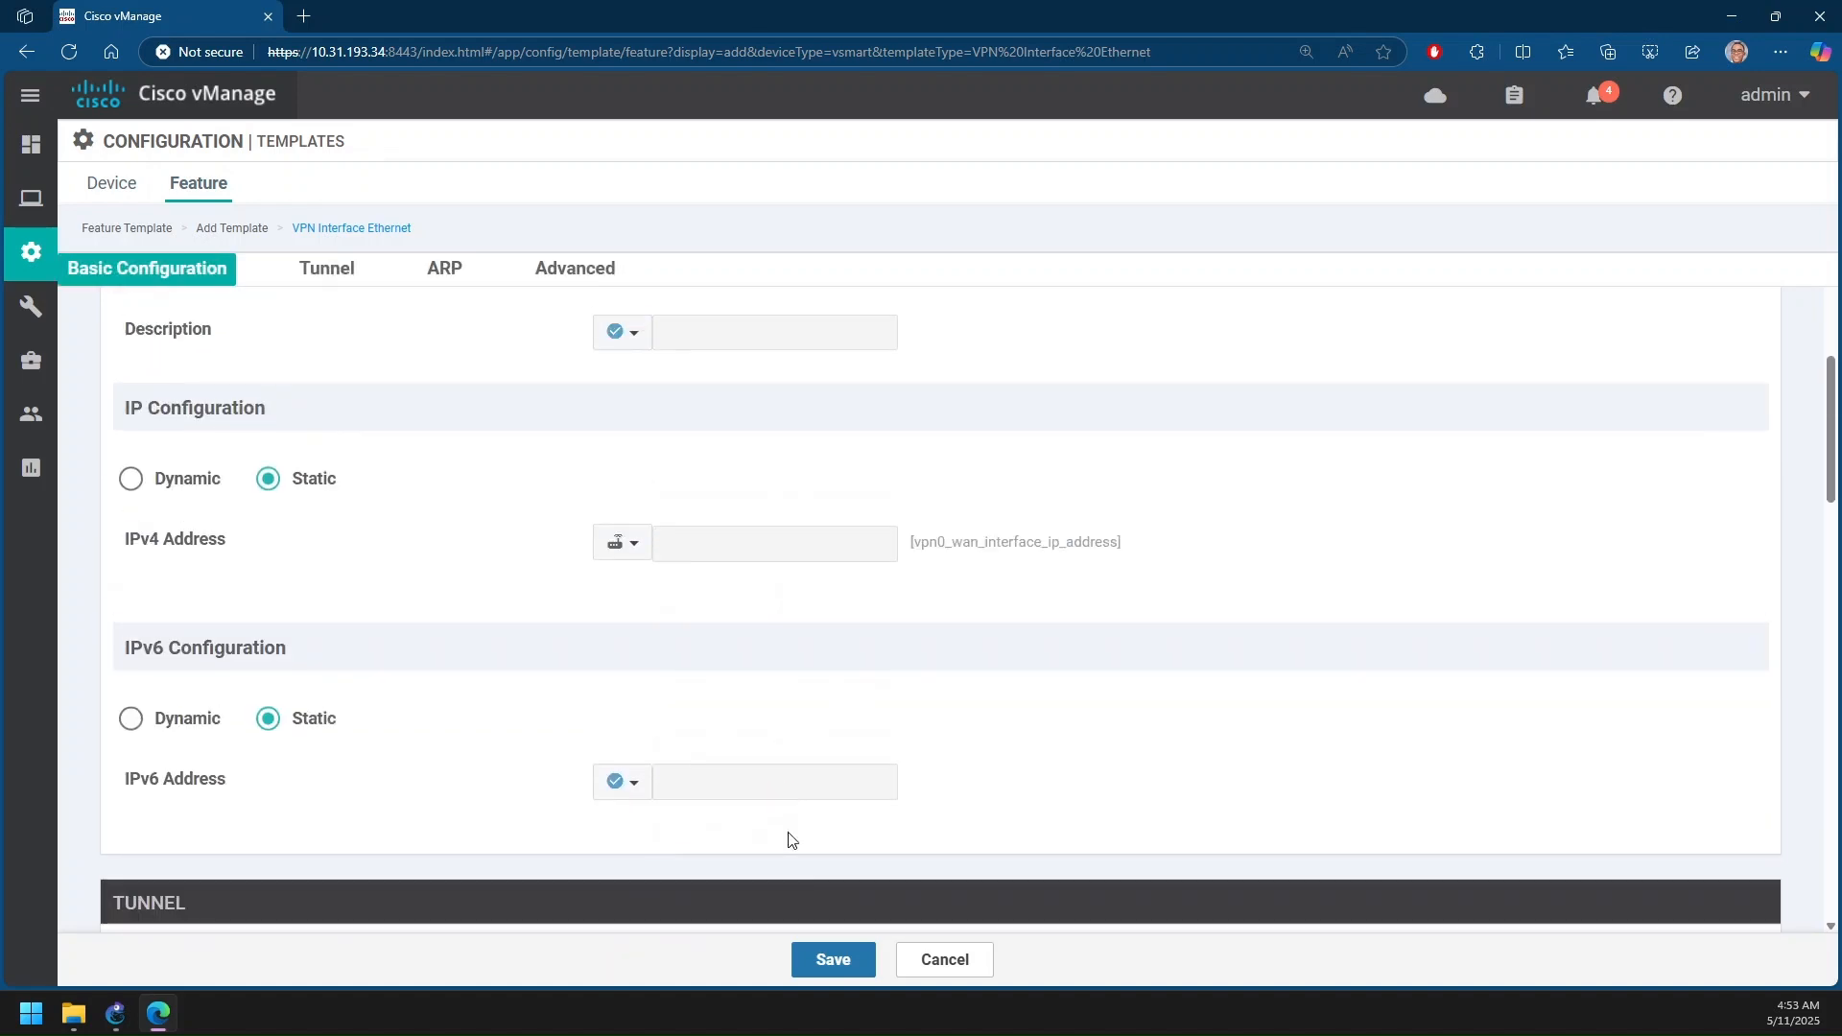
{"action": "left_click", "coordinate": [835, 960]}
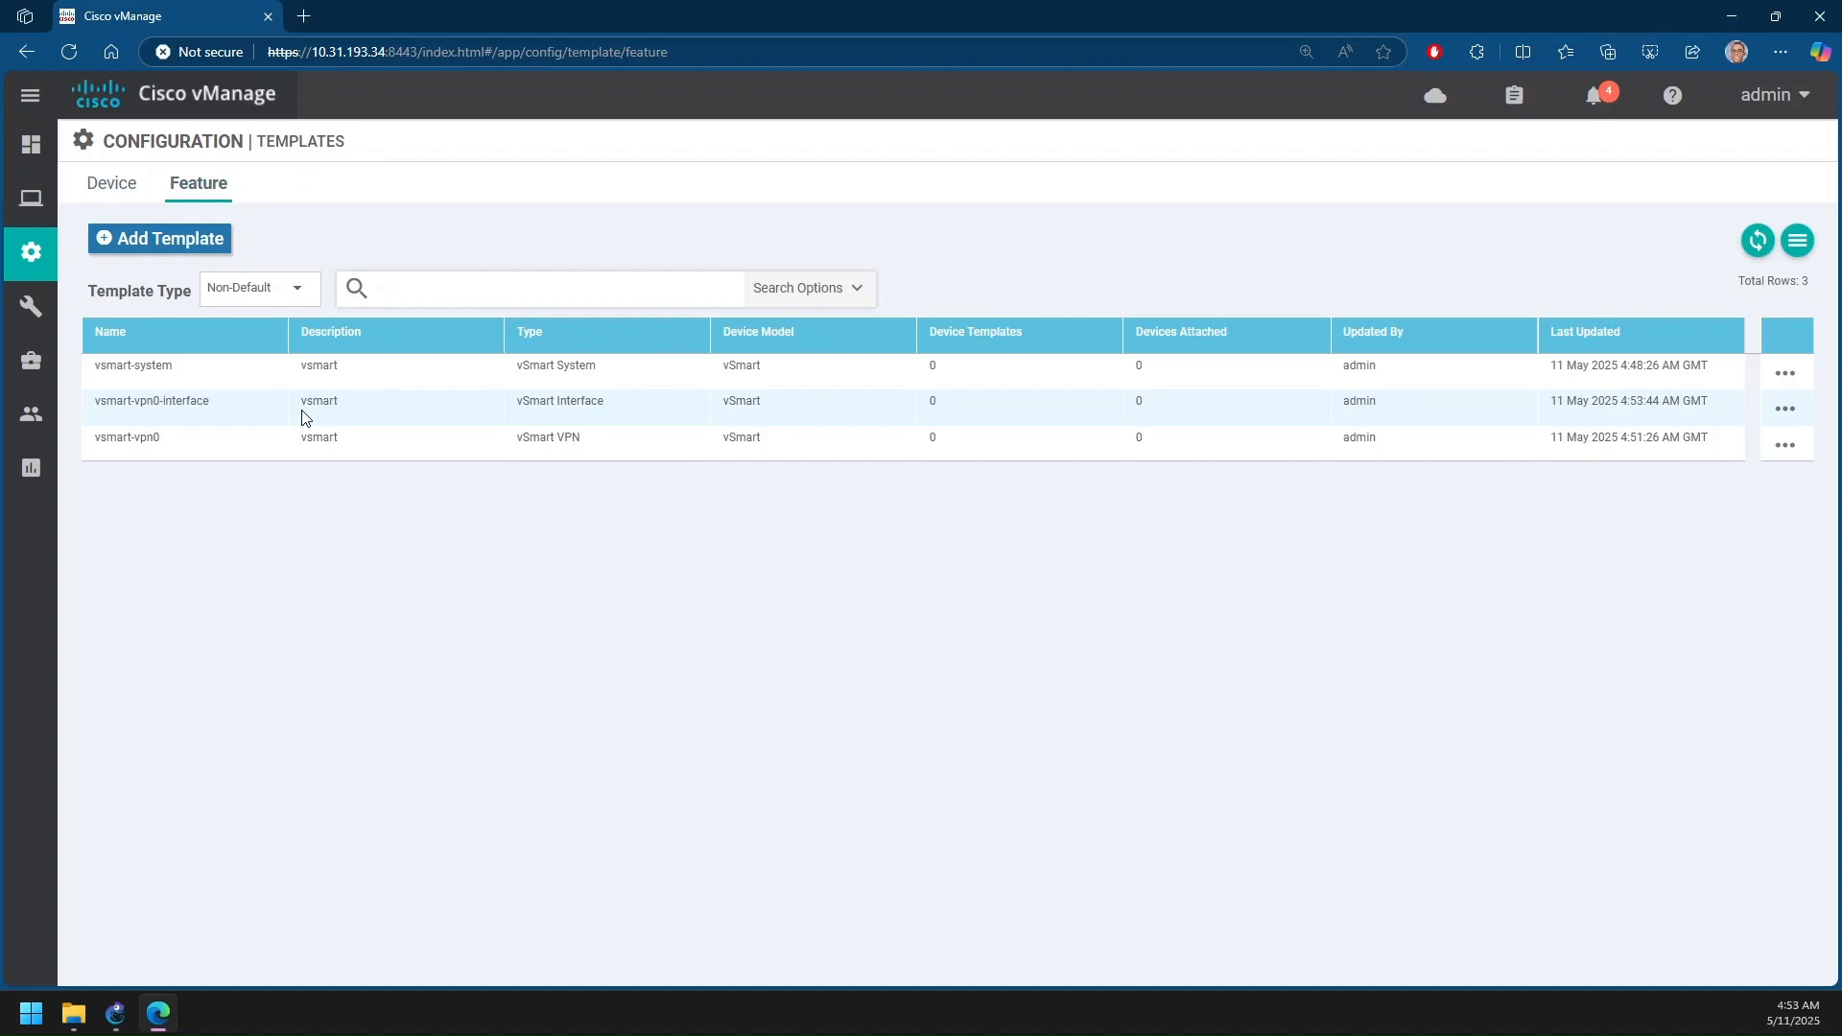
Start another feature template for the vSmart device model and choose the VPN template type
{"action": "mouse_move", "coordinate": [31, 413]}
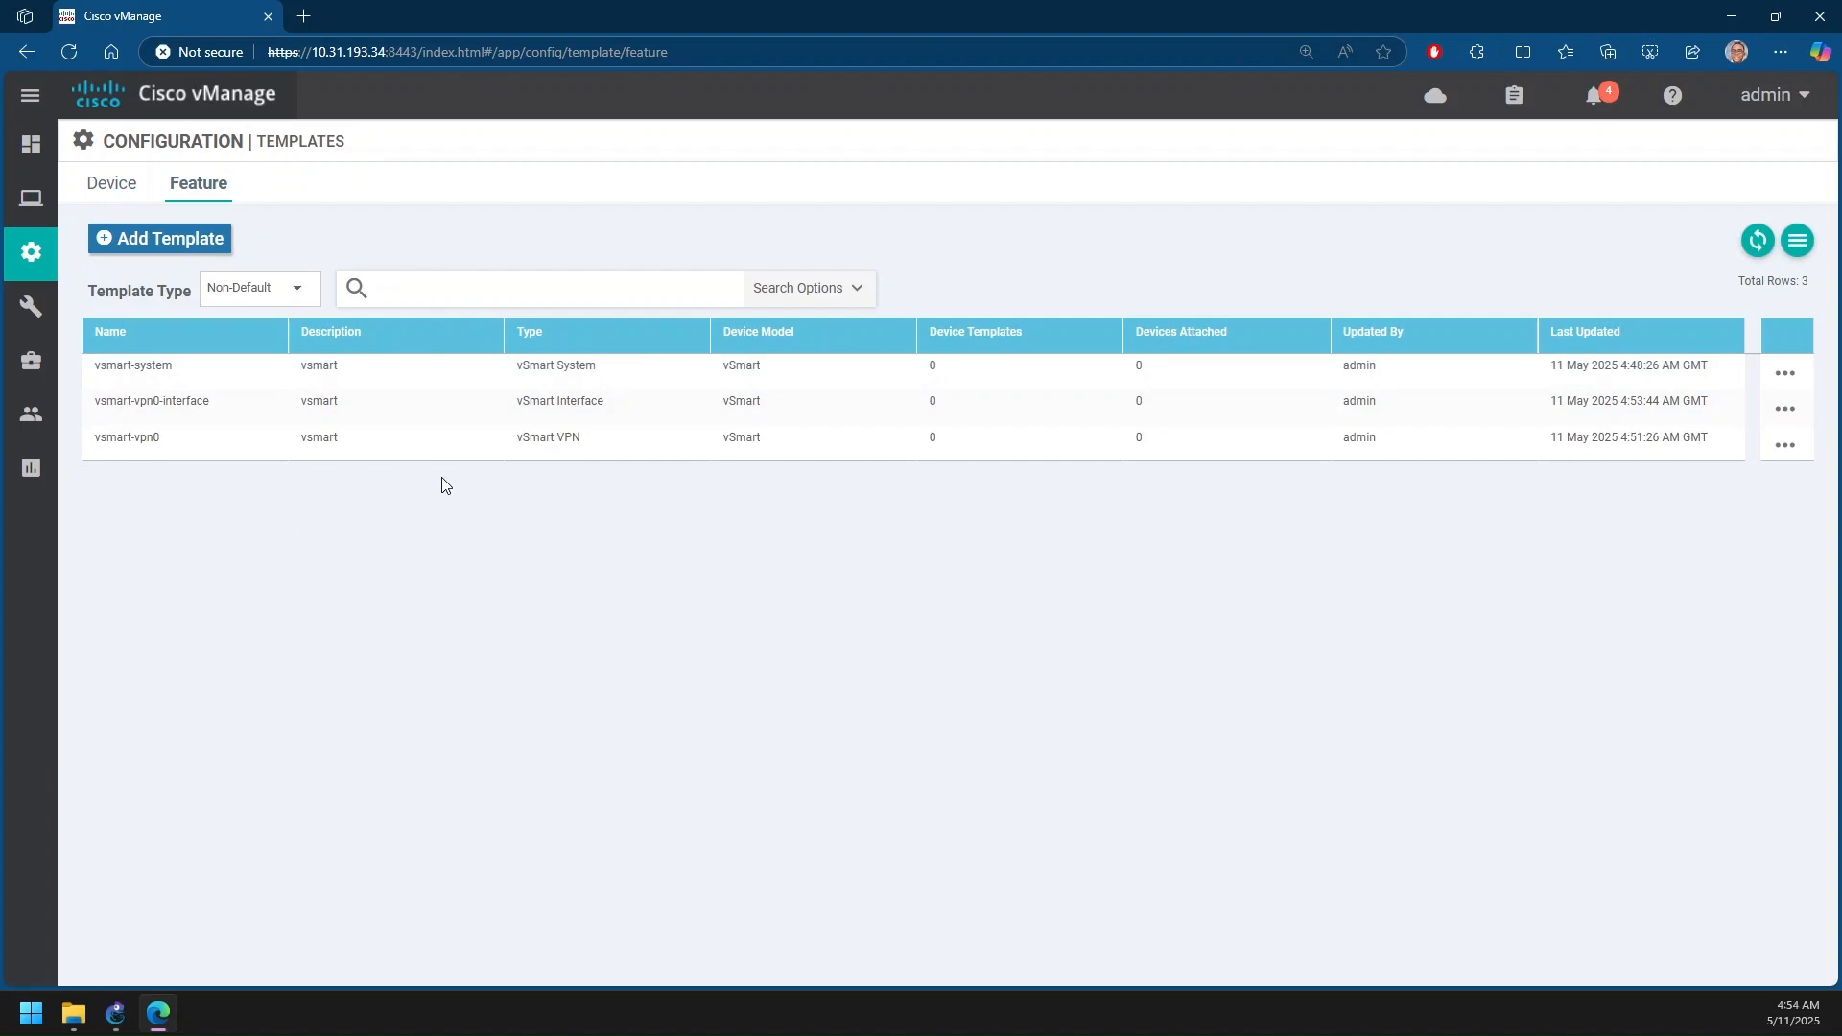
{"action": "left_click", "coordinate": [211, 249]}
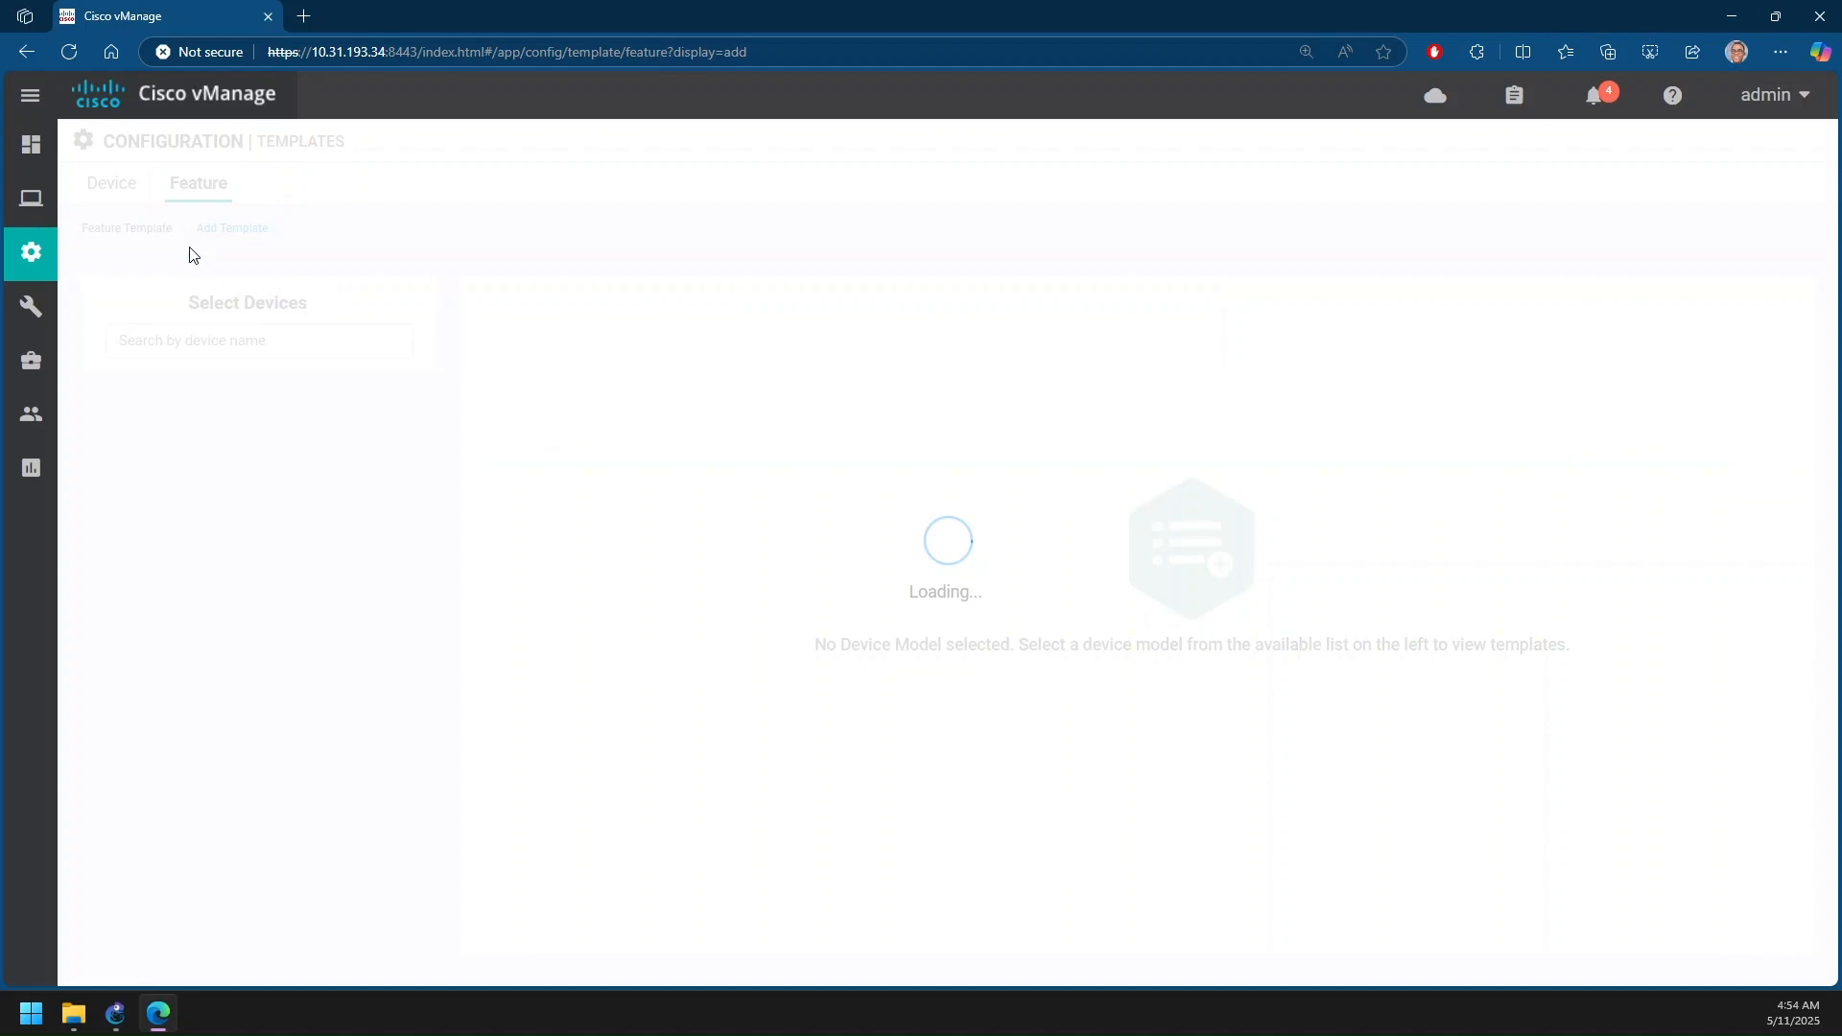
{"action": "left_click", "coordinate": [284, 355]}
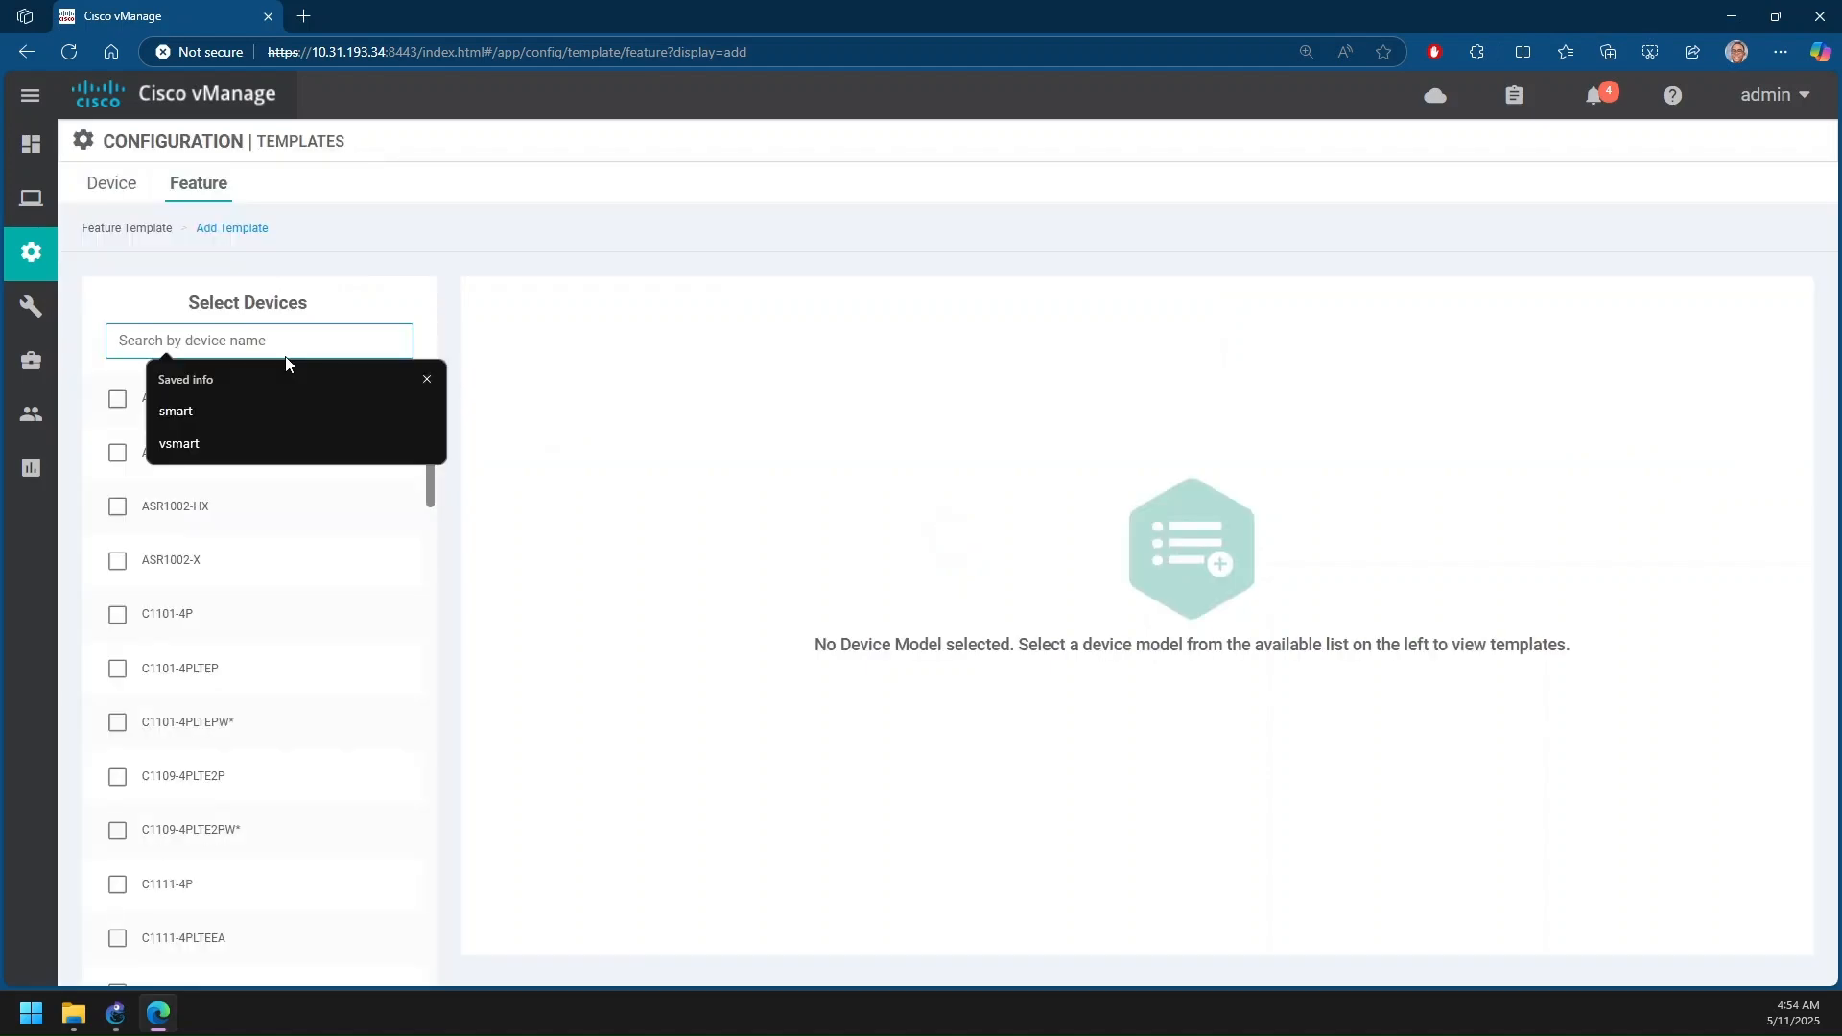
{"action": "type", "text": "vsmart"}
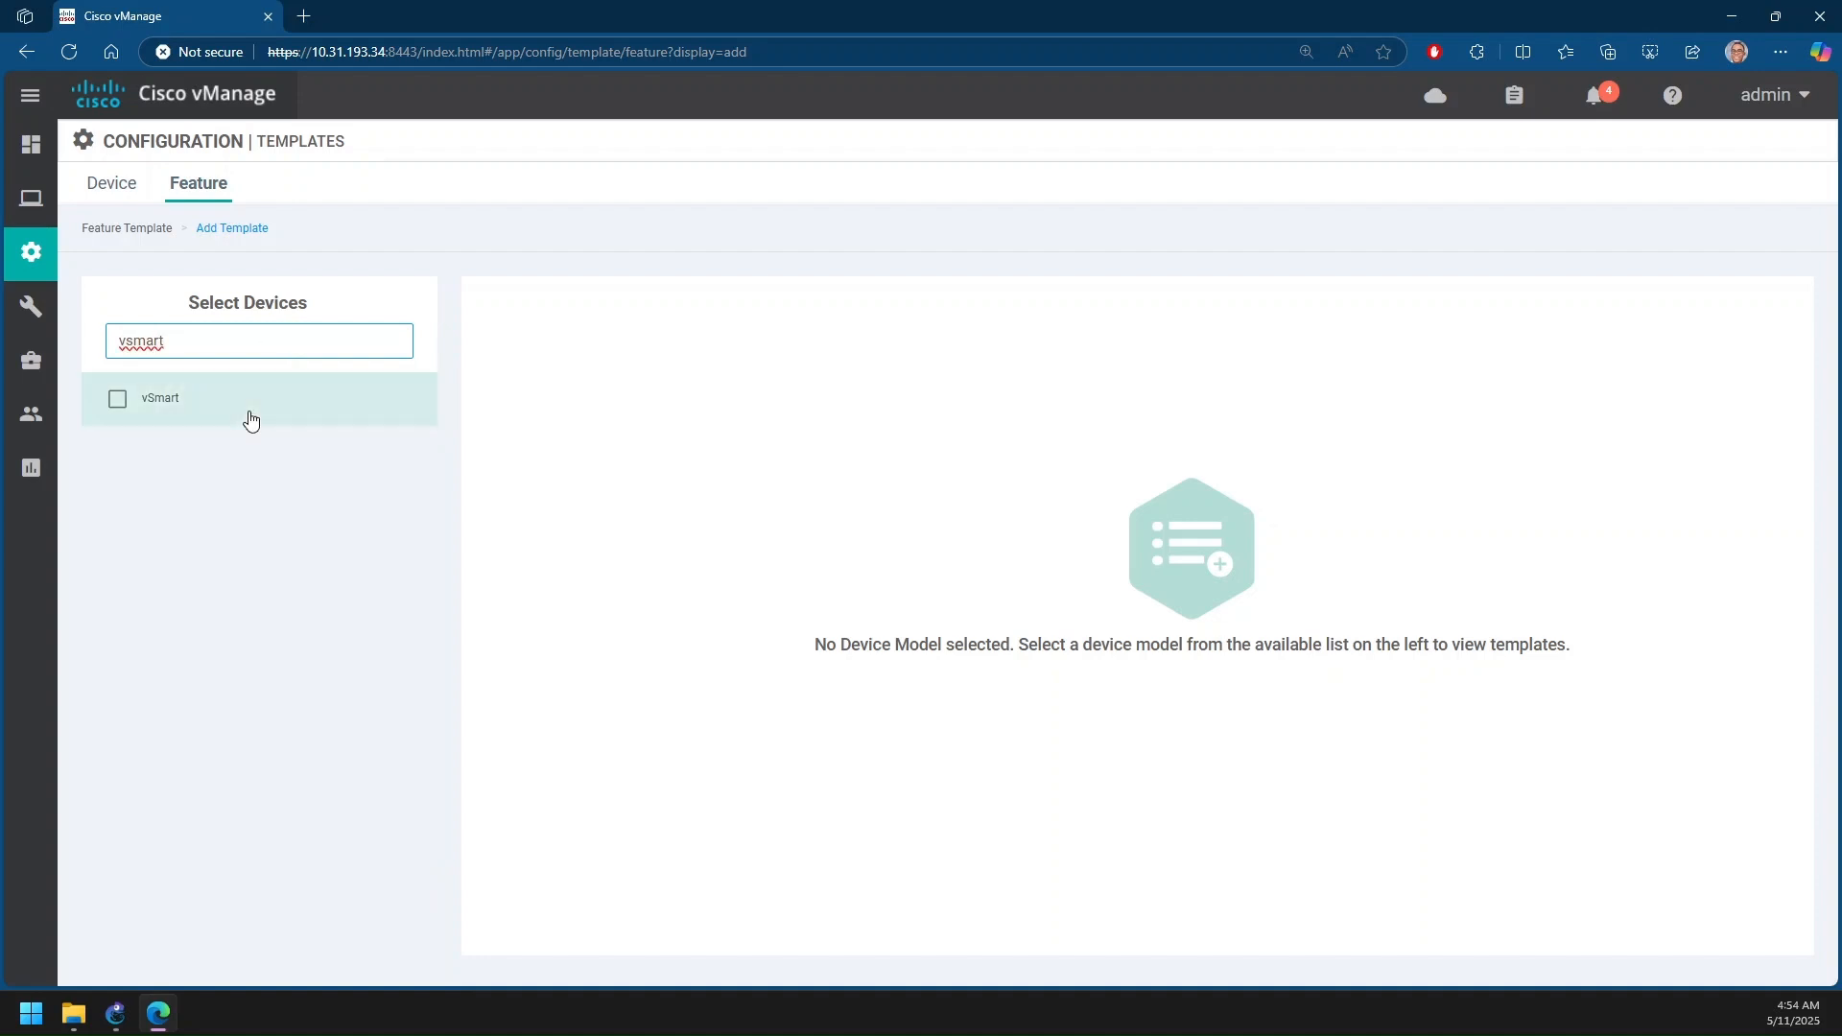
{"action": "left_click", "coordinate": [247, 415]}
{"action": "left_click", "coordinate": [689, 763]}
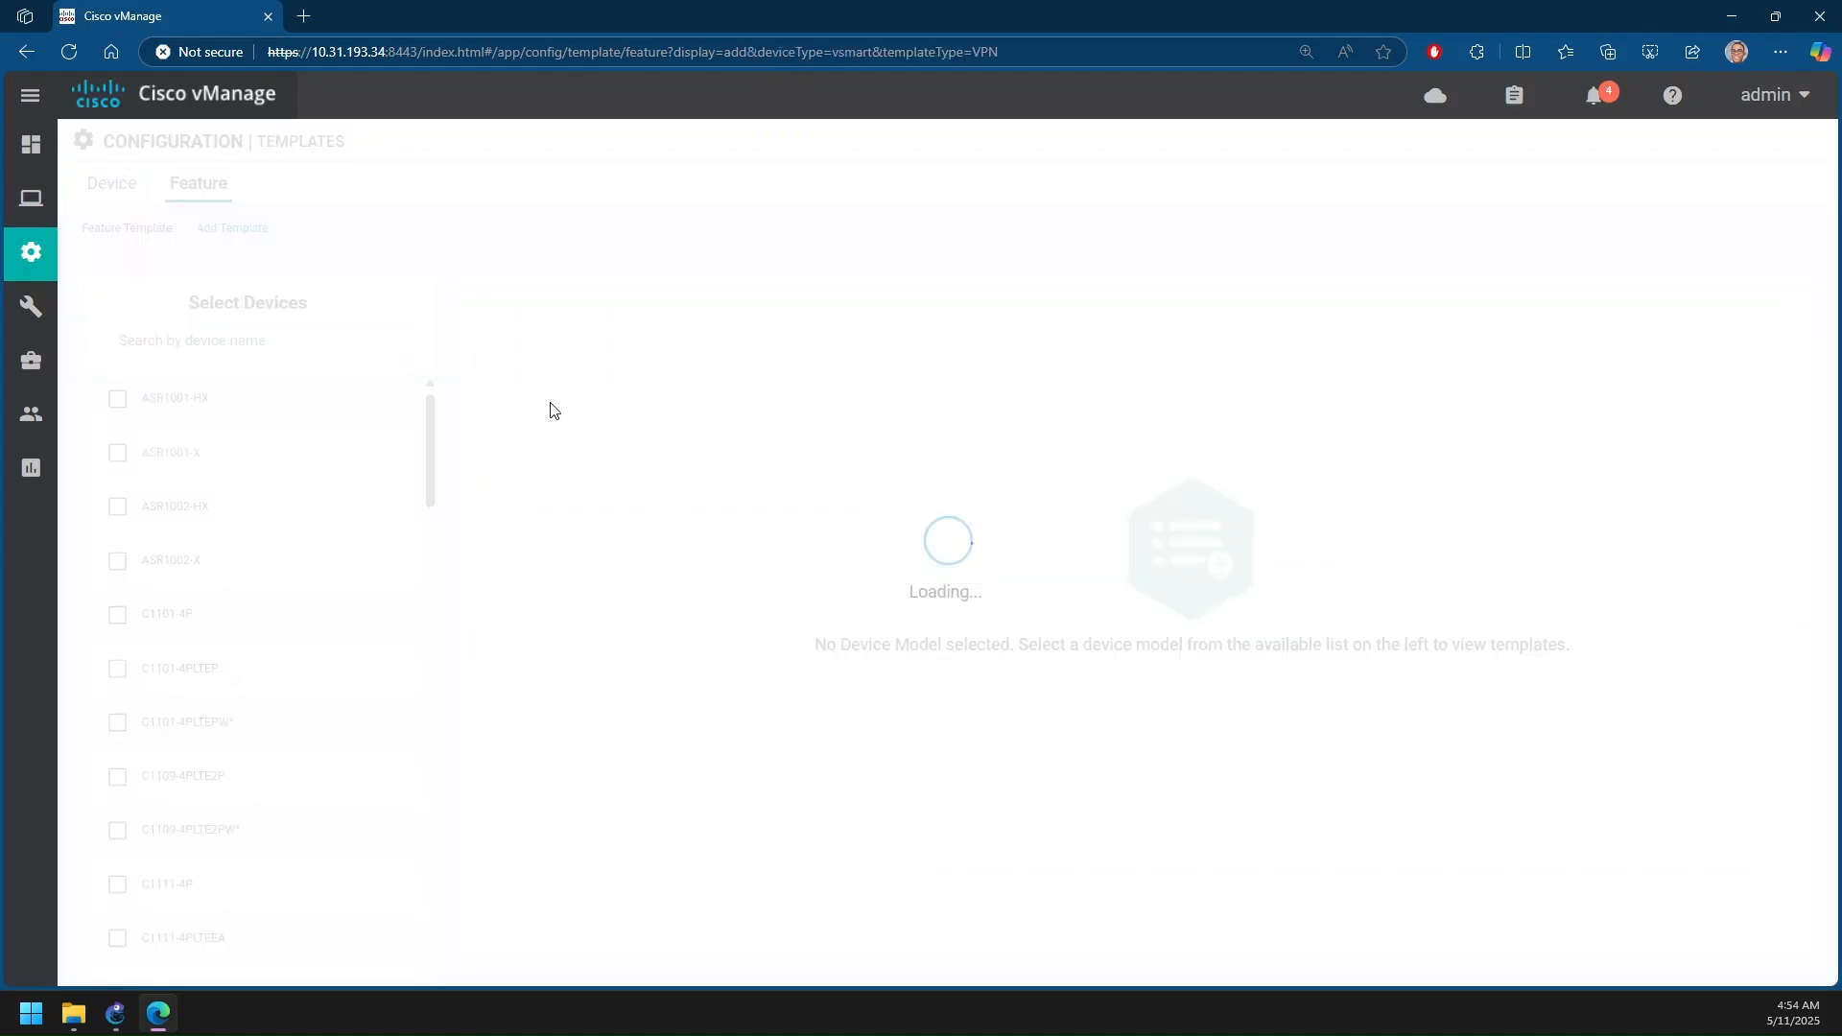
Set the new VPN template's VPN to VPN 512
{"action": "left_click", "coordinate": [746, 615]}
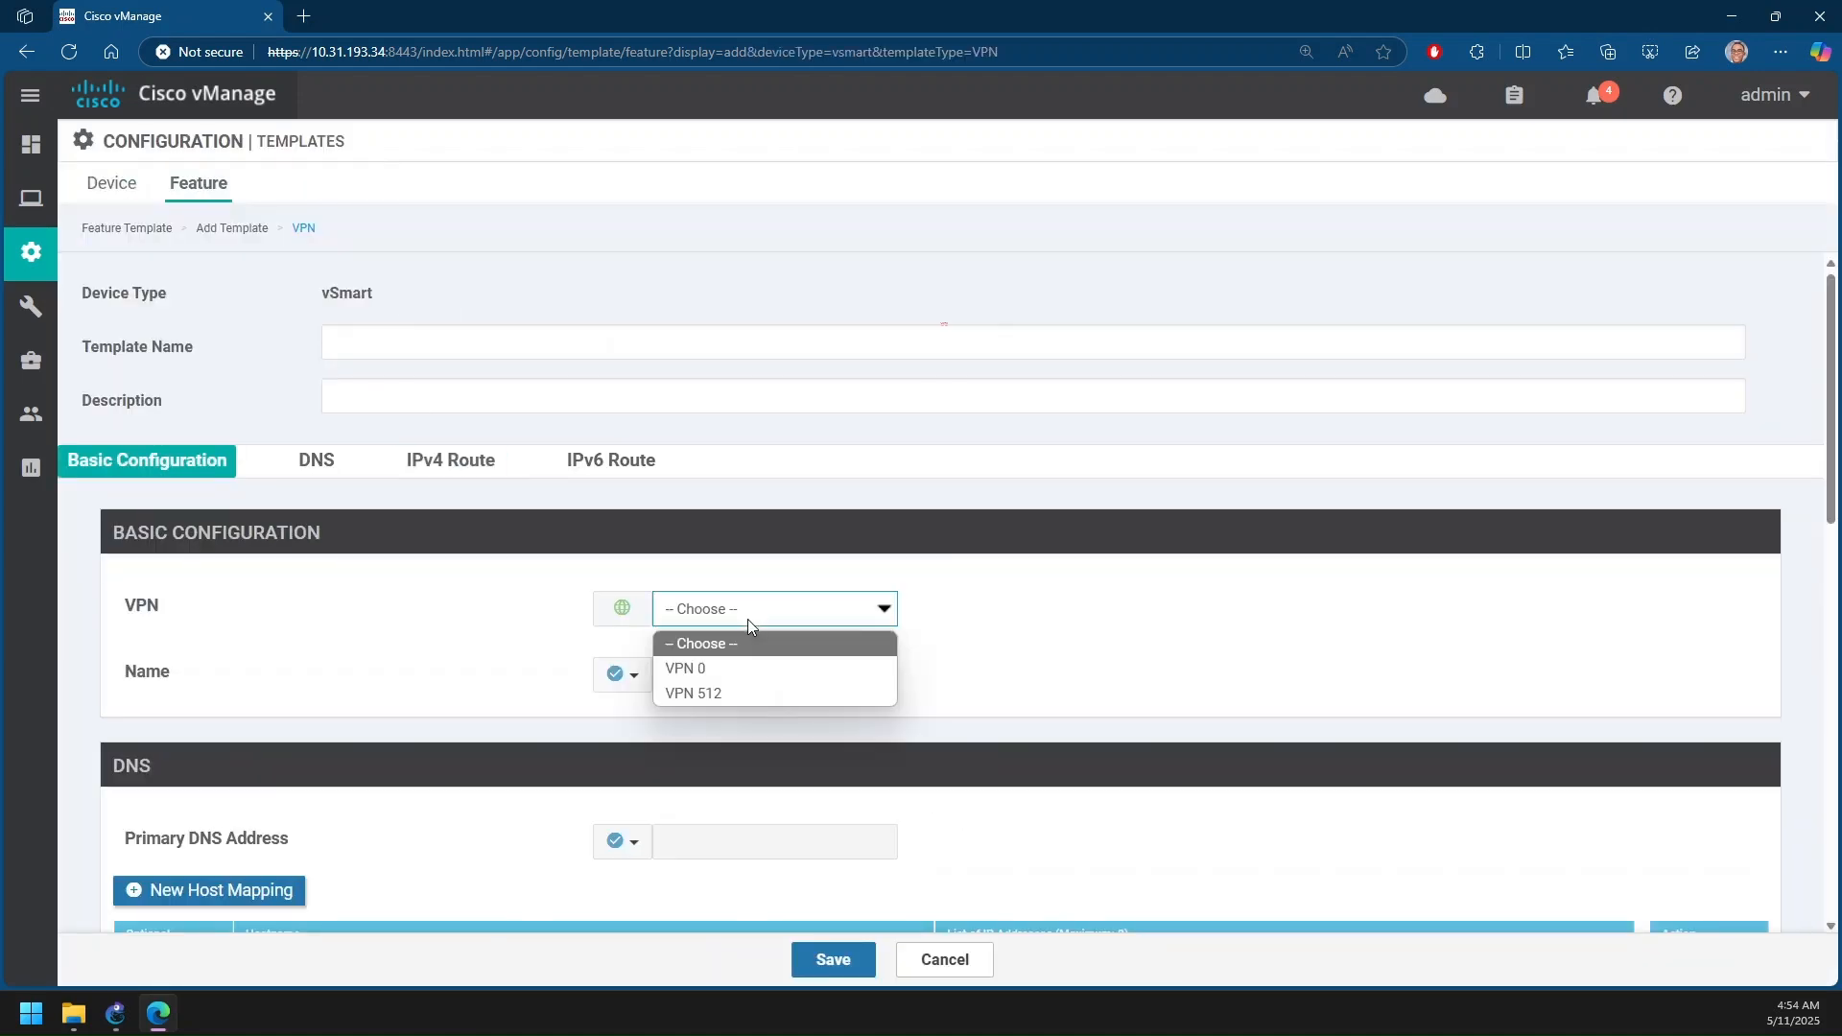
{"action": "left_click", "coordinate": [734, 691]}
{"action": "scroll", "coordinate": [496, 643], "scroll_direction": "down", "scroll_amount": 1}
{"action": "scroll", "coordinate": [490, 630], "scroll_direction": "up", "scroll_amount": 1}
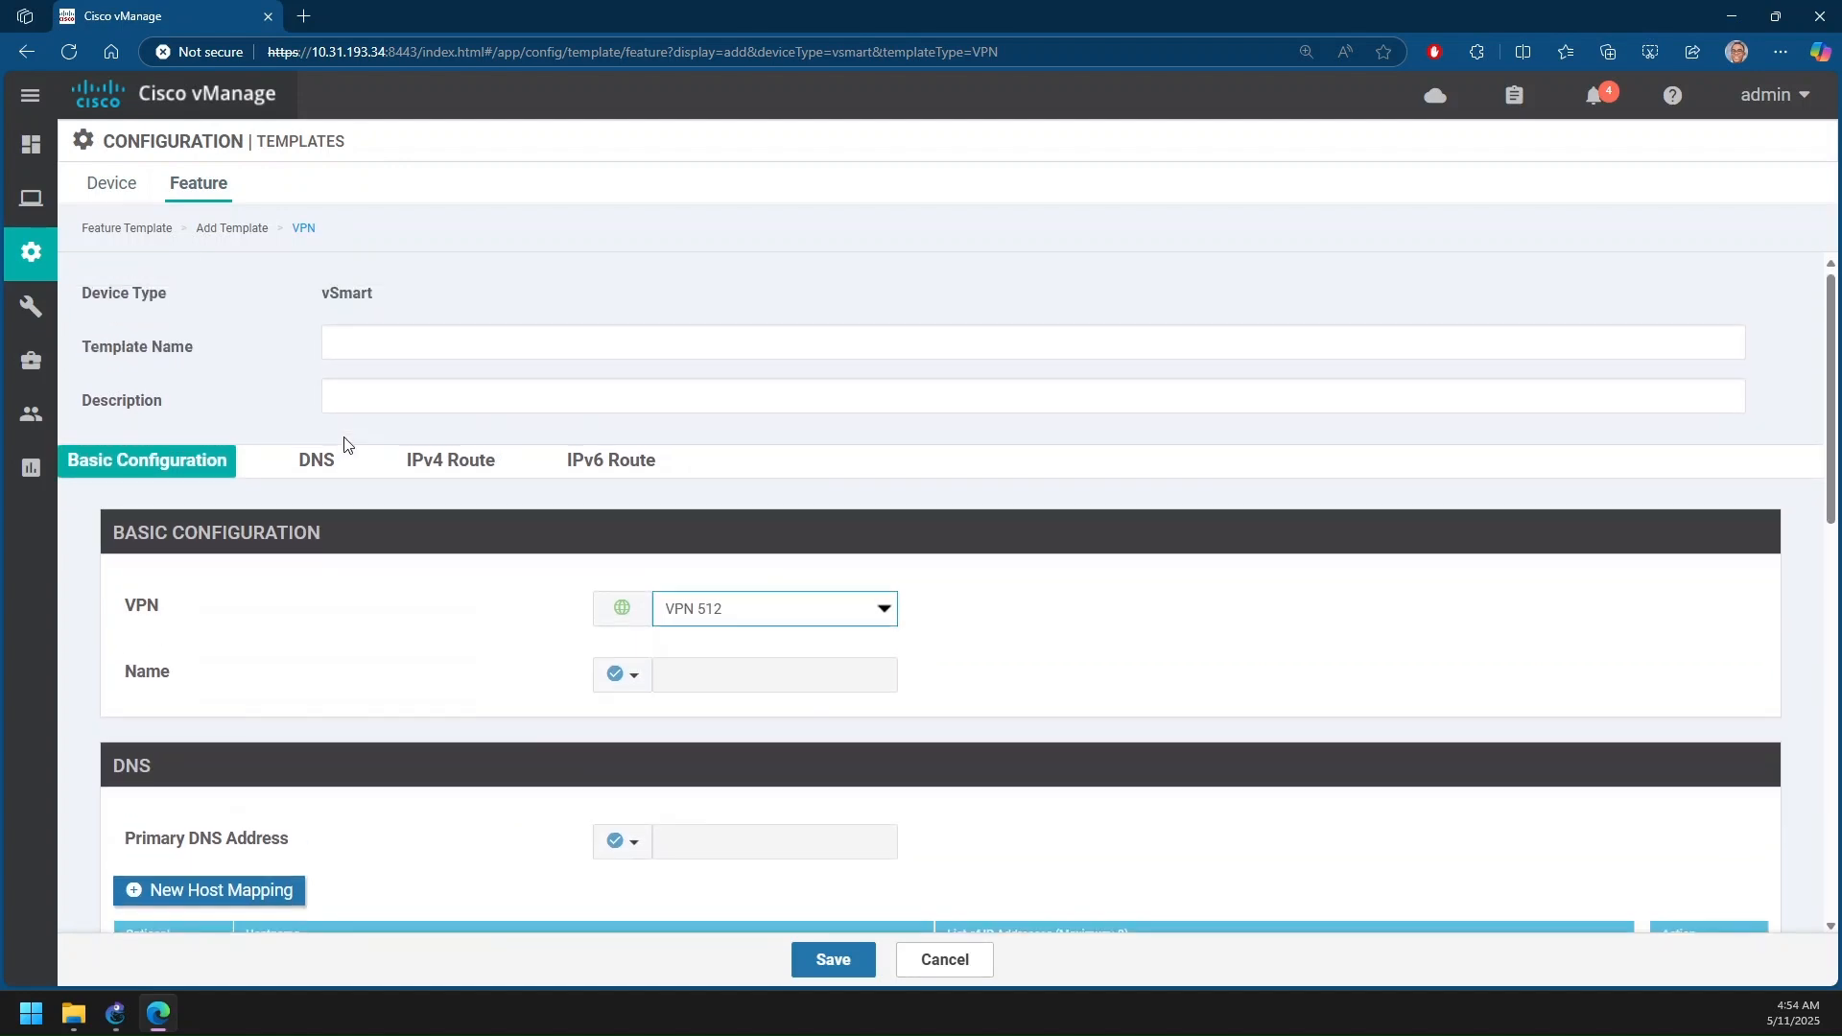
Name the template vsmart-vpn512 and enter vsmart as its description
{"action": "left_click", "coordinate": [387, 347]}
{"action": "type", "text": "v"}
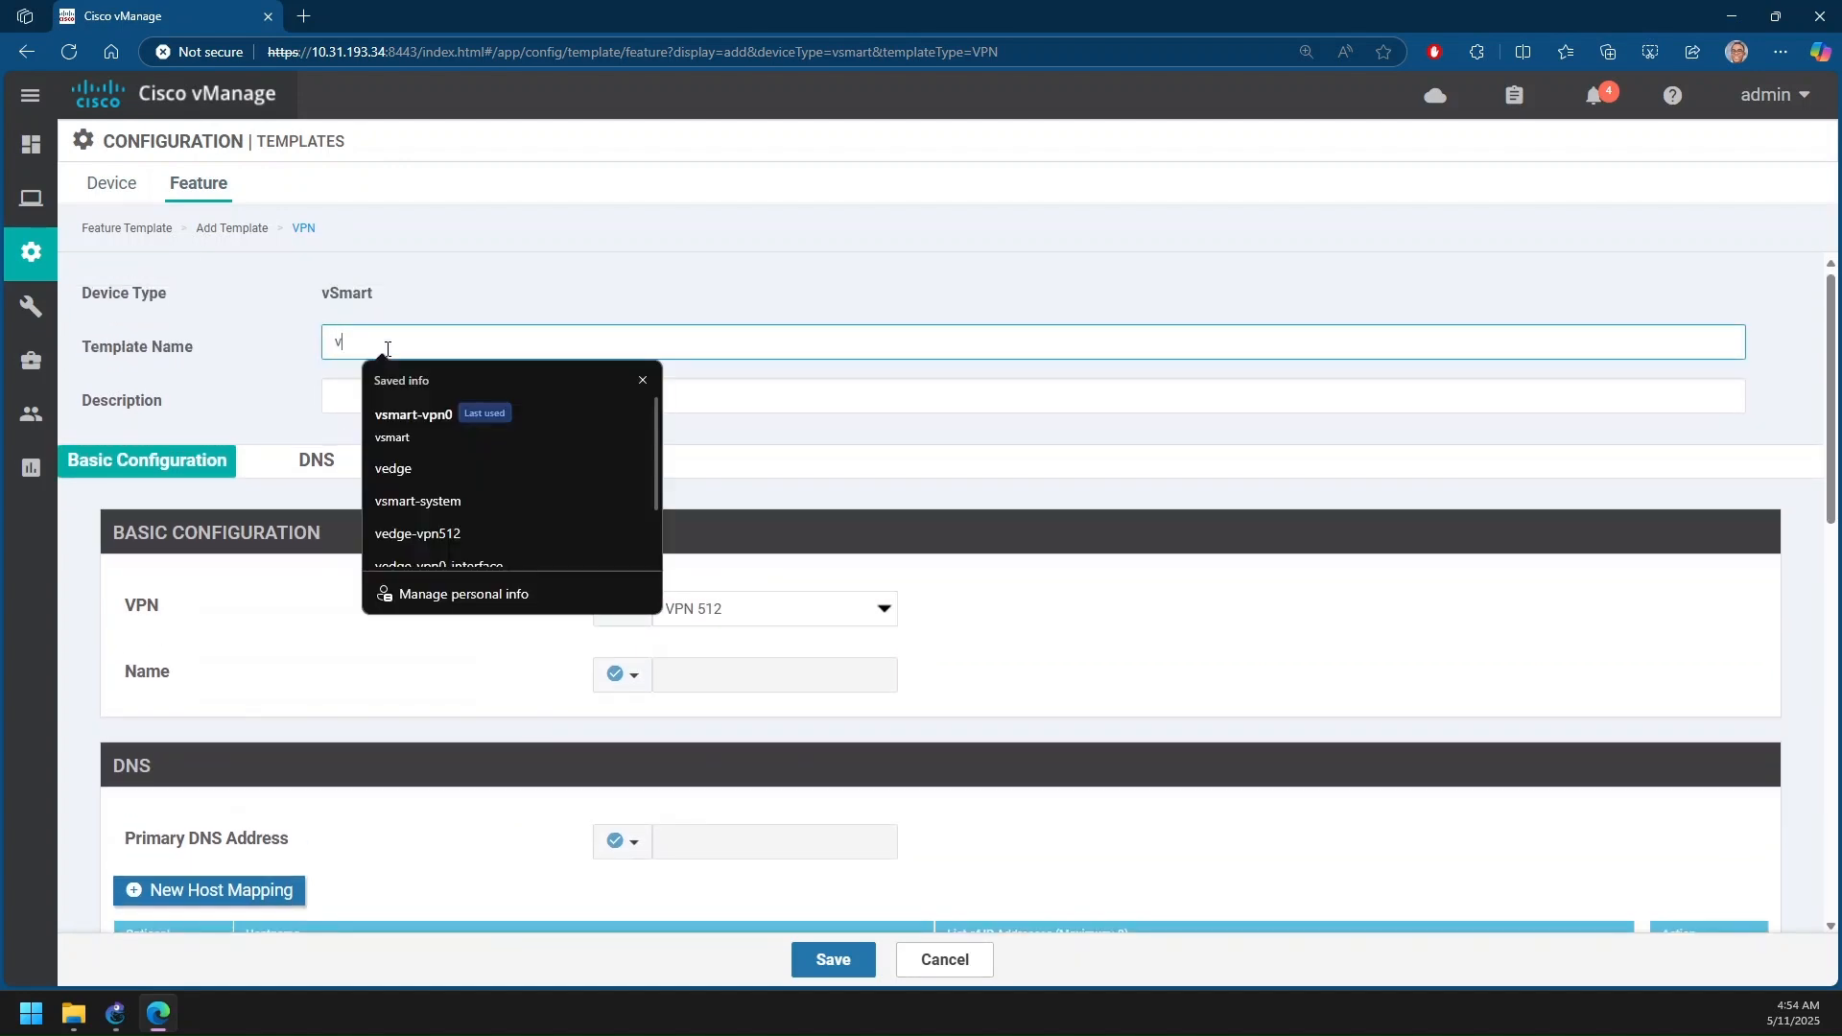
{"action": "type", "text": "smart"}
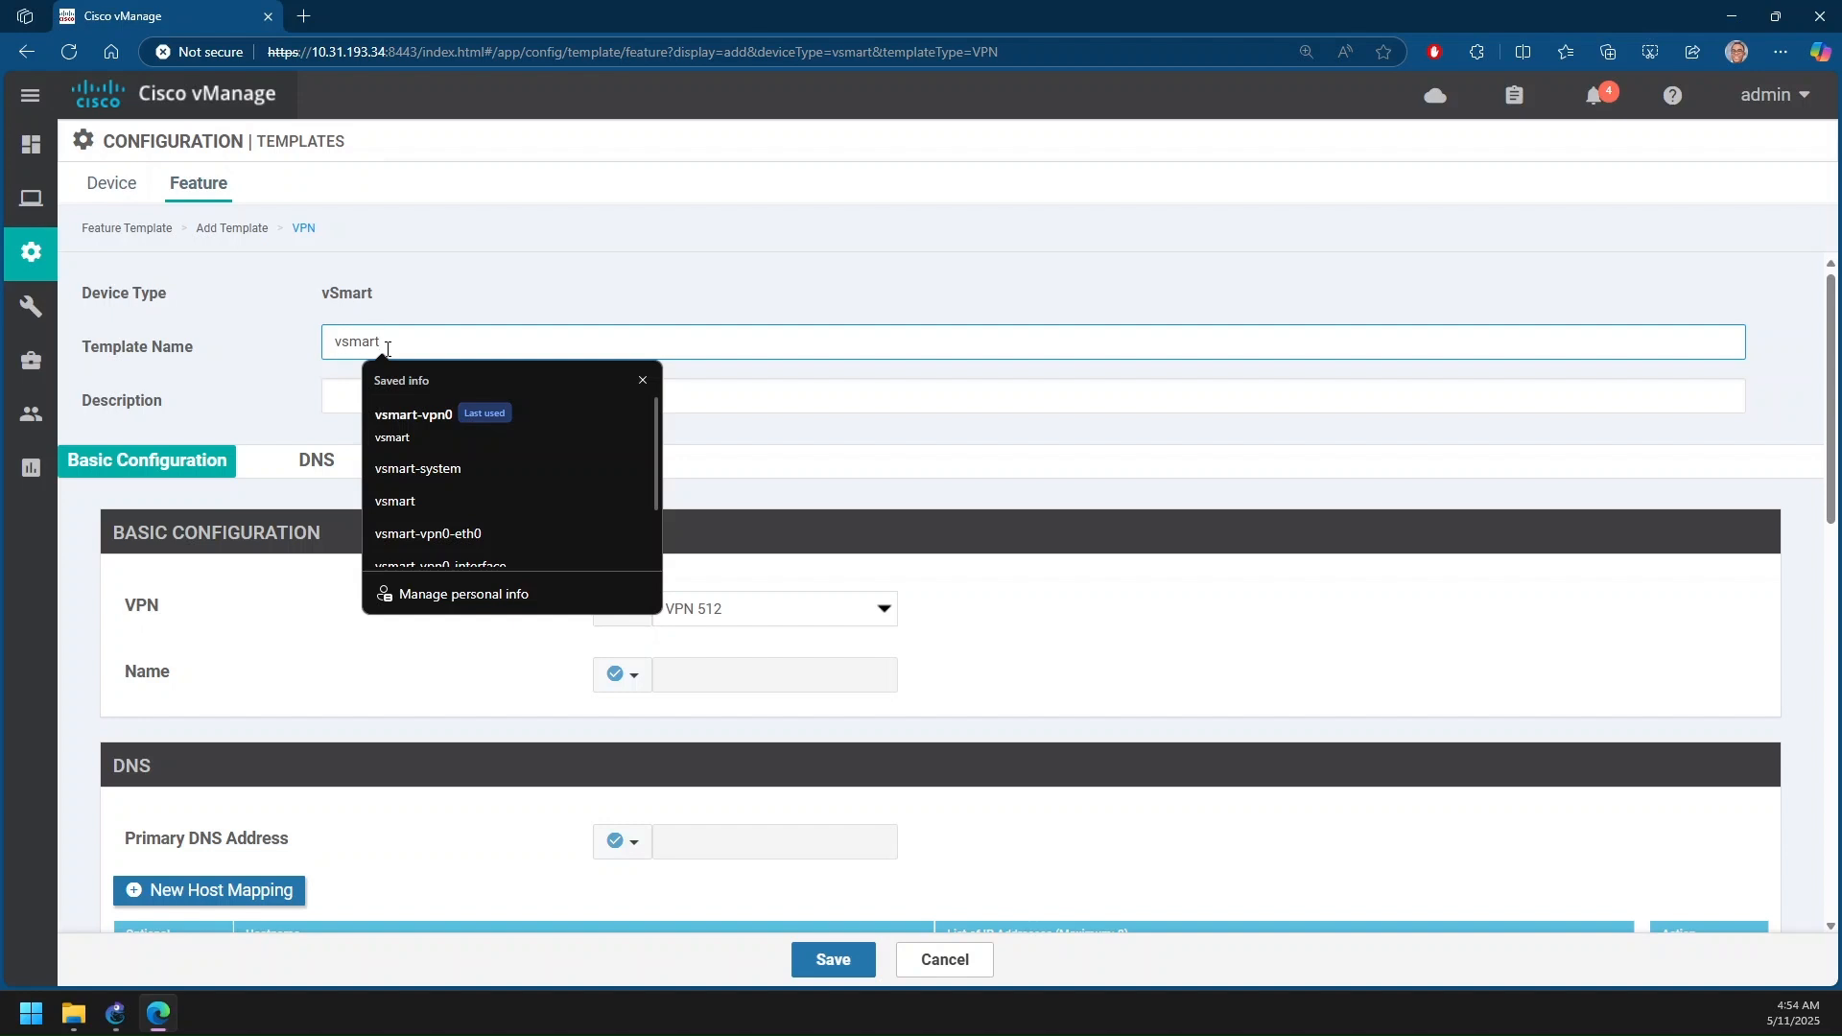
{"action": "type", "text": "-vpn"}
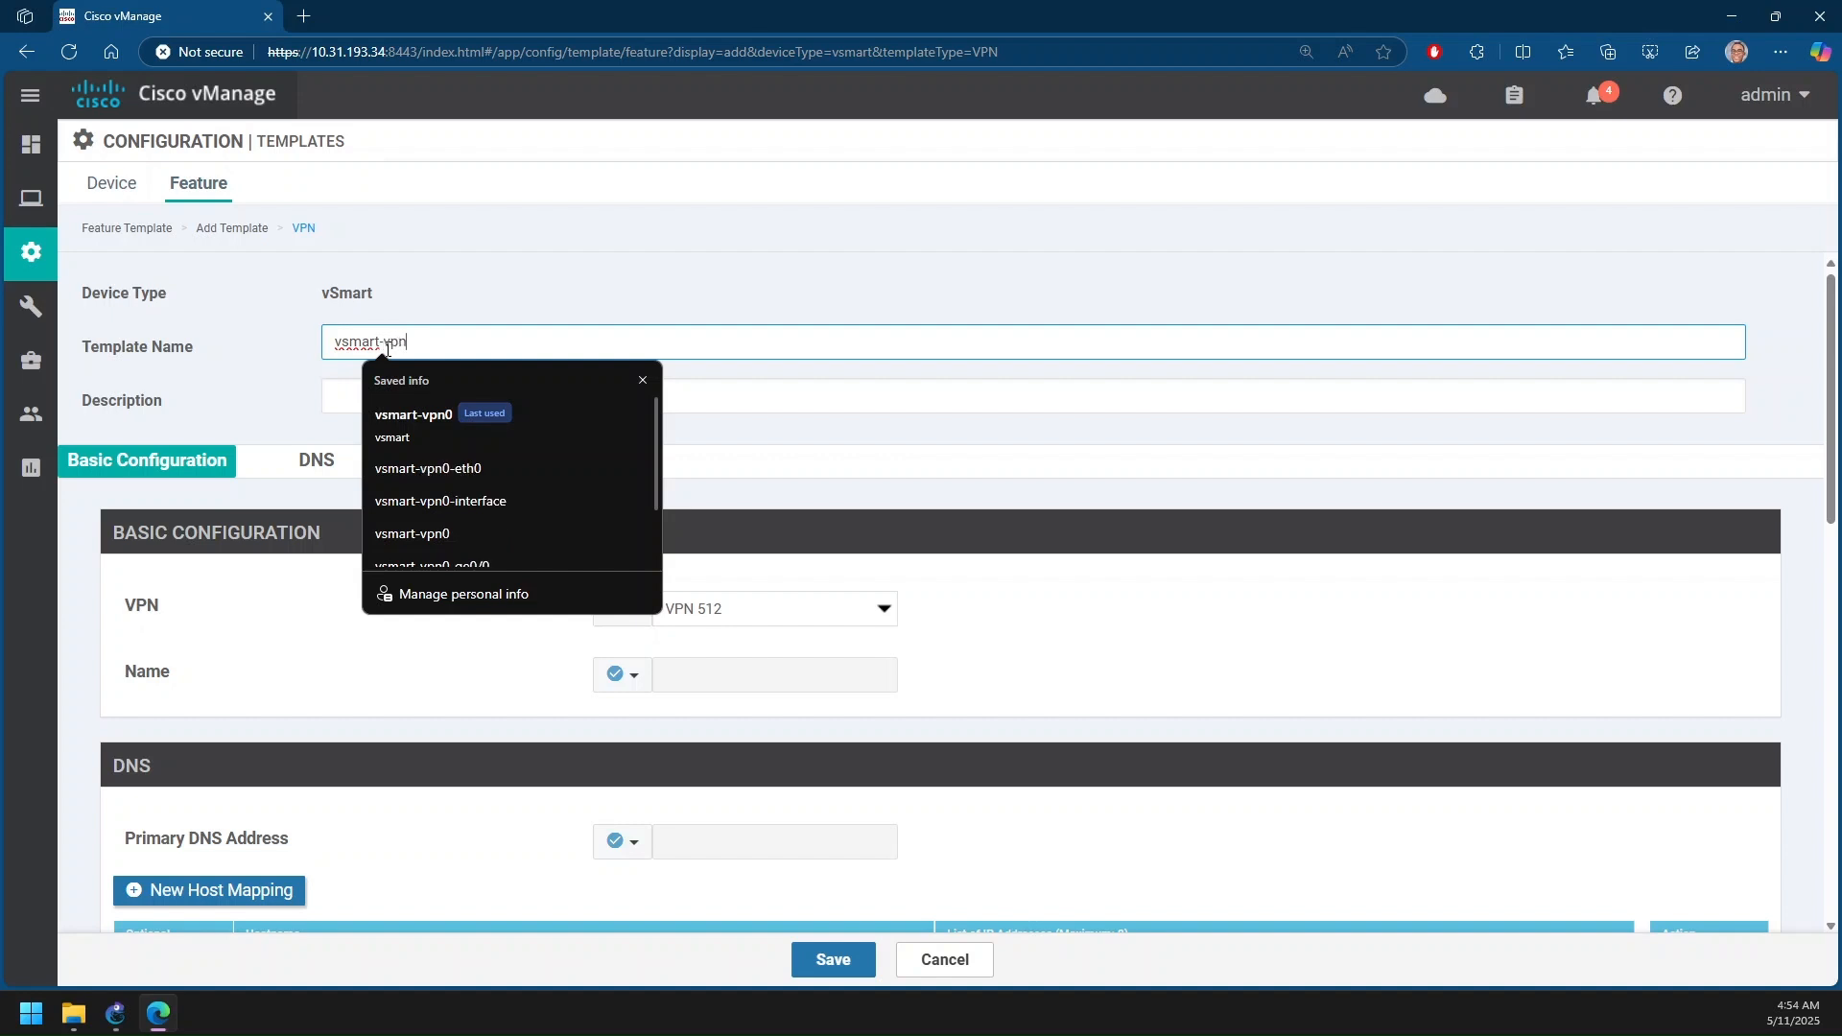
{"action": "type", "text": "512"}
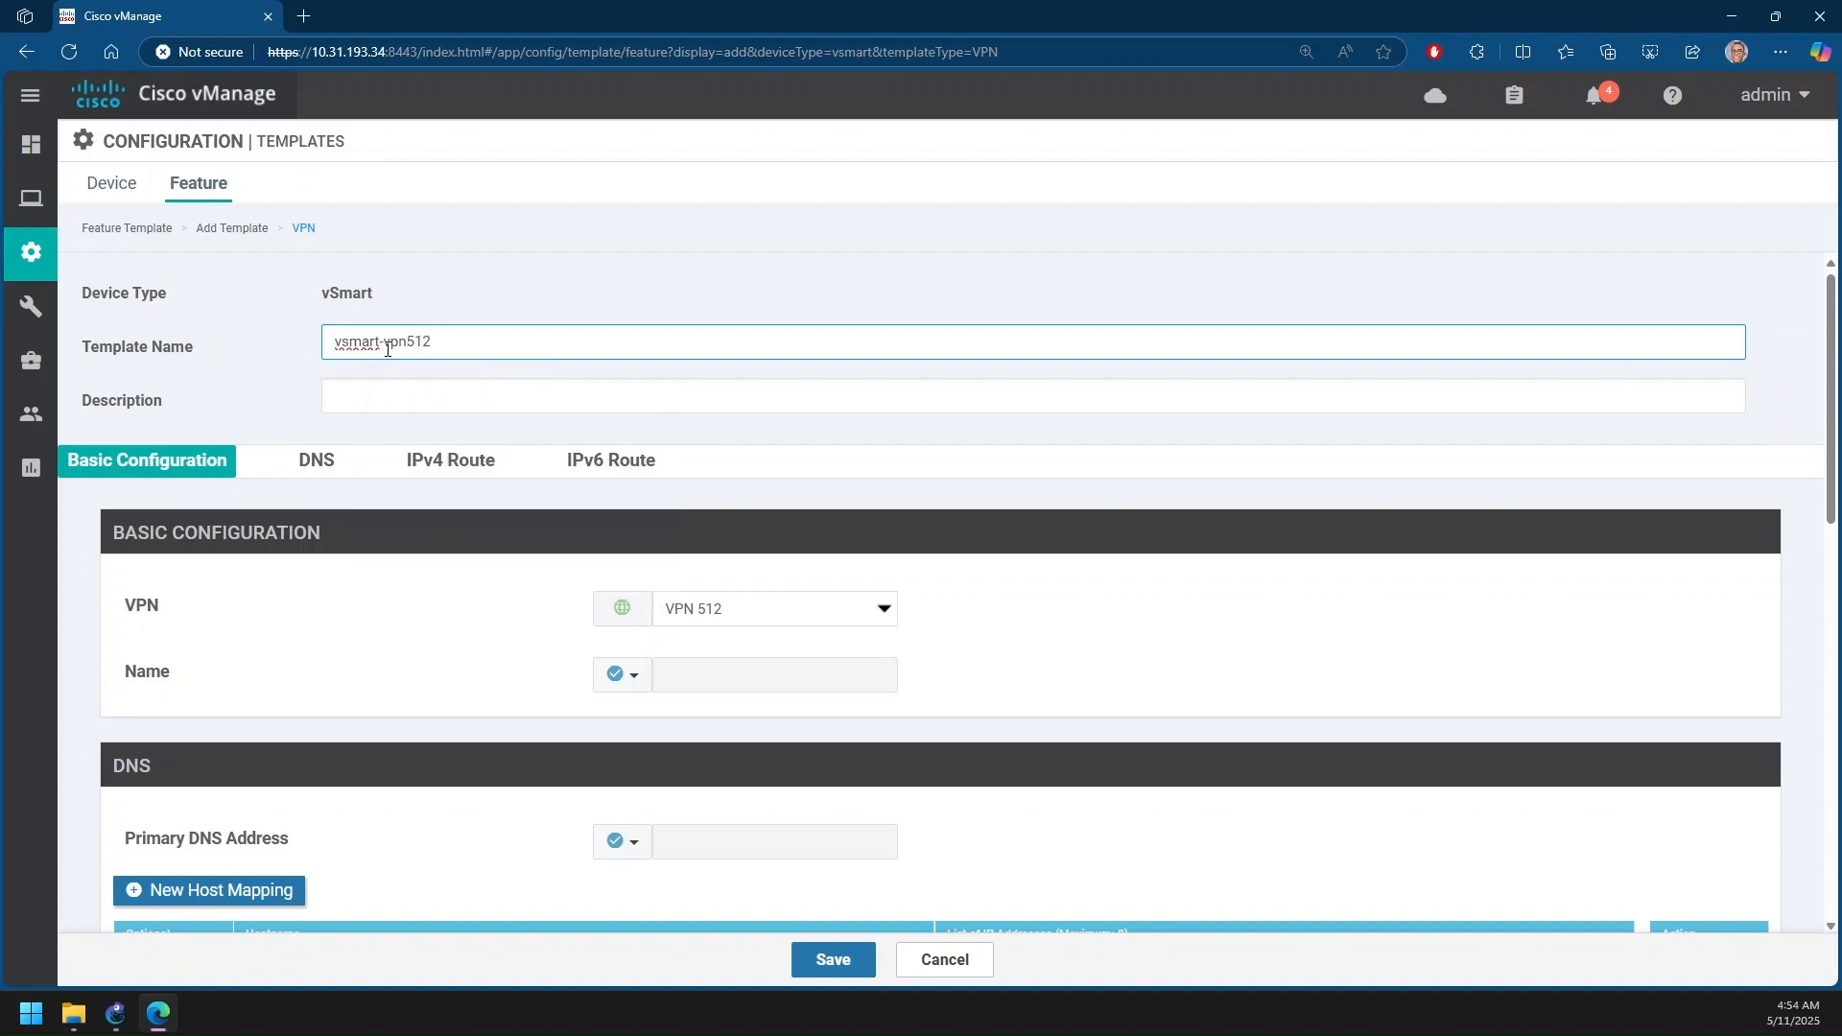
{"action": "left_click", "coordinate": [412, 391]}
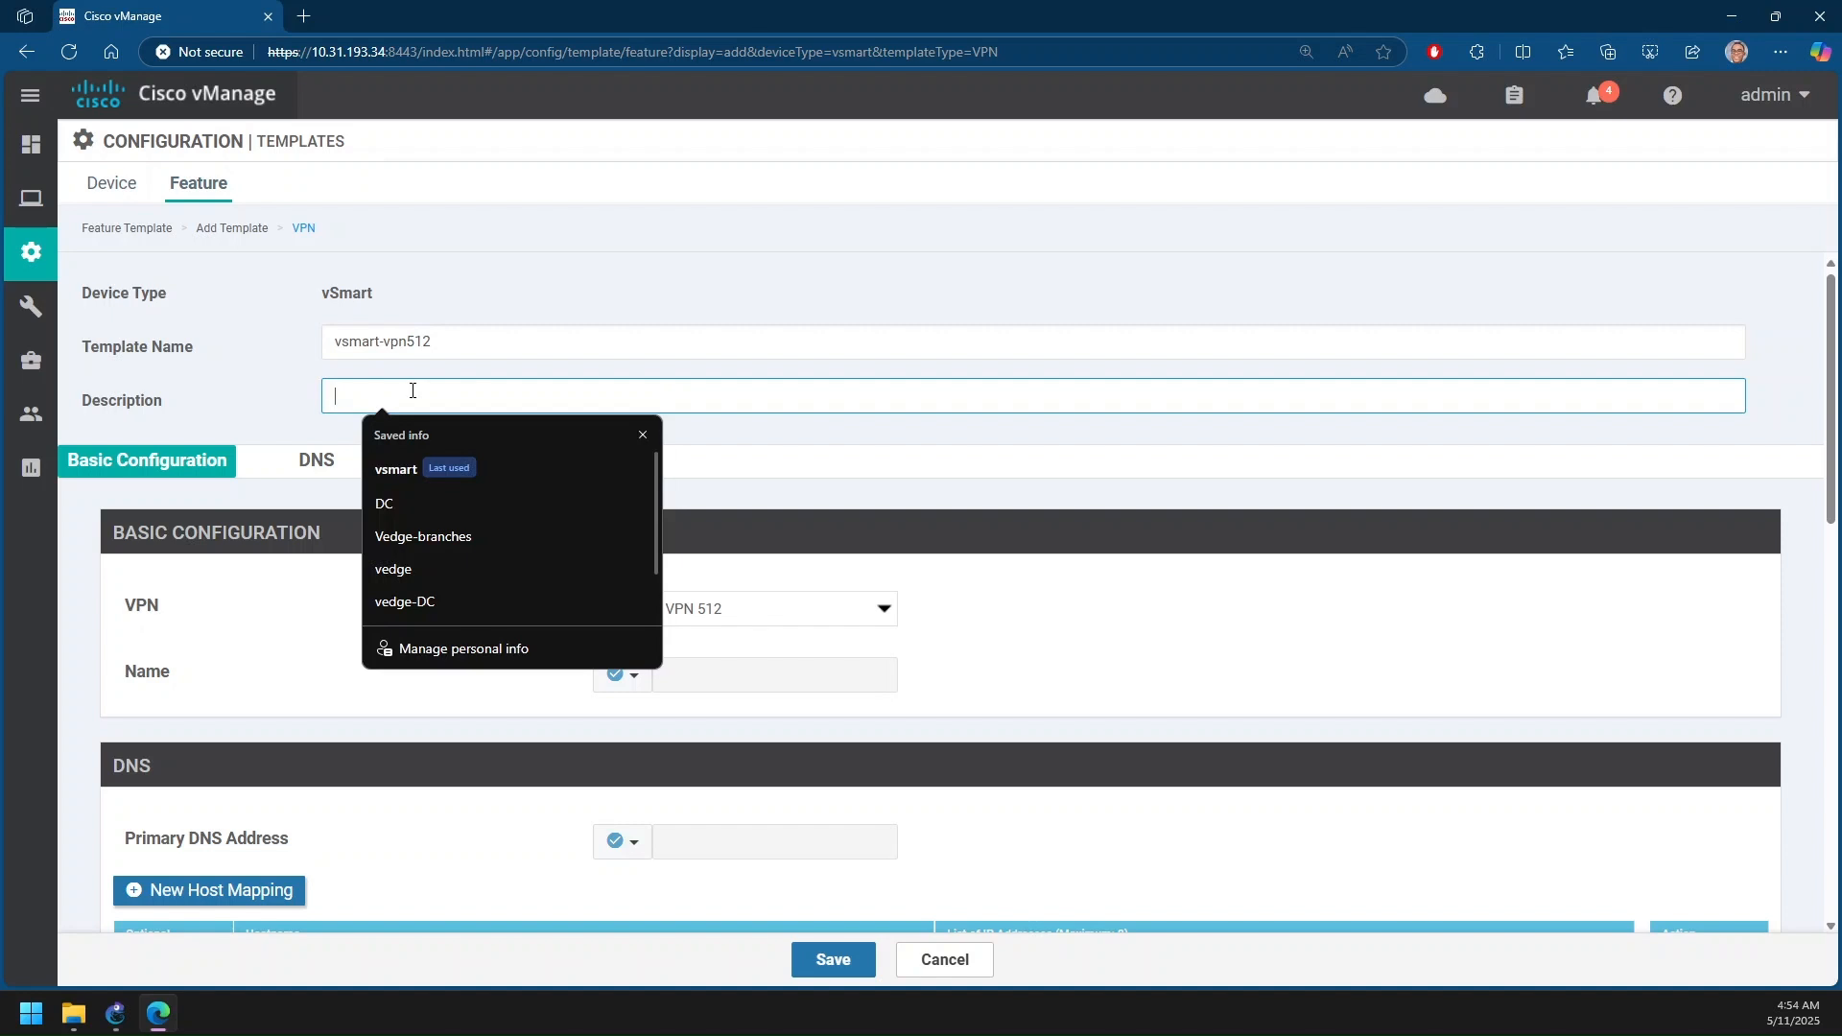
{"action": "left_click", "coordinate": [419, 468]}
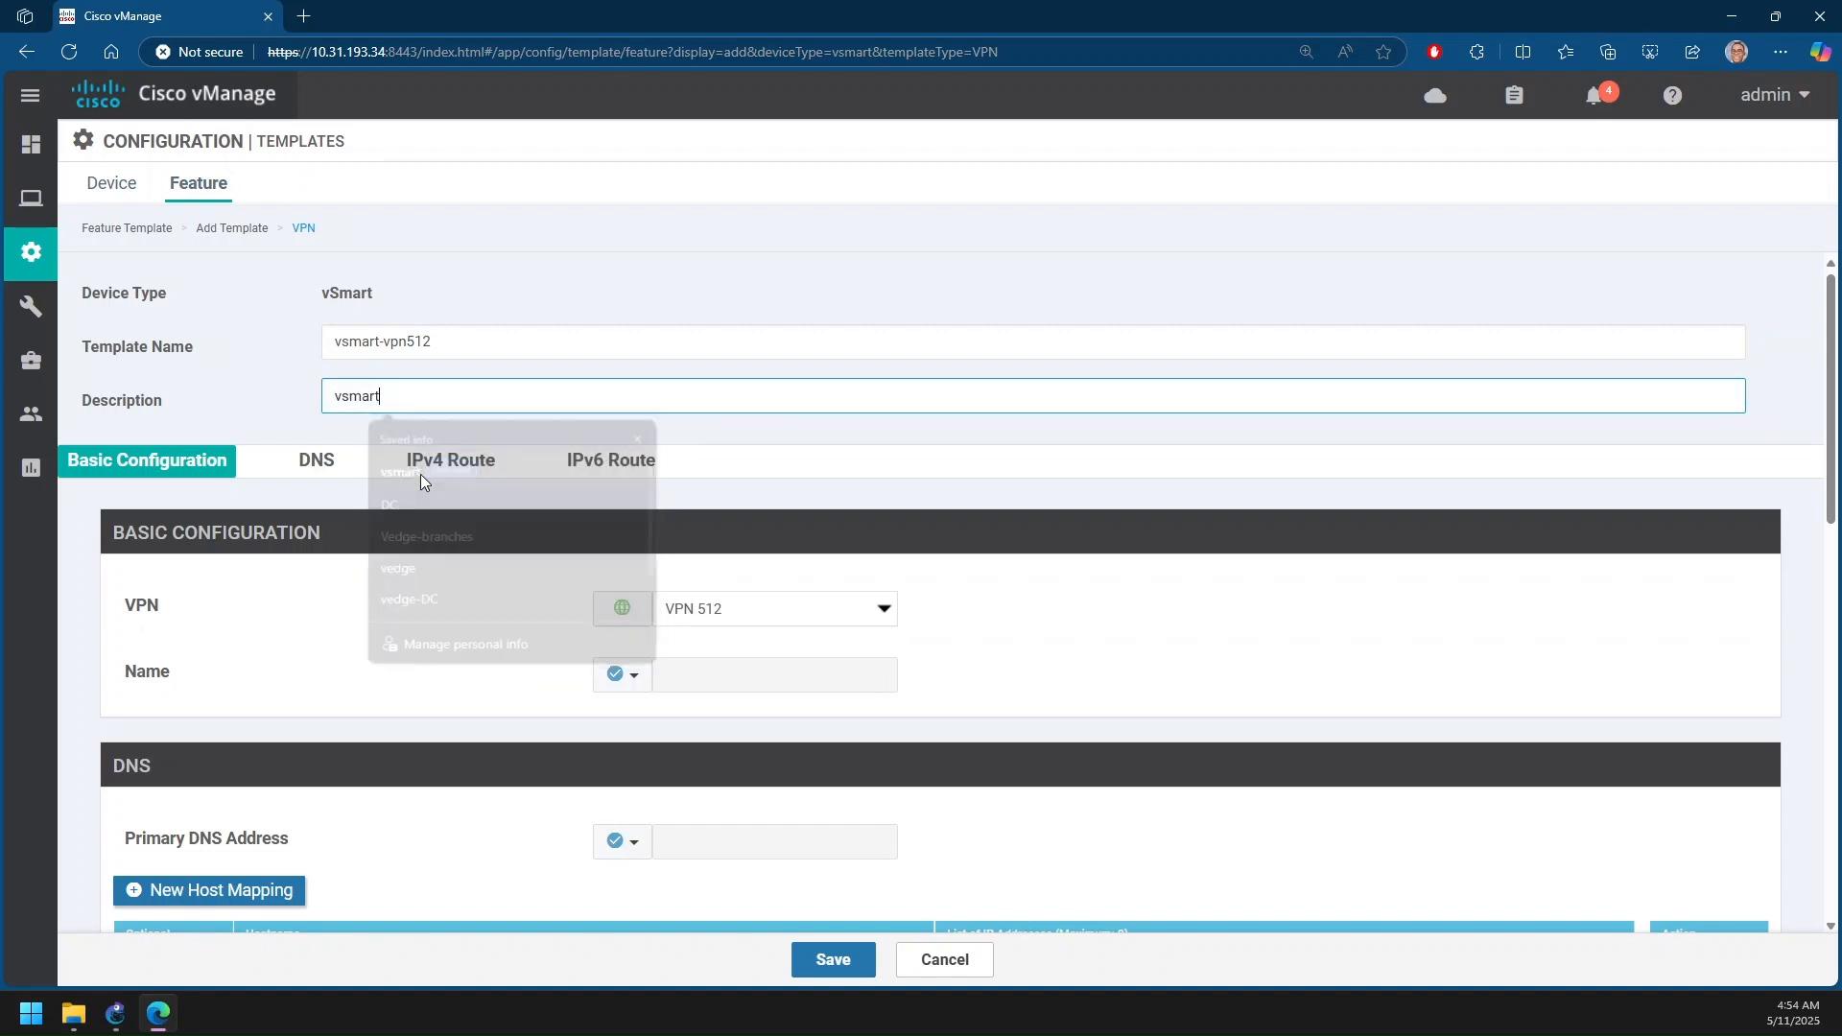
Review the template's DNS, IPv4 route and IPv6 route sections, and save the VPN 512 template
{"action": "scroll", "coordinate": [634, 538], "scroll_direction": "down", "scroll_amount": 3}
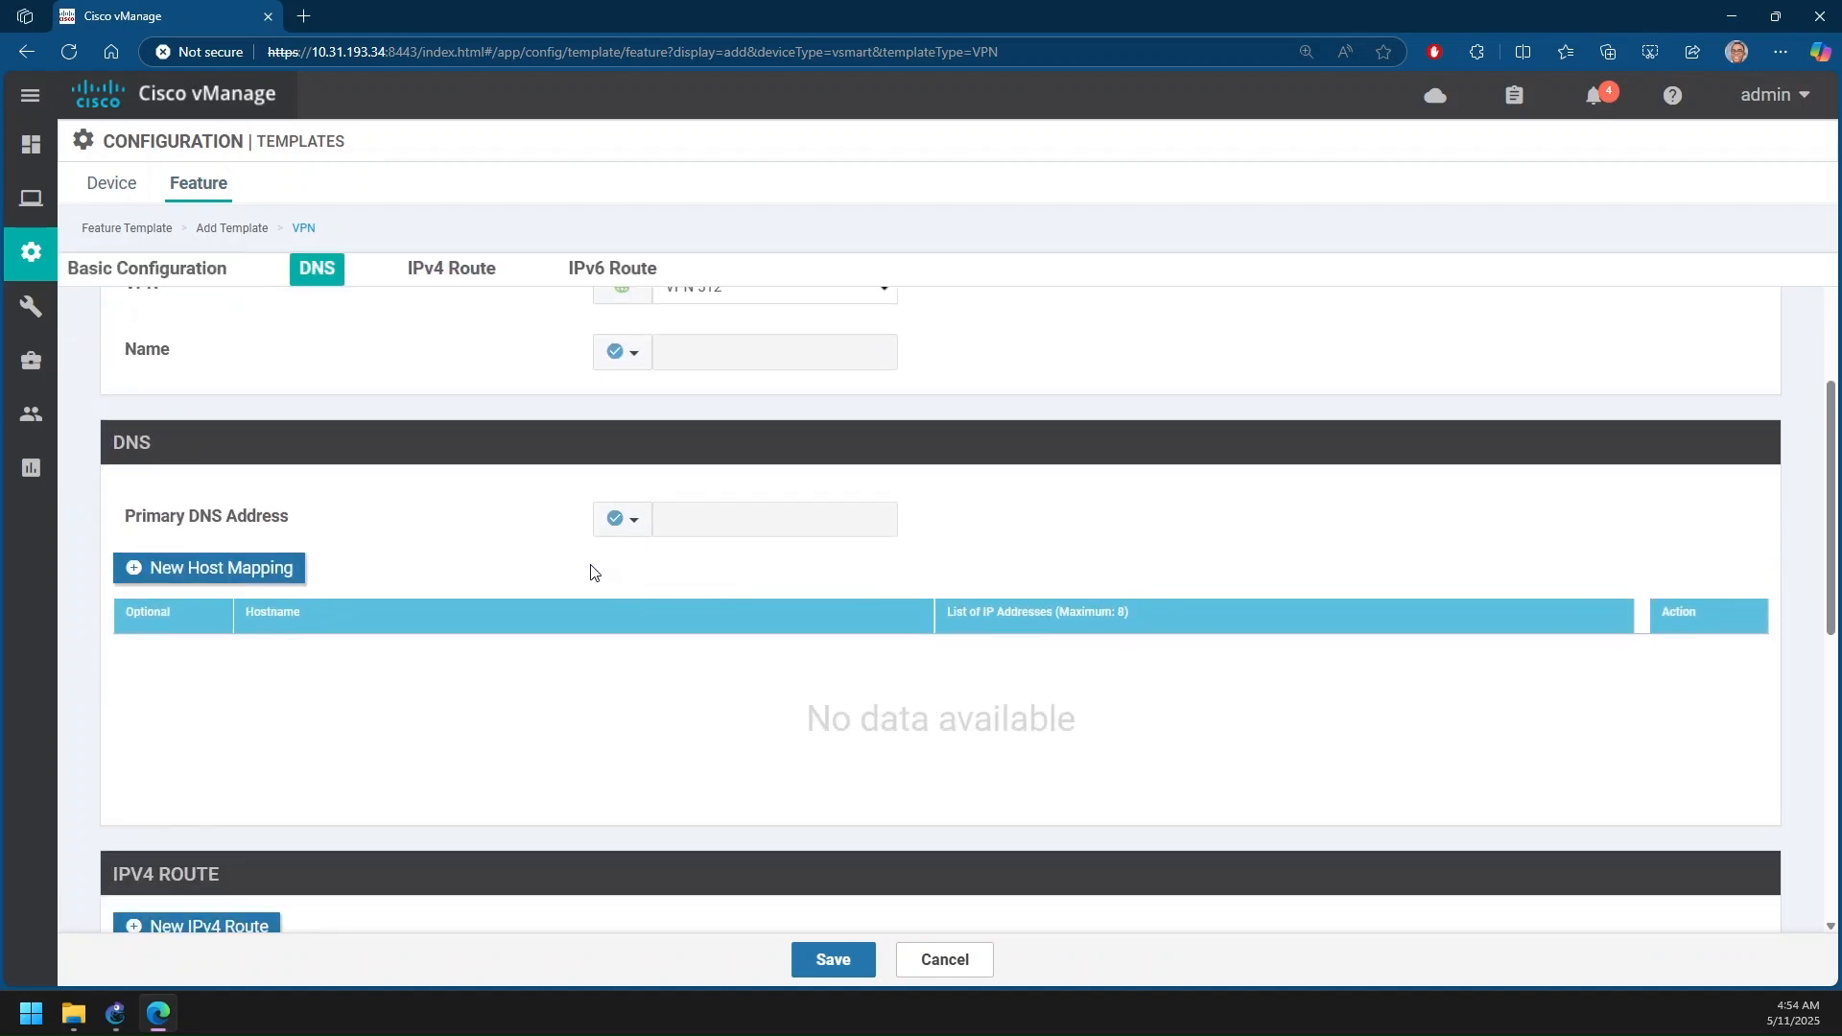
{"action": "scroll", "coordinate": [537, 568], "scroll_direction": "down", "scroll_amount": 2}
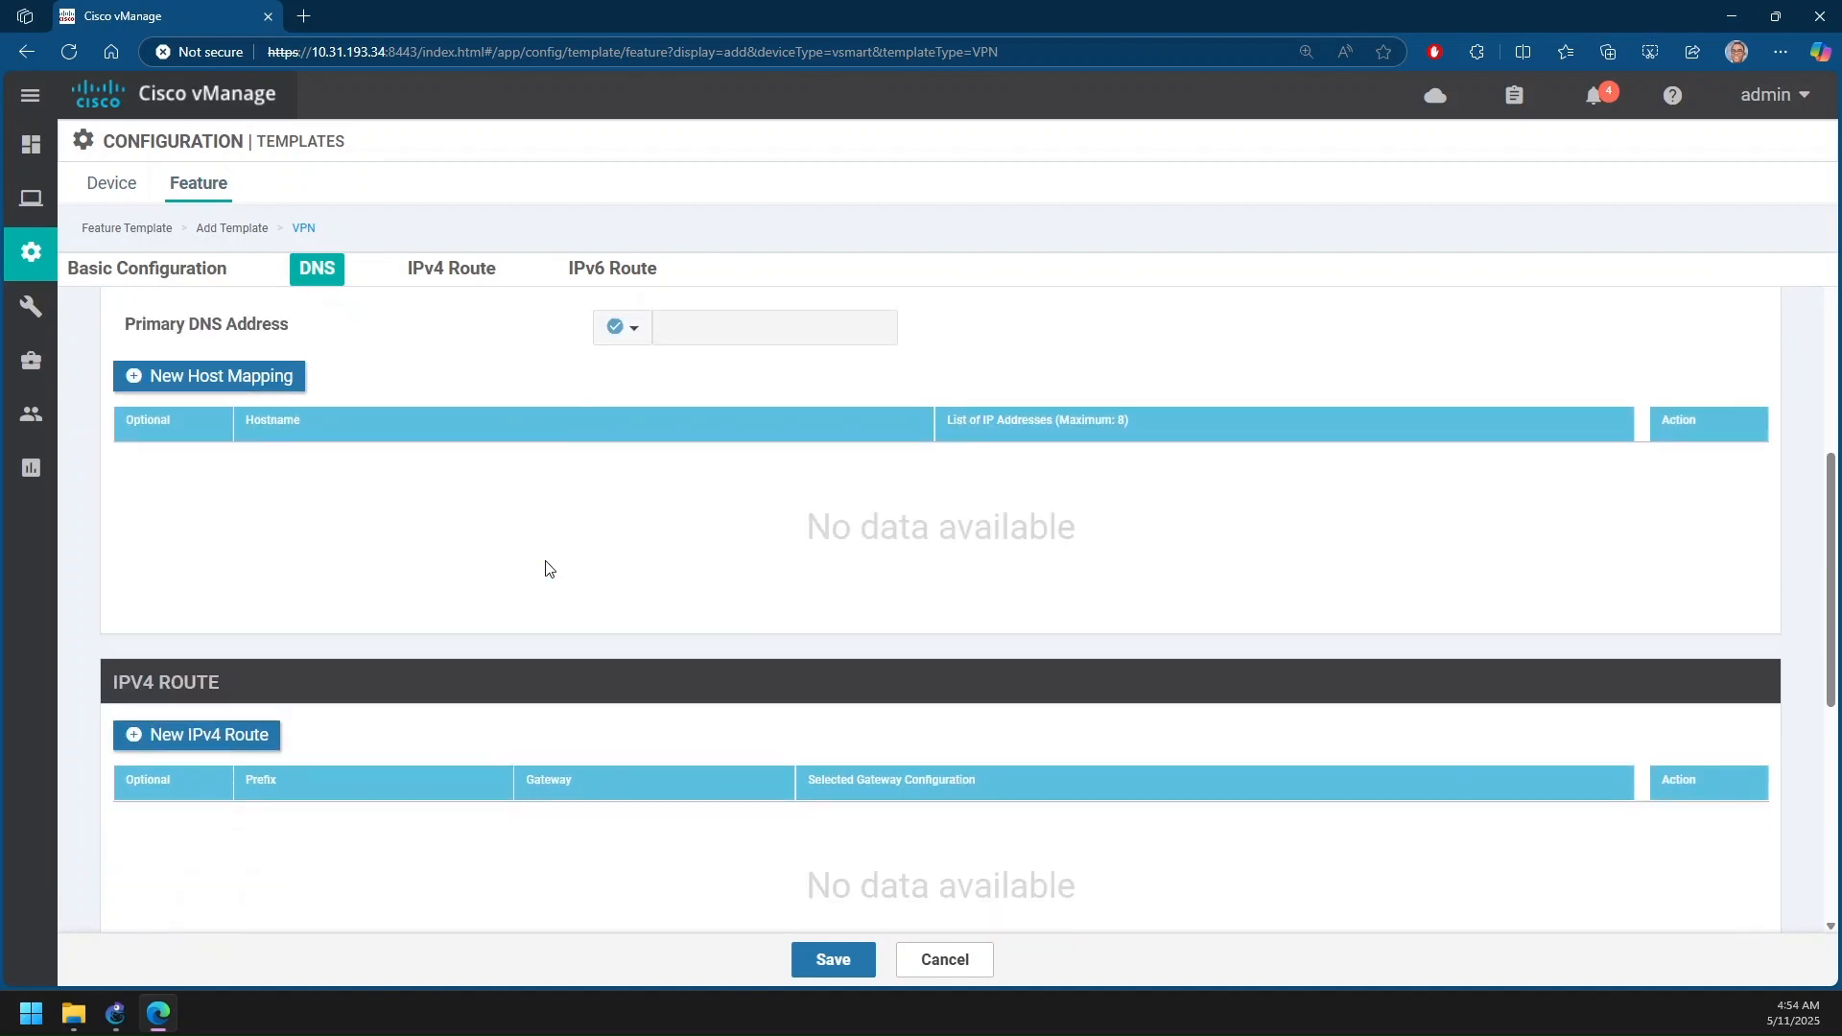
{"action": "scroll", "coordinate": [406, 556], "scroll_direction": "down", "scroll_amount": 1}
{"action": "scroll", "coordinate": [406, 557], "scroll_direction": "up", "scroll_amount": 2}
{"action": "scroll", "coordinate": [406, 556], "scroll_direction": "down", "scroll_amount": 3}
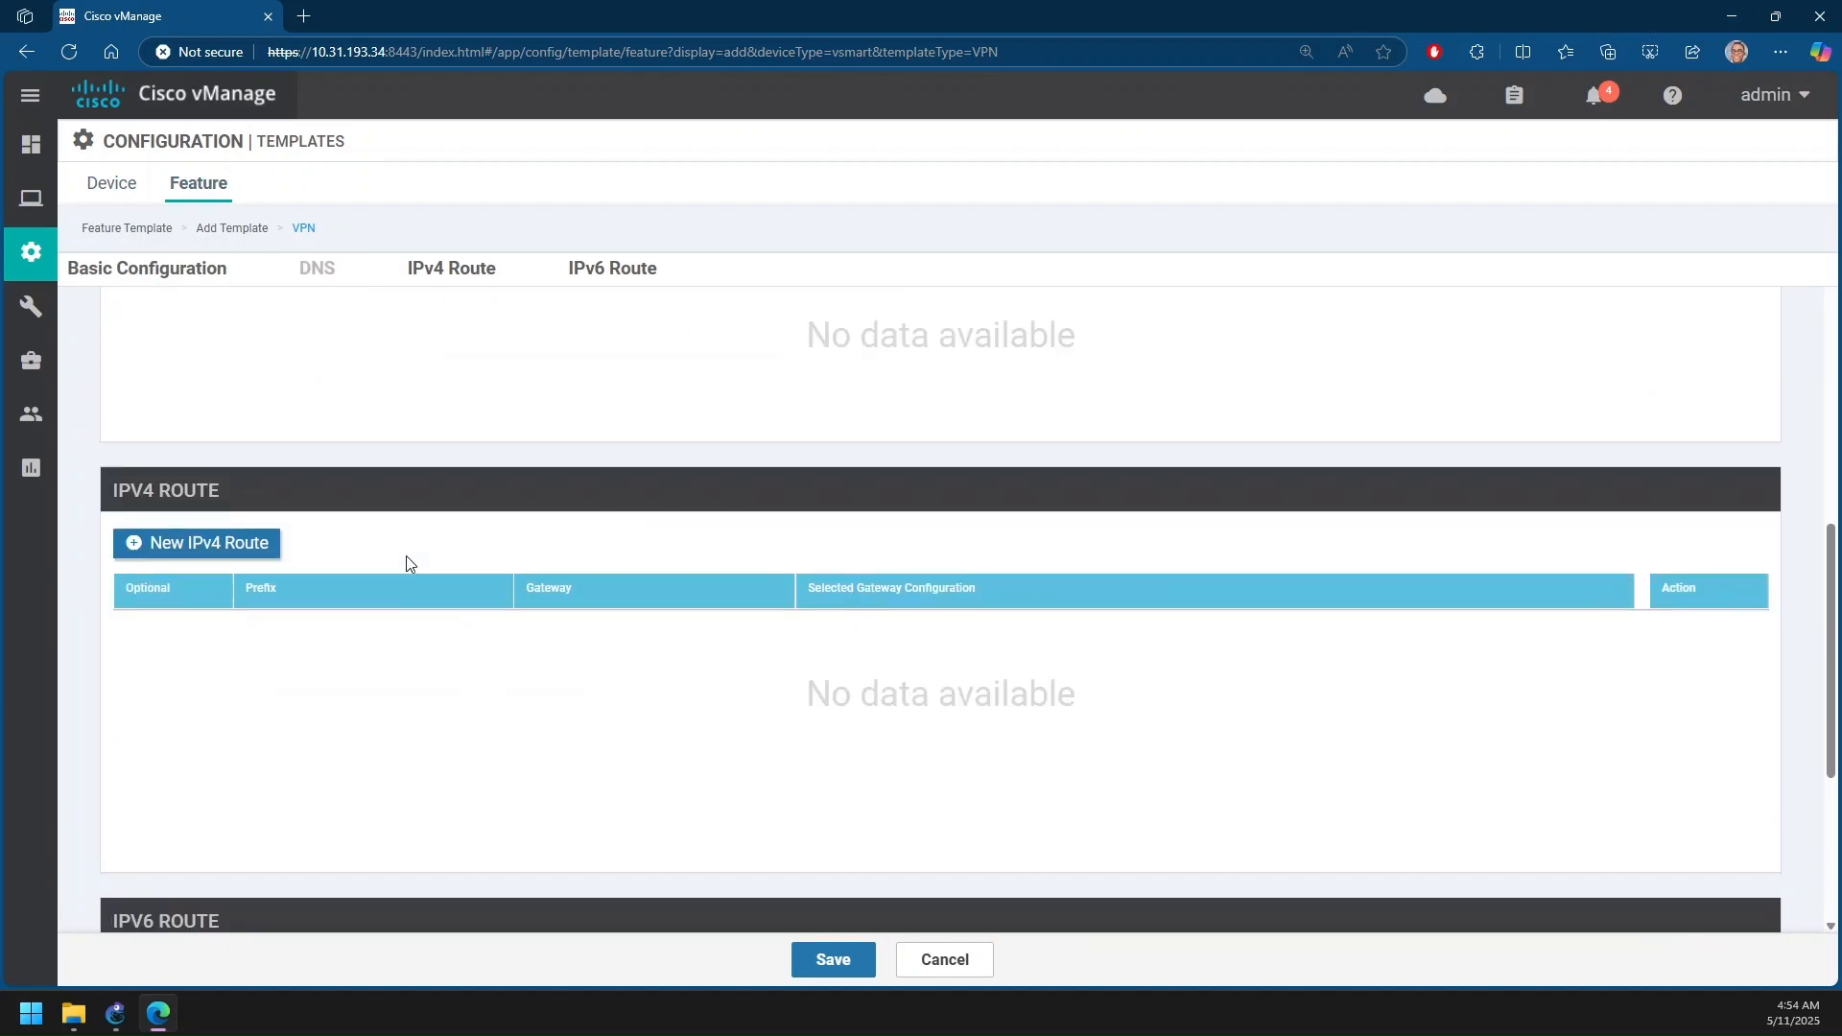
{"action": "scroll", "coordinate": [406, 564], "scroll_direction": "down", "scroll_amount": 4}
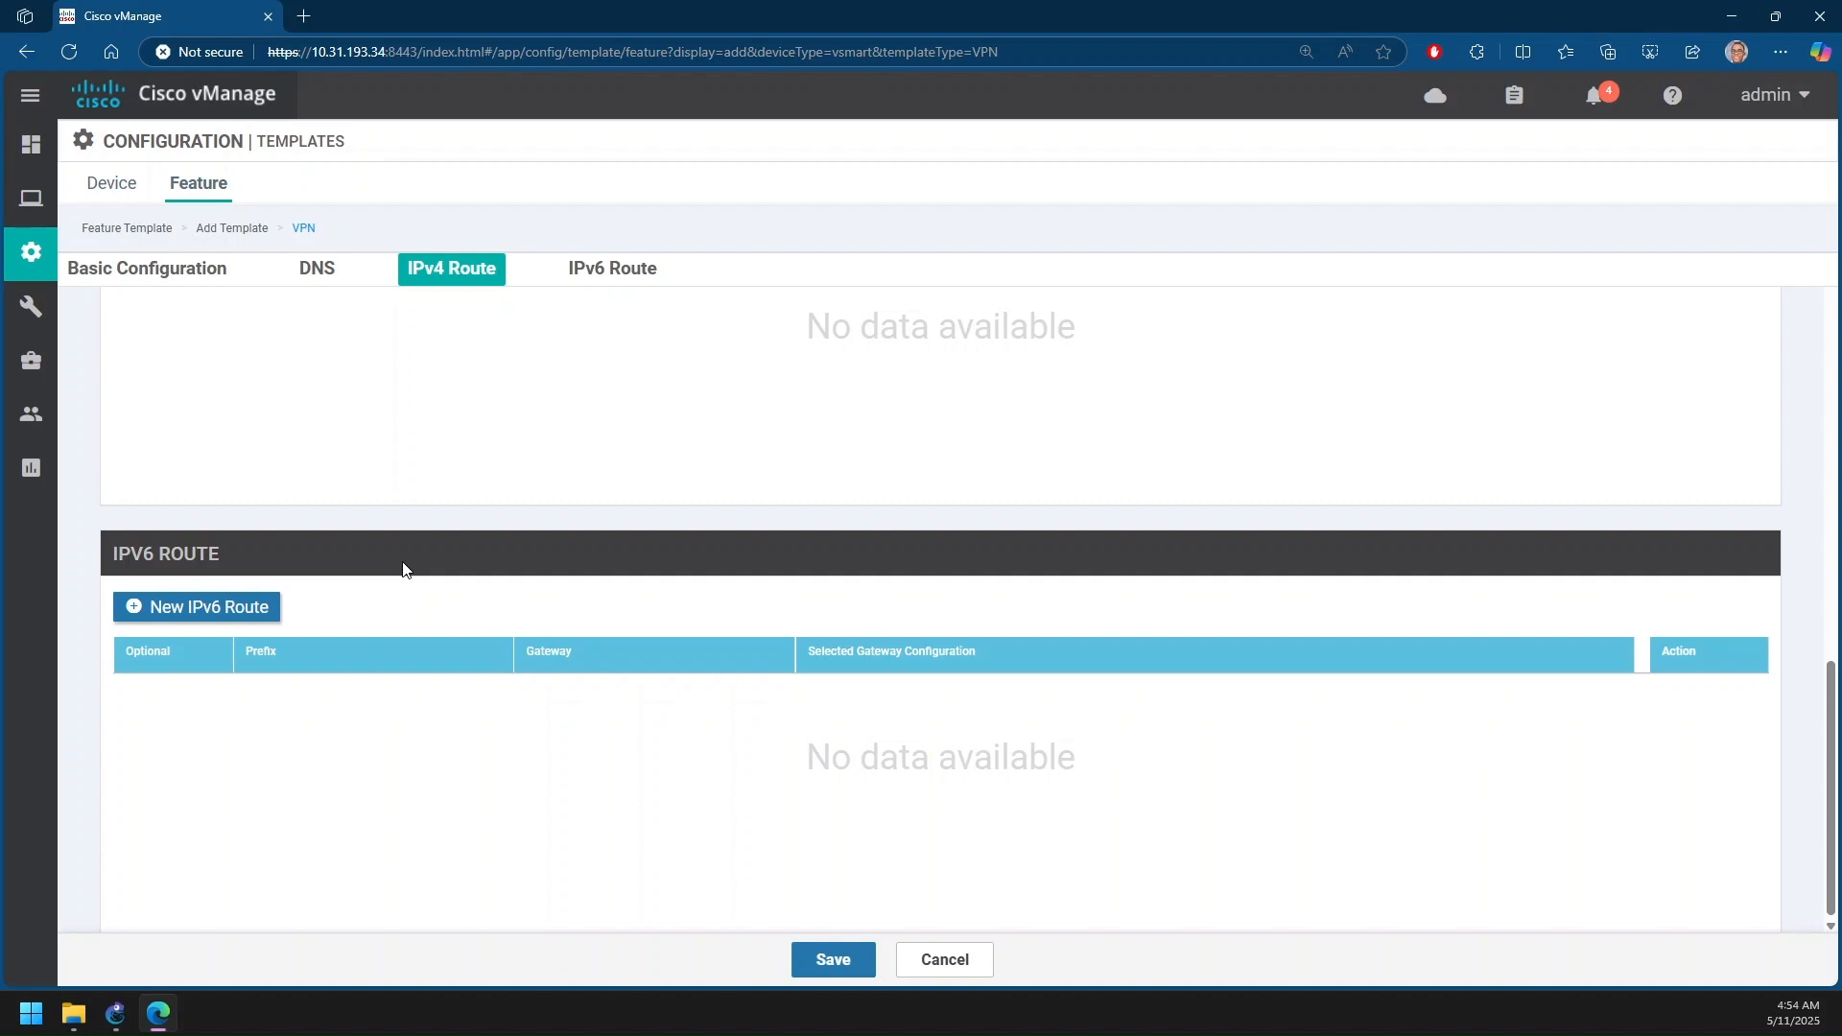
{"action": "left_click", "coordinate": [833, 959]}
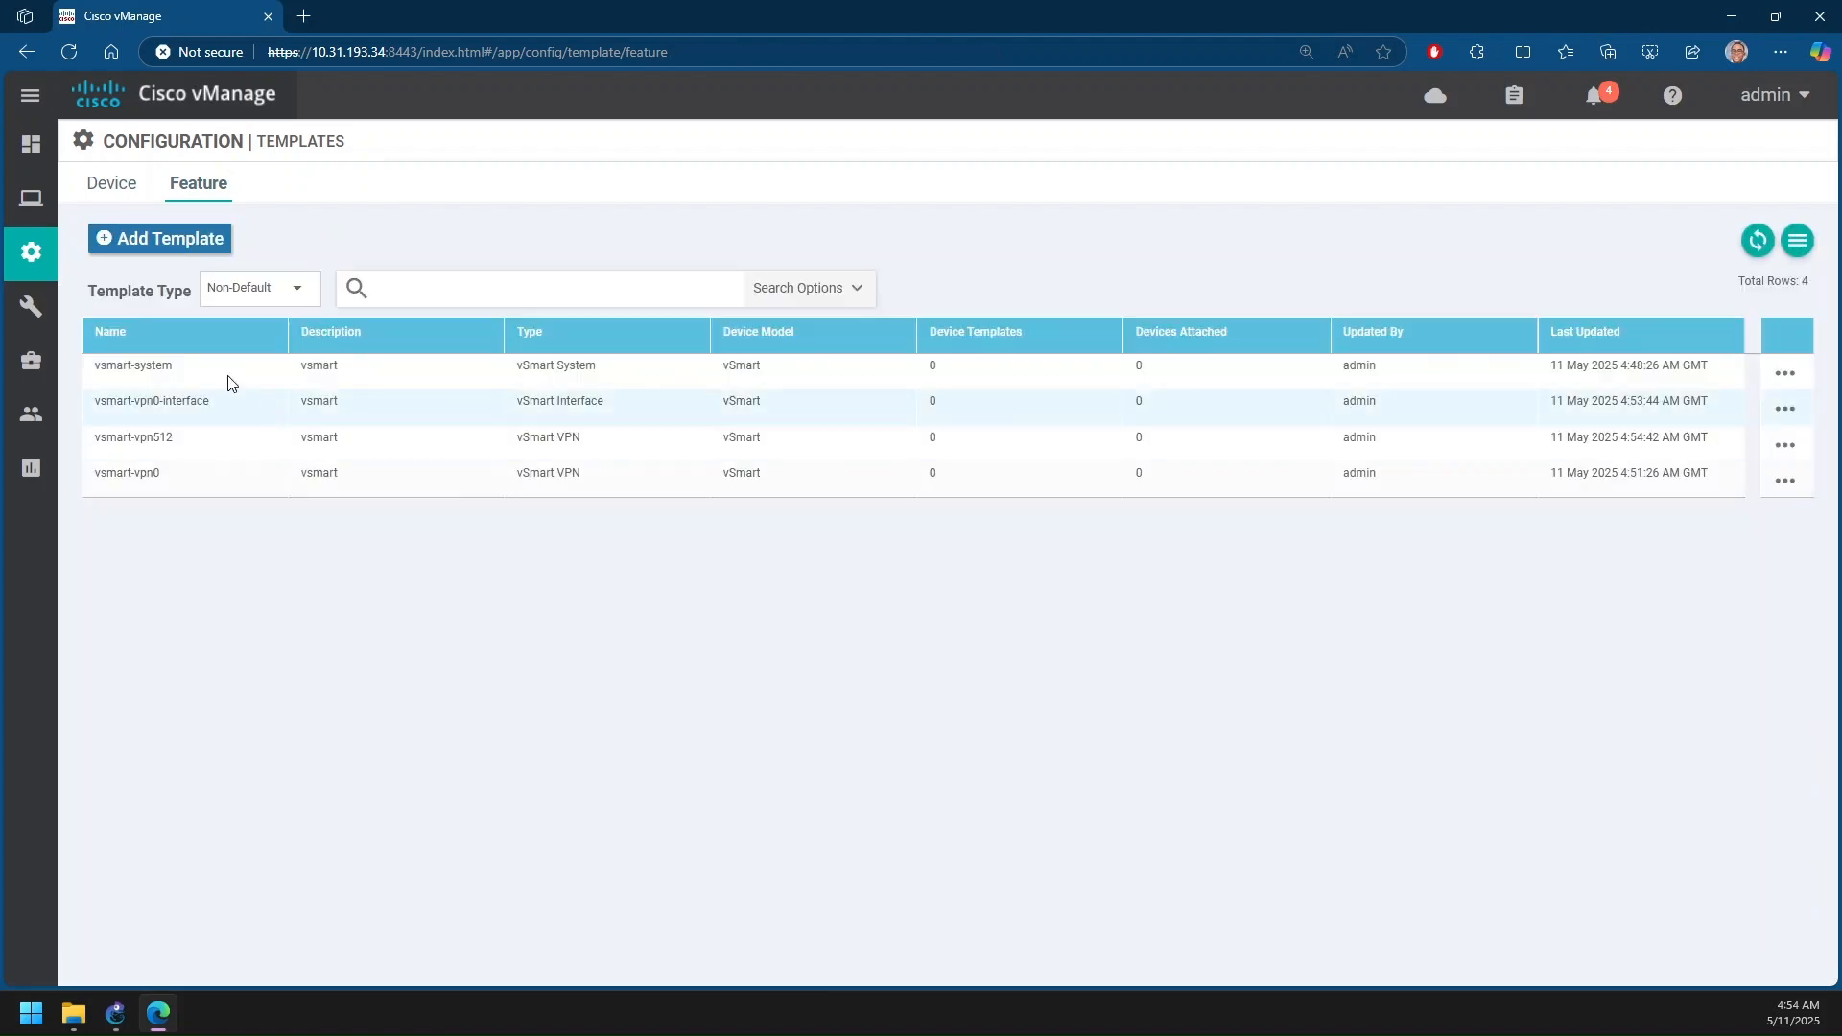
Start another feature template for the vSmart device model and choose the VPN Interface Ethernet type
{"action": "left_click", "coordinate": [186, 239]}
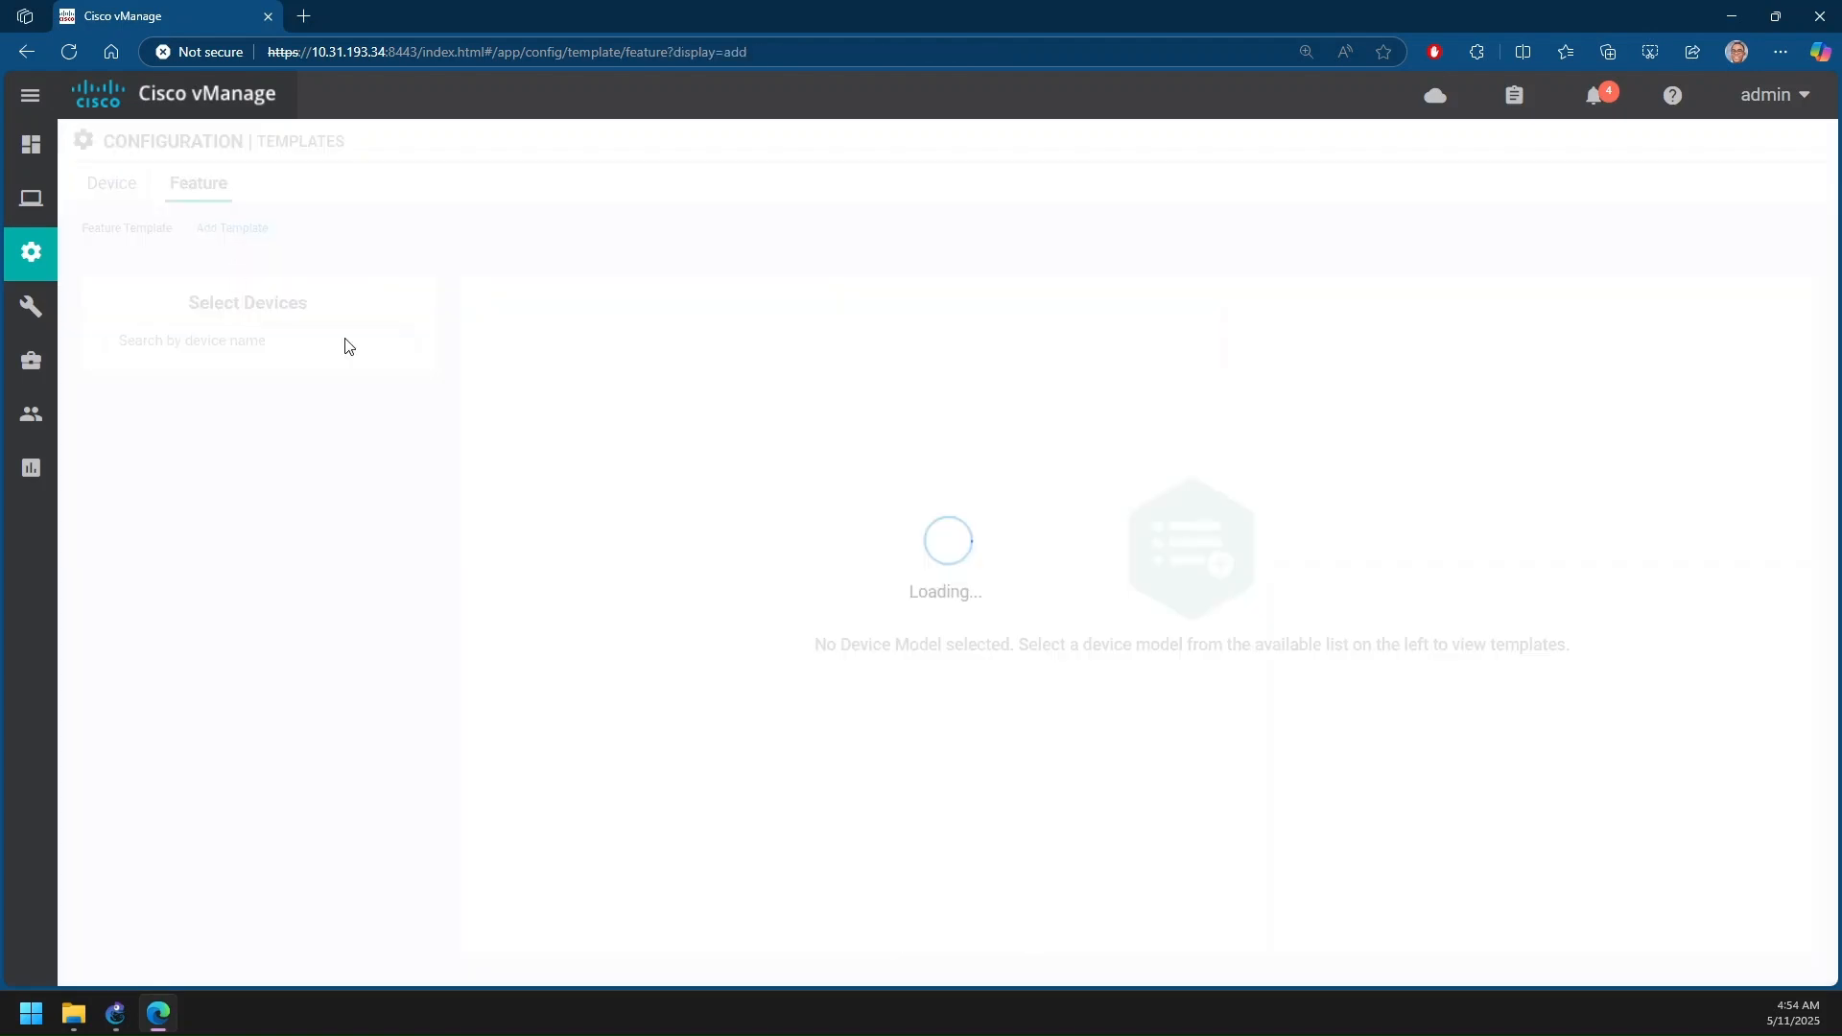
{"action": "left_click", "coordinate": [310, 350]}
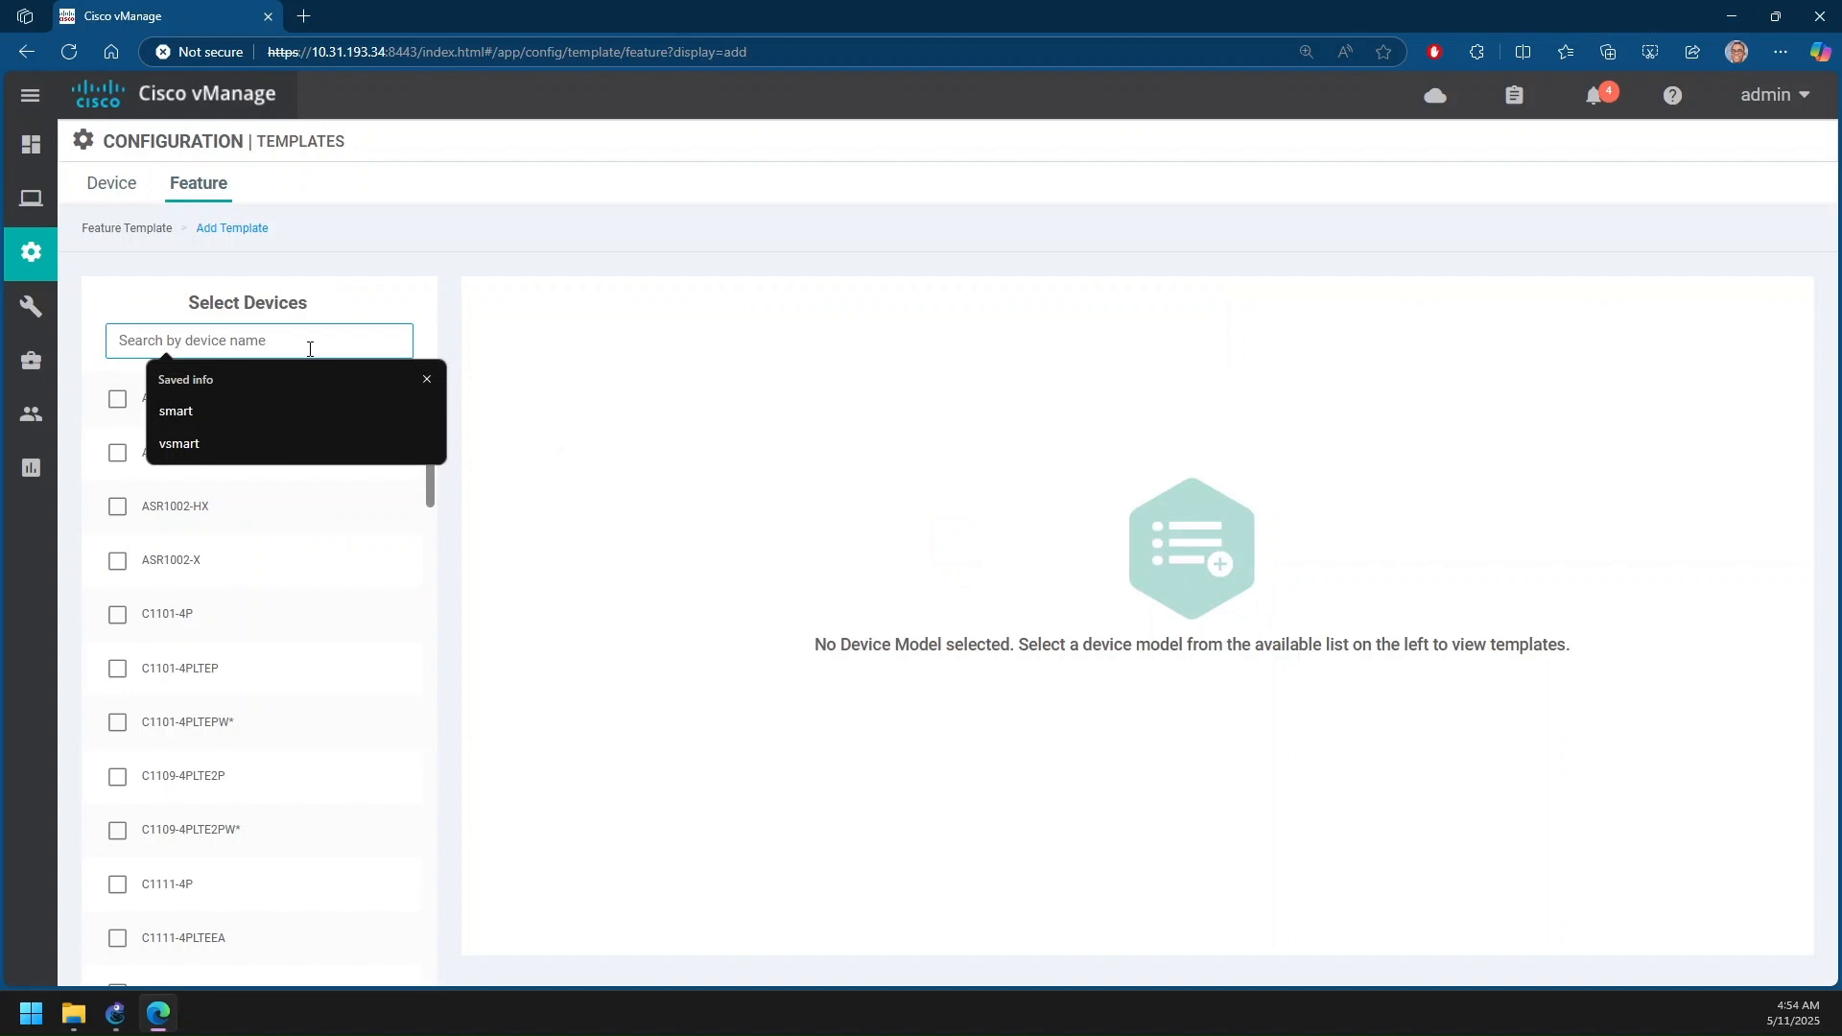
{"action": "type", "text": "vsmart"}
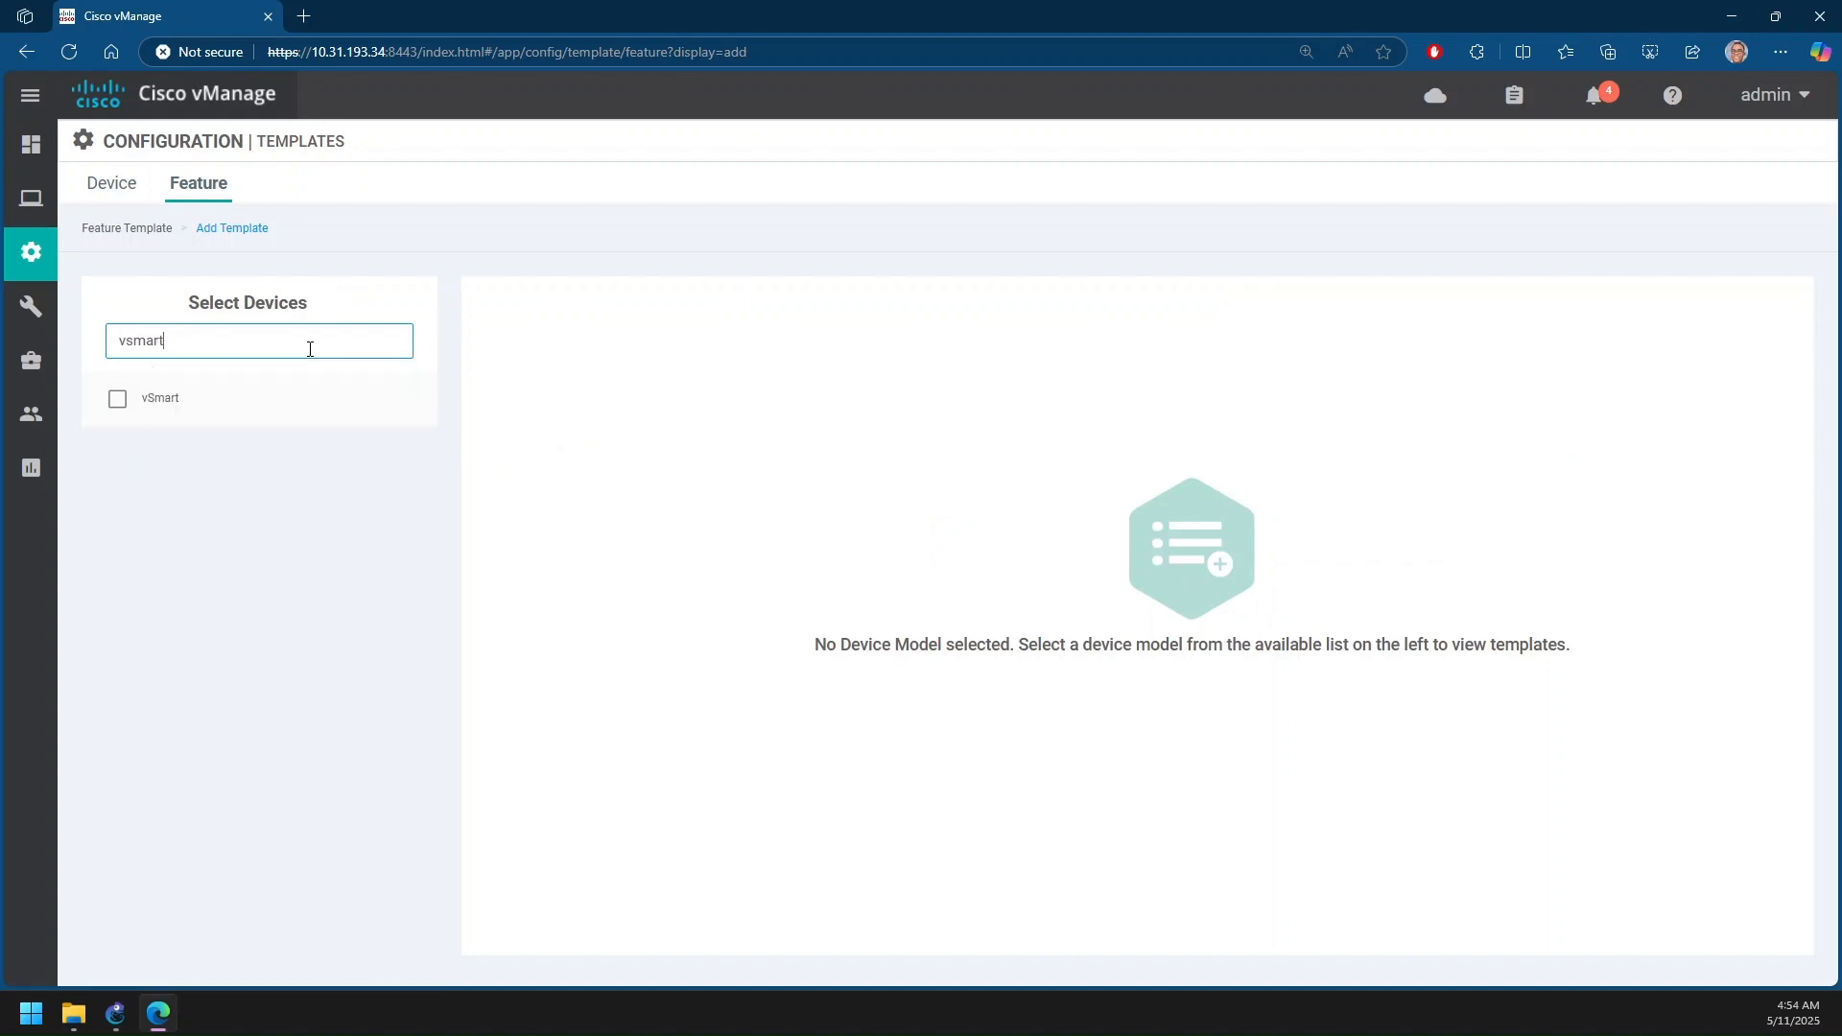
{"action": "left_click", "coordinate": [213, 398]}
{"action": "scroll", "coordinate": [937, 633], "scroll_direction": "down", "scroll_amount": 1}
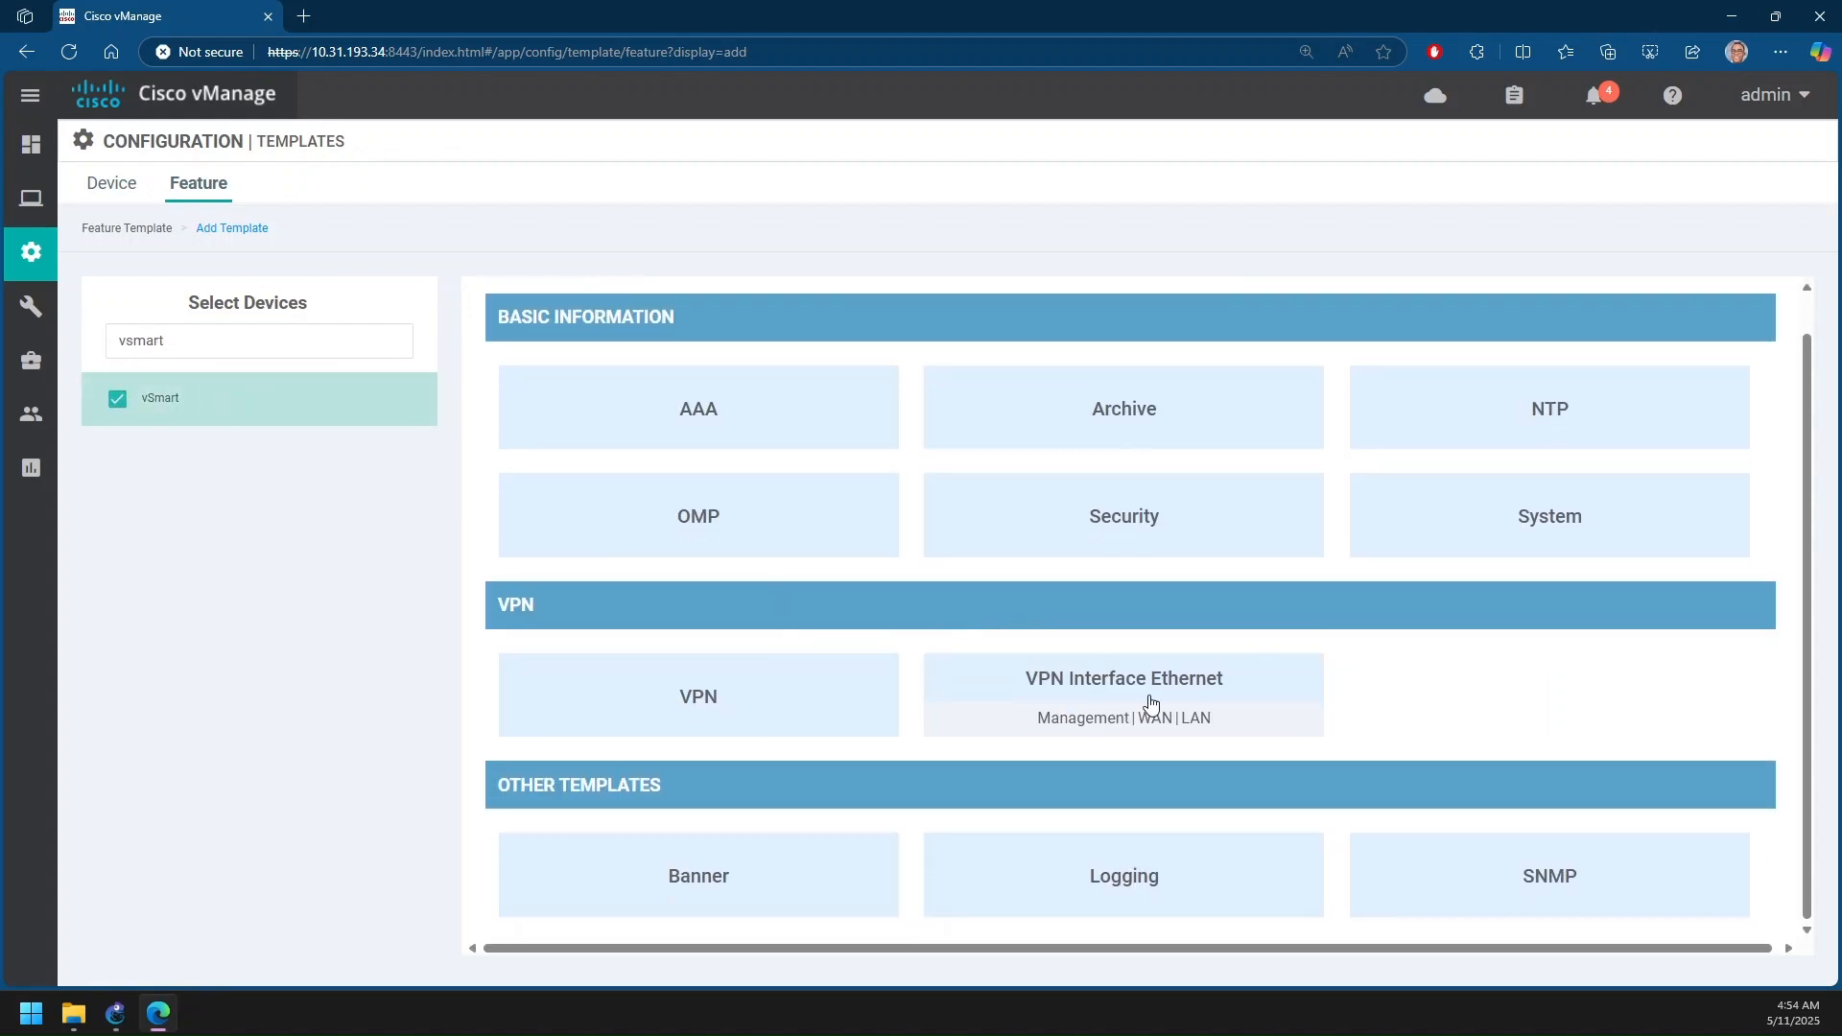
{"action": "left_click", "coordinate": [1154, 704]}
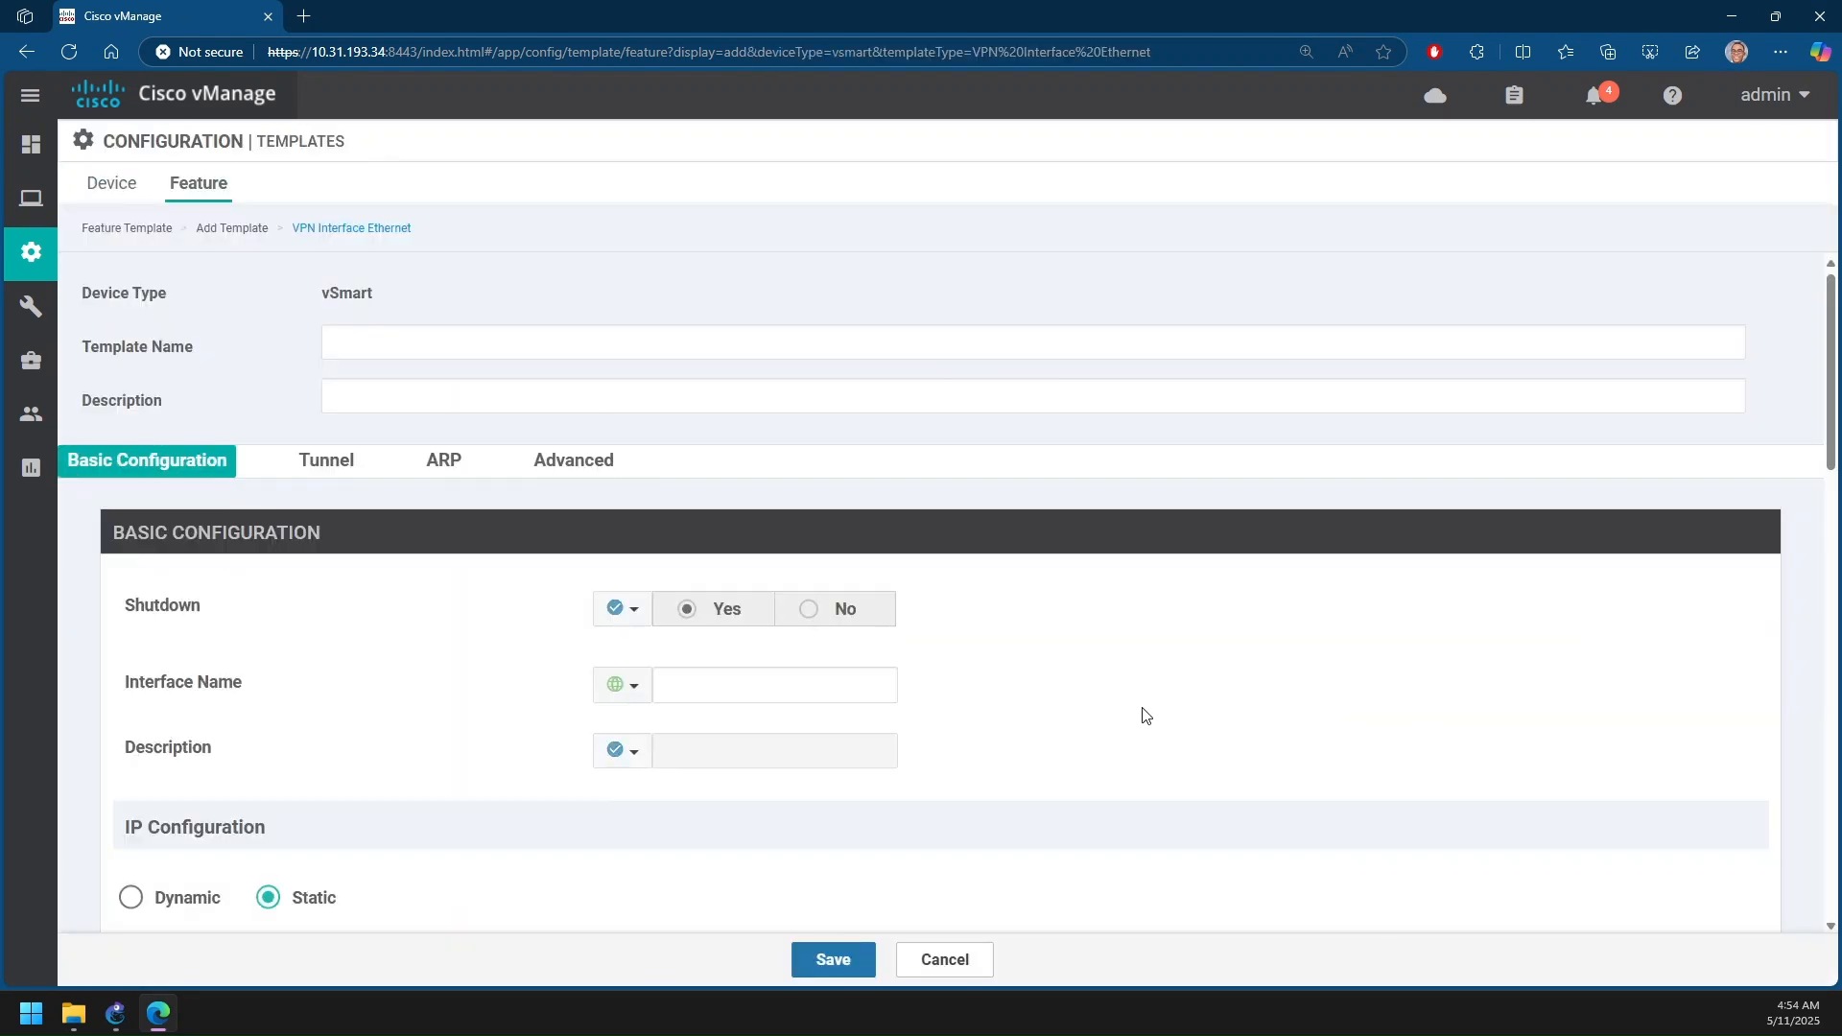
Name the interface template vsmart-vpn512-interface and enter vsmart as its description
{"action": "left_click", "coordinate": [500, 355]}
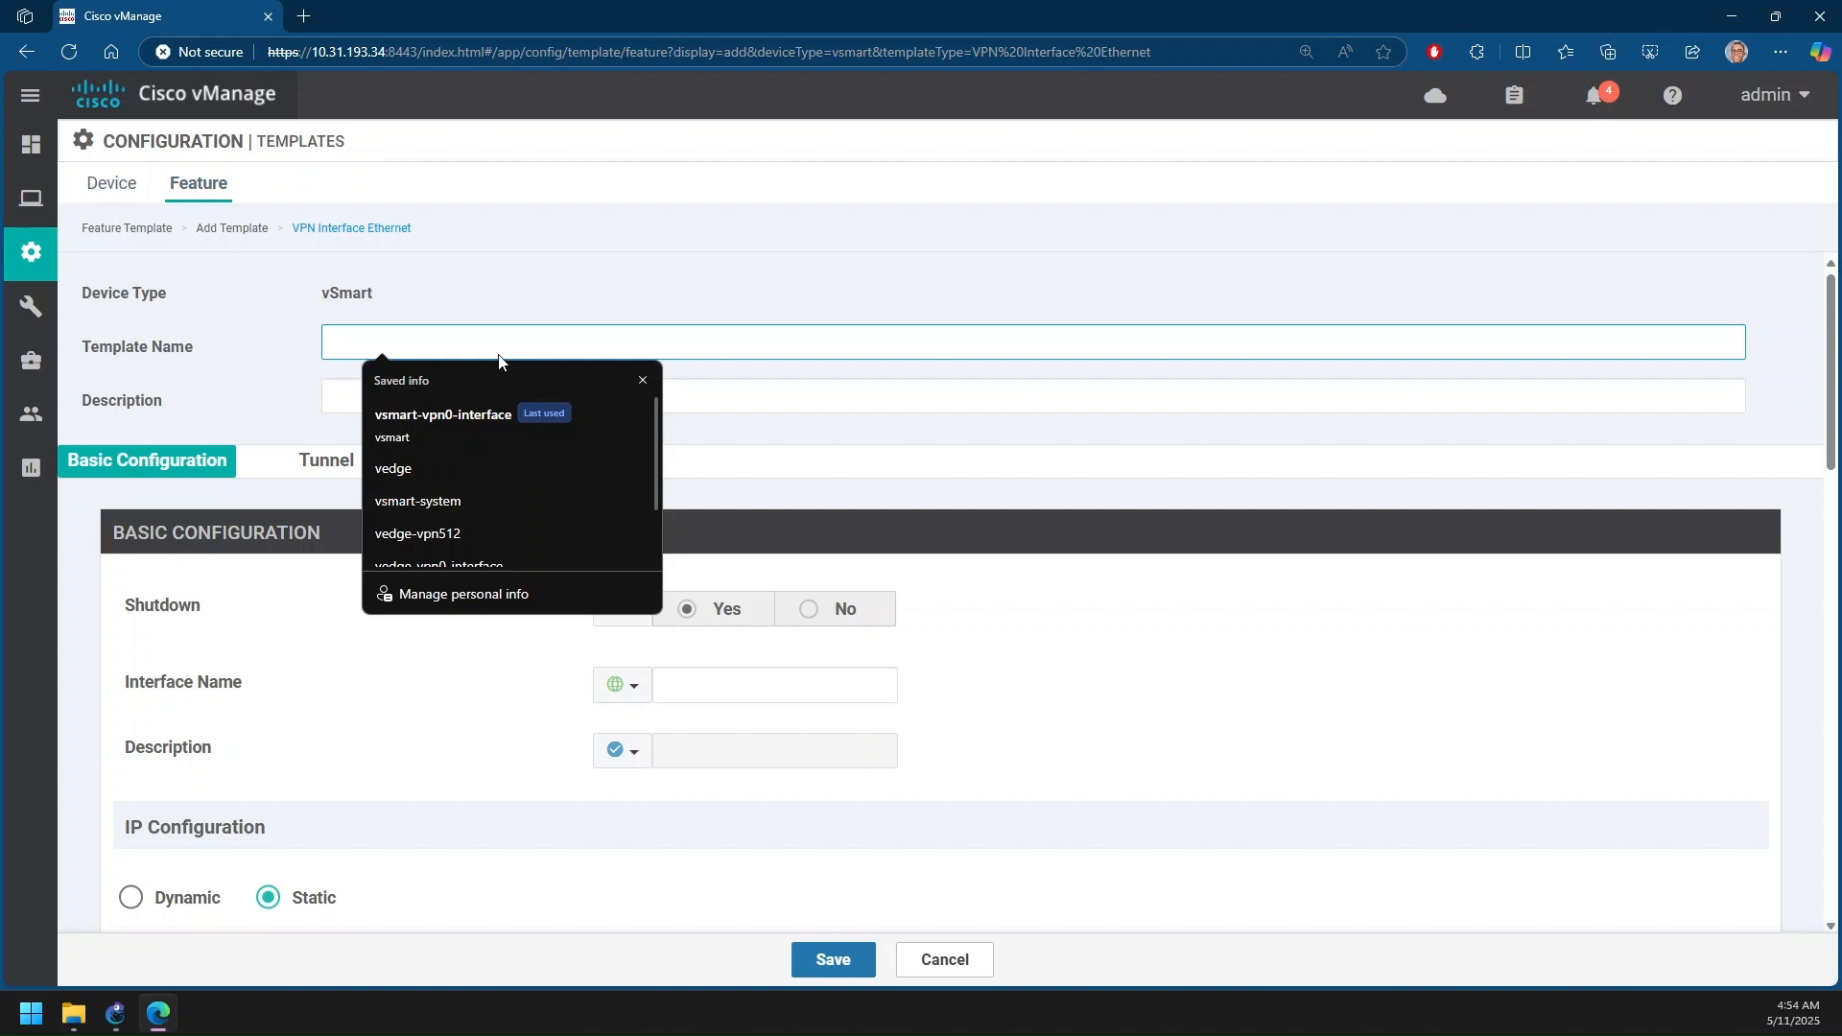
{"action": "type", "text": "vsmar"}
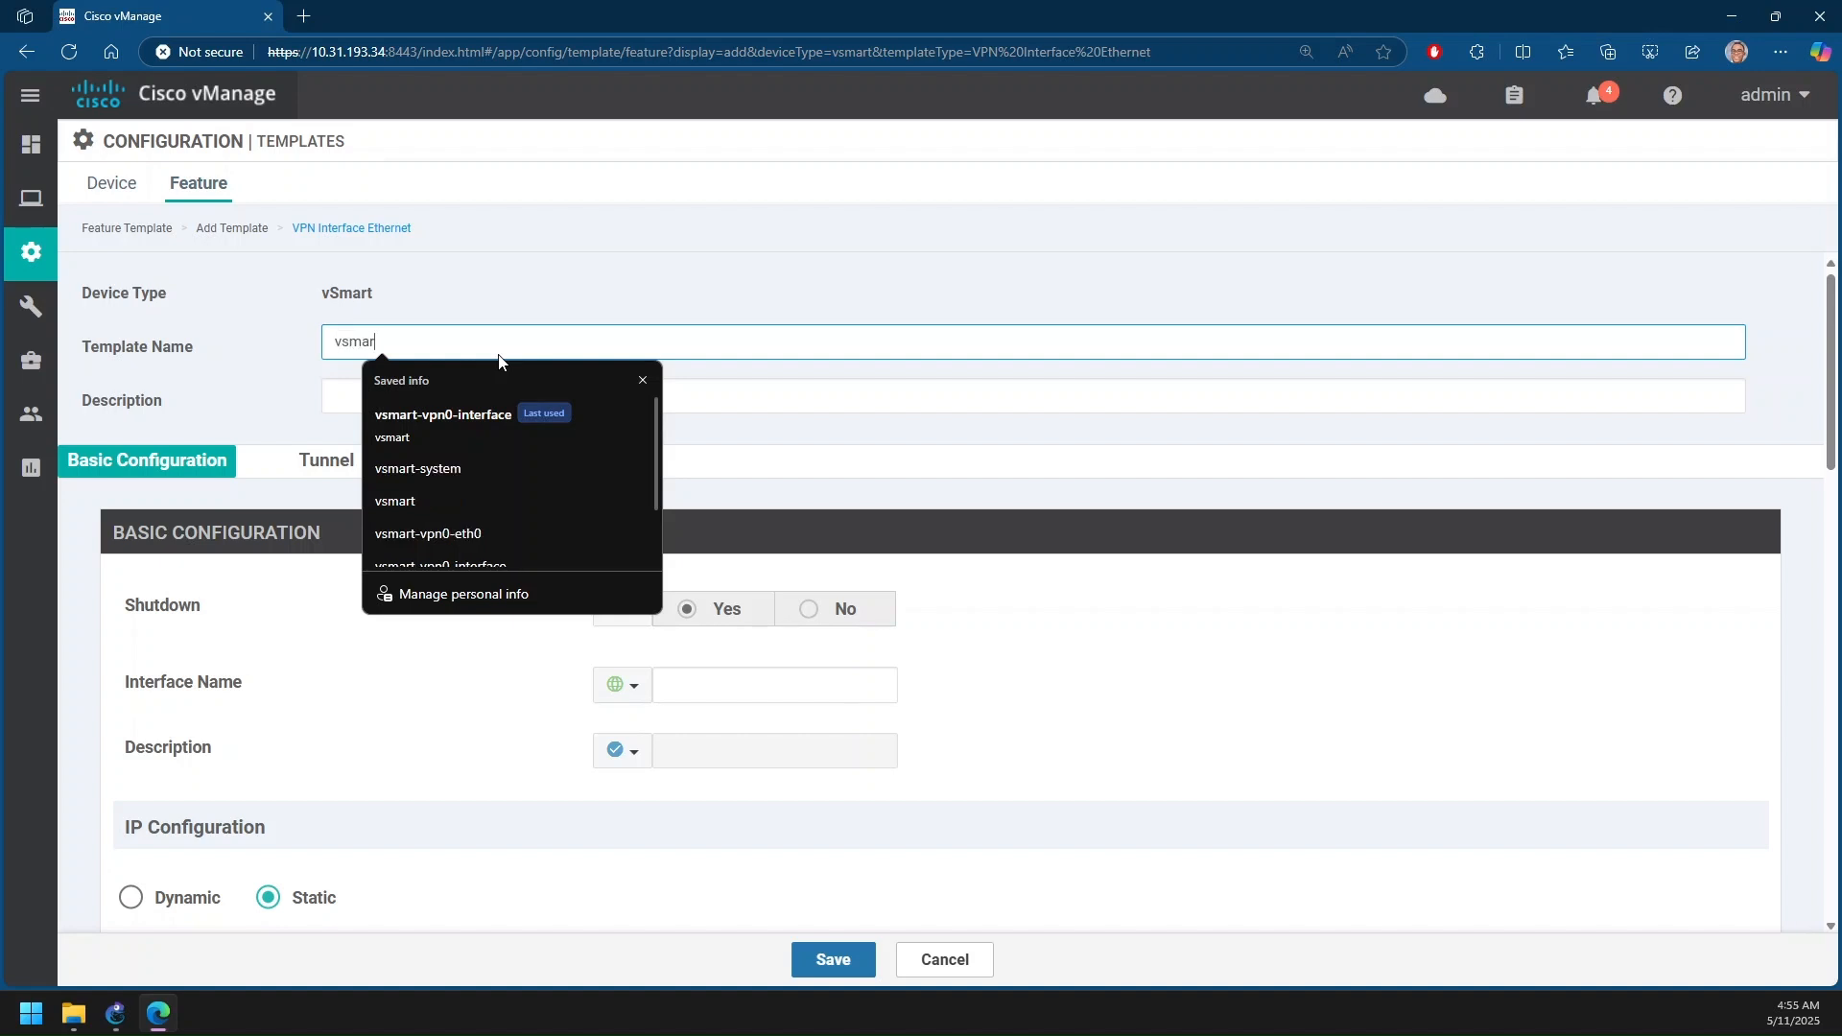
{"action": "type", "text": "t-vpn512-i"}
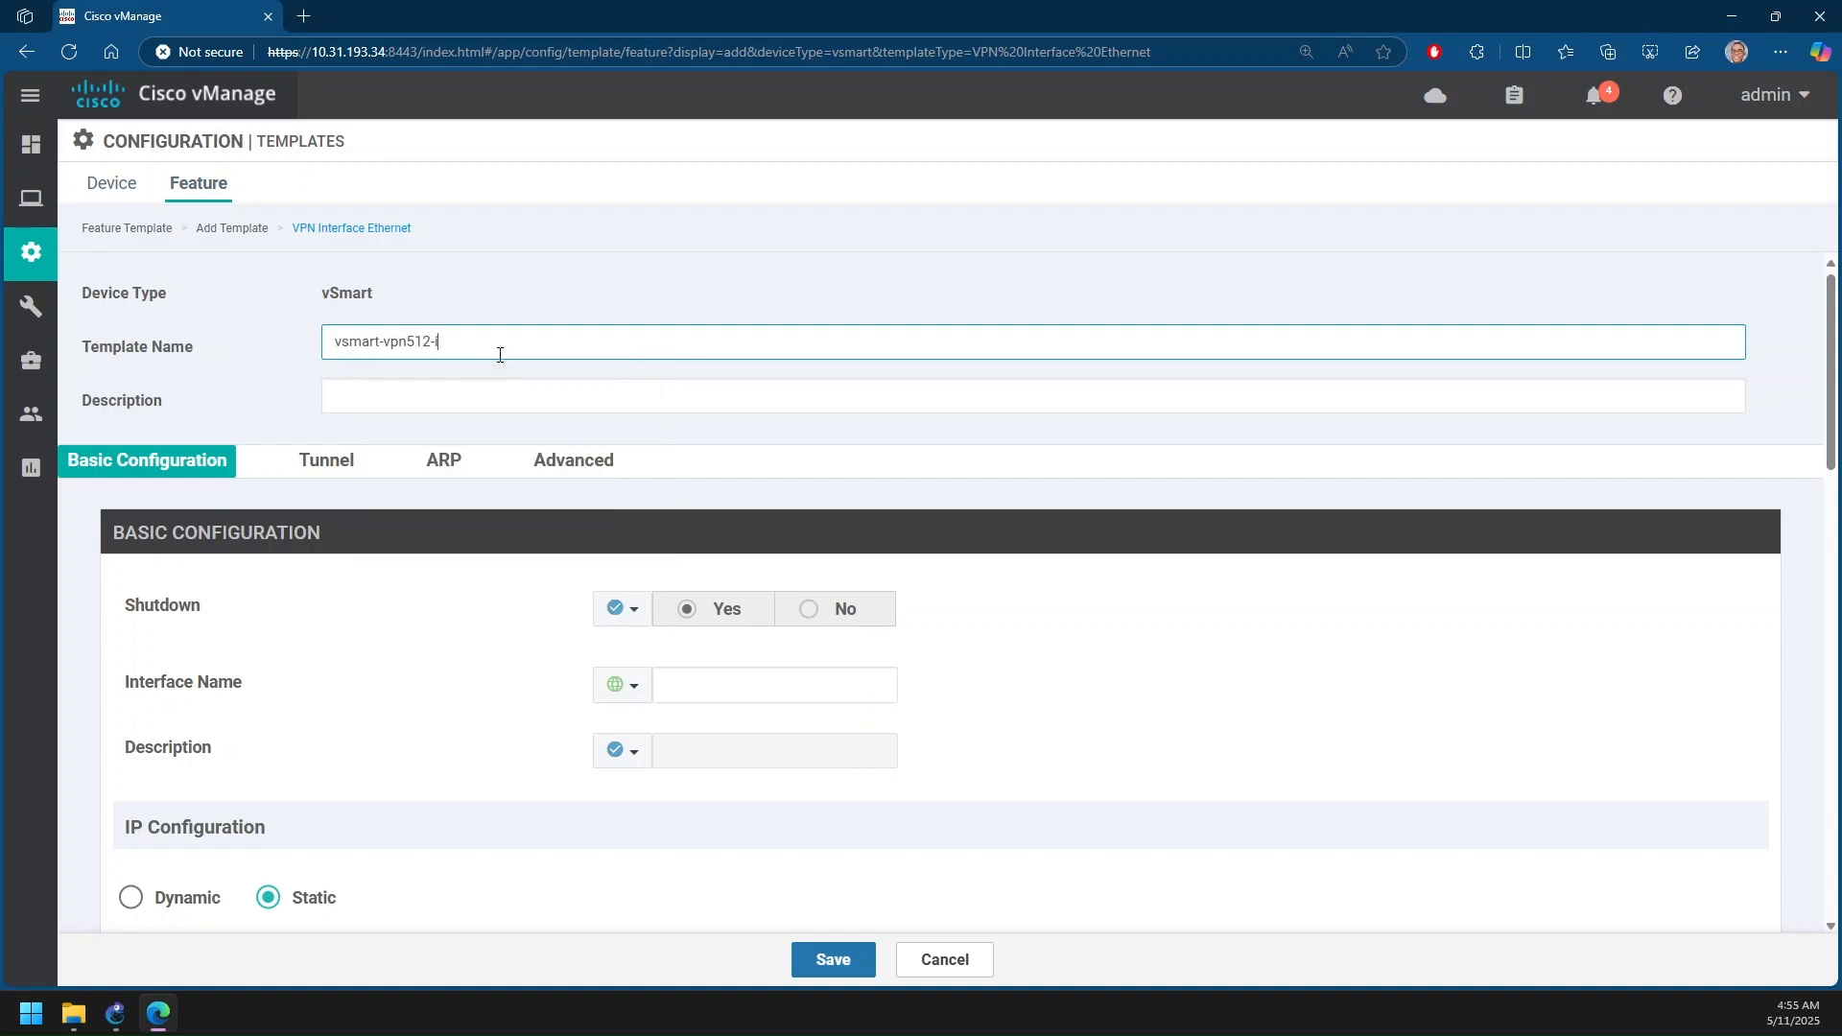
{"action": "type", "text": "nterface"}
{"action": "left_click", "coordinate": [576, 381]}
{"action": "type", "text": "vsmart"}
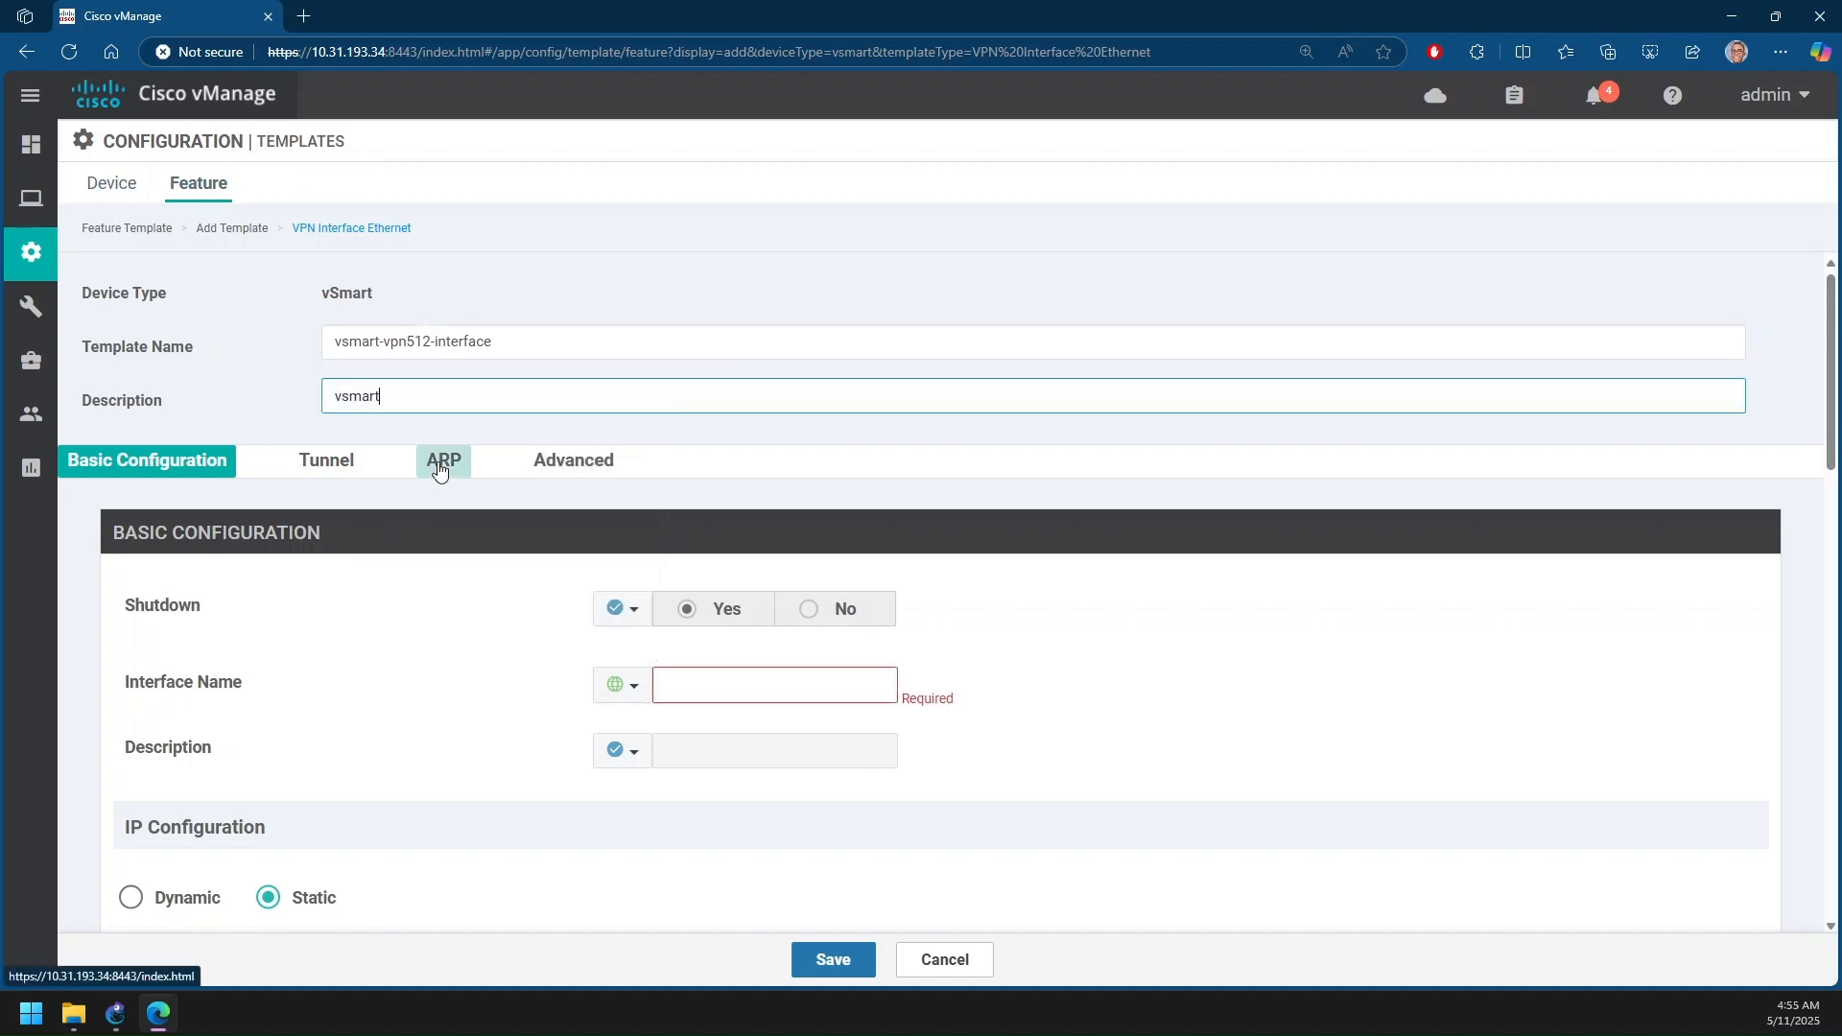
Switch the Shutdown setting to a global value and set it to No
{"action": "scroll", "coordinate": [423, 466], "scroll_direction": "down", "scroll_amount": 1}
{"action": "left_click", "coordinate": [624, 514]}
{"action": "left_click", "coordinate": [658, 552]}
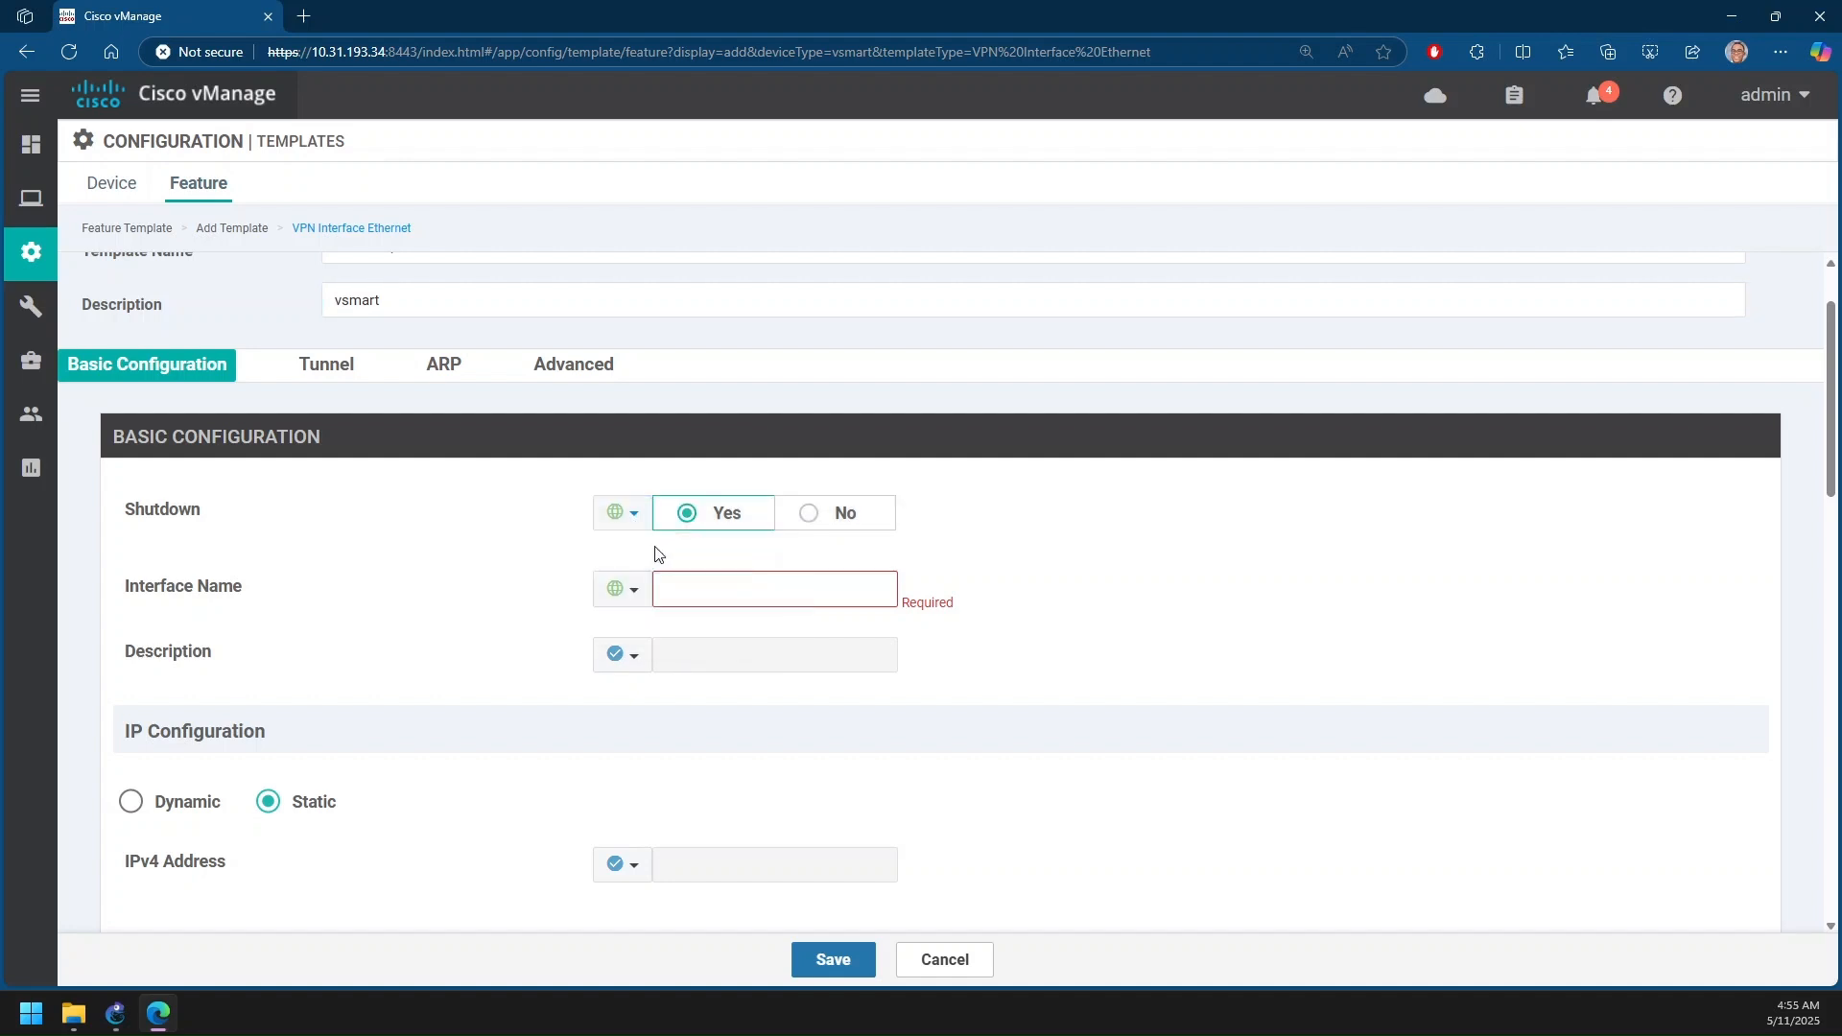
{"action": "left_click", "coordinate": [810, 513]}
Set the template's interface name to eth1
{"action": "scroll", "coordinate": [767, 513], "scroll_direction": "down", "scroll_amount": 1}
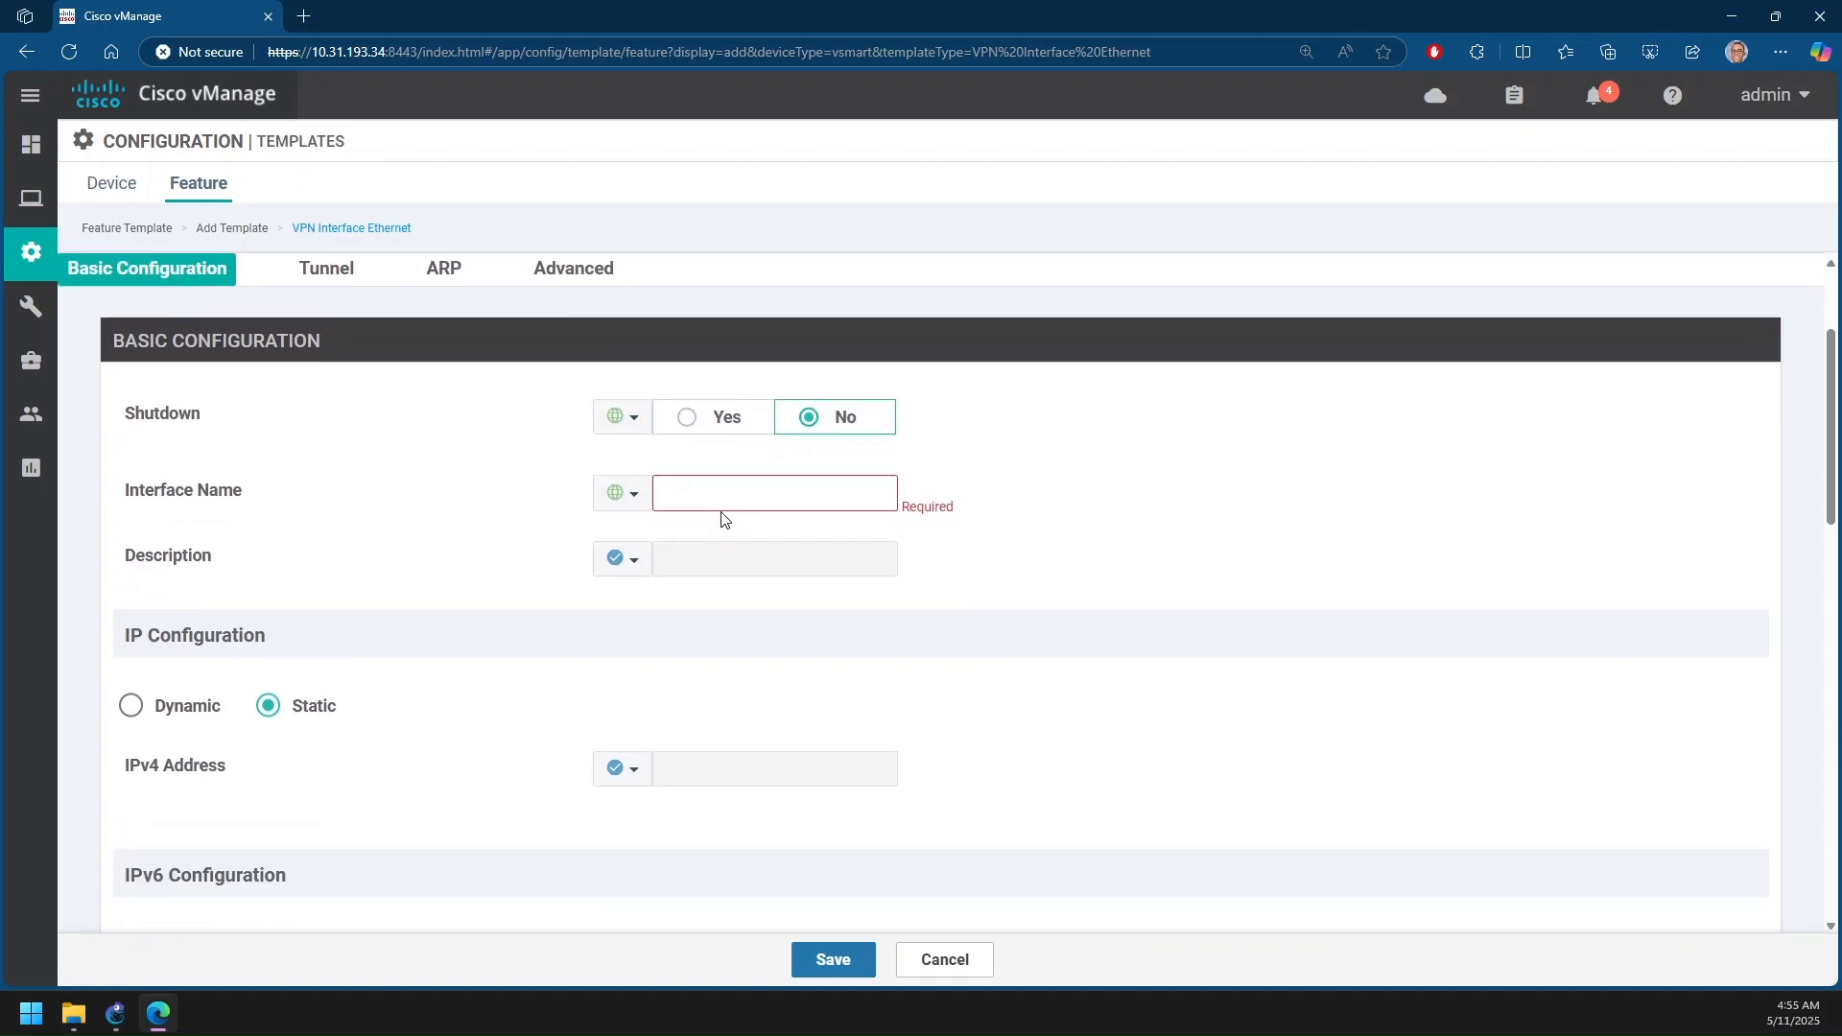
{"action": "left_click", "coordinate": [716, 493]}
{"action": "scroll", "coordinate": [734, 522], "scroll_direction": "down", "scroll_amount": 5}
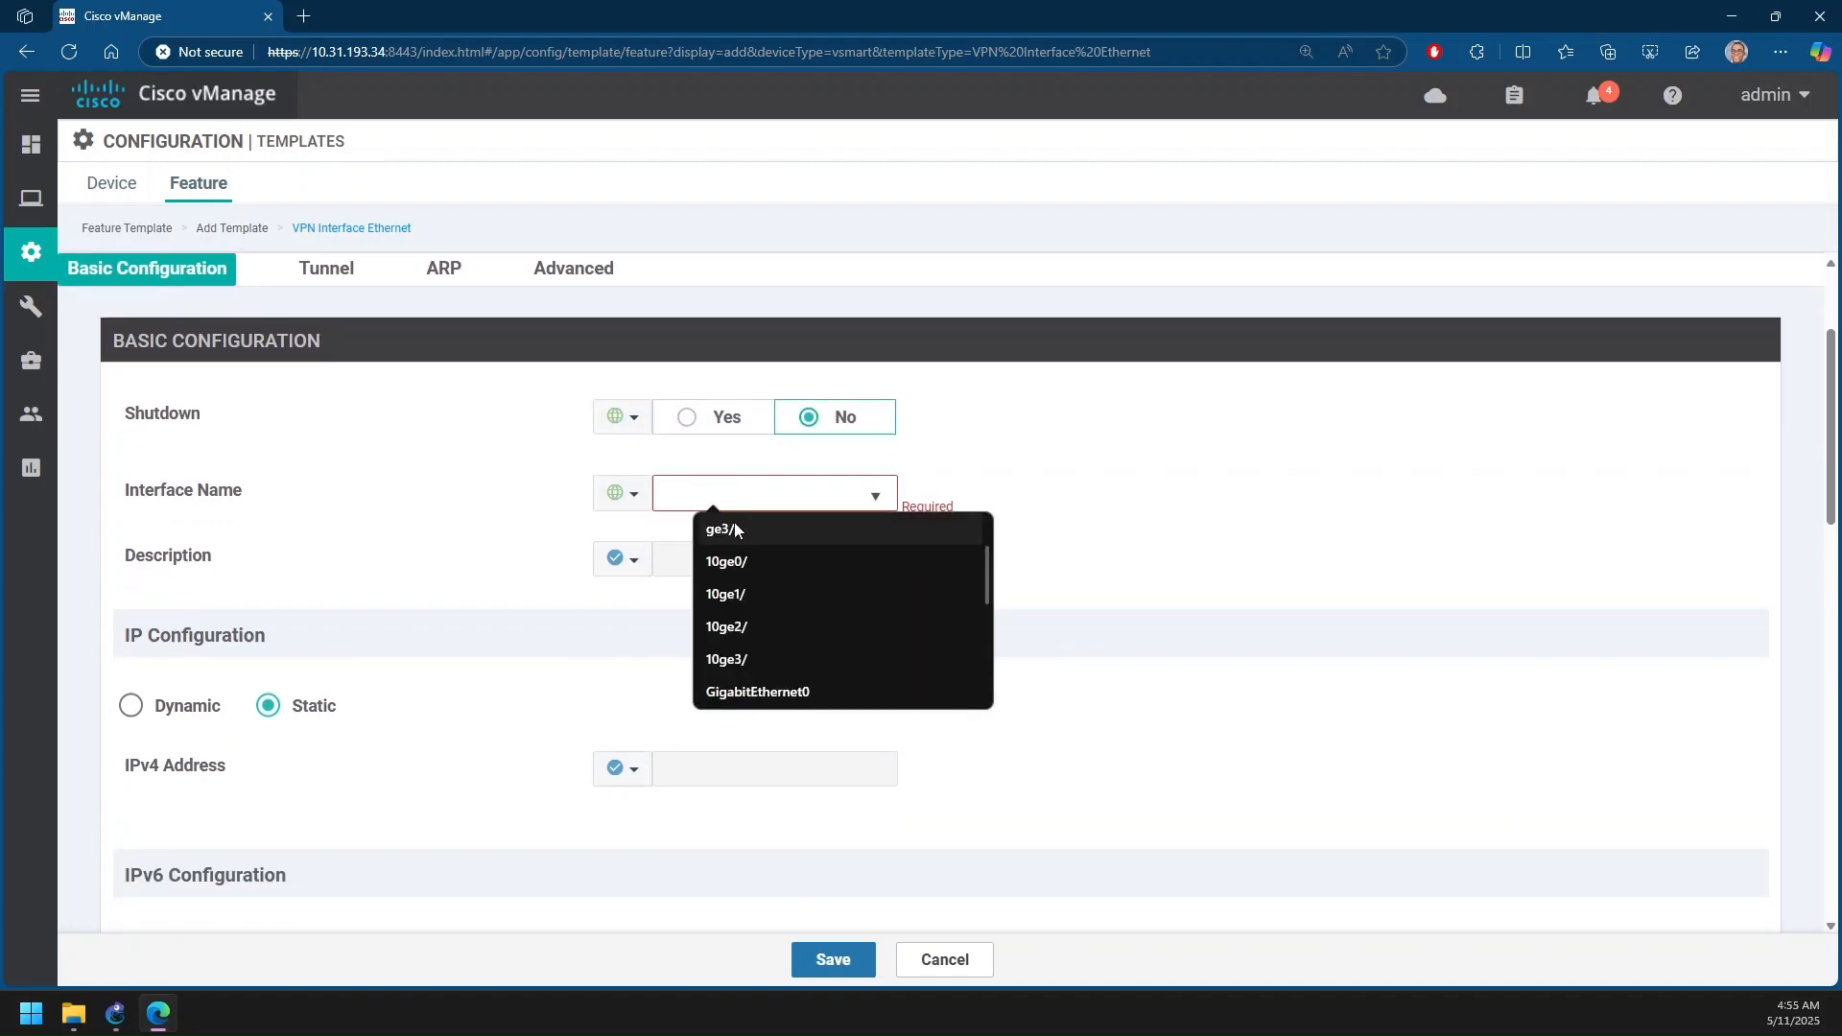
{"action": "left_click", "coordinate": [707, 497]}
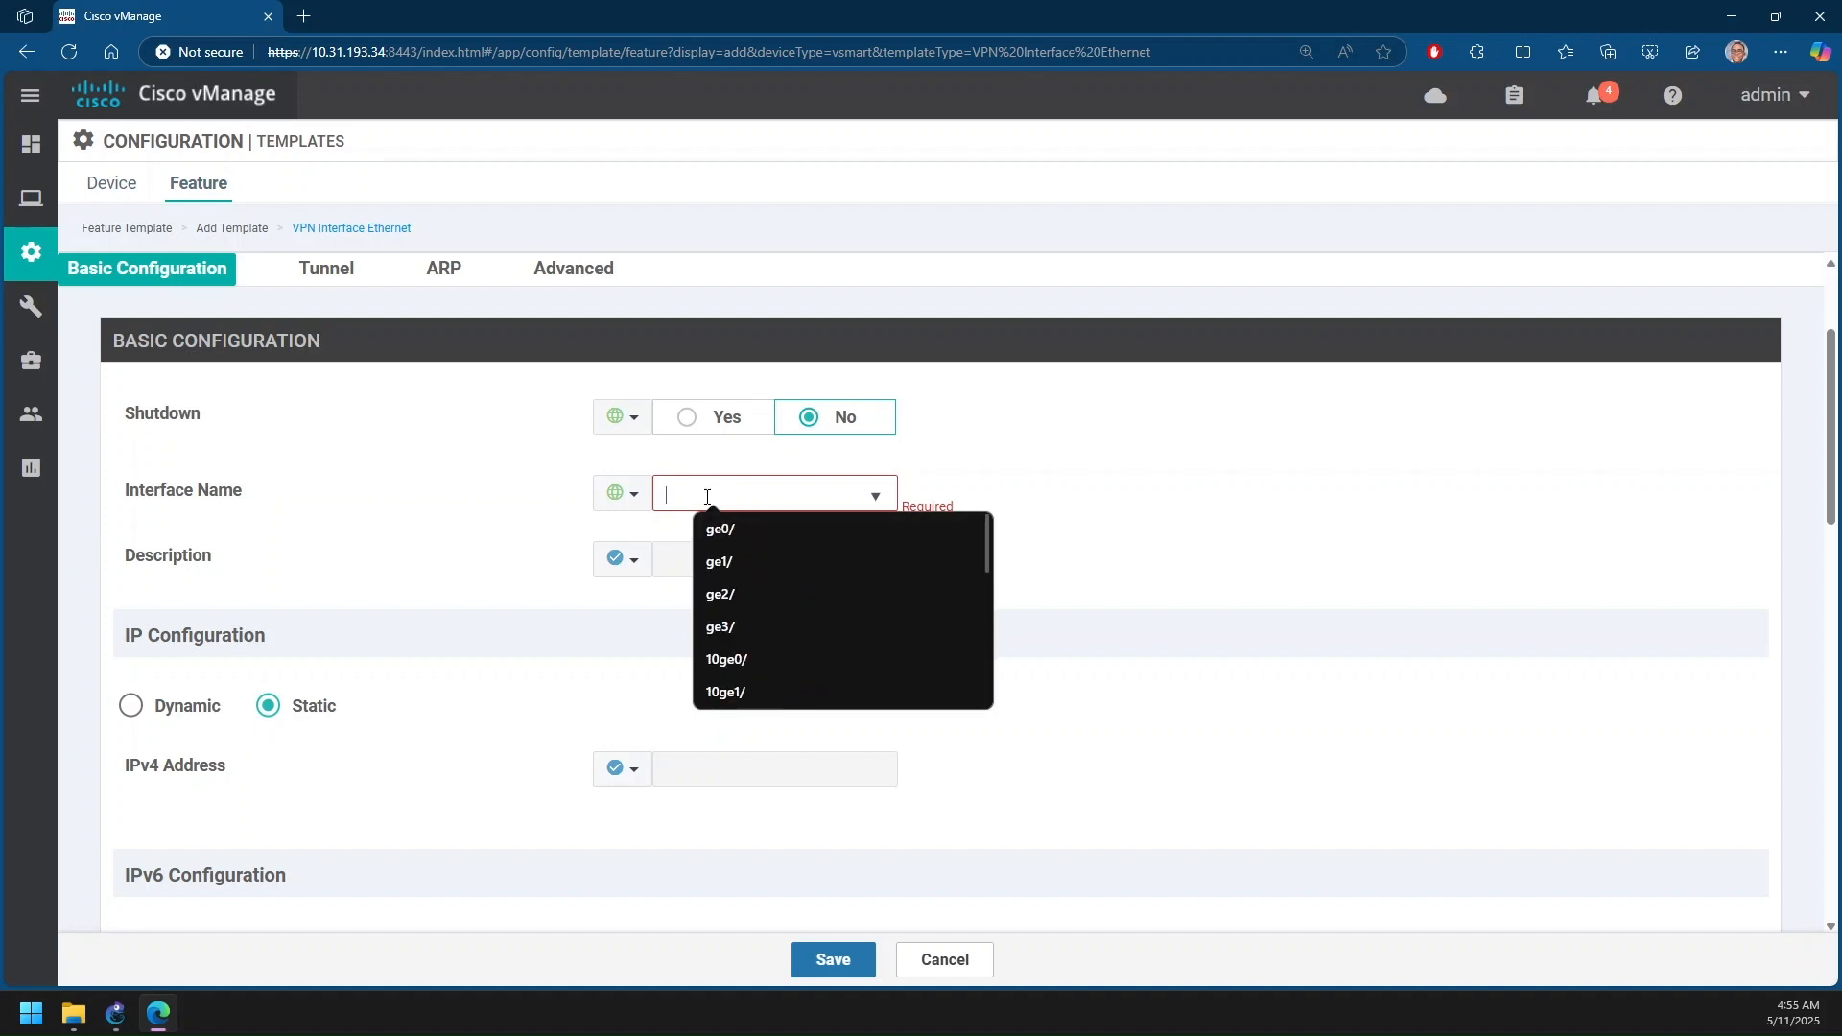
{"action": "type", "text": "eth1"}
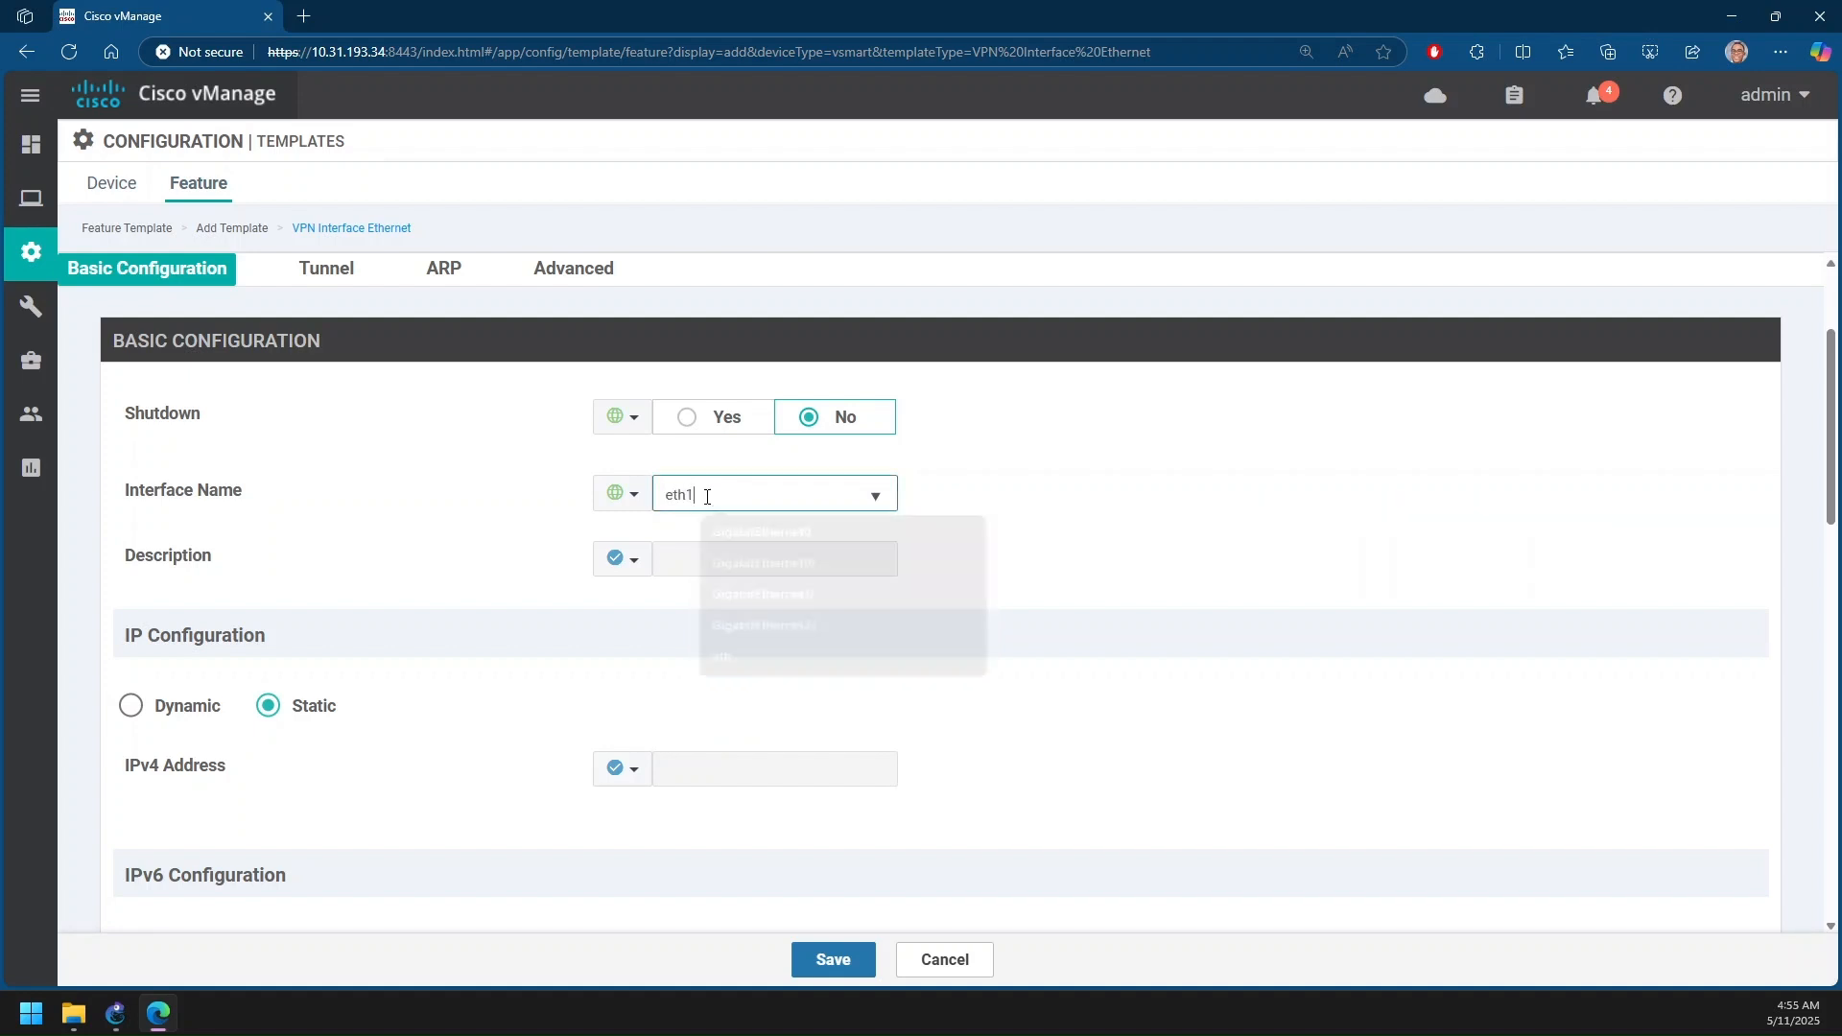
Set the IPv4 configuration to Dynamic, check the remaining sections, and save the interface template
{"action": "scroll", "coordinate": [691, 571], "scroll_direction": "down", "scroll_amount": 1}
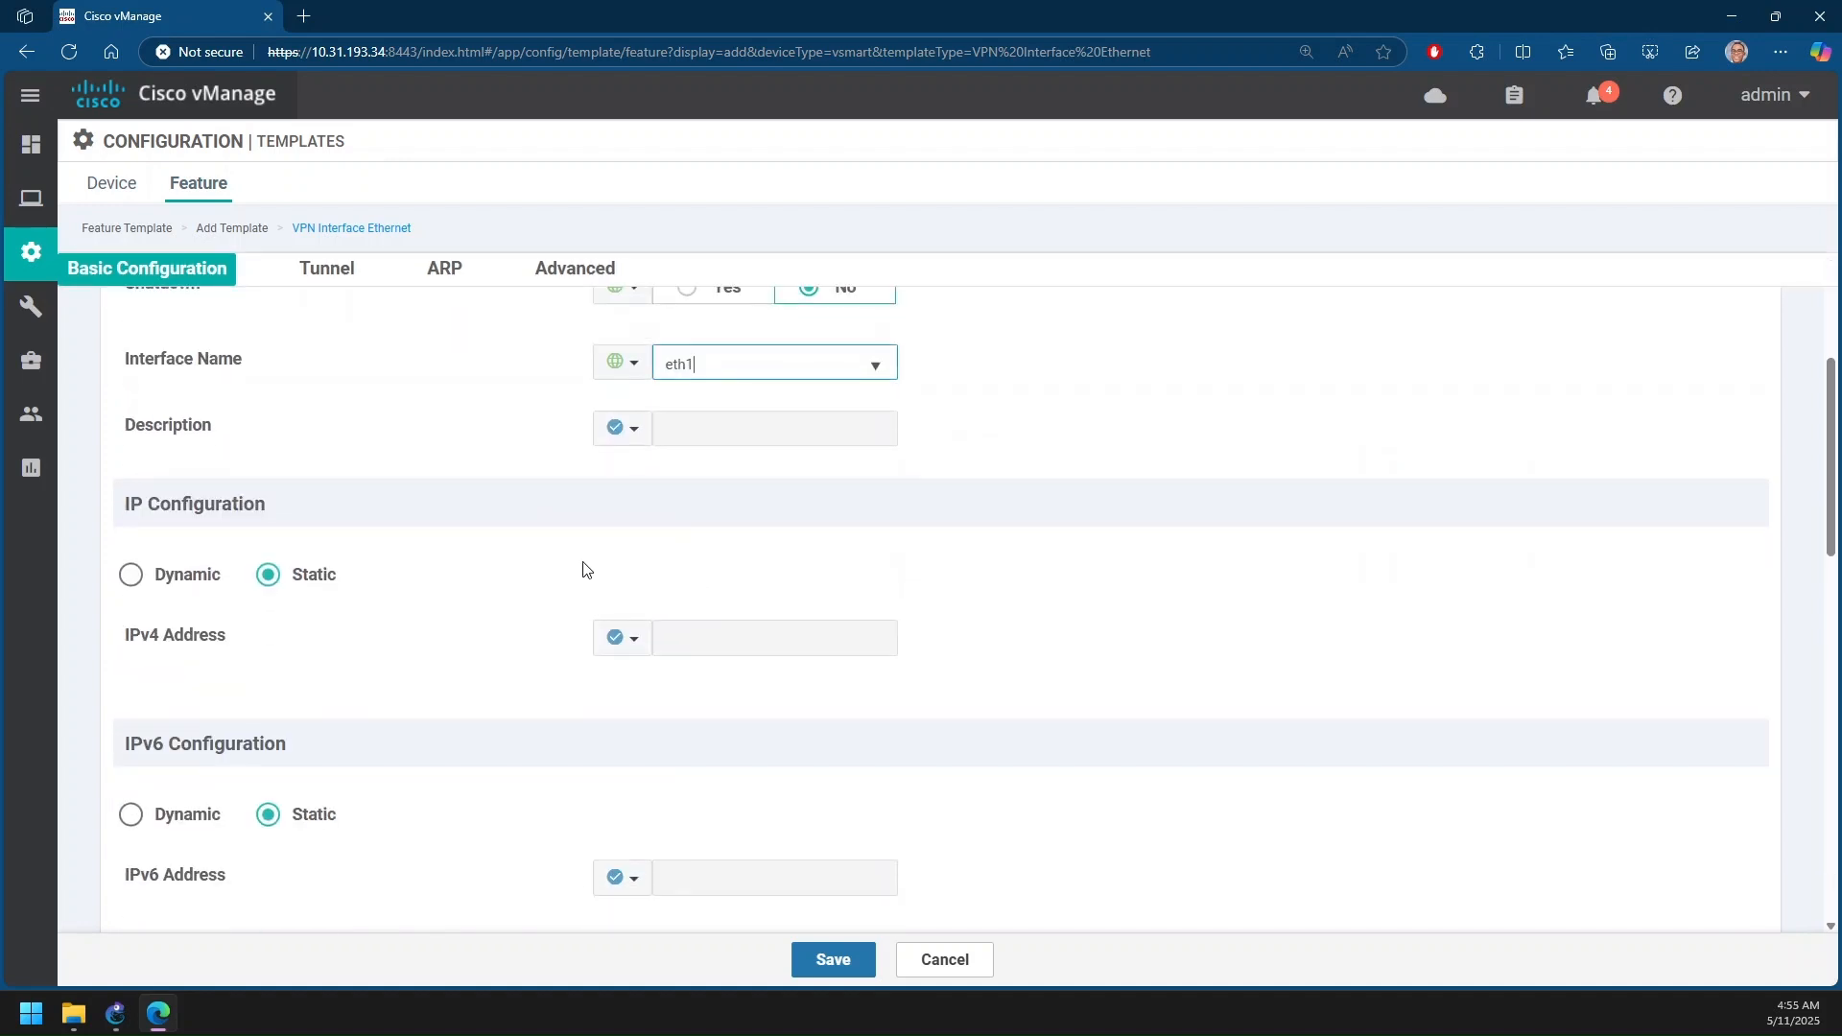
{"action": "left_click", "coordinate": [145, 578]}
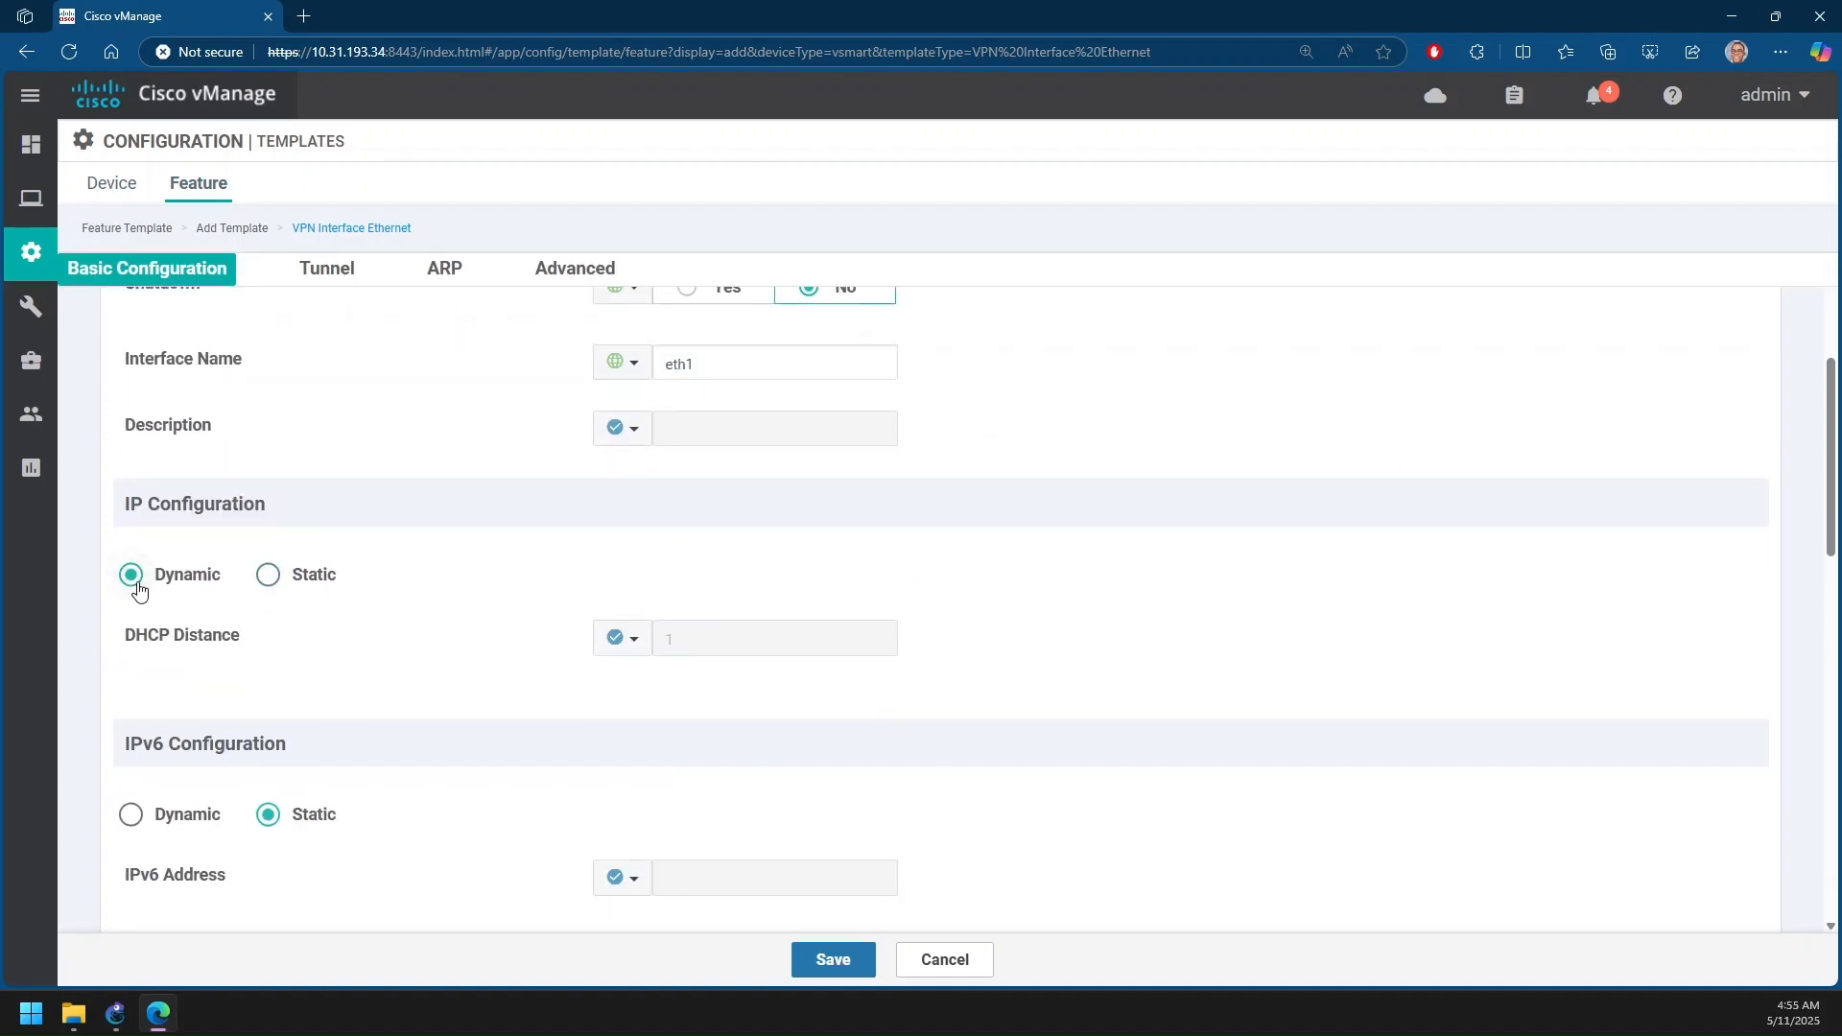
{"action": "scroll", "coordinate": [640, 571], "scroll_direction": "down", "scroll_amount": 1}
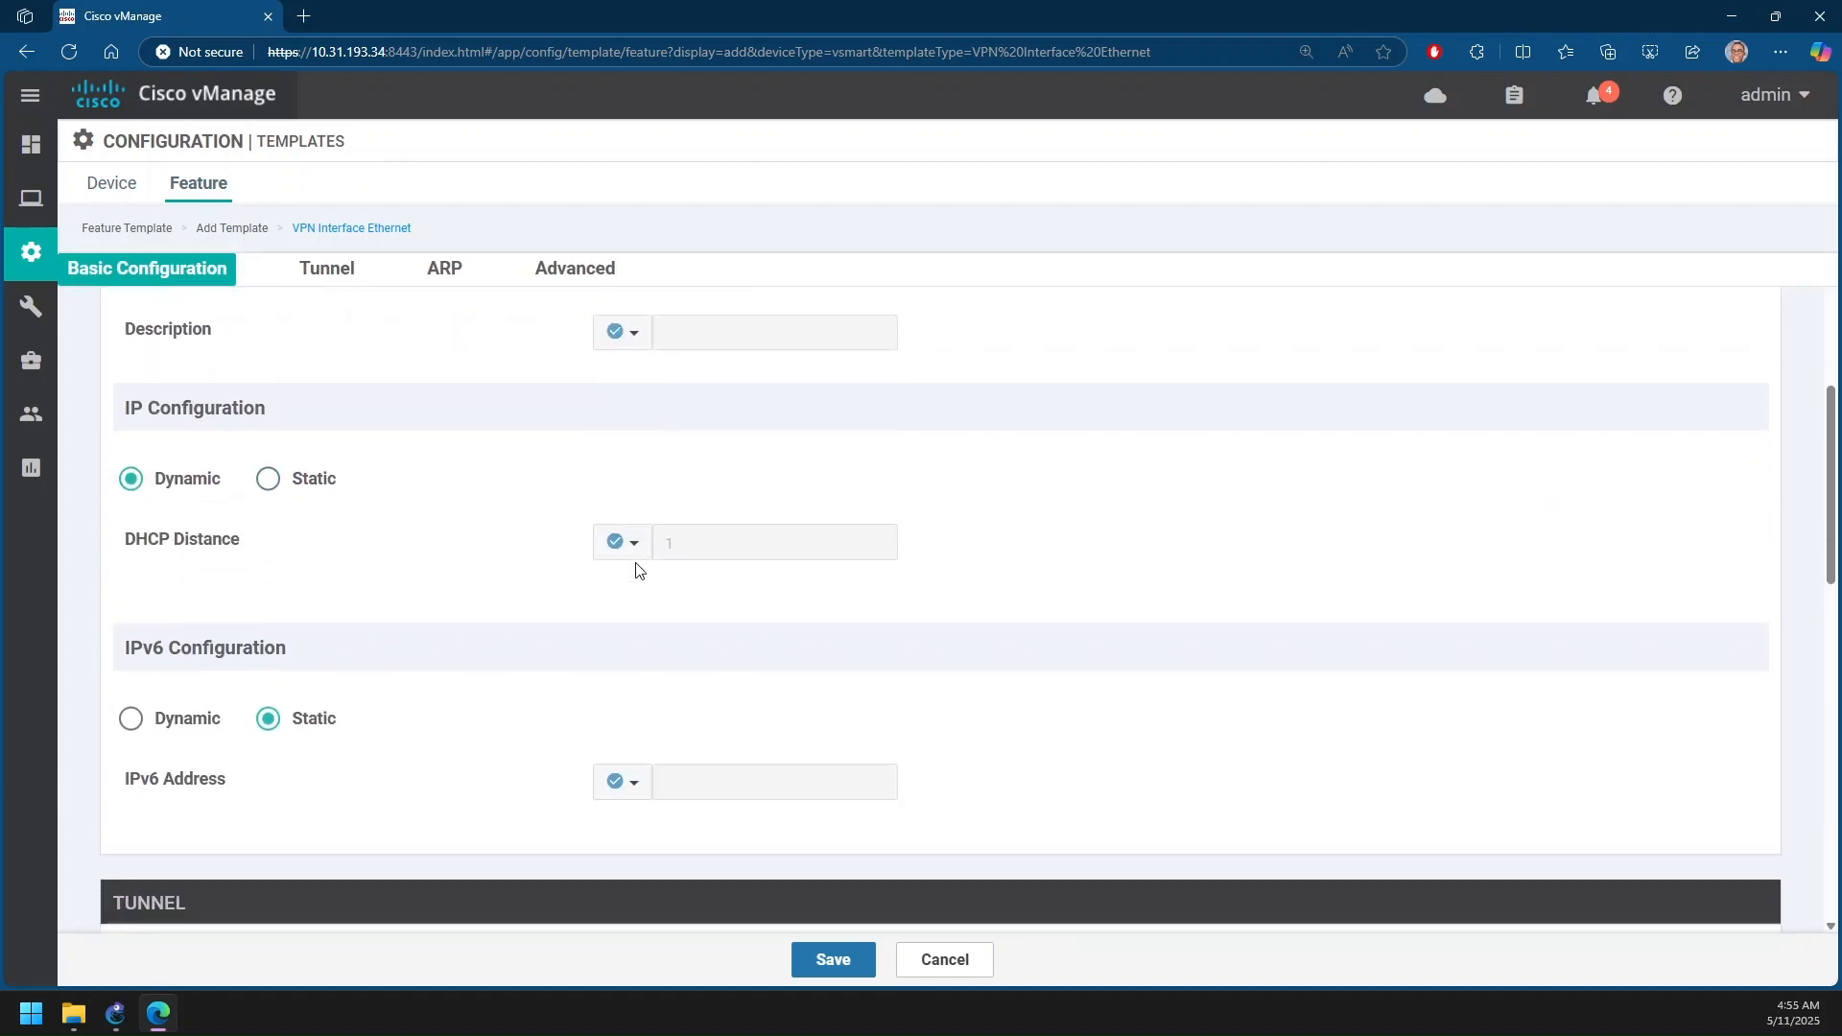
{"action": "scroll", "coordinate": [639, 571], "scroll_direction": "down", "scroll_amount": 3}
{"action": "scroll", "coordinate": [575, 586], "scroll_direction": "down", "scroll_amount": 8}
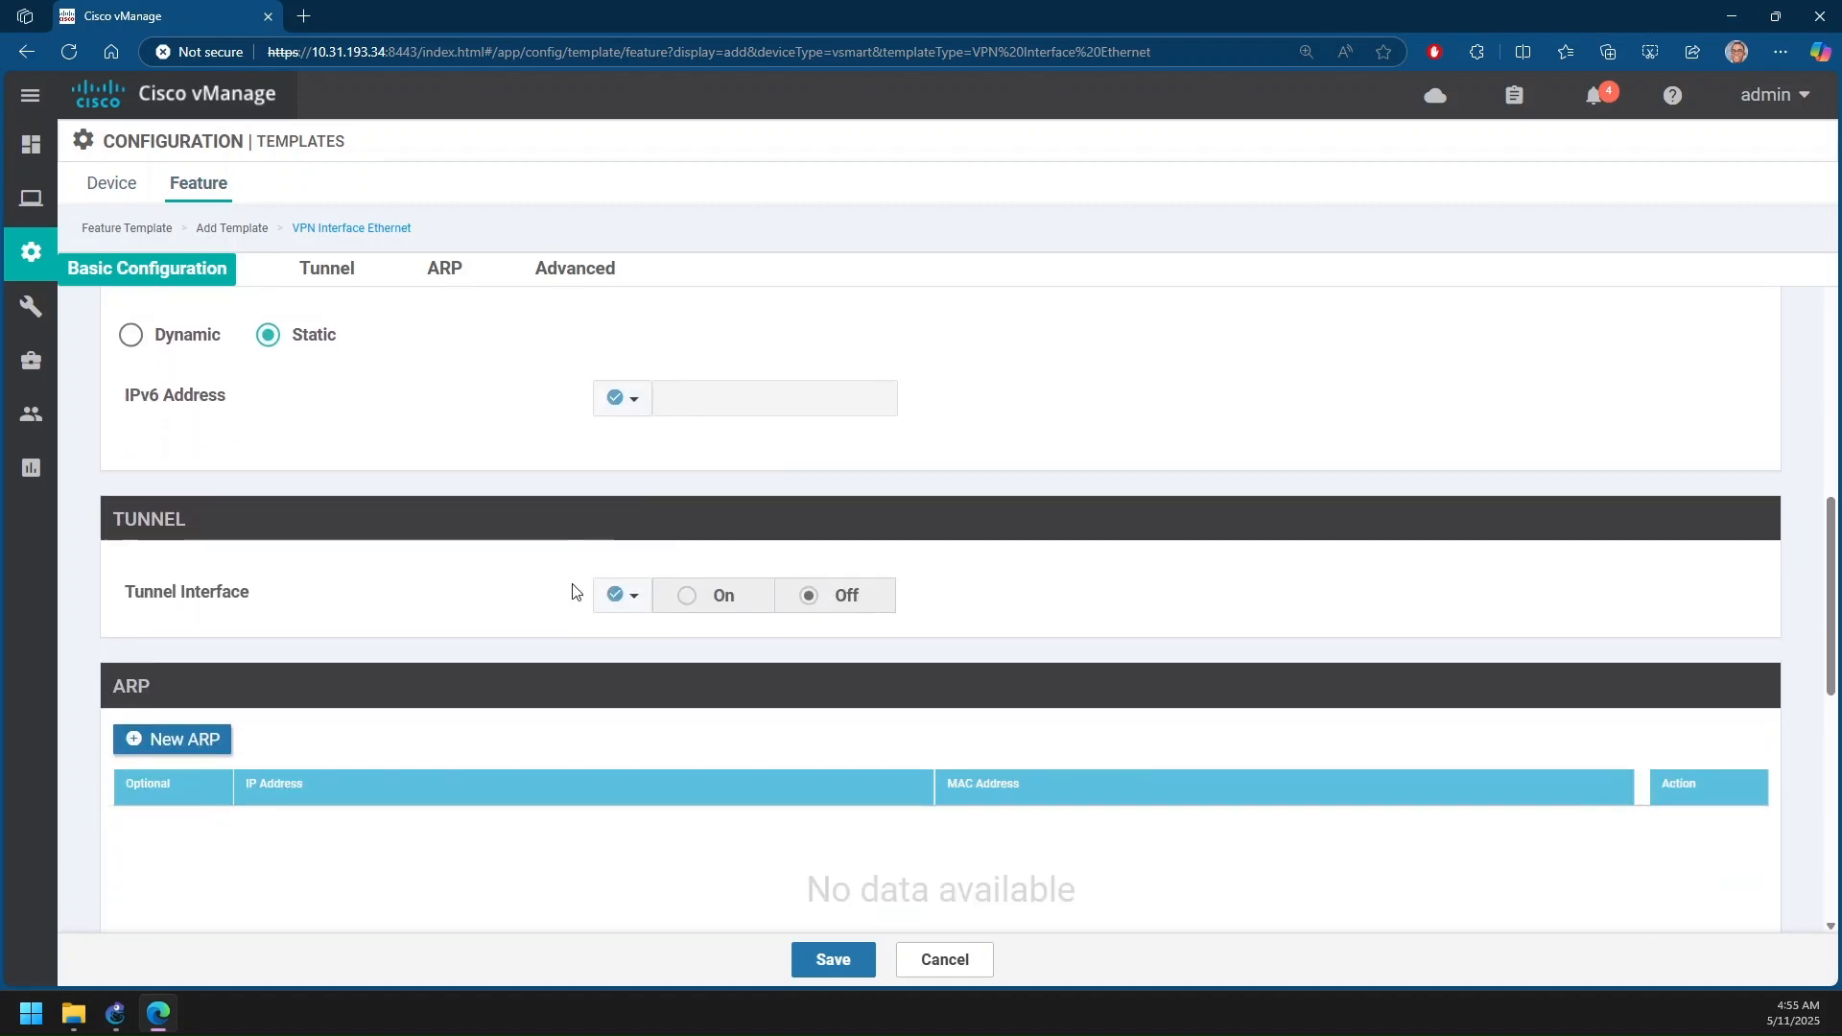
{"action": "scroll", "coordinate": [595, 621], "scroll_direction": "down", "scroll_amount": 2}
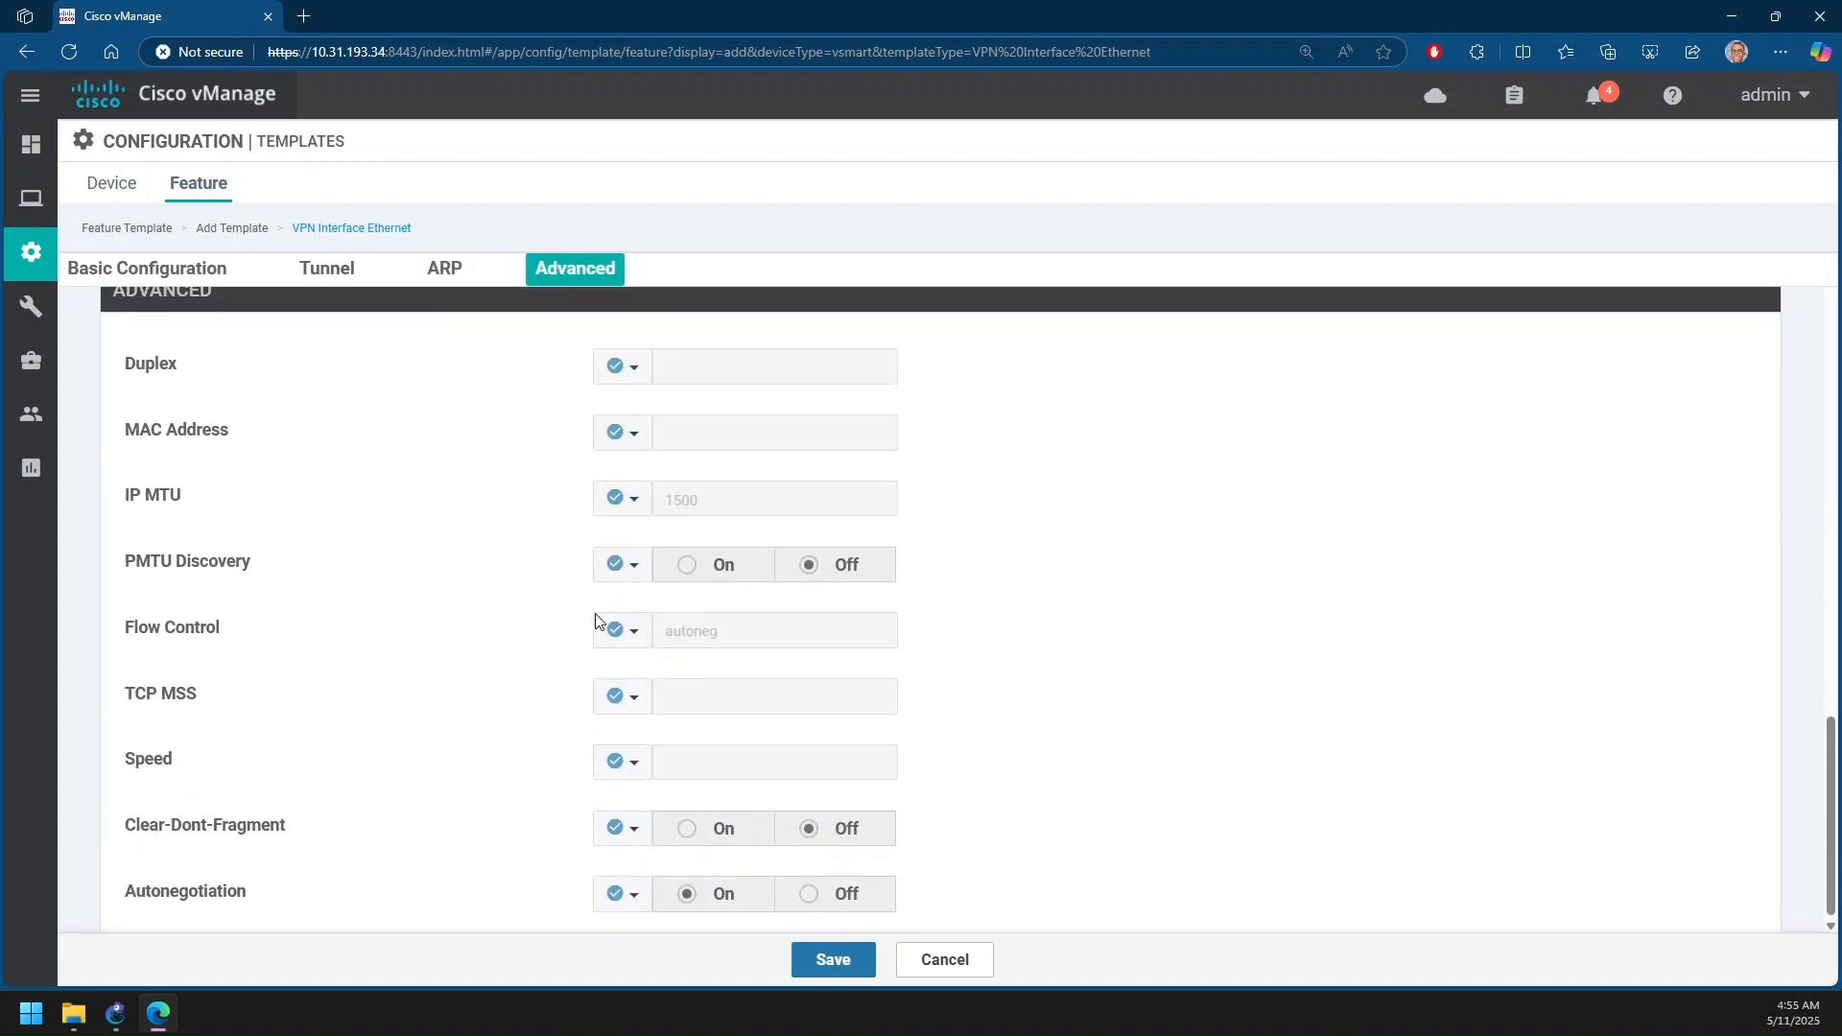
{"action": "left_click", "coordinate": [823, 960]}
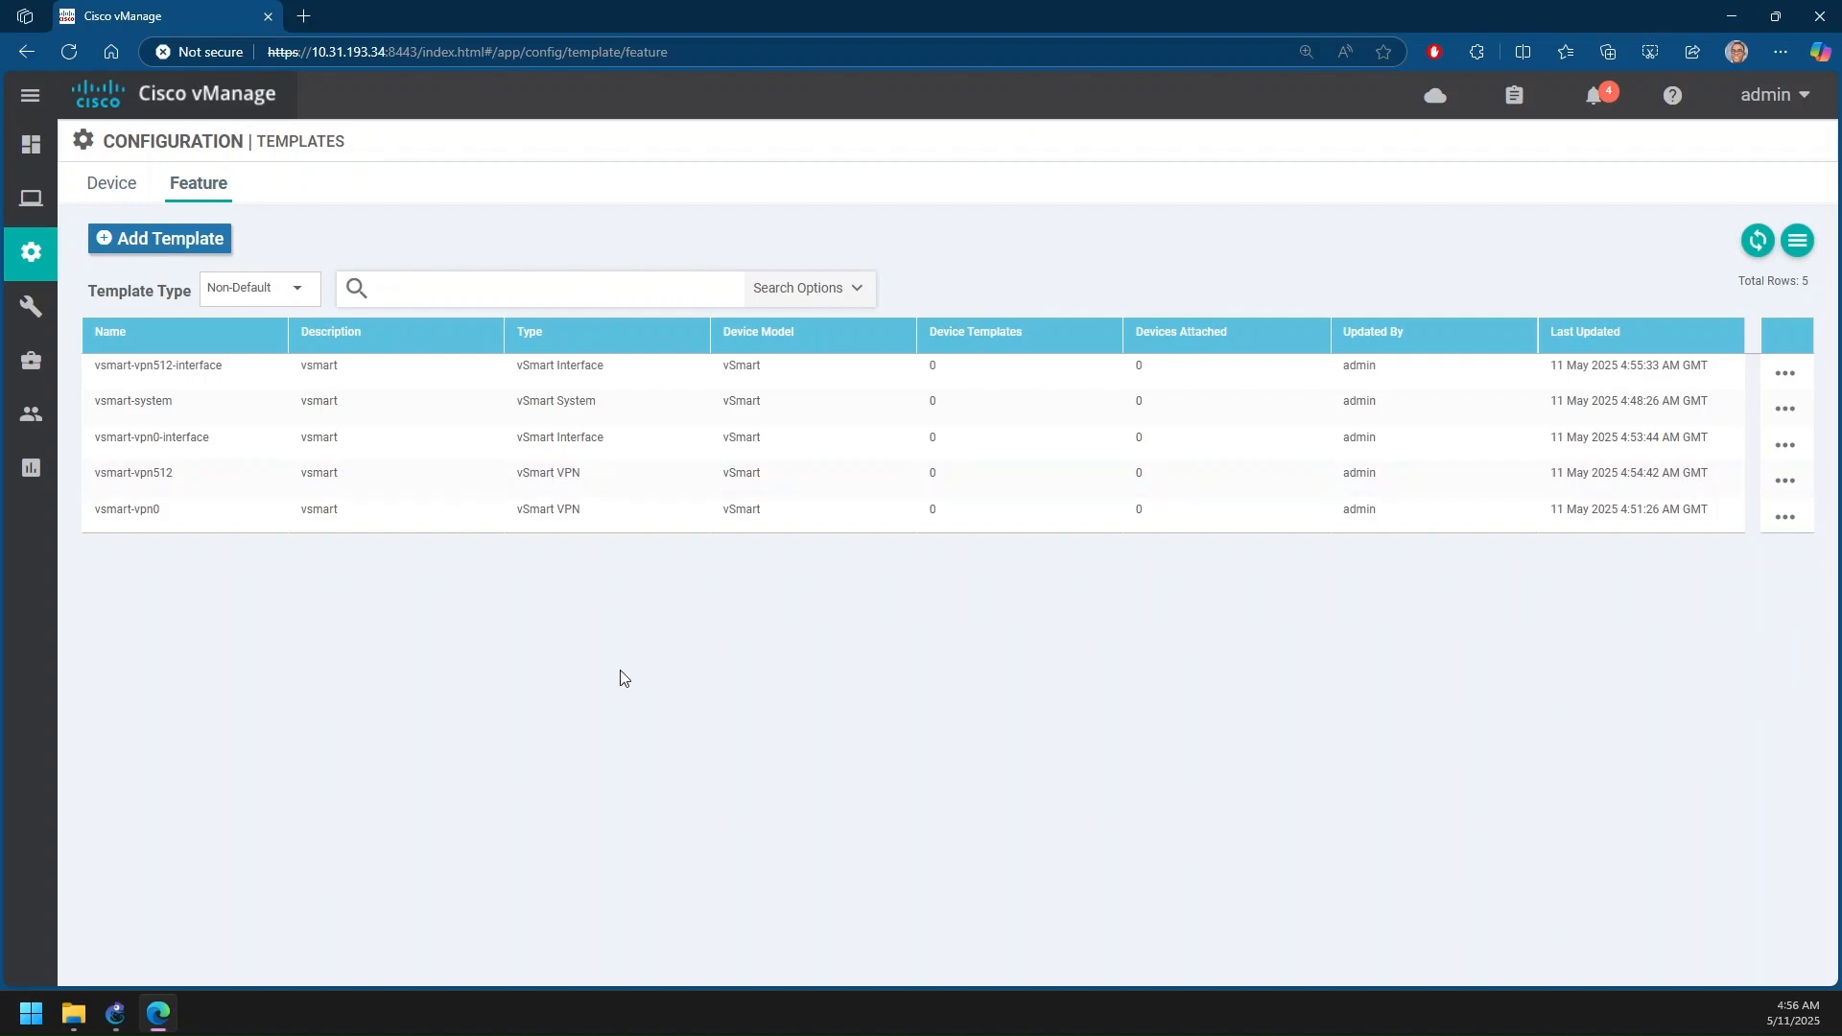
Enlarge the page to 150% zoom and open the list of device templates
{"action": "key", "text": "ctrl+plus"}
{"action": "key", "text": "ctrl+plus"}
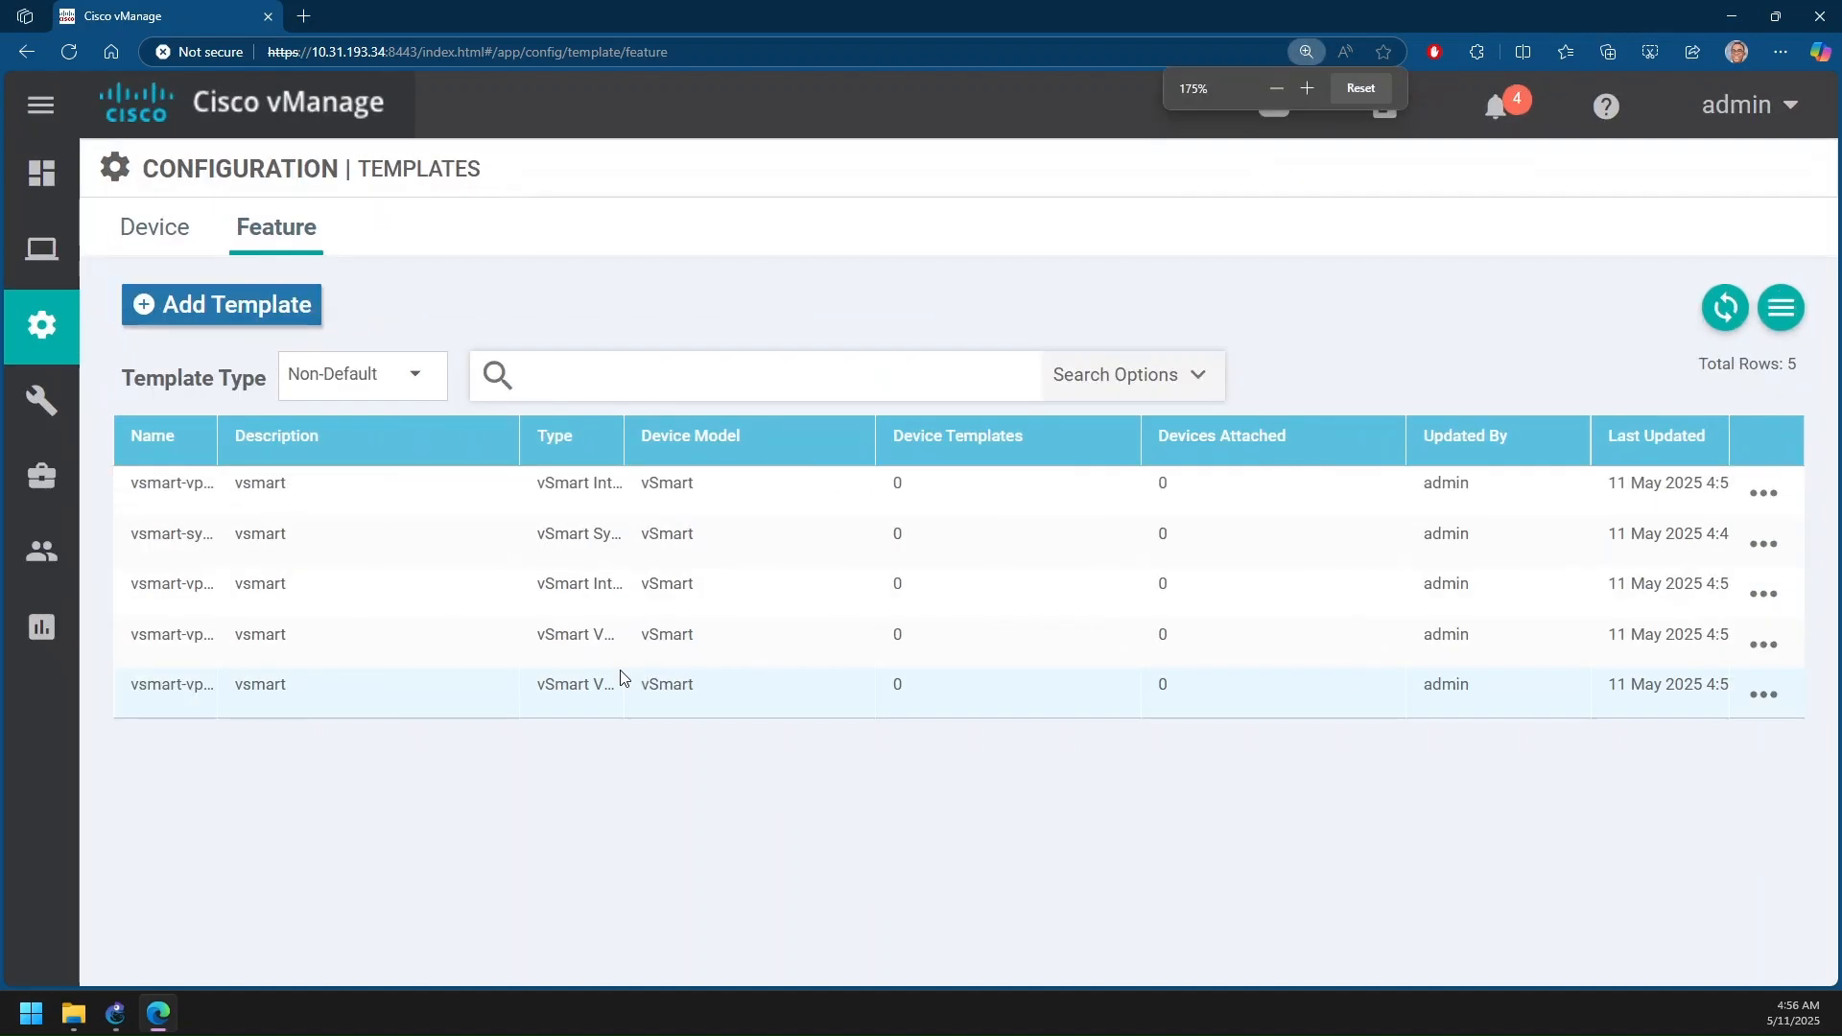
{"action": "key", "text": "ctrl+minus"}
{"action": "left_click", "coordinate": [131, 221]}
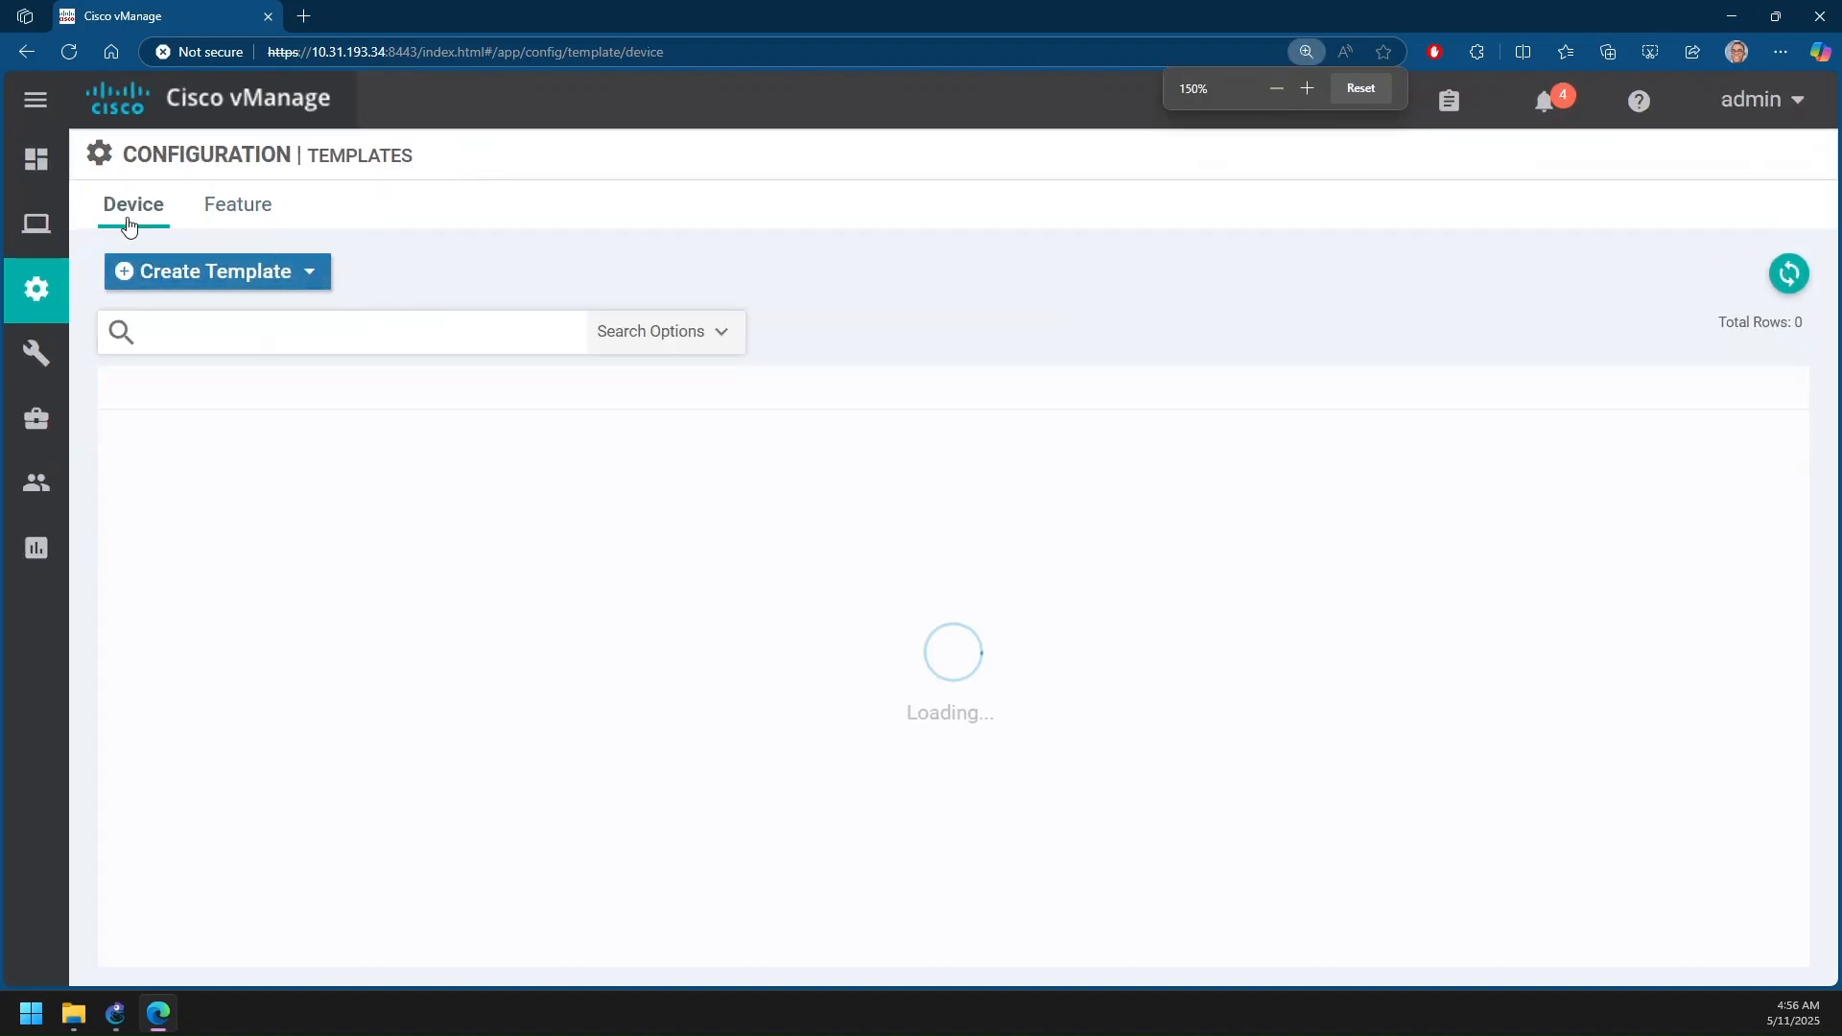
Start a new device template from feature templates and choose vSmart as the device model
{"action": "left_click", "coordinate": [141, 272]}
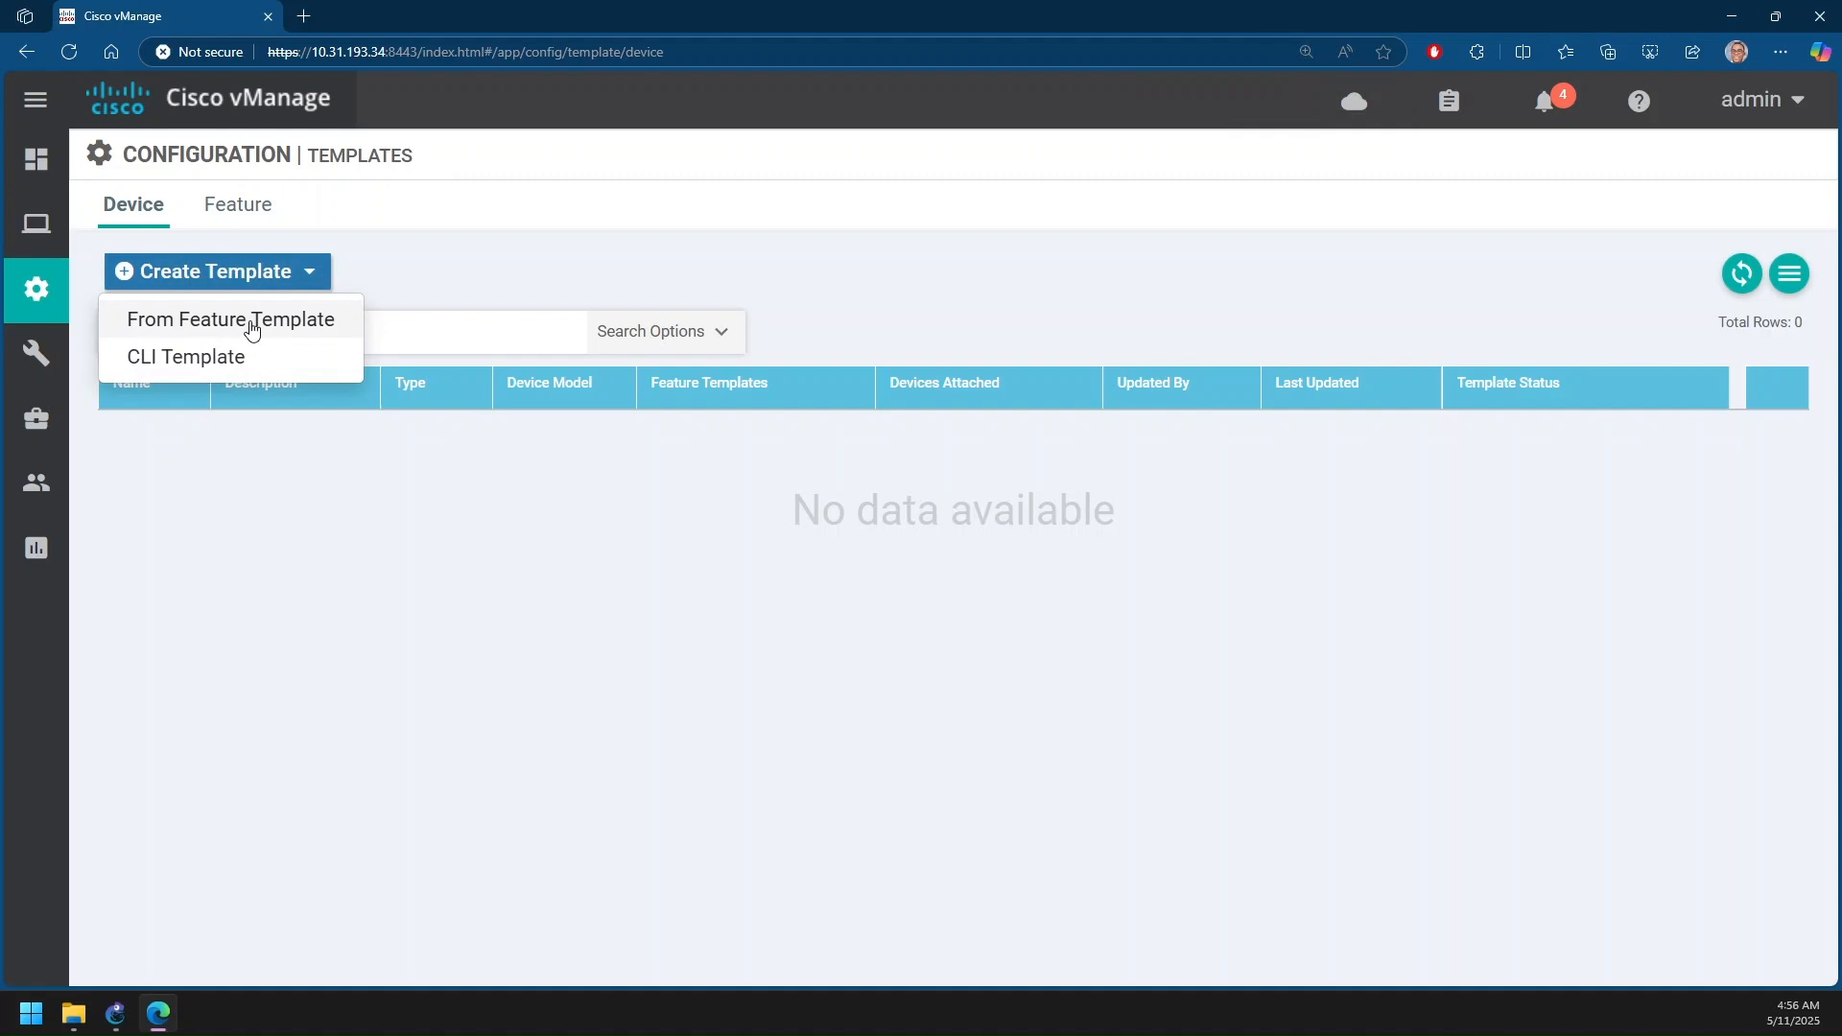
{"action": "left_click", "coordinate": [274, 317]}
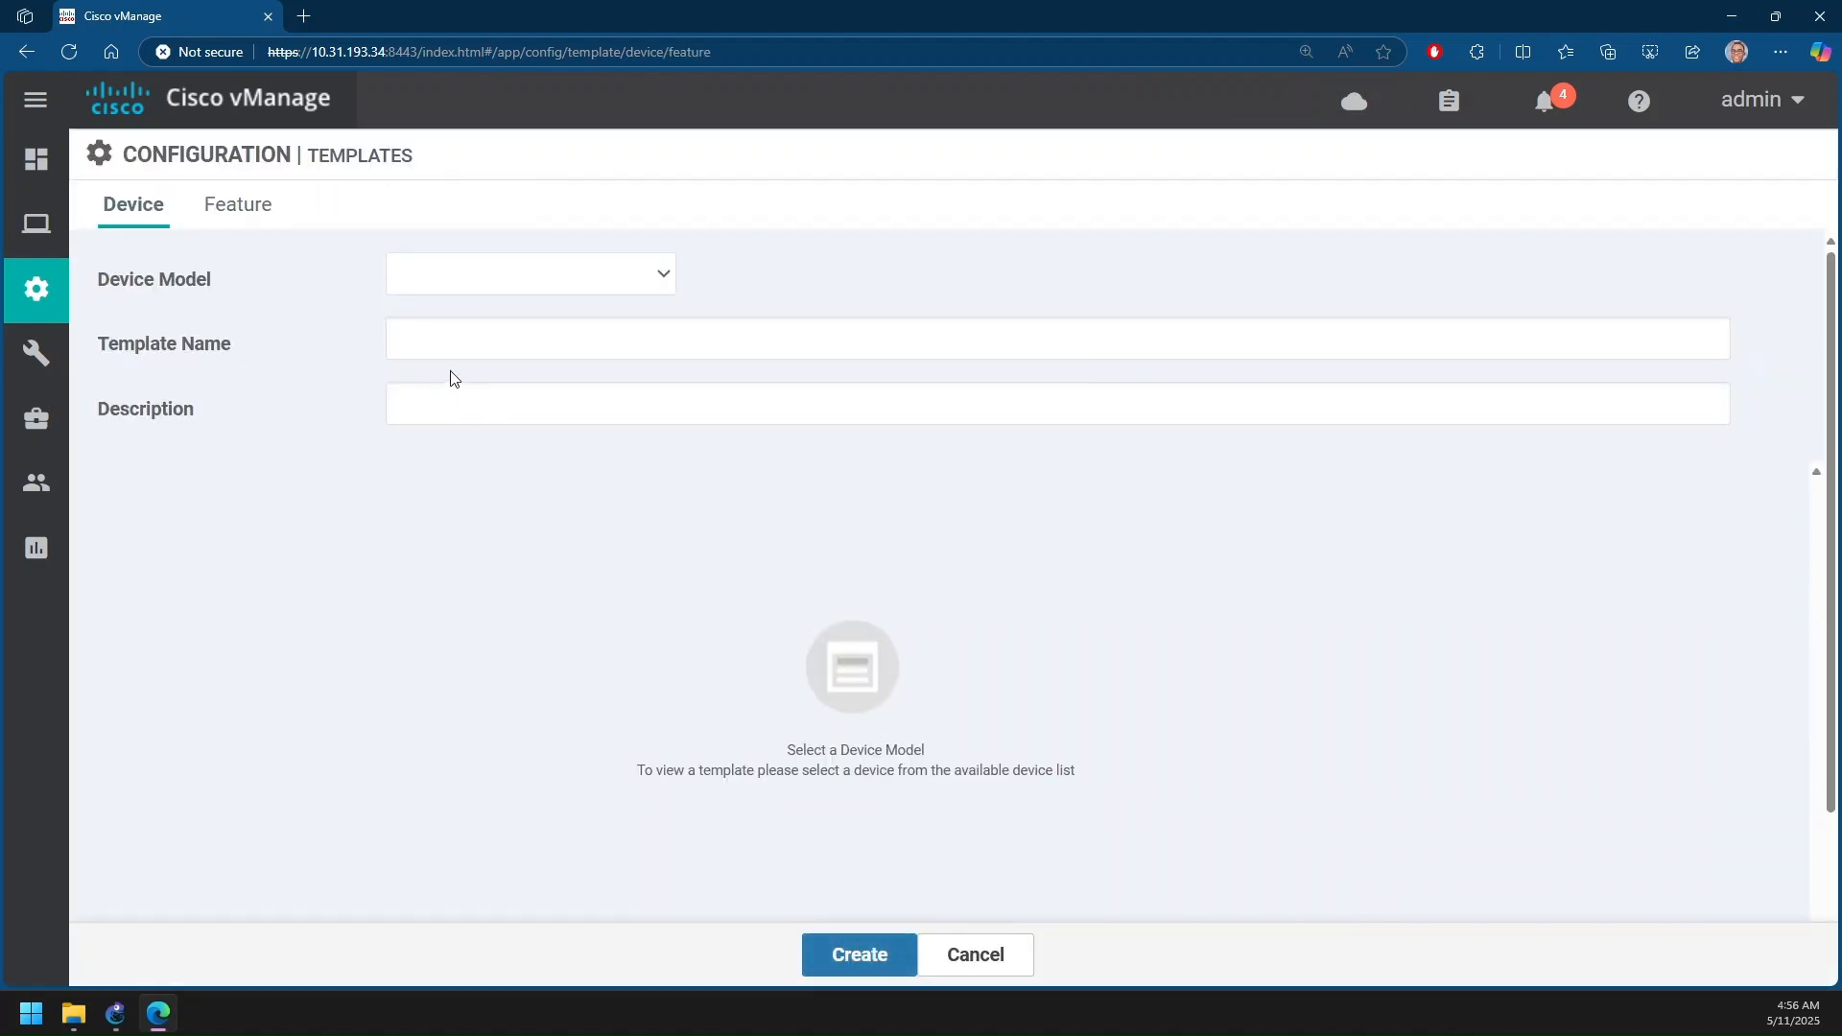
{"action": "left_click", "coordinate": [556, 283]}
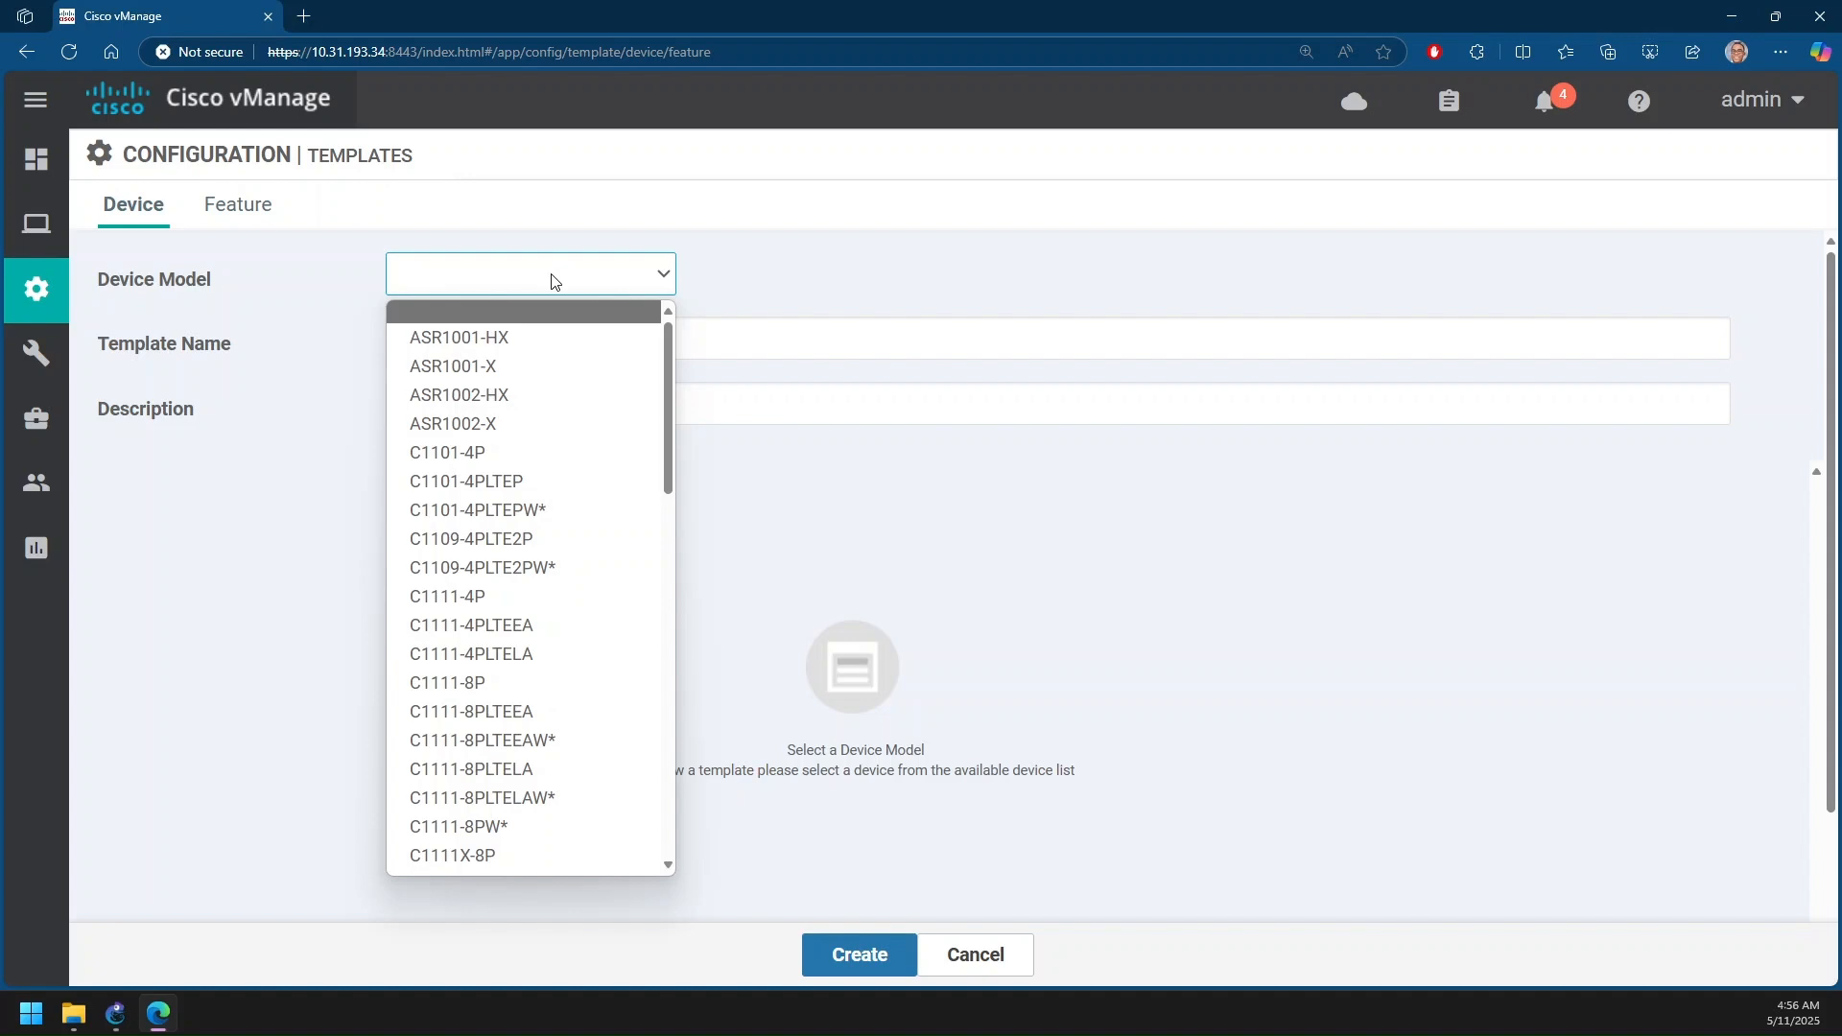
{"action": "scroll", "coordinate": [535, 637], "scroll_direction": "down", "scroll_amount": 13}
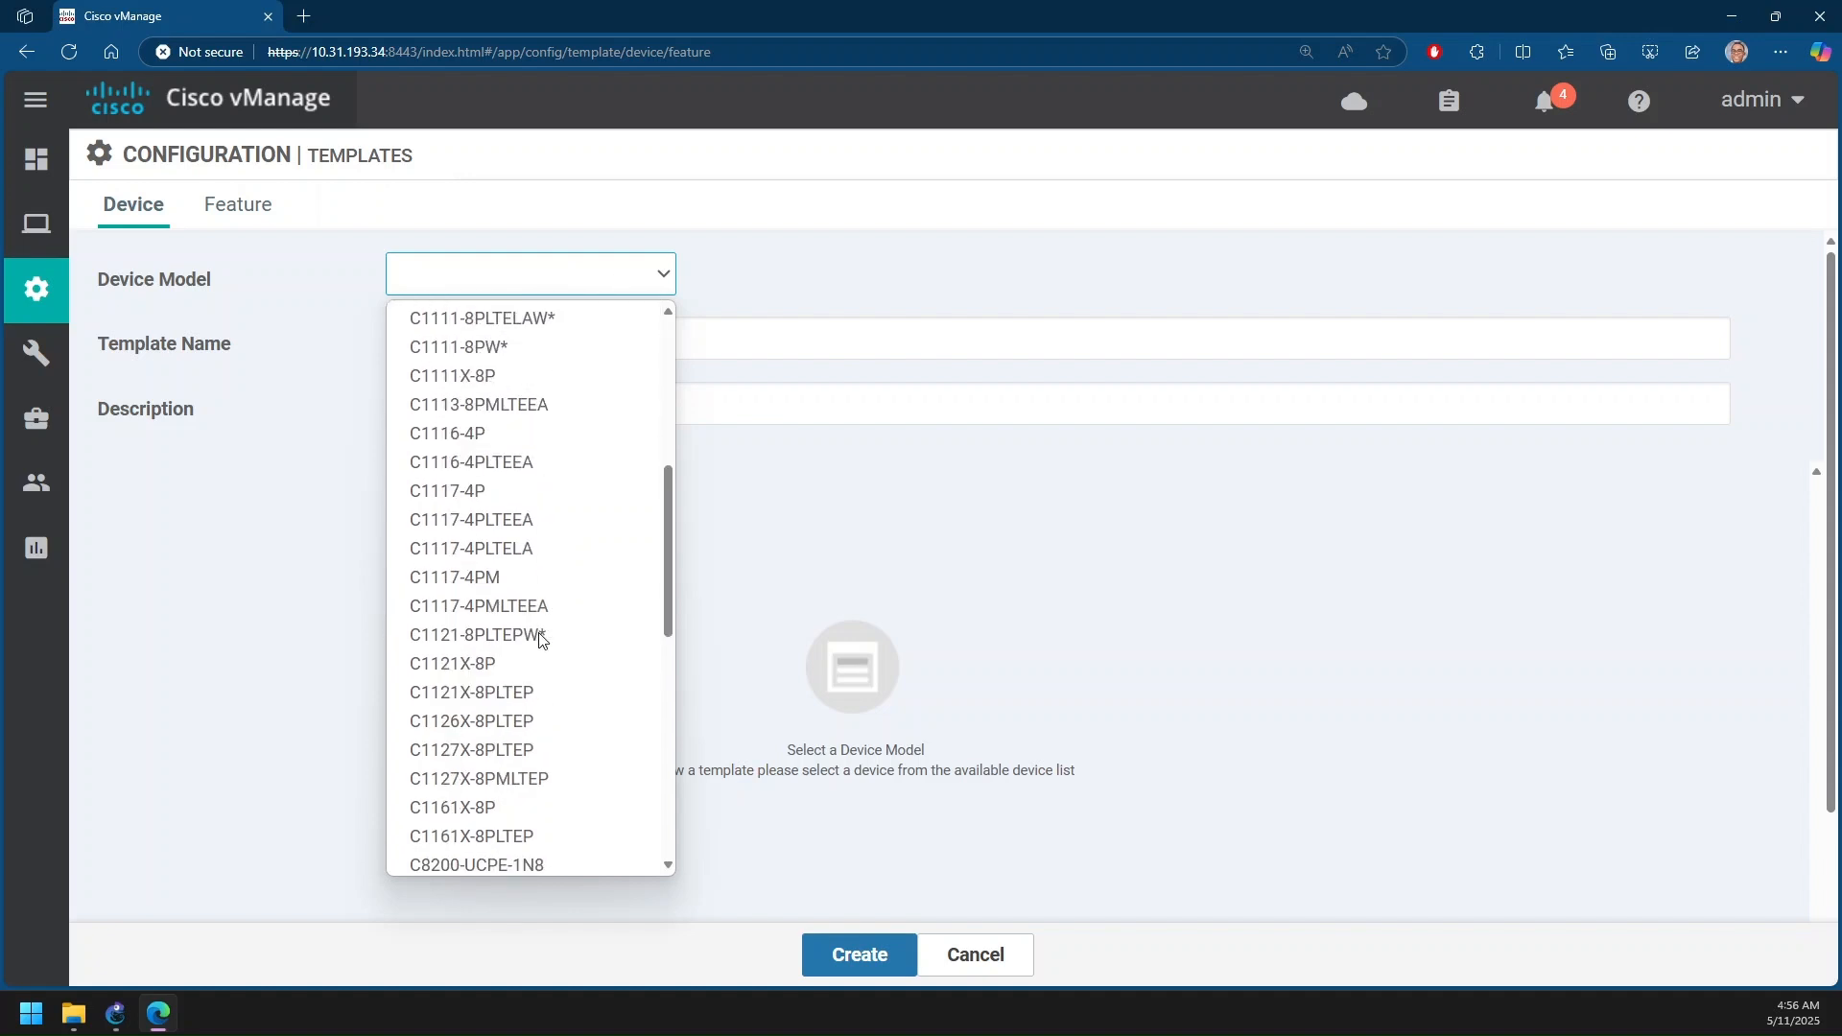
{"action": "left_click", "coordinate": [494, 861]}
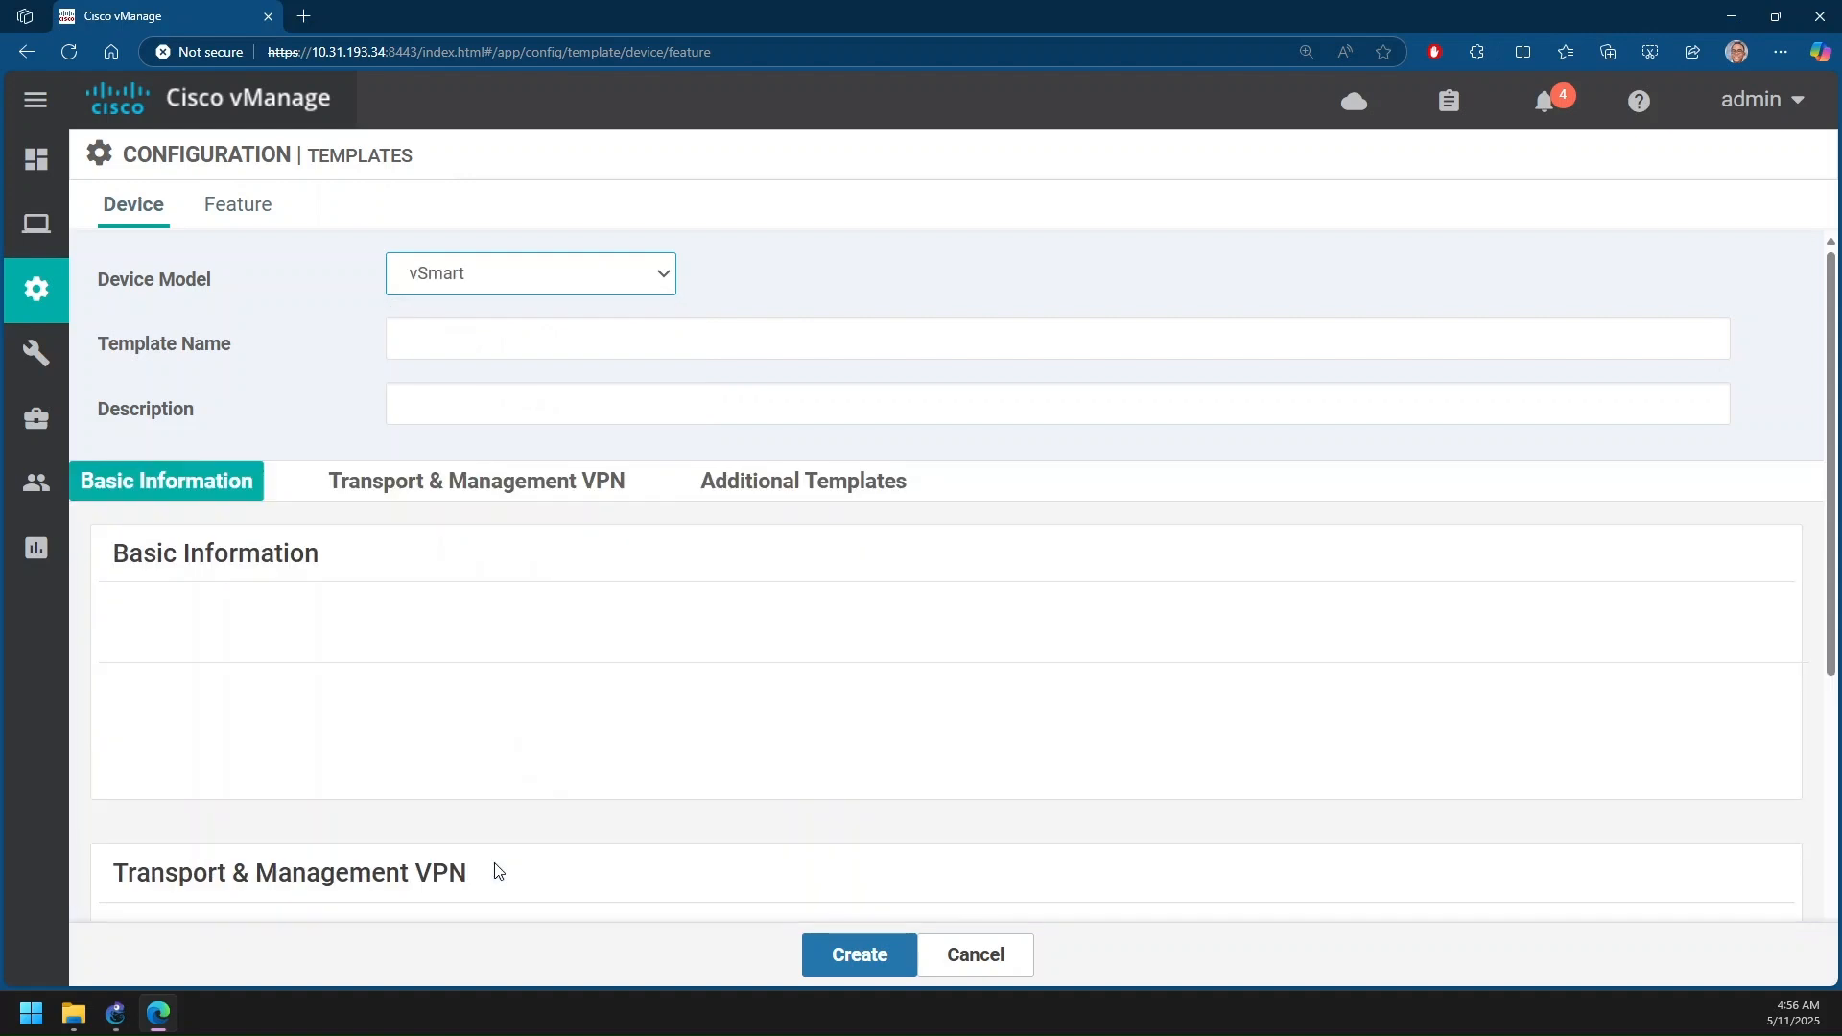
Name the device template vsmart and enter vsmart as its description
{"action": "left_click", "coordinate": [494, 346]}
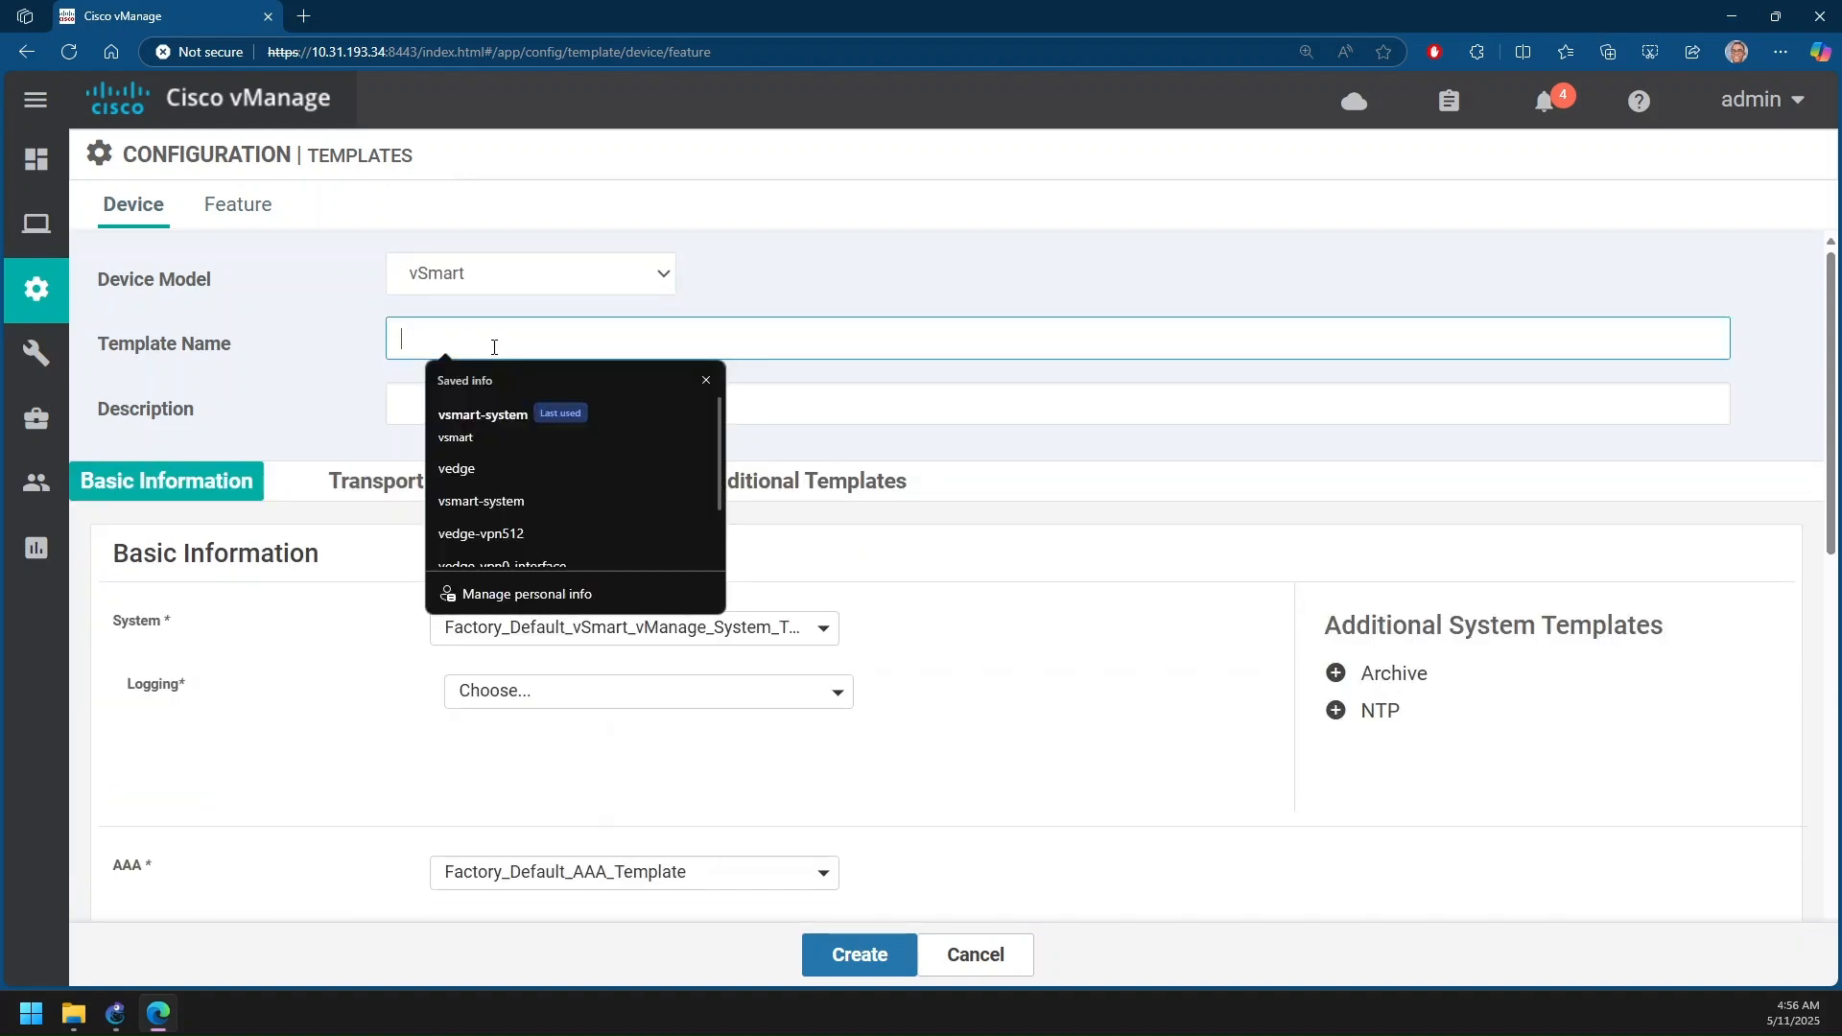
{"action": "type", "text": "vsmart"}
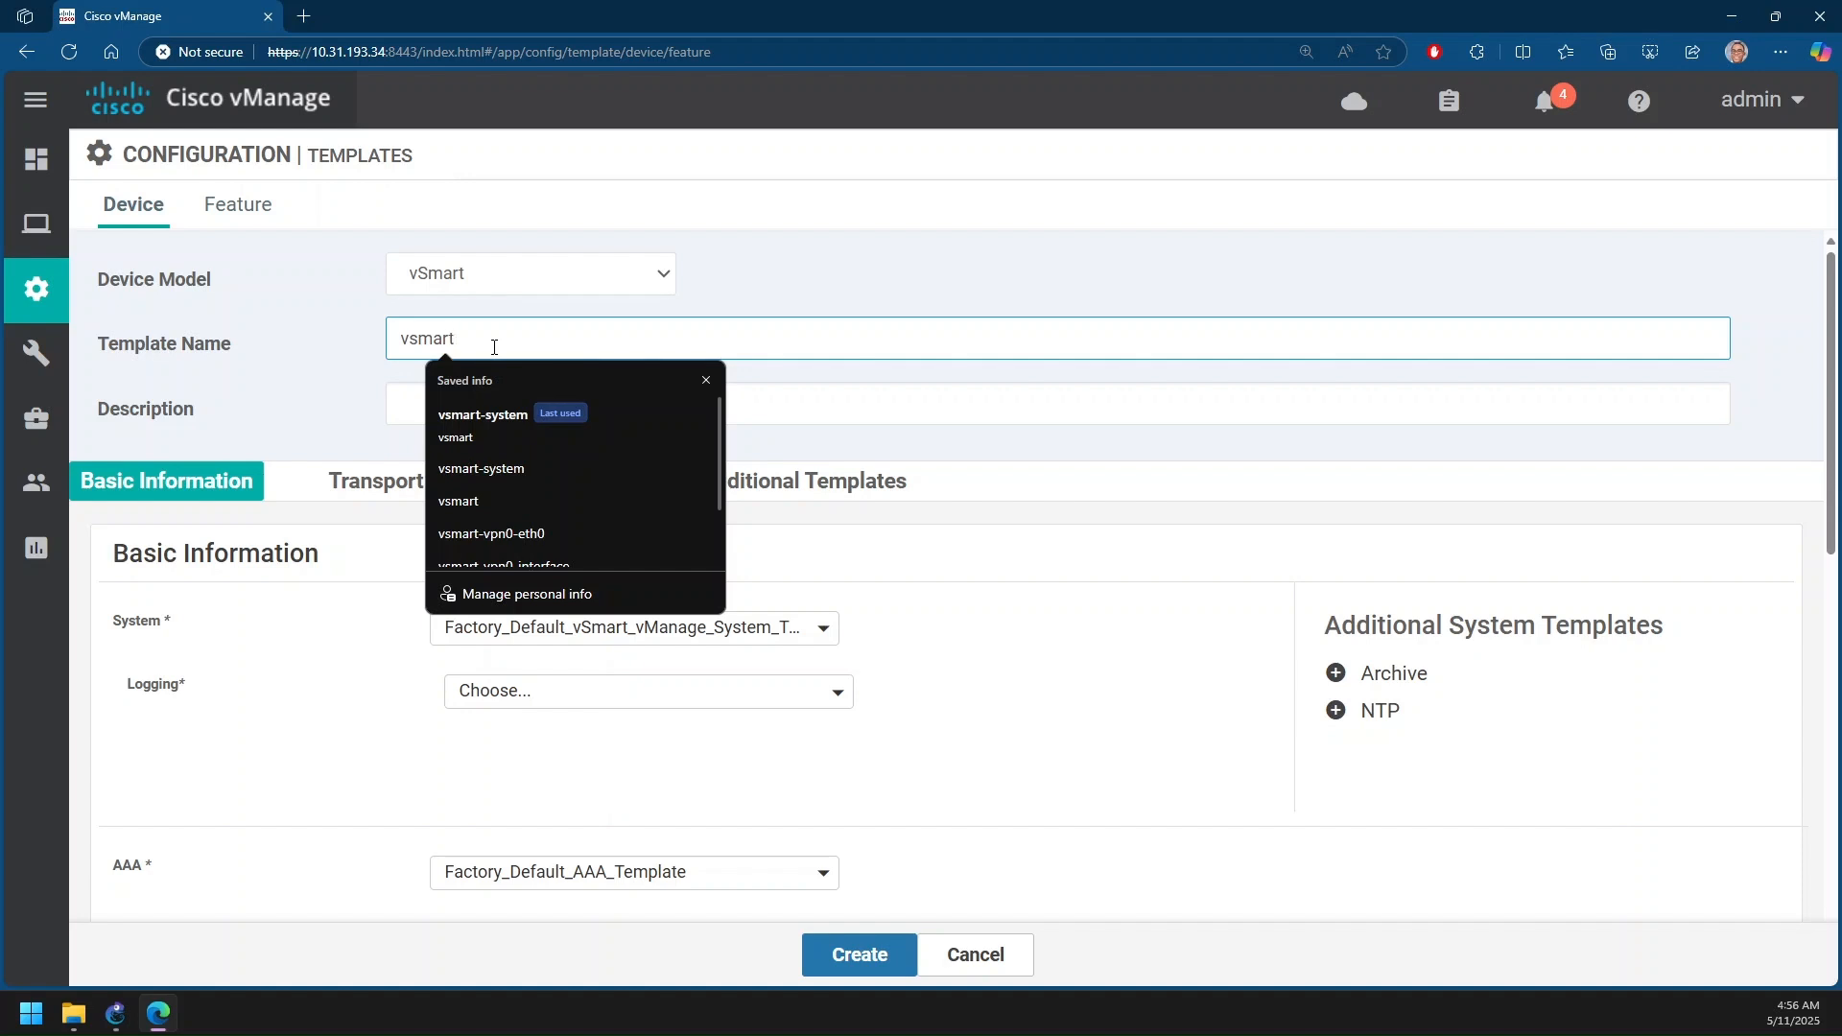
{"action": "left_click", "coordinate": [409, 391]}
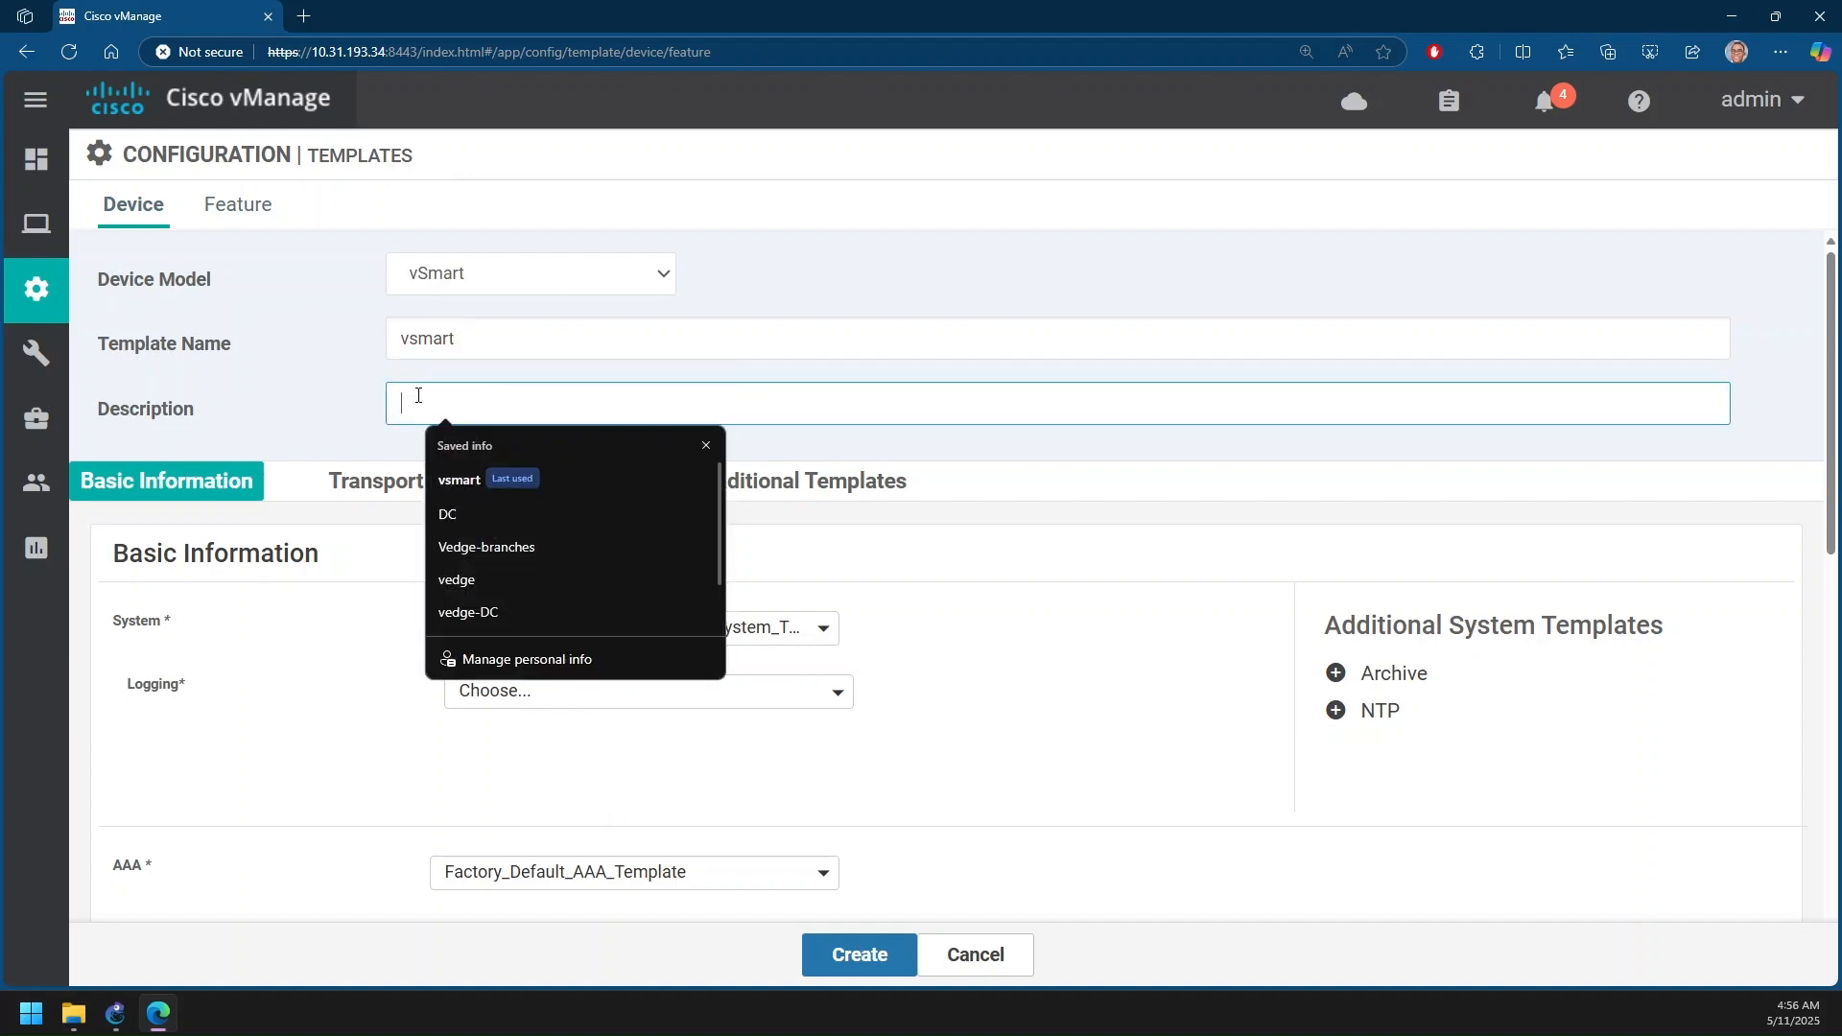
{"action": "left_click", "coordinate": [449, 482]}
Assign the vsmart-system feature template as the System template under Basic Information
{"action": "scroll", "coordinate": [633, 422], "scroll_direction": "down", "scroll_amount": 1}
{"action": "key", "text": "ctrl+minus"}
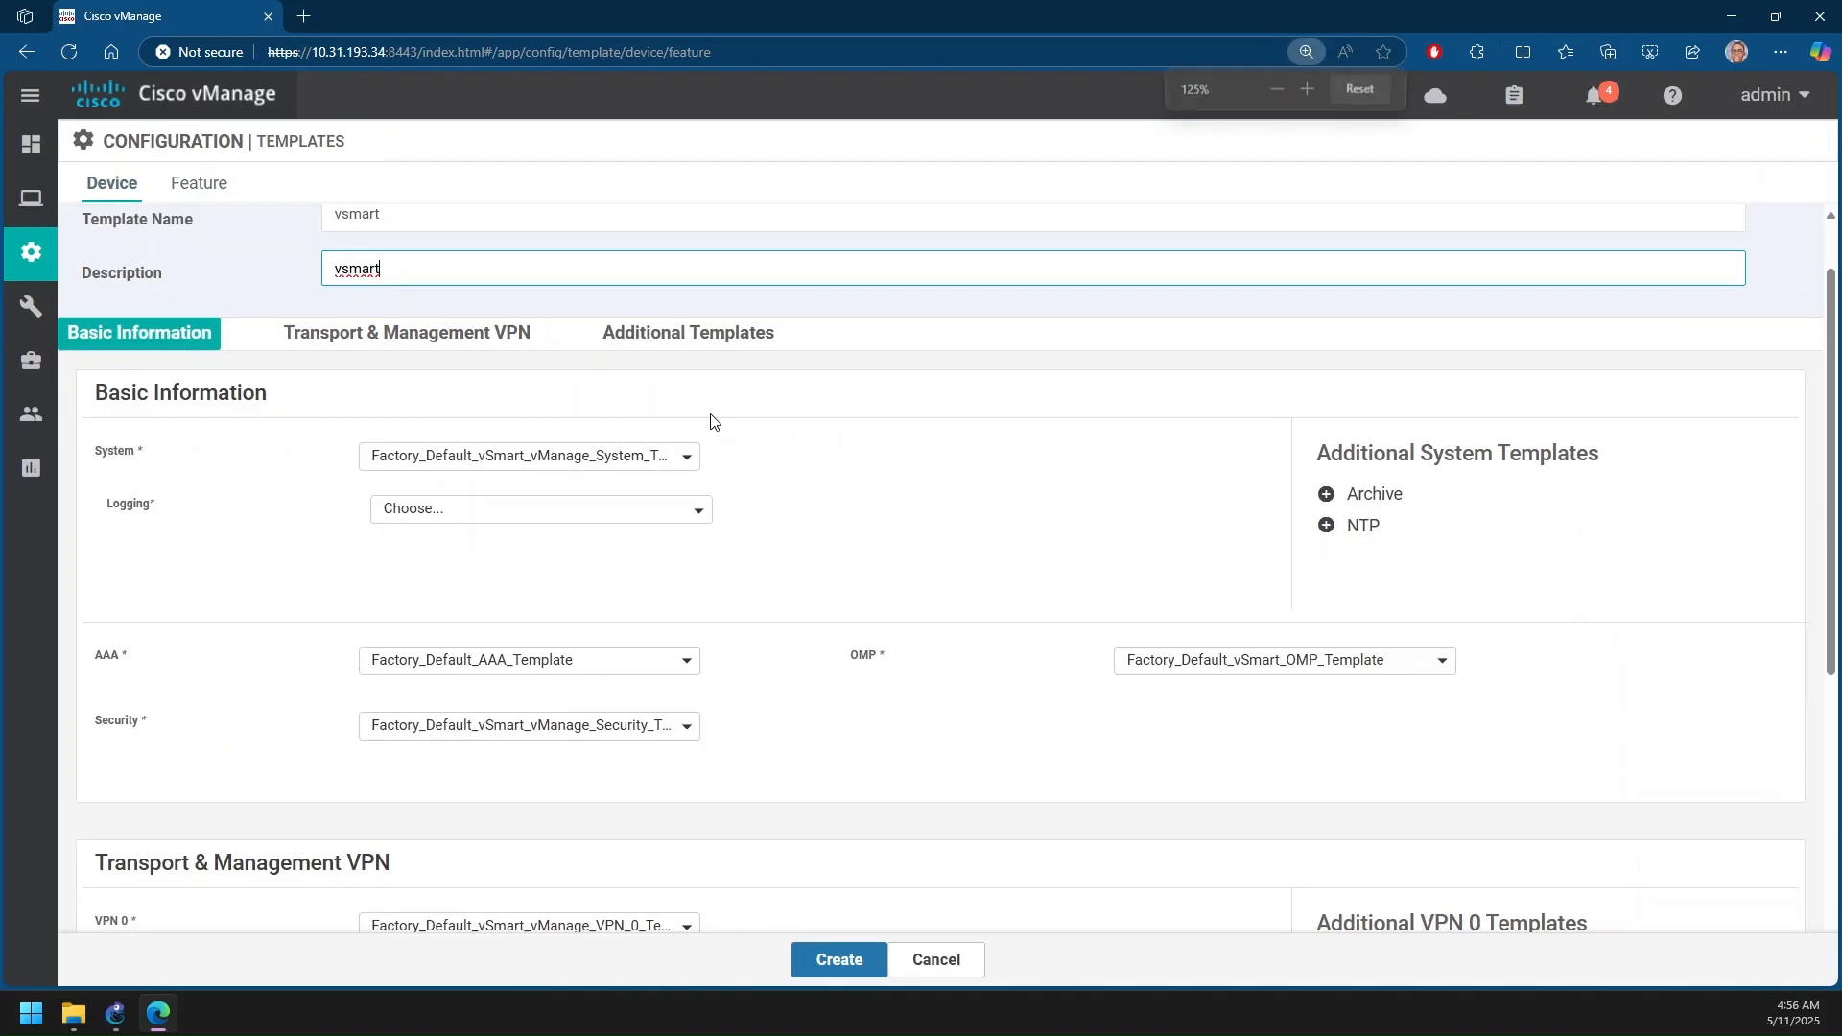
{"action": "left_click", "coordinate": [596, 464]}
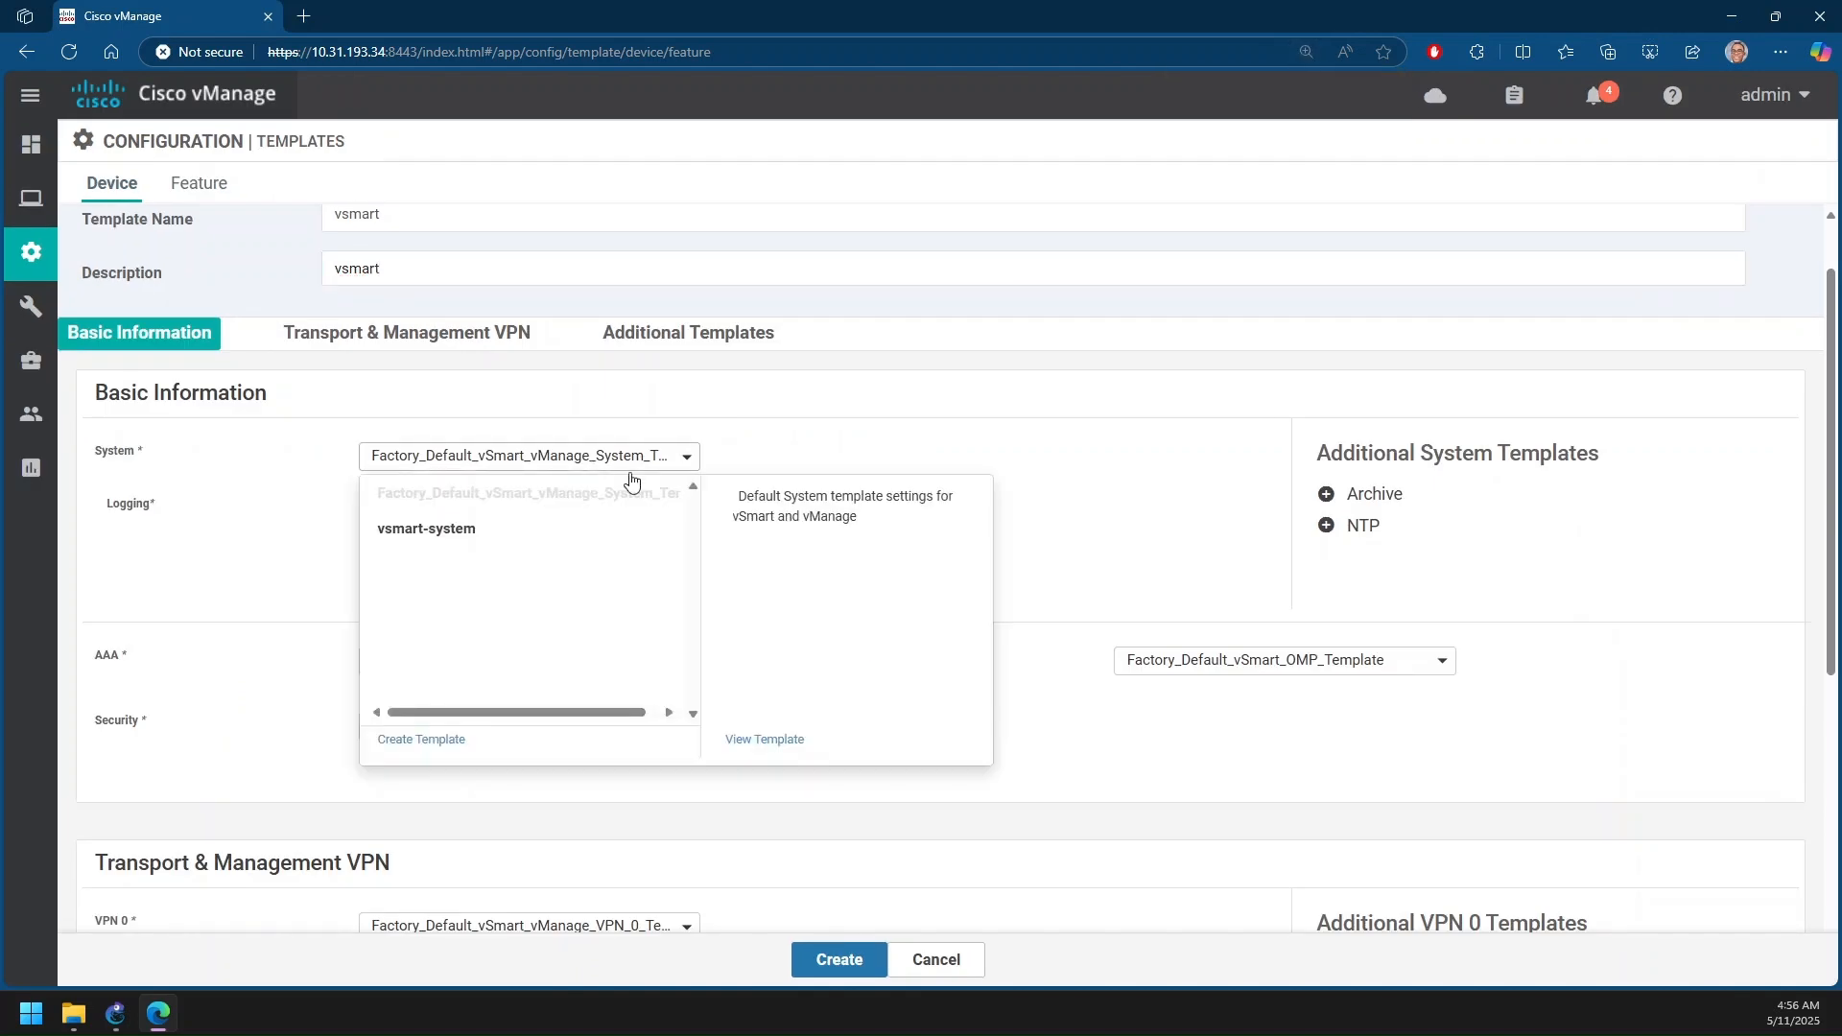
{"action": "left_click", "coordinate": [535, 534]}
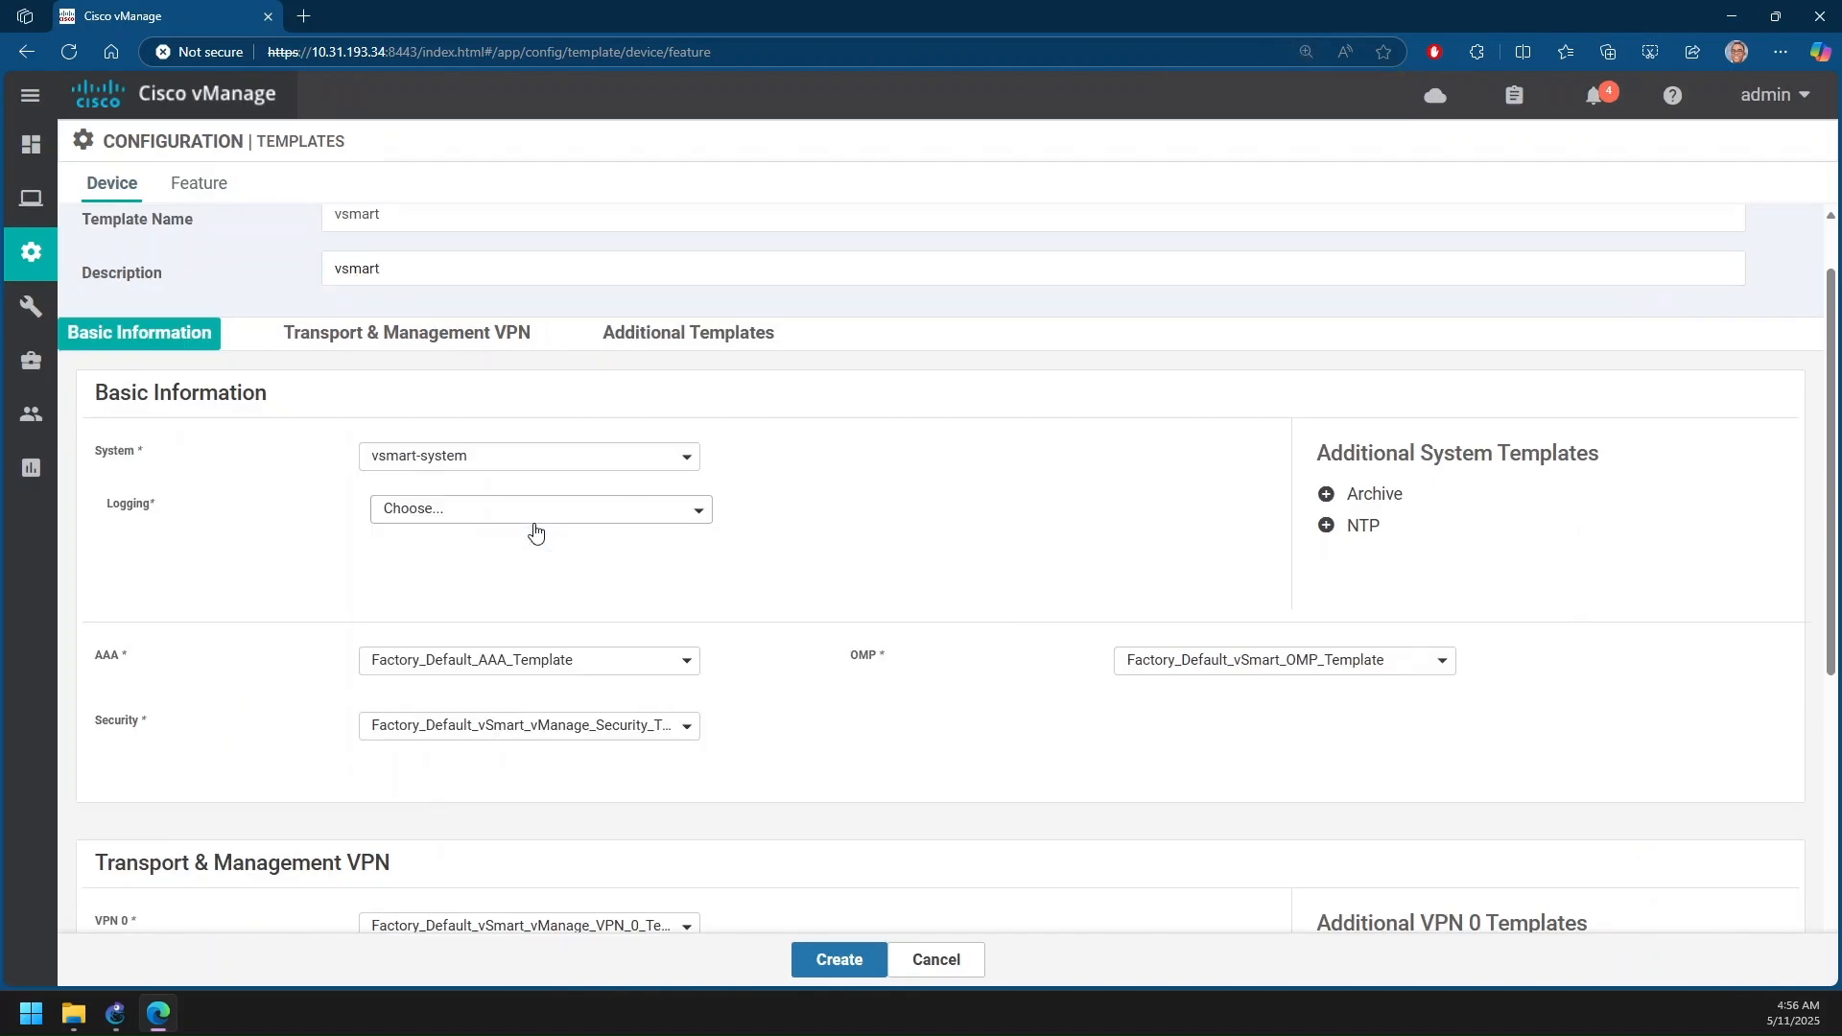
Assign vsmart-vpn0 as the VPN 0 template and add a VPN interface that uses vsmart-vpn0-interface
{"action": "scroll", "coordinate": [982, 539], "scroll_direction": "down", "scroll_amount": 1}
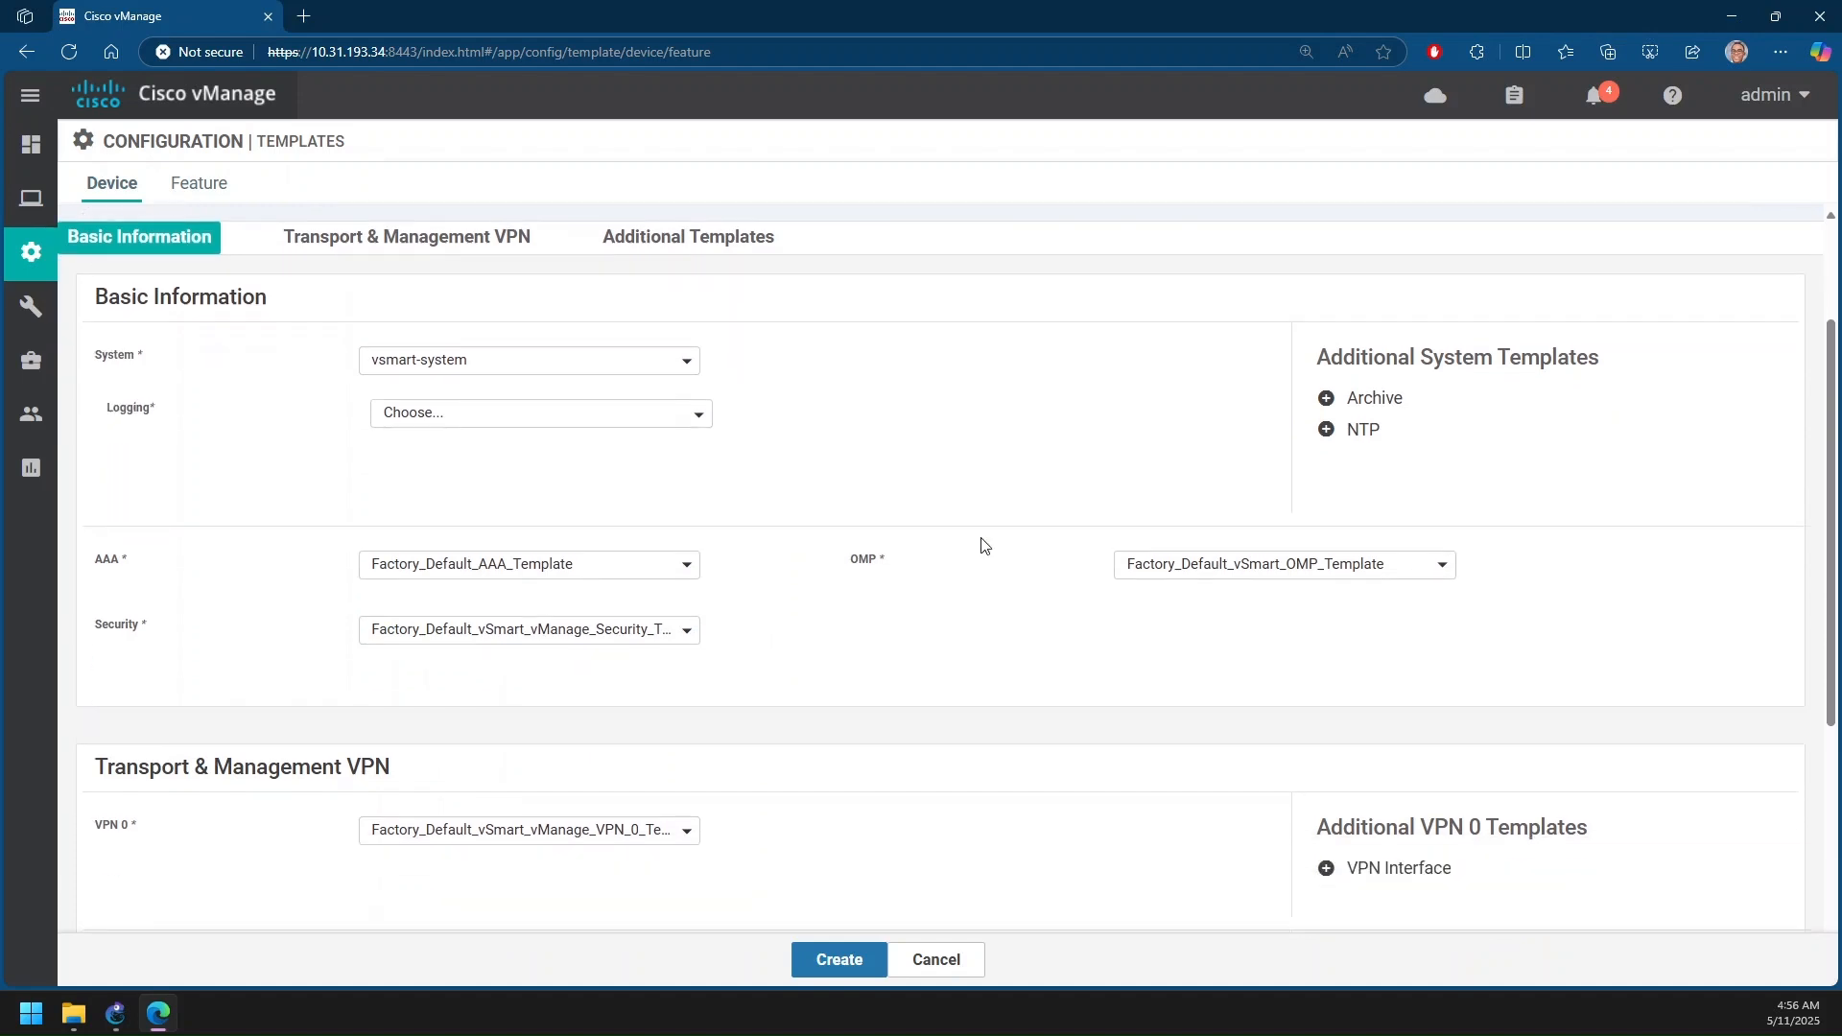
{"action": "scroll", "coordinate": [1057, 518], "scroll_direction": "down", "scroll_amount": 3}
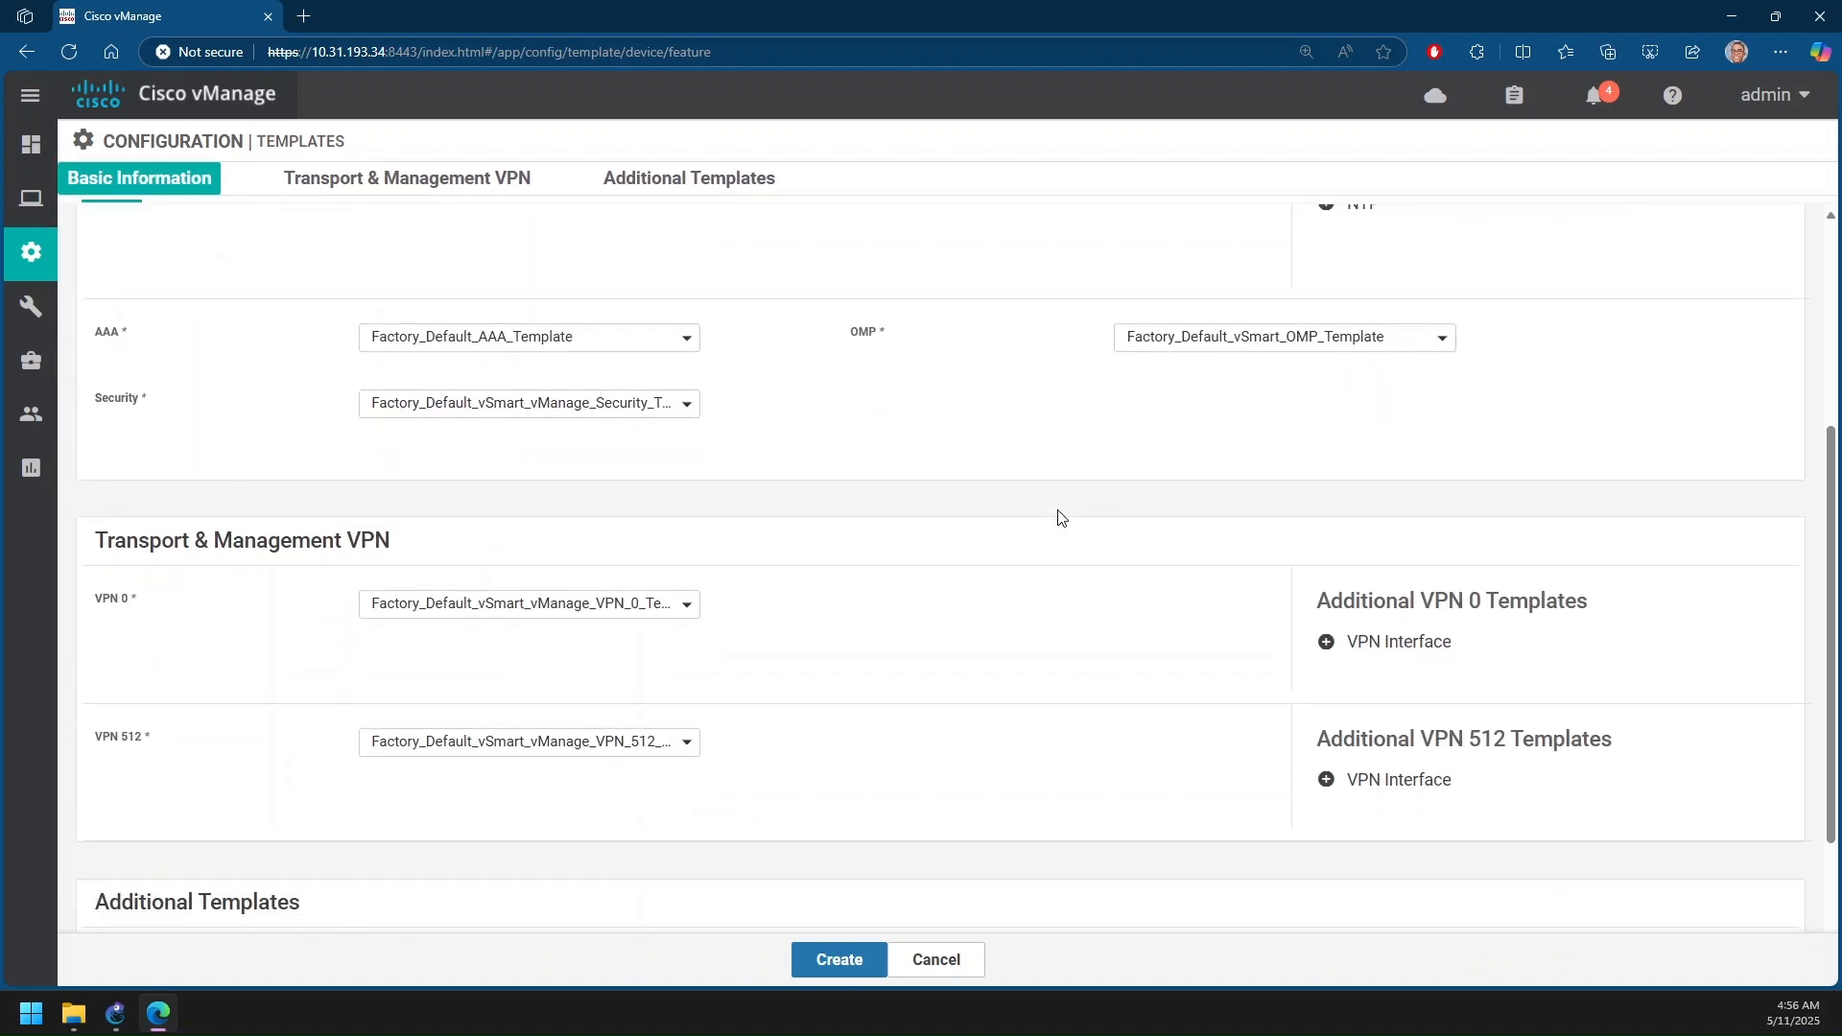
{"action": "left_click", "coordinate": [572, 603]}
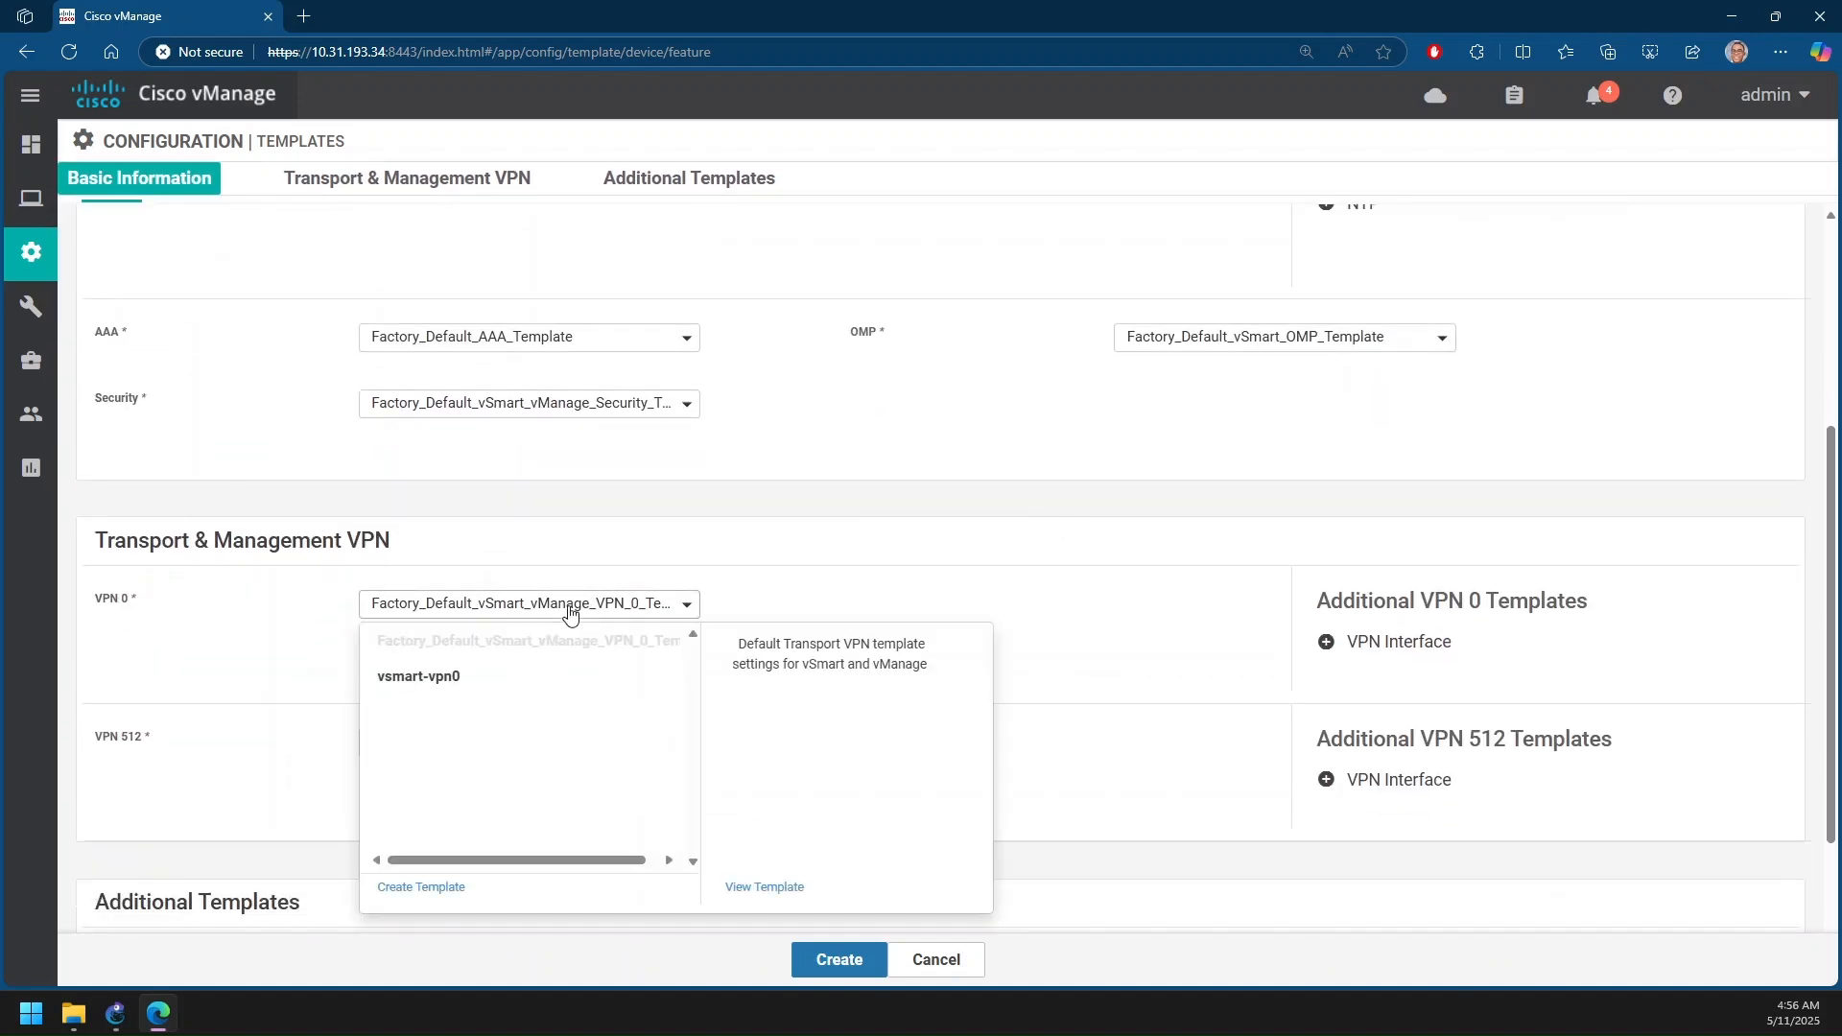
{"action": "left_click", "coordinate": [508, 679]}
{"action": "scroll", "coordinate": [789, 642], "scroll_direction": "down", "scroll_amount": 1}
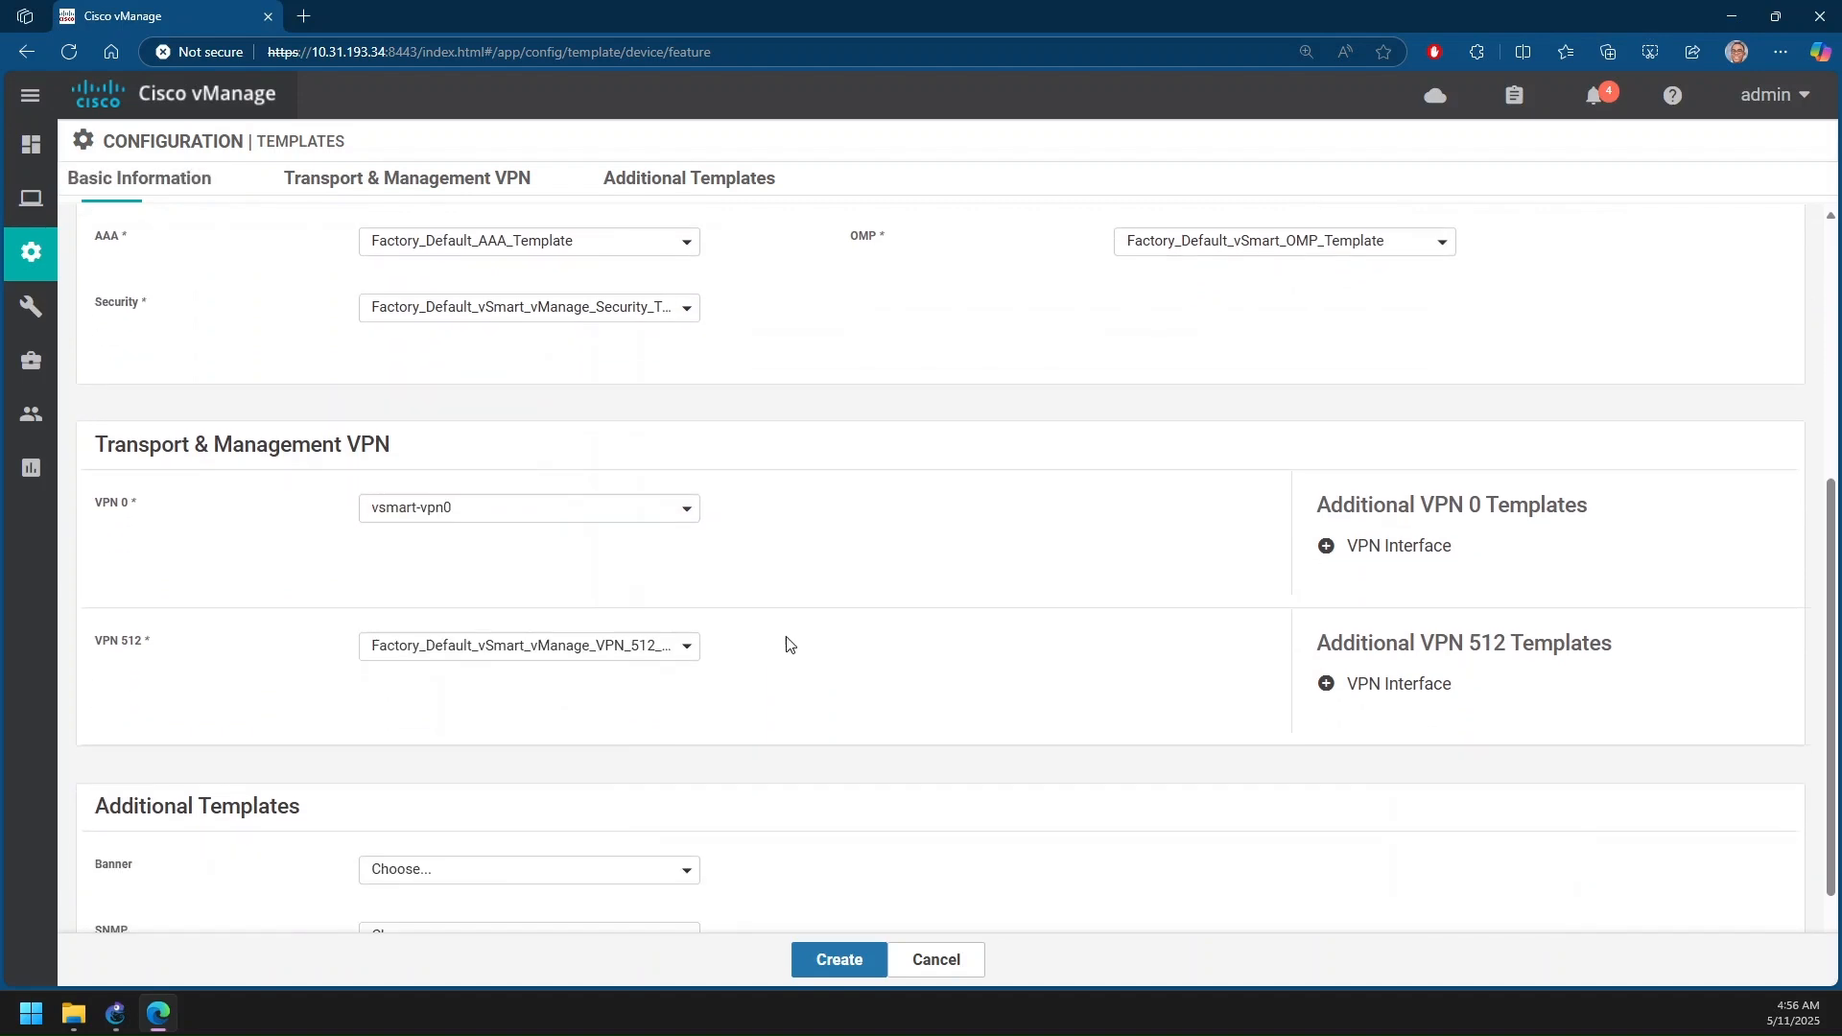
{"action": "left_click", "coordinate": [1382, 563]}
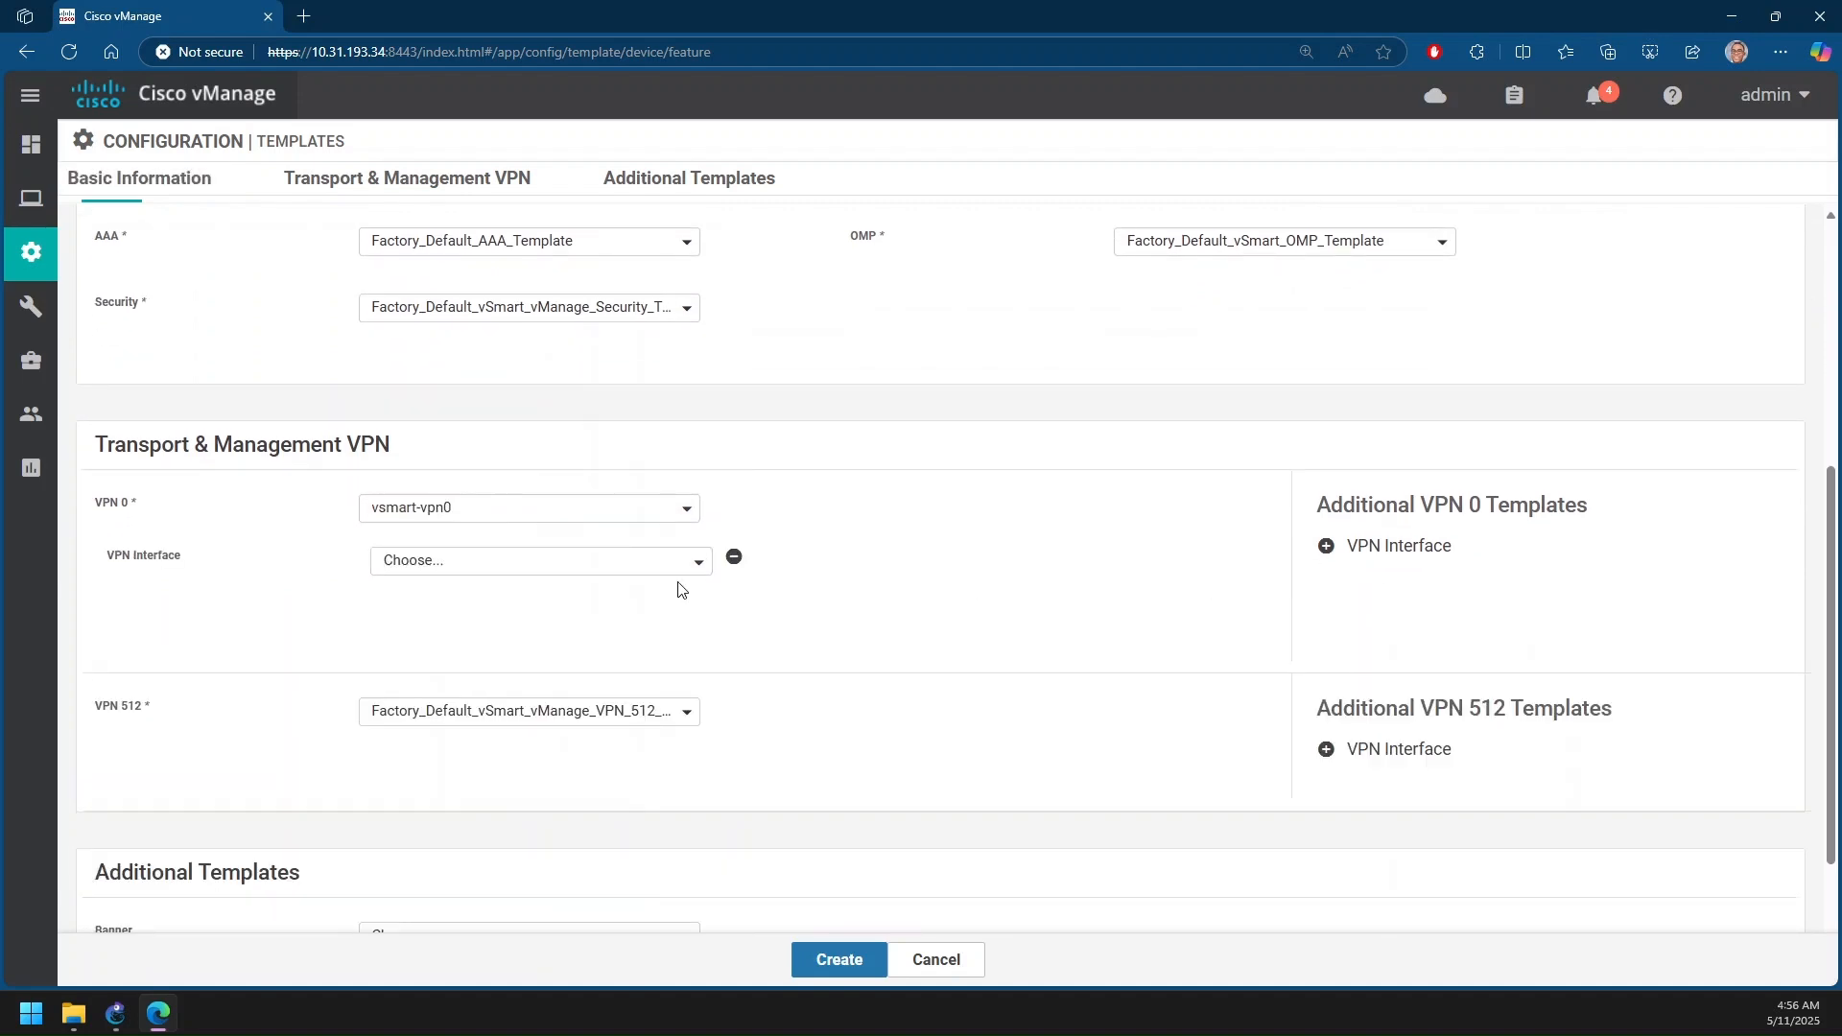
{"action": "left_click", "coordinate": [641, 564]}
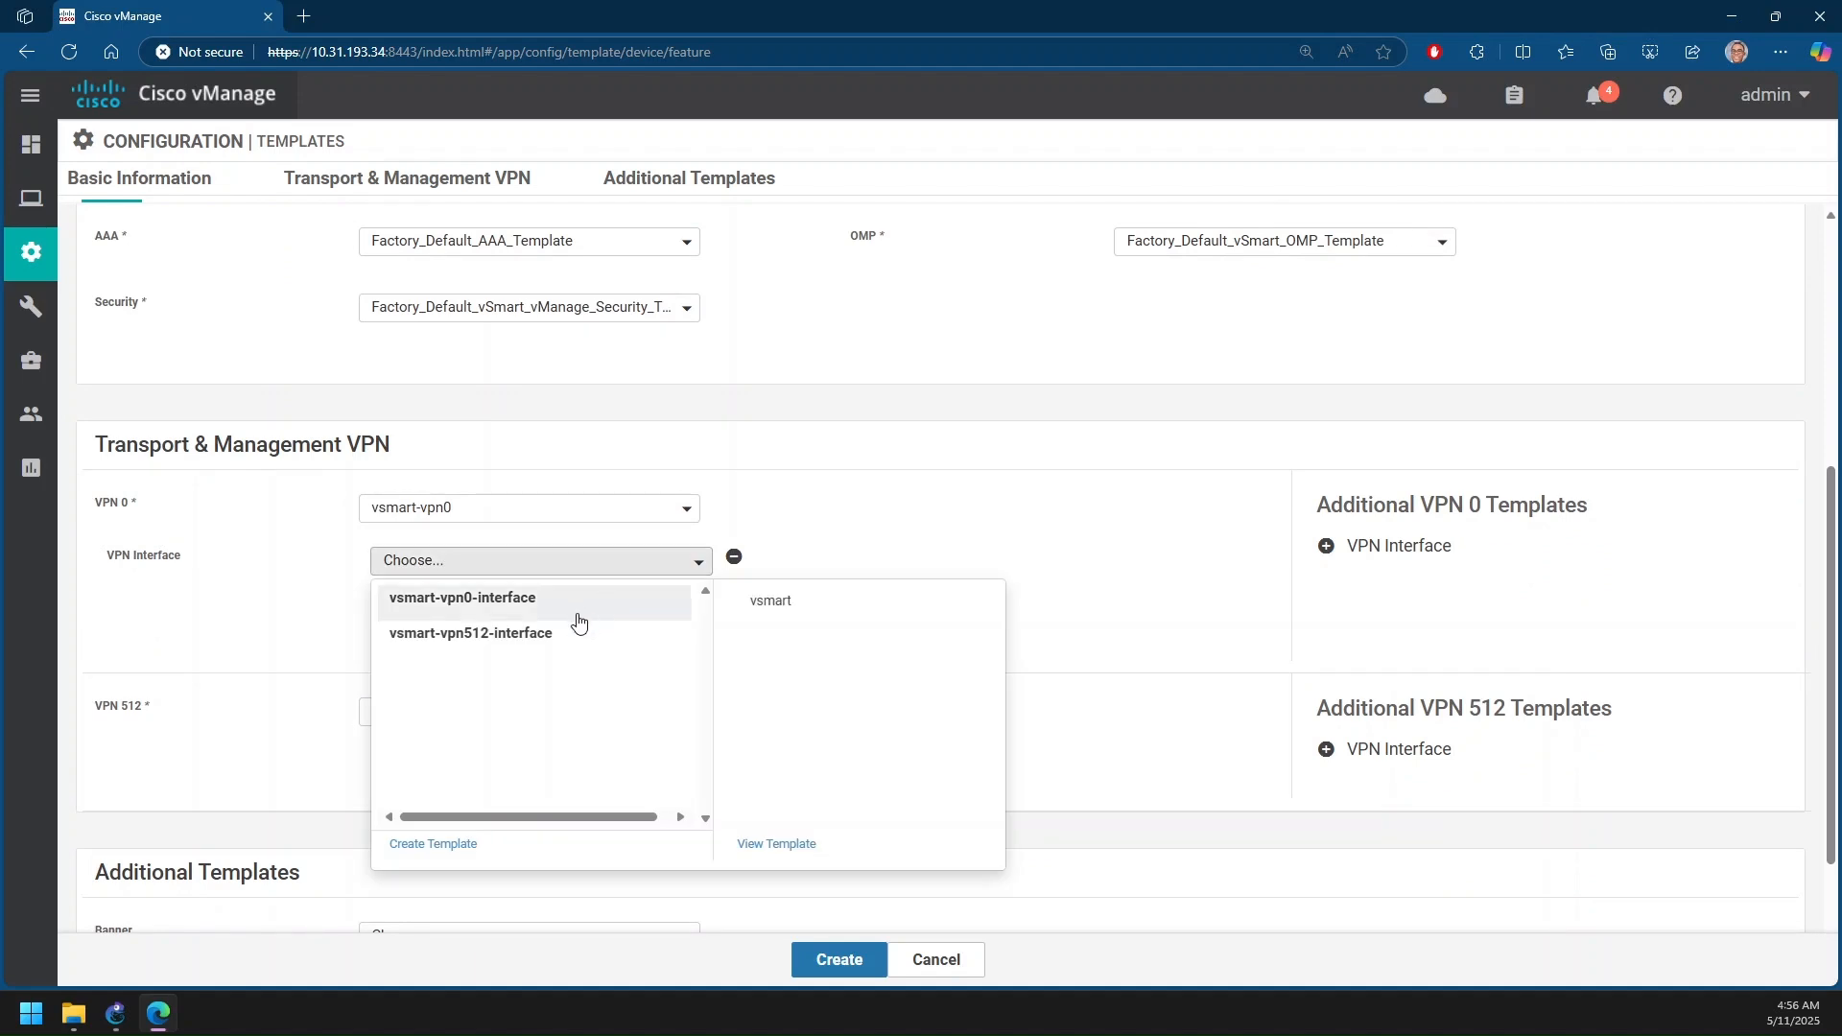
{"action": "left_click", "coordinate": [511, 608]}
Assign vsmart-vpn512 as the VPN 512 template and add a VPN interface that uses vsmart-vpn512-interface
{"action": "scroll", "coordinate": [956, 614], "scroll_direction": "down", "scroll_amount": 1}
{"action": "scroll", "coordinate": [955, 614], "scroll_direction": "down", "scroll_amount": 1}
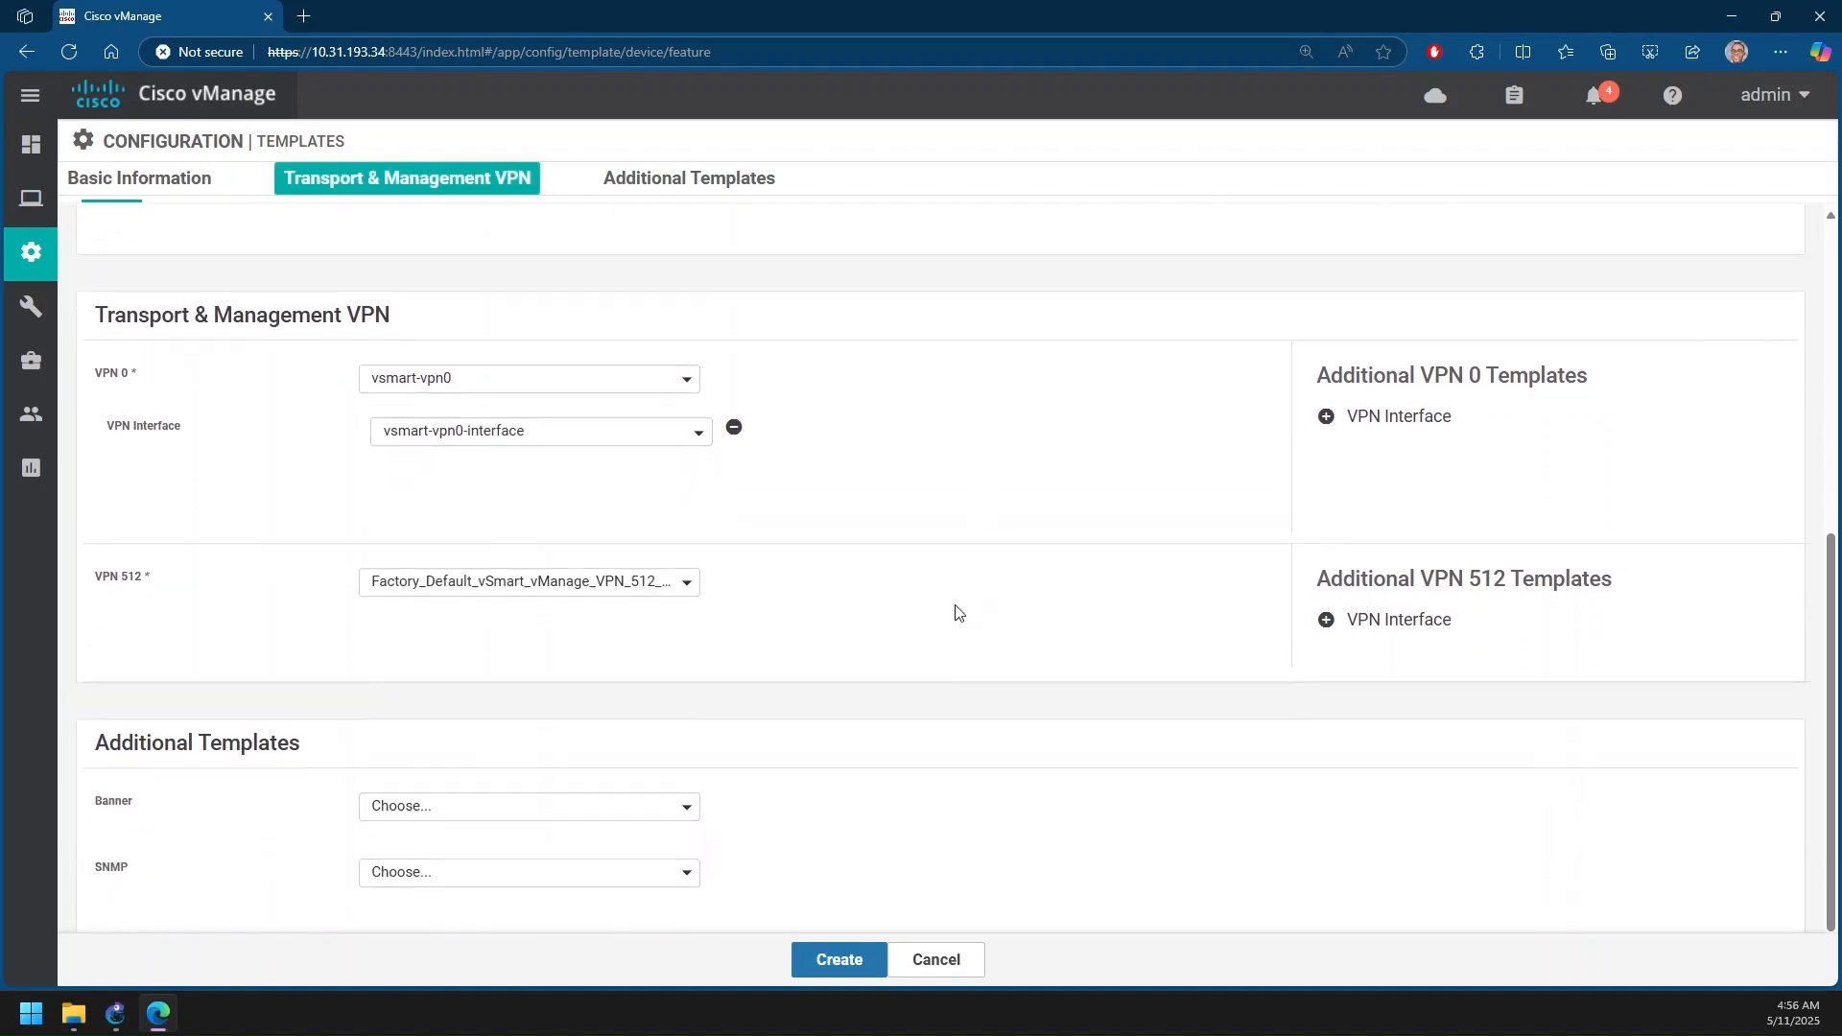
{"action": "left_click", "coordinate": [602, 556]}
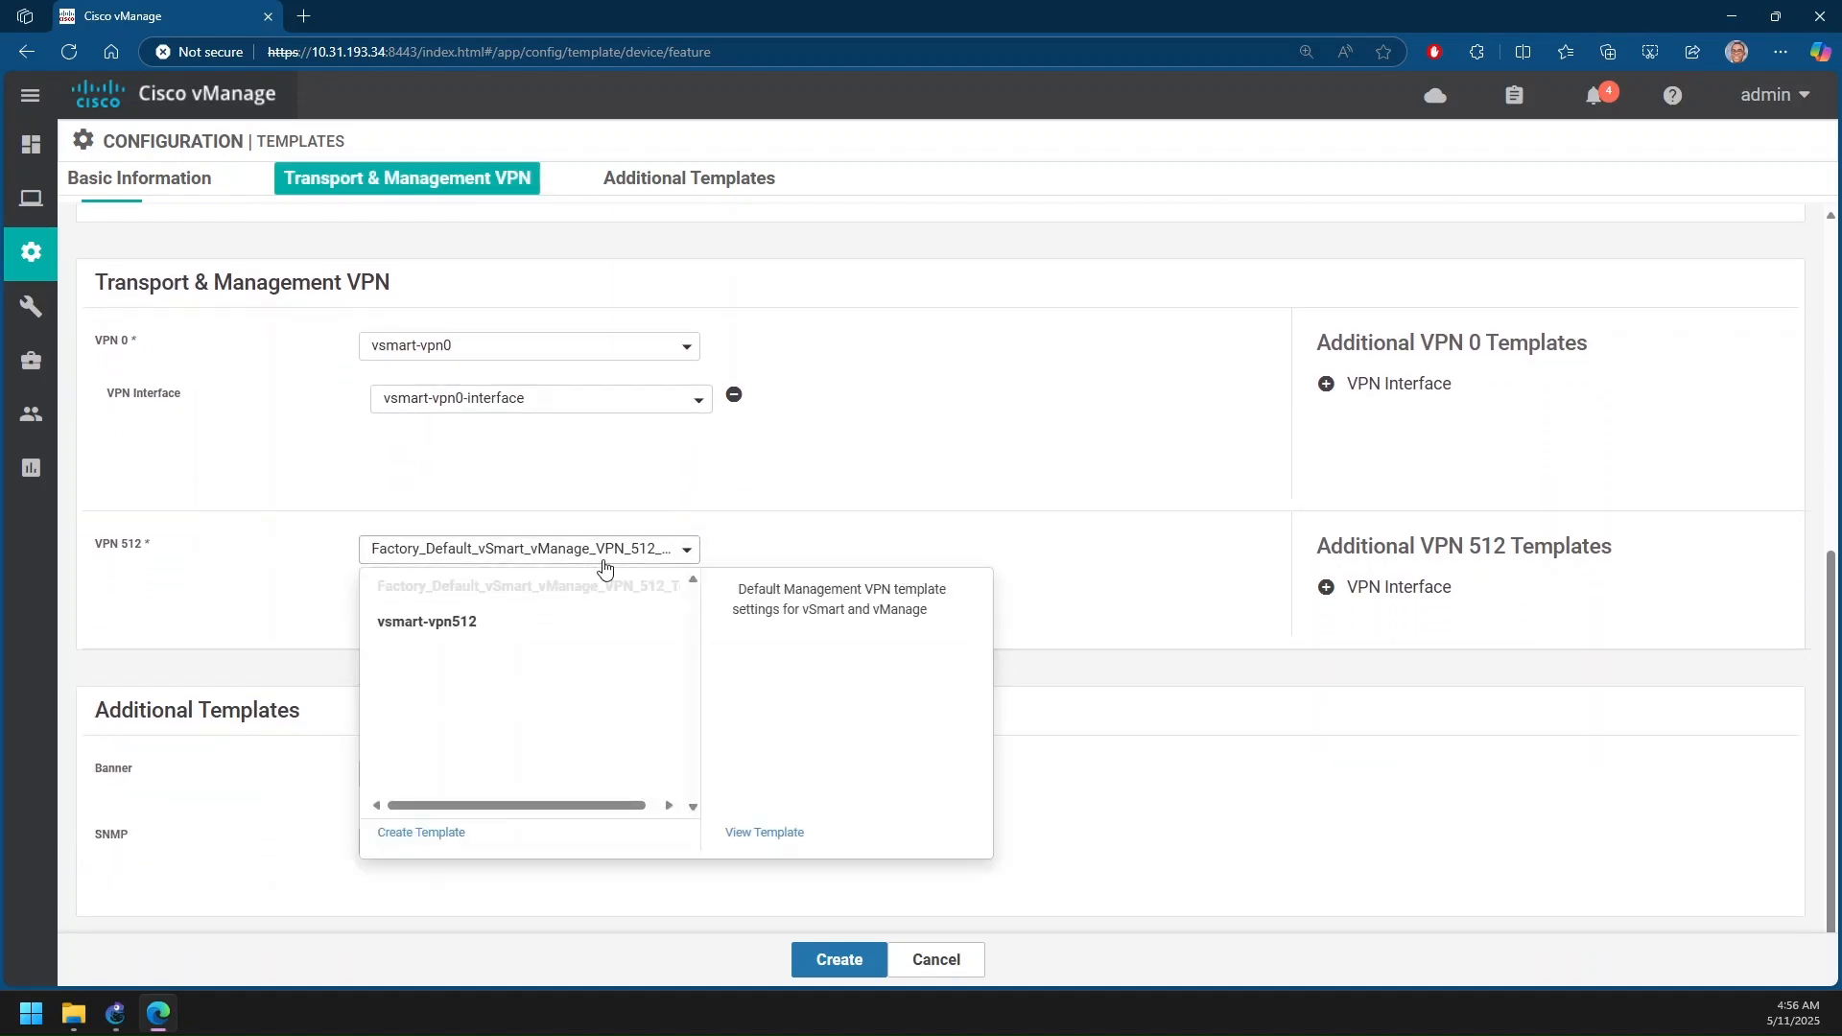
{"action": "left_click", "coordinate": [497, 624]}
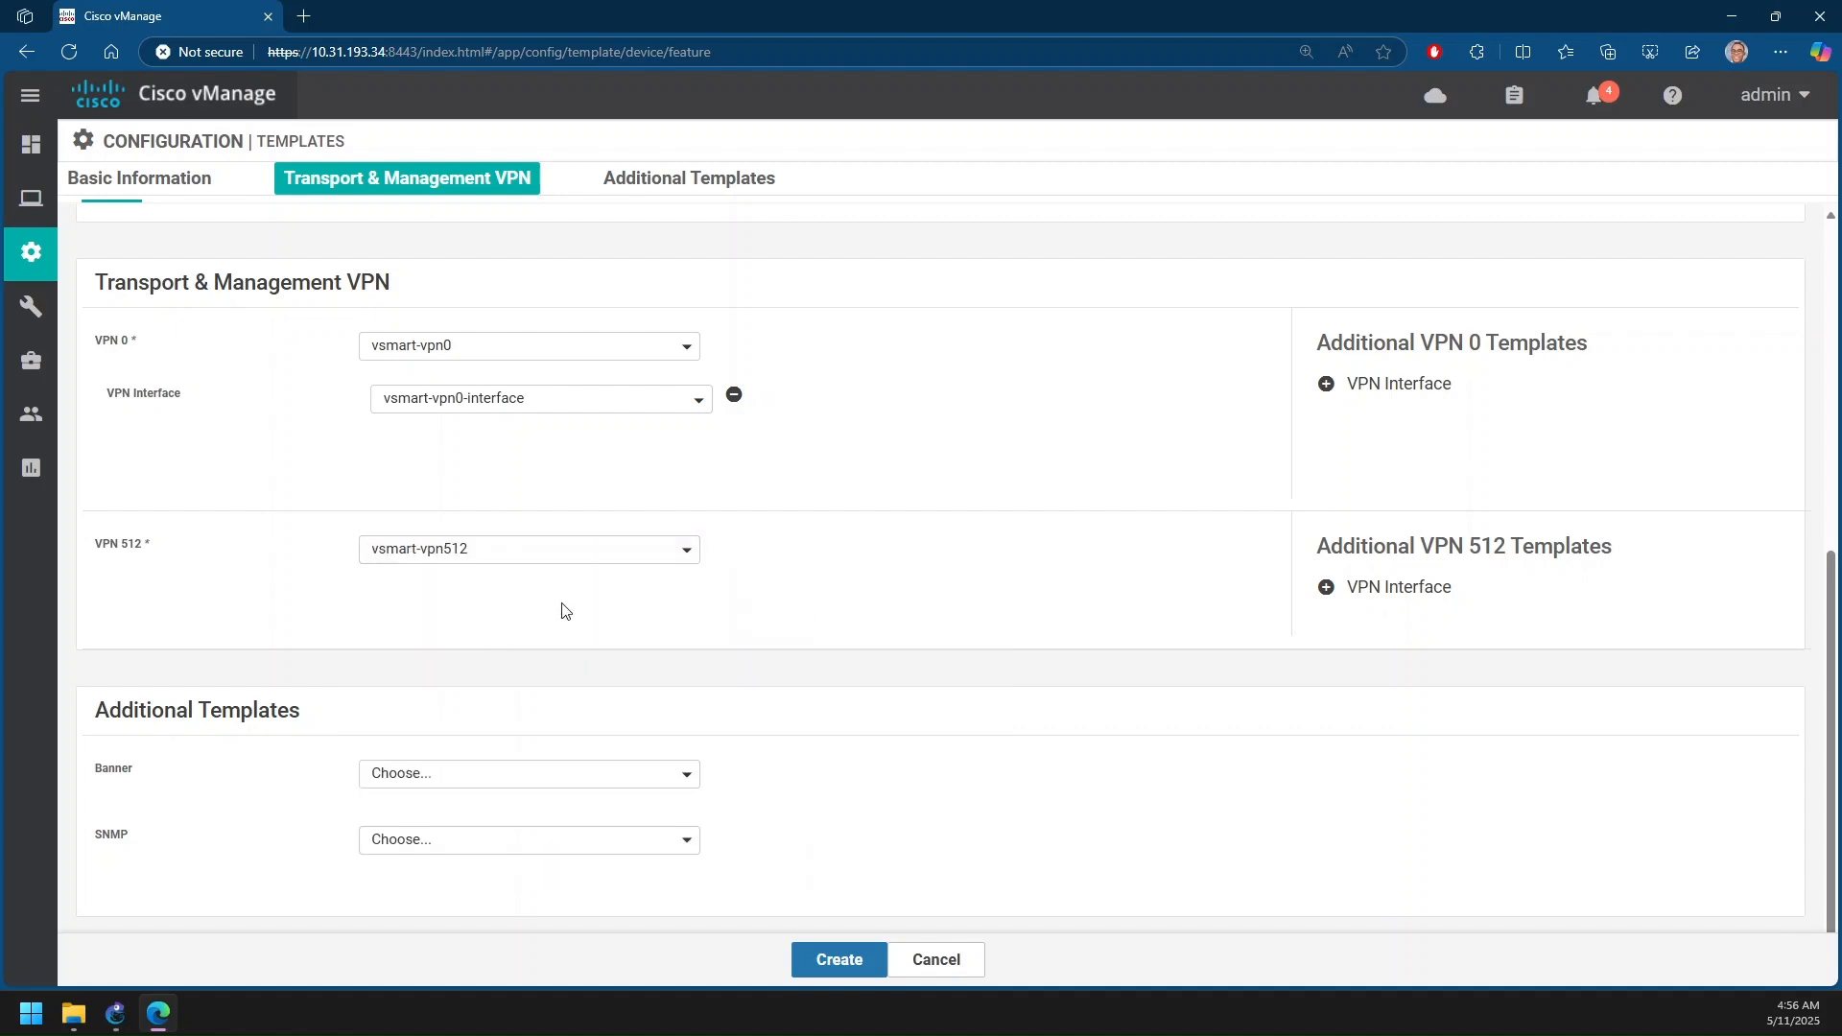
{"action": "left_click", "coordinate": [1412, 589]}
{"action": "left_click", "coordinate": [686, 611]}
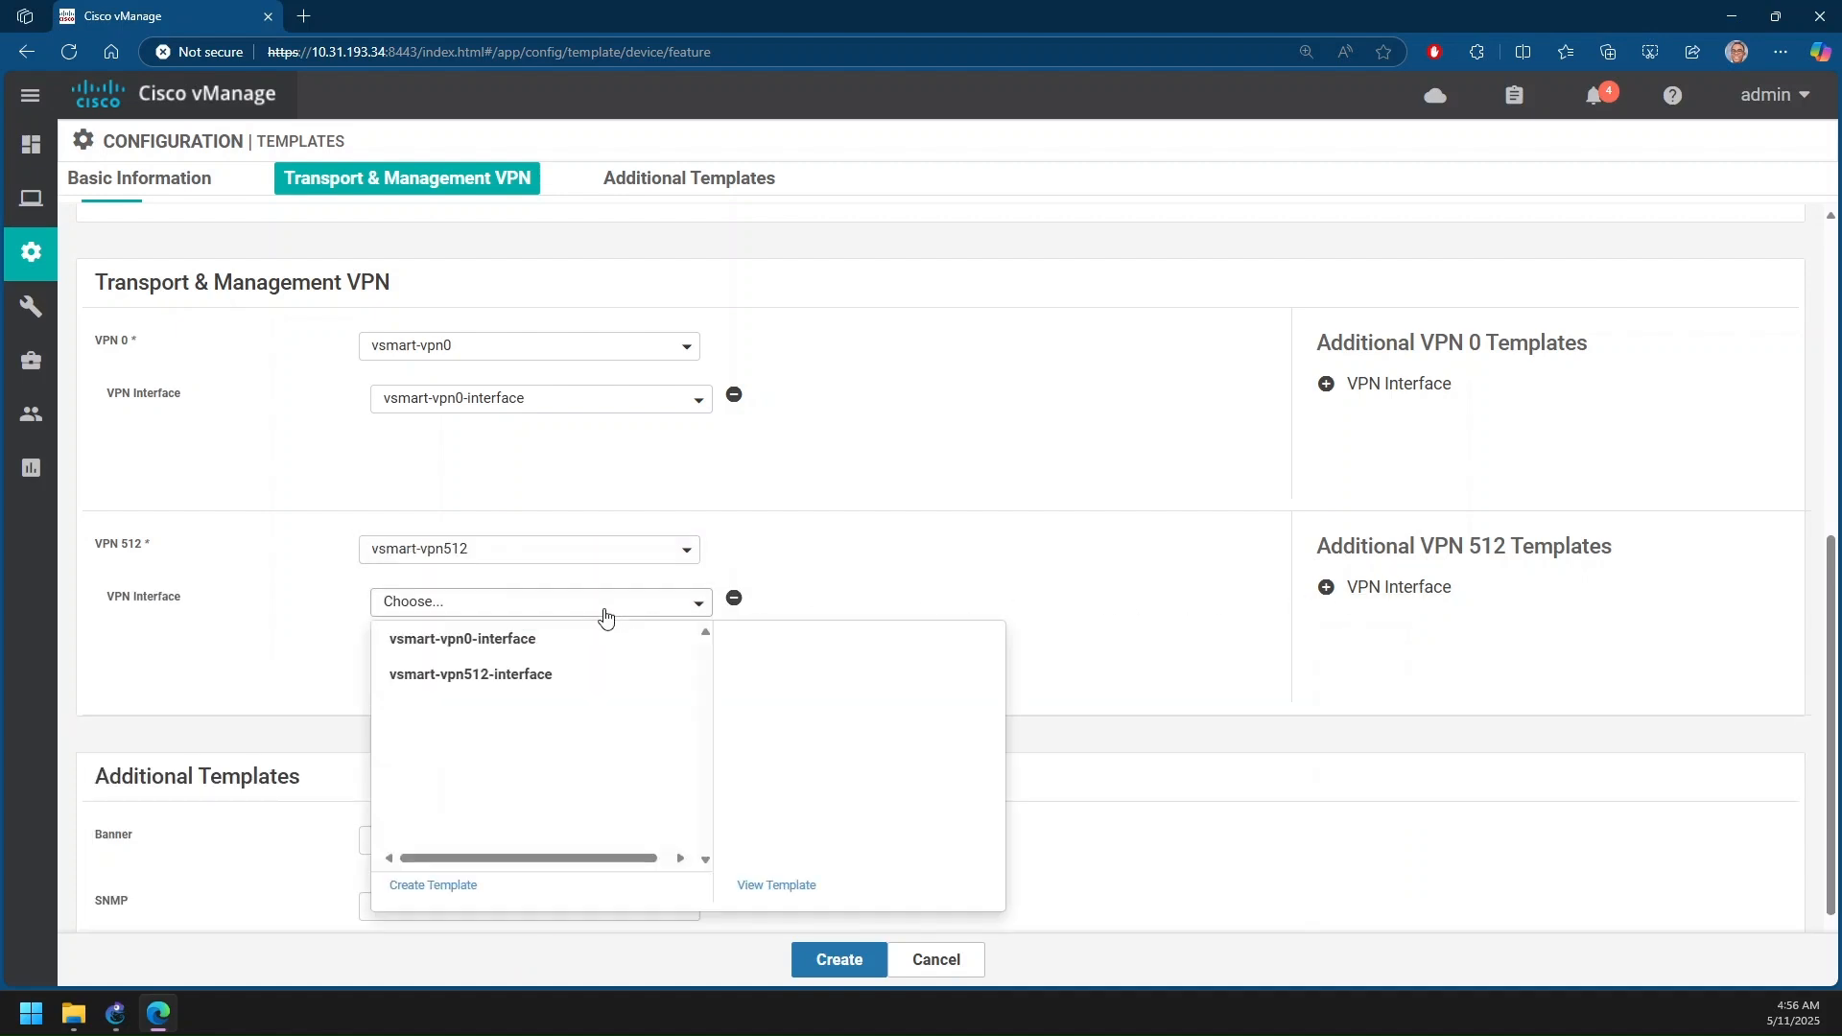
{"action": "left_click", "coordinate": [518, 676]}
Review all sections of the vsmart device template and create it
{"action": "scroll", "coordinate": [902, 607], "scroll_direction": "down", "scroll_amount": 1}
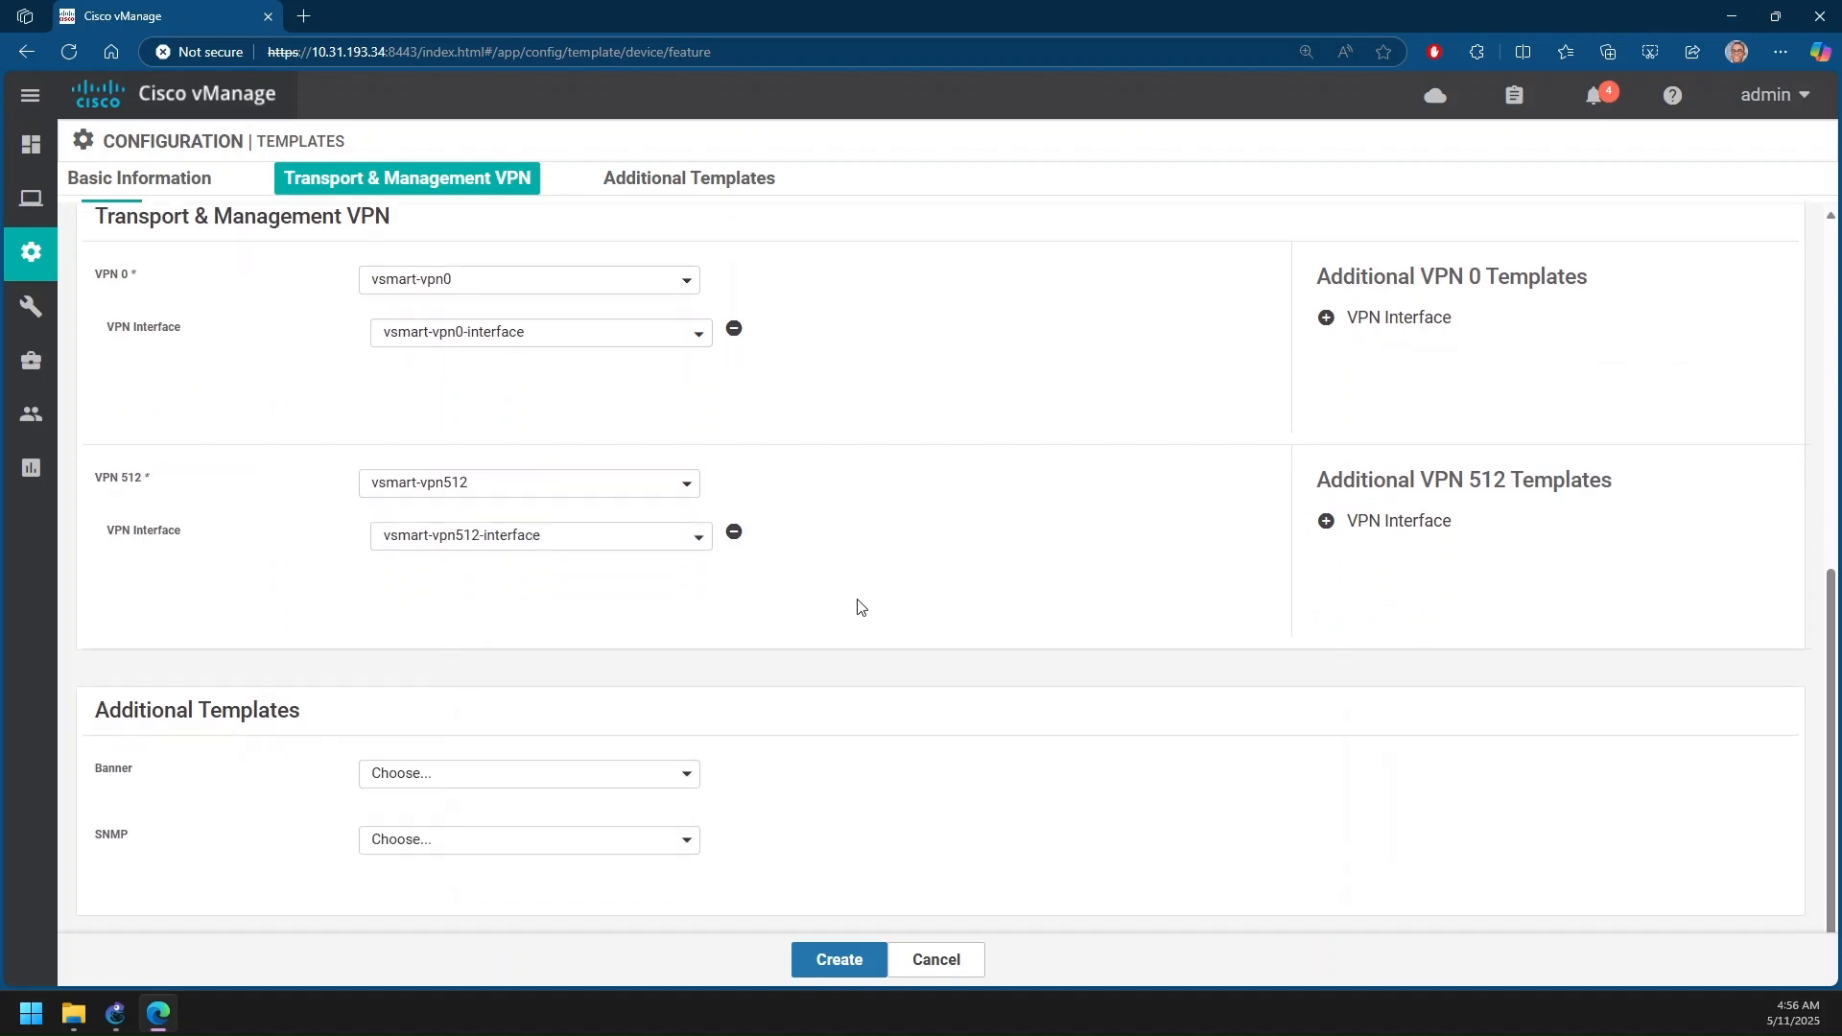
{"action": "scroll", "coordinate": [861, 607], "scroll_direction": "up", "scroll_amount": 2}
{"action": "key", "text": "ctrl+minus"}
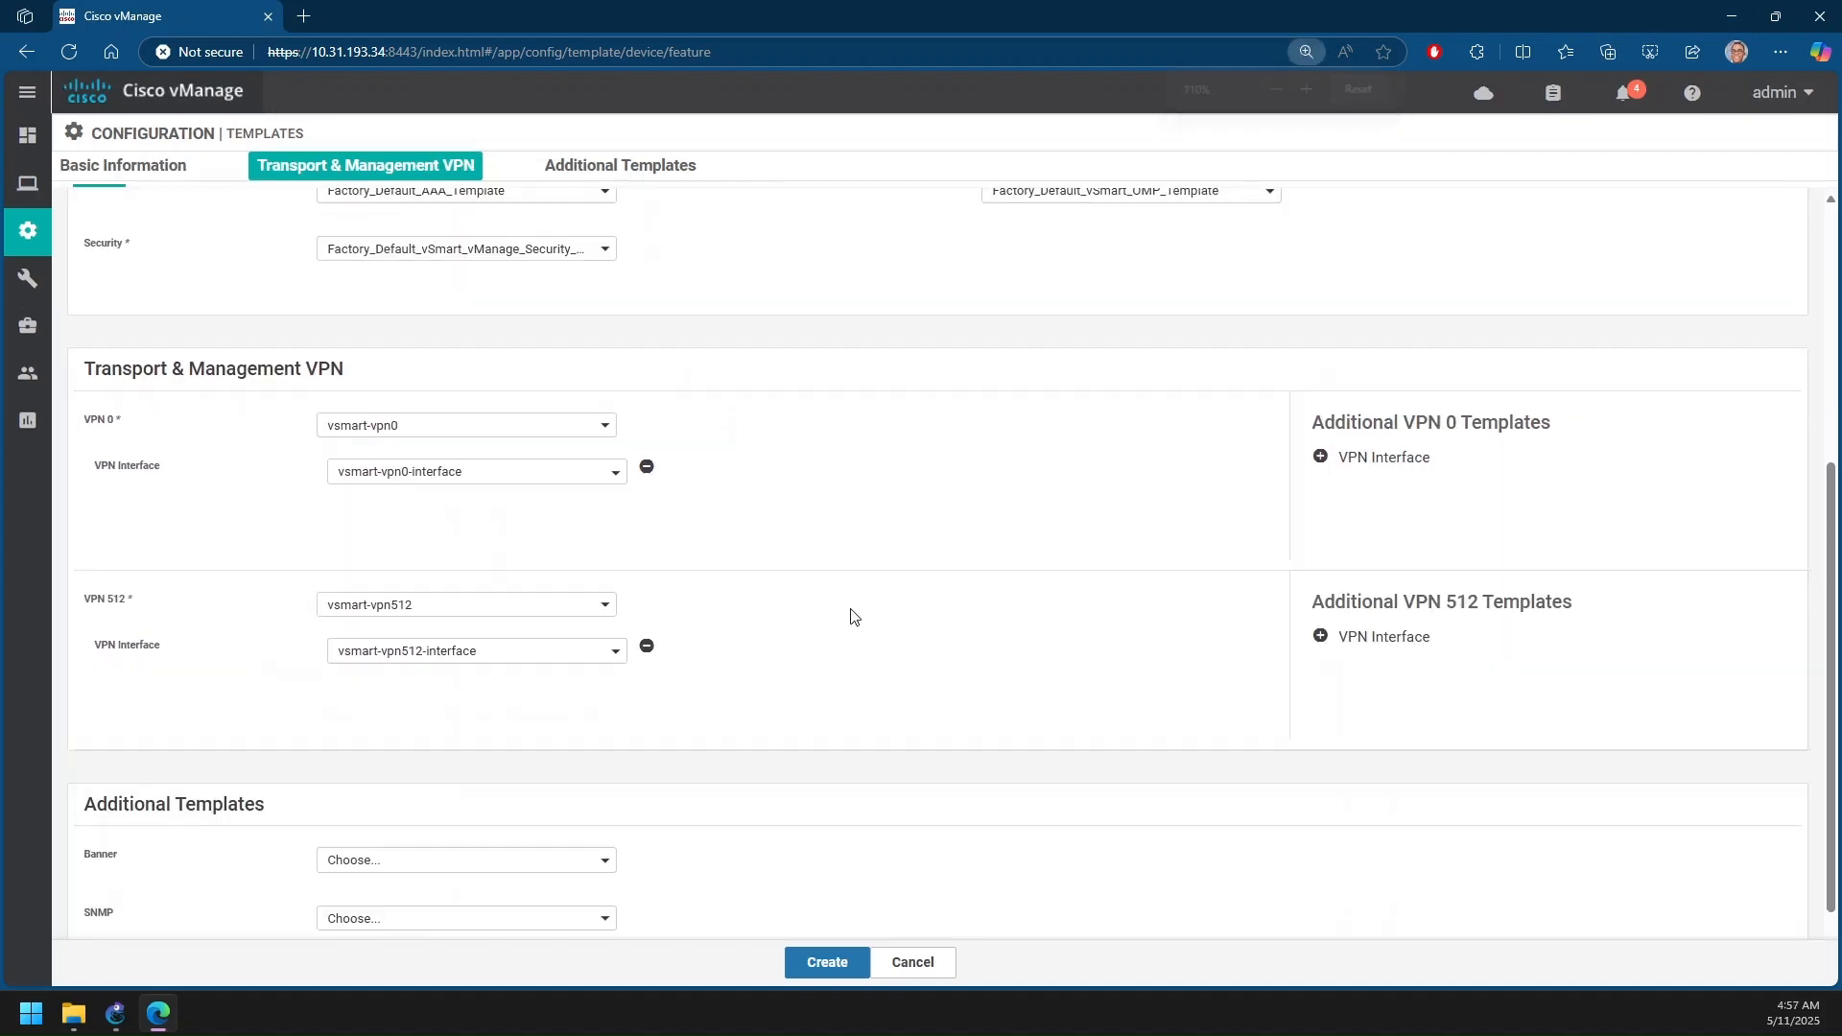
{"action": "scroll", "coordinate": [847, 650], "scroll_direction": "up", "scroll_amount": 2}
{"action": "scroll", "coordinate": [847, 654], "scroll_direction": "up", "scroll_amount": 2}
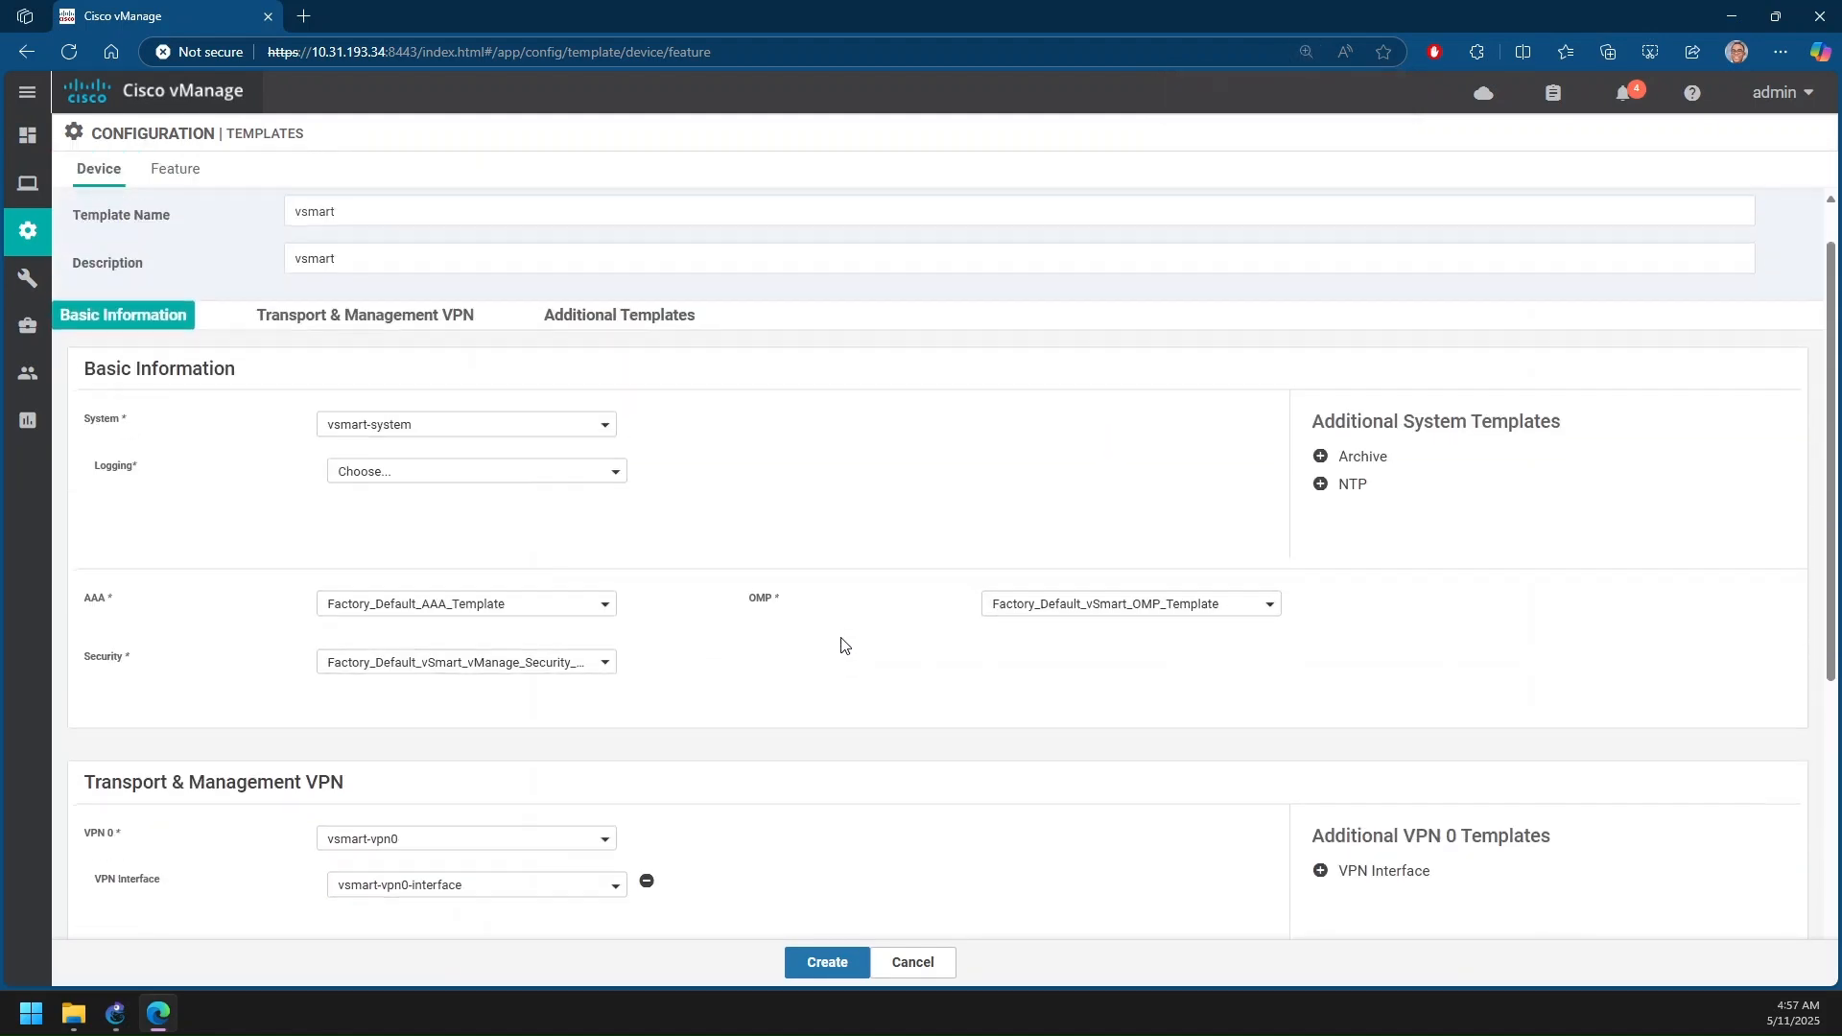
{"action": "scroll", "coordinate": [844, 656], "scroll_direction": "down", "scroll_amount": 1}
{"action": "scroll", "coordinate": [843, 656], "scroll_direction": "up", "scroll_amount": 2}
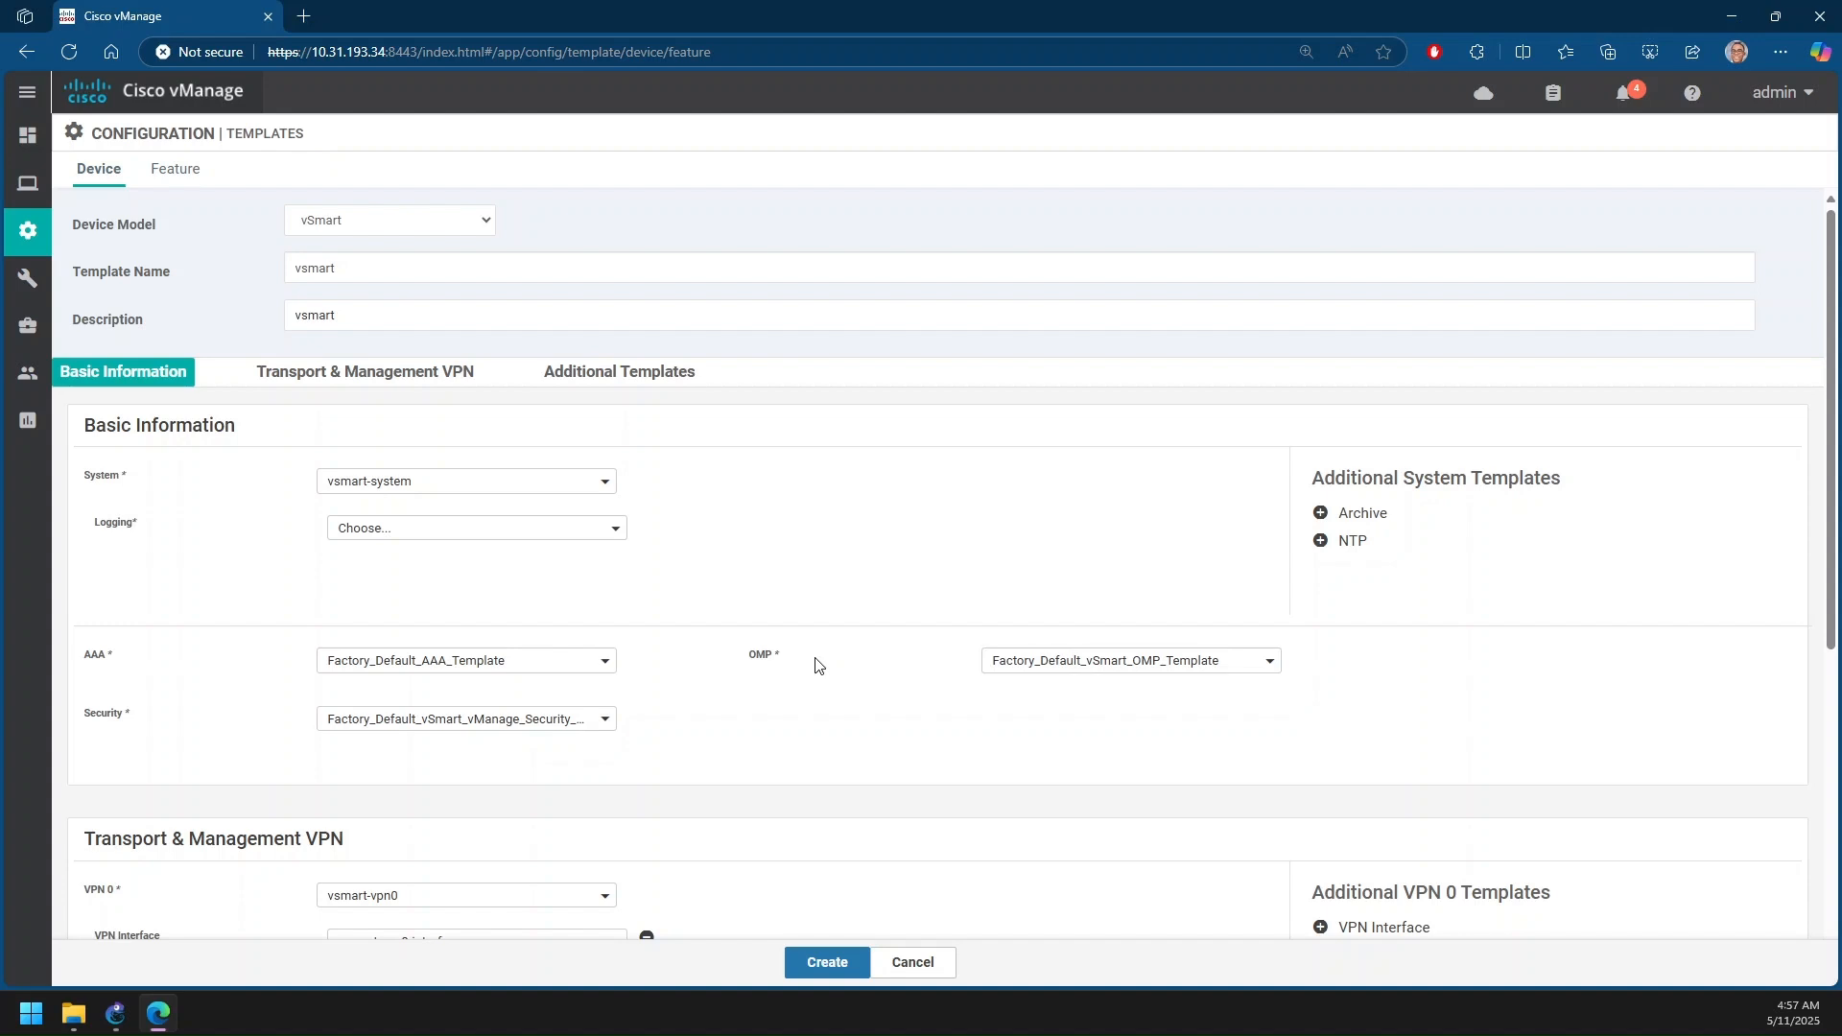
{"action": "scroll", "coordinate": [1040, 683], "scroll_direction": "down", "scroll_amount": 5}
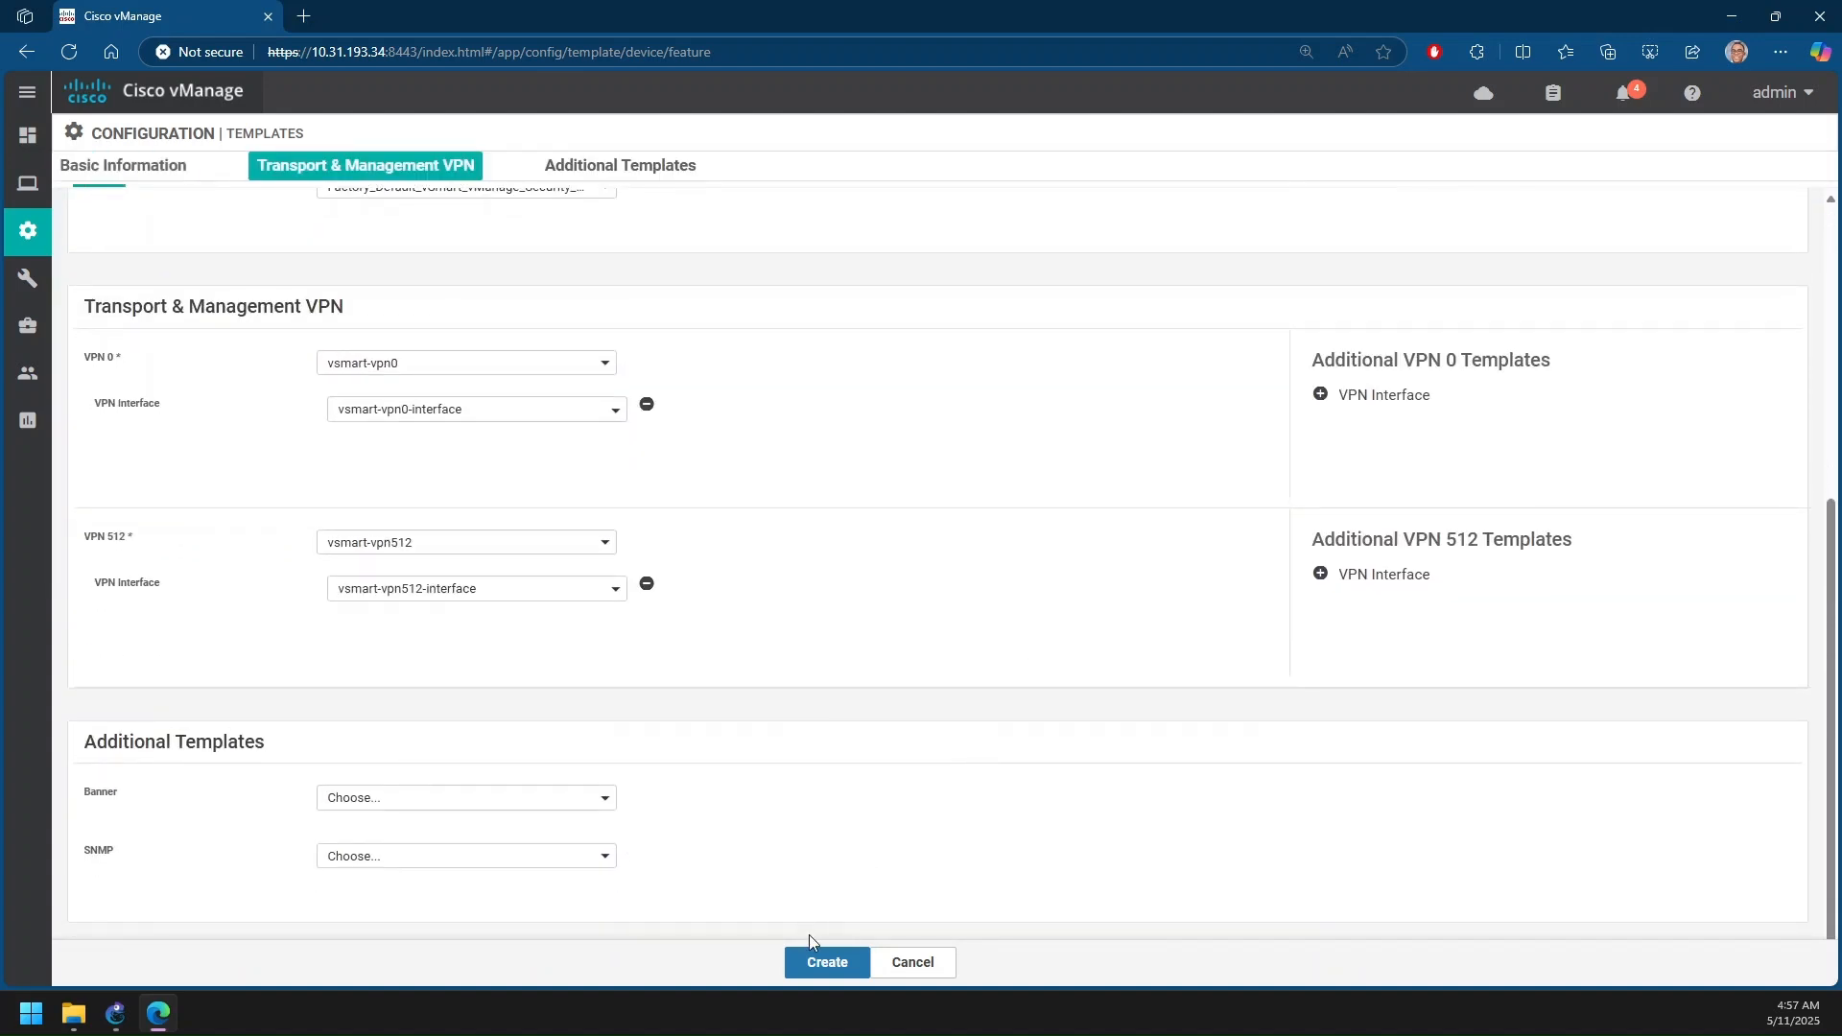
{"action": "left_click", "coordinate": [816, 961]}
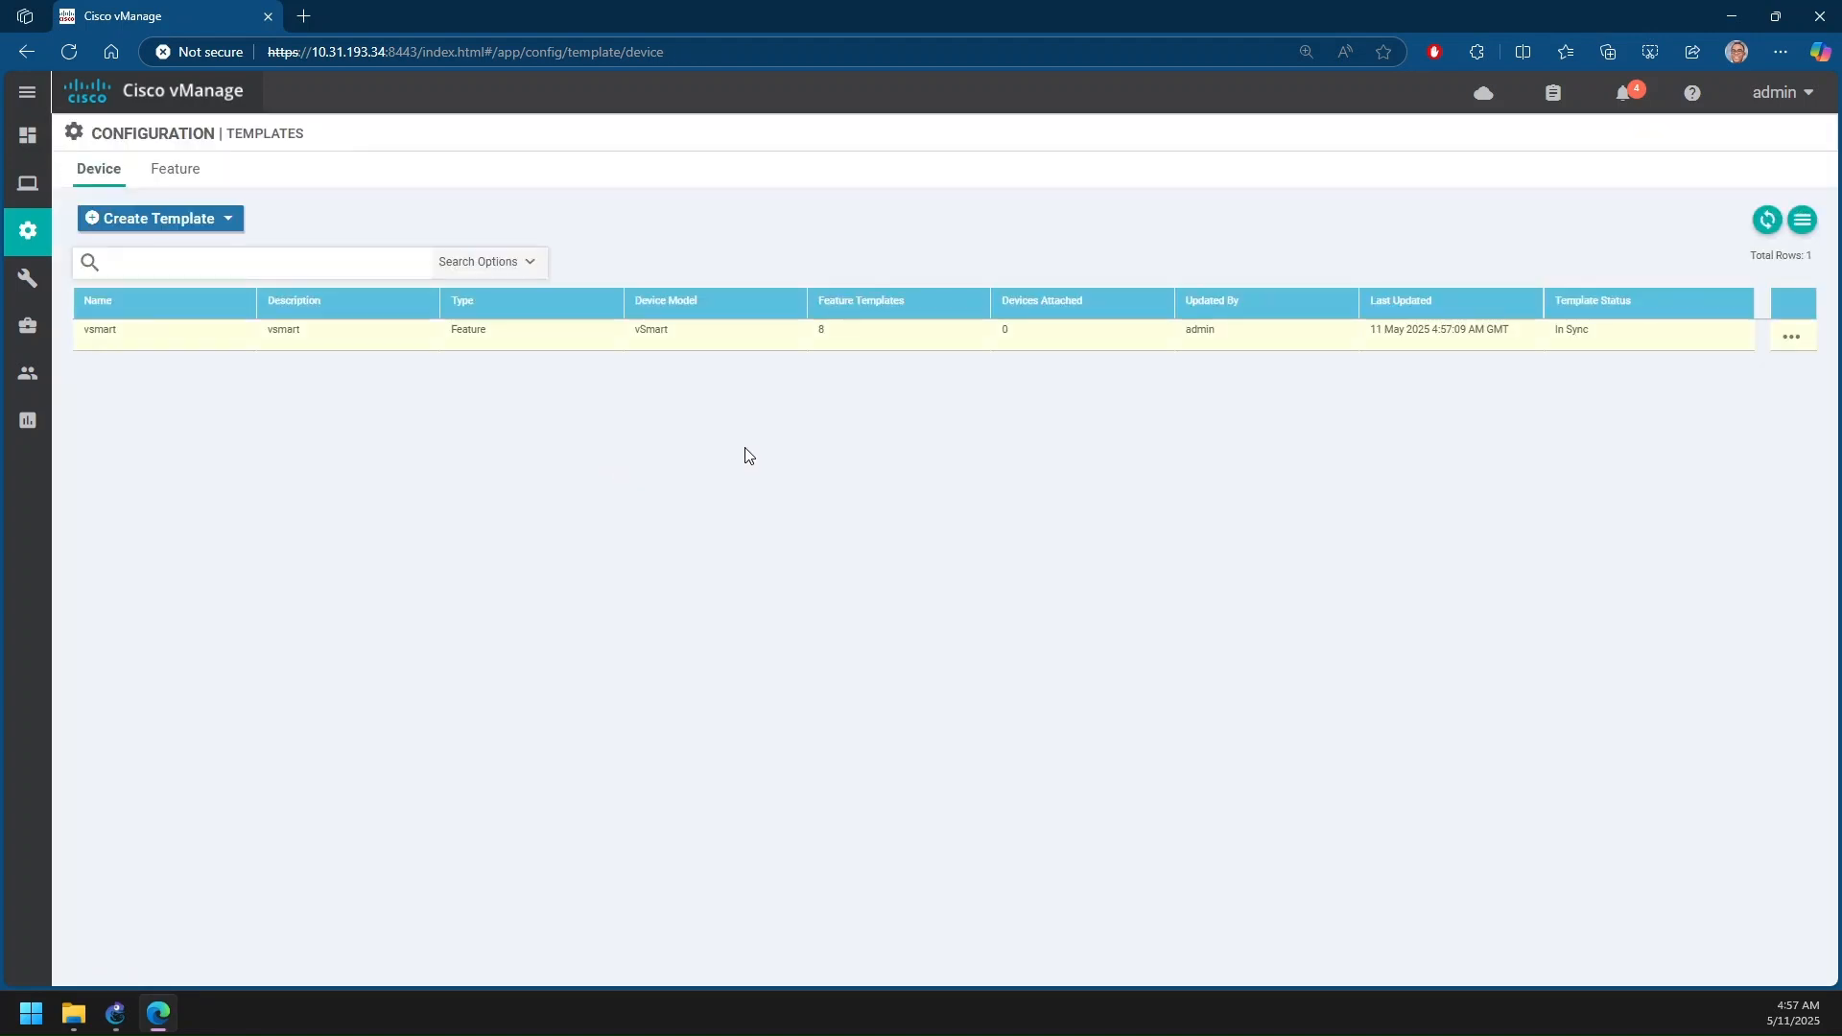
Attach the vSmart-Primary and vSmart-Secondary devices to the vsmart device template
{"action": "key", "text": "ctrl+plus"}
{"action": "key", "text": "ctrl+plus"}
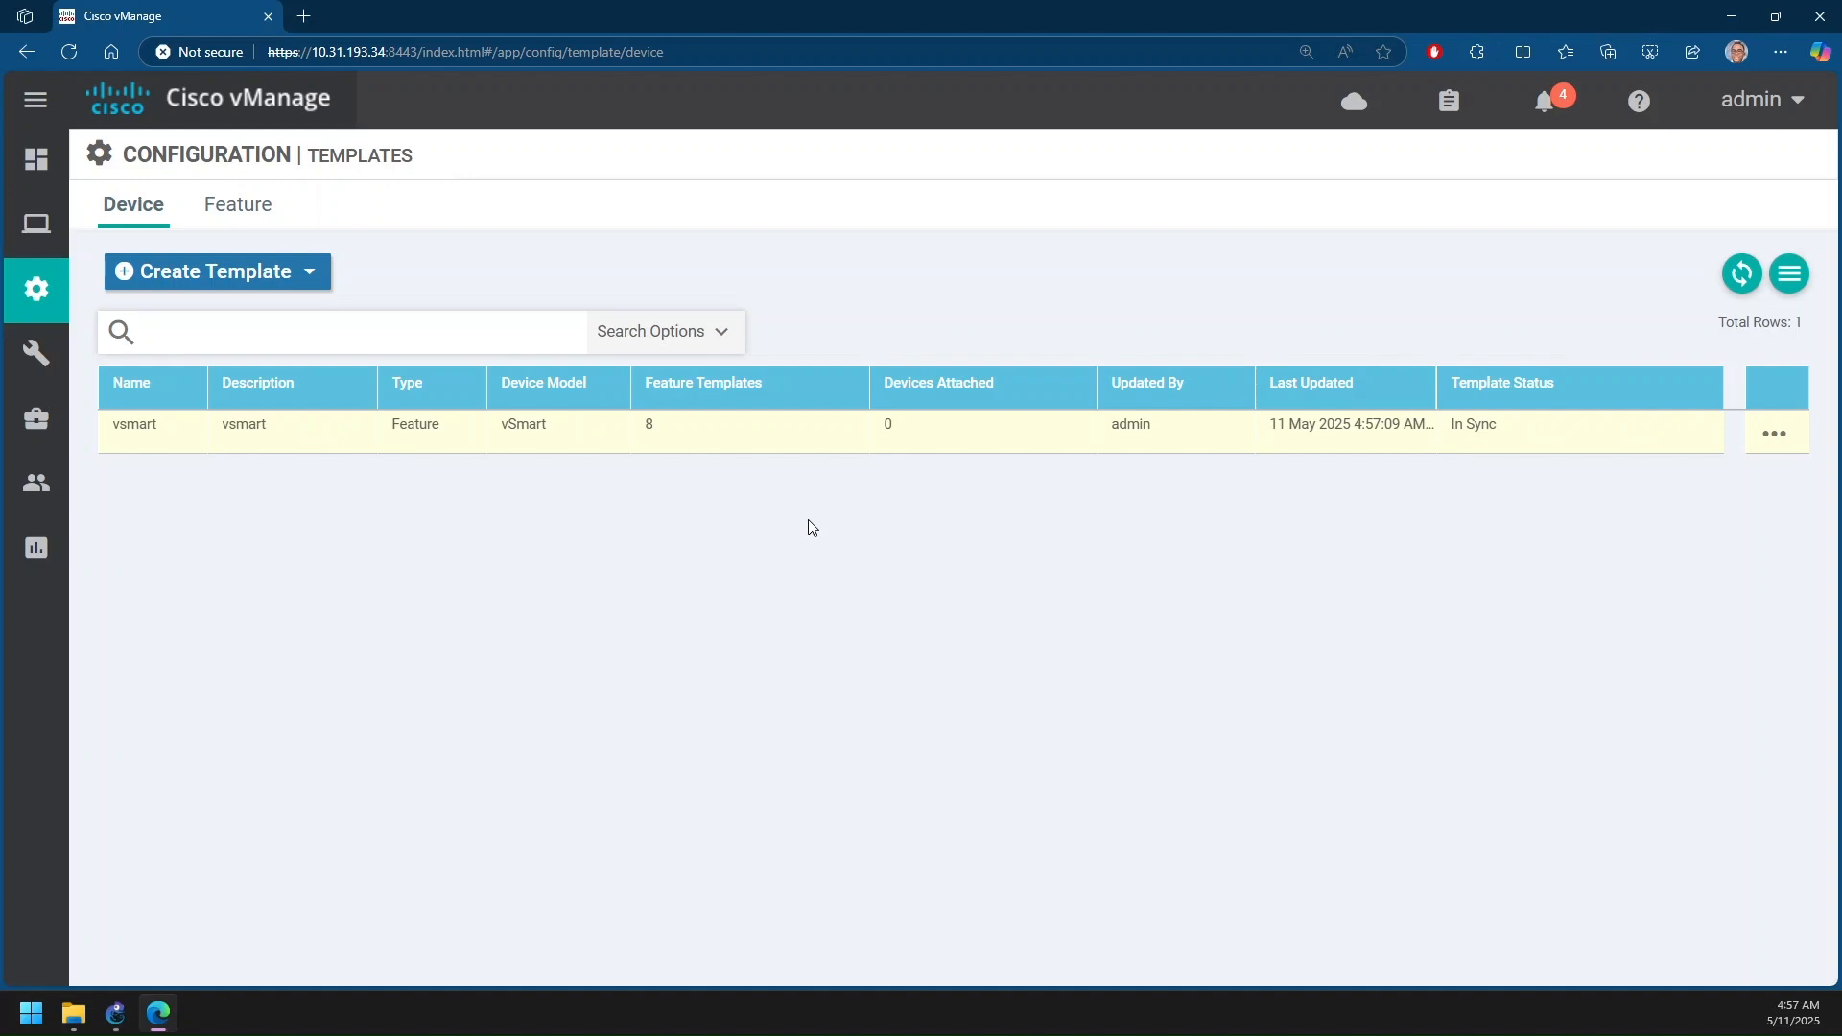
{"action": "left_click", "coordinate": [1776, 439]}
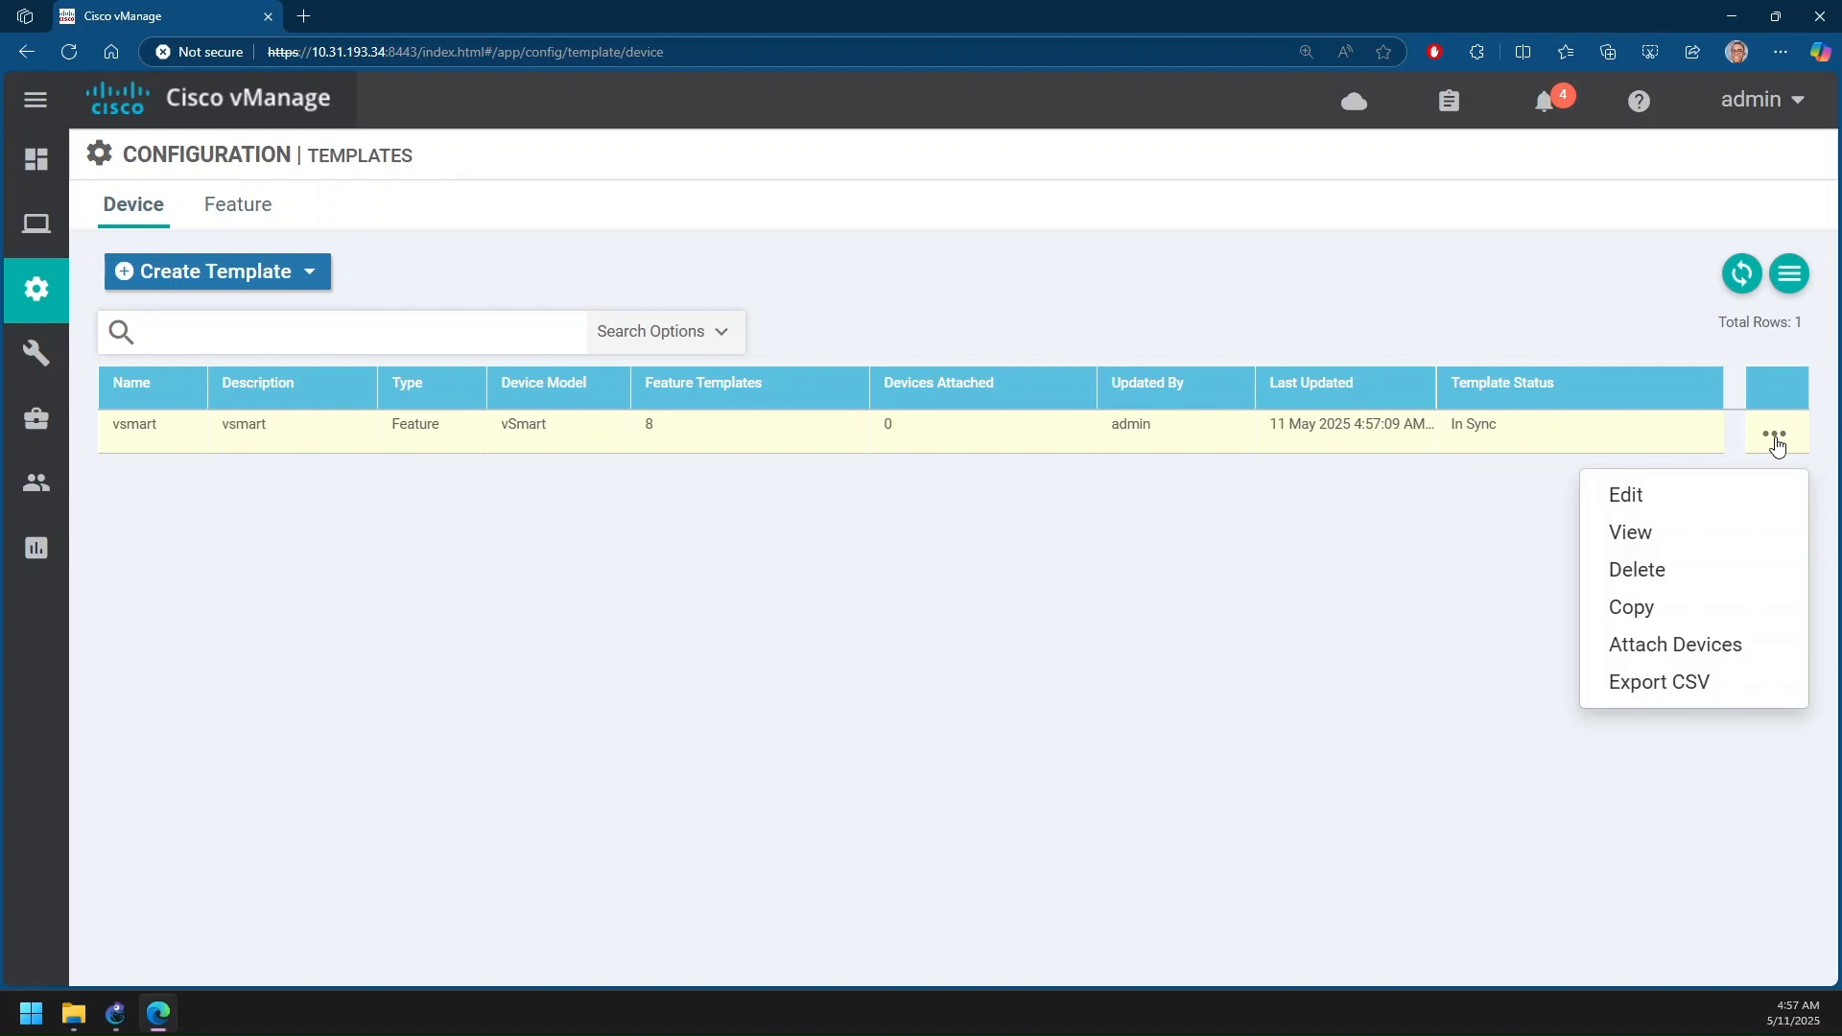
{"action": "left_click", "coordinate": [1679, 645]}
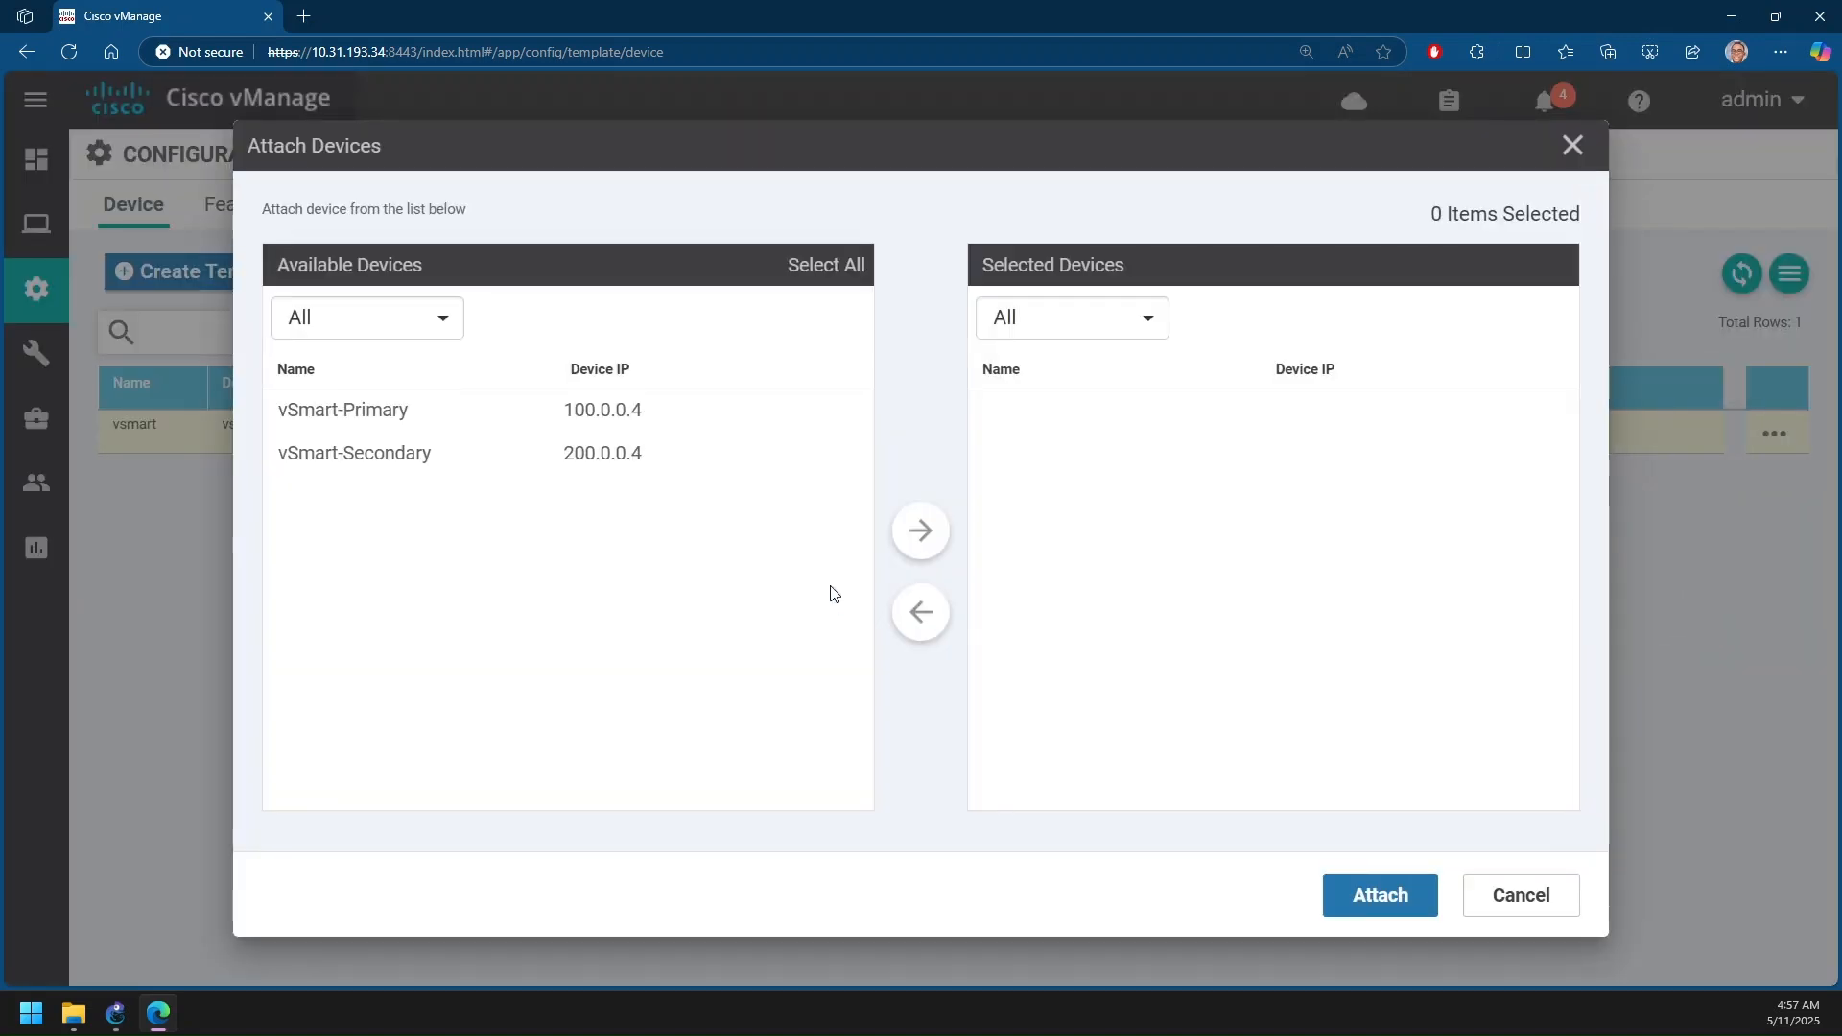
{"action": "left_click", "coordinate": [403, 411]}
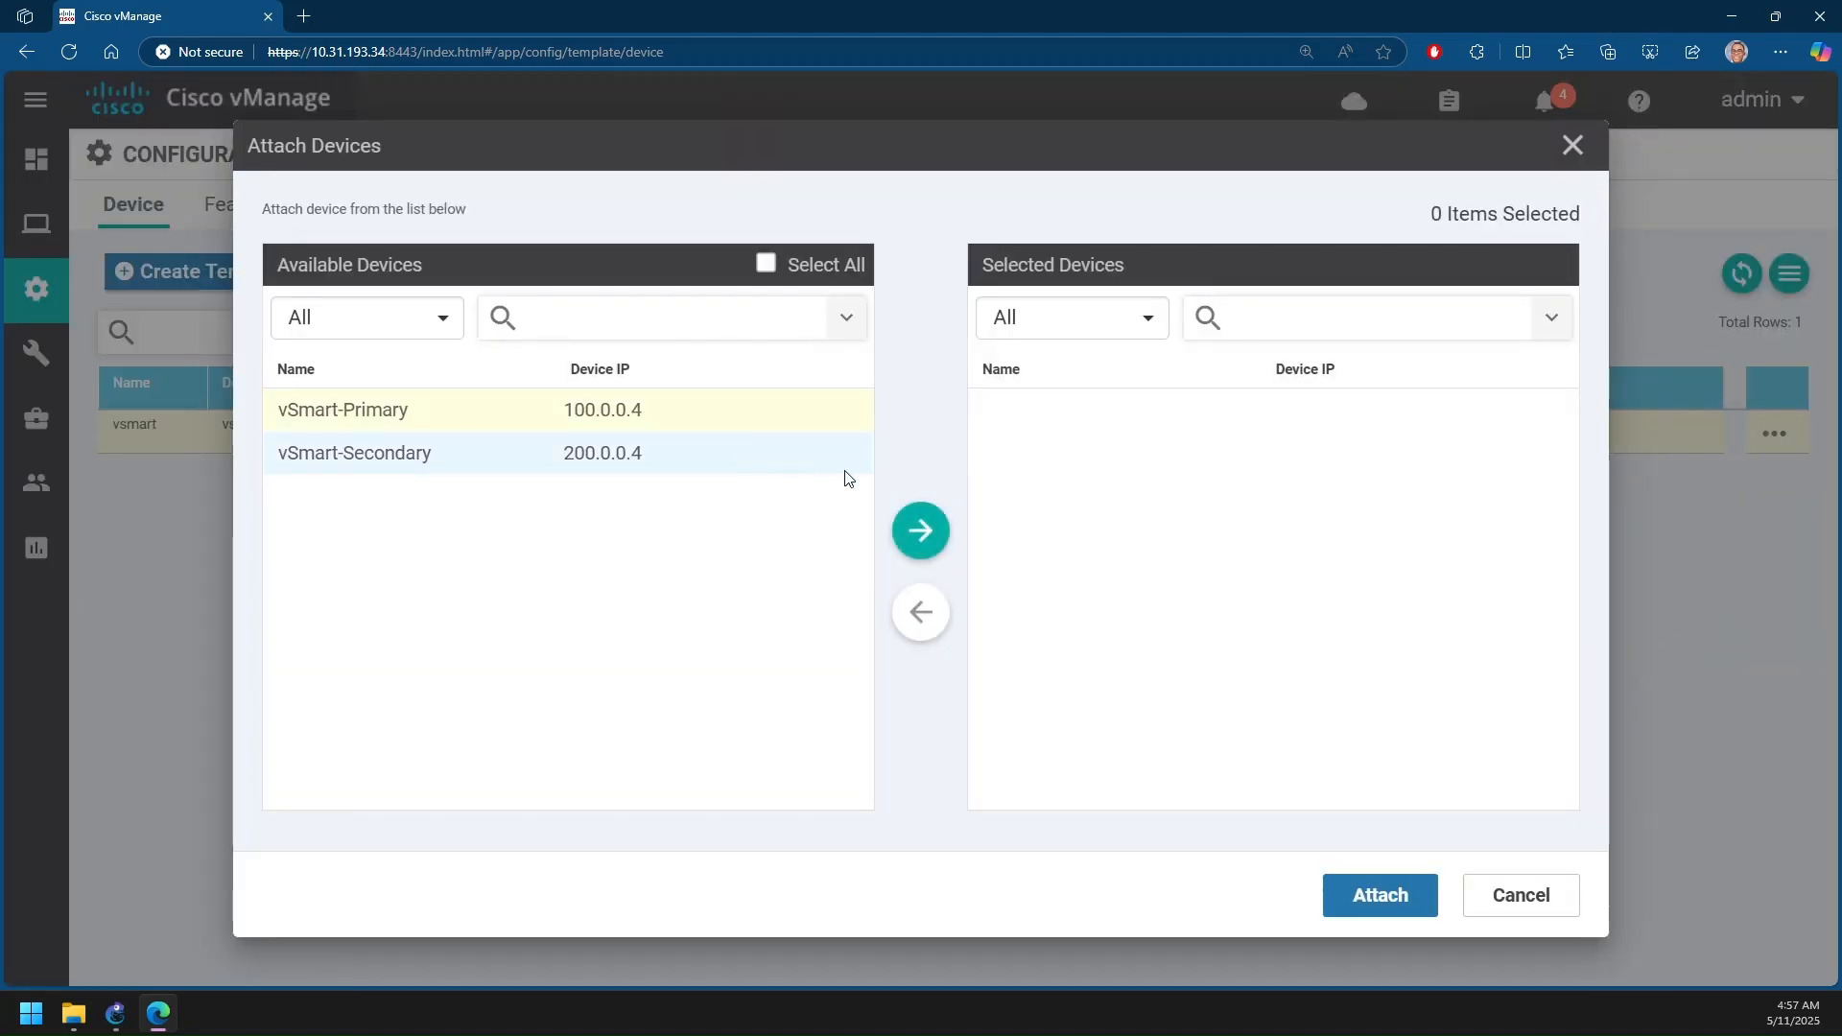
{"action": "left_click", "coordinate": [921, 531]}
{"action": "left_click", "coordinate": [535, 430]}
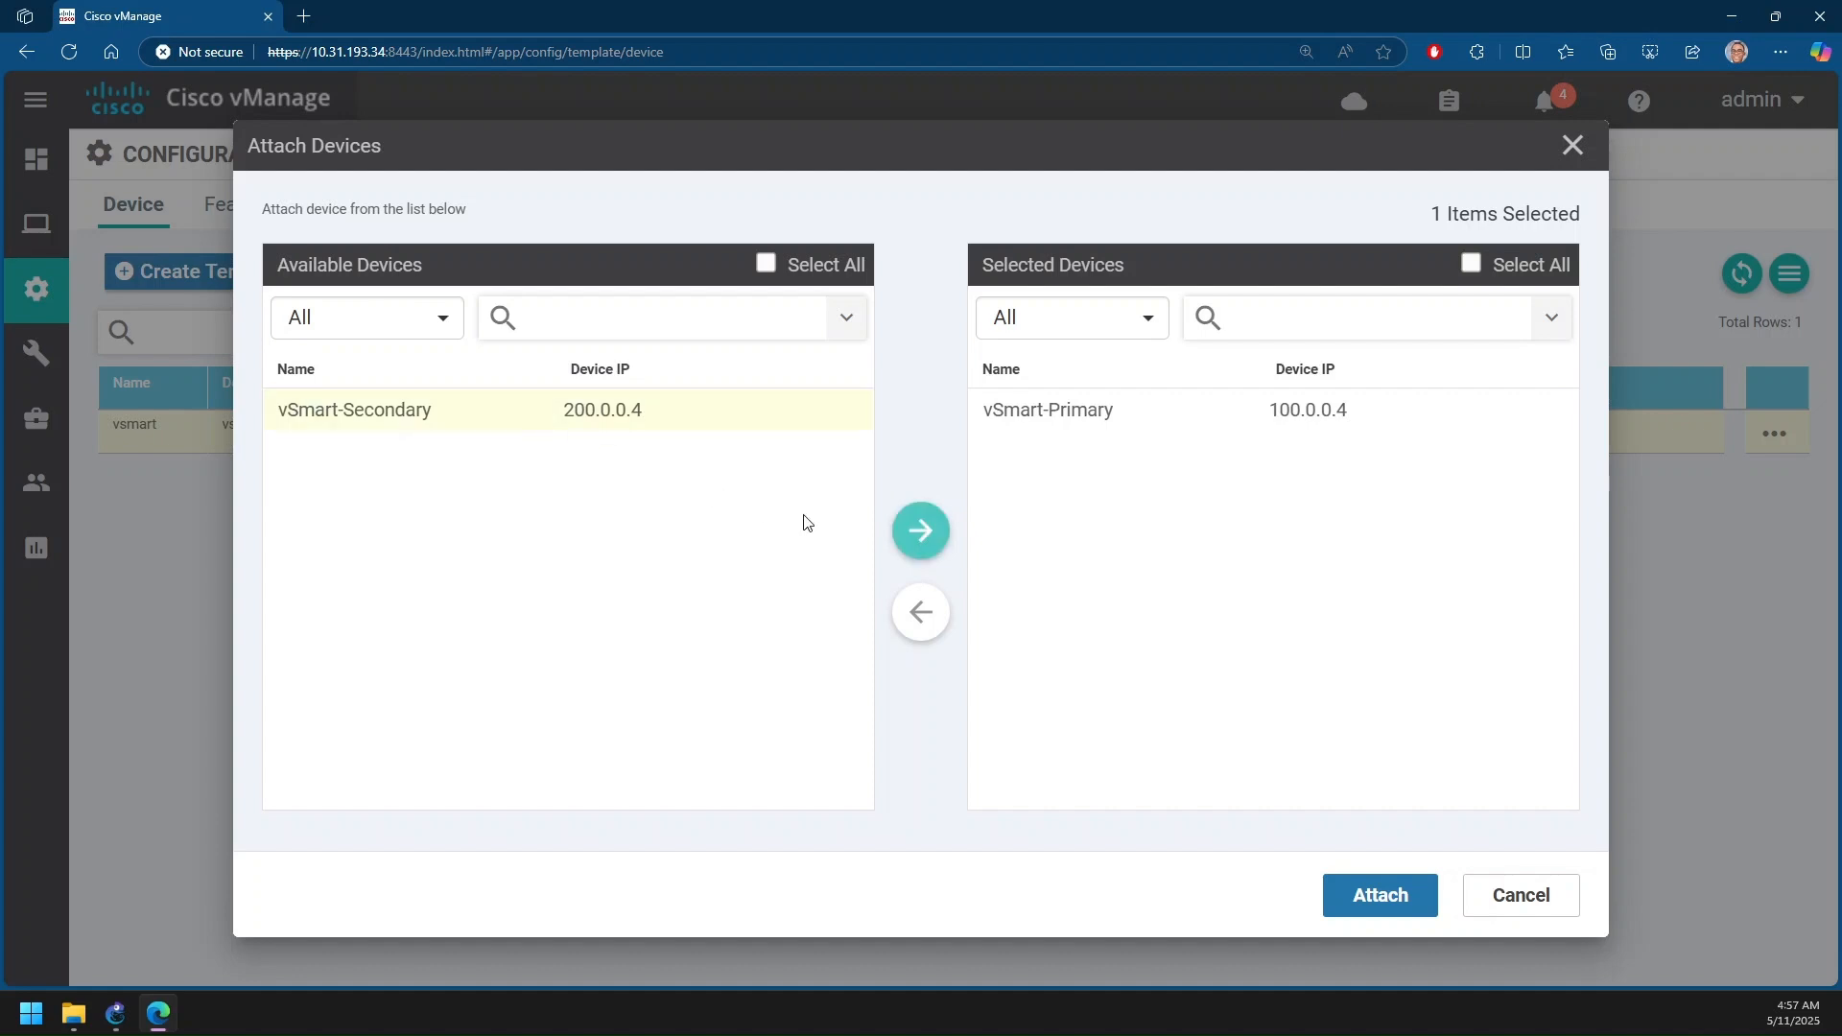
{"action": "left_click", "coordinate": [921, 531]}
{"action": "left_click", "coordinate": [1366, 896]}
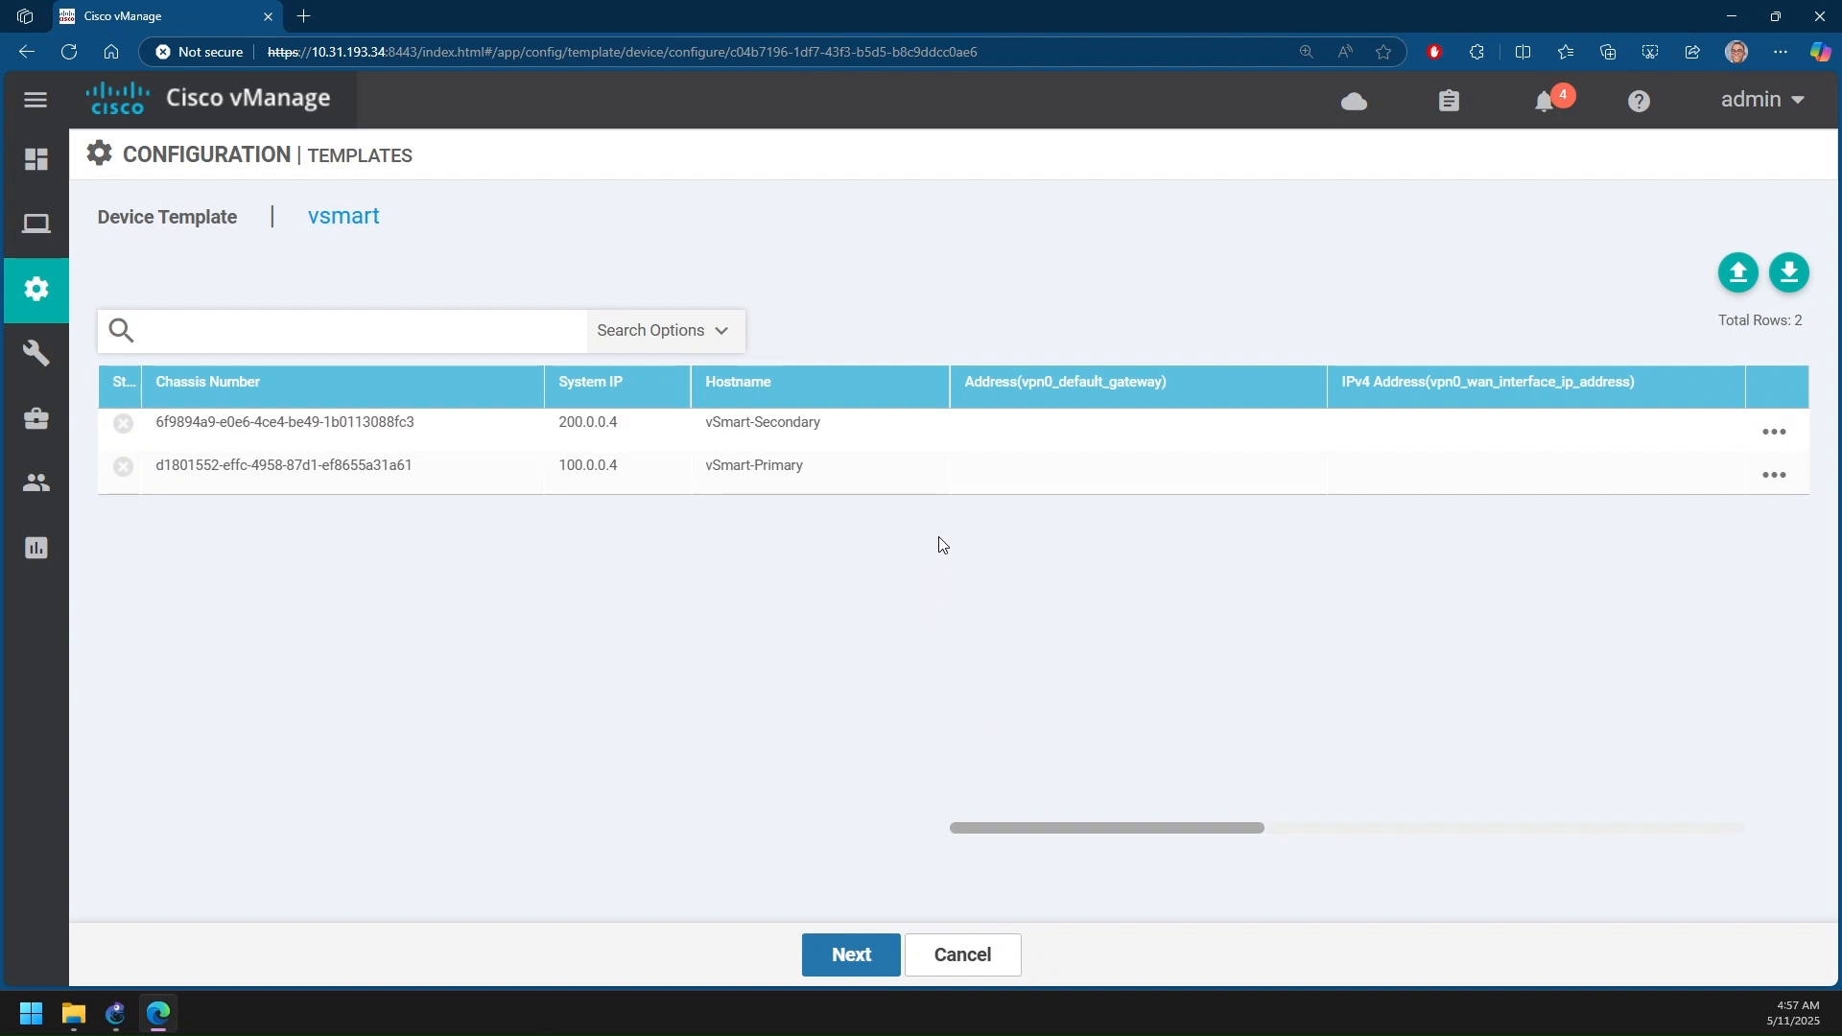
Open the device template variables of vSmart-Secondary and set its VPN 0 default gateway address to 20.0.0.1
{"action": "key", "text": "ctrl+minus"}
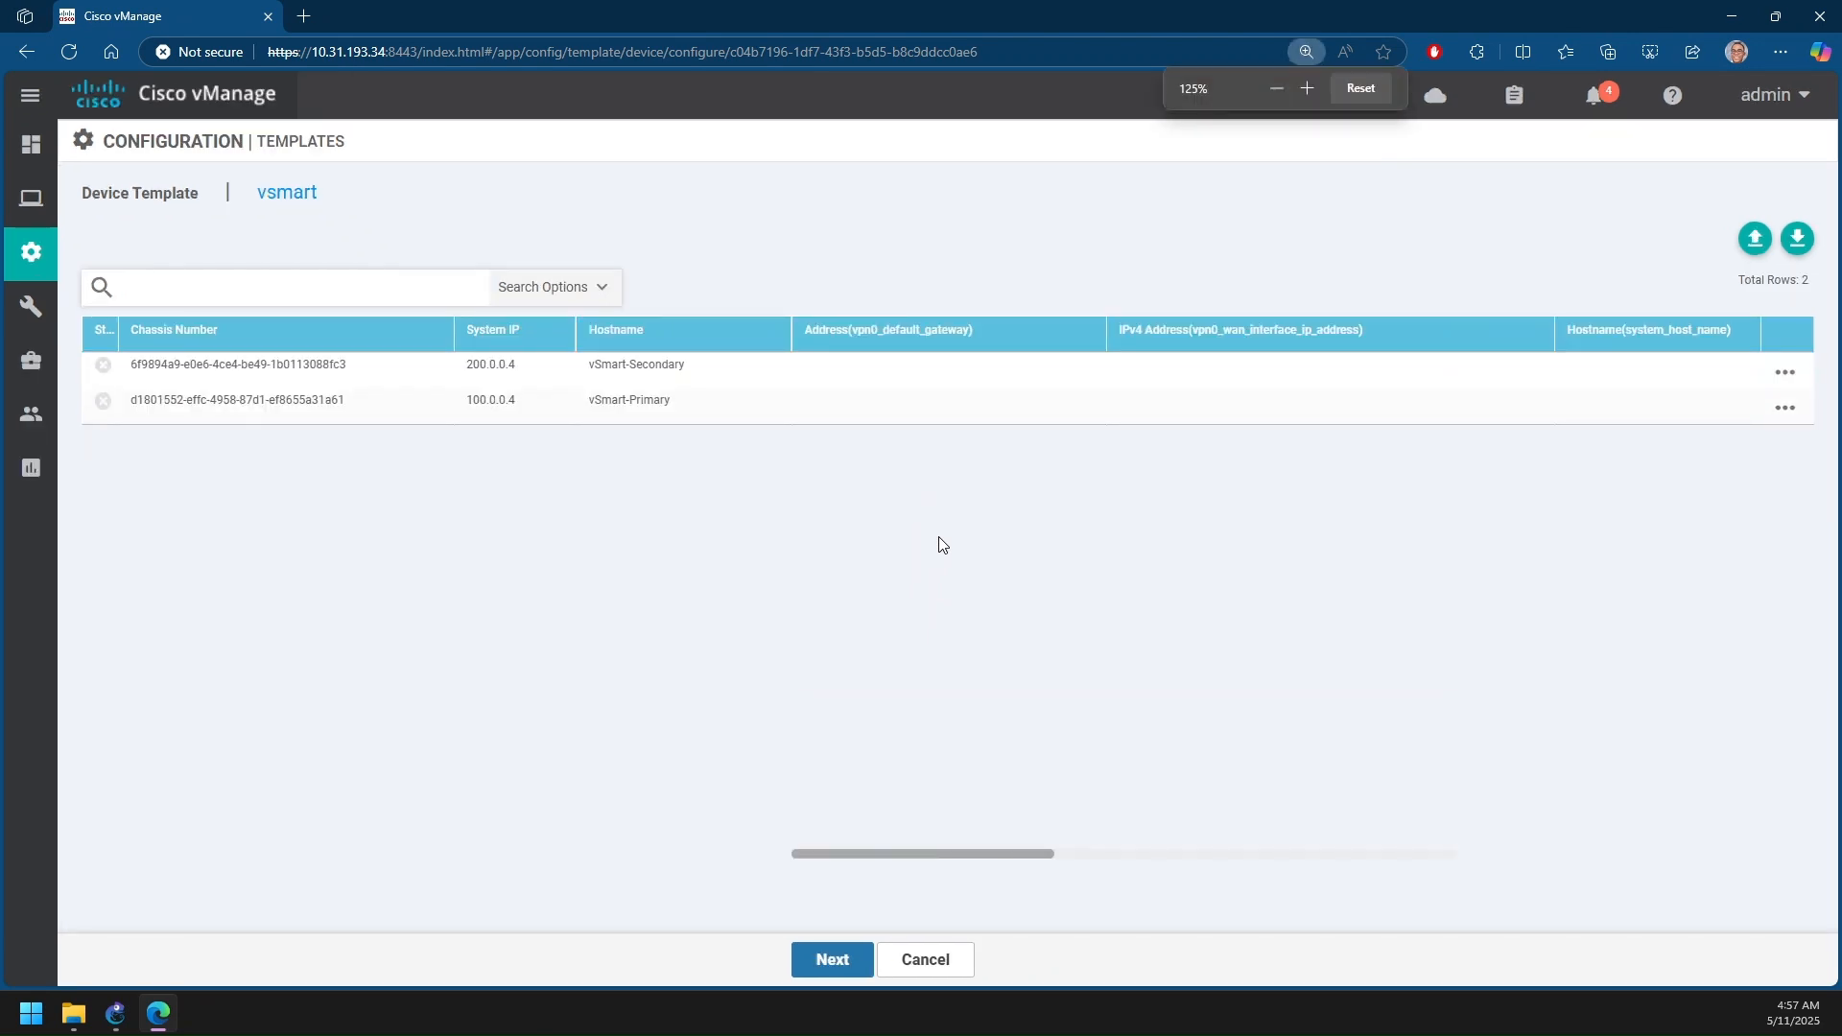
{"action": "left_click", "coordinate": [1780, 374]}
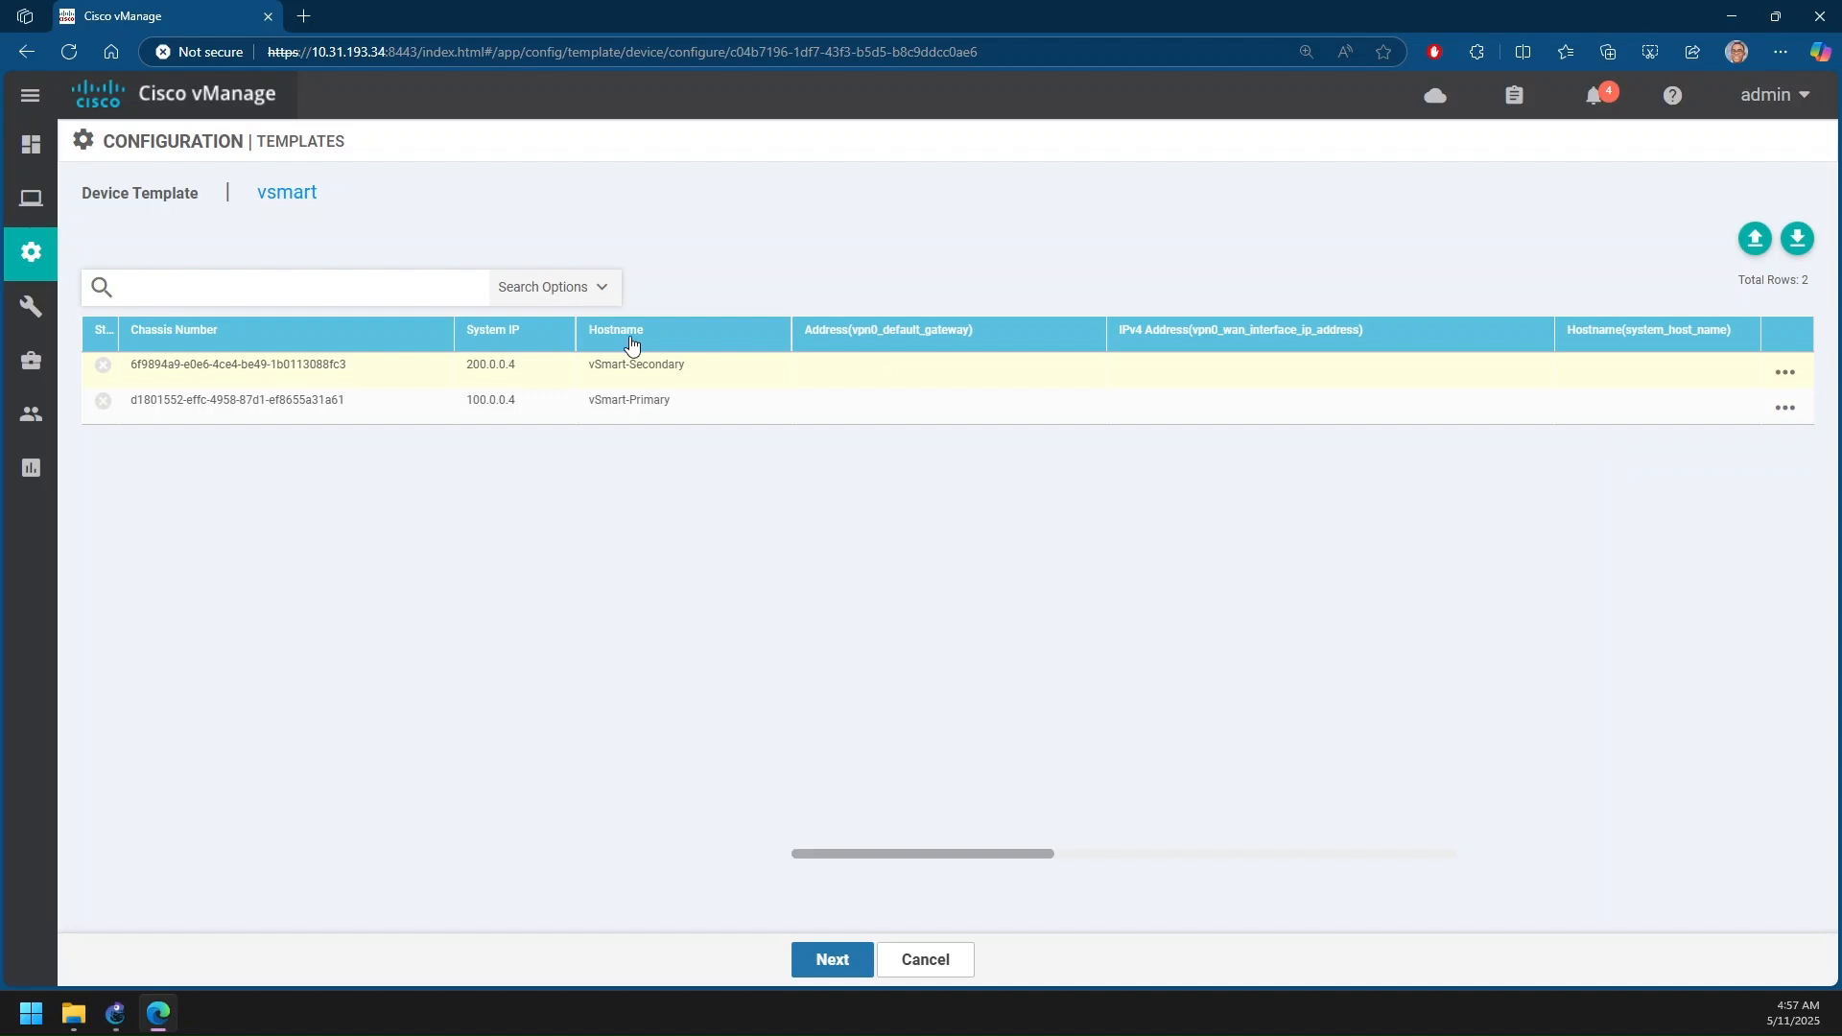
{"action": "left_click", "coordinate": [1783, 378]}
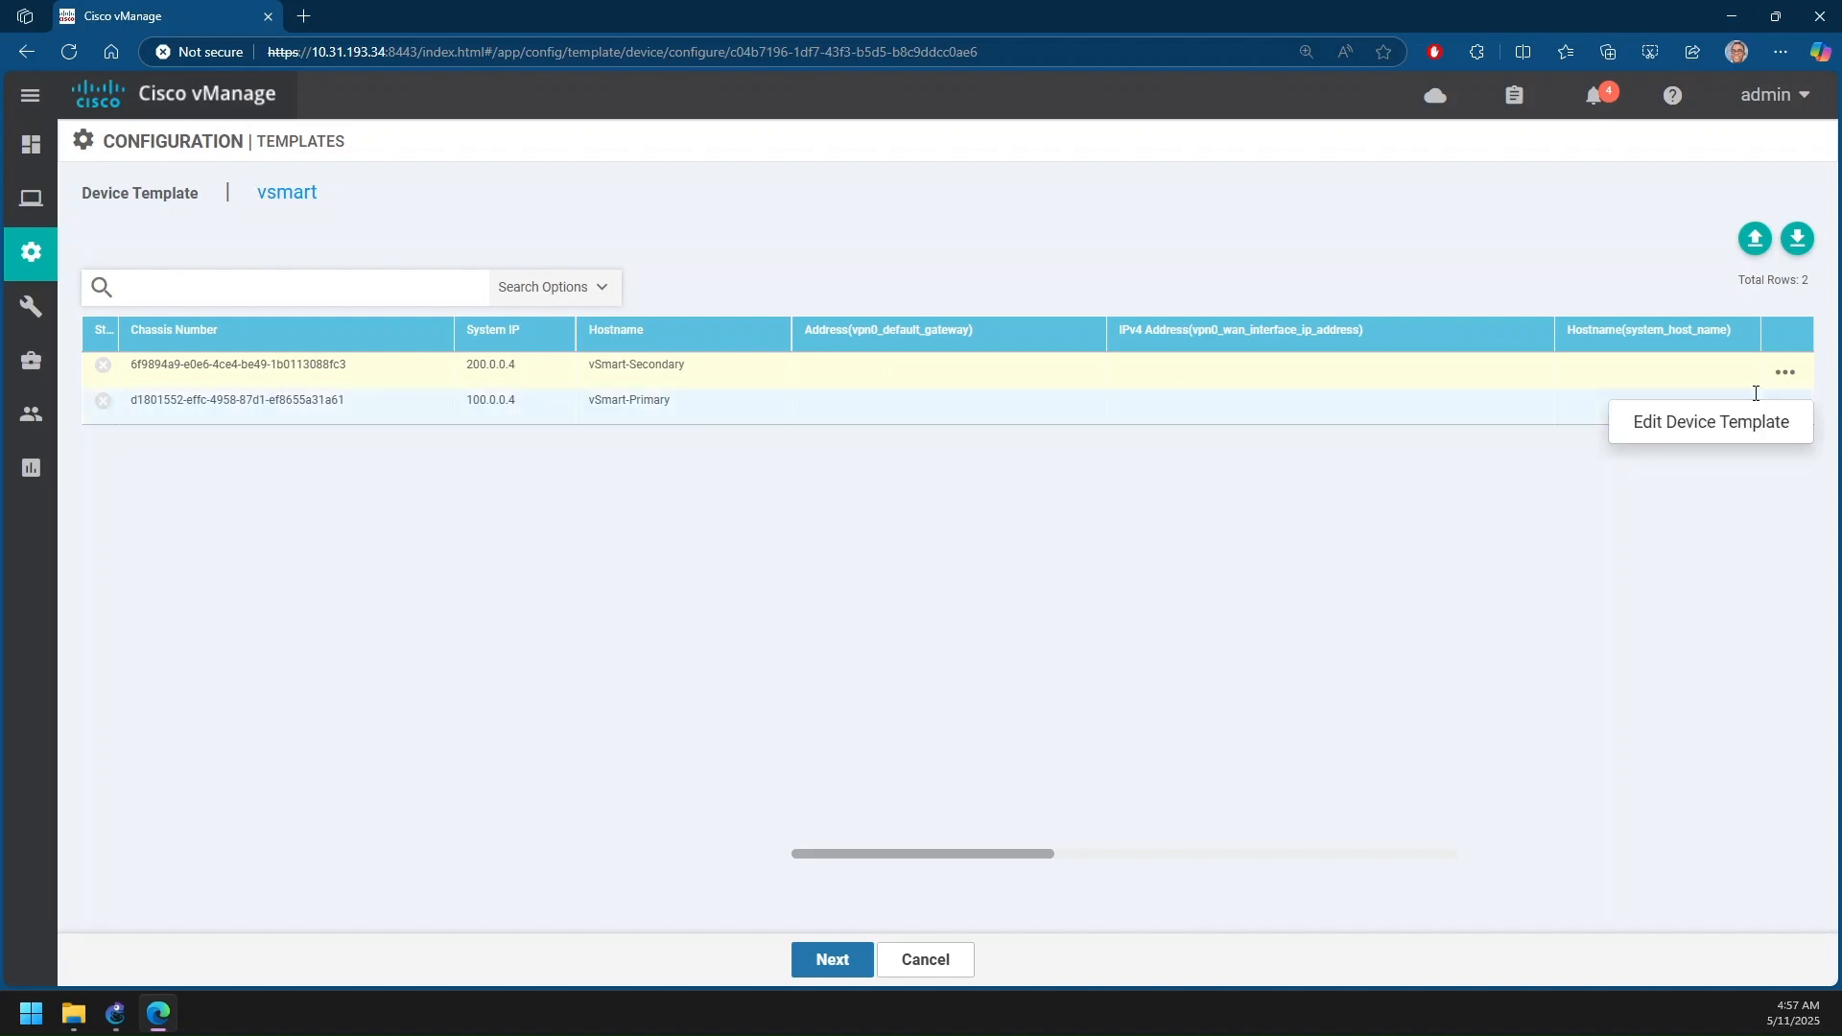
{"action": "left_click", "coordinate": [1727, 420]}
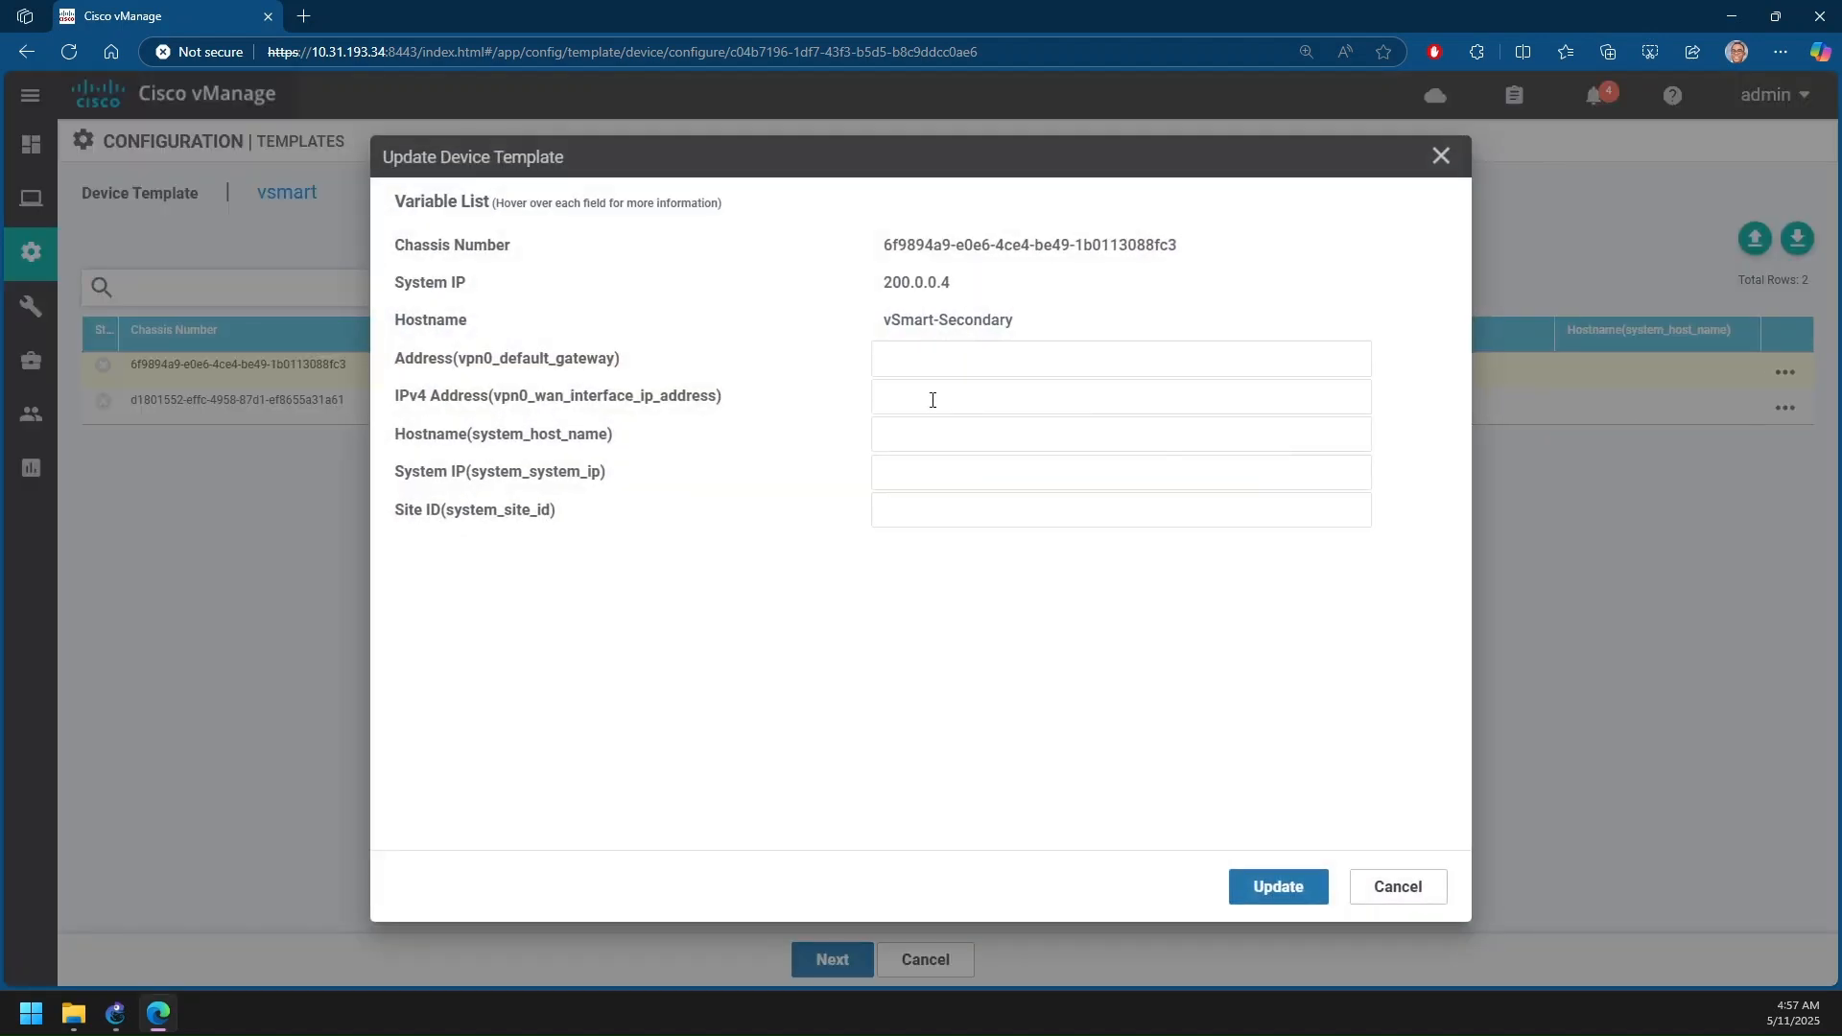
{"action": "left_click", "coordinate": [947, 361]}
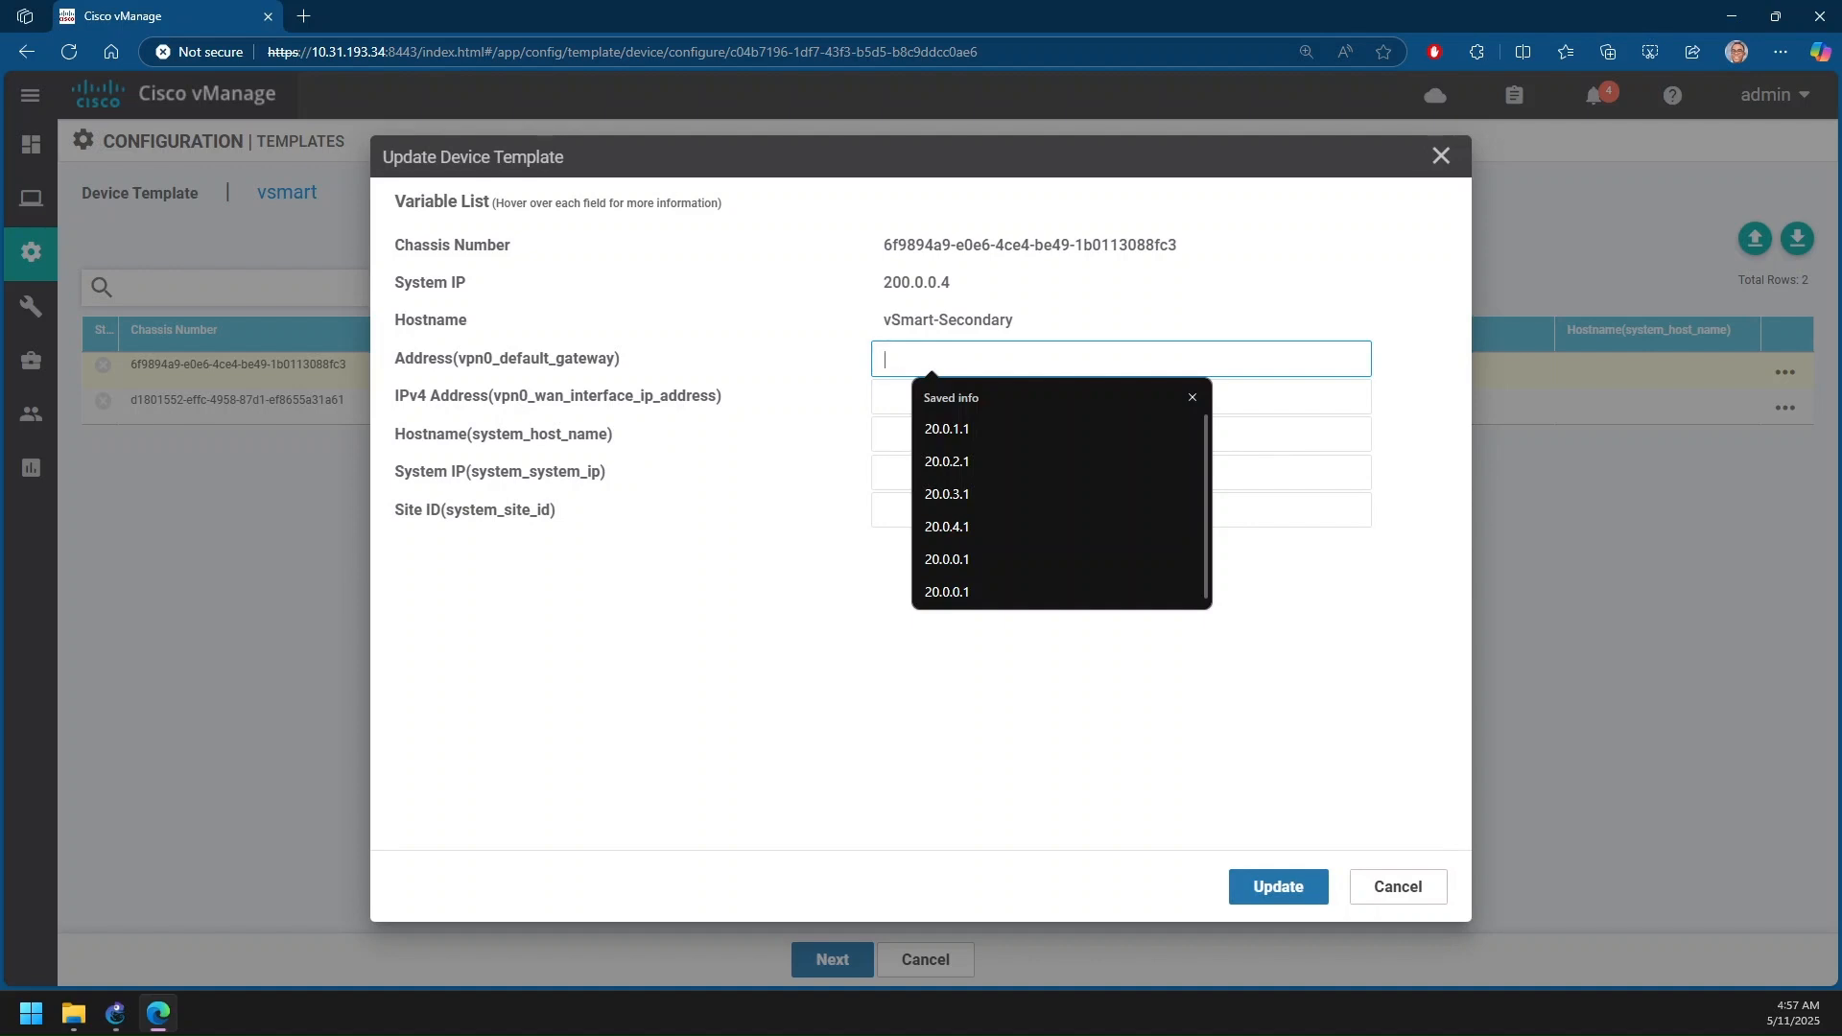
{"action": "key", "text": "alt+Tab"}
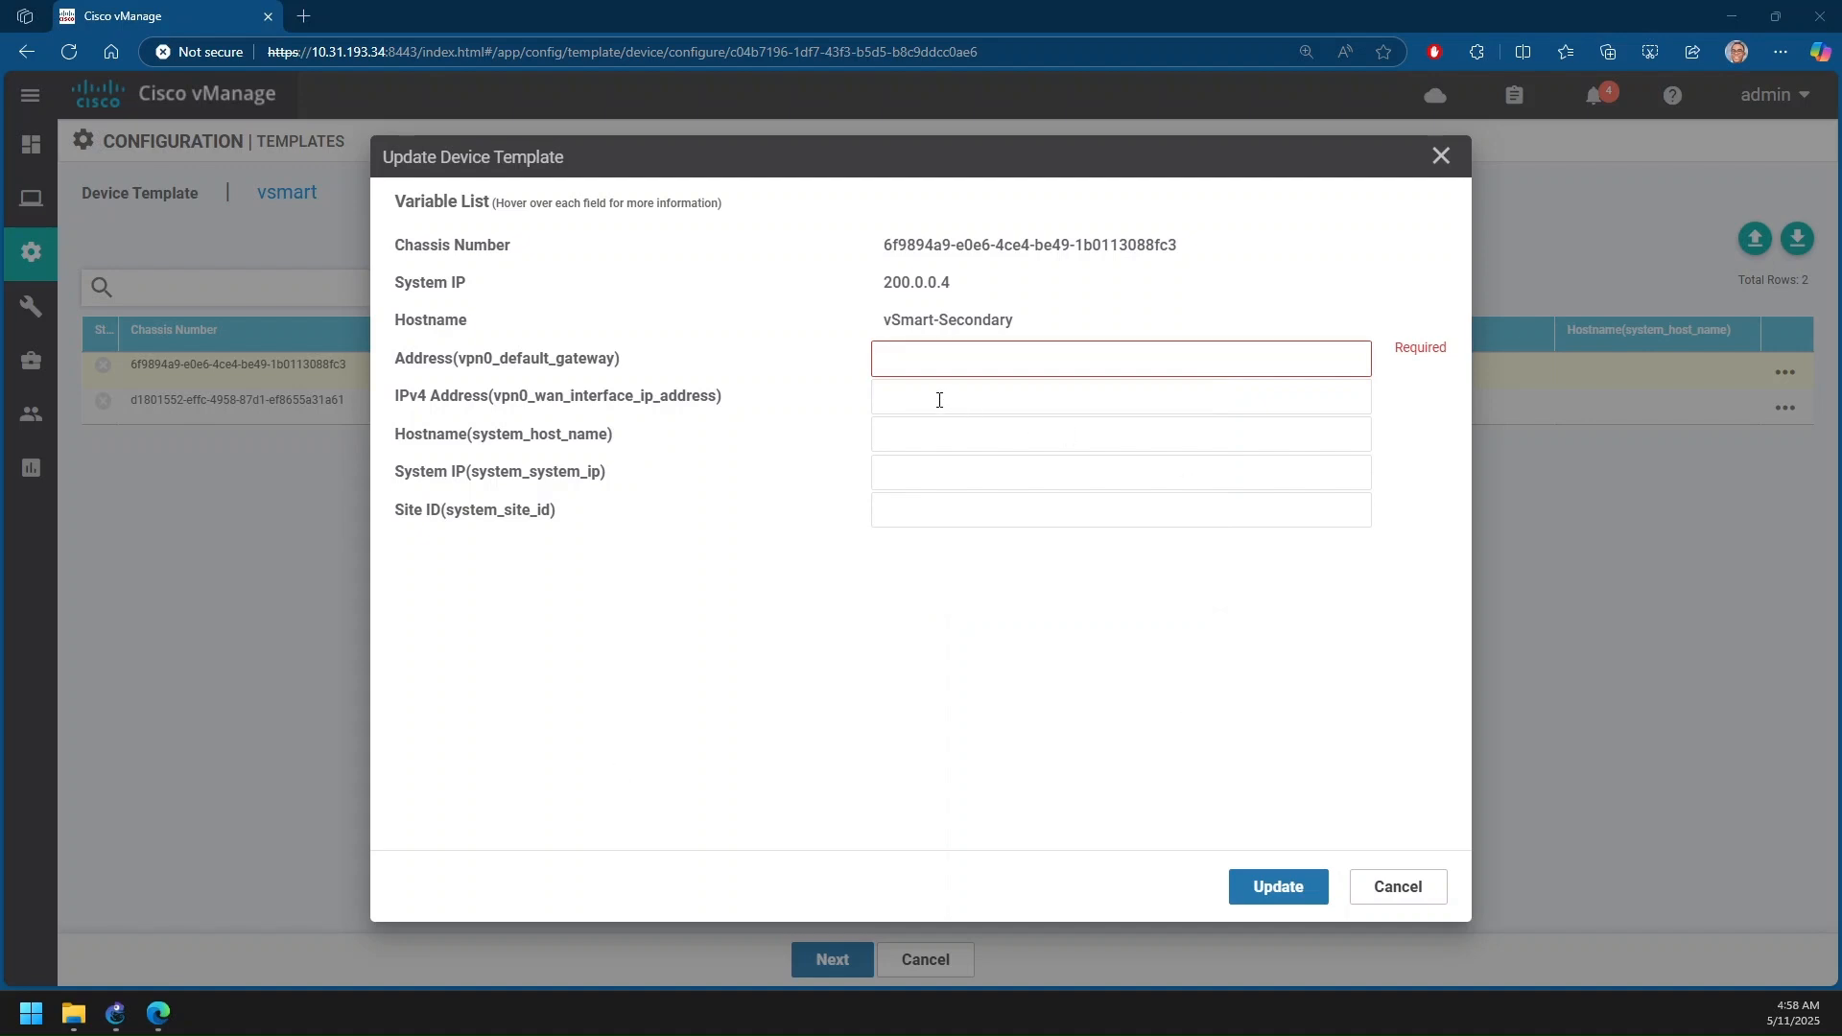
{"action": "left_click", "coordinate": [943, 362]}
{"action": "type", "text": "20.0.0.1"}
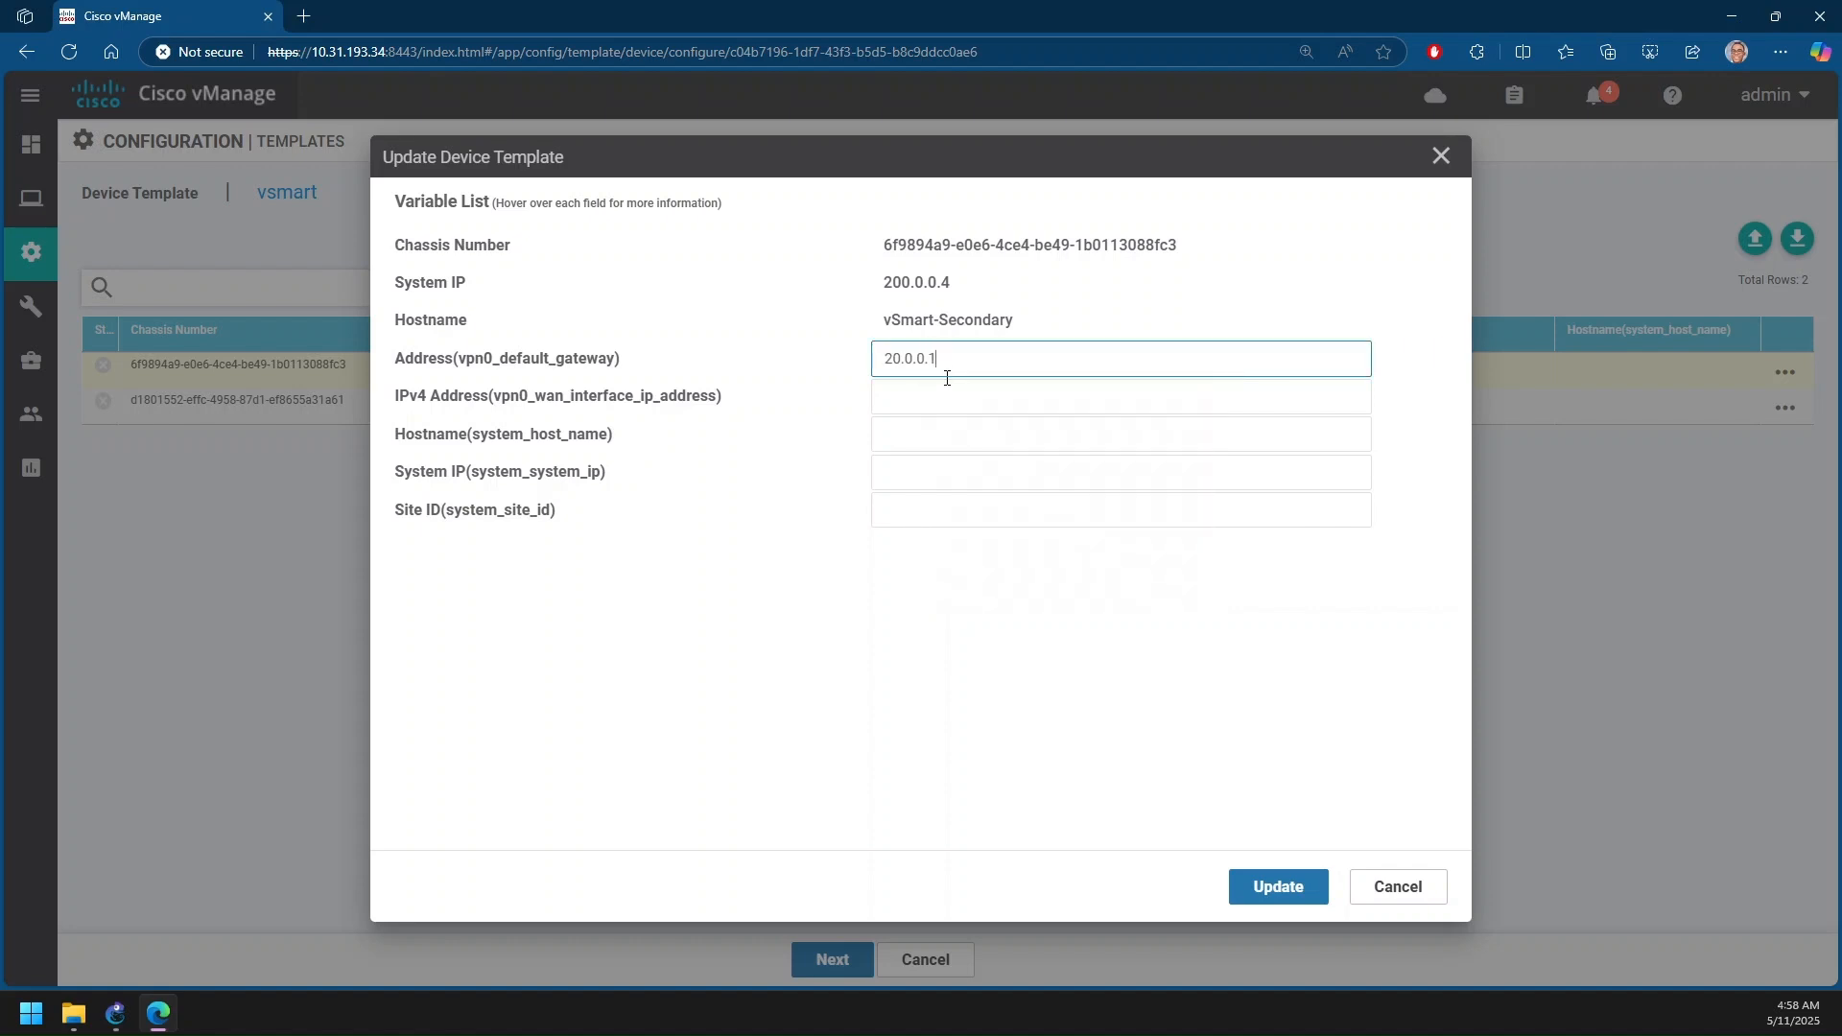
Set vSmart-Secondary's VPN 0 WAN interface IPv4 address to 20.0.0.4
{"action": "left_click", "coordinate": [945, 393]}
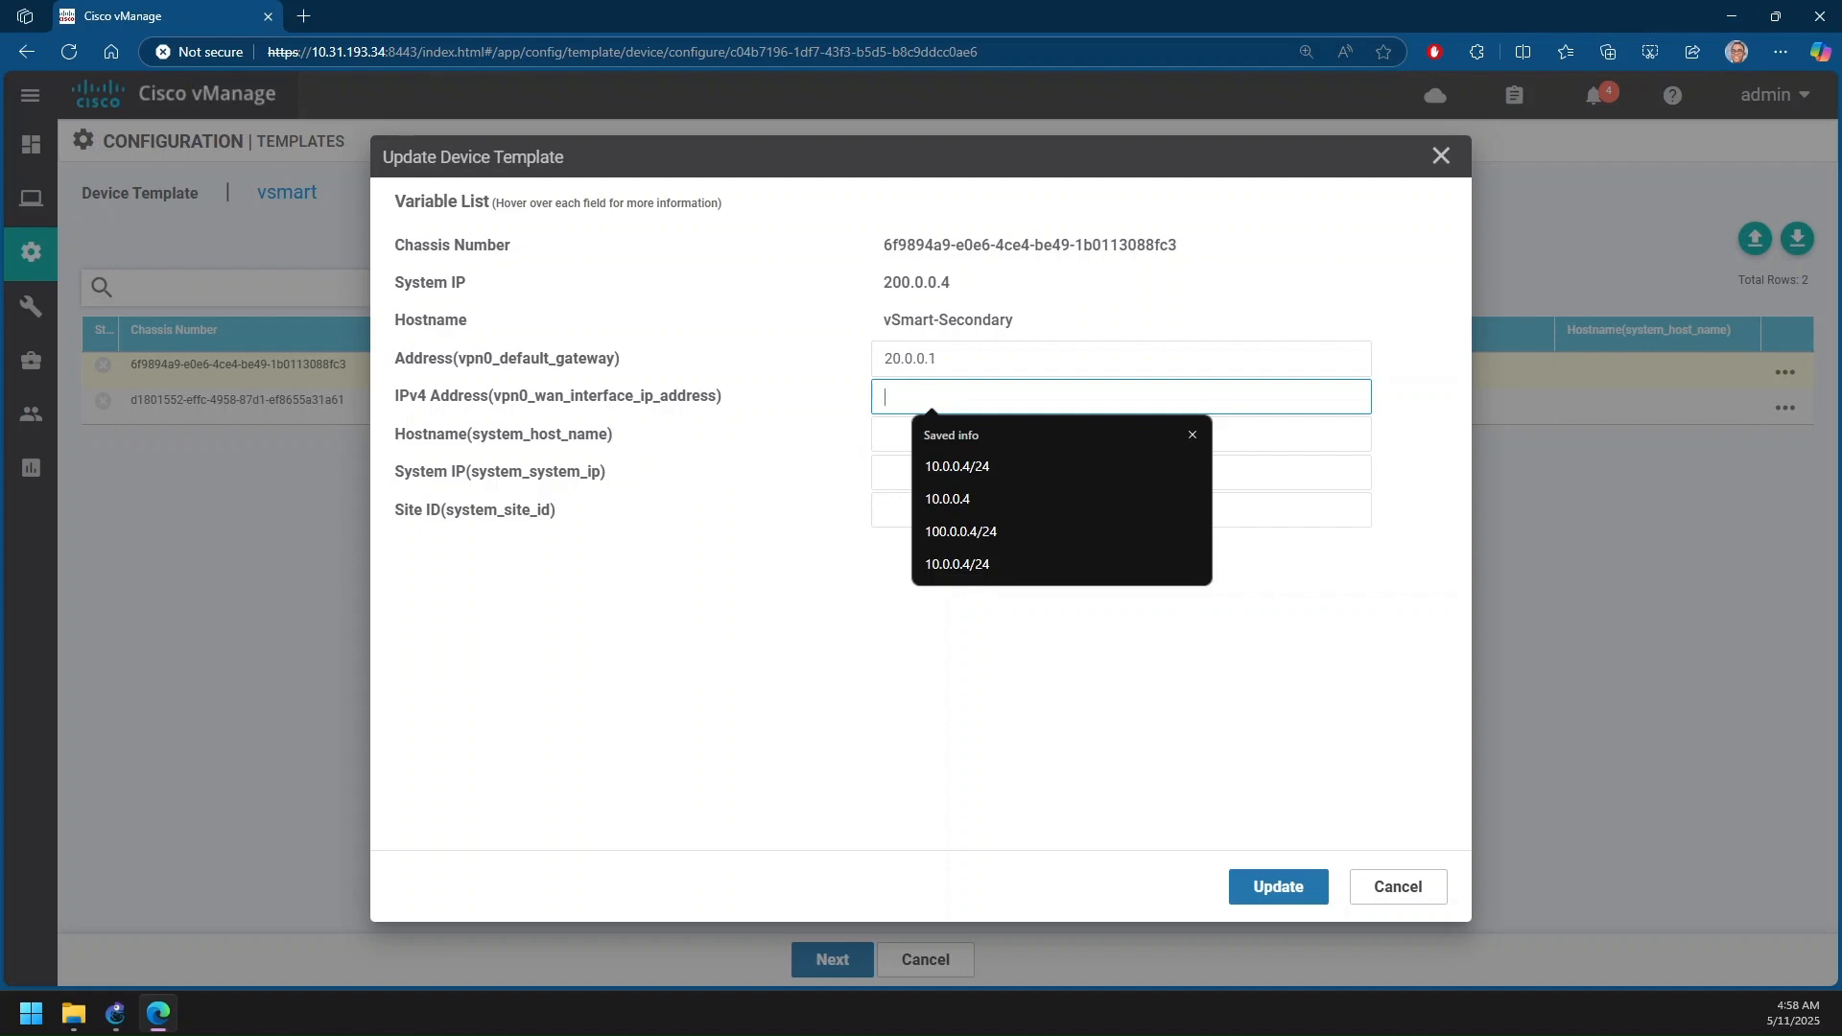
{"action": "key", "text": "alt+Tab"}
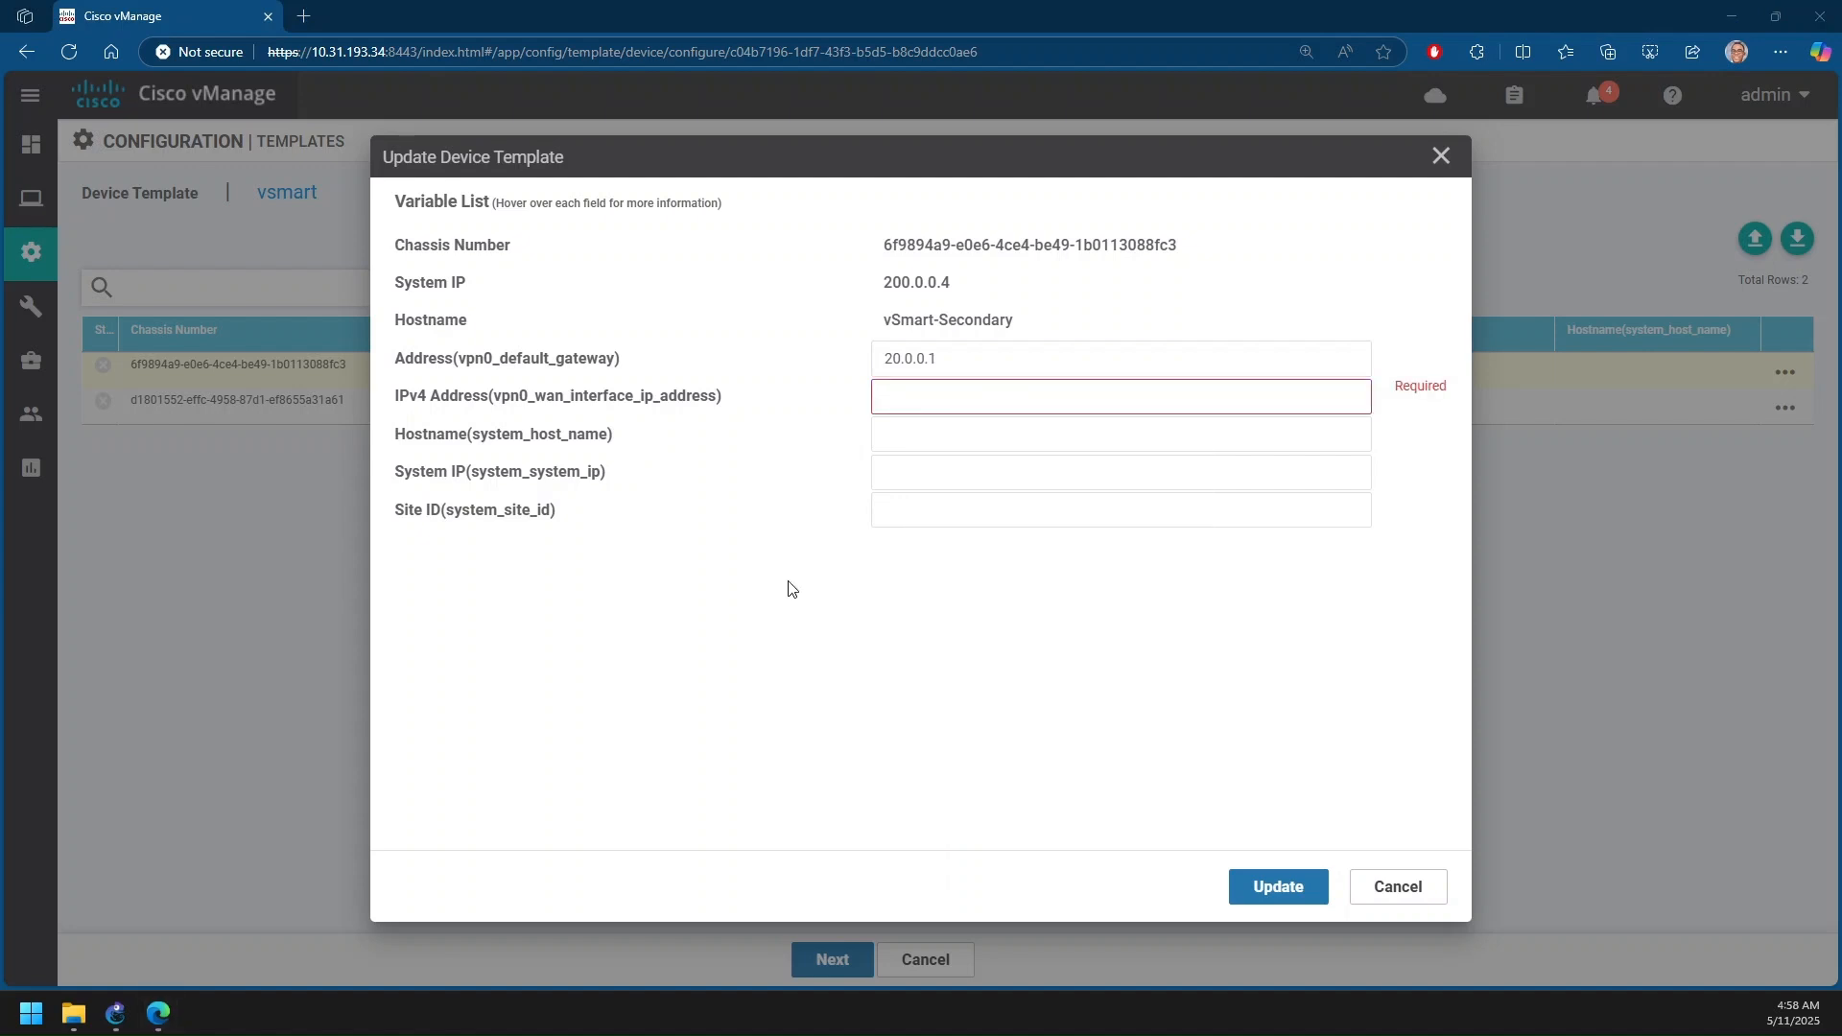
{"action": "left_click", "coordinate": [923, 391]}
{"action": "type", "text": "20.0.0.4"}
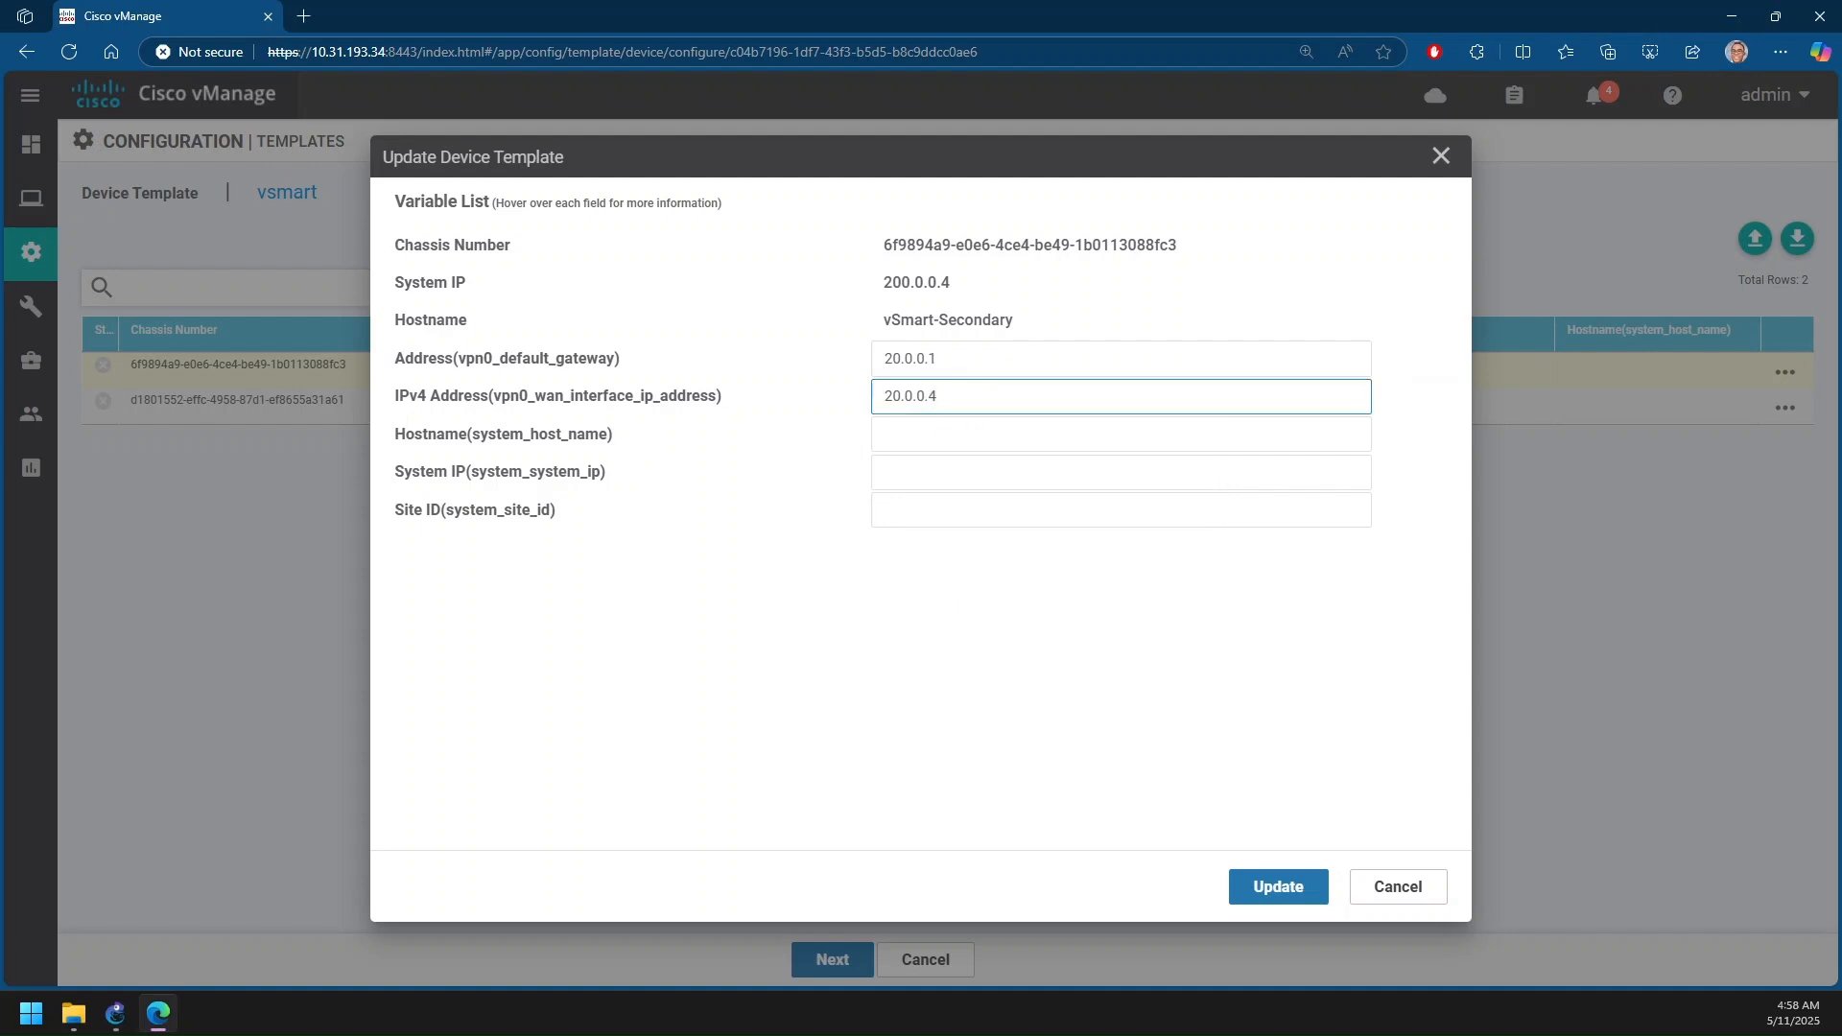
{"action": "key", "text": "alt+Tab"}
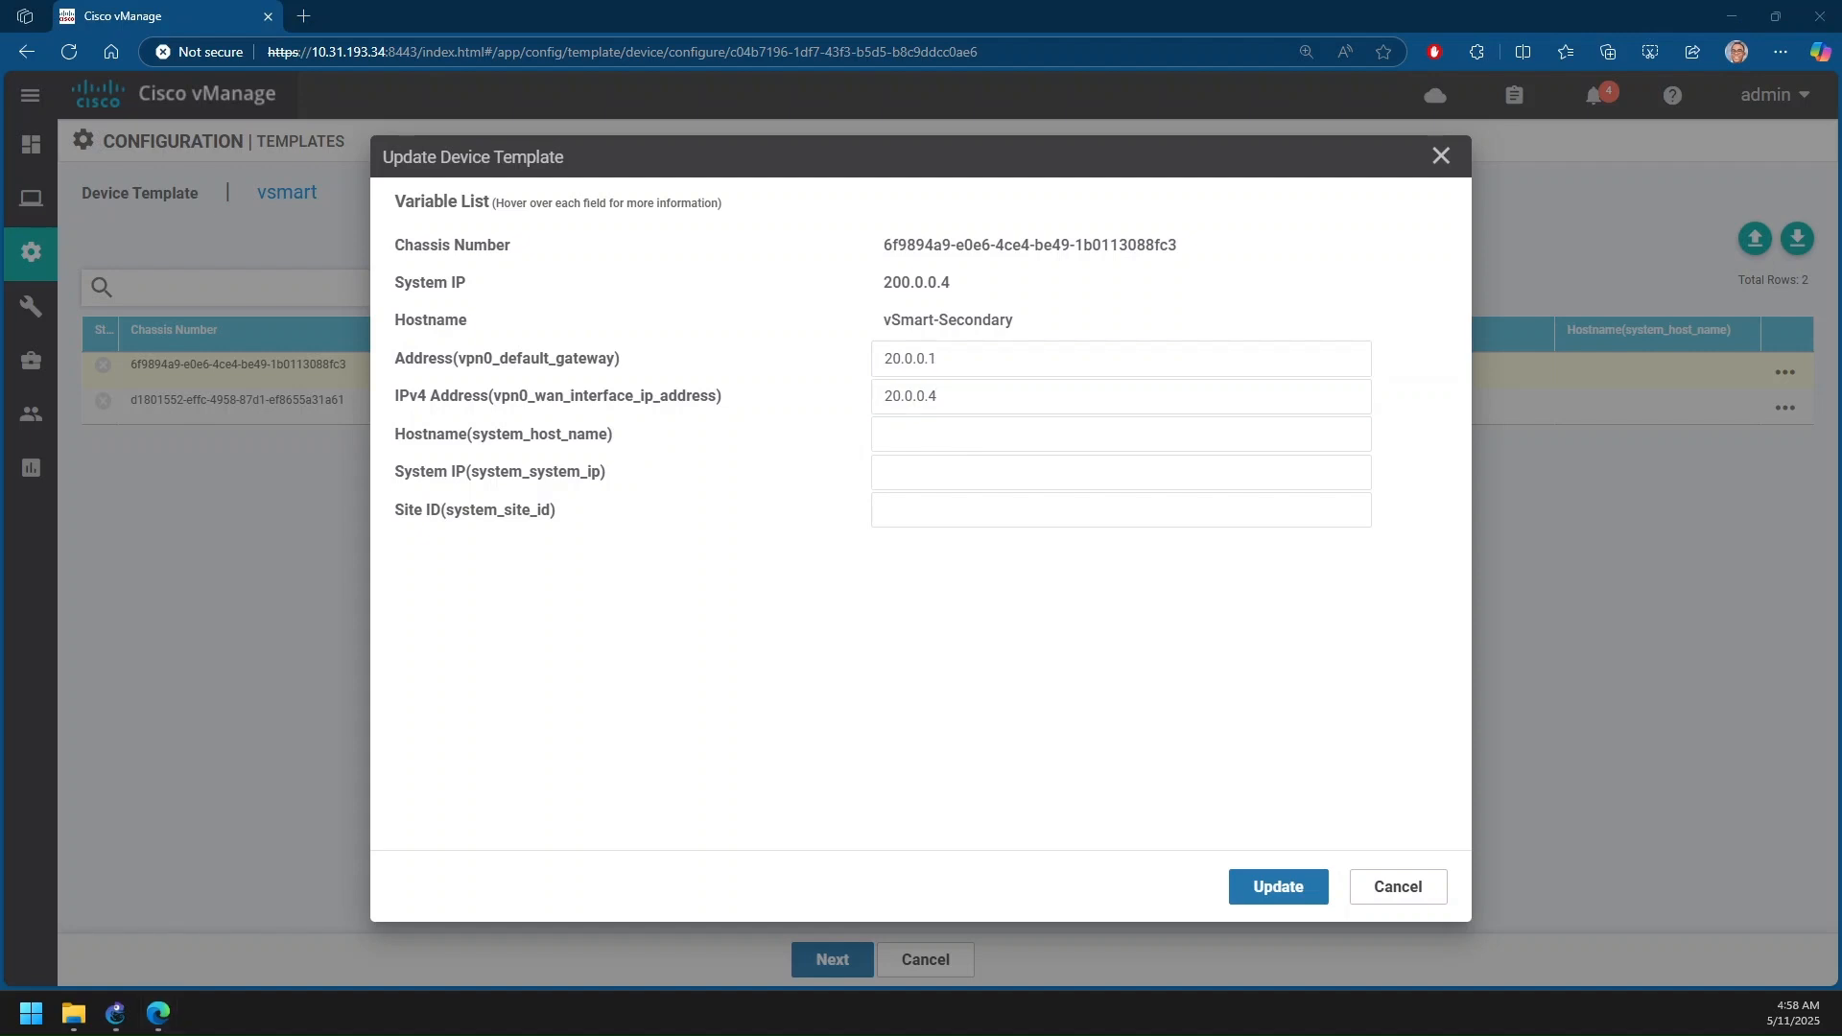
Enter vSmart-Secondary as the system host name and 200.0.0.4 as the system IP
{"action": "left_click", "coordinate": [959, 445]}
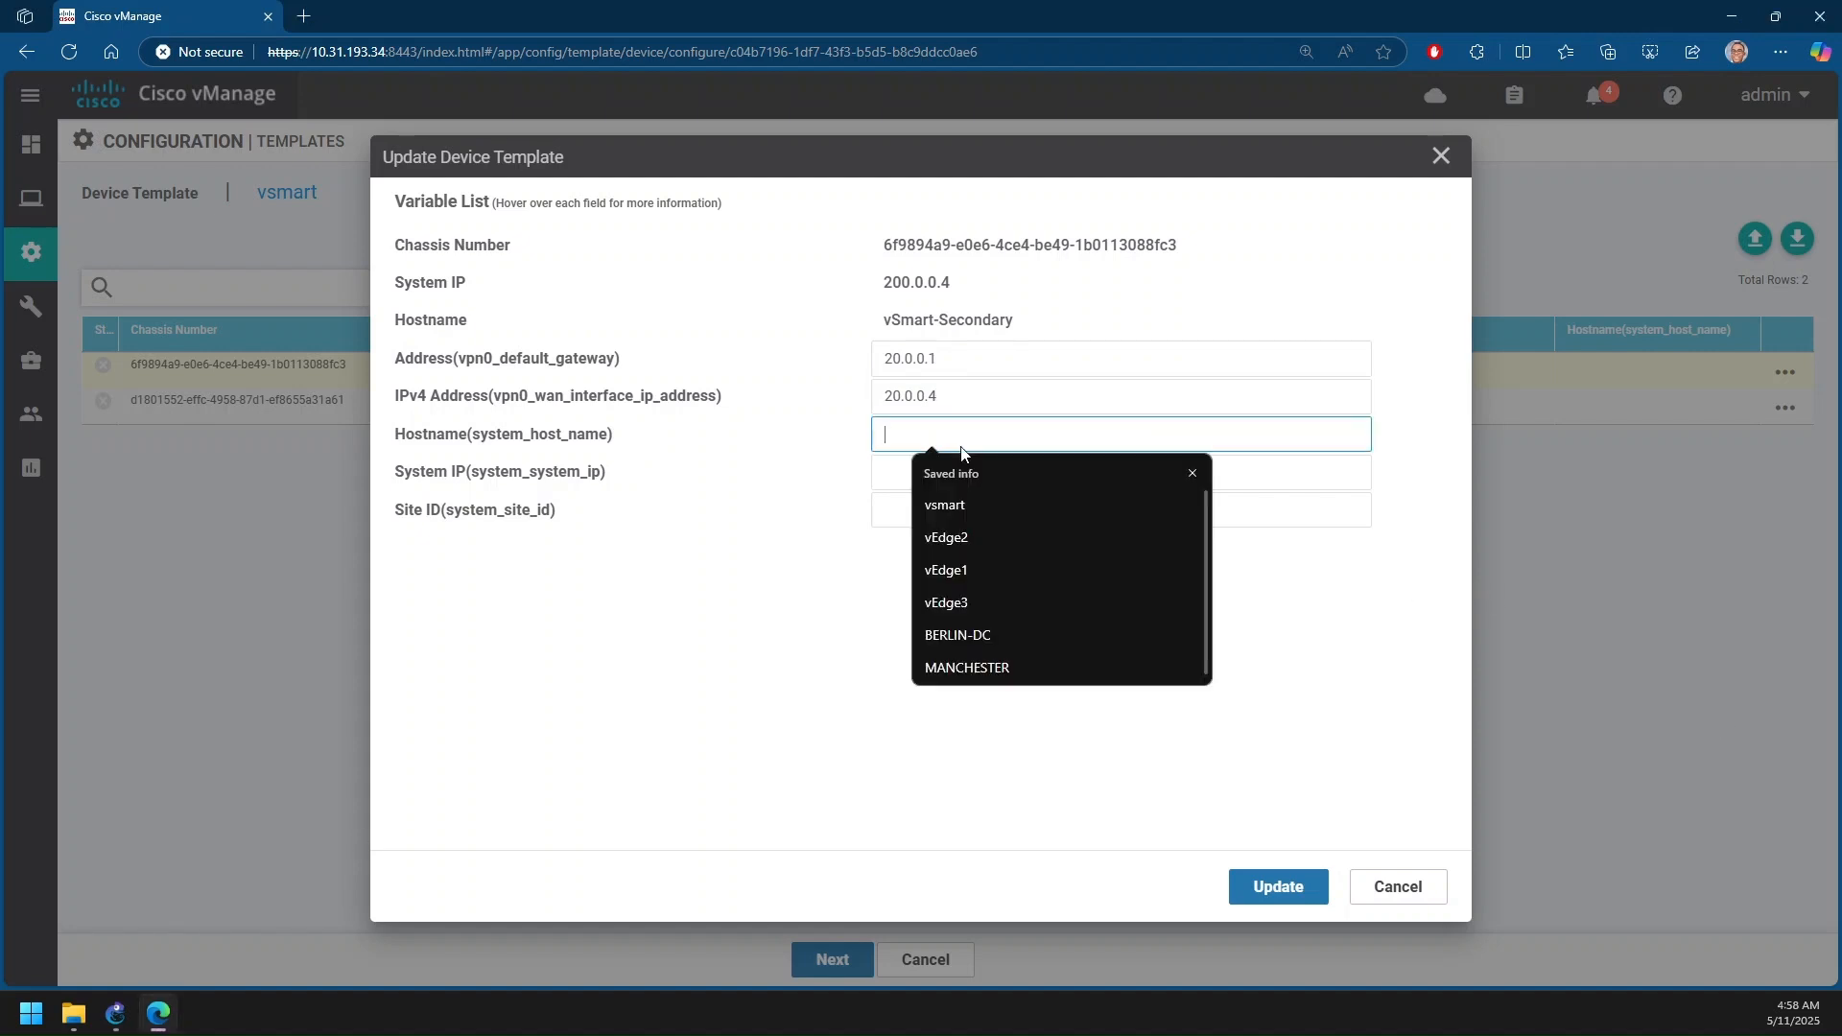
{"action": "type", "text": "vSmart-Secondary"}
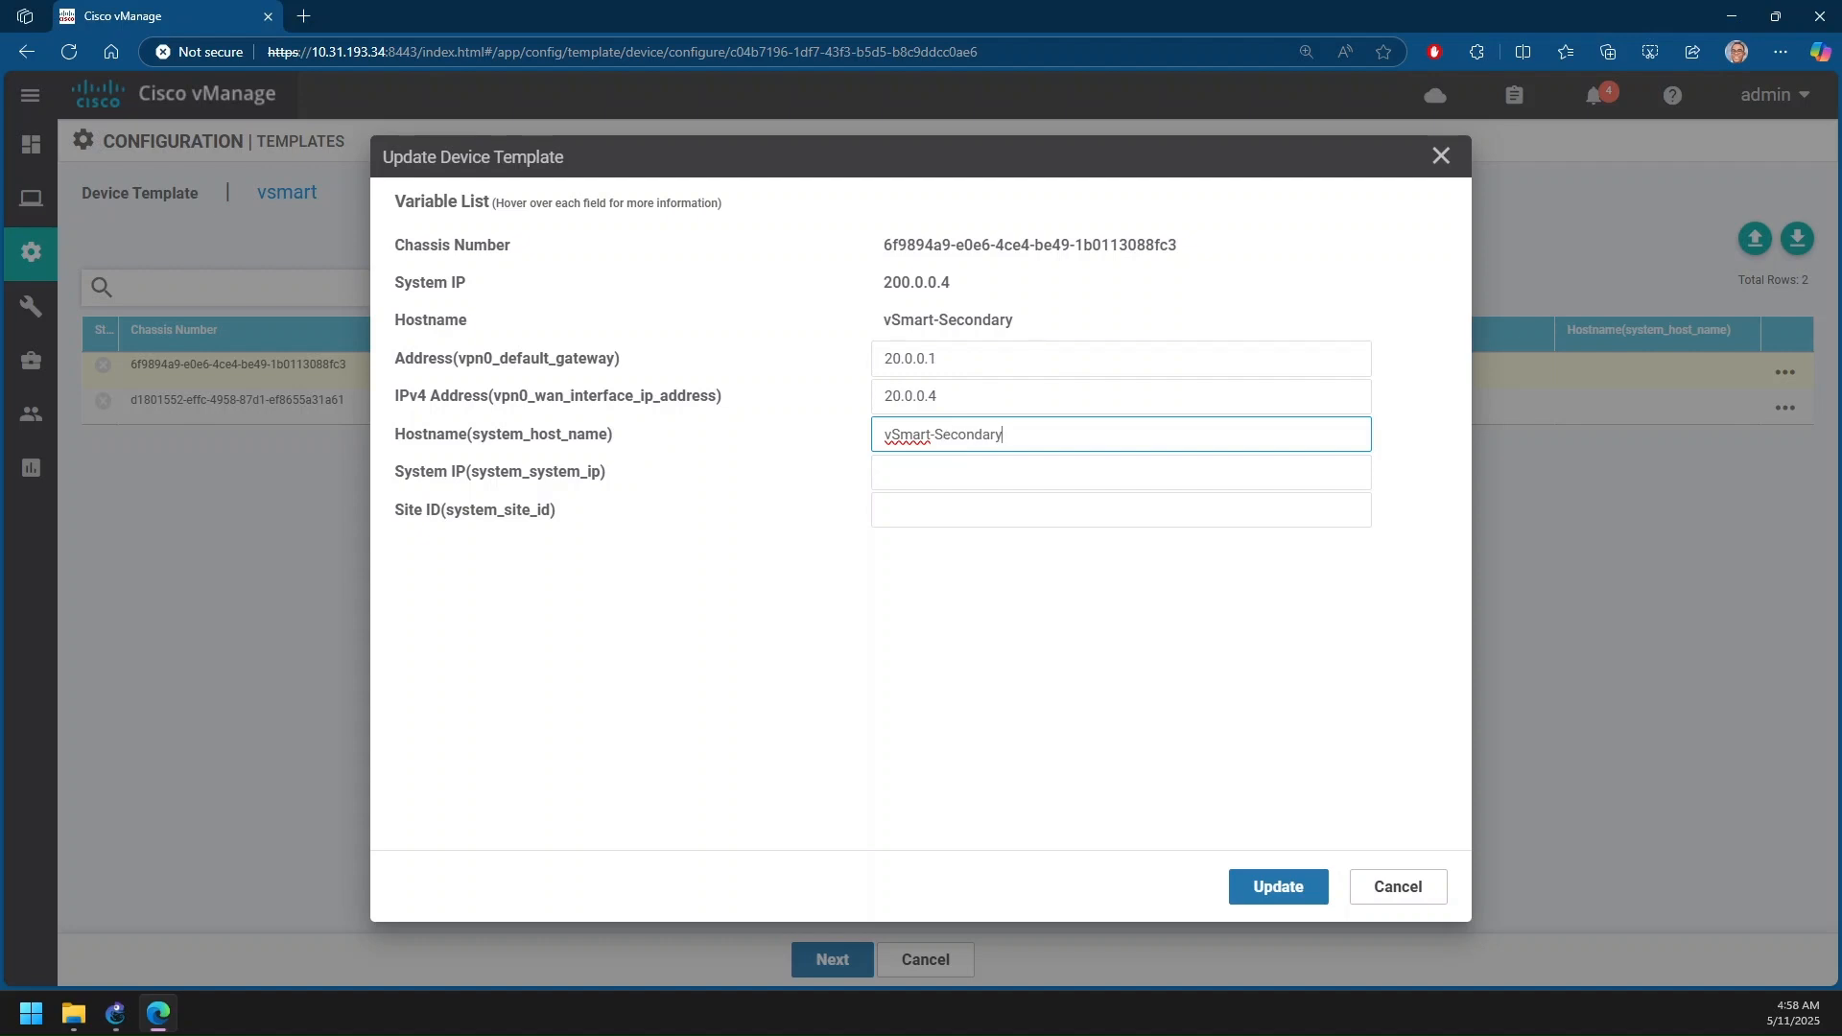
{"action": "key", "text": "alt+Tab"}
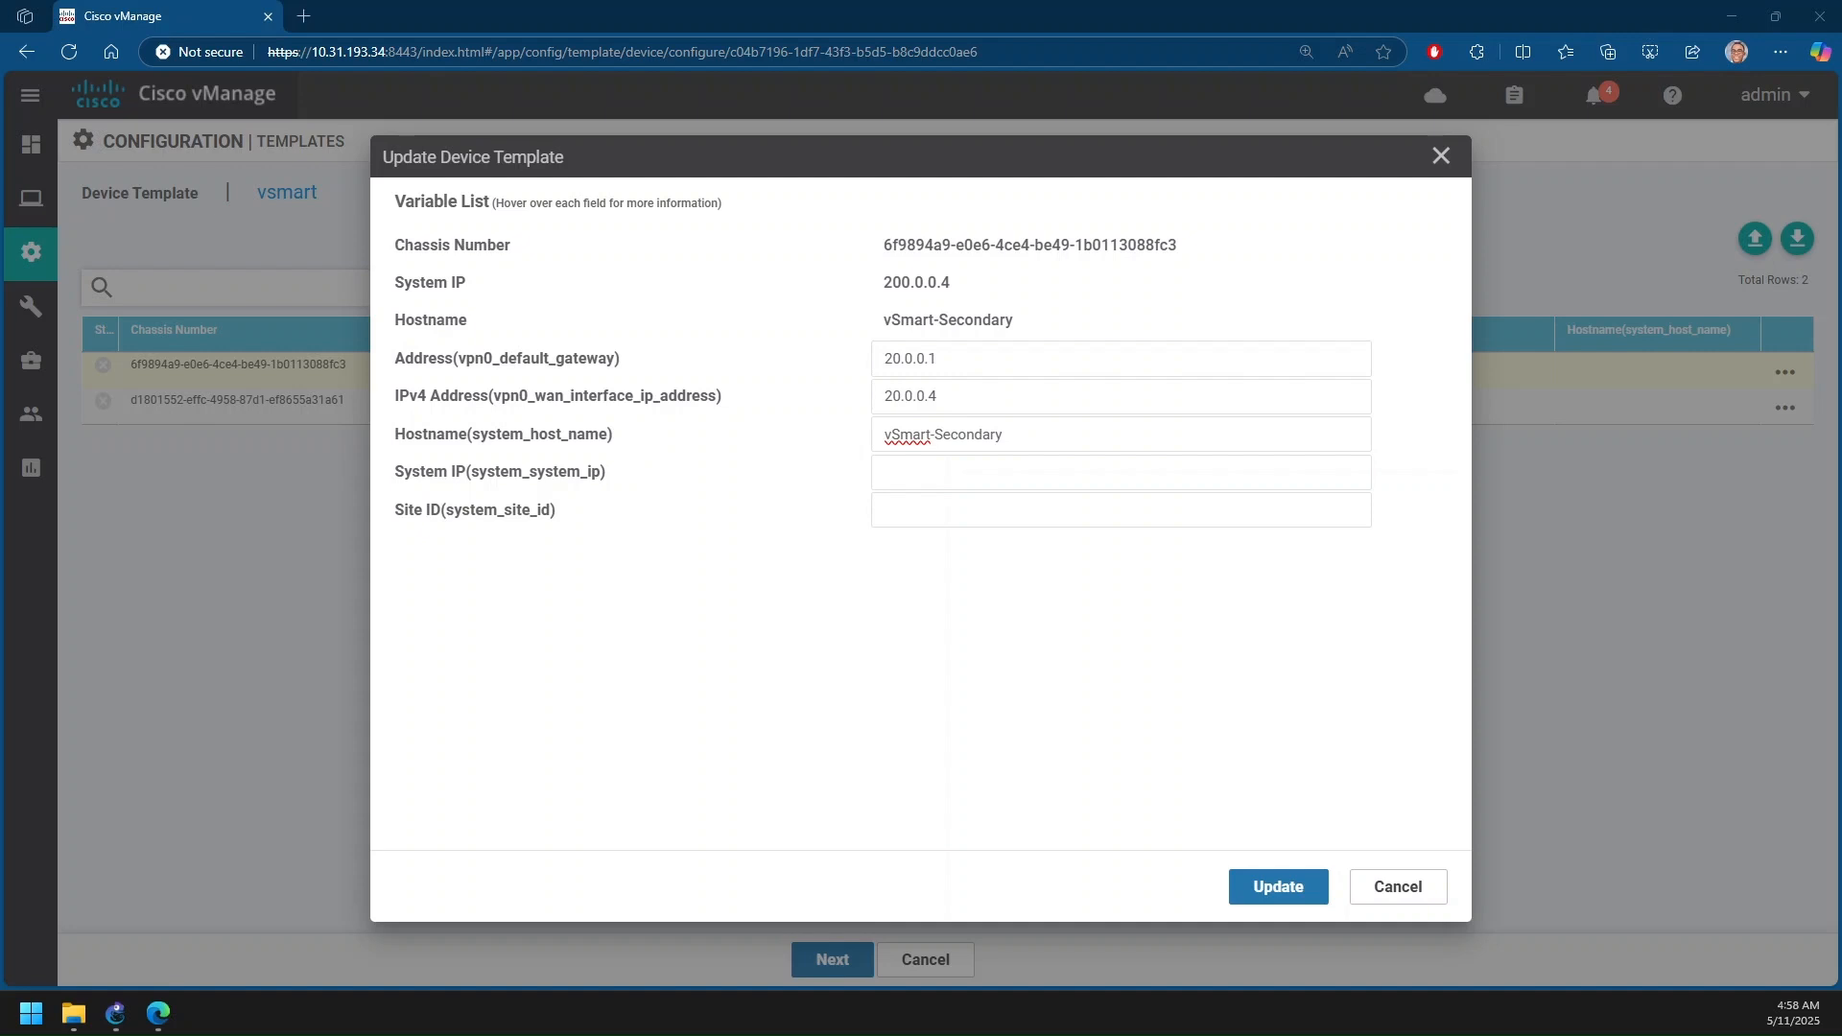
{"action": "key", "text": "alt+Tab"}
{"action": "left_click", "coordinate": [965, 463]}
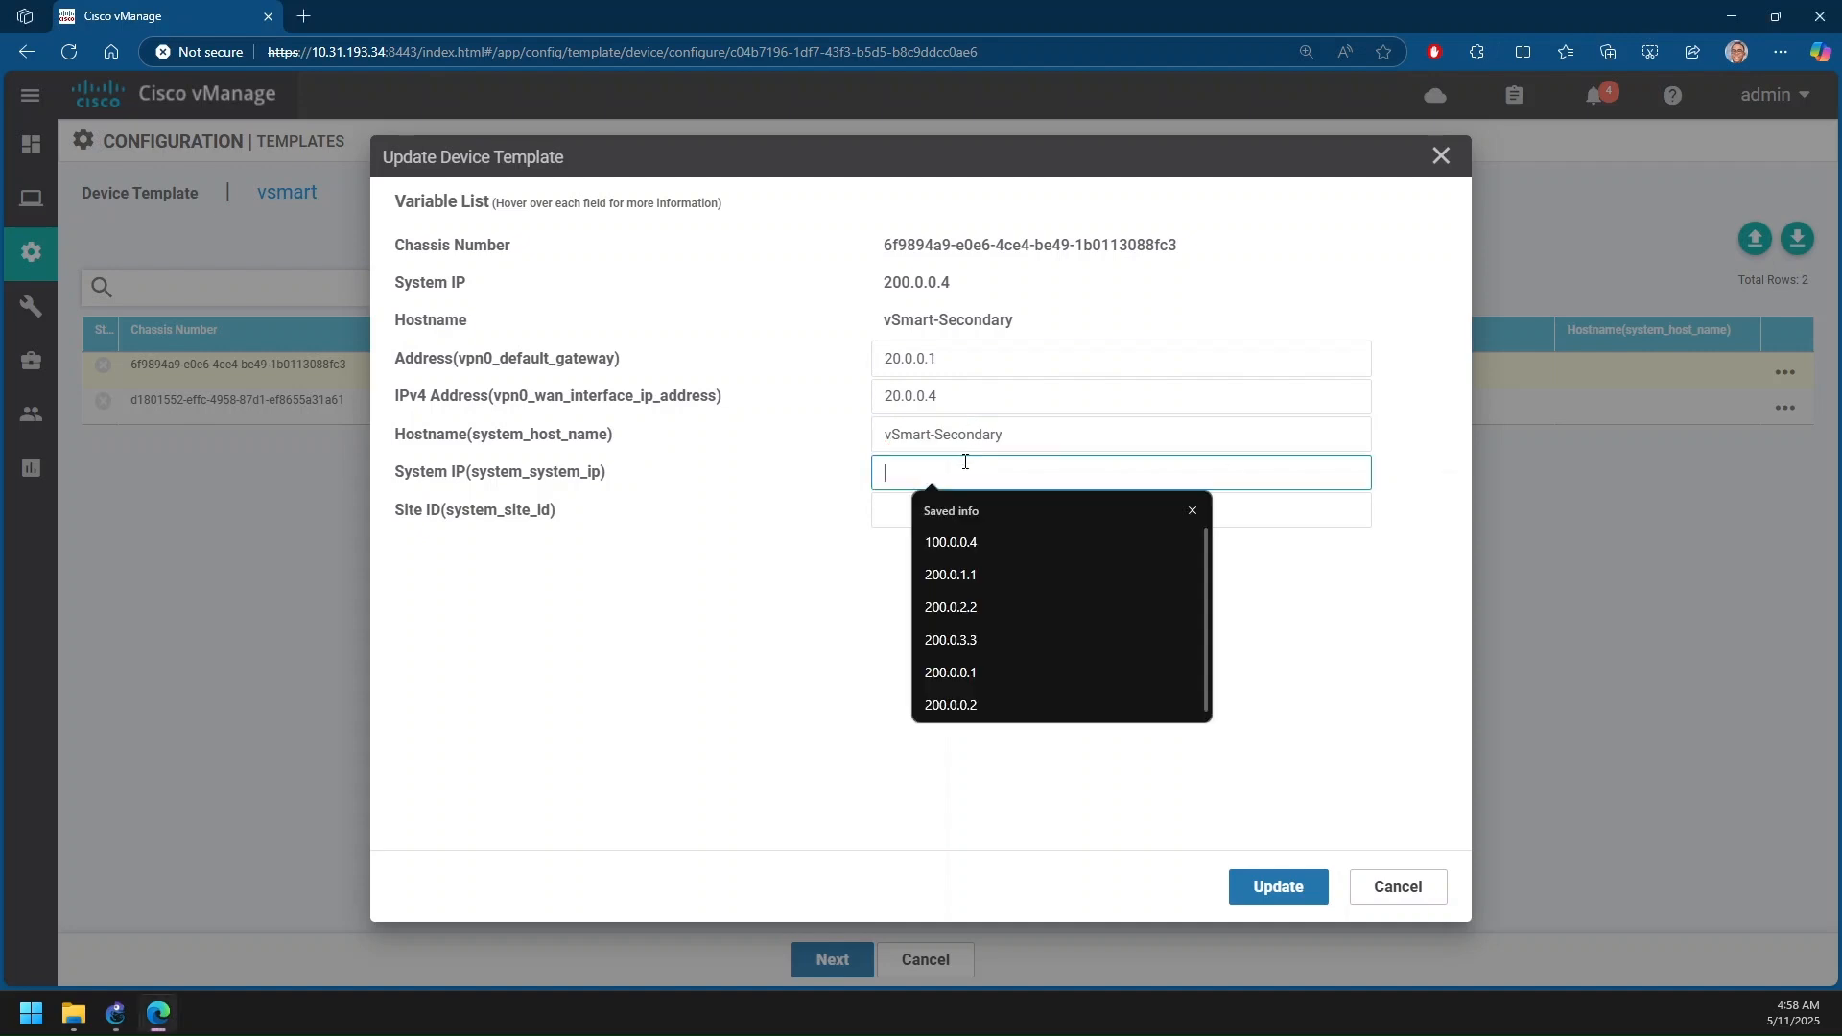
{"action": "type", "text": "200.0.0.4"}
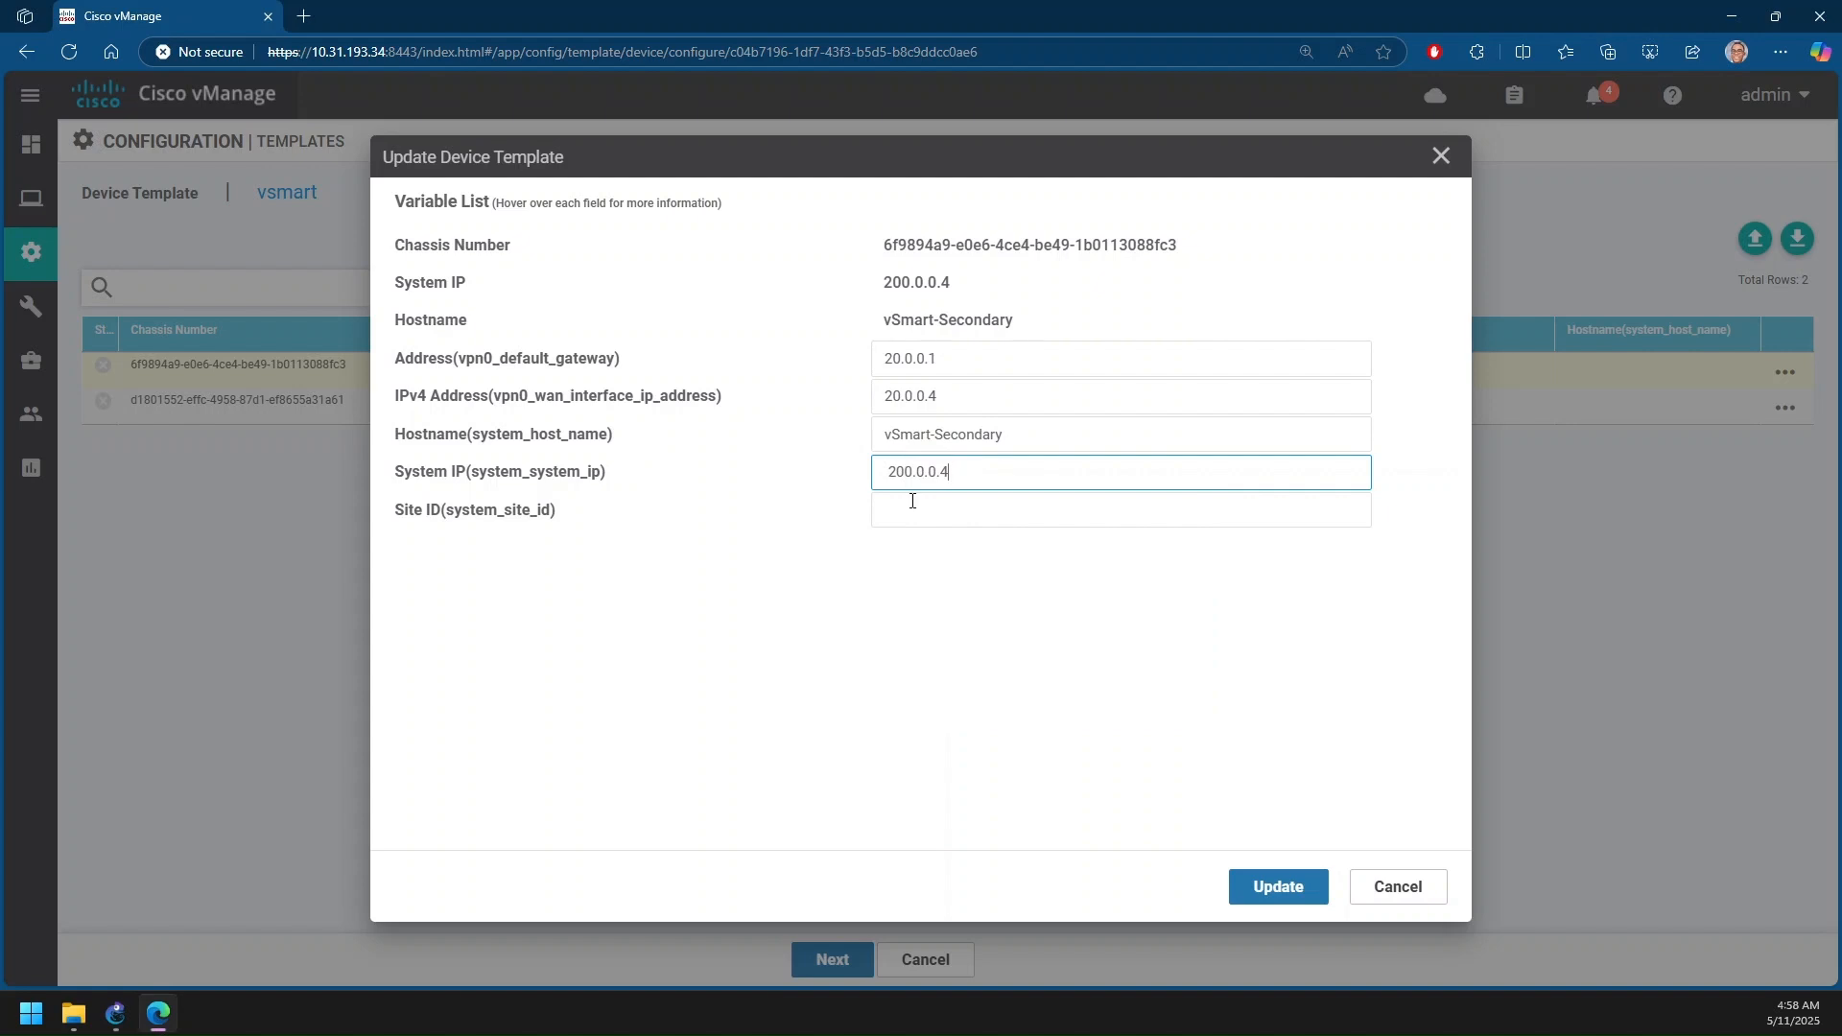
Set vSmart-Secondary's site ID to 200 and save its variable values
{"action": "left_click", "coordinate": [913, 502]}
{"action": "key", "text": "alt+Tab"}
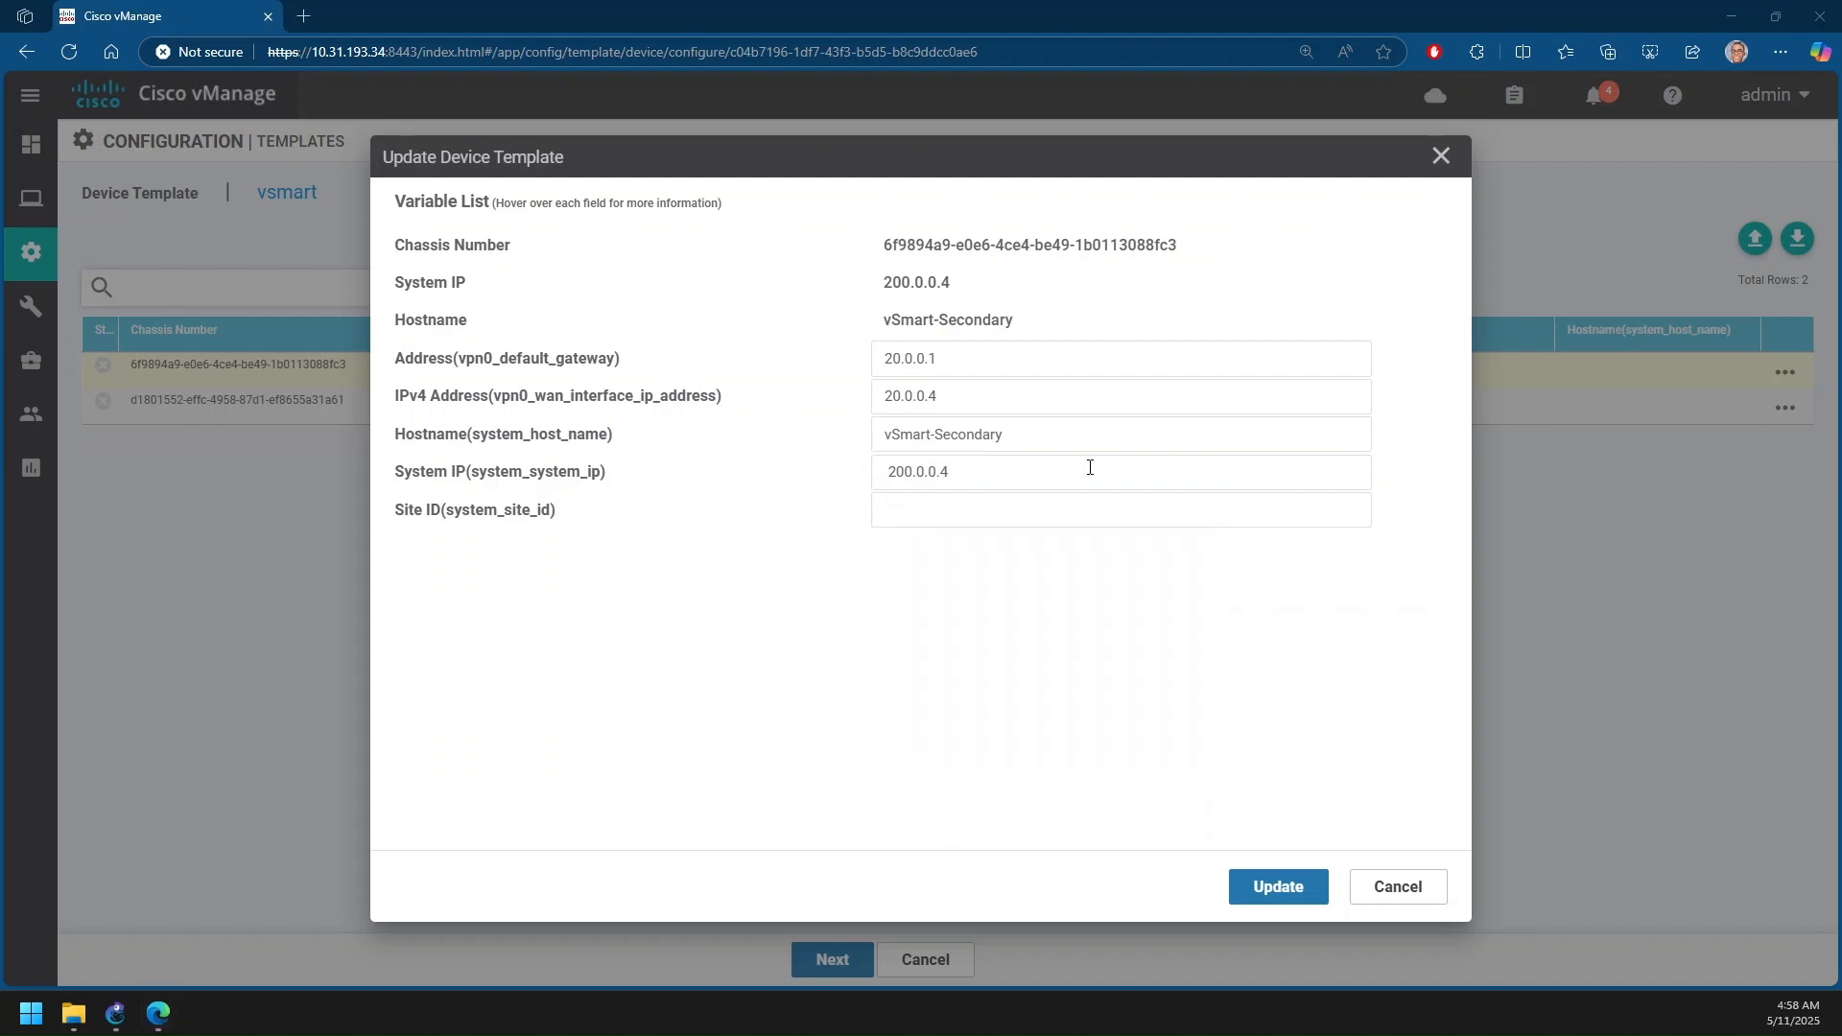
{"action": "left_click", "coordinate": [987, 515]}
{"action": "type", "text": "200"}
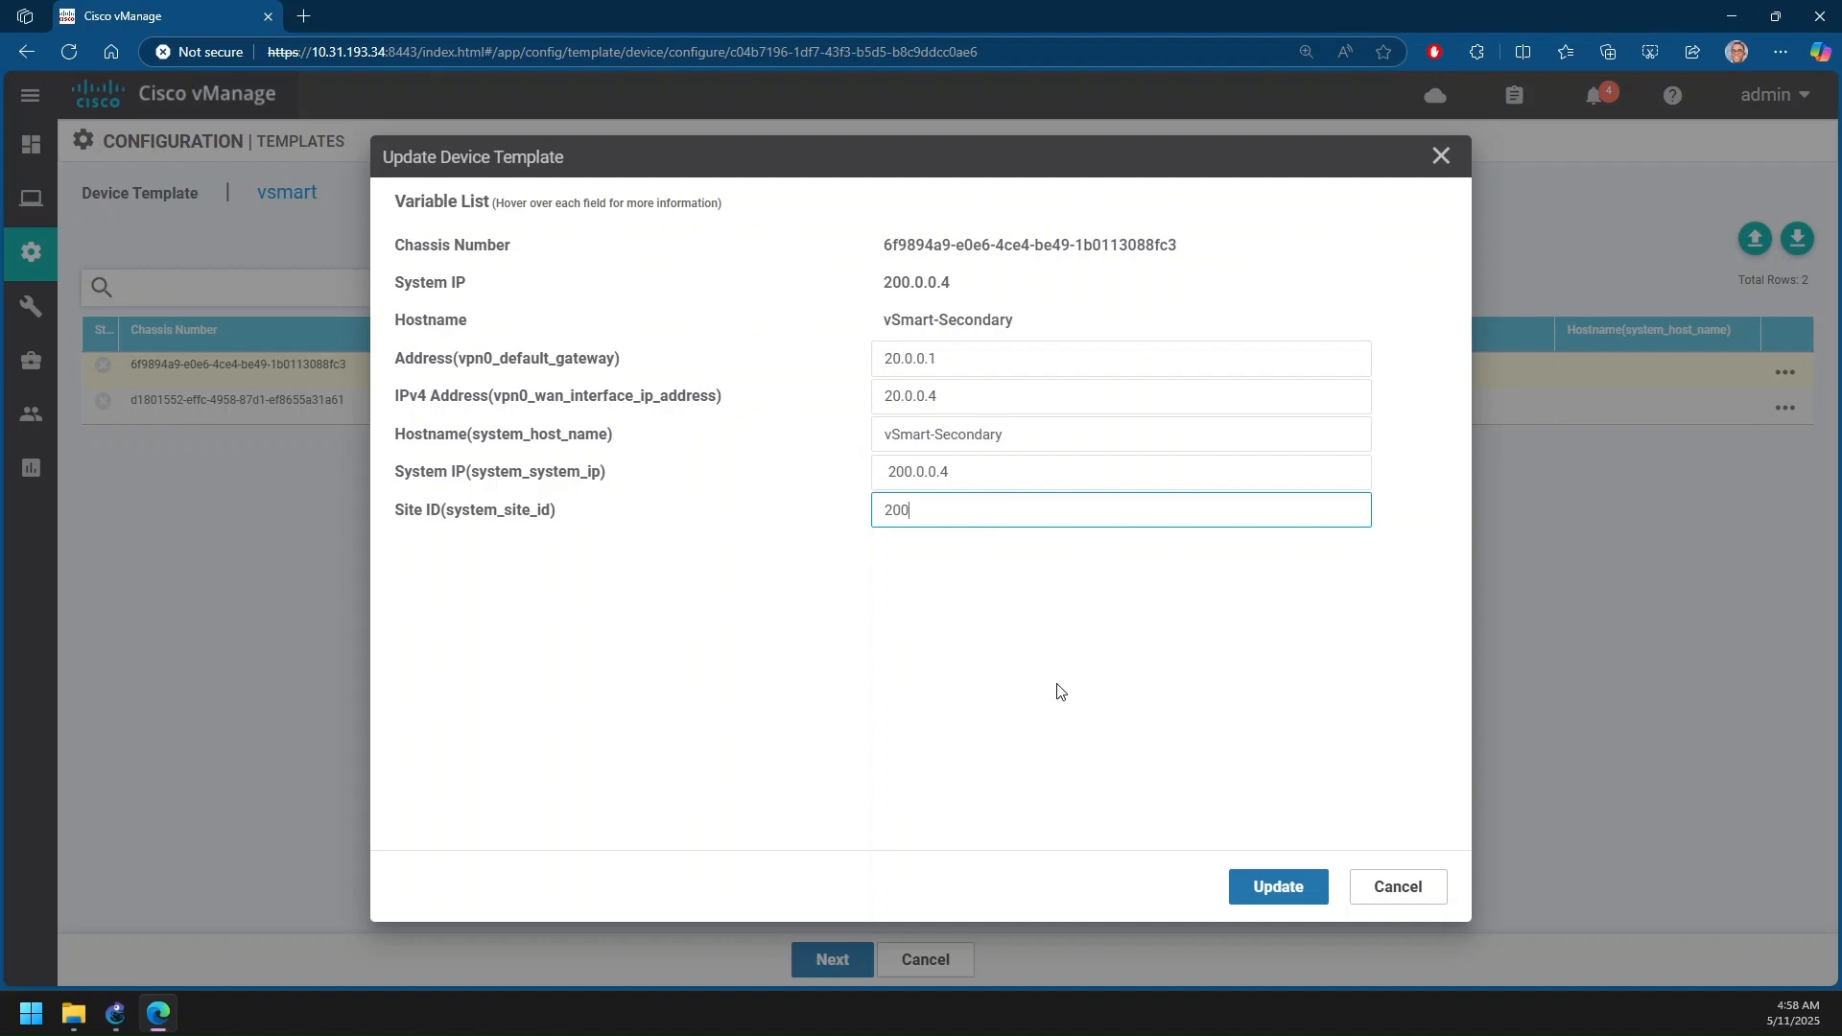
{"action": "left_click", "coordinate": [1297, 890]}
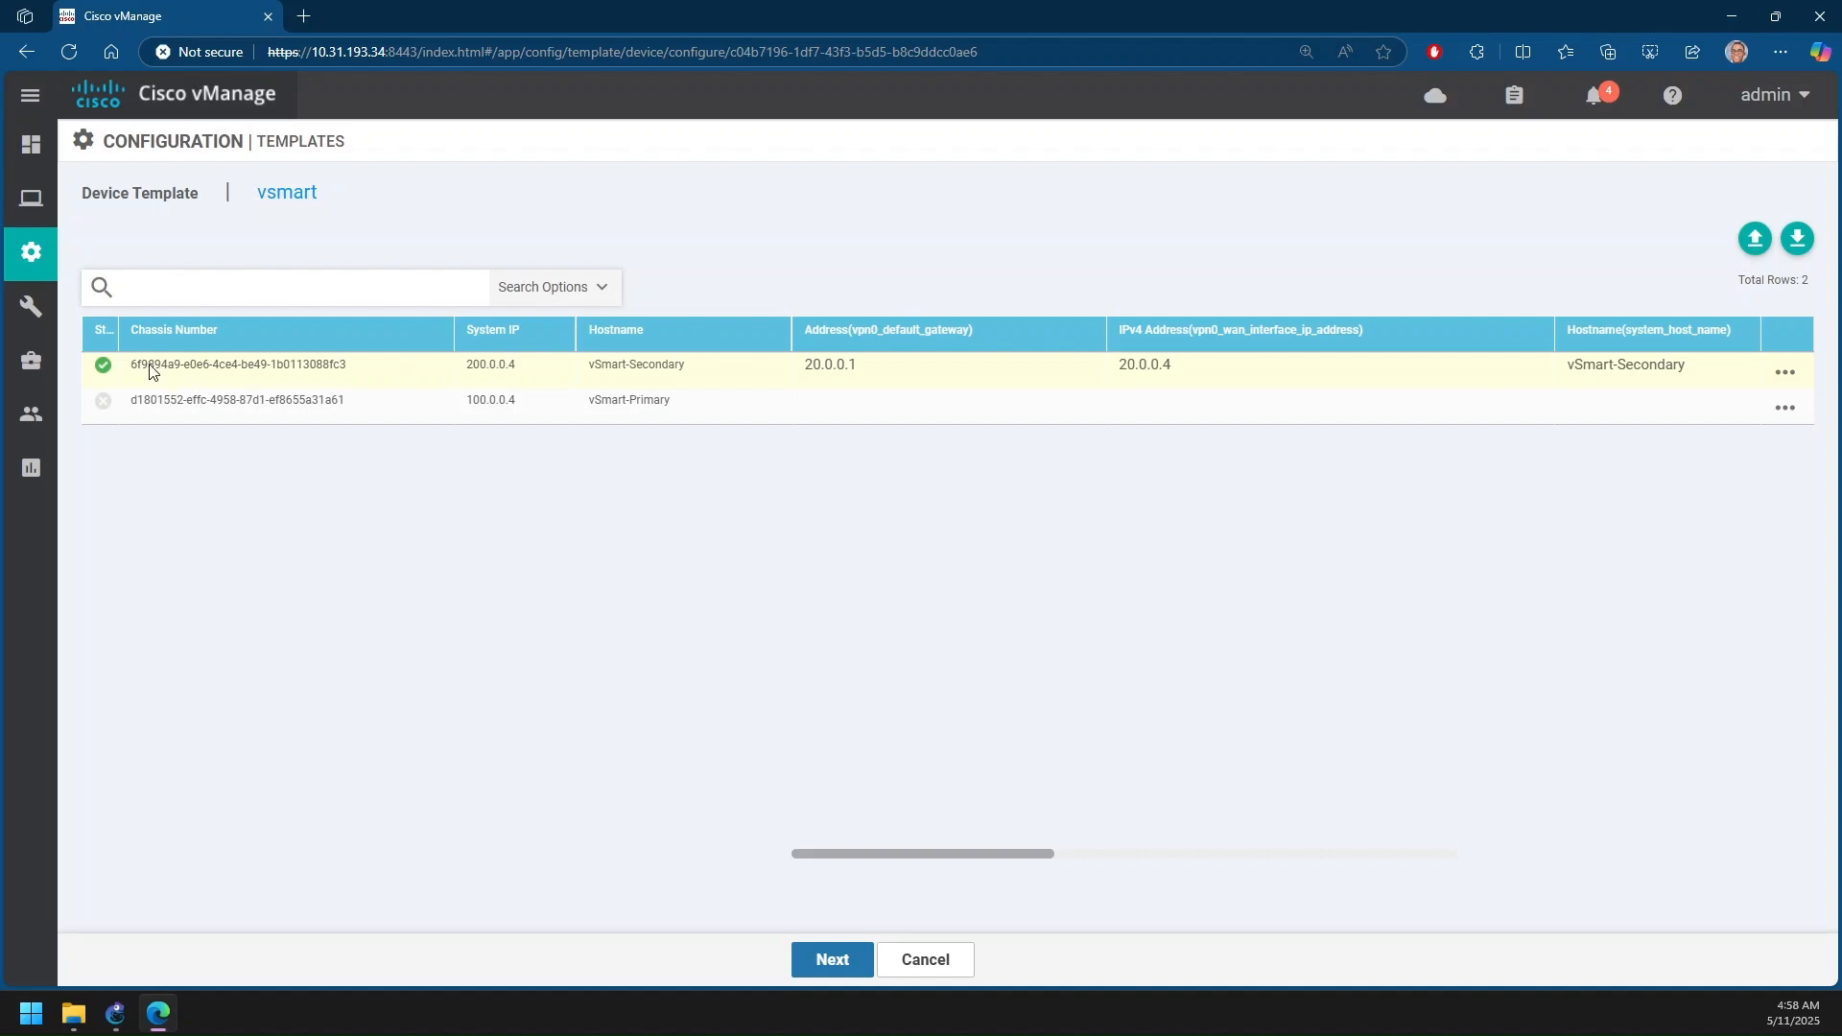
For vSmart-Primary, set the VPN 0 default gateway to 10.0.0.1 and the WAN interface IPv4 address to 10.0.0.4/24
{"action": "left_click", "coordinate": [1785, 408]}
{"action": "left_click", "coordinate": [1740, 461]}
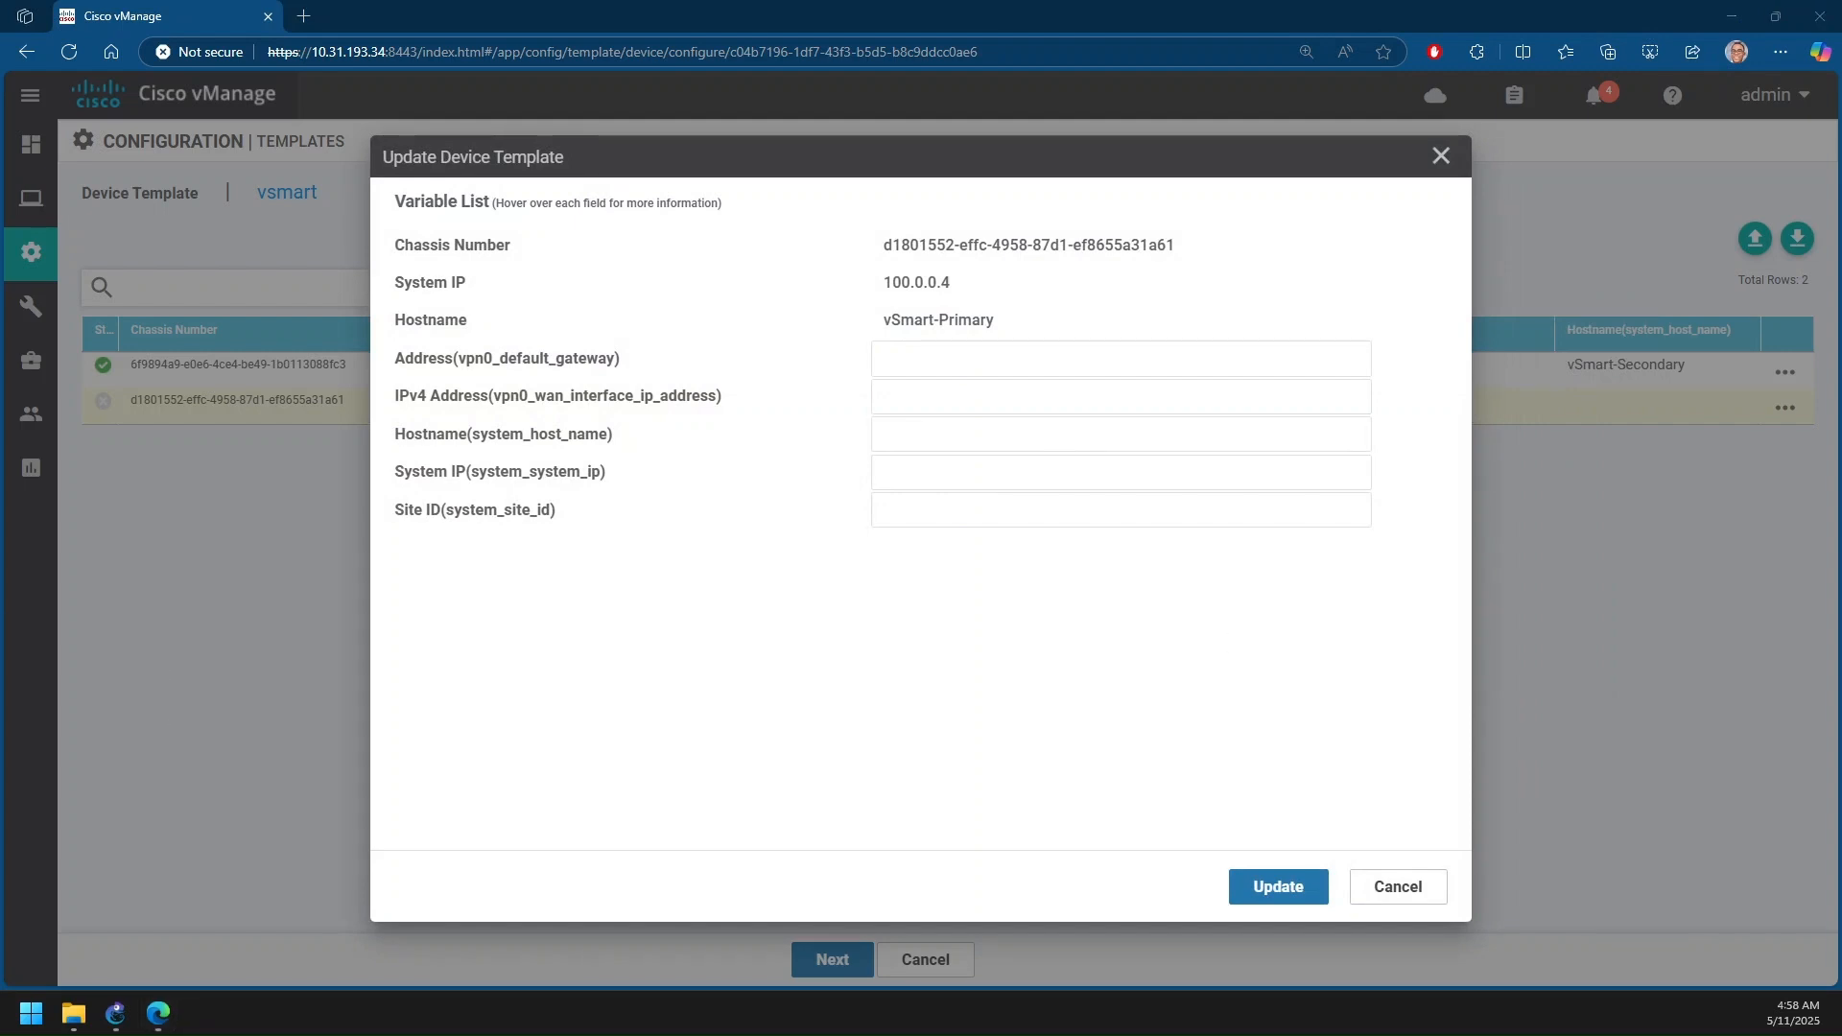
{"action": "left_click", "coordinate": [971, 363]}
{"action": "type", "text": "10.0.0.1"}
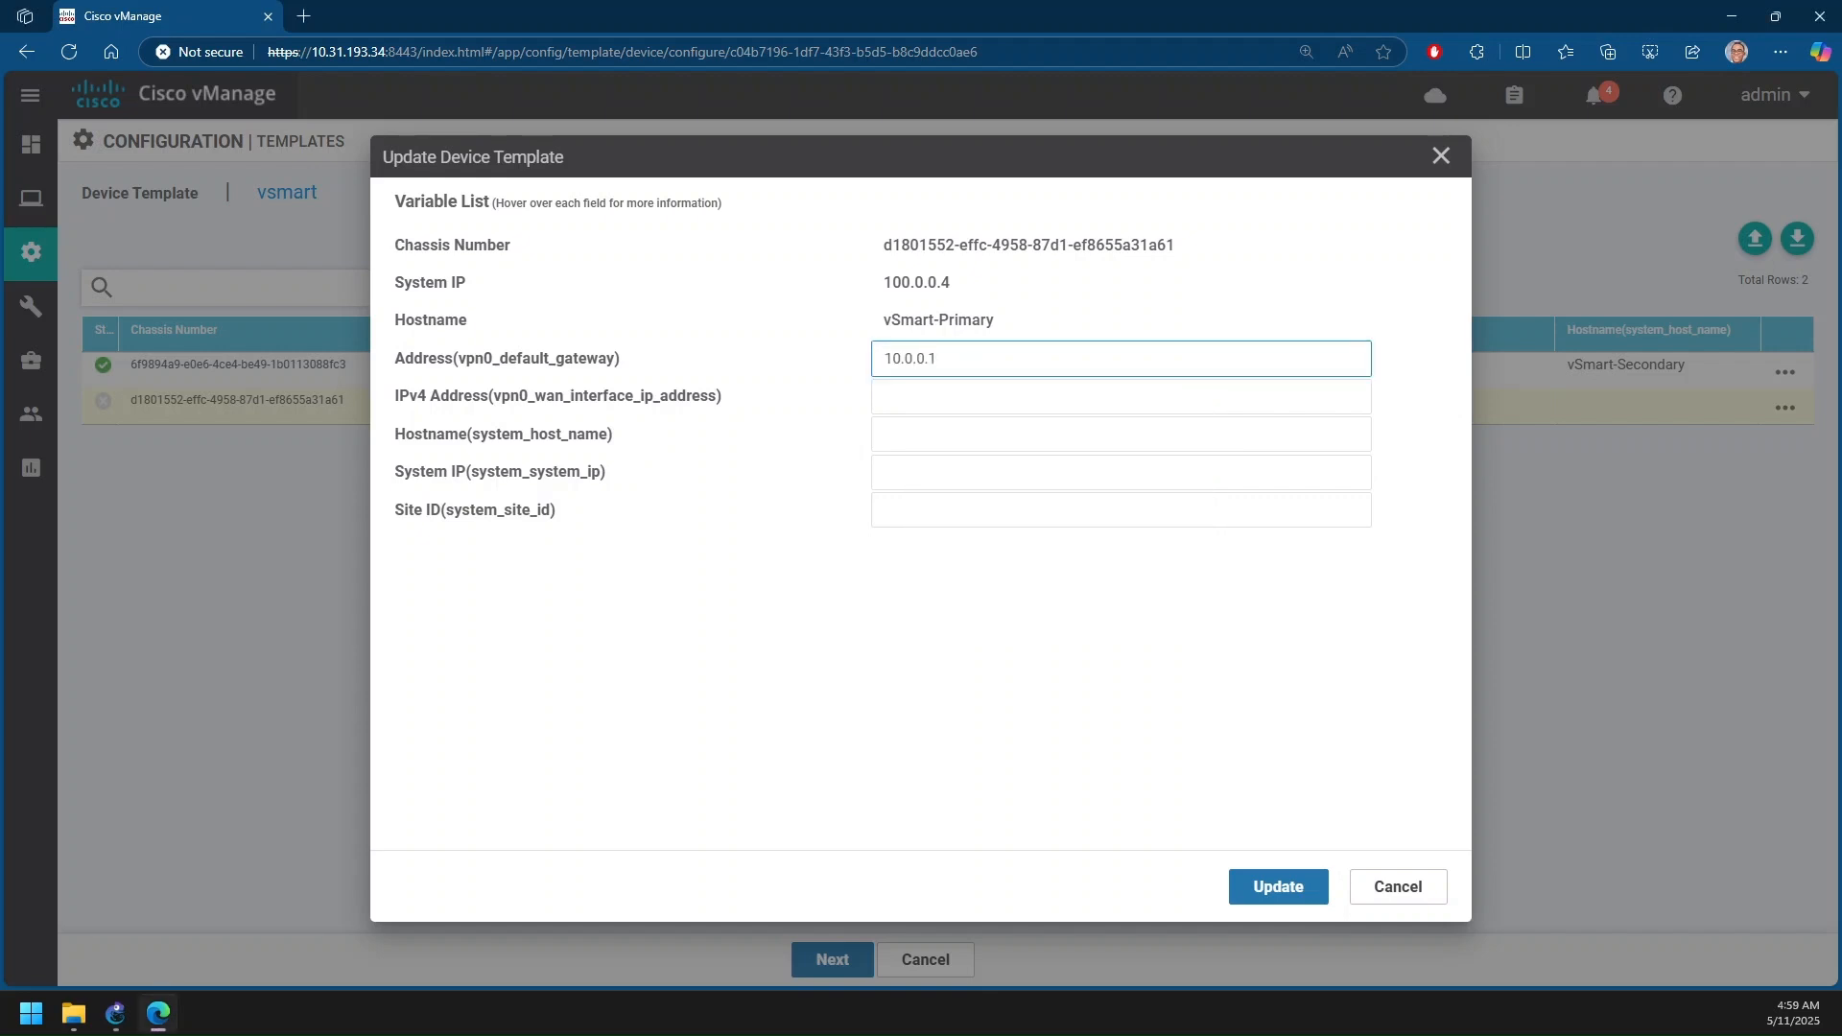
{"action": "left_click", "coordinate": [929, 392]}
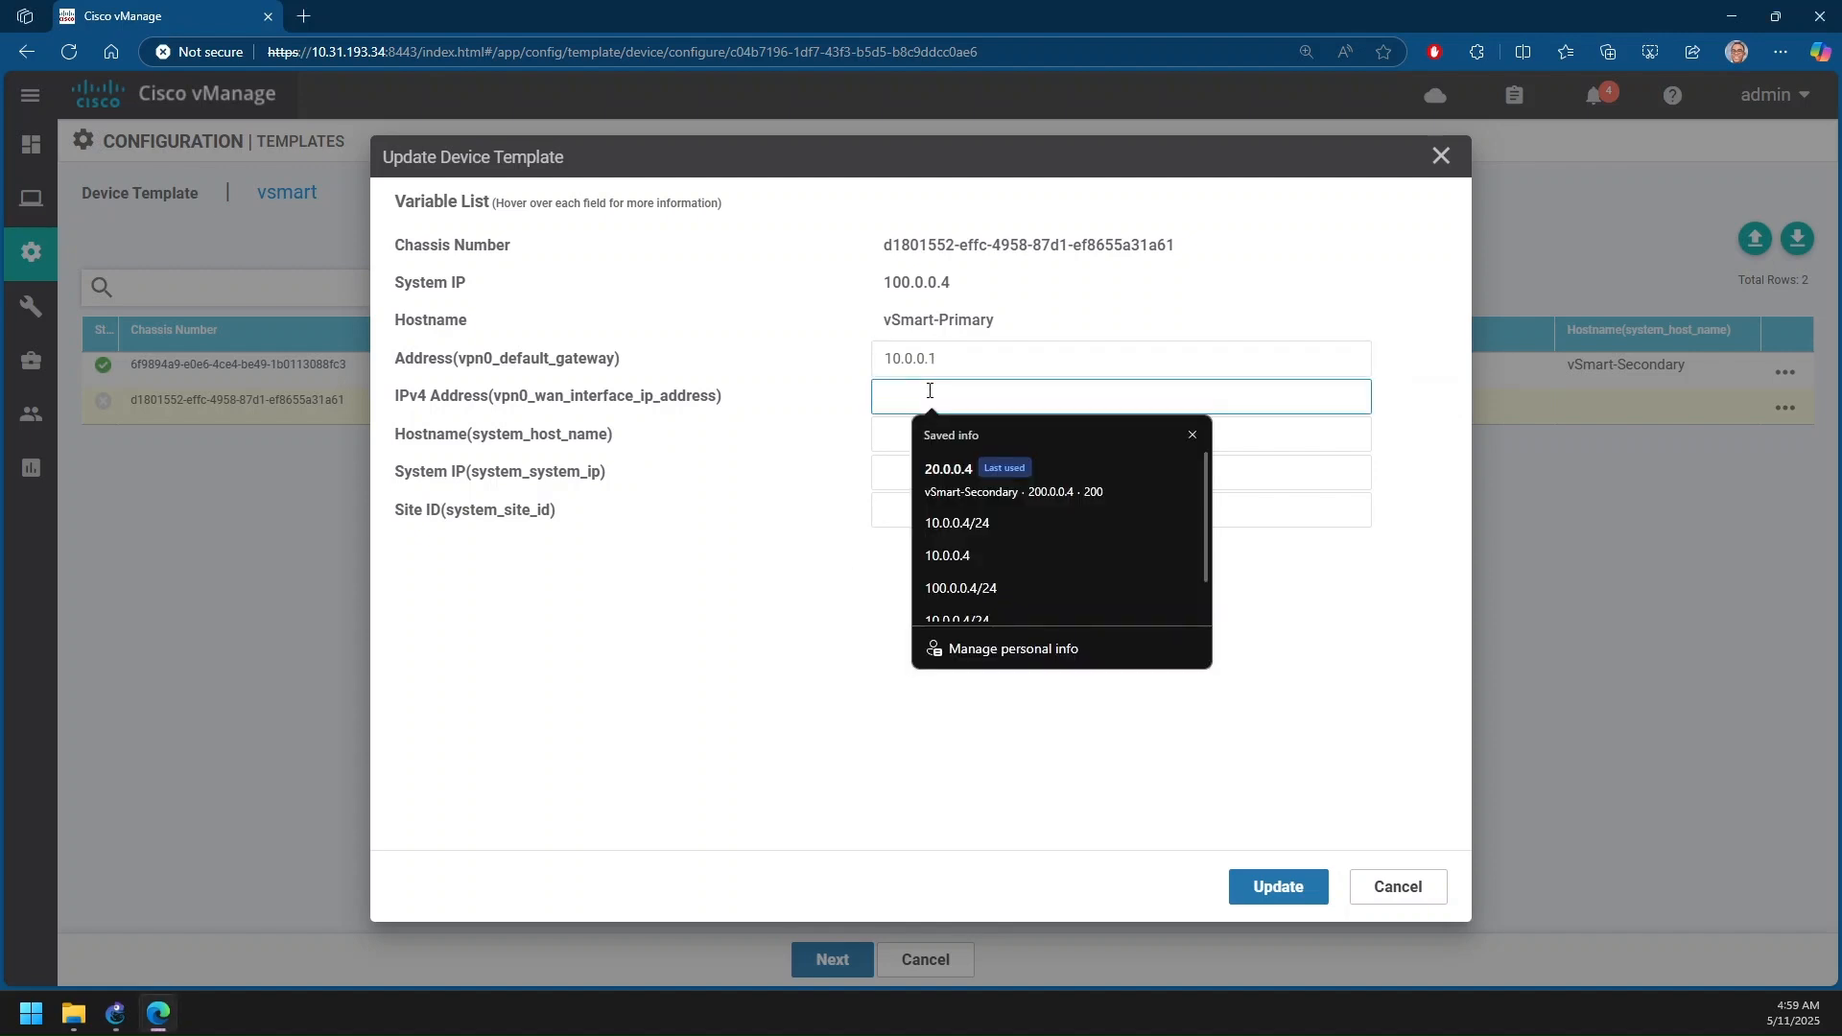
{"action": "type", "text": "10.0.0.4"}
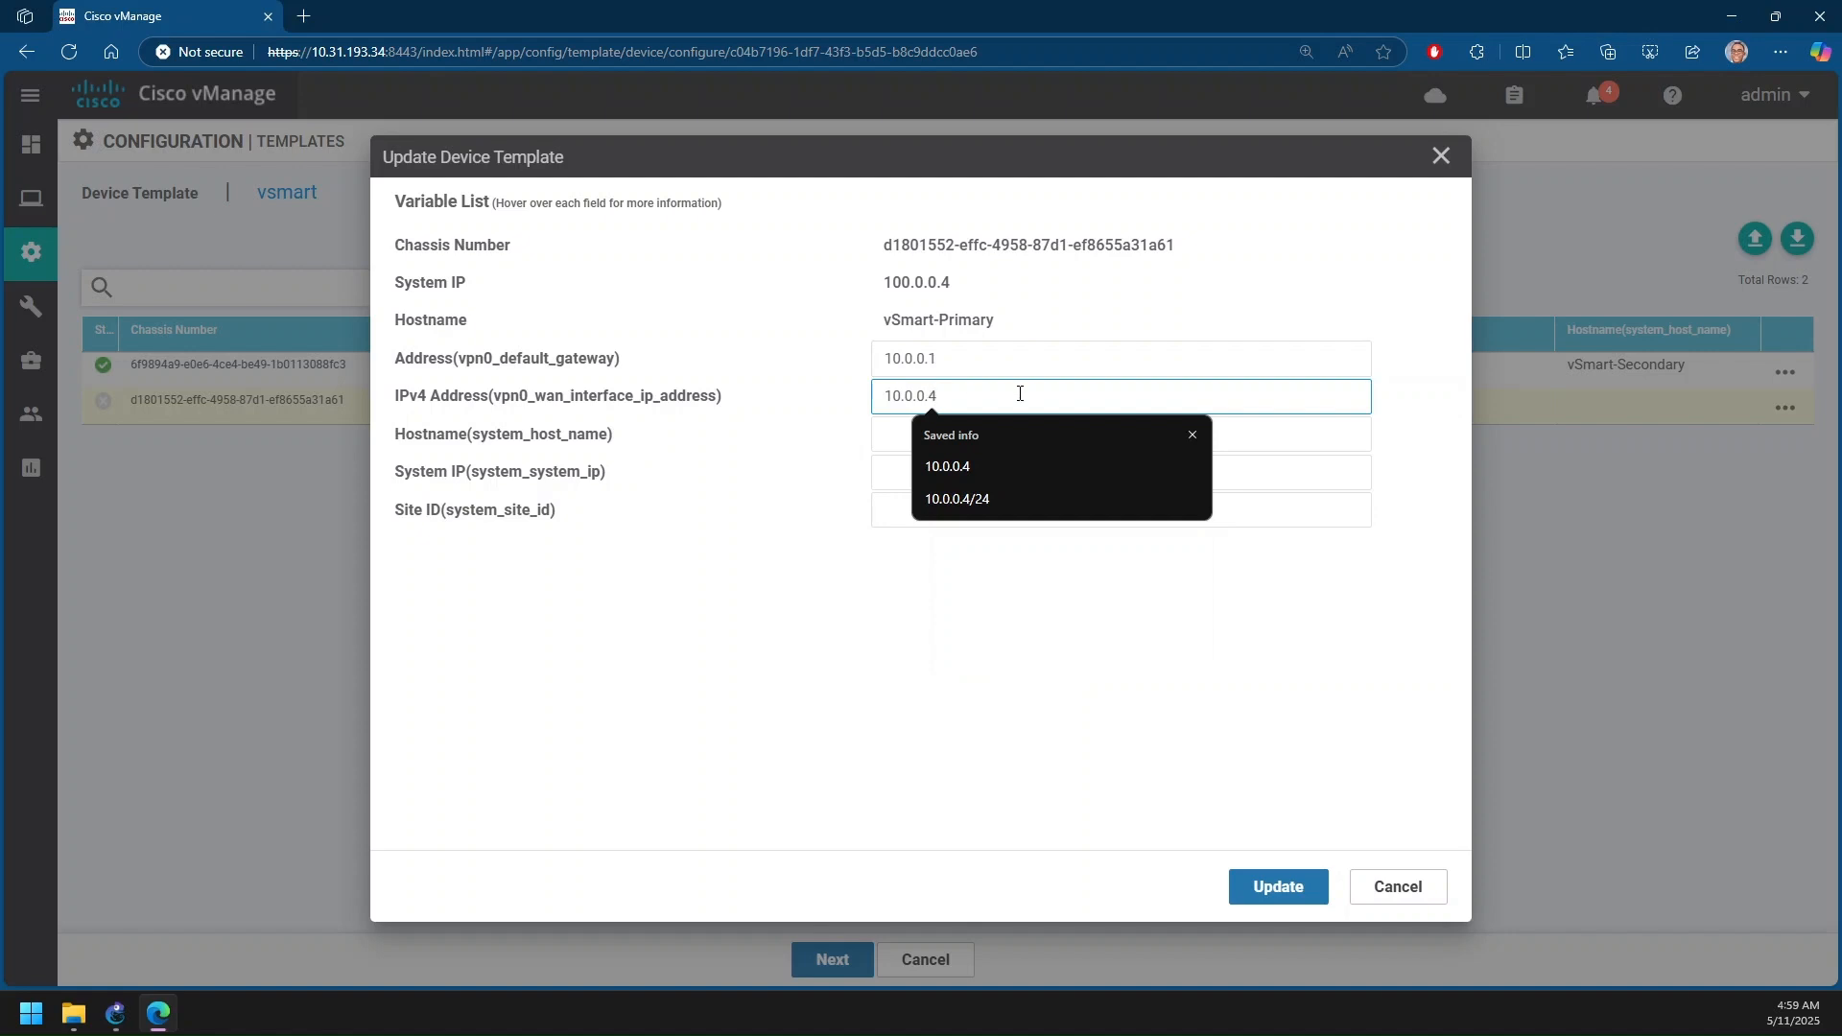
{"action": "type", "text": "/24"}
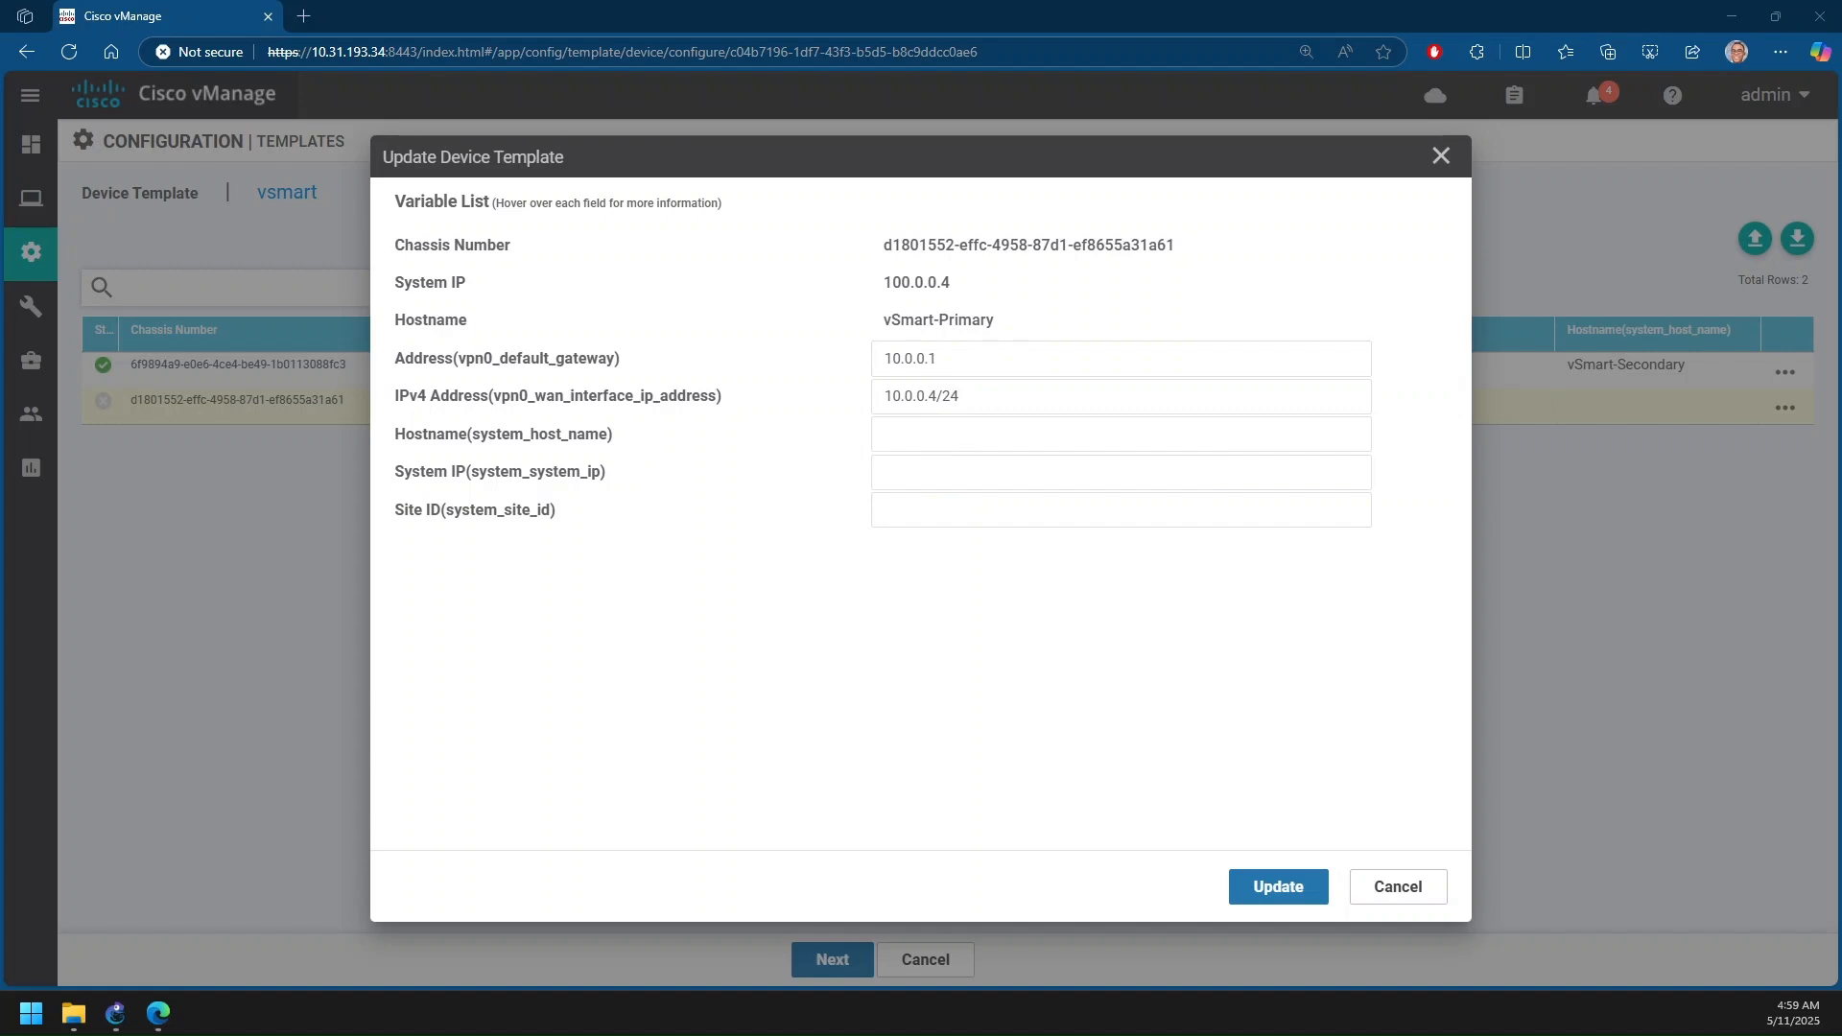
Enter vSmart-Primary as the system host name and 100.0.0.4 as the system IP
{"action": "left_click", "coordinate": [959, 434]}
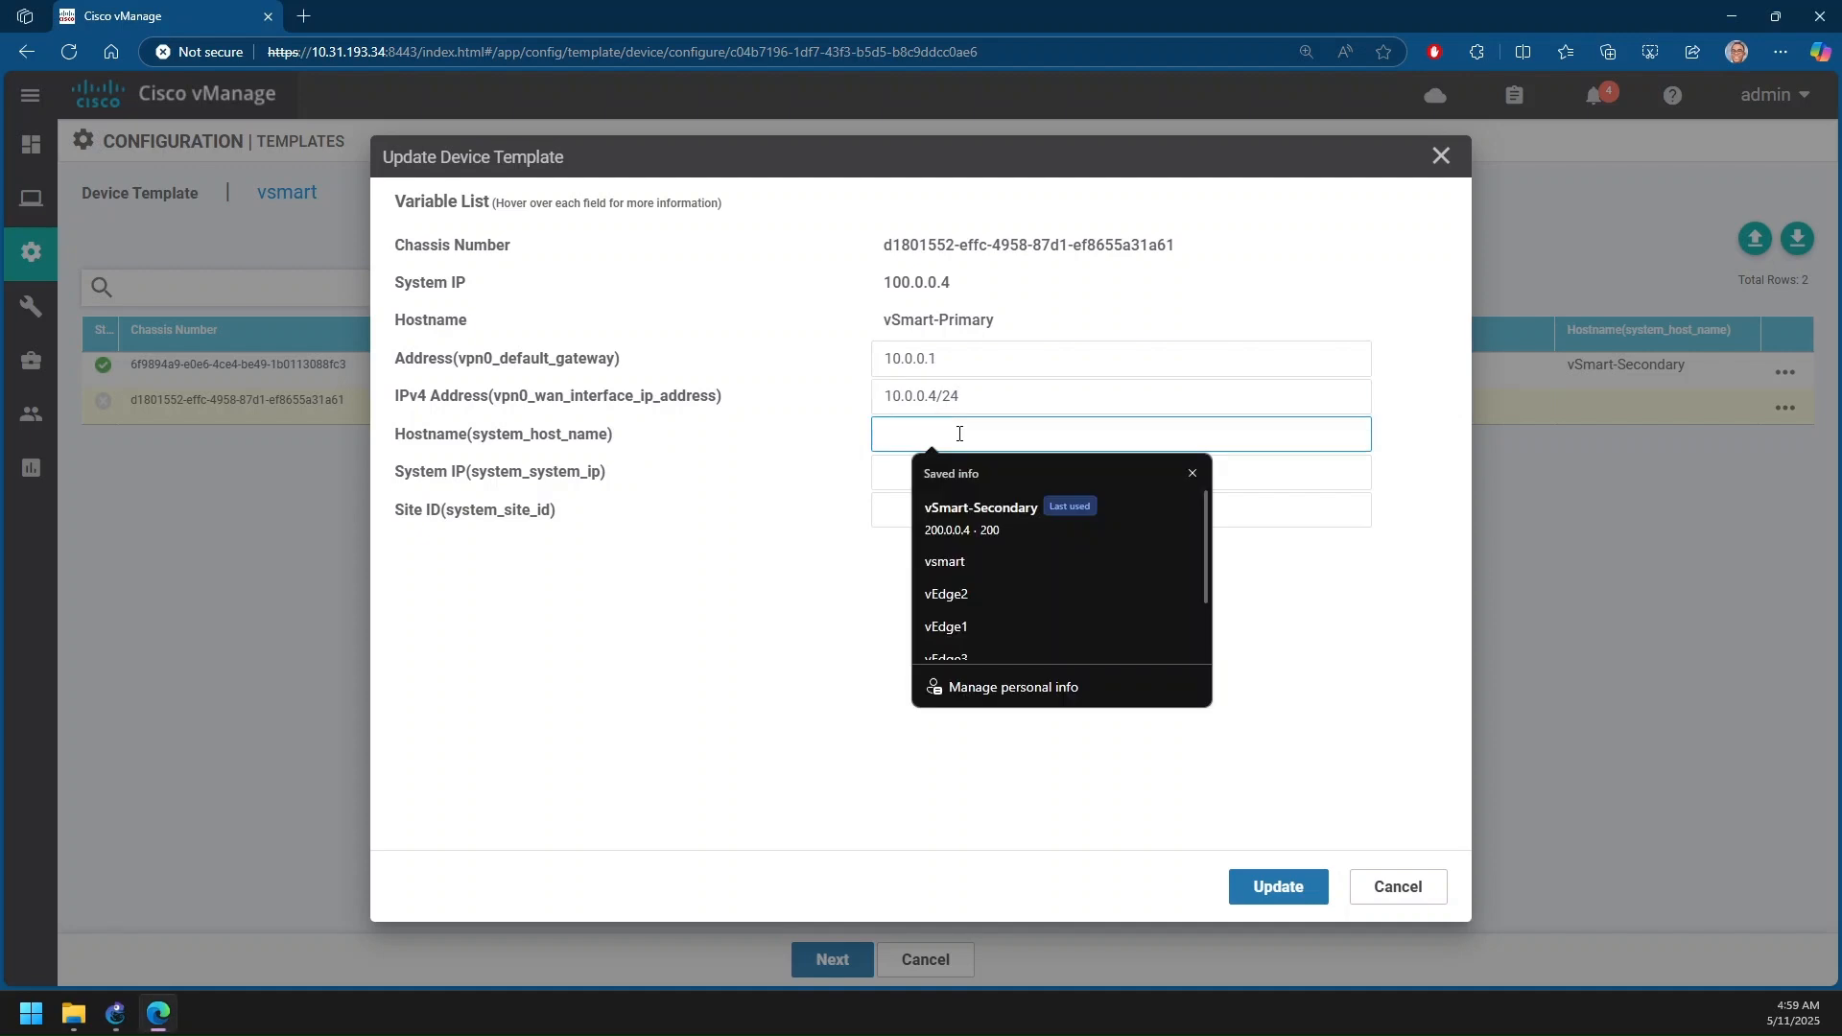
{"action": "type", "text": "vSmart-Primary"}
{"action": "left_click", "coordinate": [914, 476]}
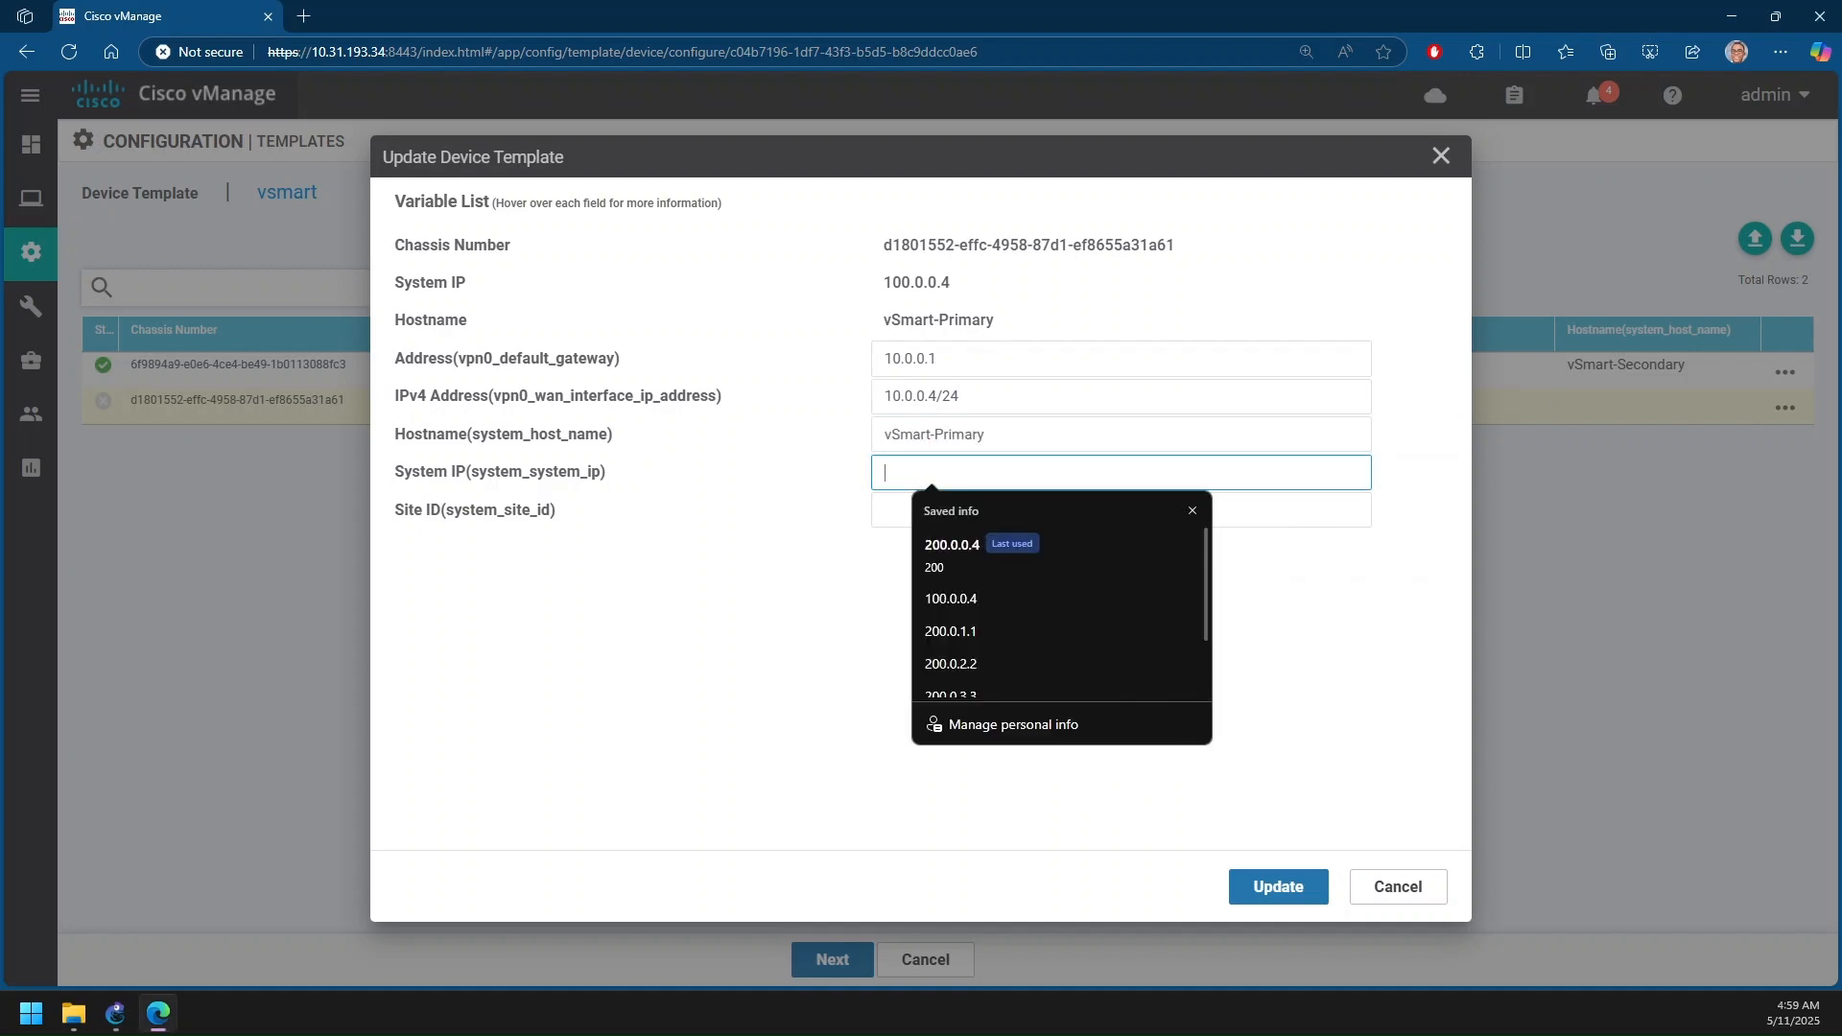
{"action": "key", "text": "alt+Tab"}
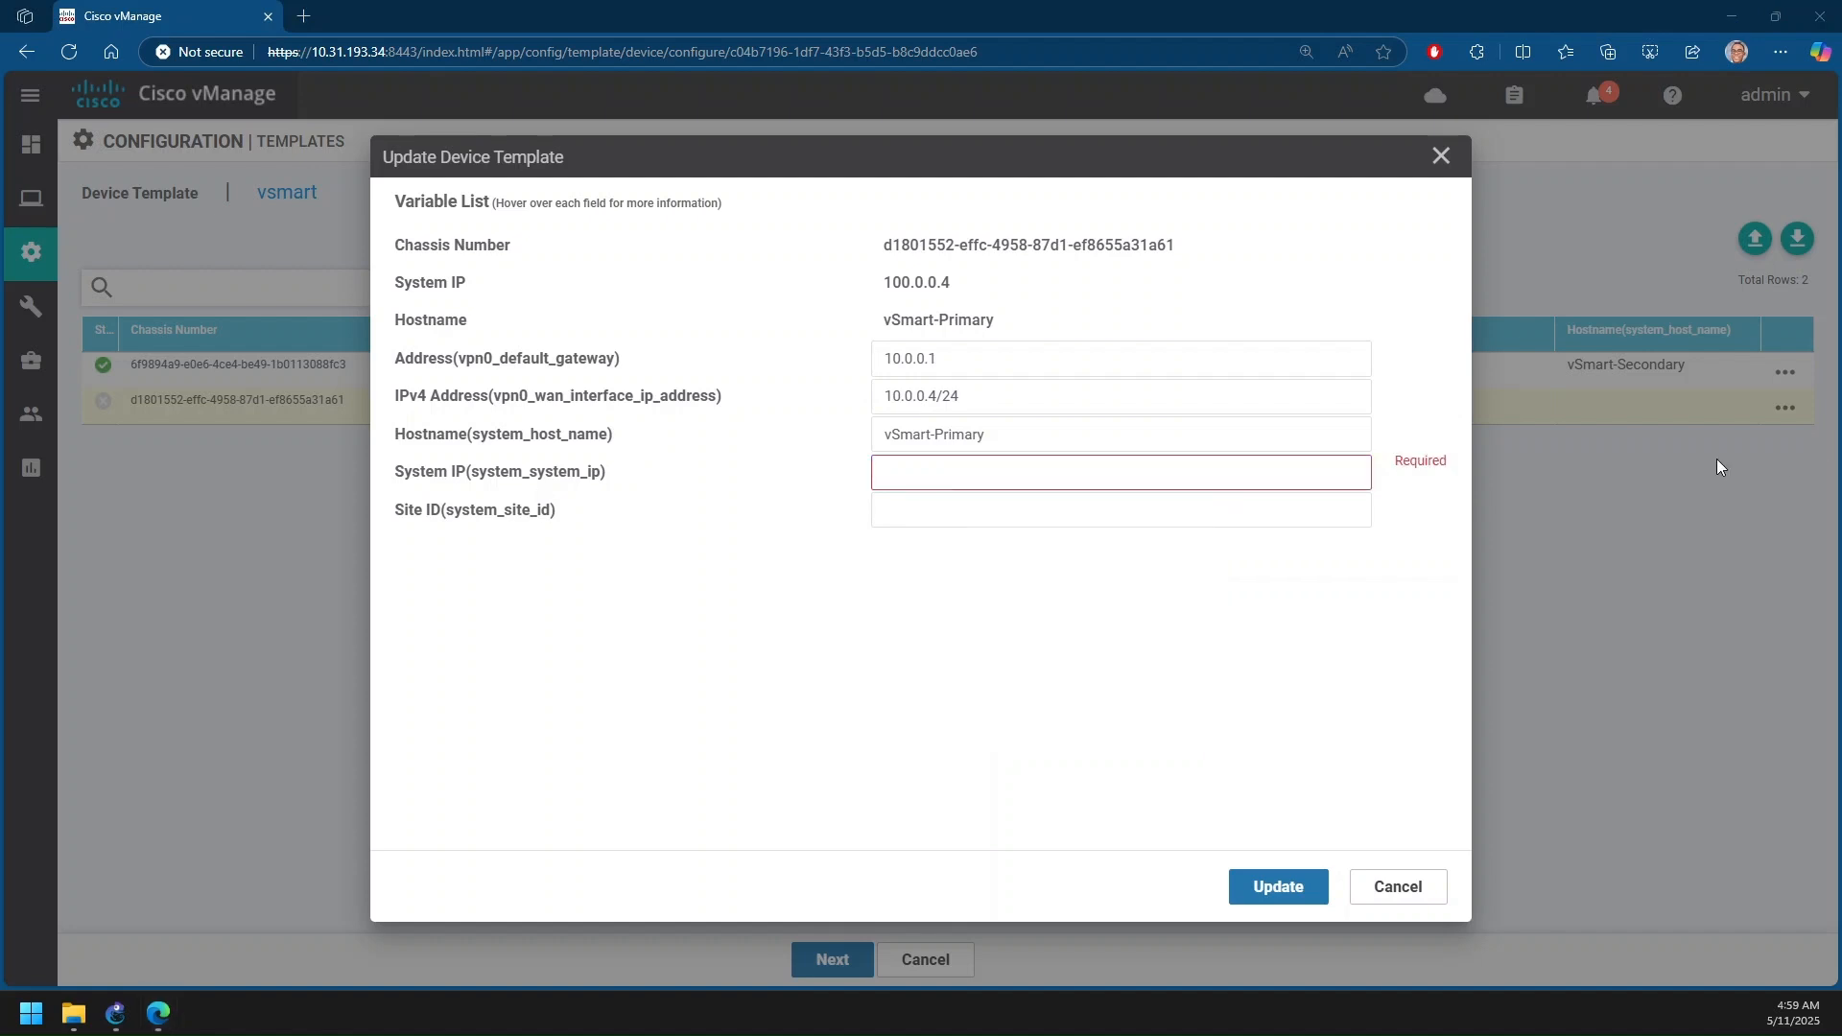
{"action": "key", "text": "alt+Tab"}
{"action": "type", "text": "100.0.0.4"}
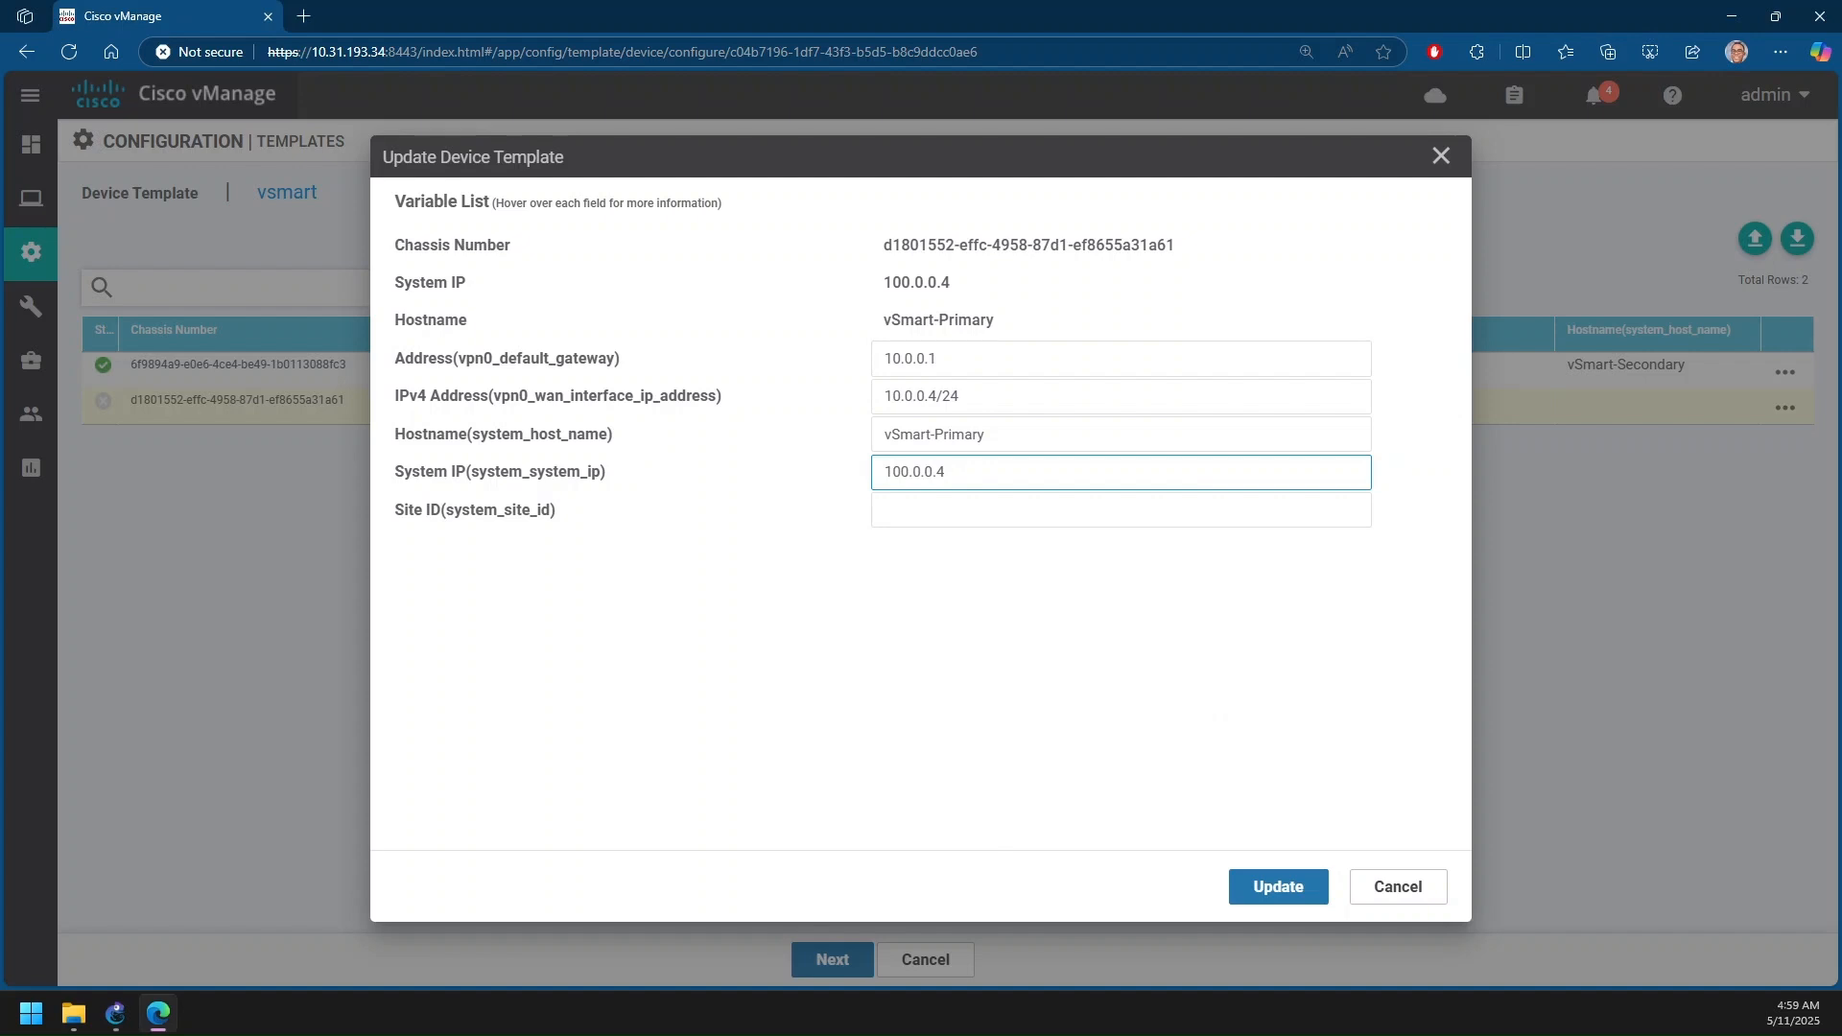
Set vSmart-Primary's site ID to 100 and save its variable values
{"action": "key", "text": "alt+Tab"}
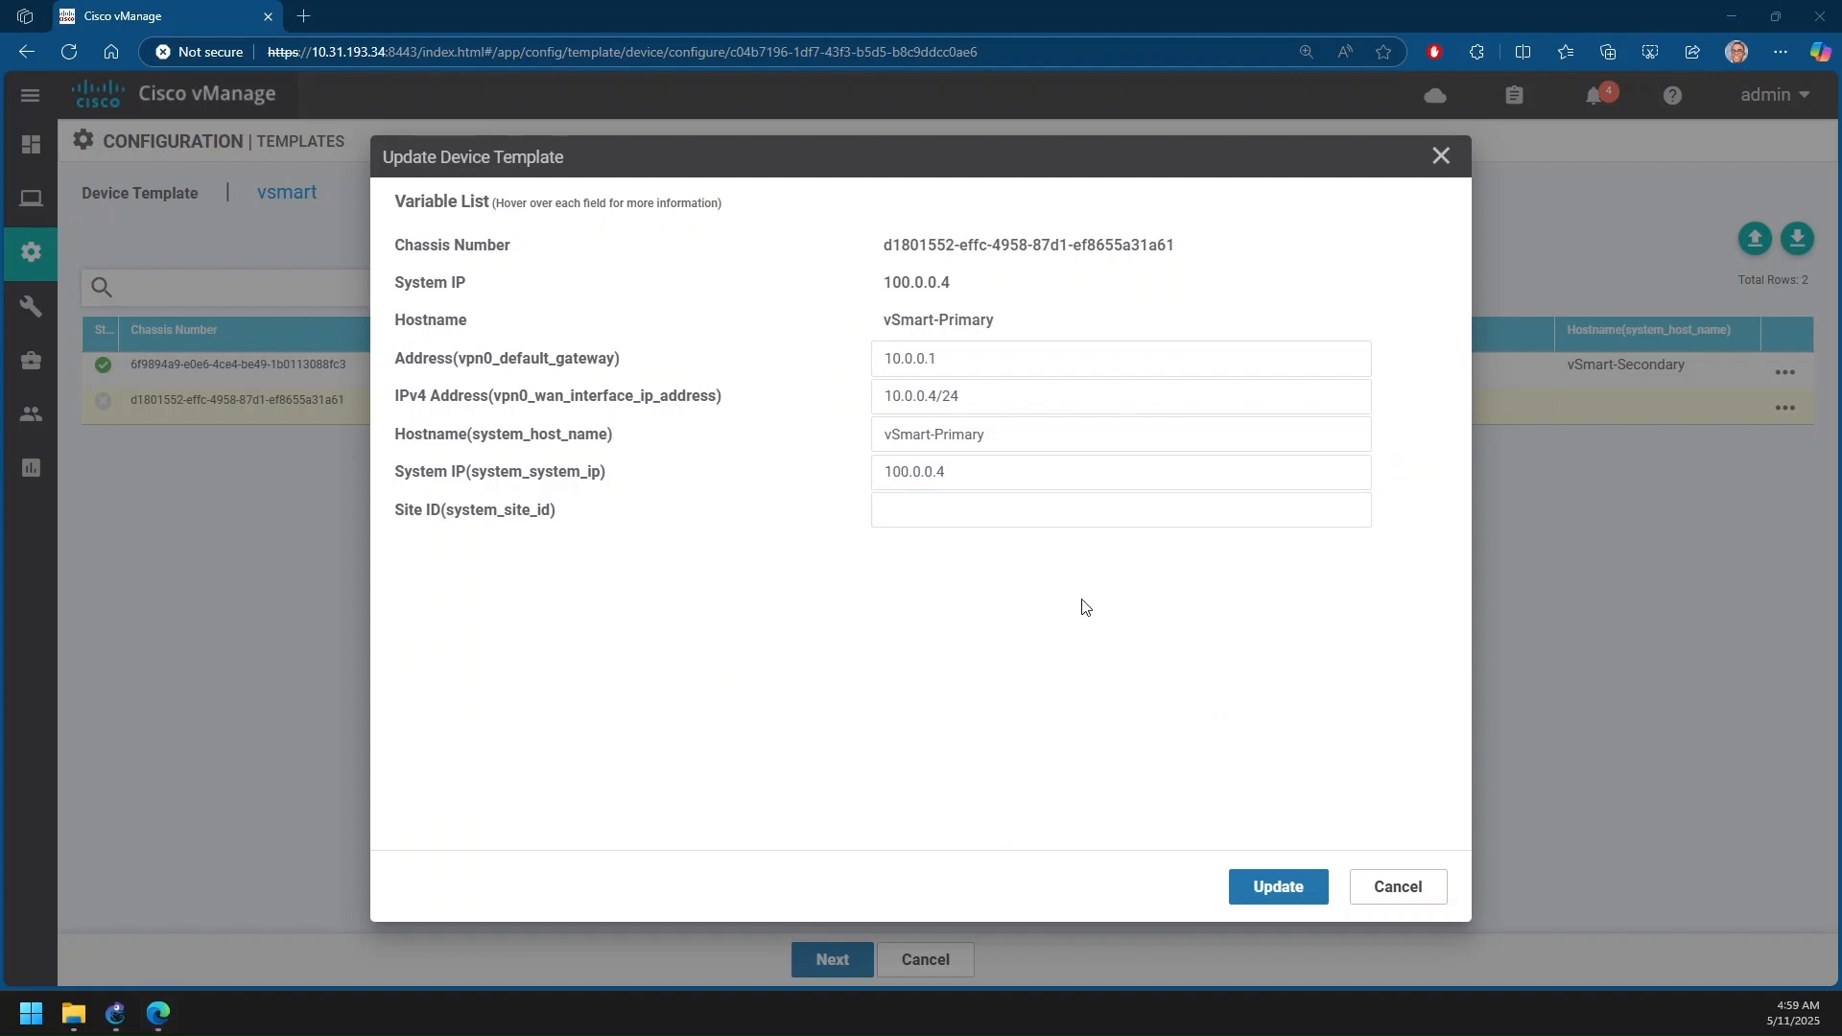
{"action": "left_click", "coordinate": [927, 509]}
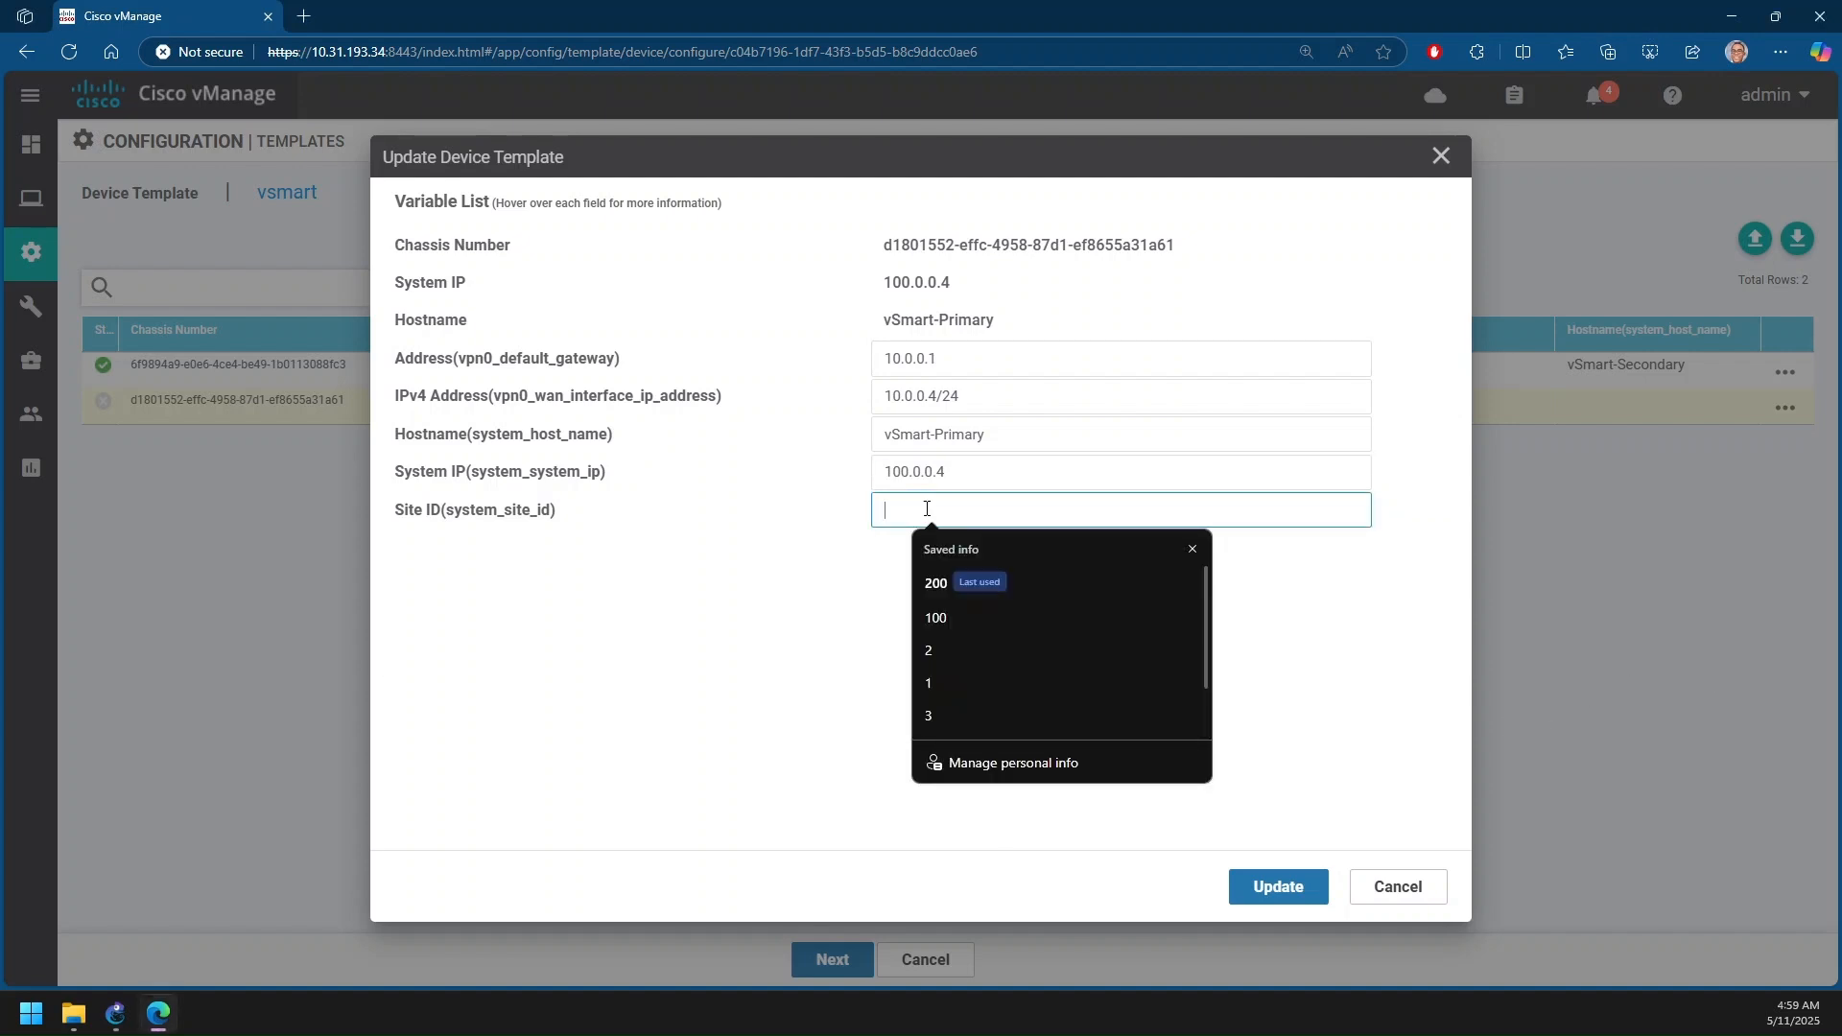
{"action": "type", "text": "100"}
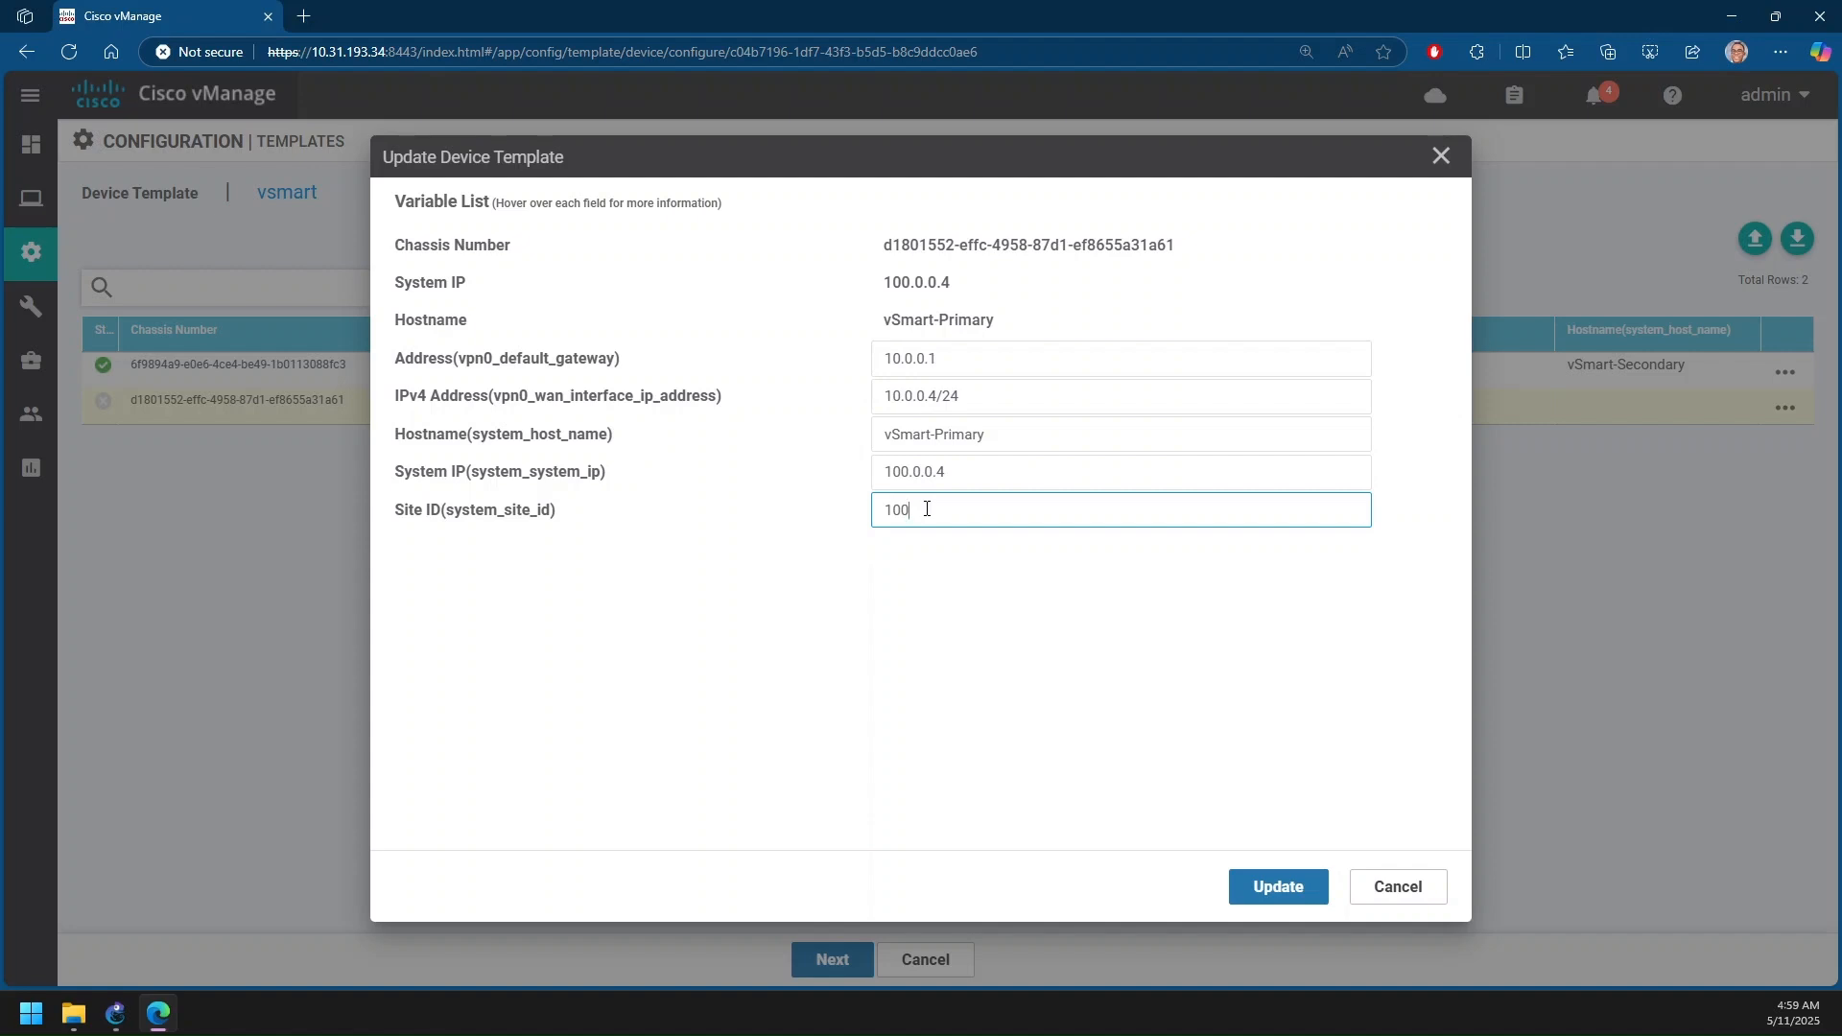
{"action": "left_click", "coordinate": [1266, 884]}
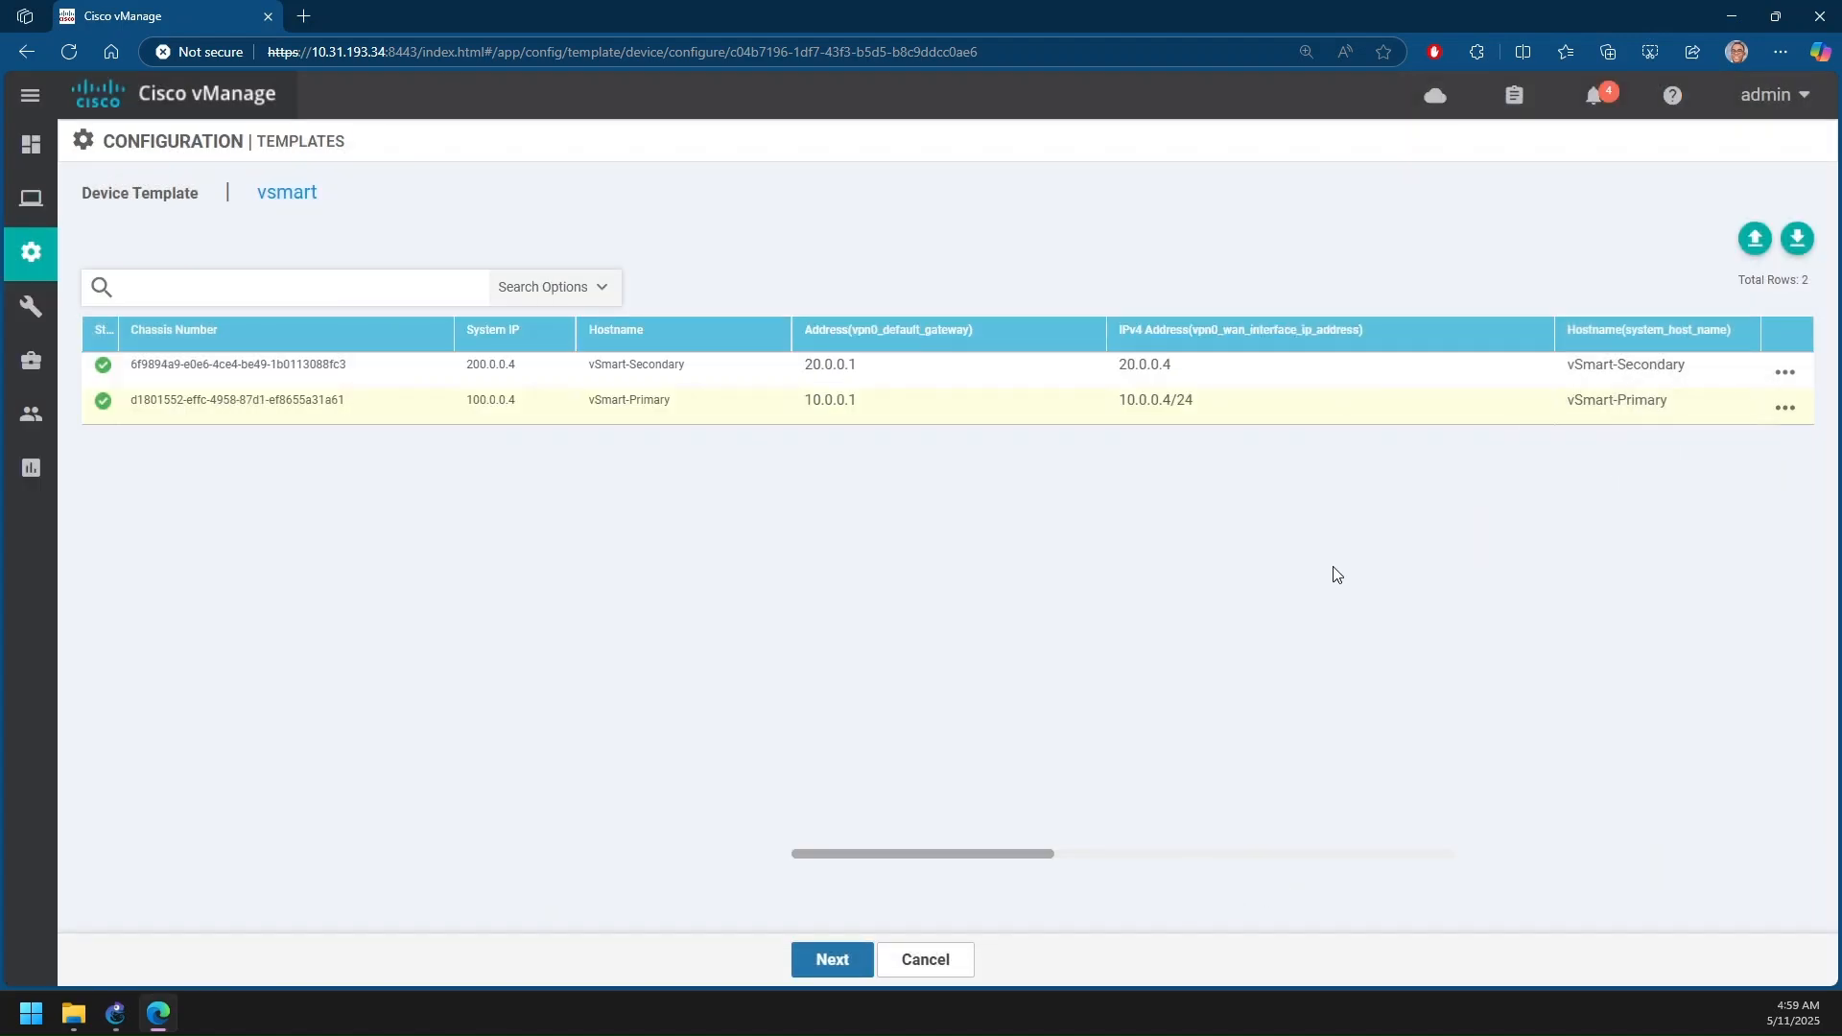
Preview the generated configuration for vSmart-Secondary, then return to the table of device values
{"action": "left_click", "coordinate": [823, 967]}
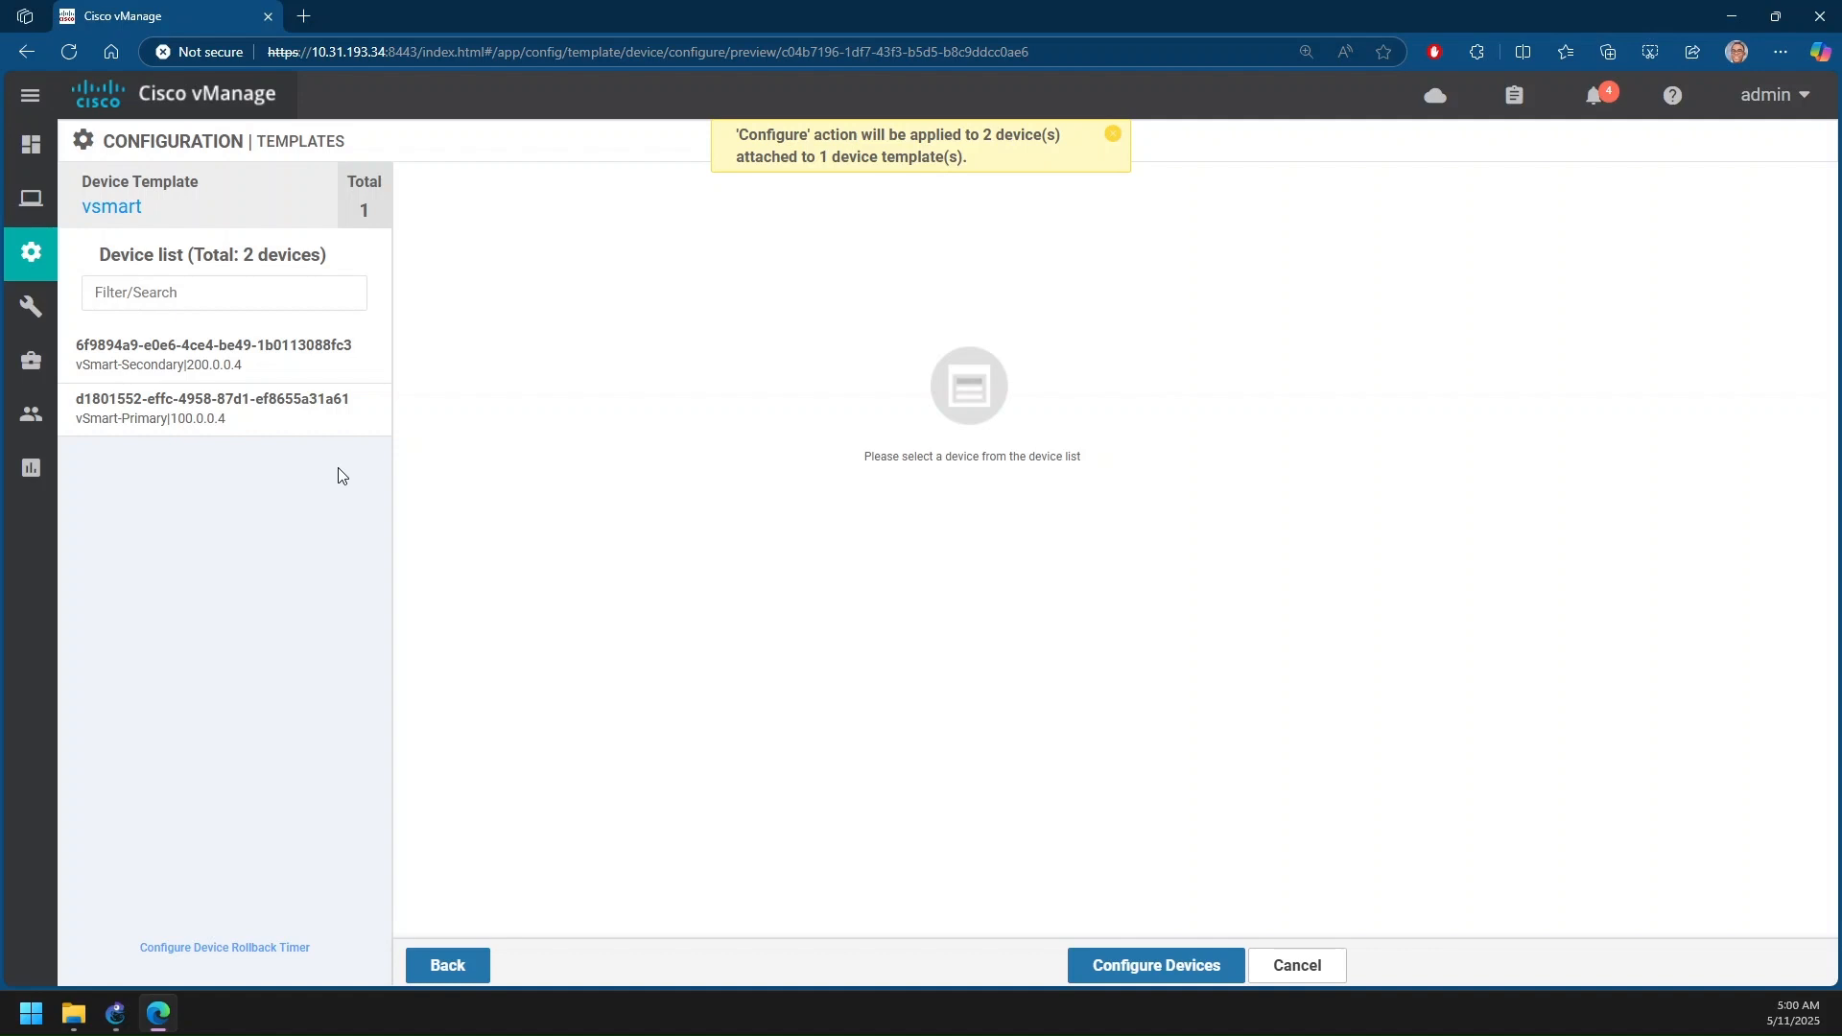
{"action": "left_click", "coordinate": [184, 366]}
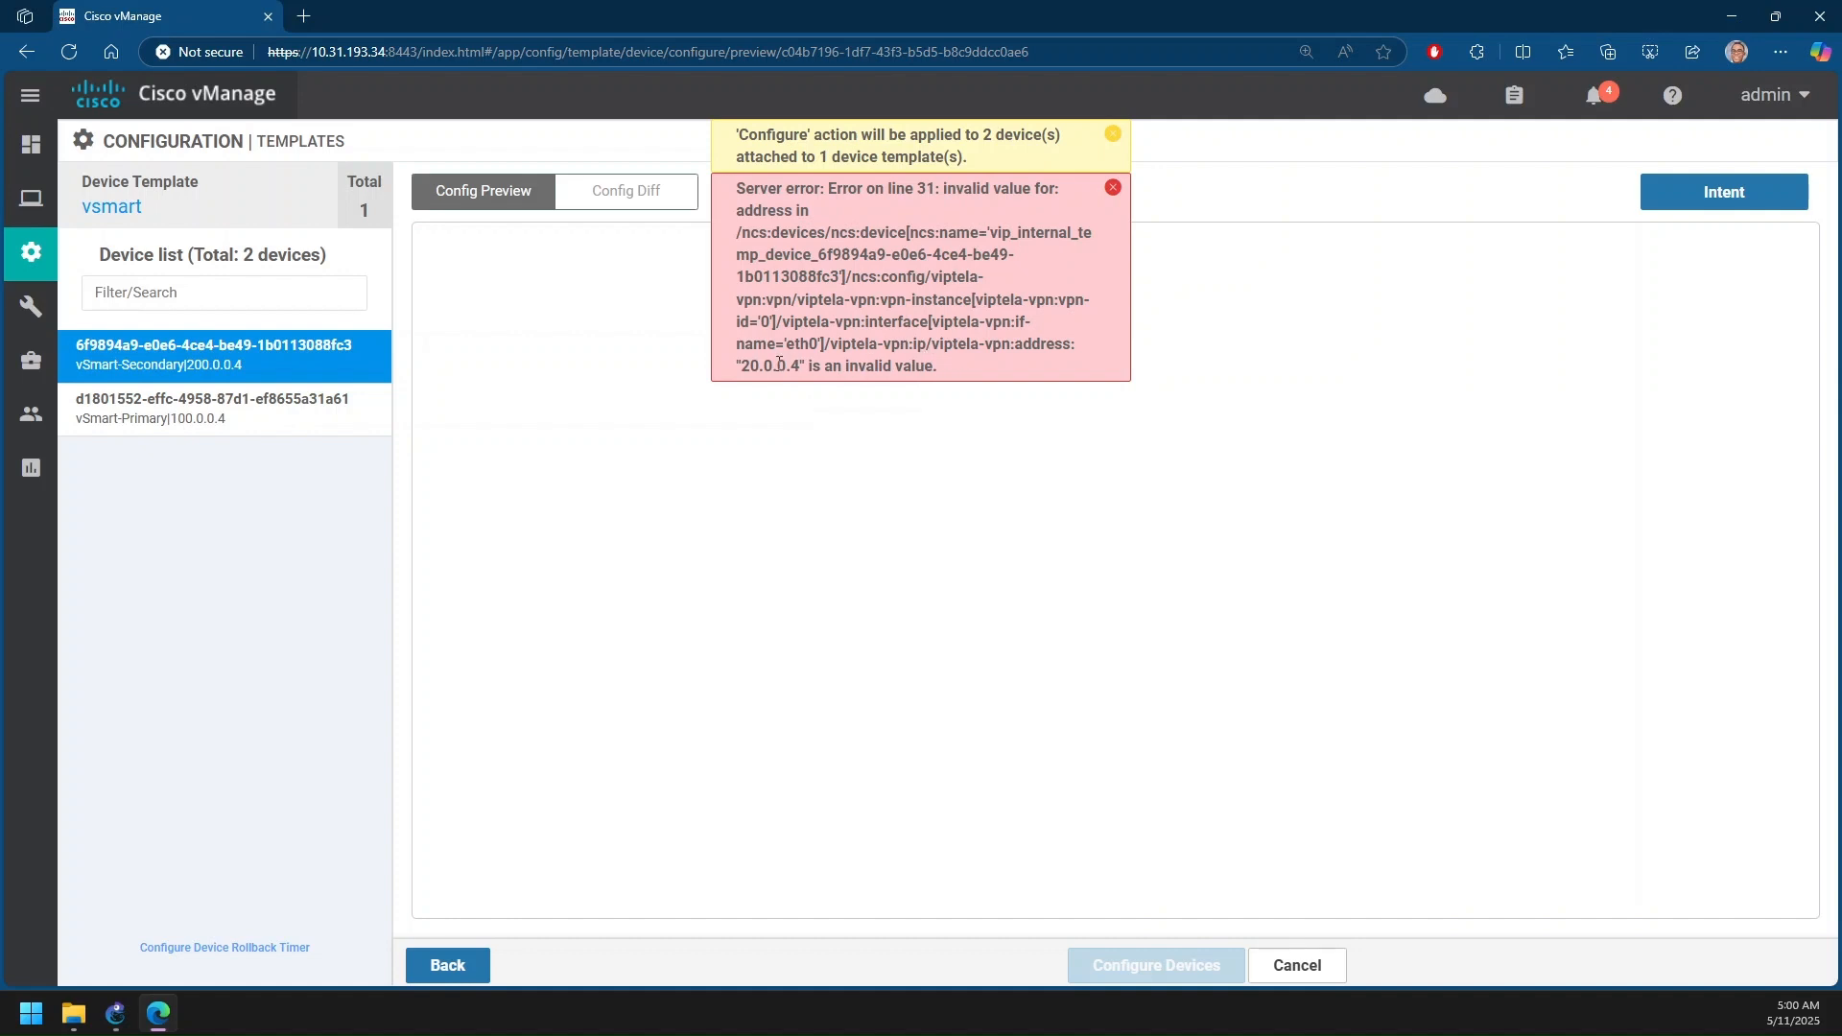
{"action": "left_click", "coordinate": [479, 965]}
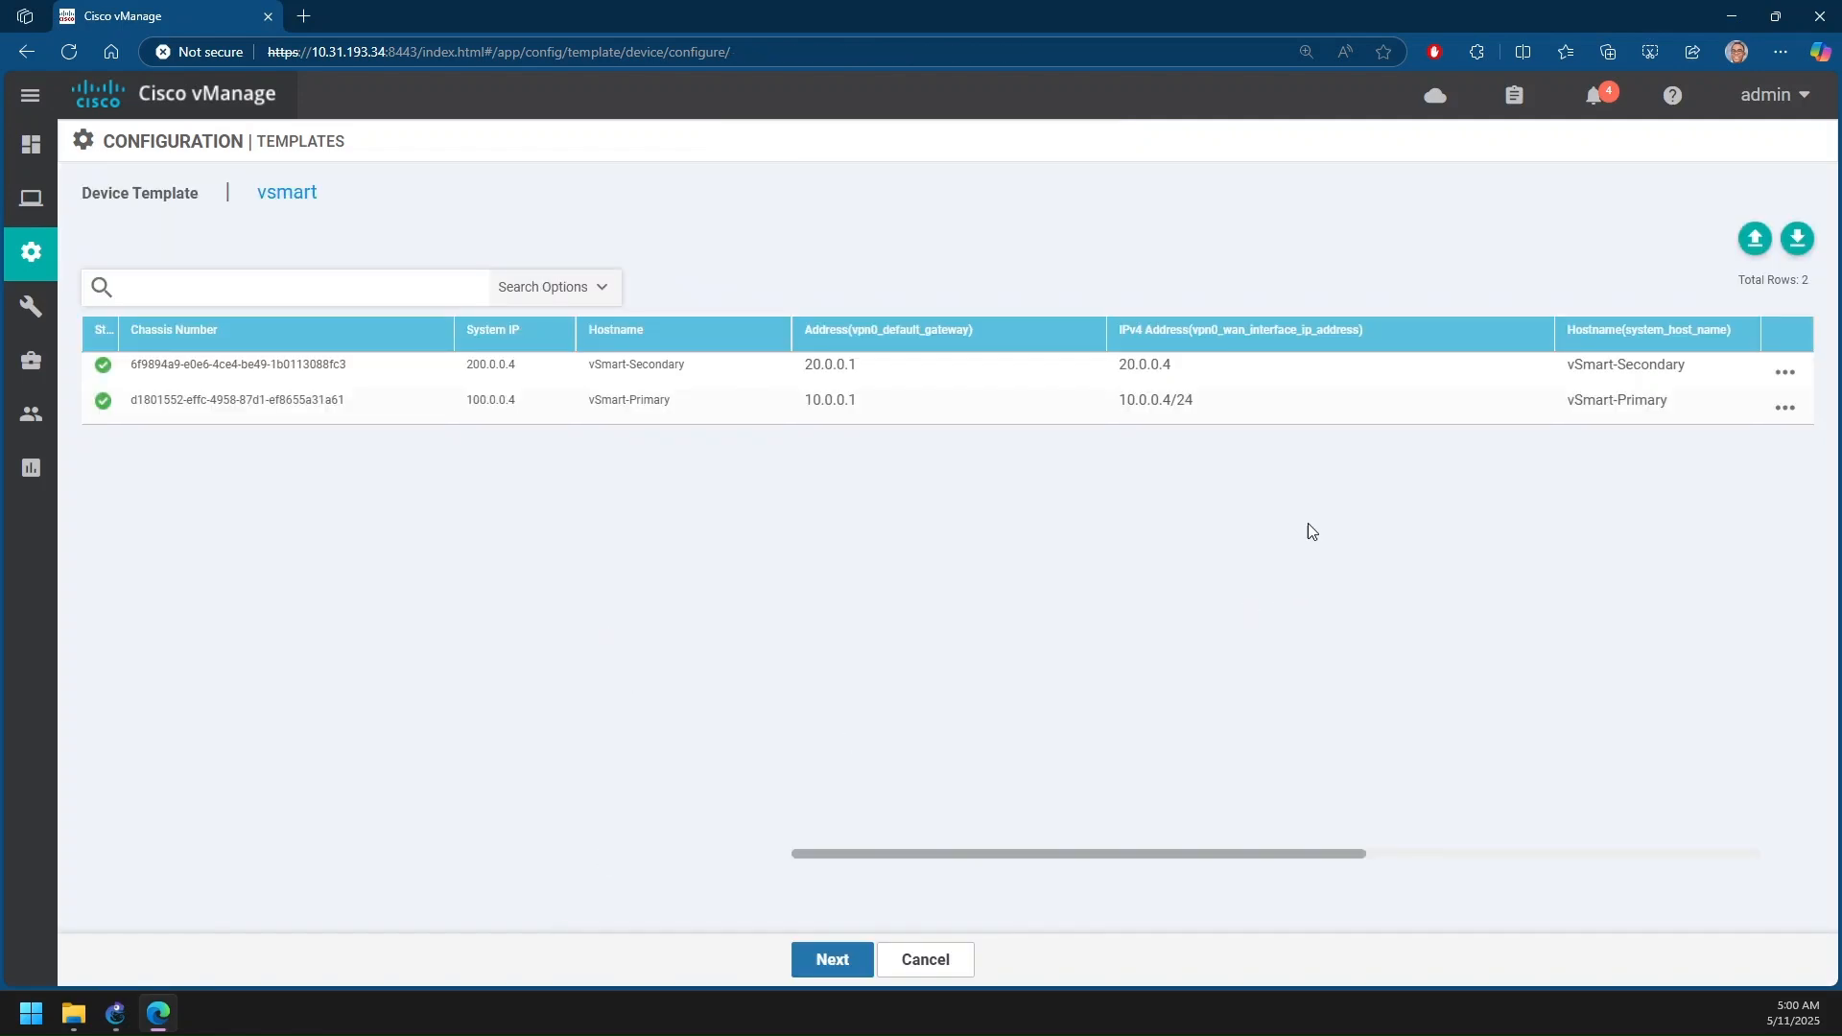
Change vSmart-Secondary's WAN interface IPv4 address to 20.0.0.4/24 and proceed to the configuration preview
{"action": "double_click", "coordinate": [1268, 355]}
{"action": "left_click", "coordinate": [1221, 370]}
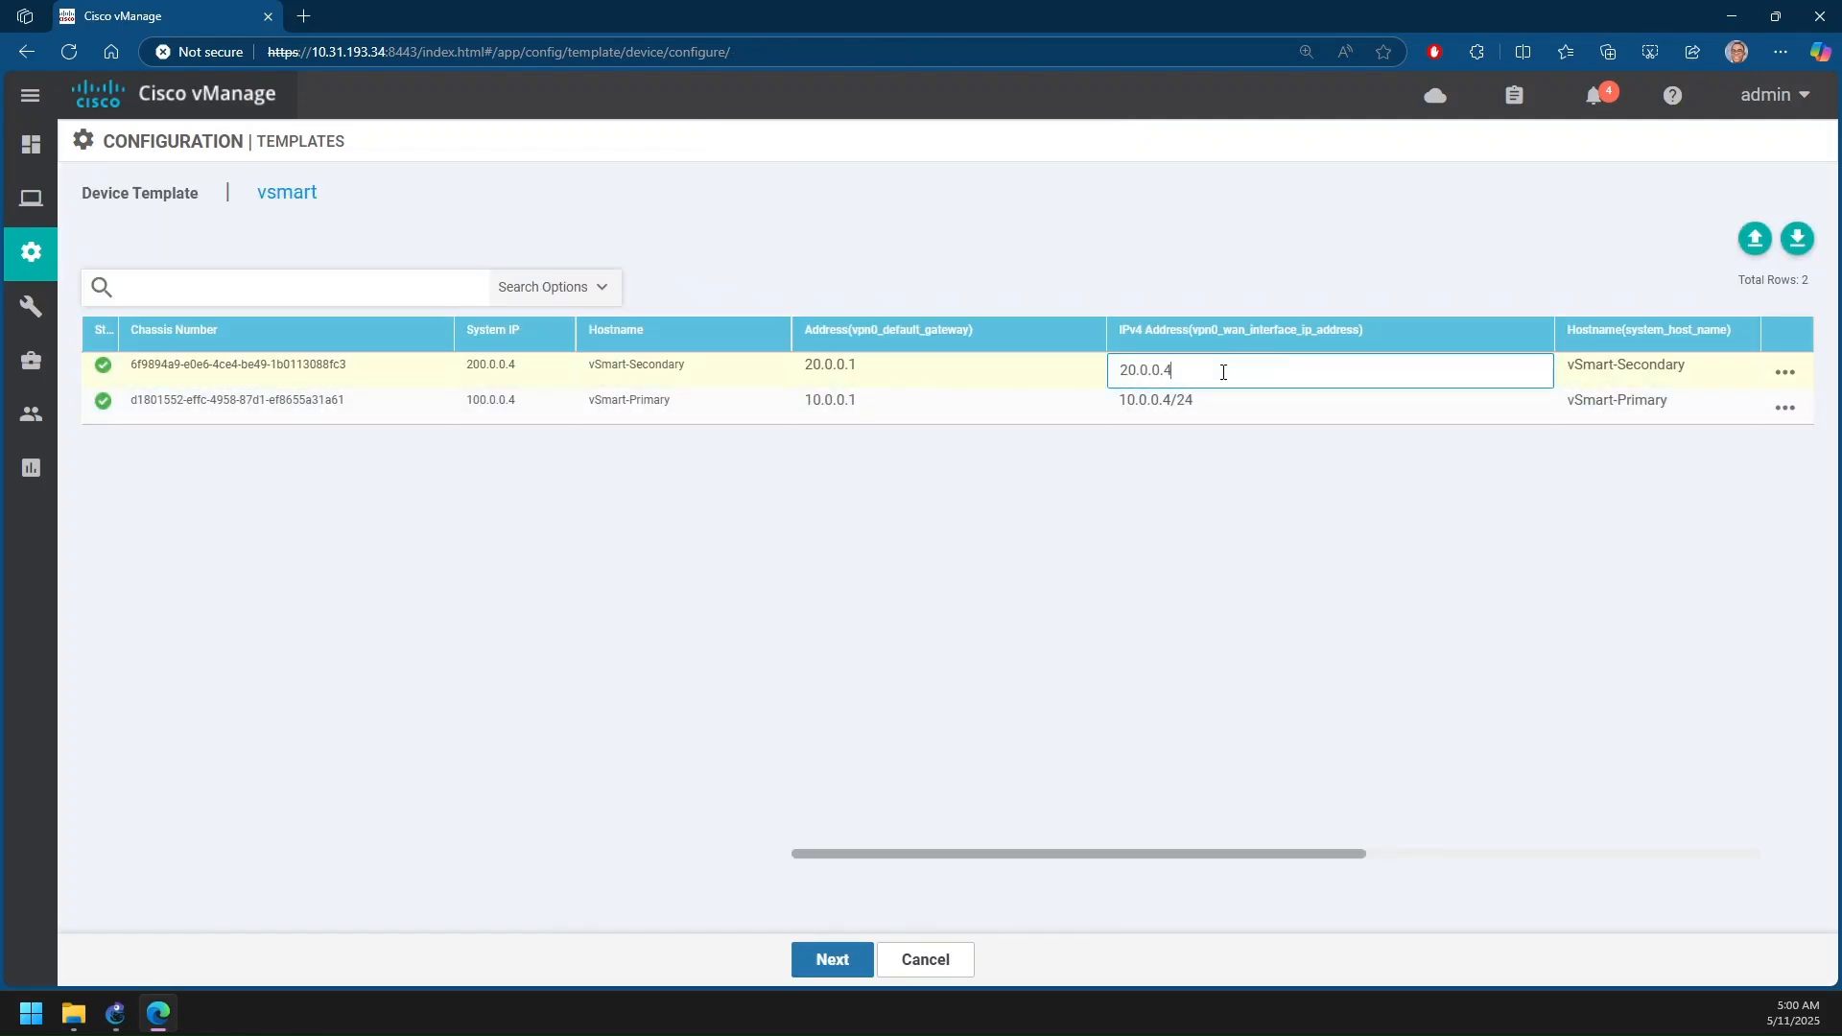
{"action": "type", "text": "/24"}
{"action": "left_click", "coordinate": [831, 960]}
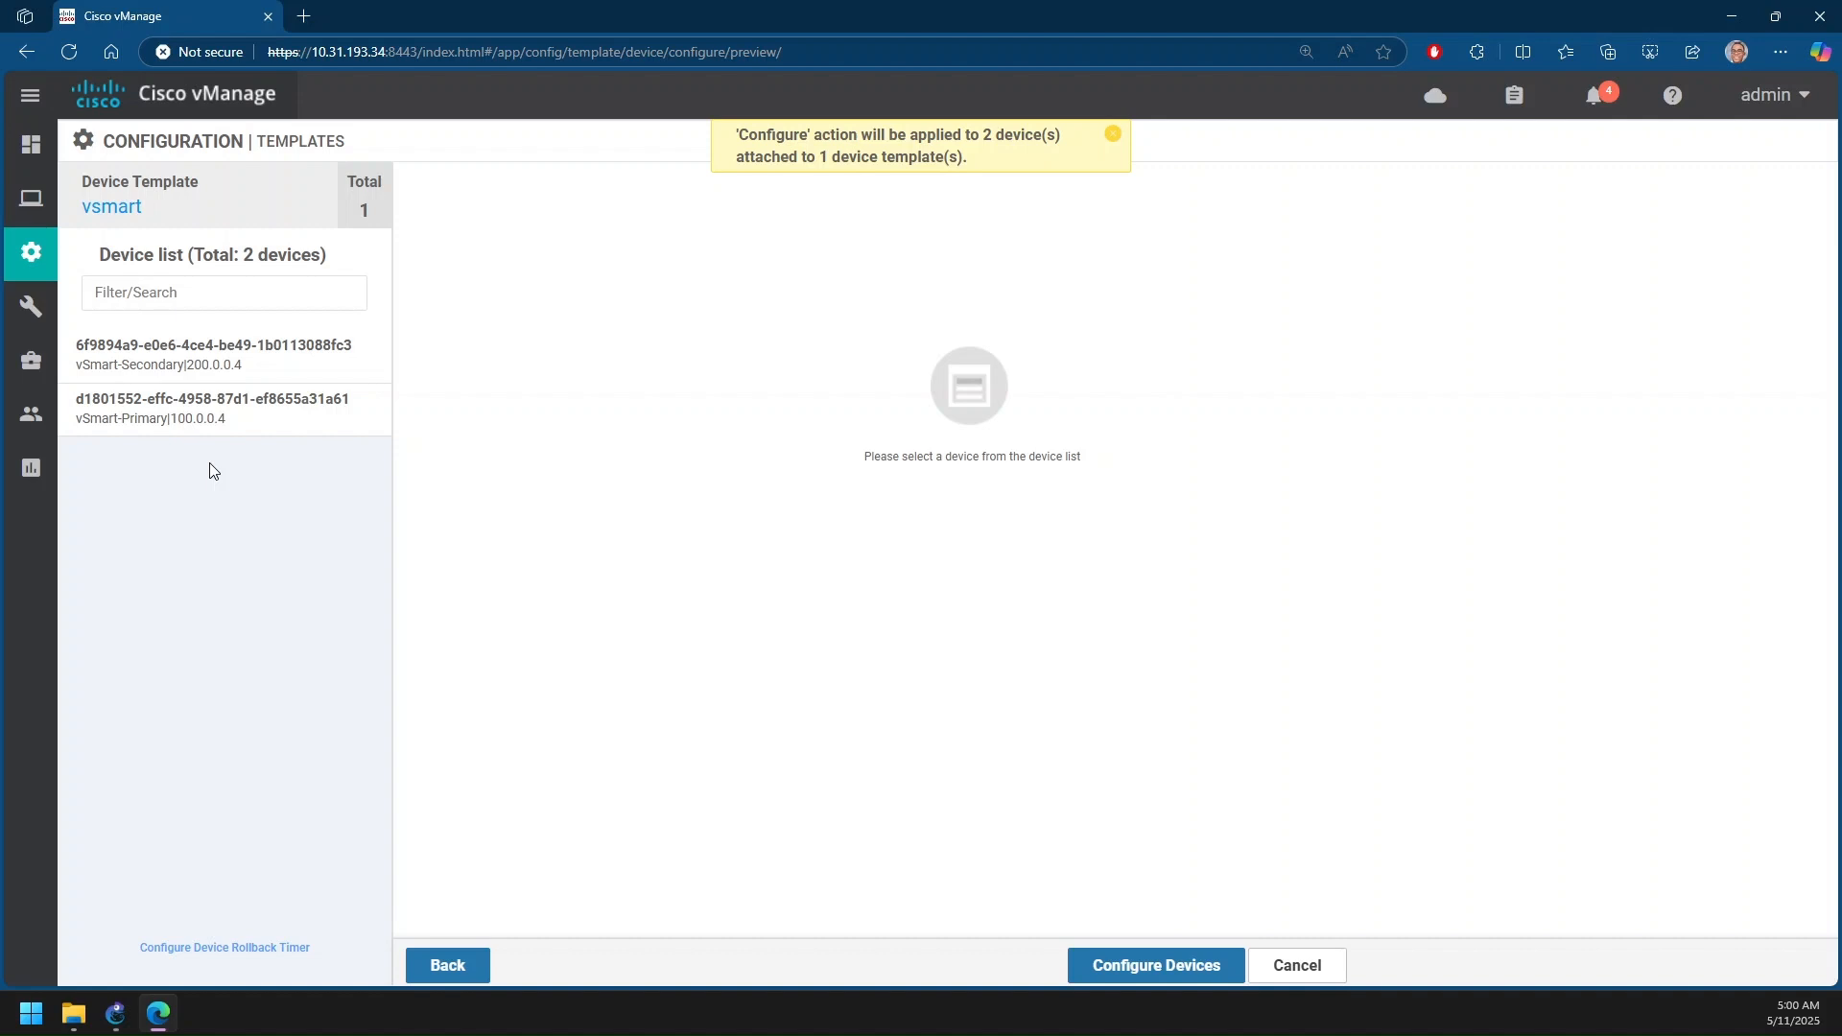
Open vSmart-Secondary's configuration preview and compare its local and new configurations side by side
{"action": "left_click", "coordinate": [227, 347]}
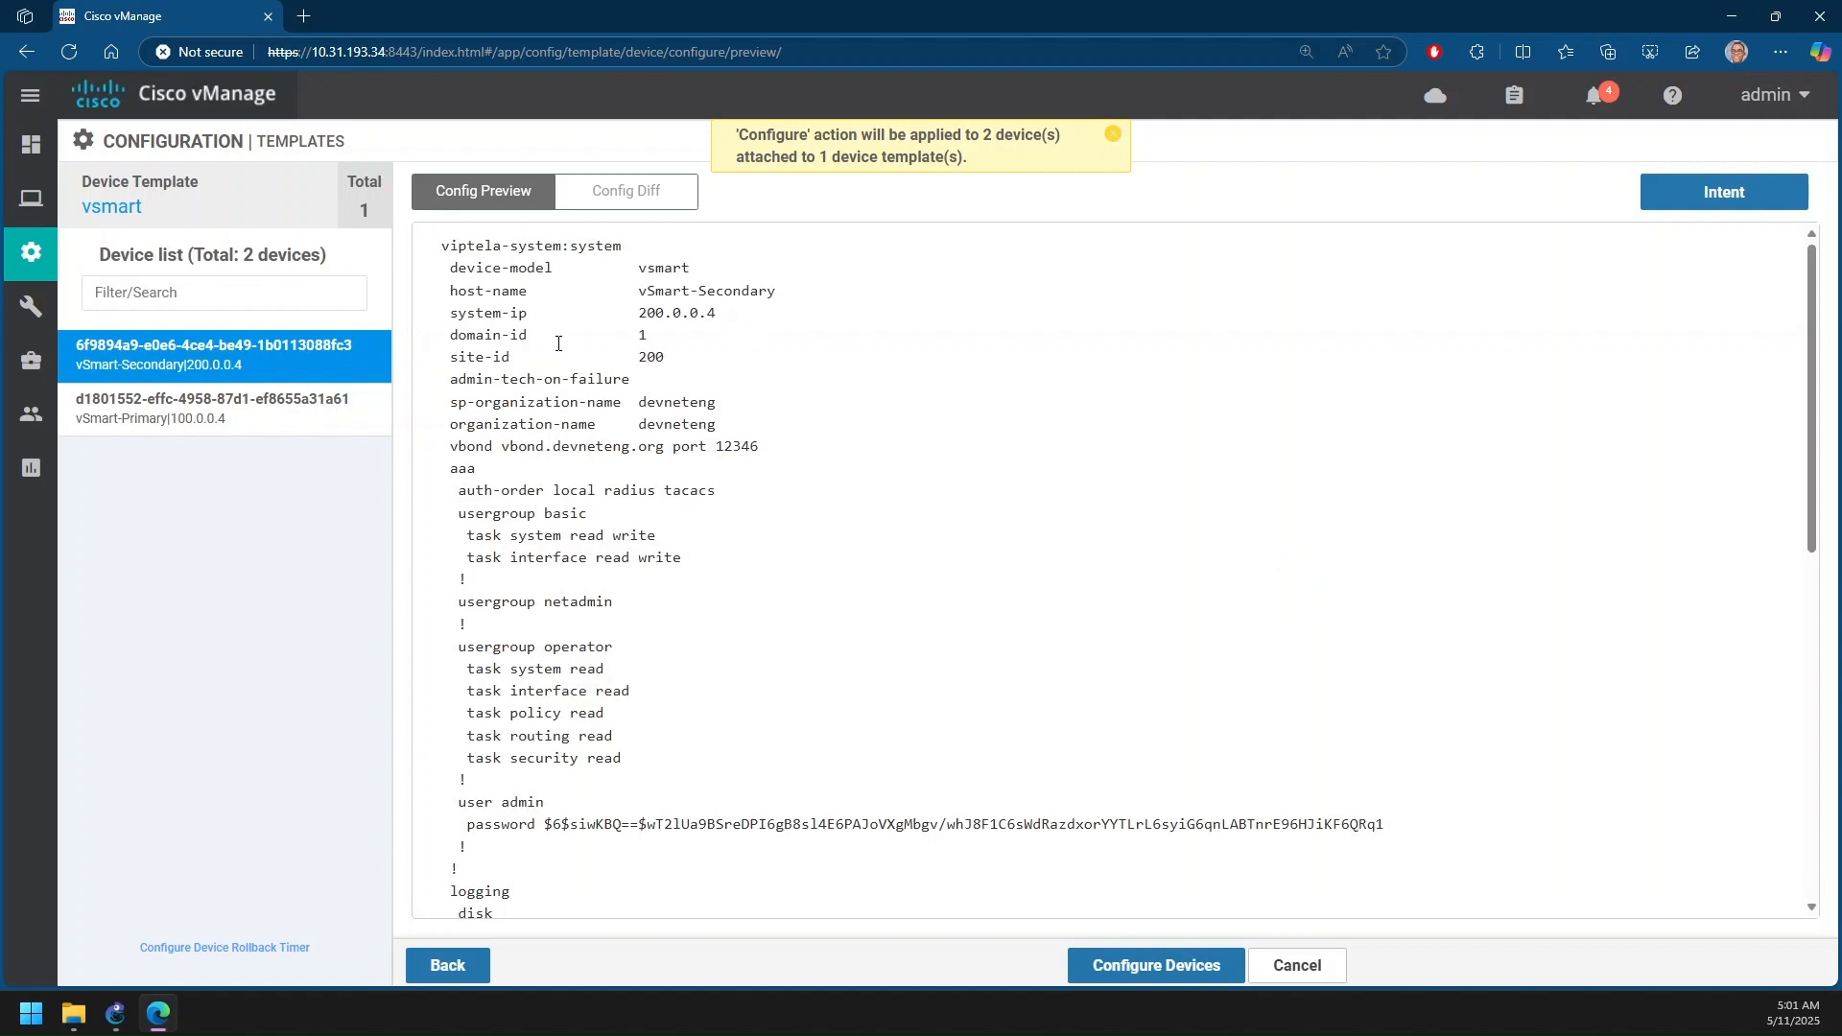
{"action": "left_click", "coordinate": [671, 203]}
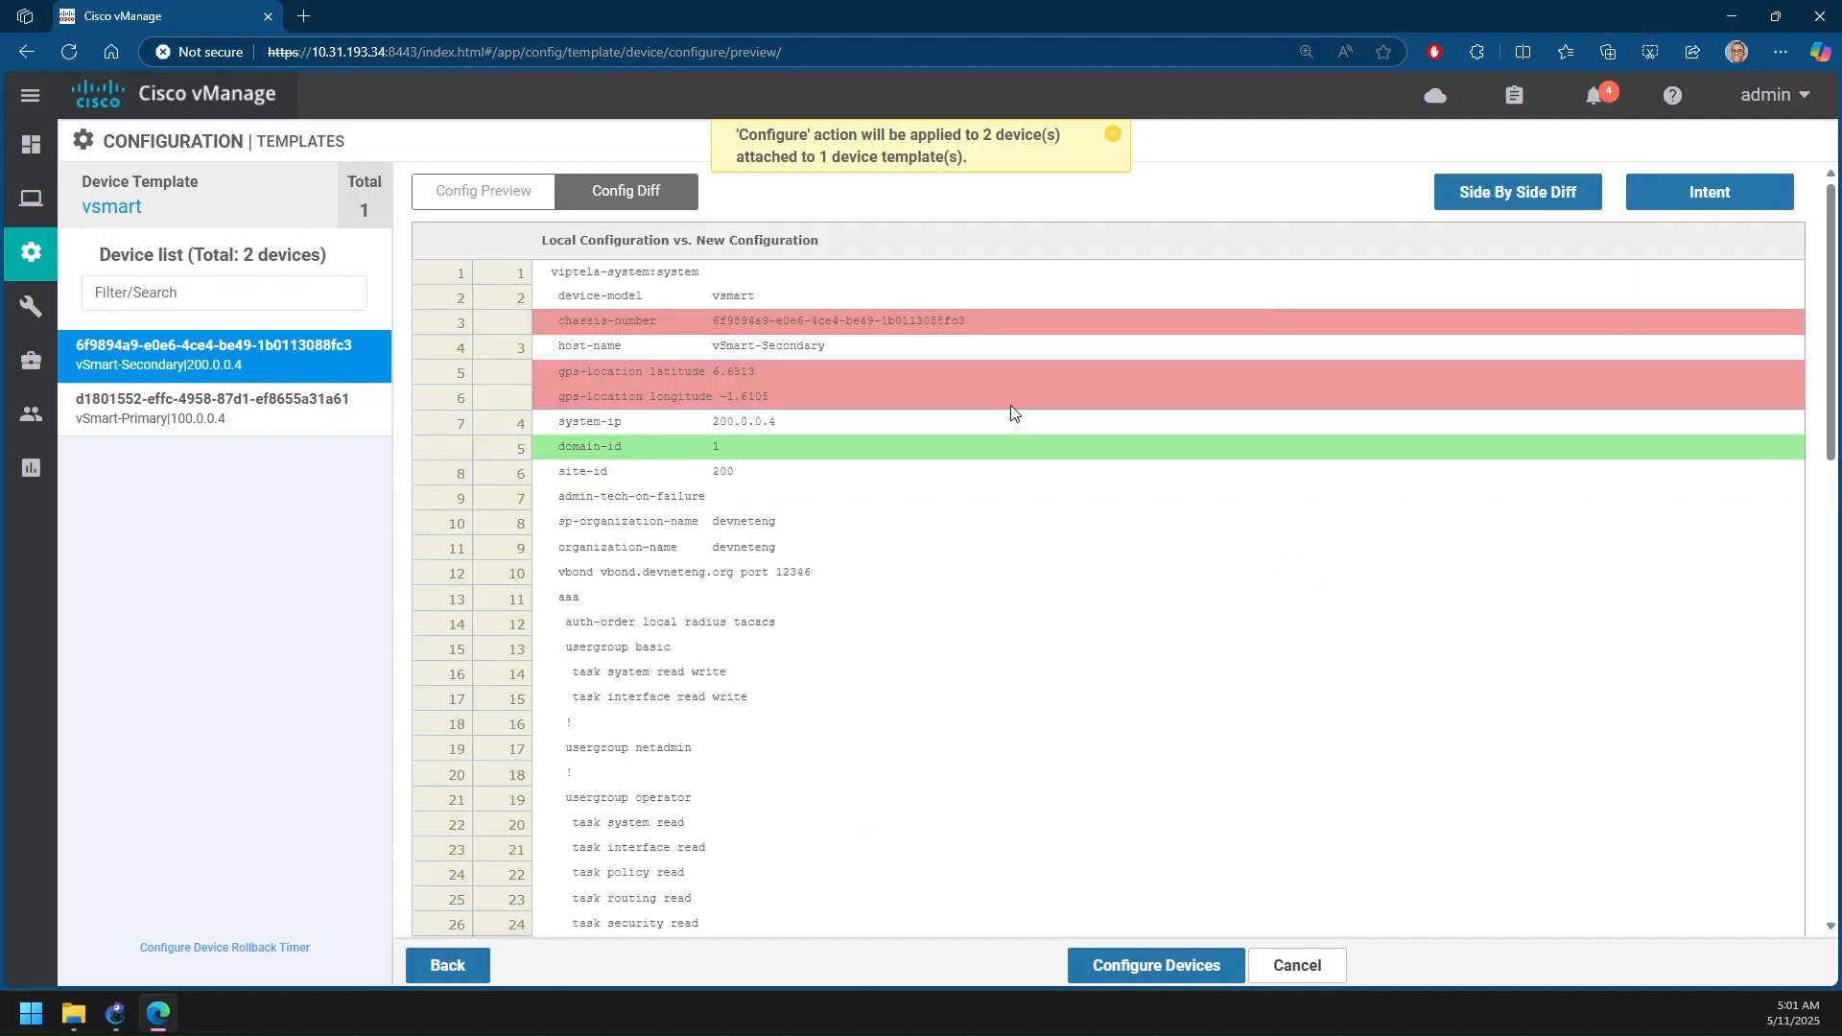
{"action": "left_click", "coordinate": [1516, 197]}
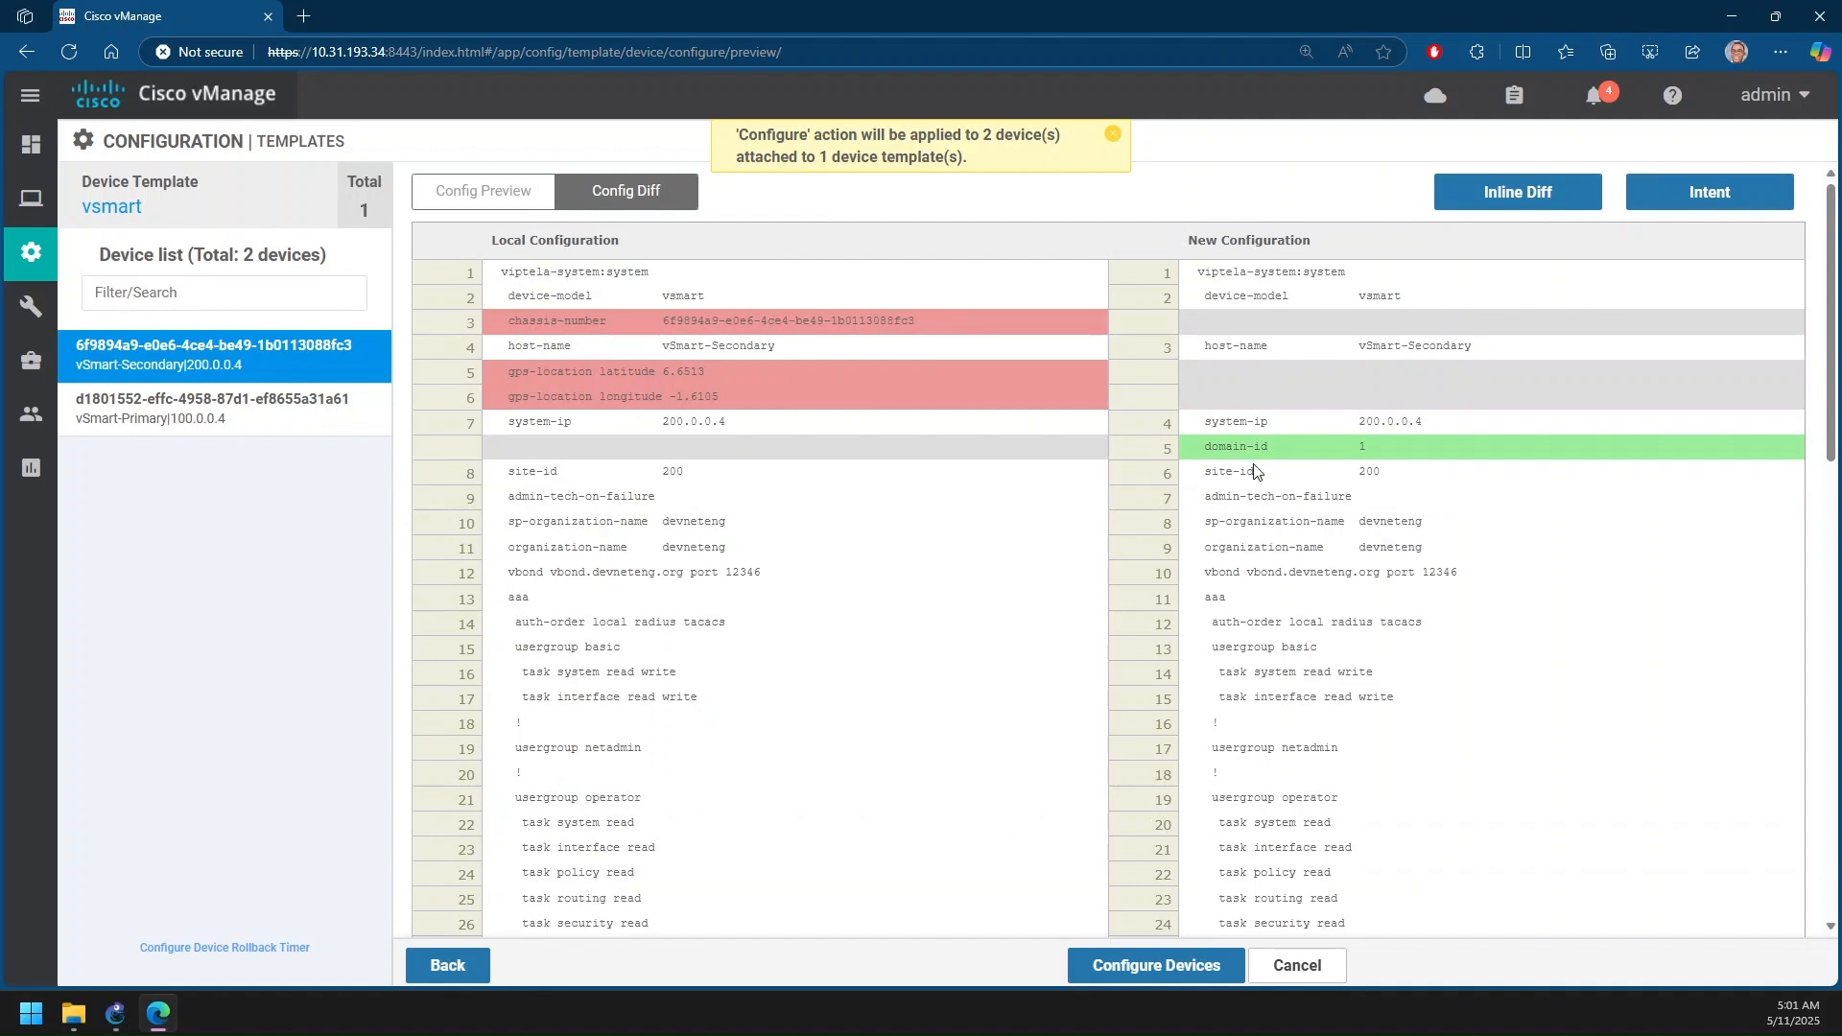
{"action": "key", "text": "ctrl+plus"}
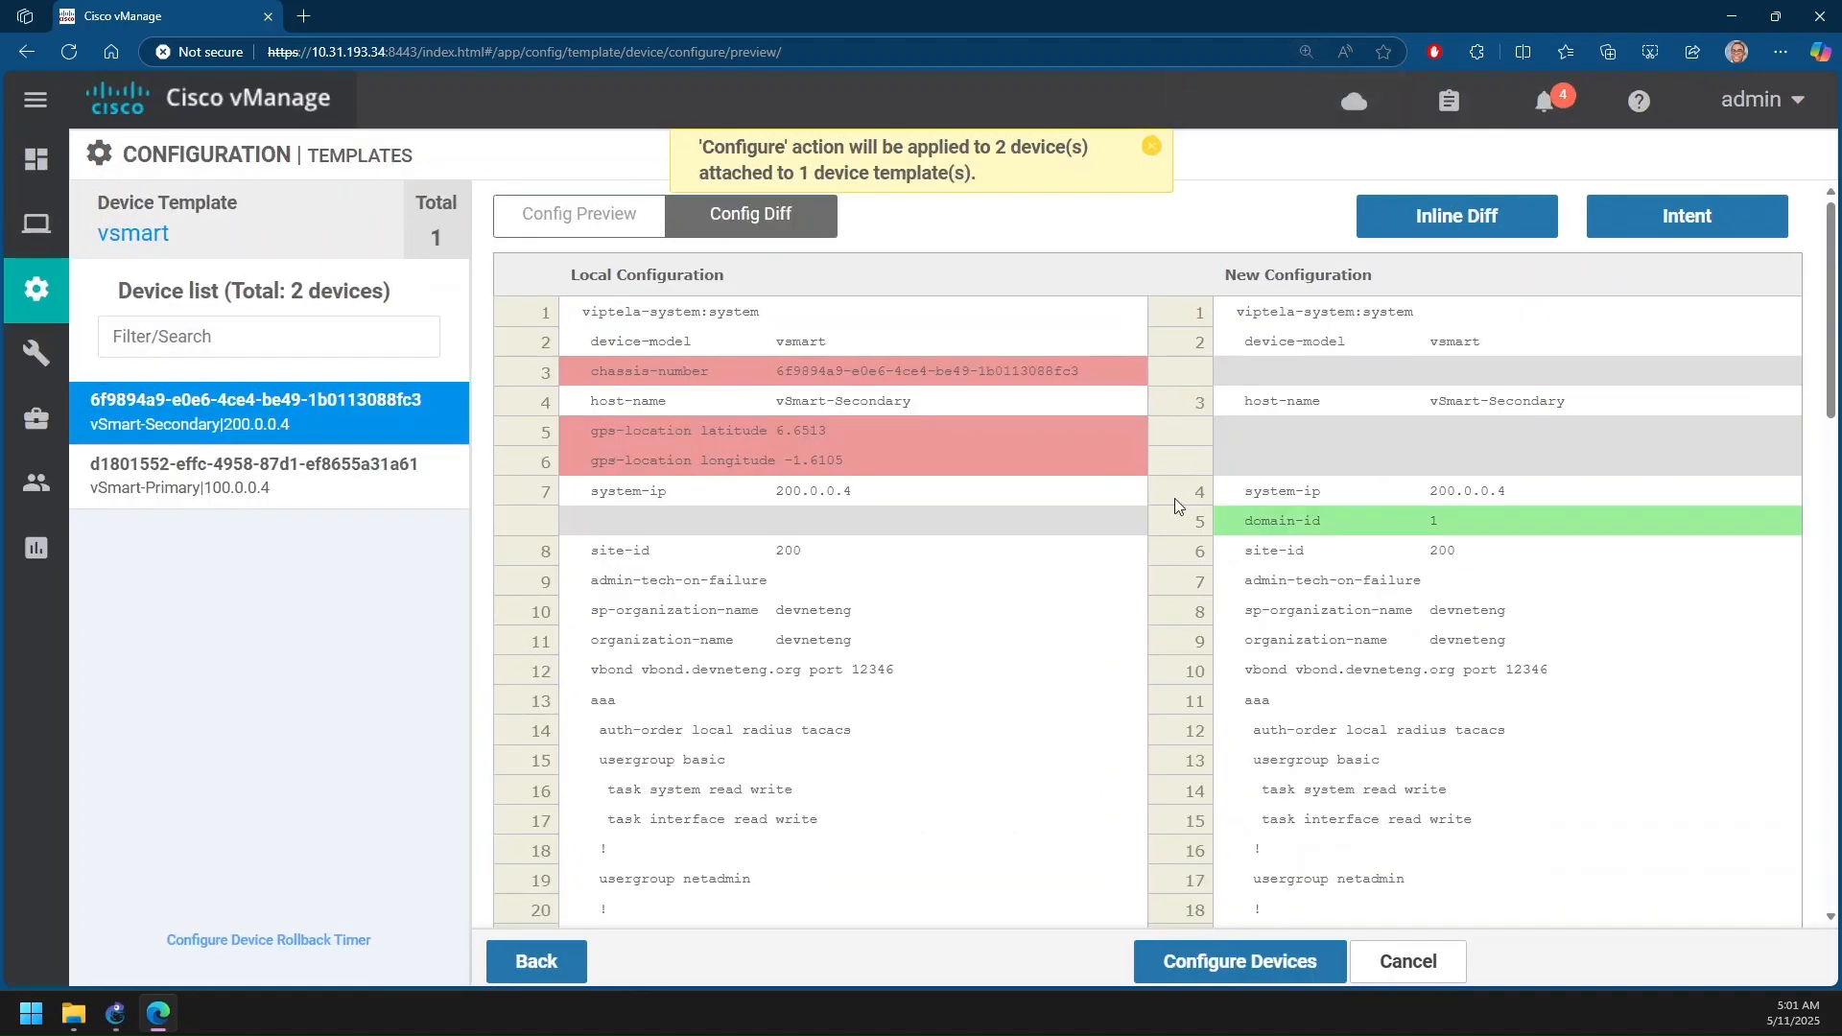
Examine the differences between vSmart-Secondary's local and new configurations, from the system settings through VPN 0 and VPN 512
{"action": "scroll", "coordinate": [1163, 503], "scroll_direction": "down", "scroll_amount": 5}
{"action": "scroll", "coordinate": [1122, 537], "scroll_direction": "up", "scroll_amount": 2}
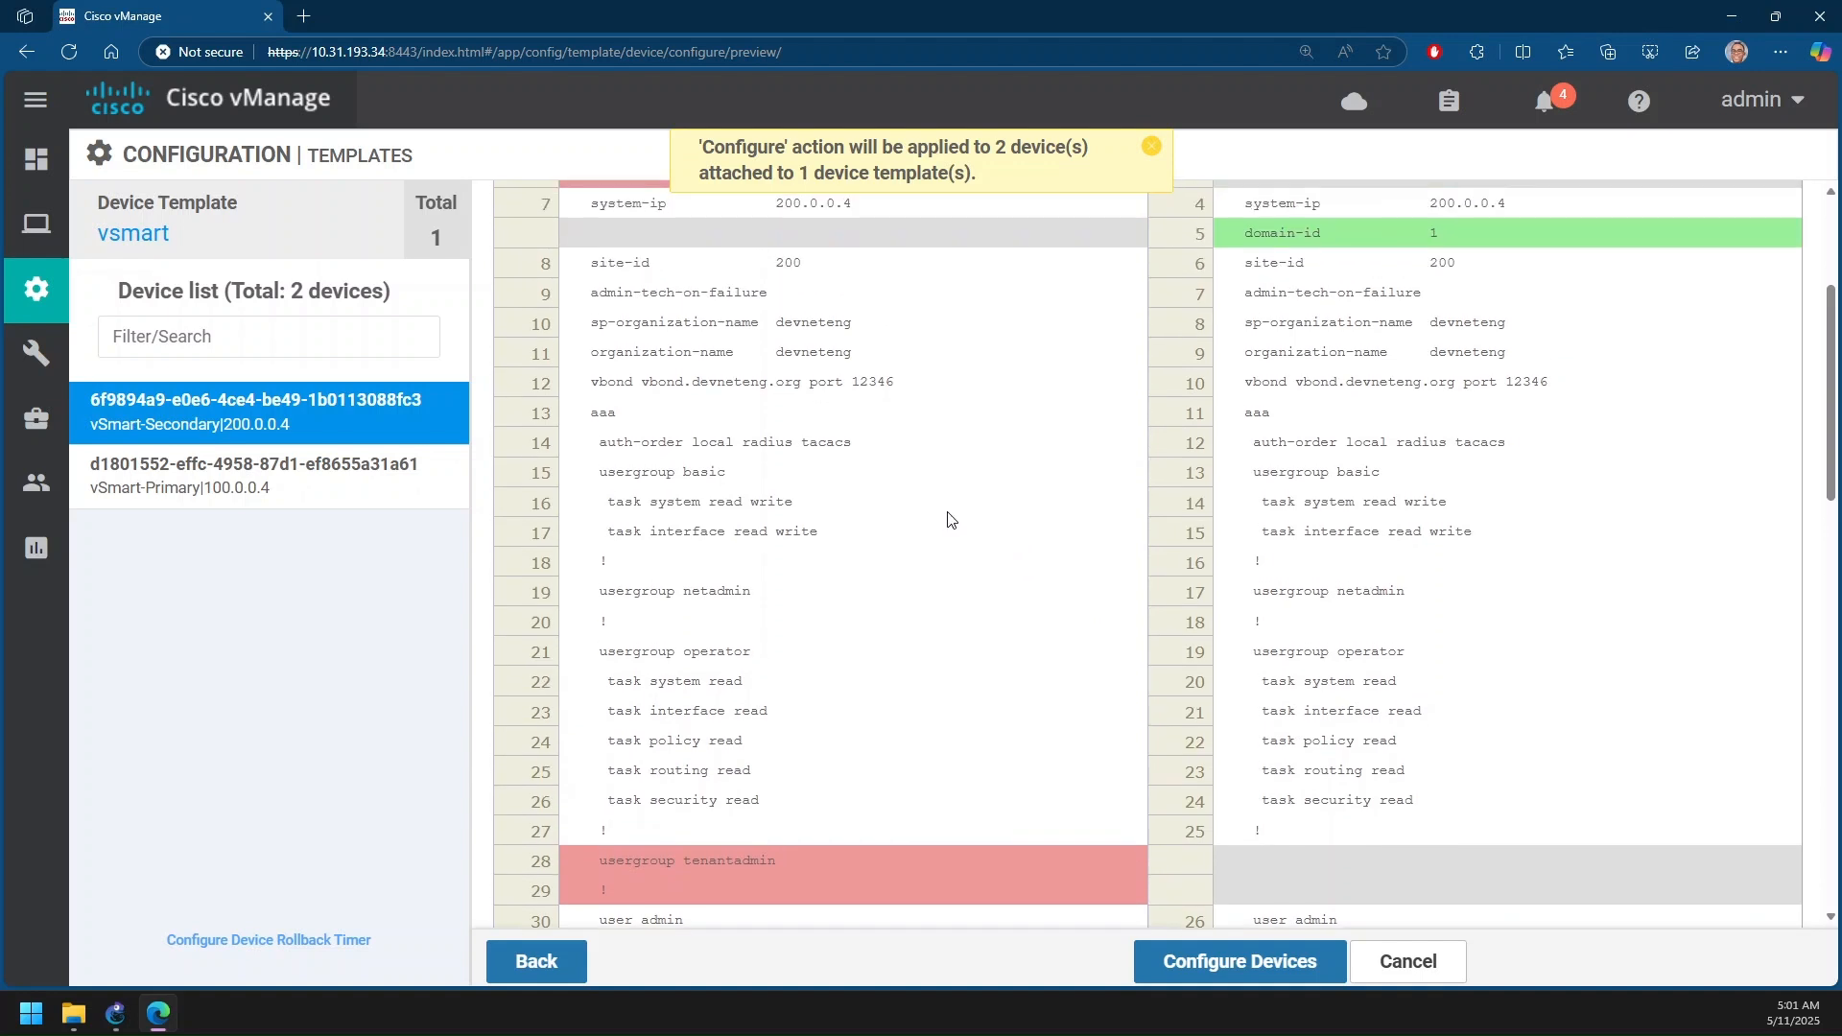
{"action": "scroll", "coordinate": [1114, 431], "scroll_direction": "down", "scroll_amount": 3}
{"action": "scroll", "coordinate": [1281, 461], "scroll_direction": "up", "scroll_amount": 5}
{"action": "scroll", "coordinate": [1224, 477], "scroll_direction": "down", "scroll_amount": 2}
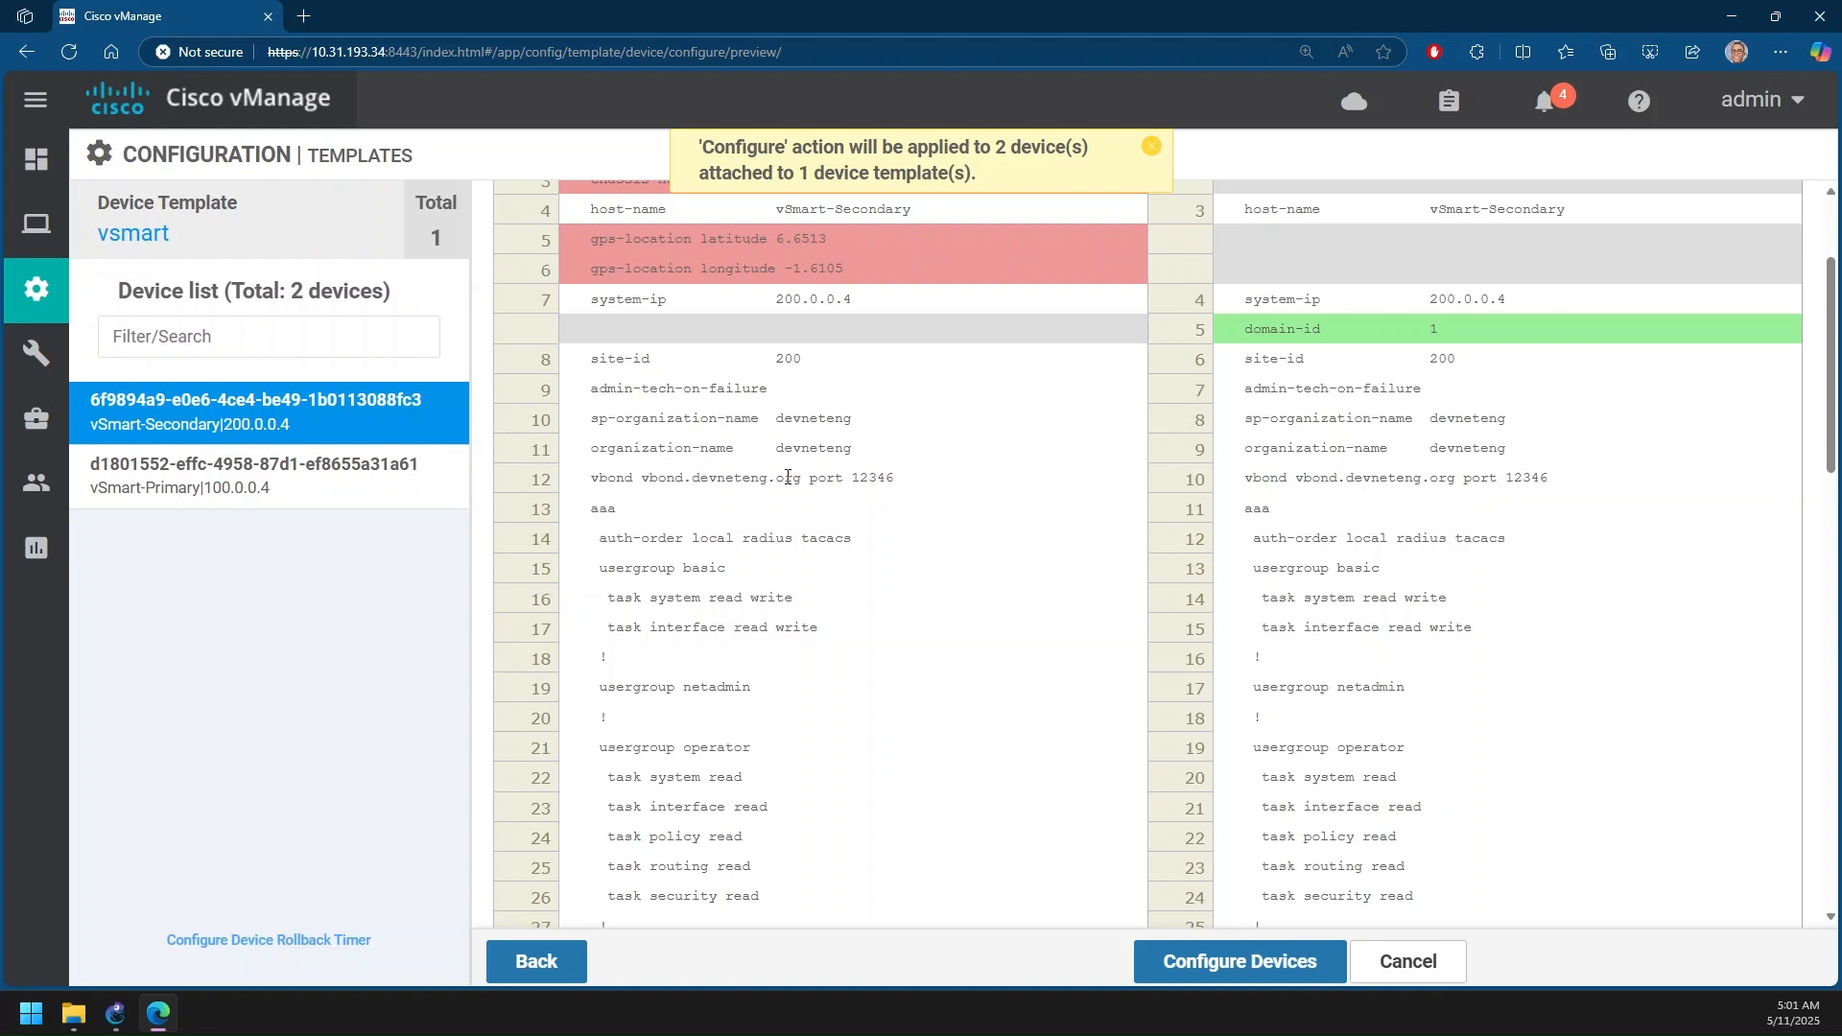
{"action": "scroll", "coordinate": [872, 439], "scroll_direction": "down", "scroll_amount": 3}
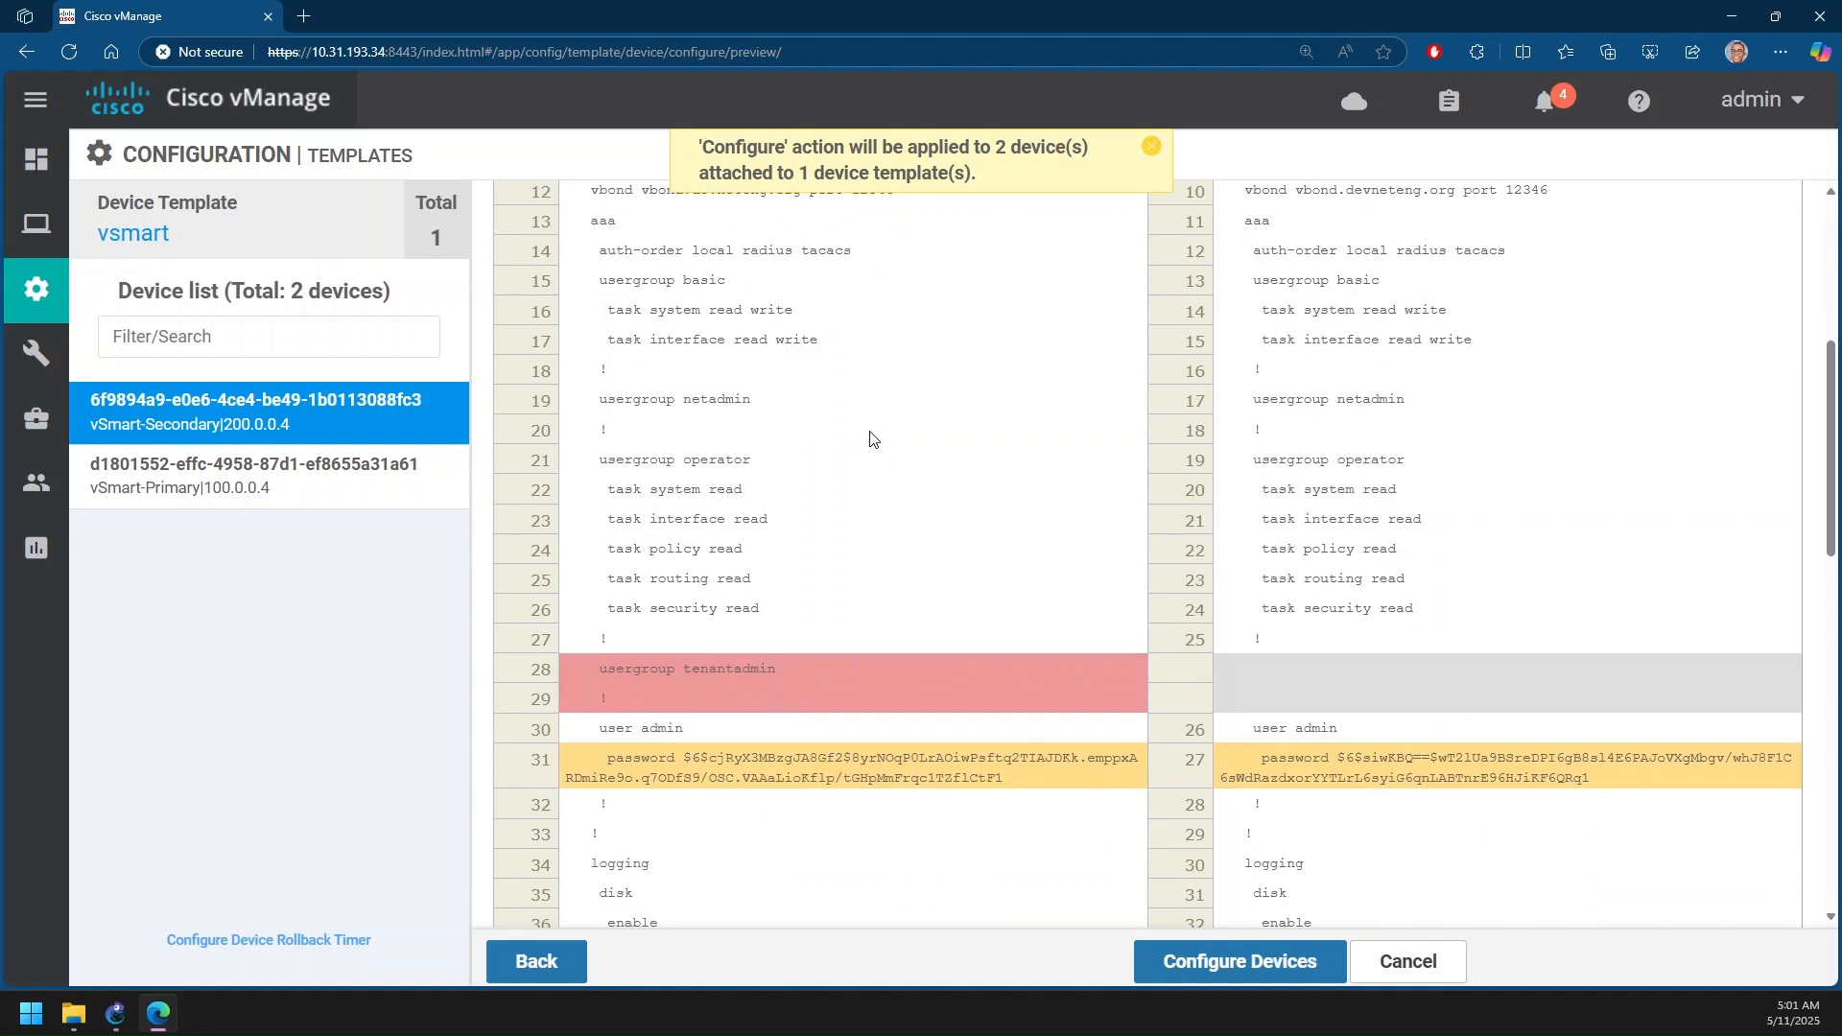
{"action": "scroll", "coordinate": [870, 439], "scroll_direction": "down", "scroll_amount": 1}
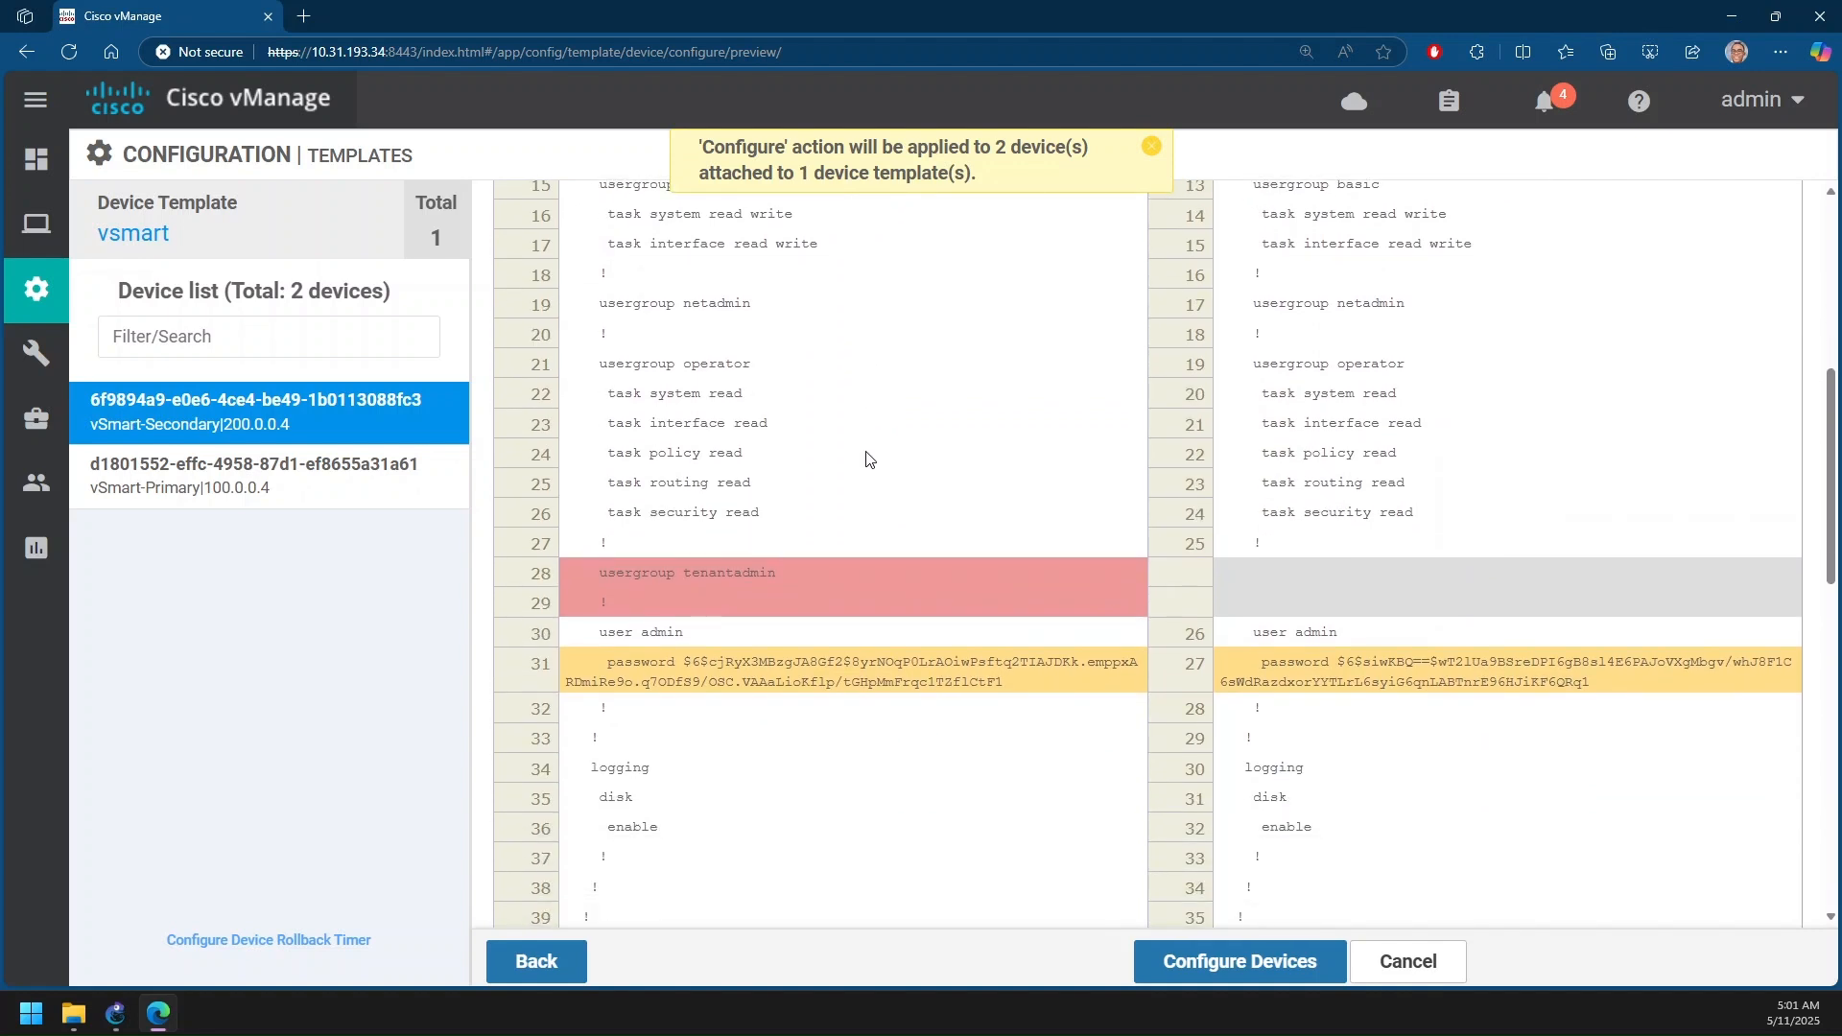
{"action": "scroll", "coordinate": [854, 480], "scroll_direction": "down", "scroll_amount": 2}
{"action": "scroll", "coordinate": [850, 482], "scroll_direction": "down", "scroll_amount": 2}
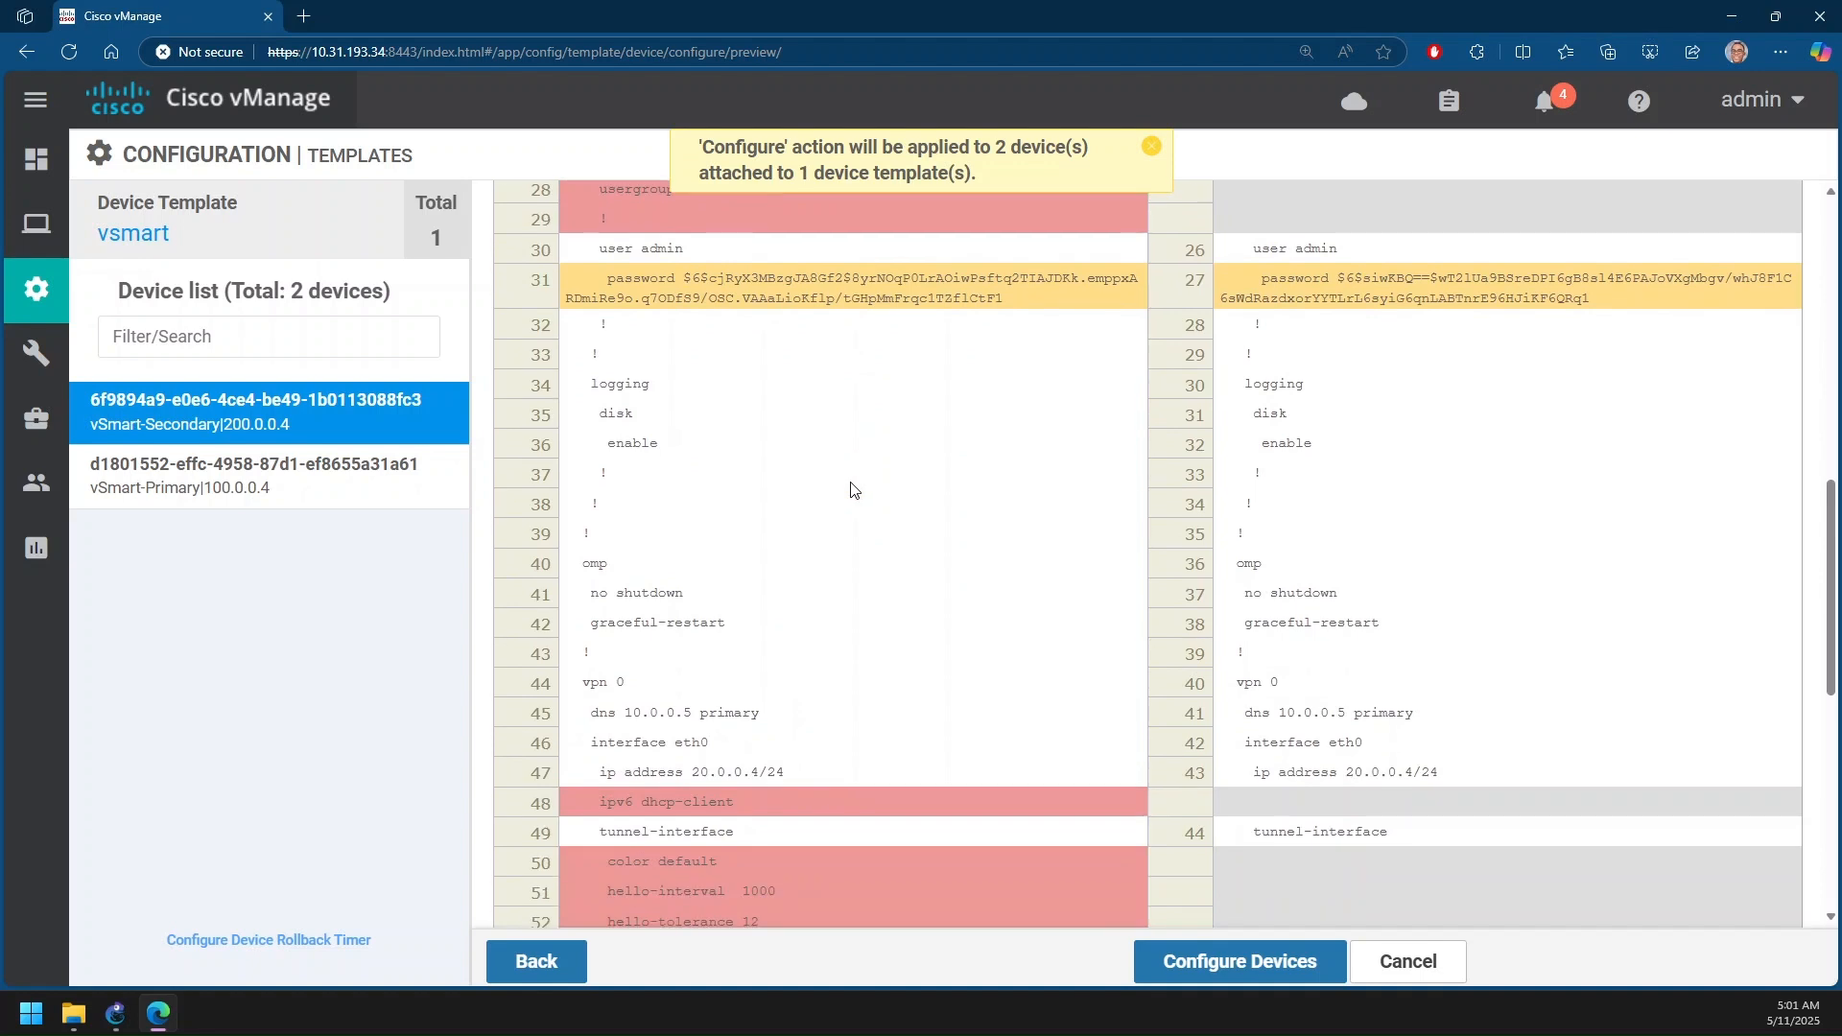
{"action": "scroll", "coordinate": [850, 490], "scroll_direction": "down", "scroll_amount": 2}
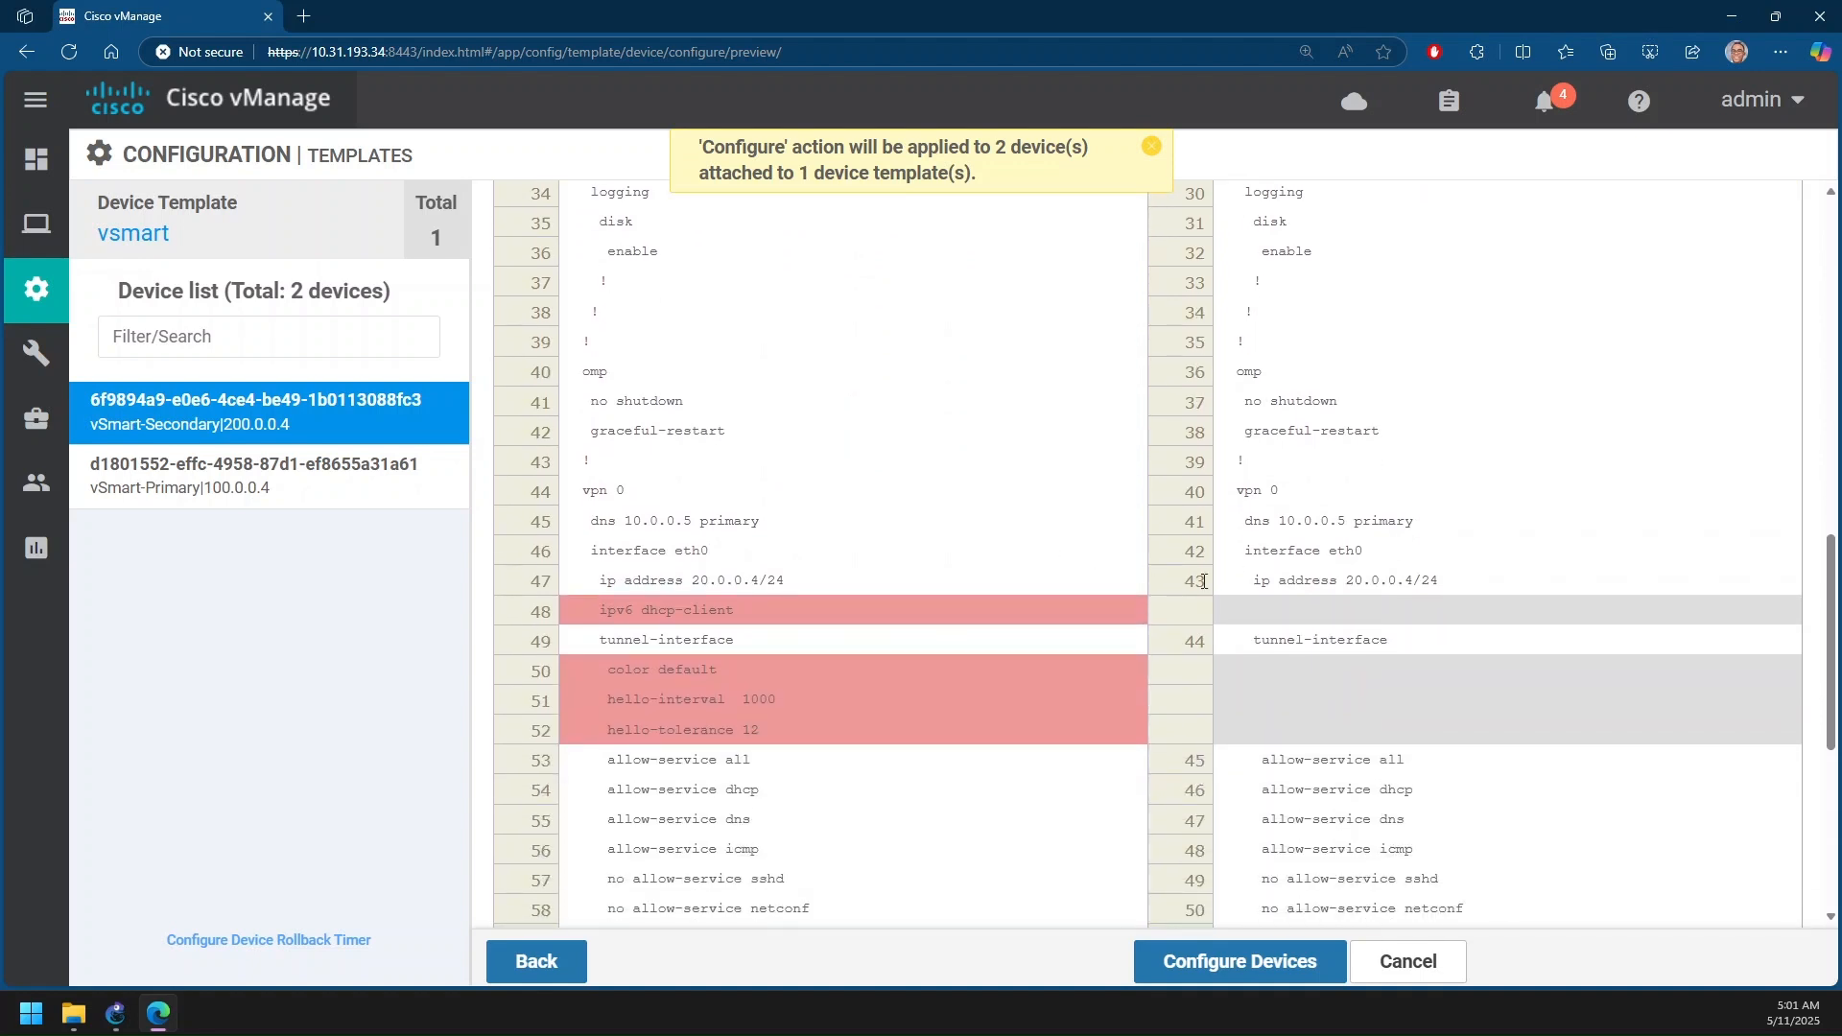
{"action": "scroll", "coordinate": [1368, 595], "scroll_direction": "down", "scroll_amount": 2}
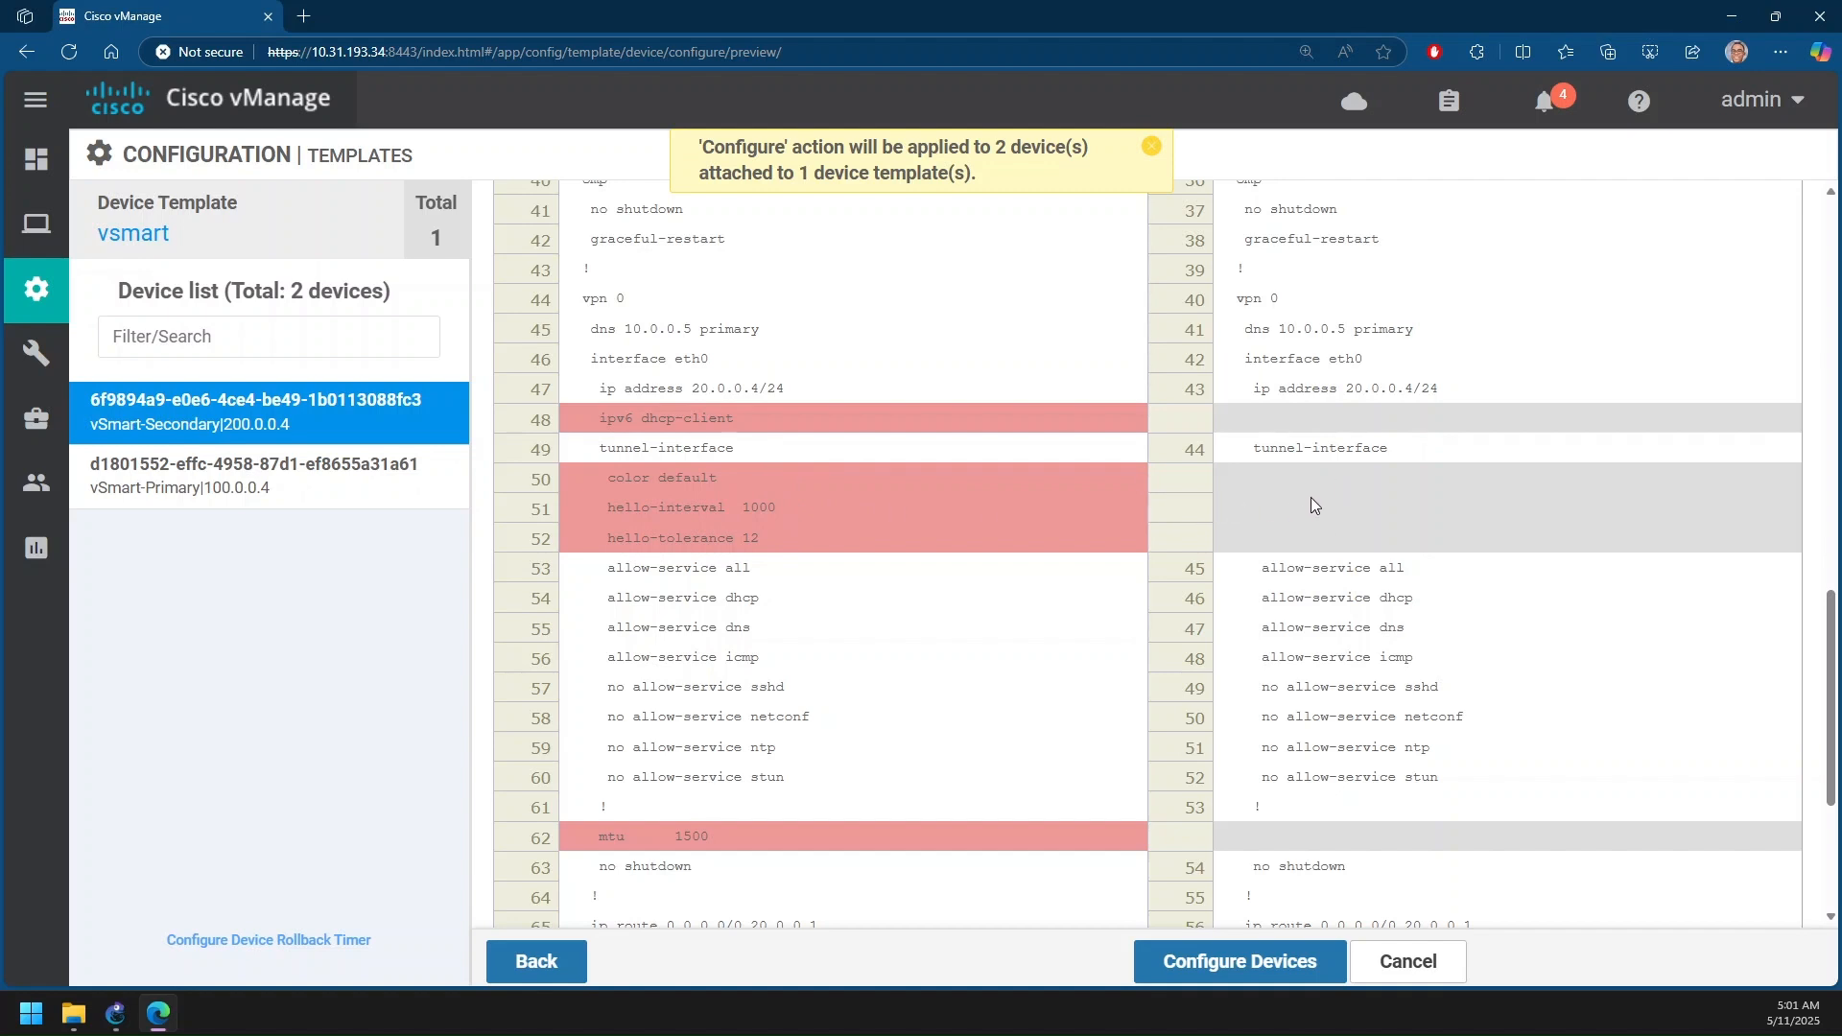
{"action": "scroll", "coordinate": [1310, 497], "scroll_direction": "down", "scroll_amount": 2}
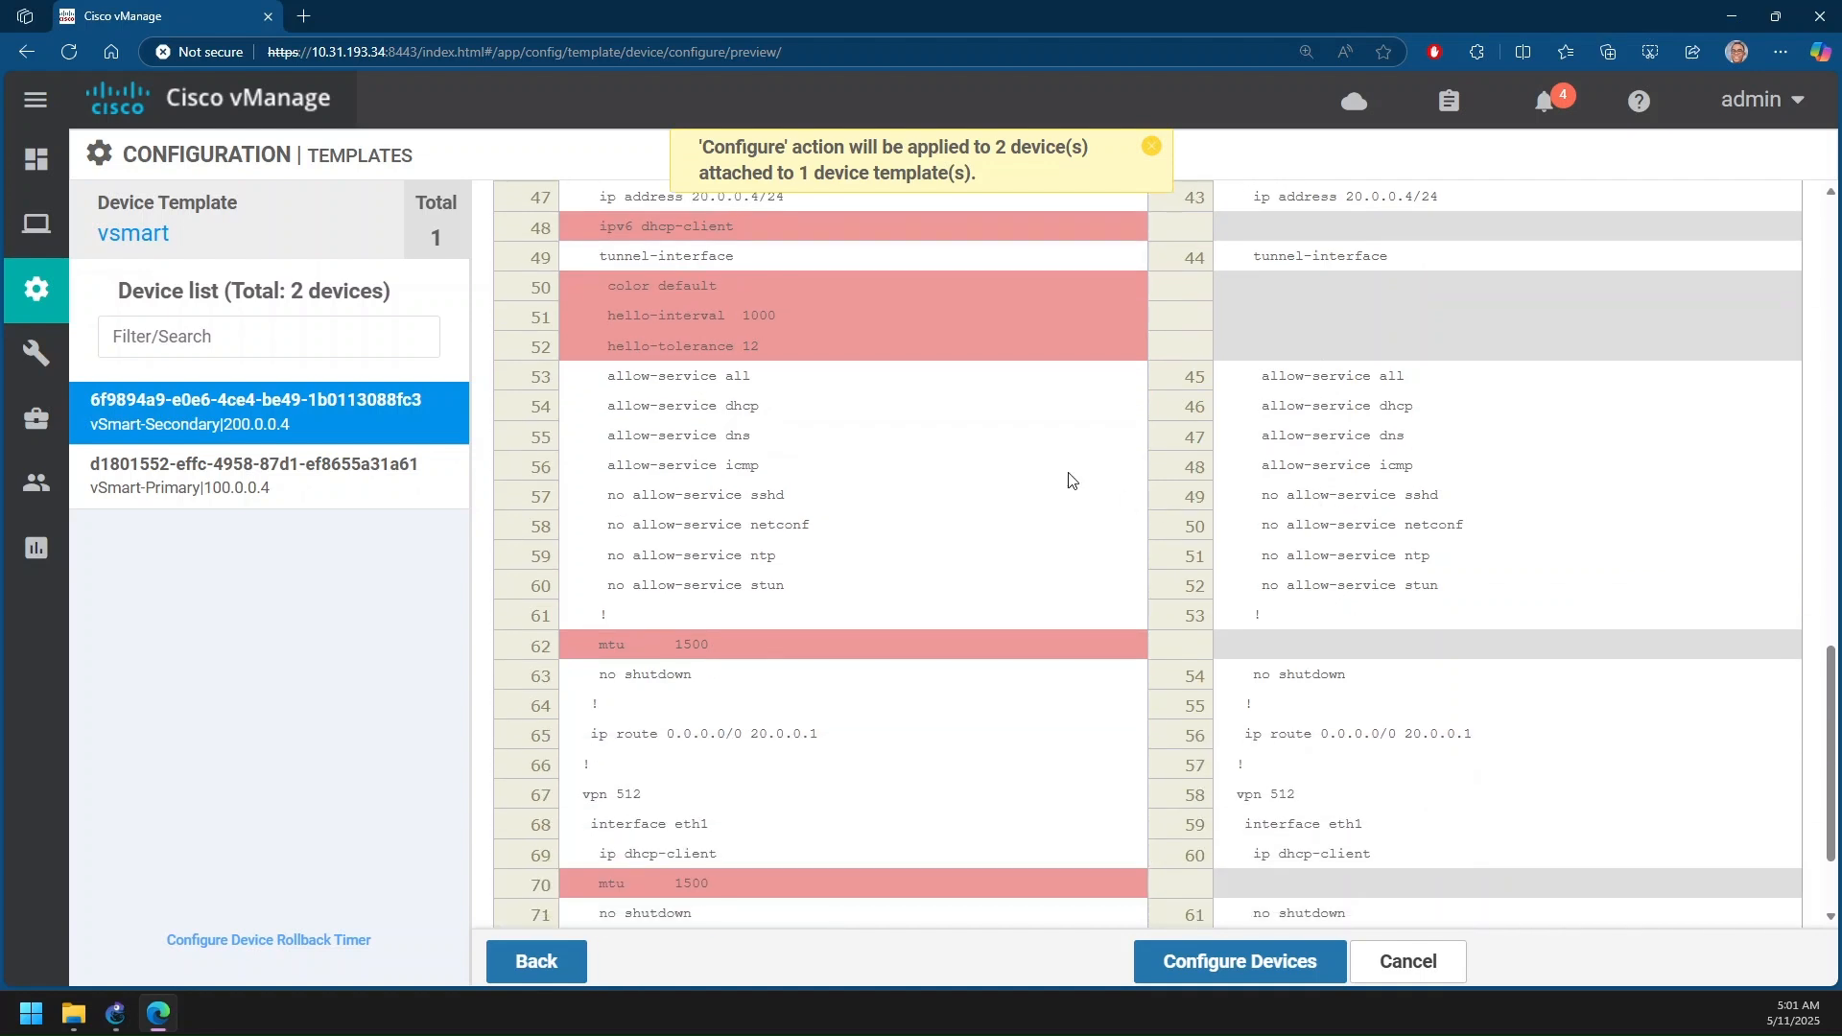
{"action": "scroll", "coordinate": [1067, 480], "scroll_direction": "up", "scroll_amount": 1}
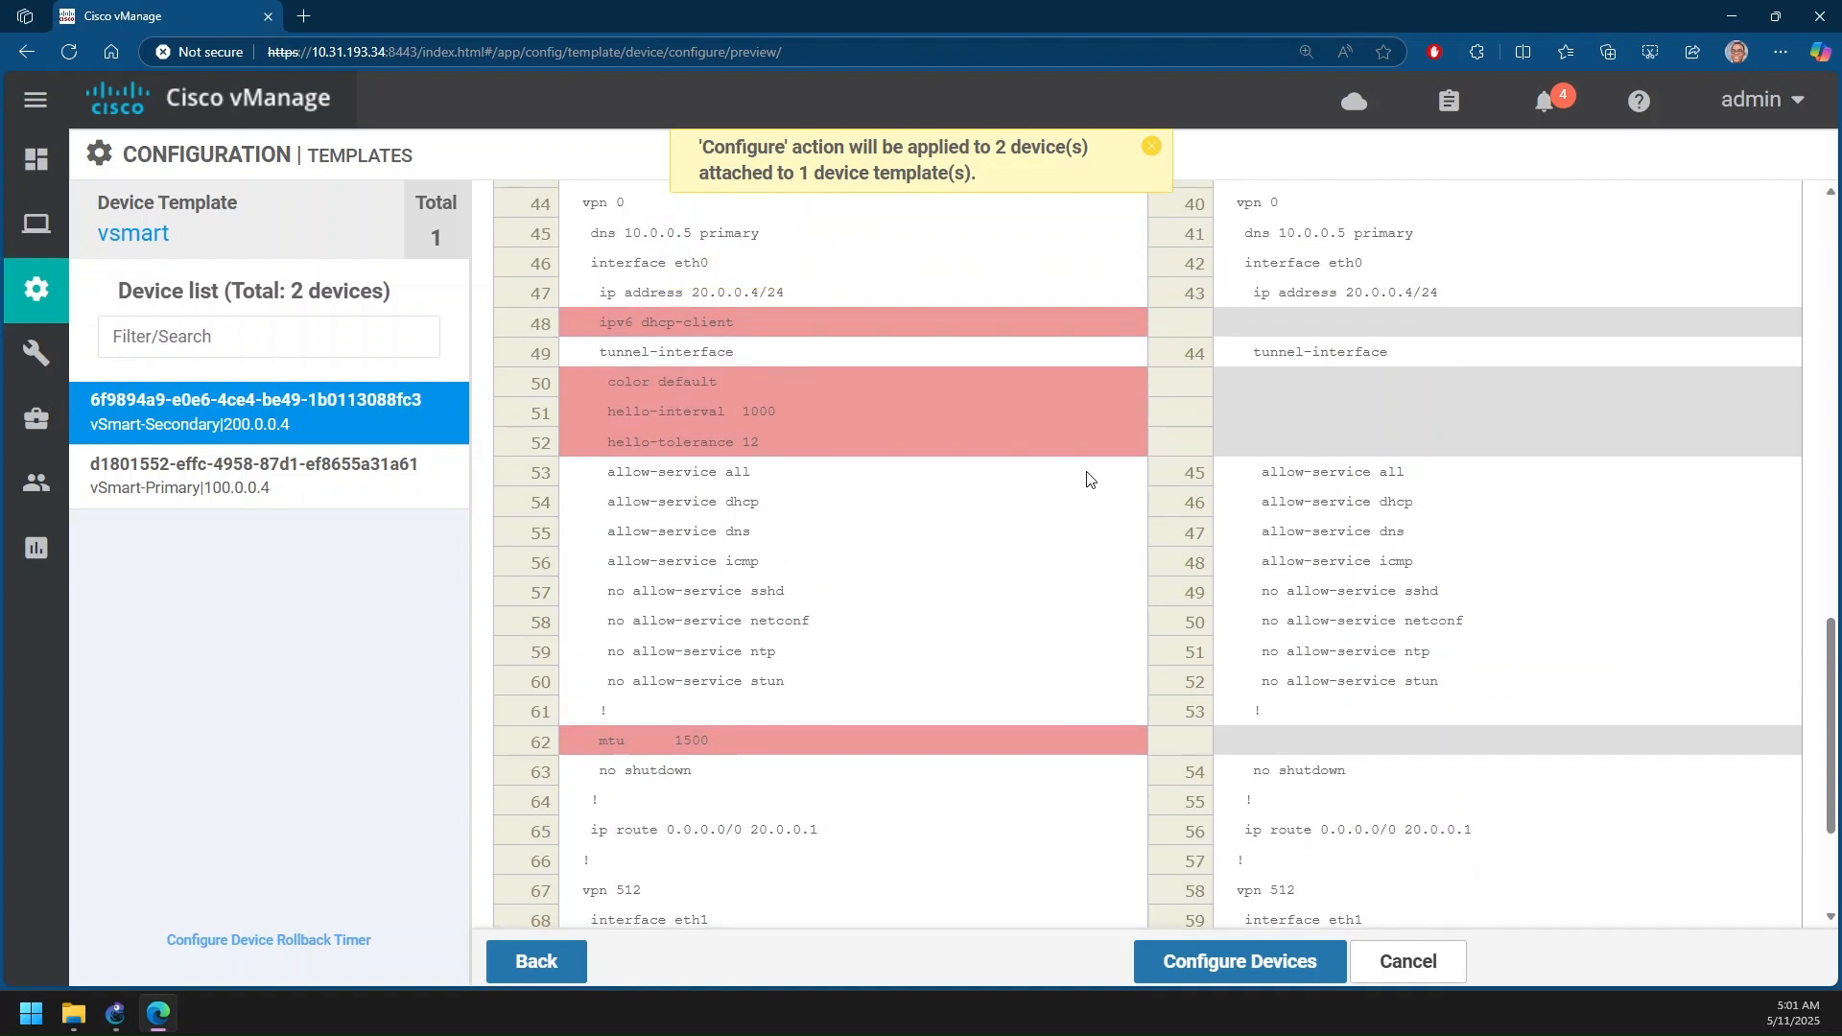
{"action": "scroll", "coordinate": [1325, 526], "scroll_direction": "down", "scroll_amount": 1}
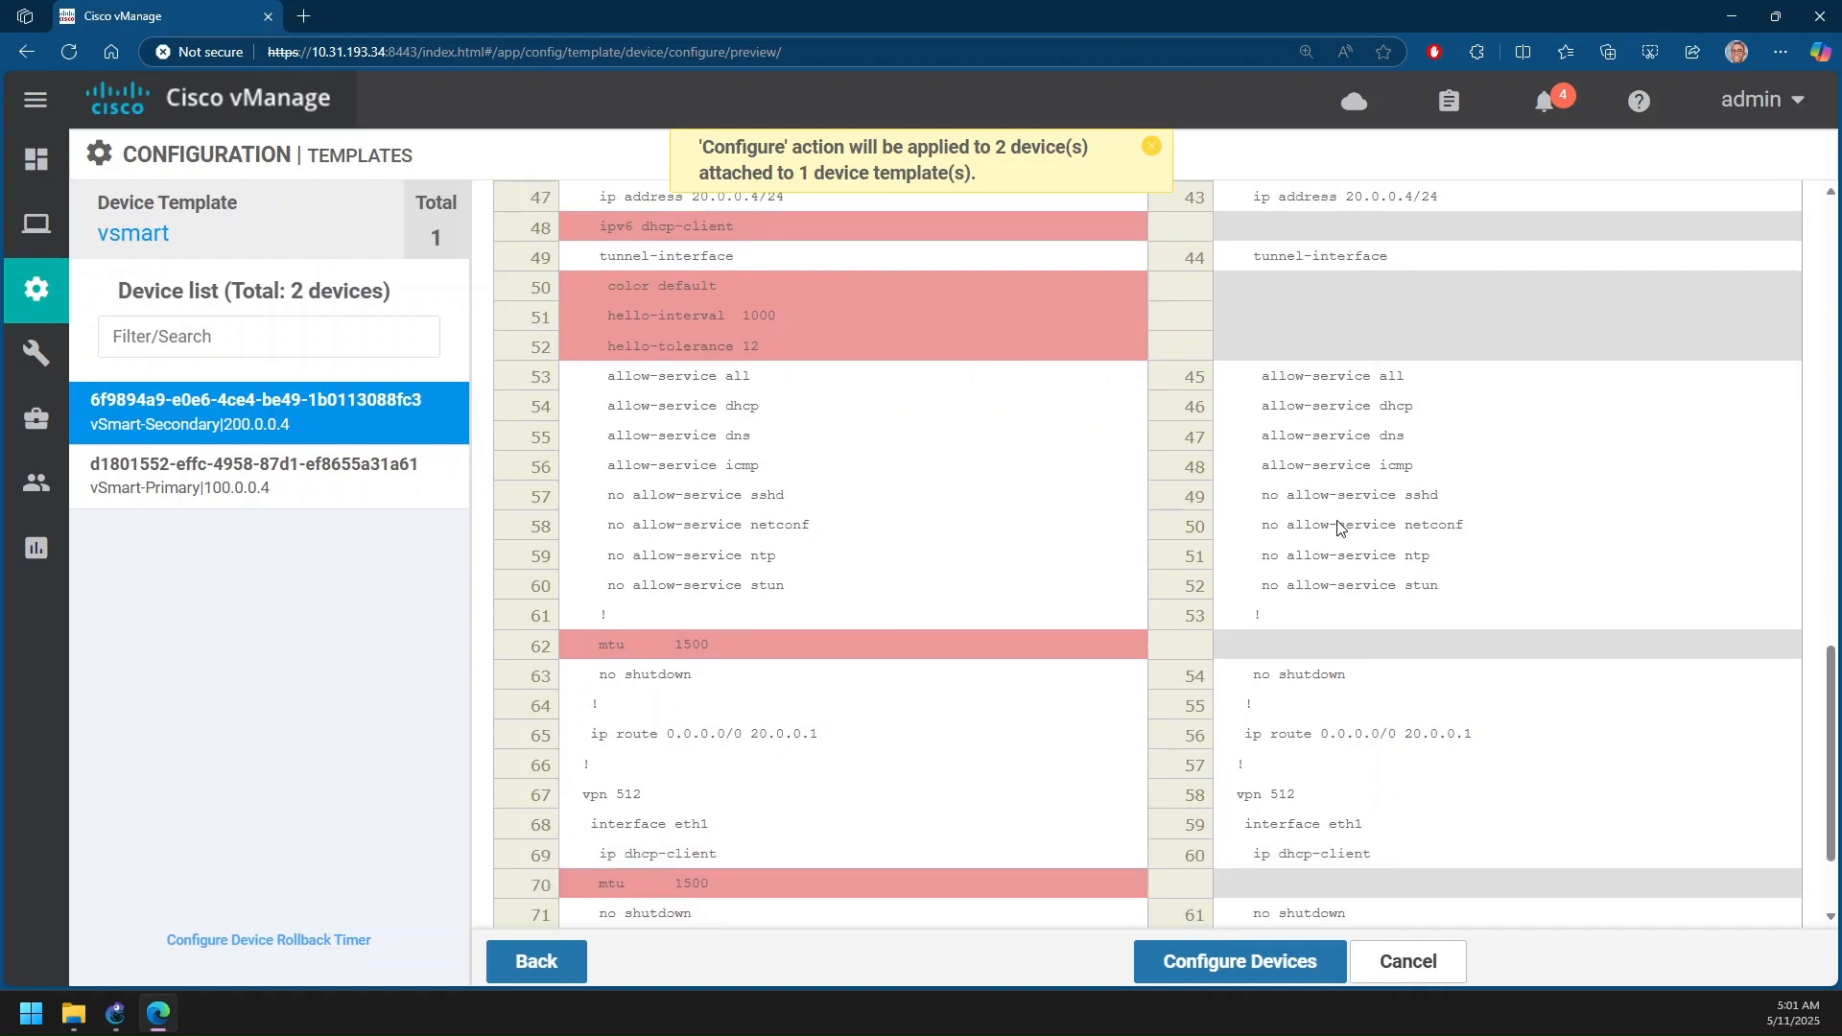
{"action": "scroll", "coordinate": [1363, 461], "scroll_direction": "up", "scroll_amount": 9}
{"action": "scroll", "coordinate": [1382, 423], "scroll_direction": "up", "scroll_amount": 6}
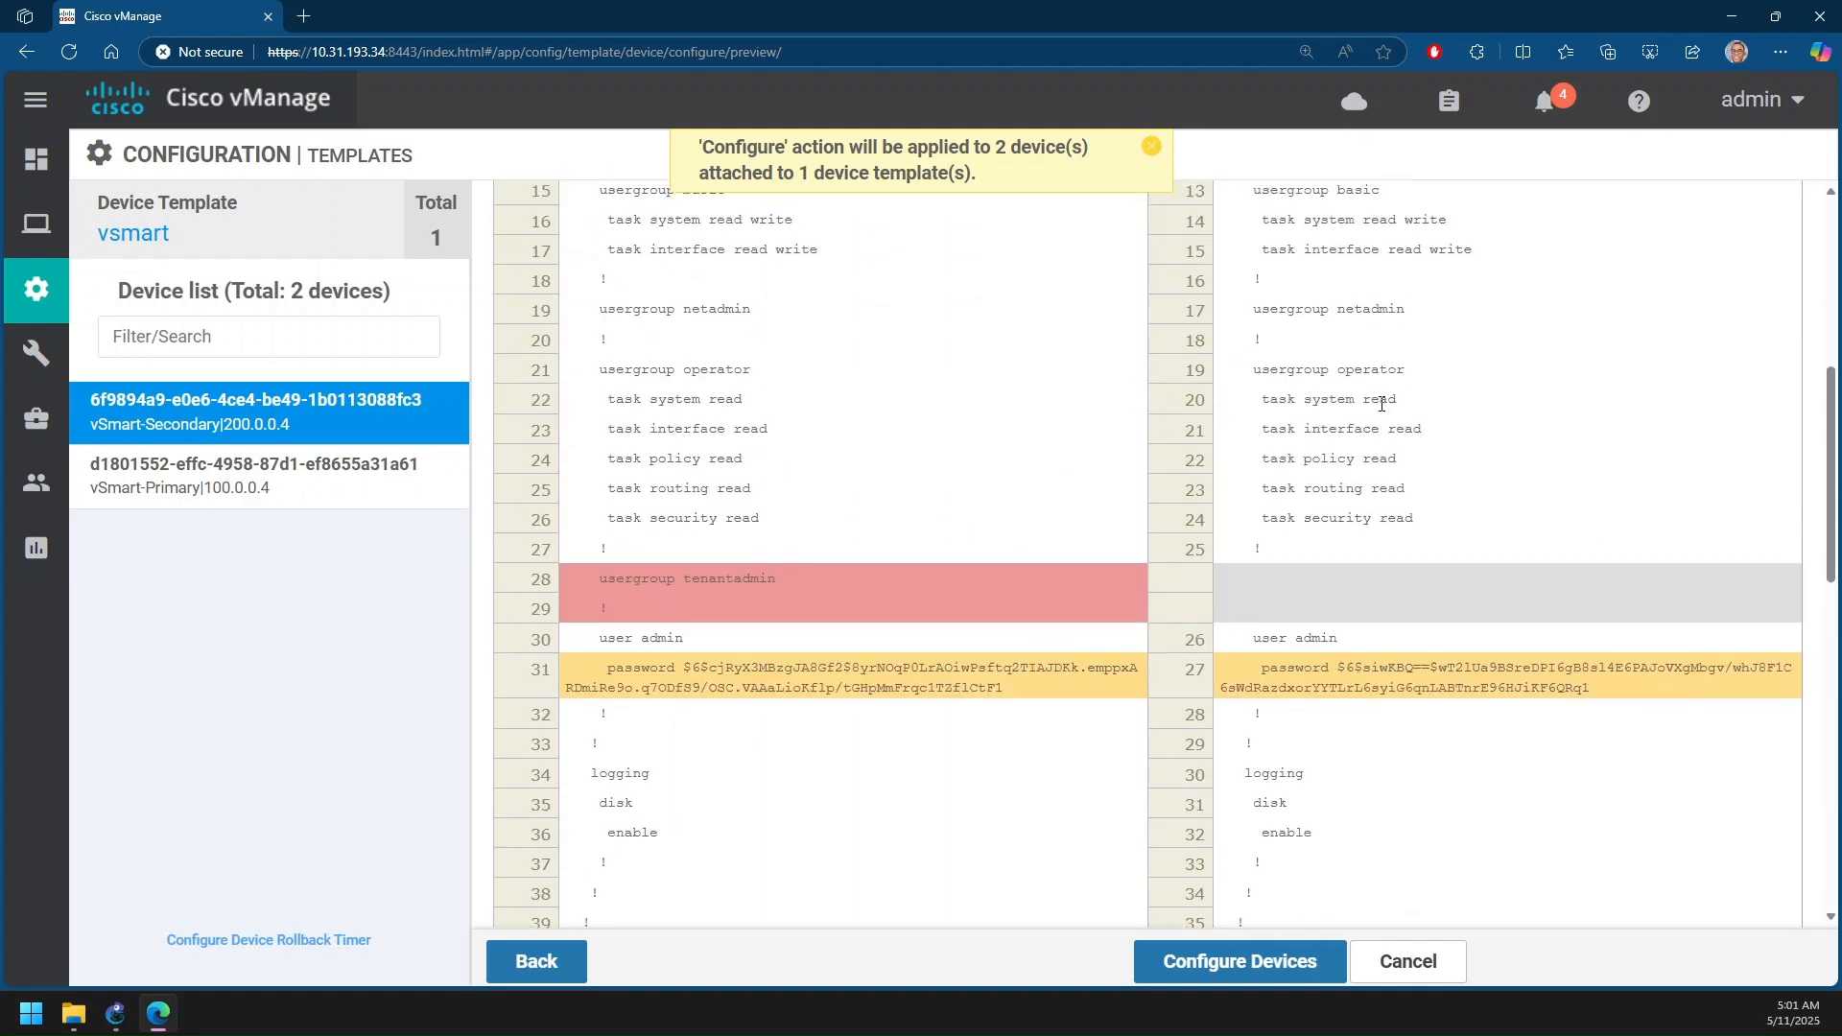
{"action": "scroll", "coordinate": [1361, 509], "scroll_direction": "down", "scroll_amount": 15}
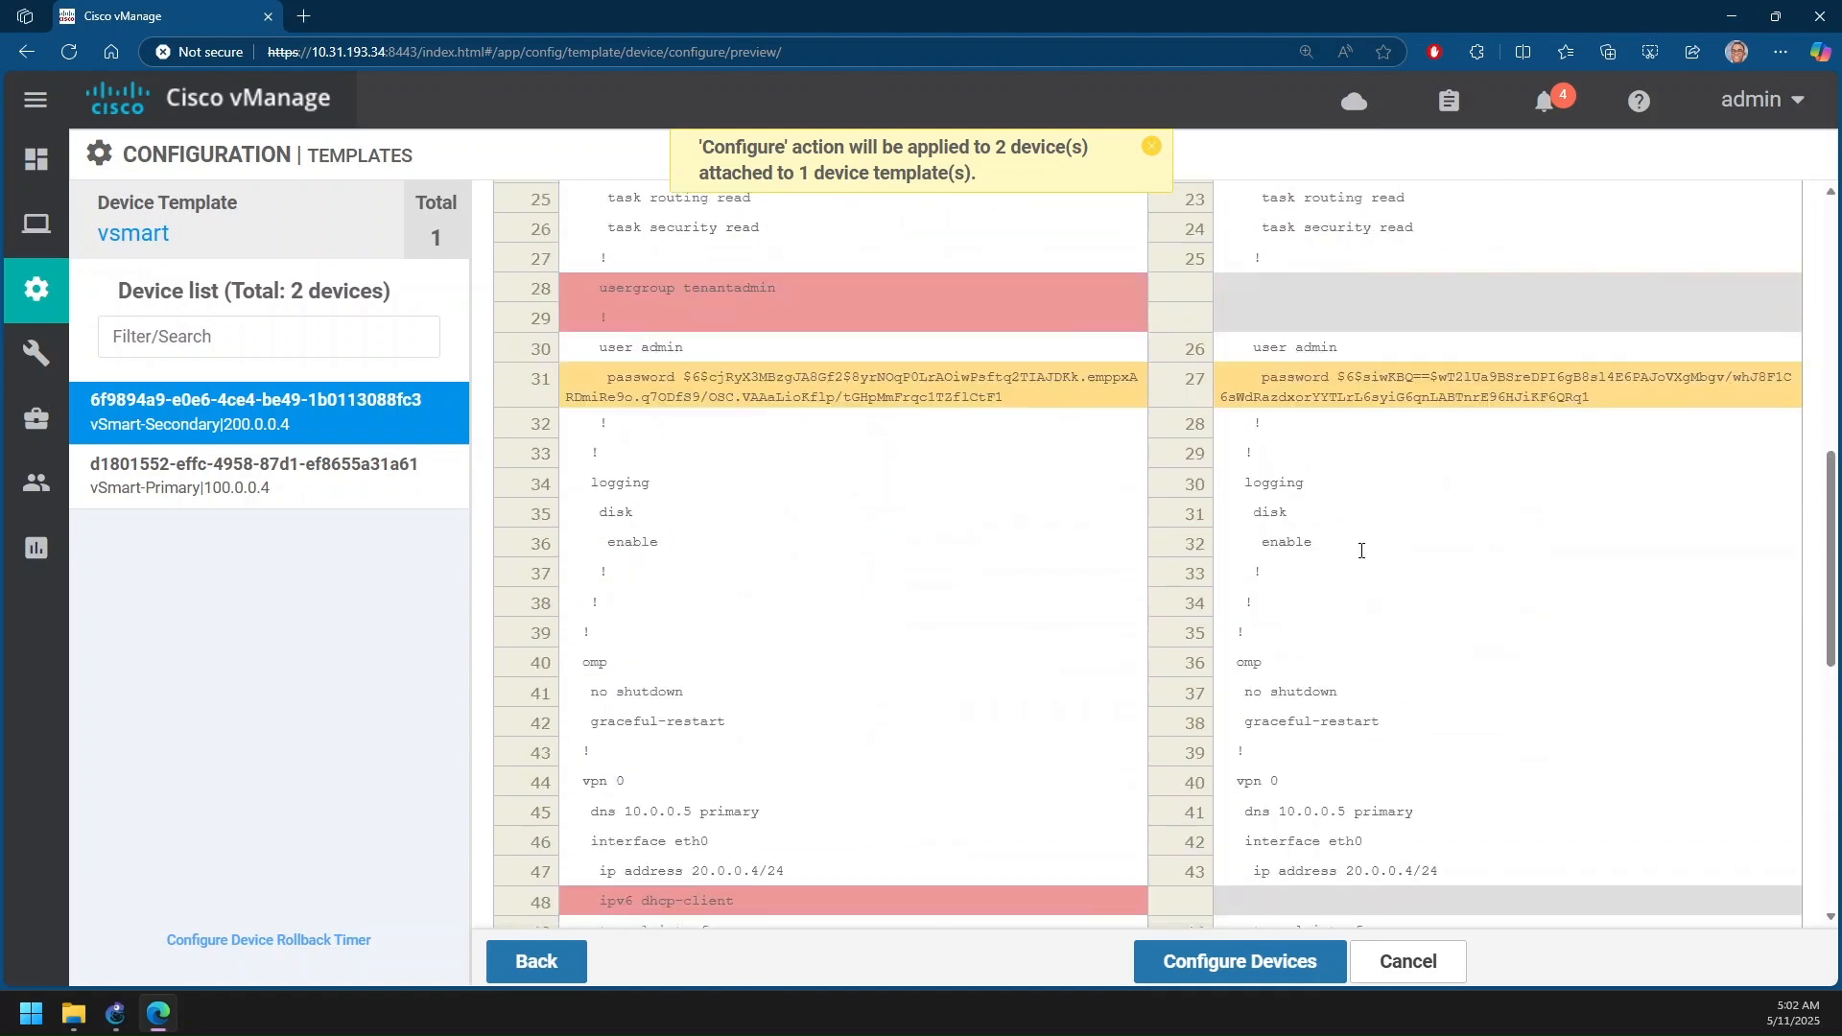
{"action": "scroll", "coordinate": [1361, 550], "scroll_direction": "down", "scroll_amount": 3}
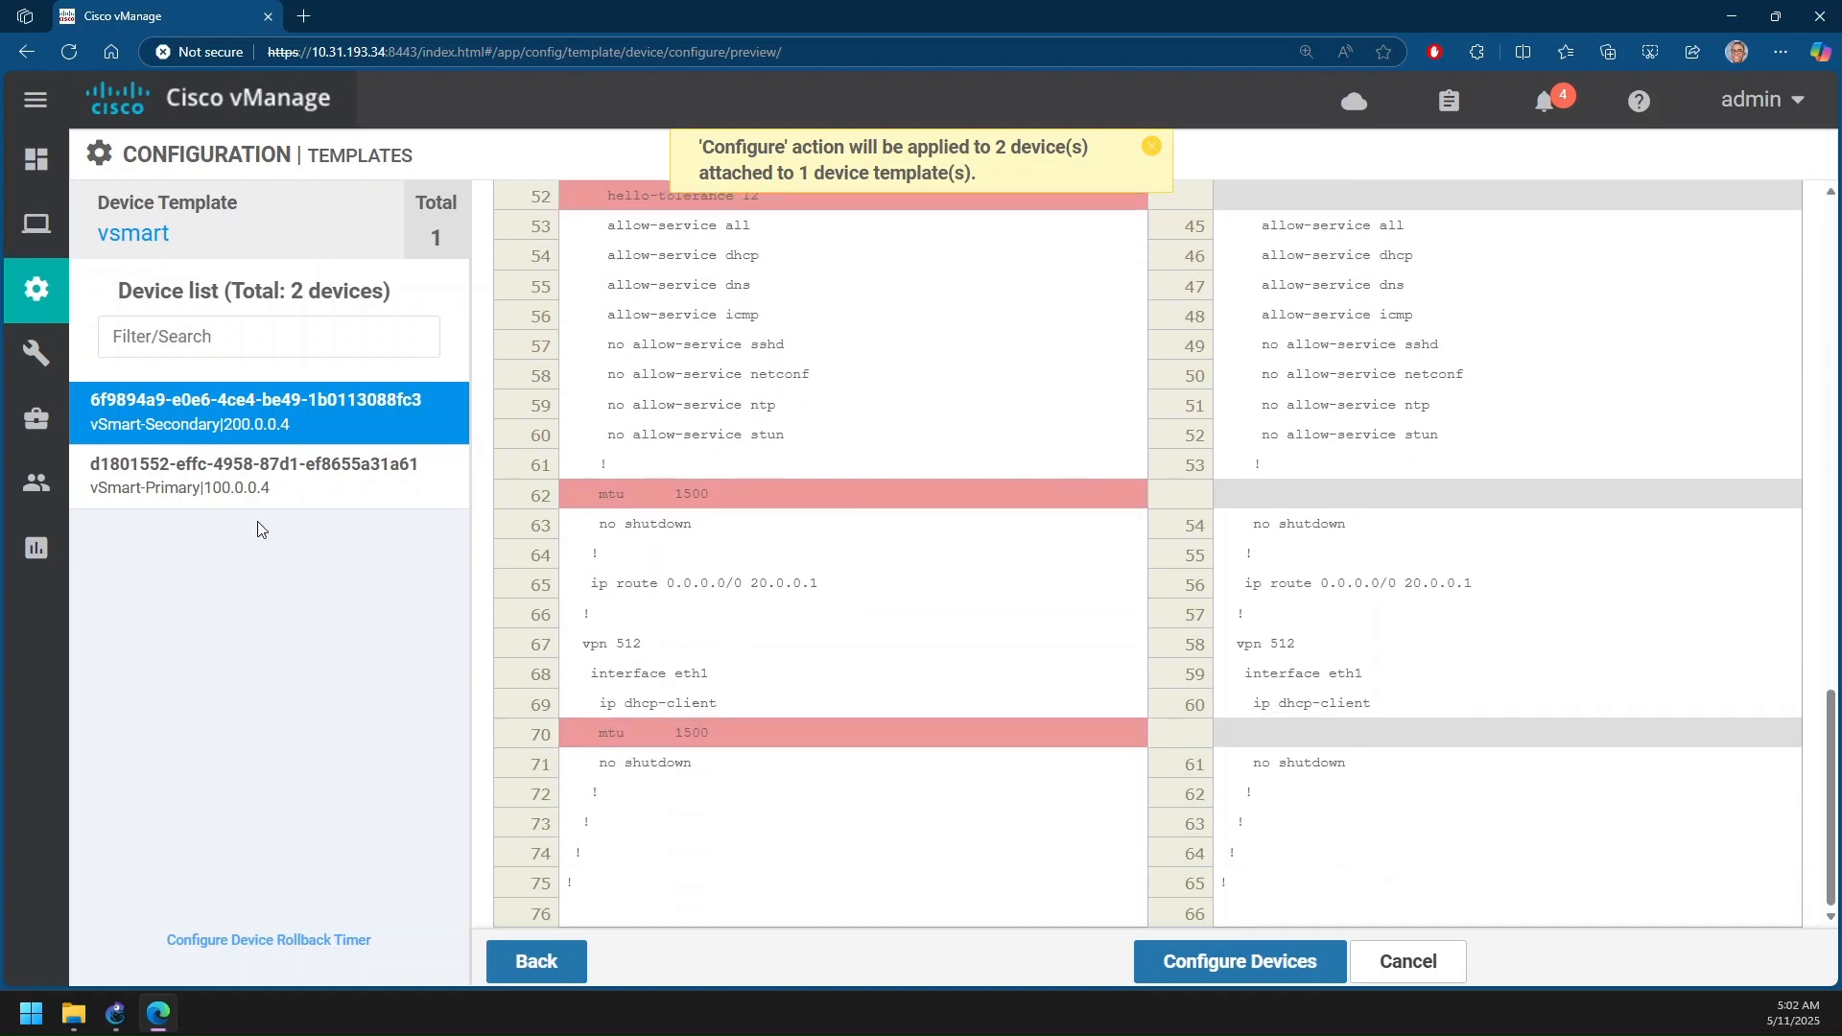
Review vSmart-Primary's side-by-side configuration differences, including the VPN 0 and VPN 512 interface and route settings
{"action": "left_click", "coordinate": [297, 479]}
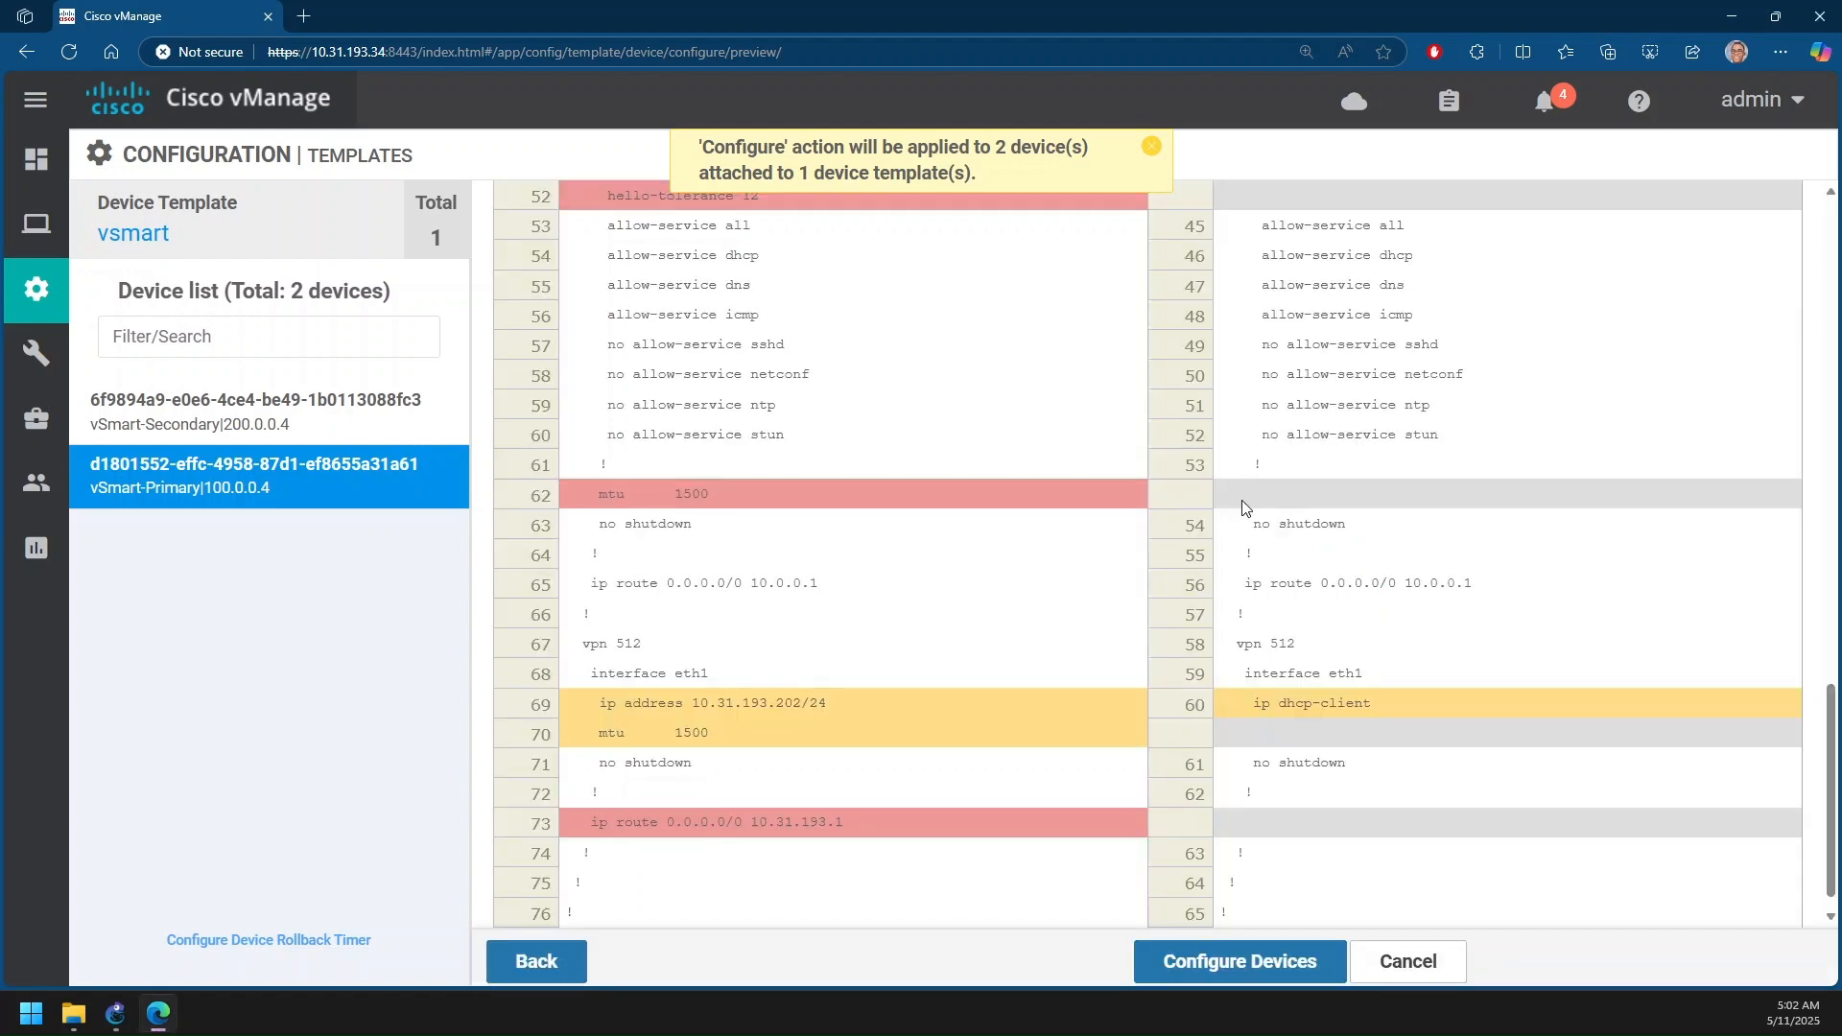
{"action": "scroll", "coordinate": [1288, 467], "scroll_direction": "down", "scroll_amount": 1}
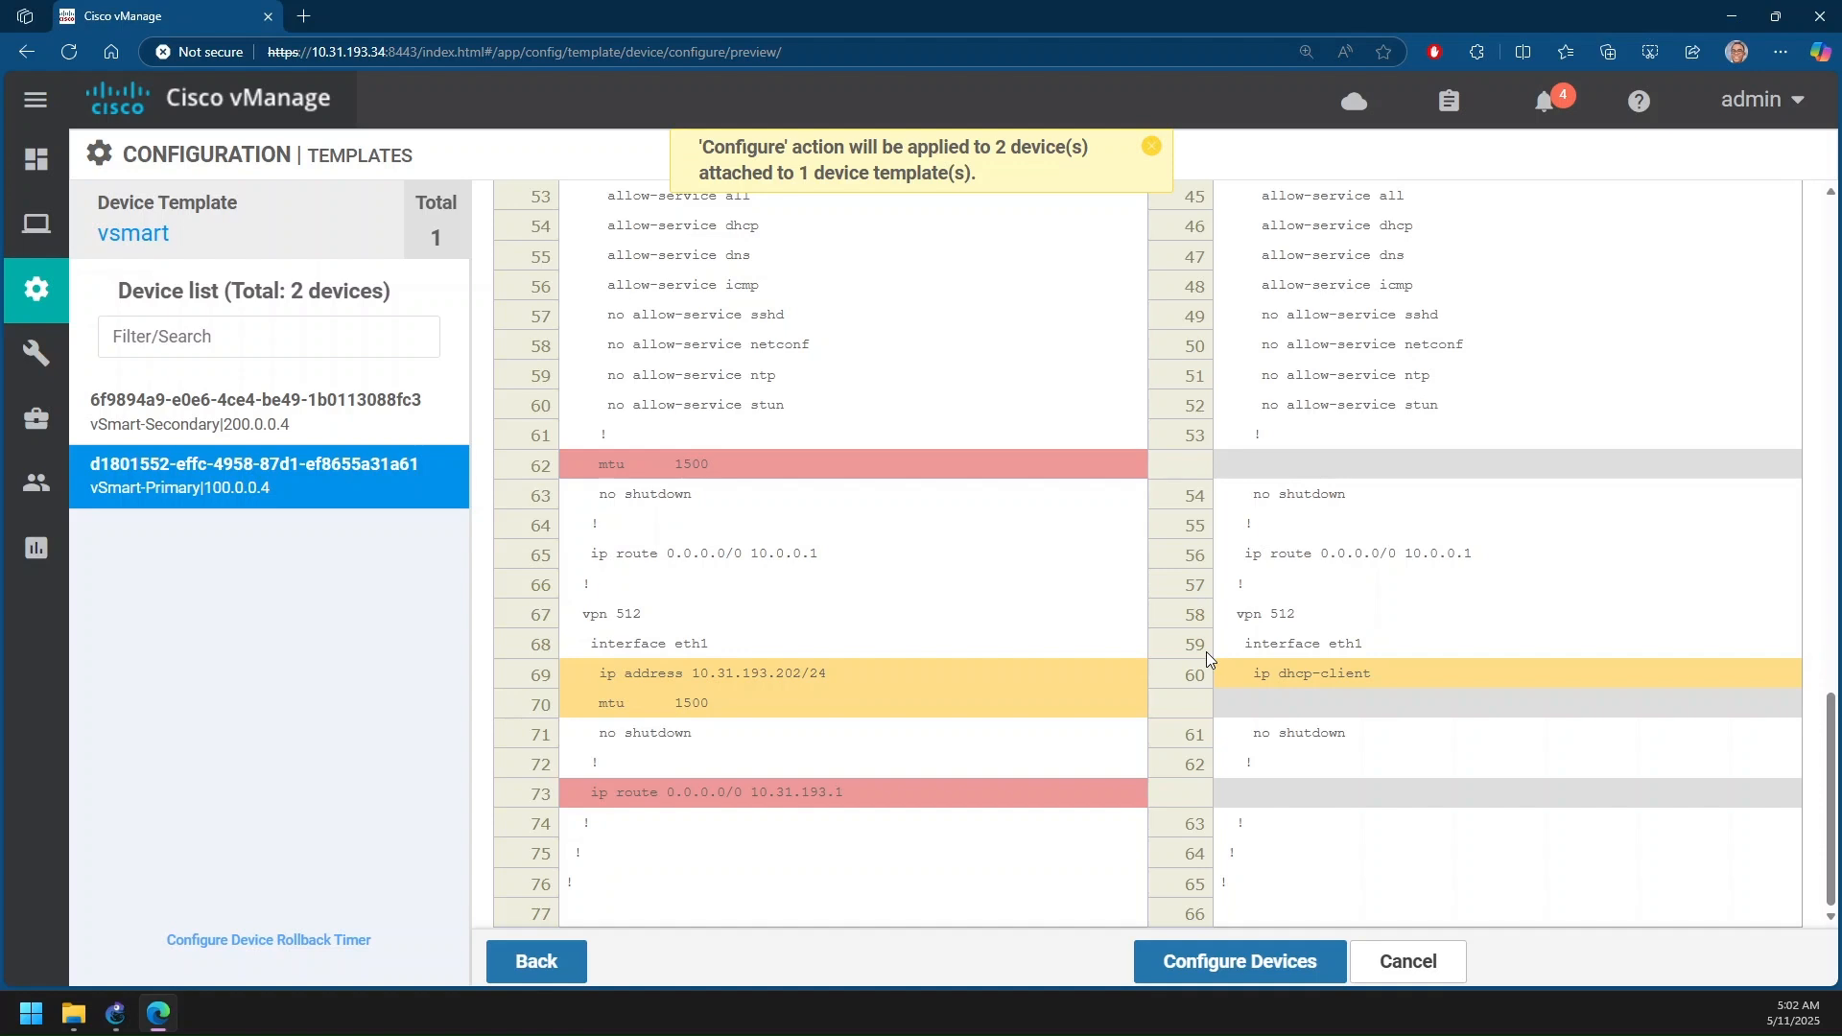
{"action": "scroll", "coordinate": [1206, 652], "scroll_direction": "up", "scroll_amount": 7}
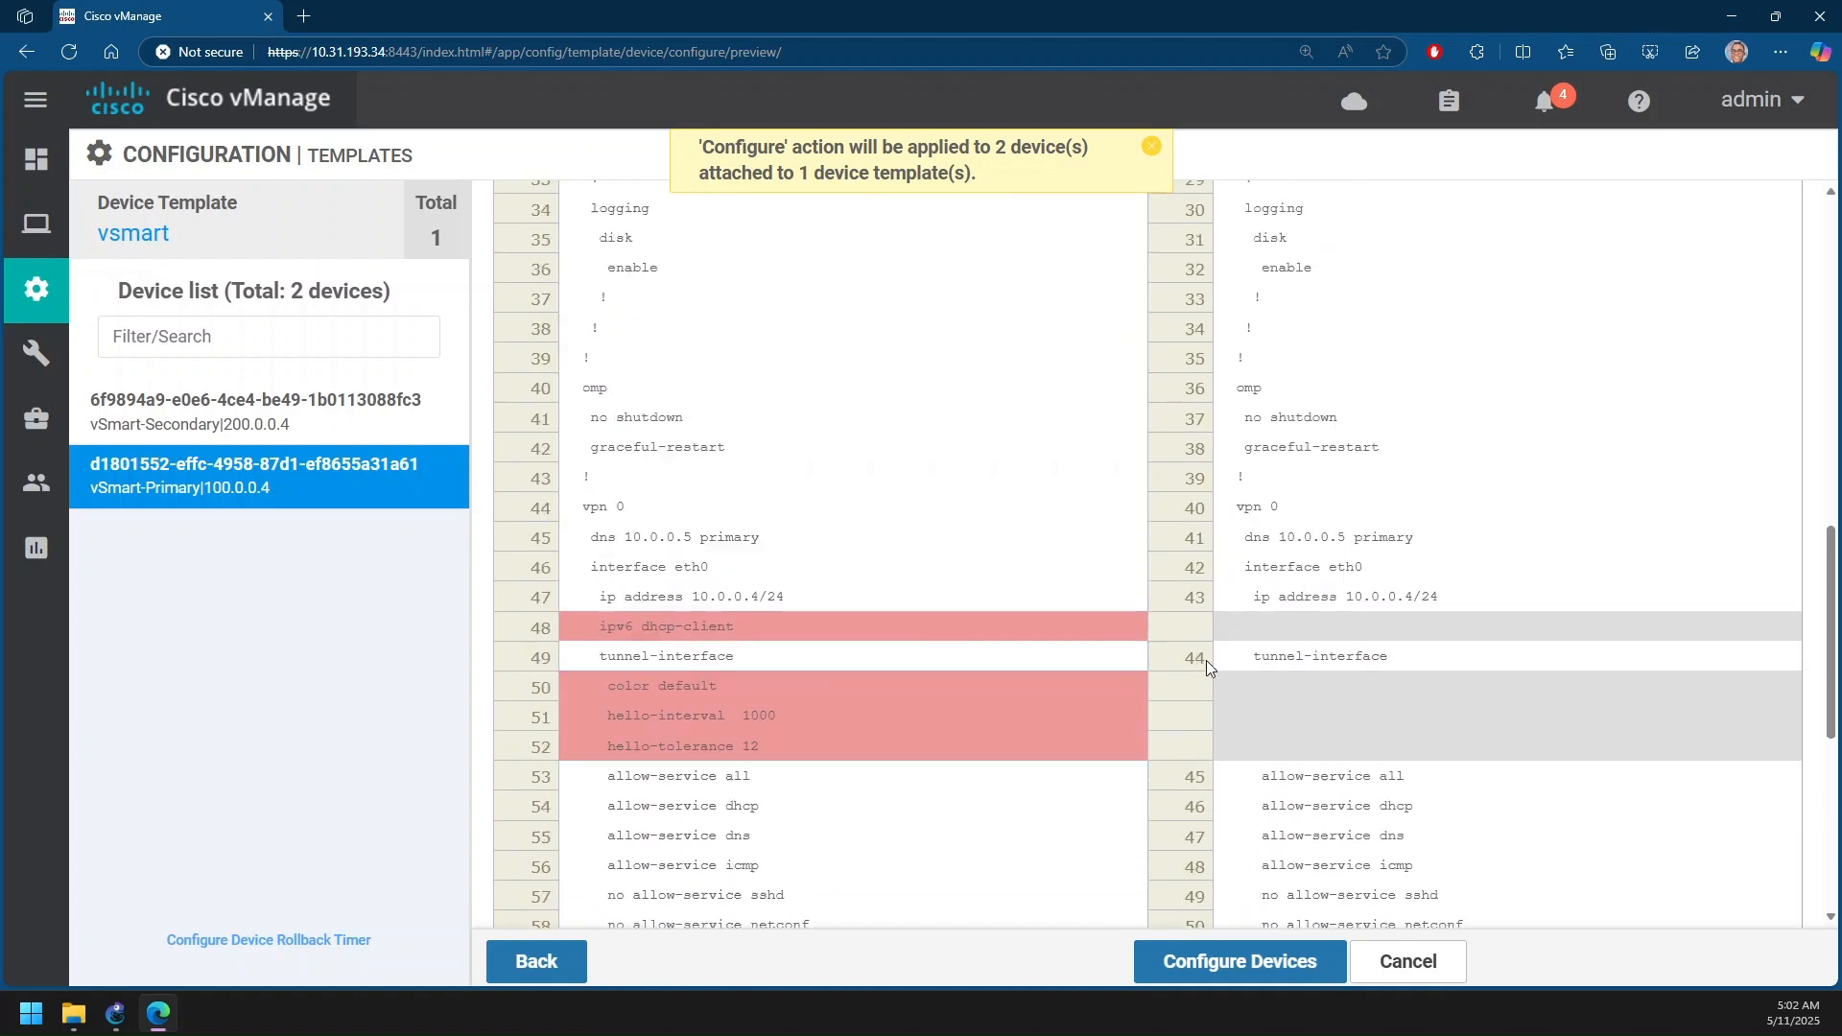
{"action": "scroll", "coordinate": [1206, 599], "scroll_direction": "down", "scroll_amount": 7}
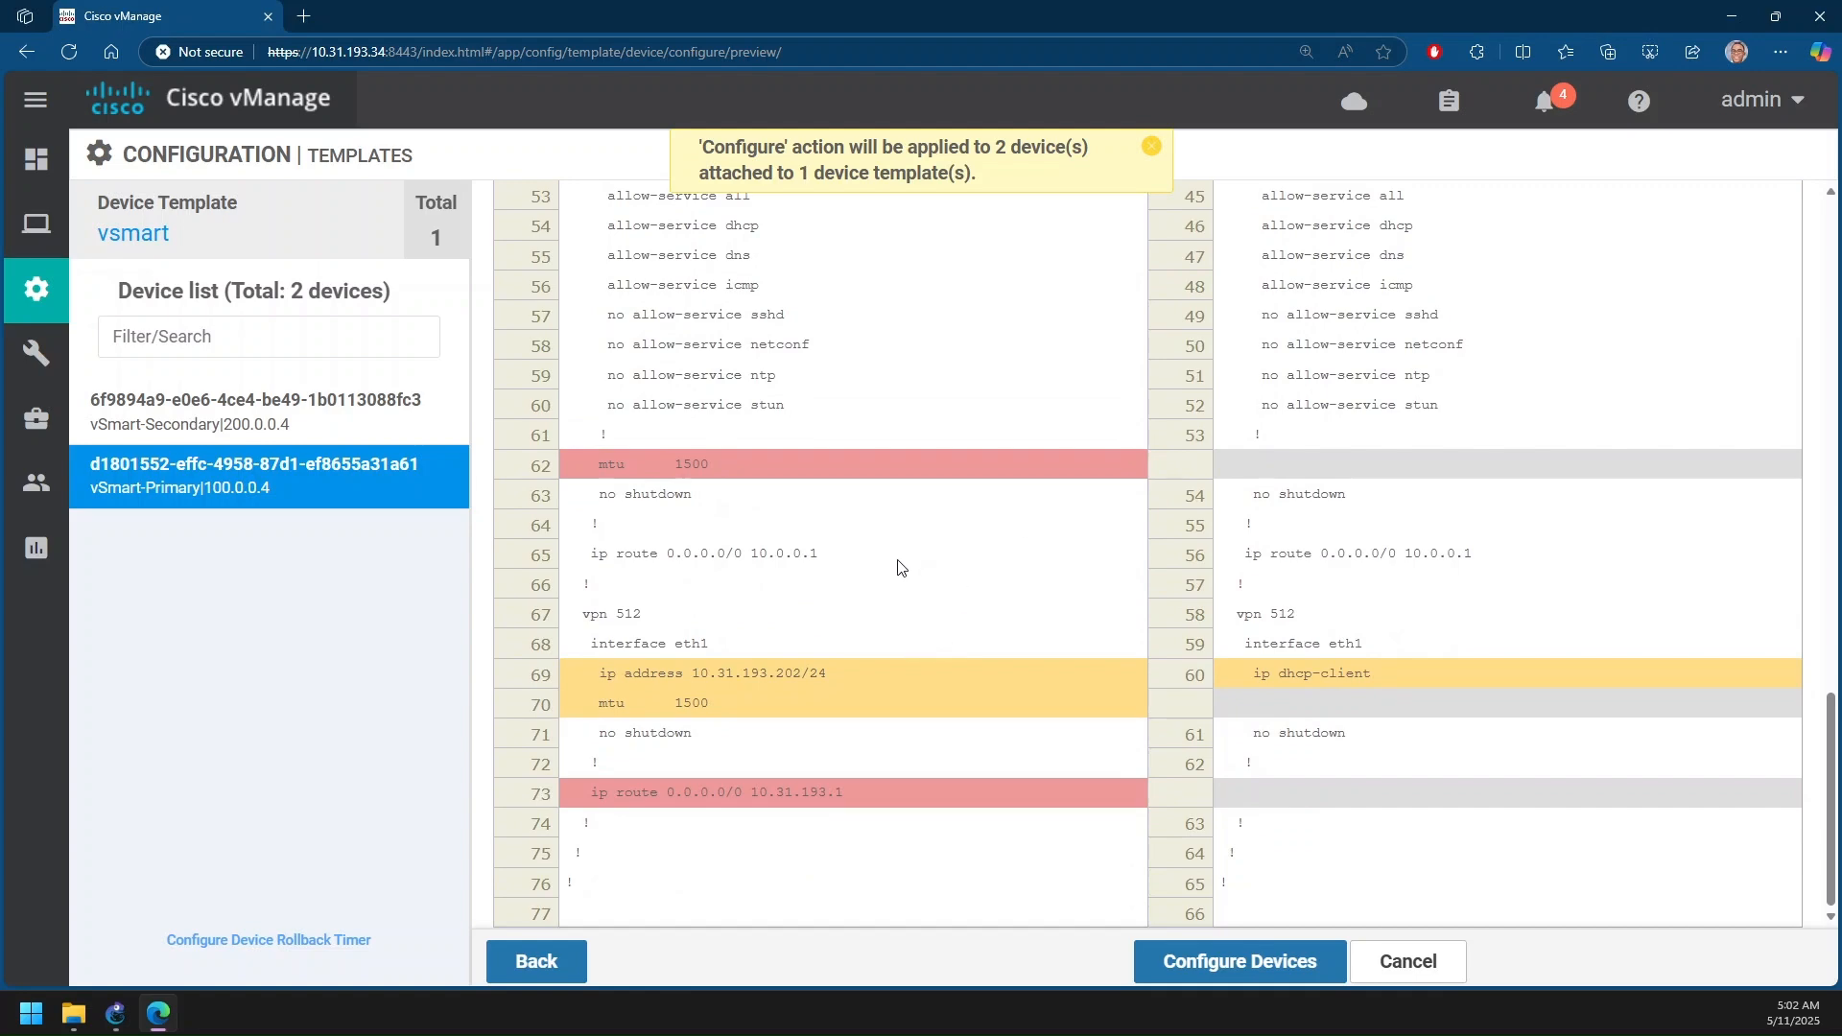
{"action": "scroll", "coordinate": [1040, 637], "scroll_direction": "up", "scroll_amount": 15}
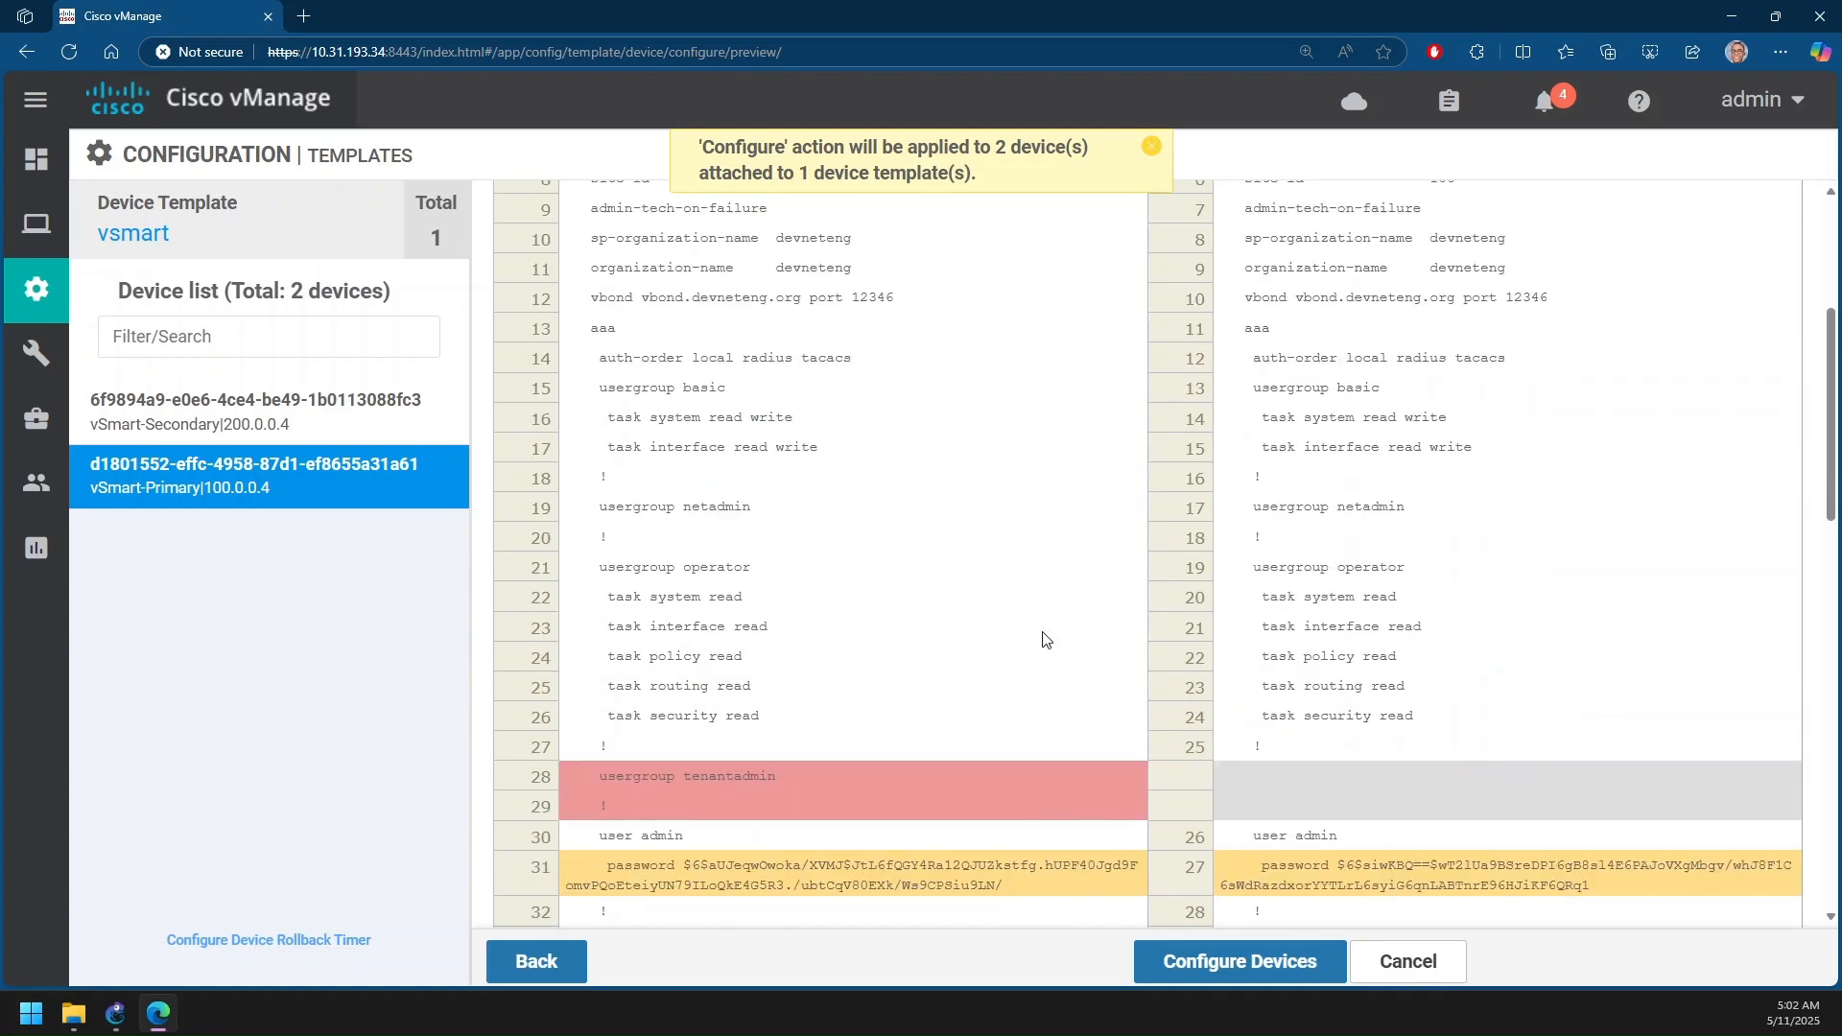
{"action": "scroll", "coordinate": [1044, 639], "scroll_direction": "up", "scroll_amount": 3}
{"action": "scroll", "coordinate": [1043, 639], "scroll_direction": "down", "scroll_amount": 12}
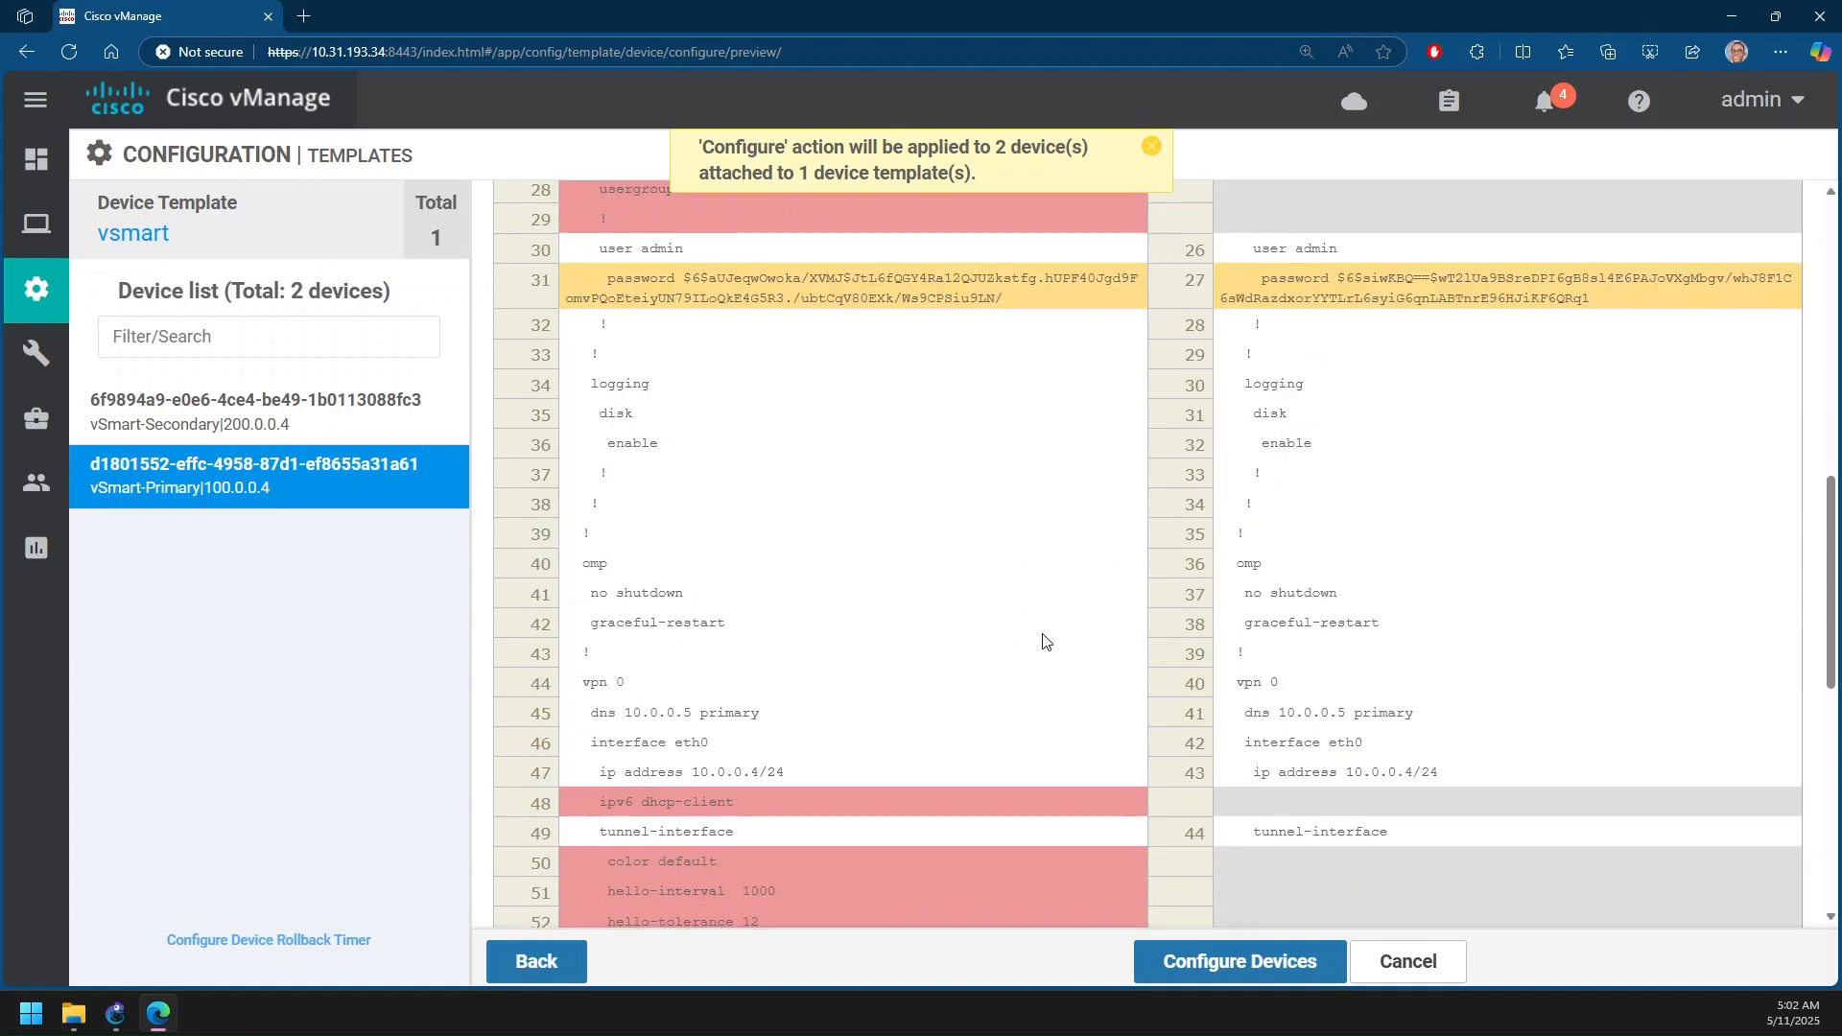
{"action": "scroll", "coordinate": [1042, 634], "scroll_direction": "down", "scroll_amount": 4}
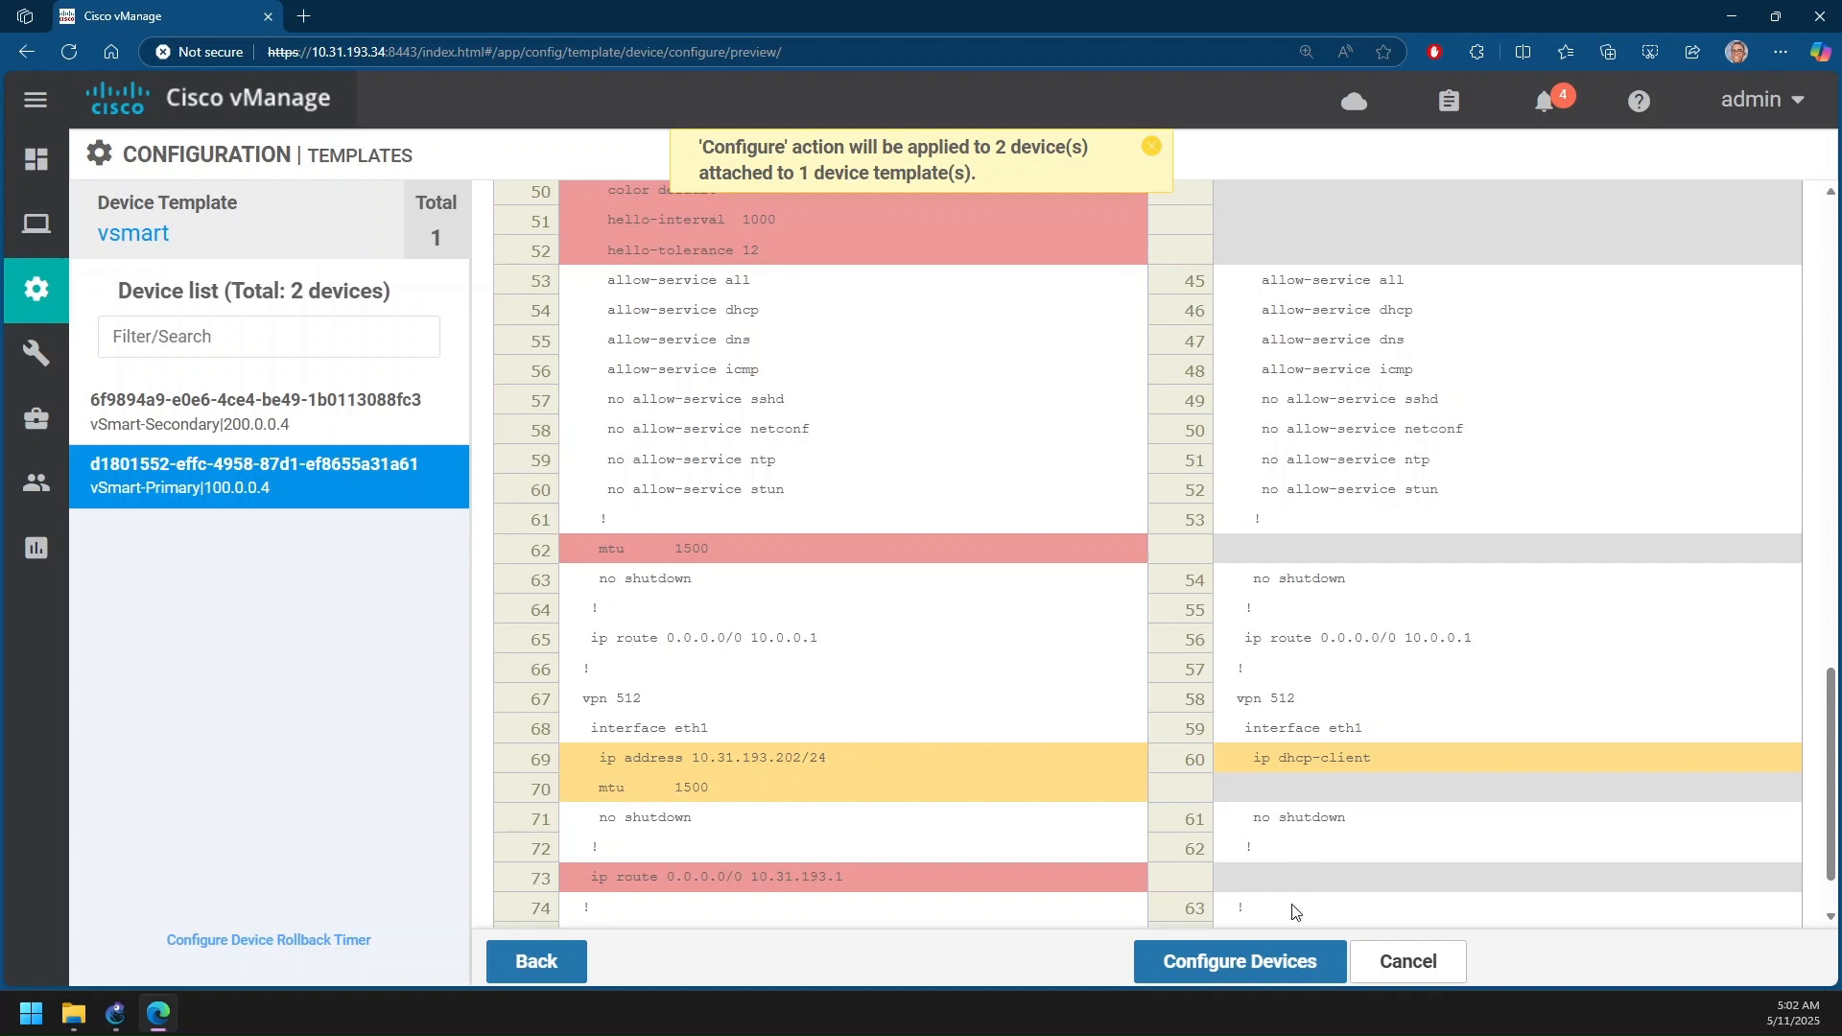
Push the template configuration to the devices, confirming the configuration changes on both vSmart controllers
{"action": "left_click", "coordinate": [1247, 963]}
{"action": "left_click", "coordinate": [601, 537]}
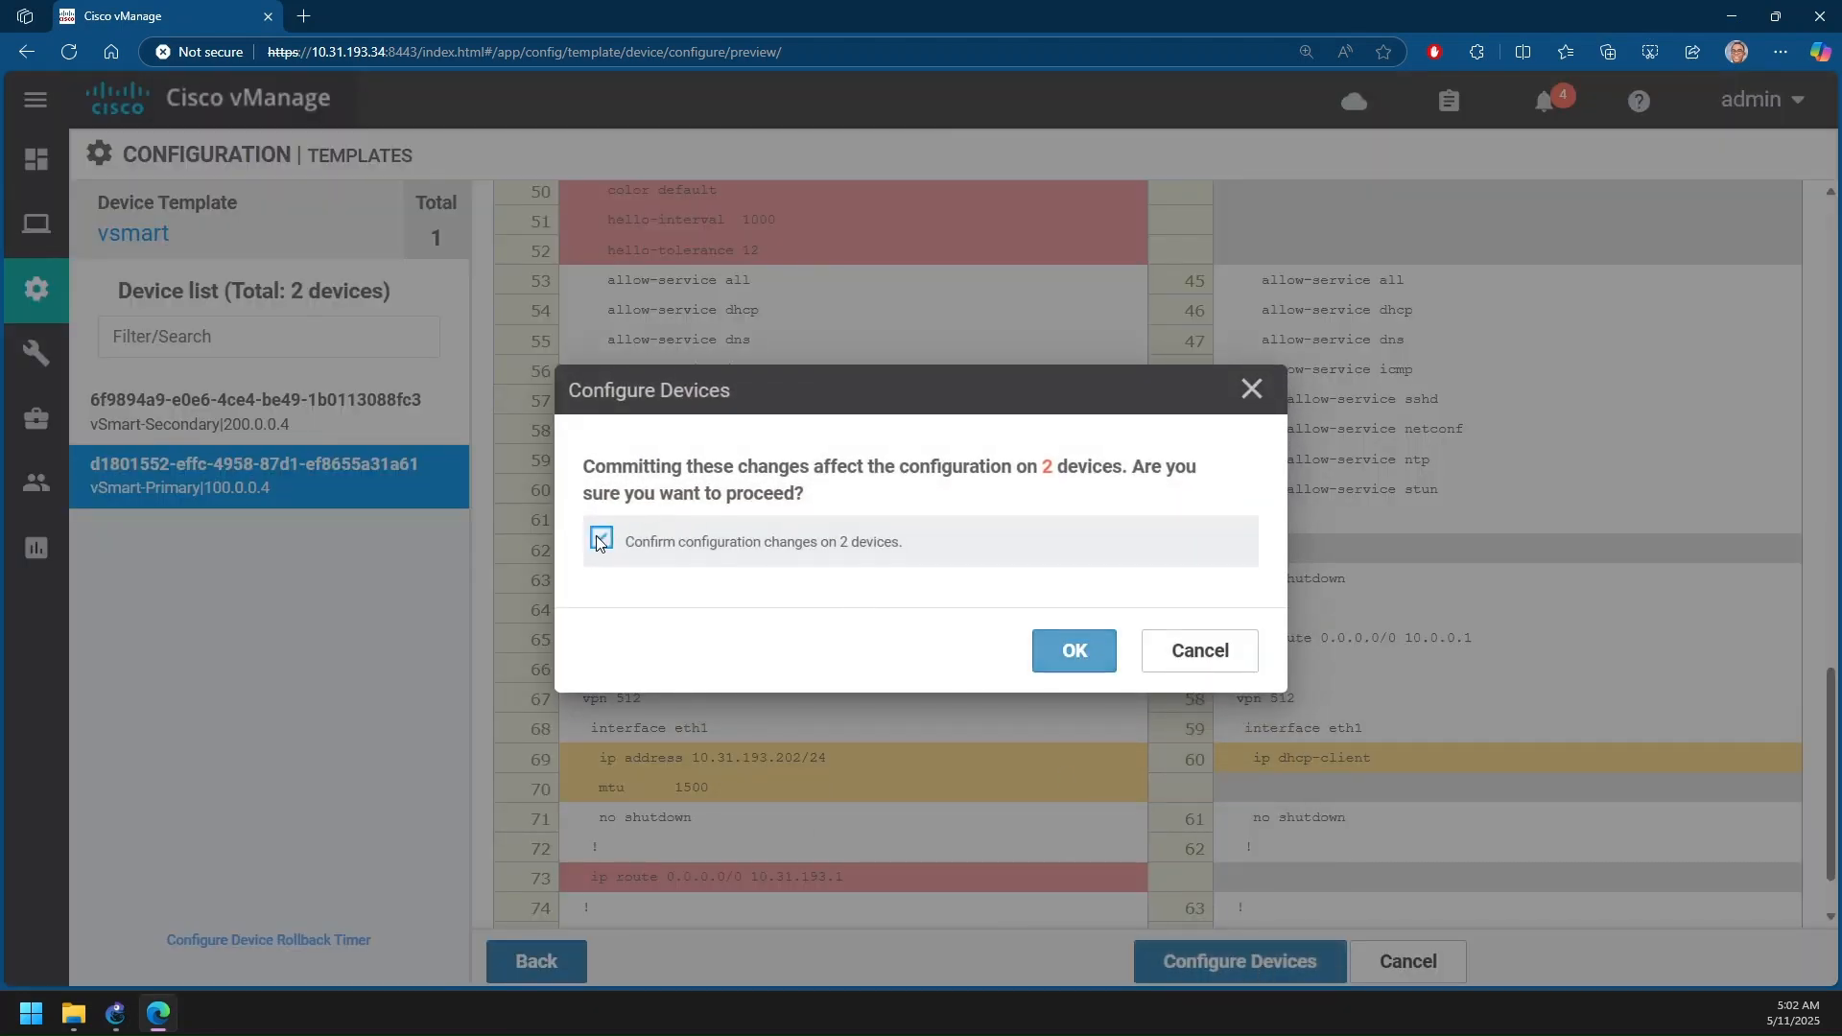
{"action": "left_click", "coordinate": [1075, 653]}
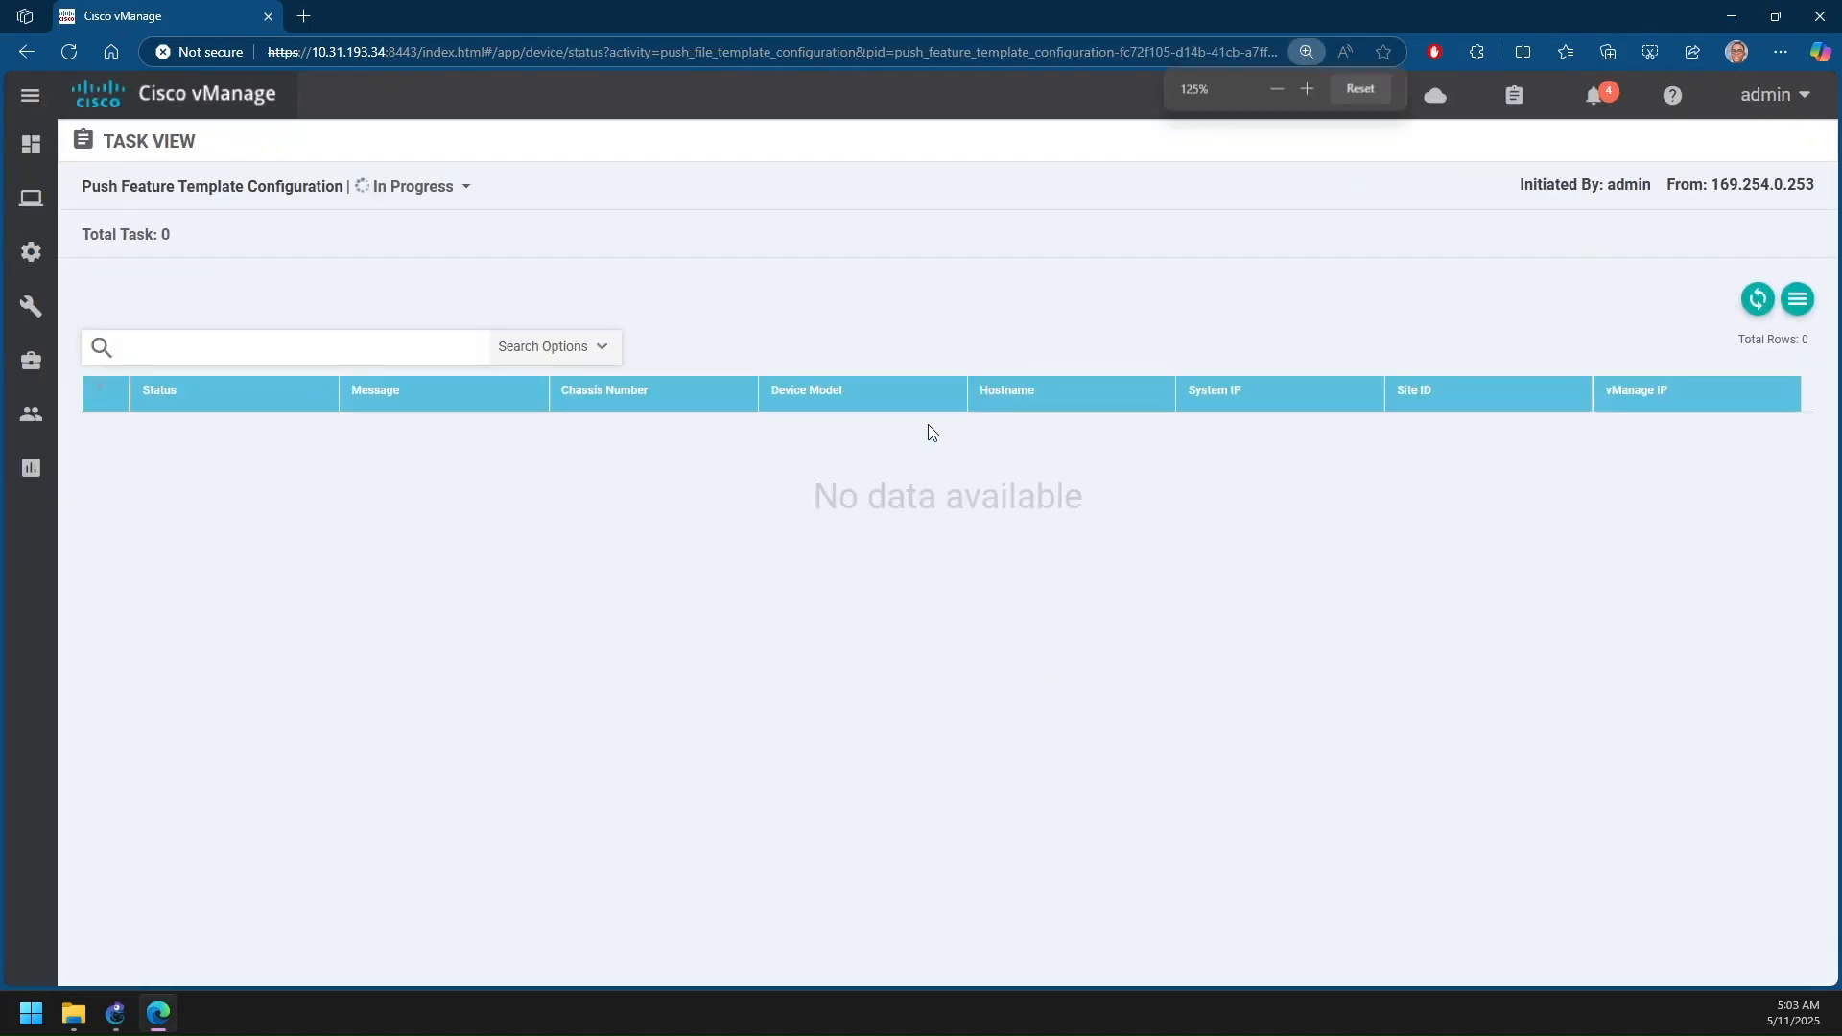
{"action": "key", "text": "ctrl+minus"}
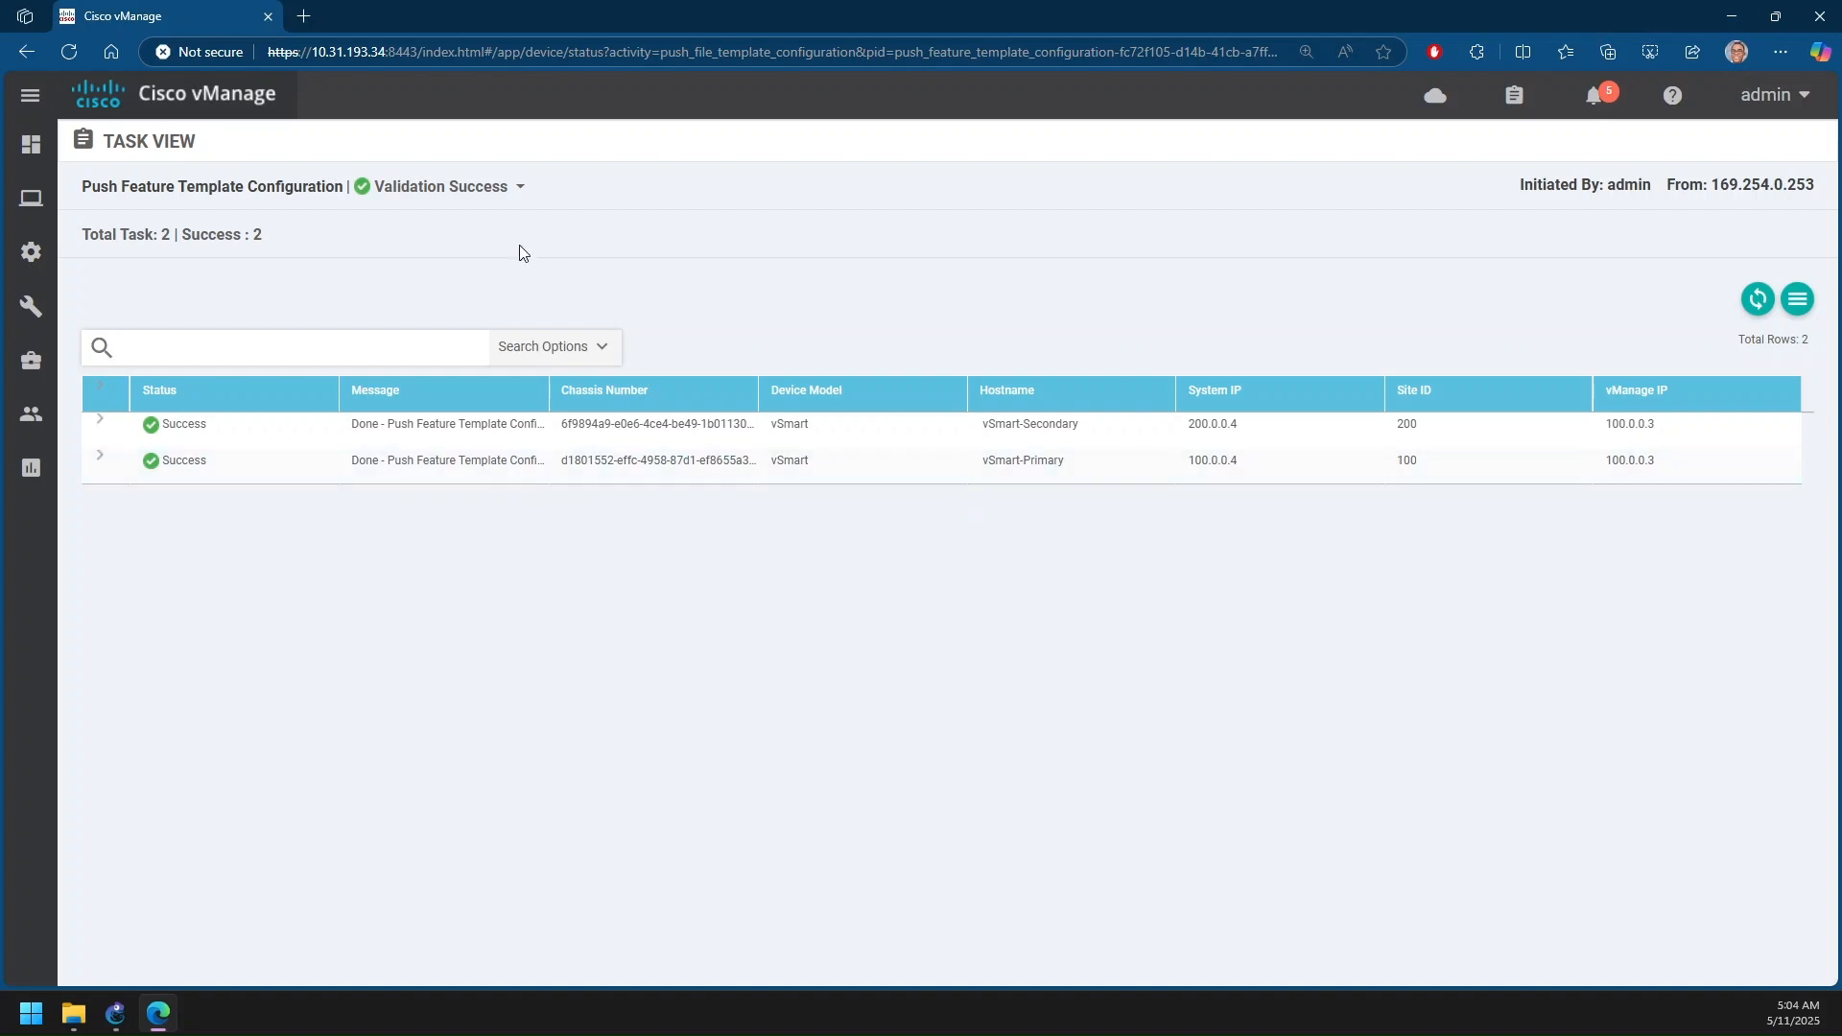
Expand the validation log of the template push task and read through its check messages
{"action": "left_click", "coordinate": [529, 192]}
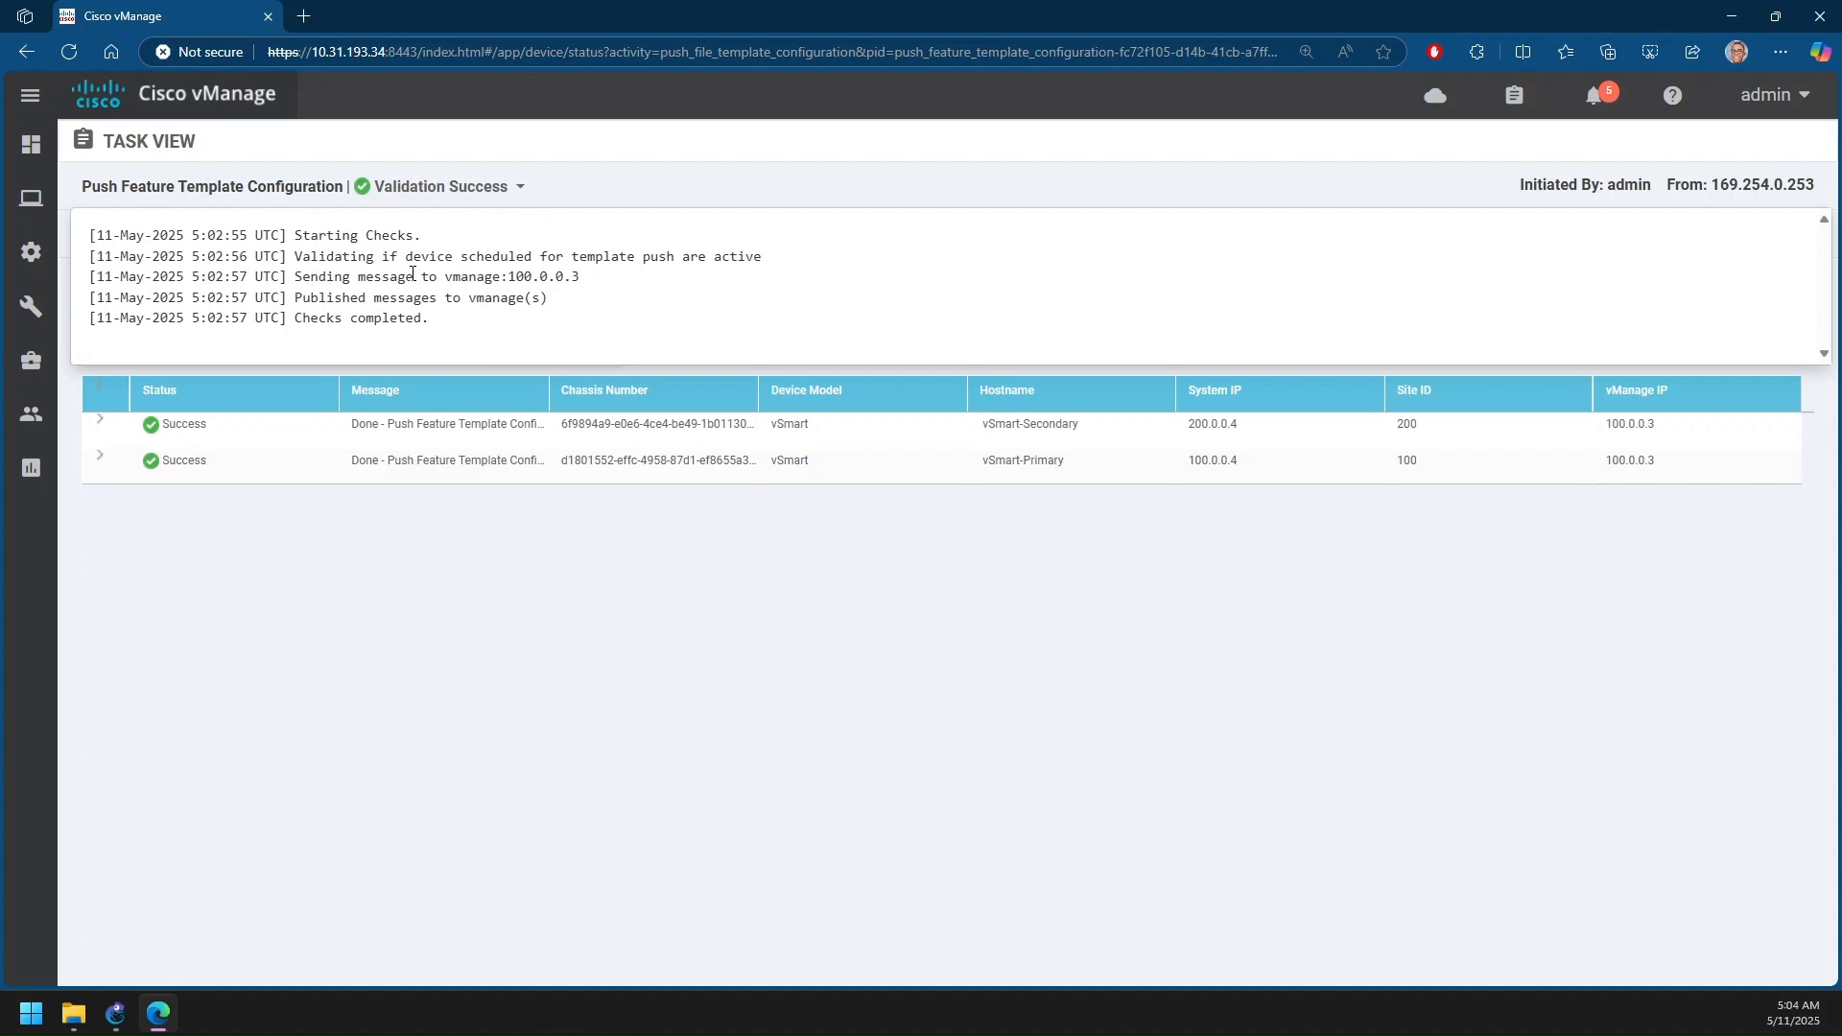
{"action": "scroll", "coordinate": [554, 317], "scroll_direction": "up", "scroll_amount": 1}
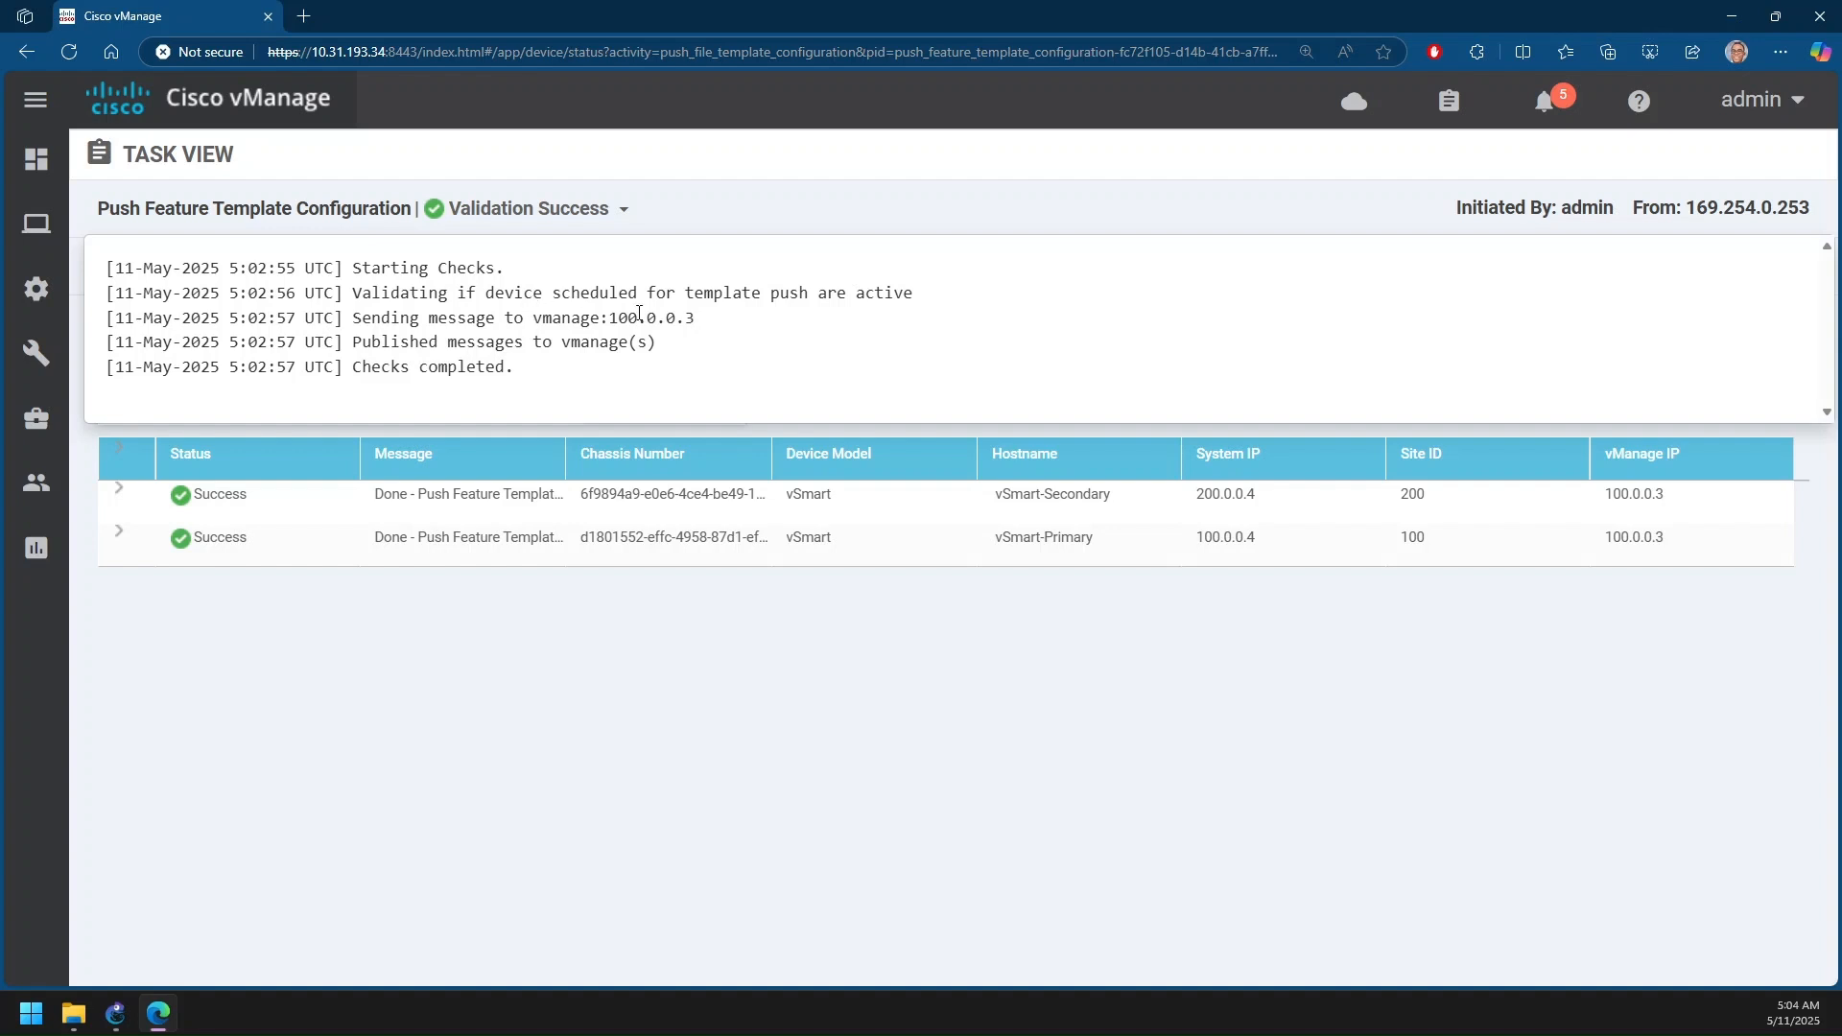
{"action": "left_click_drag", "start_coordinate": [571, 293], "coordinate": [694, 300]}
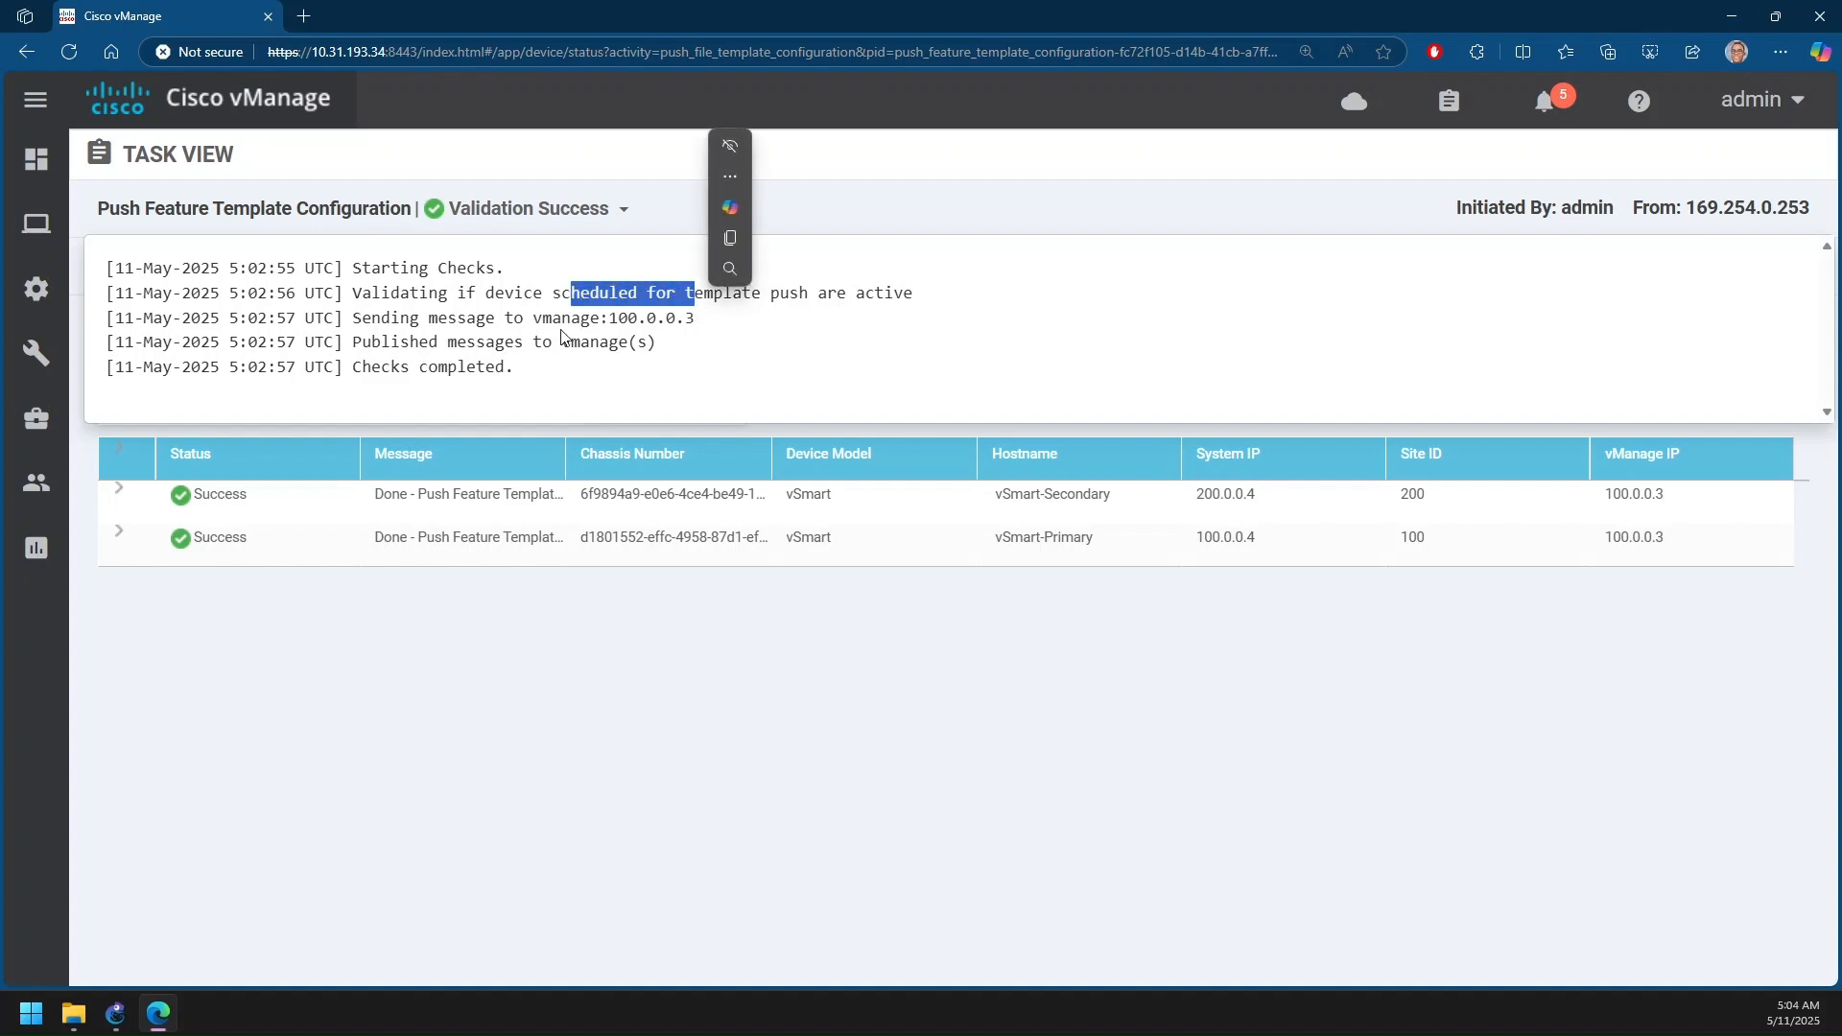
{"action": "left_click_drag", "start_coordinate": [447, 319], "coordinate": [703, 326]}
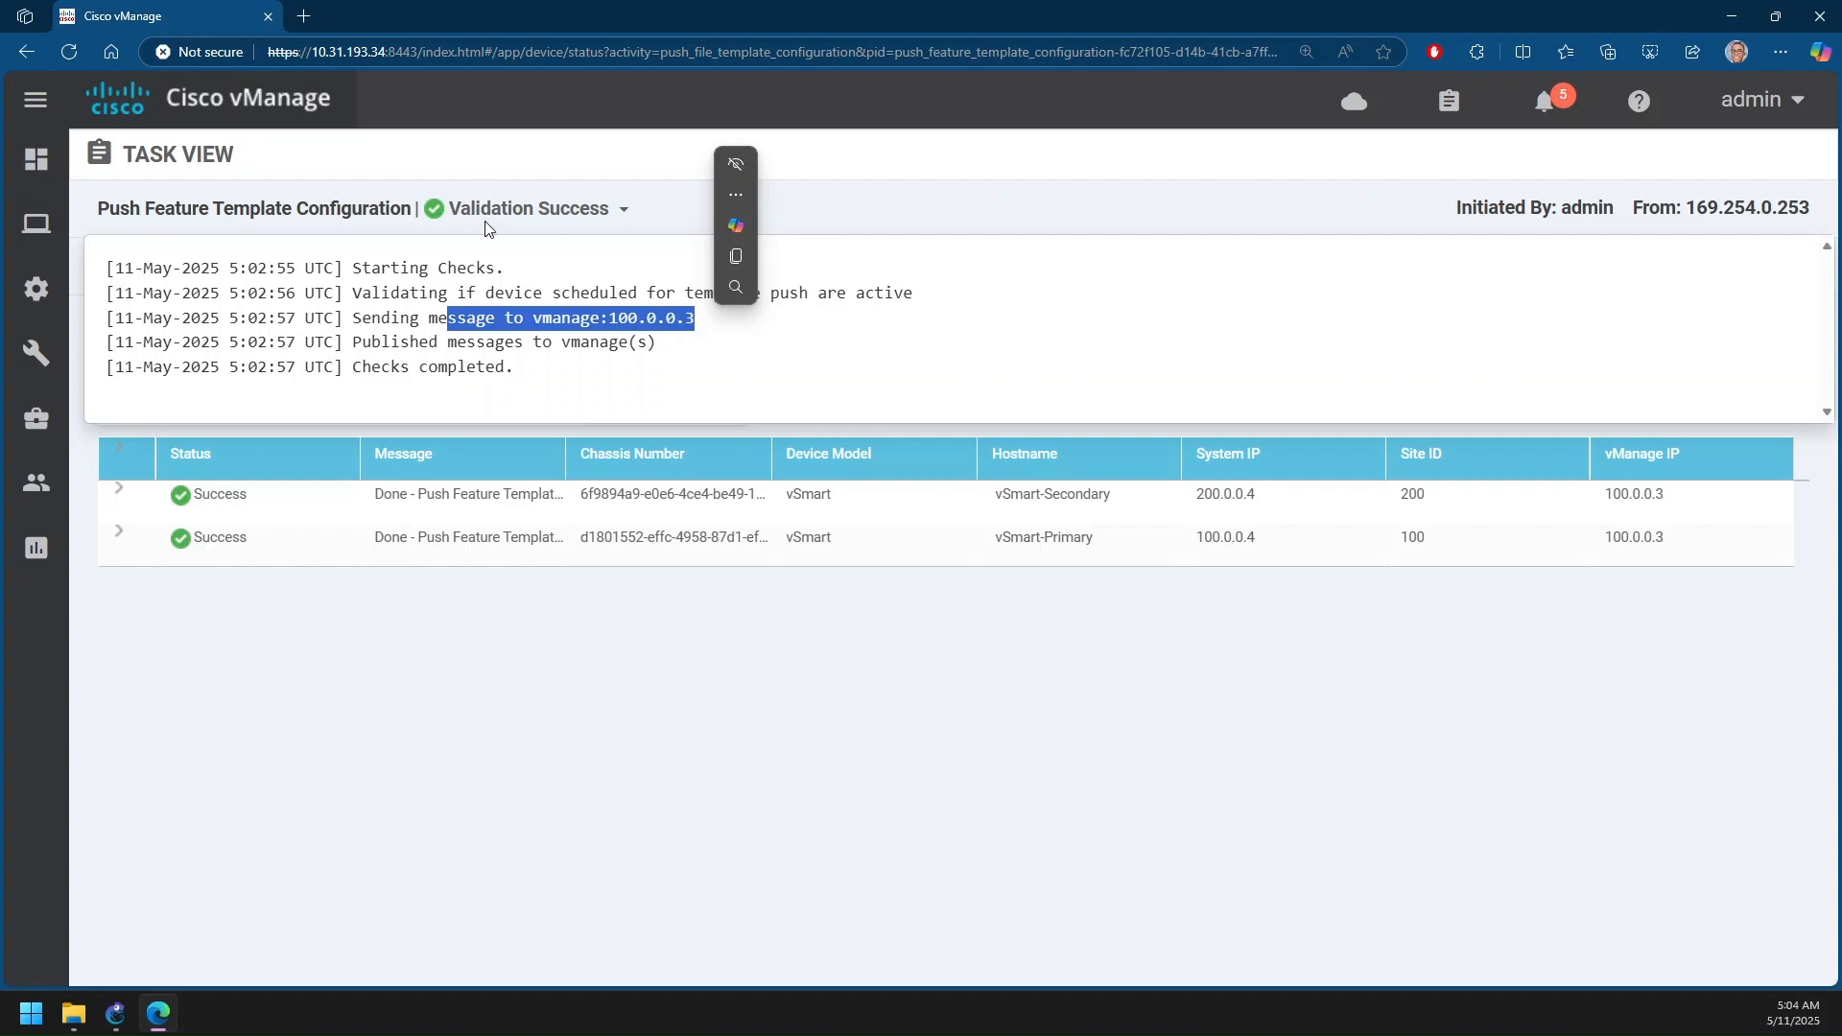
{"action": "left_click", "coordinate": [408, 342]}
{"action": "left_click_drag", "start_coordinate": [407, 342], "coordinate": [677, 365]}
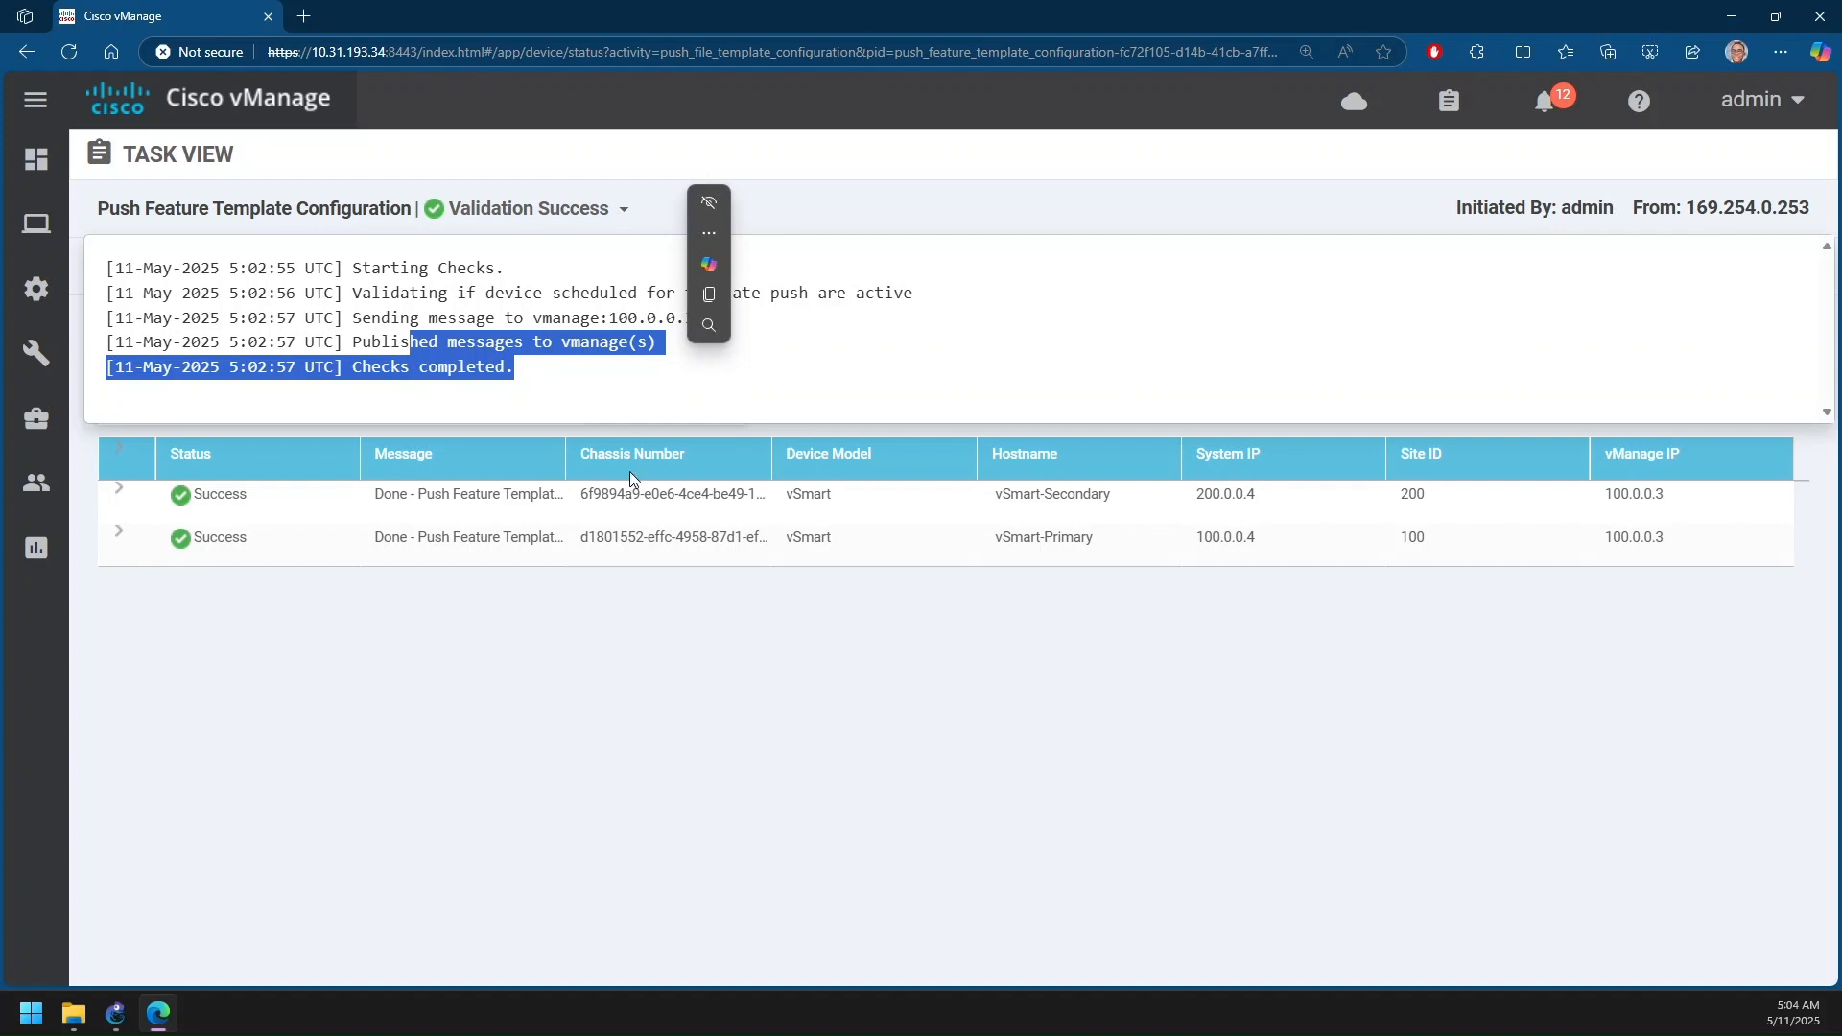
{"action": "left_click", "coordinate": [550, 371]}
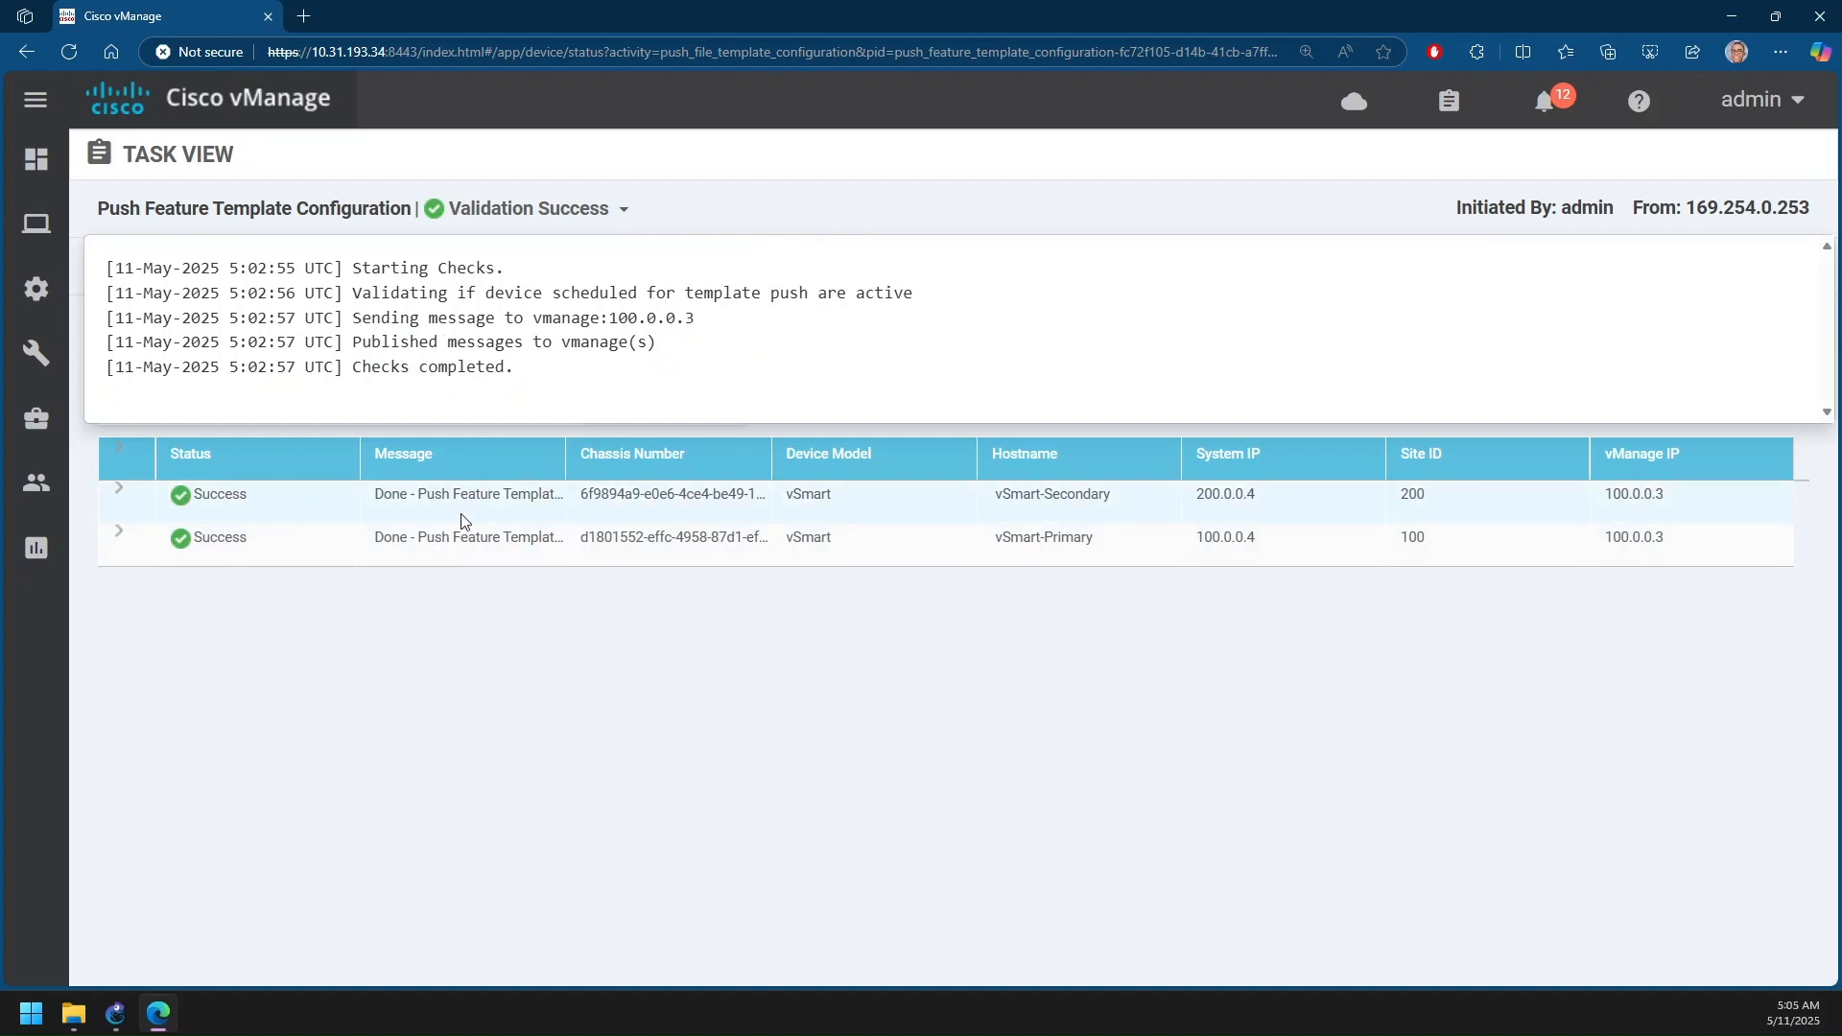
Widen the Message column in the push task results, and check the control status and site health on the main dashboard
{"action": "left_click_drag", "start_coordinate": [566, 461], "coordinate": [687, 462]}
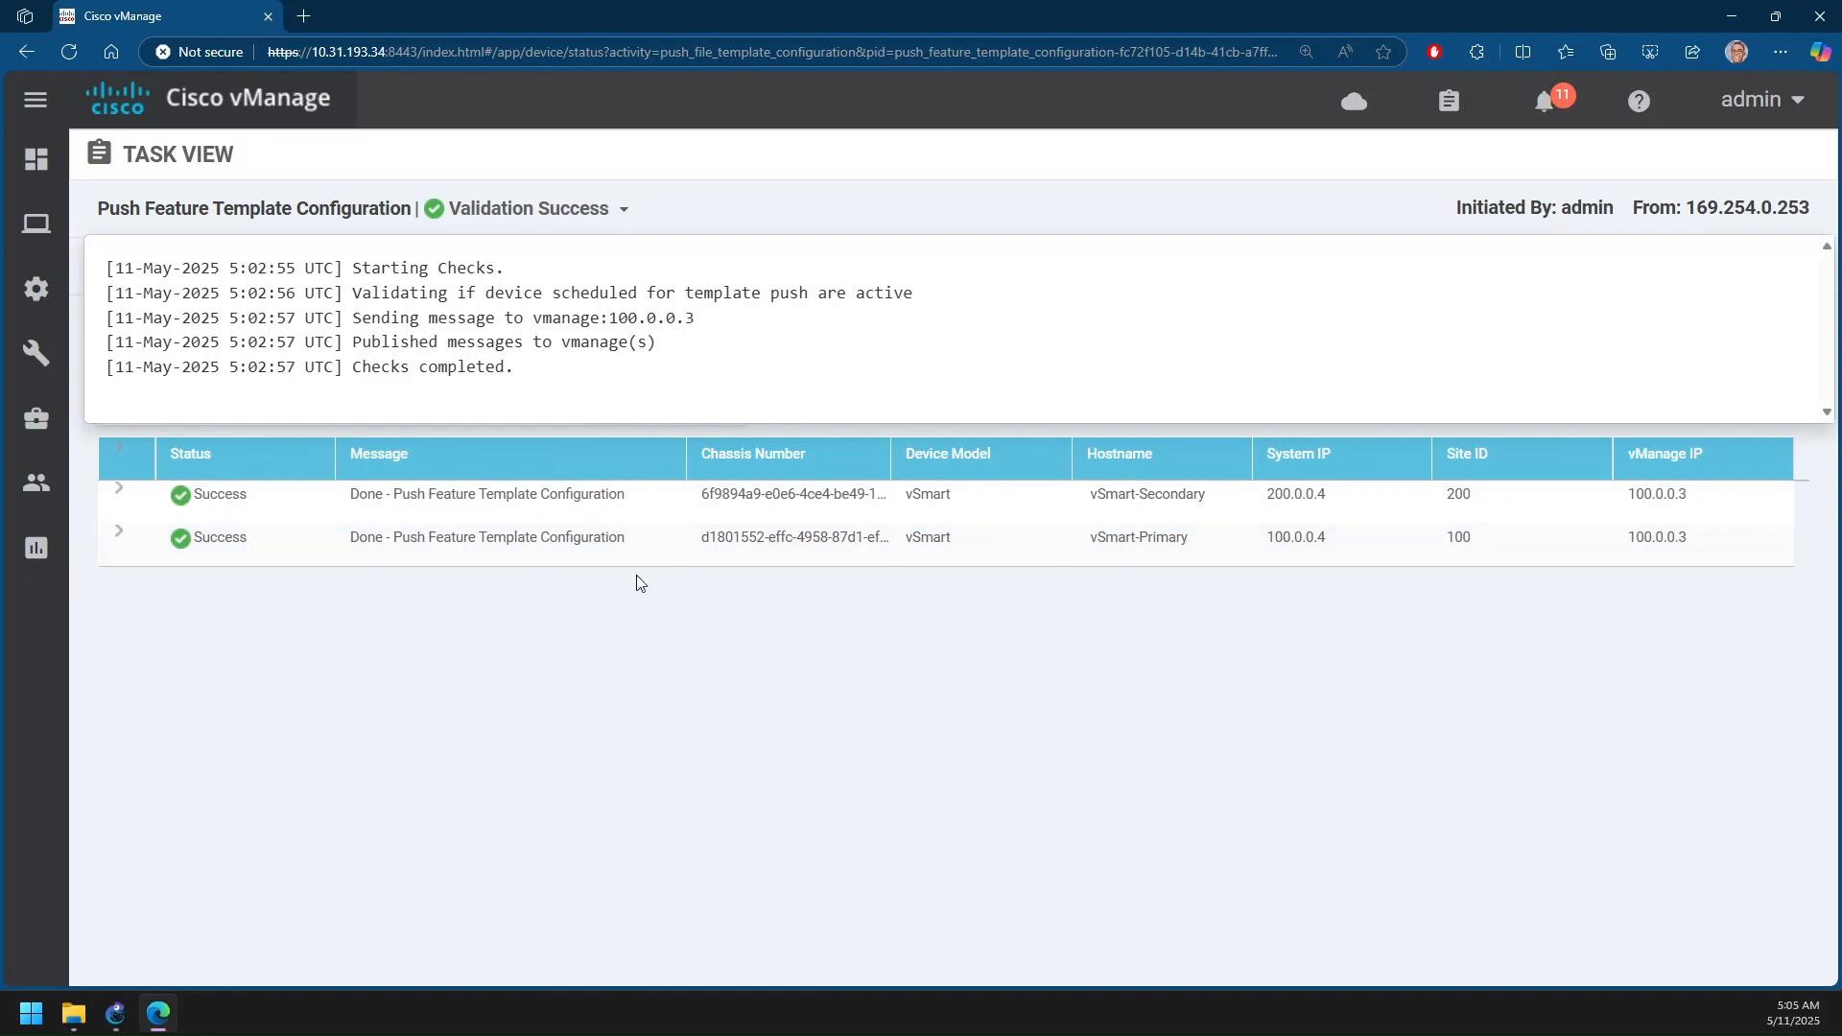
{"action": "mouse_move", "coordinate": [38, 163]}
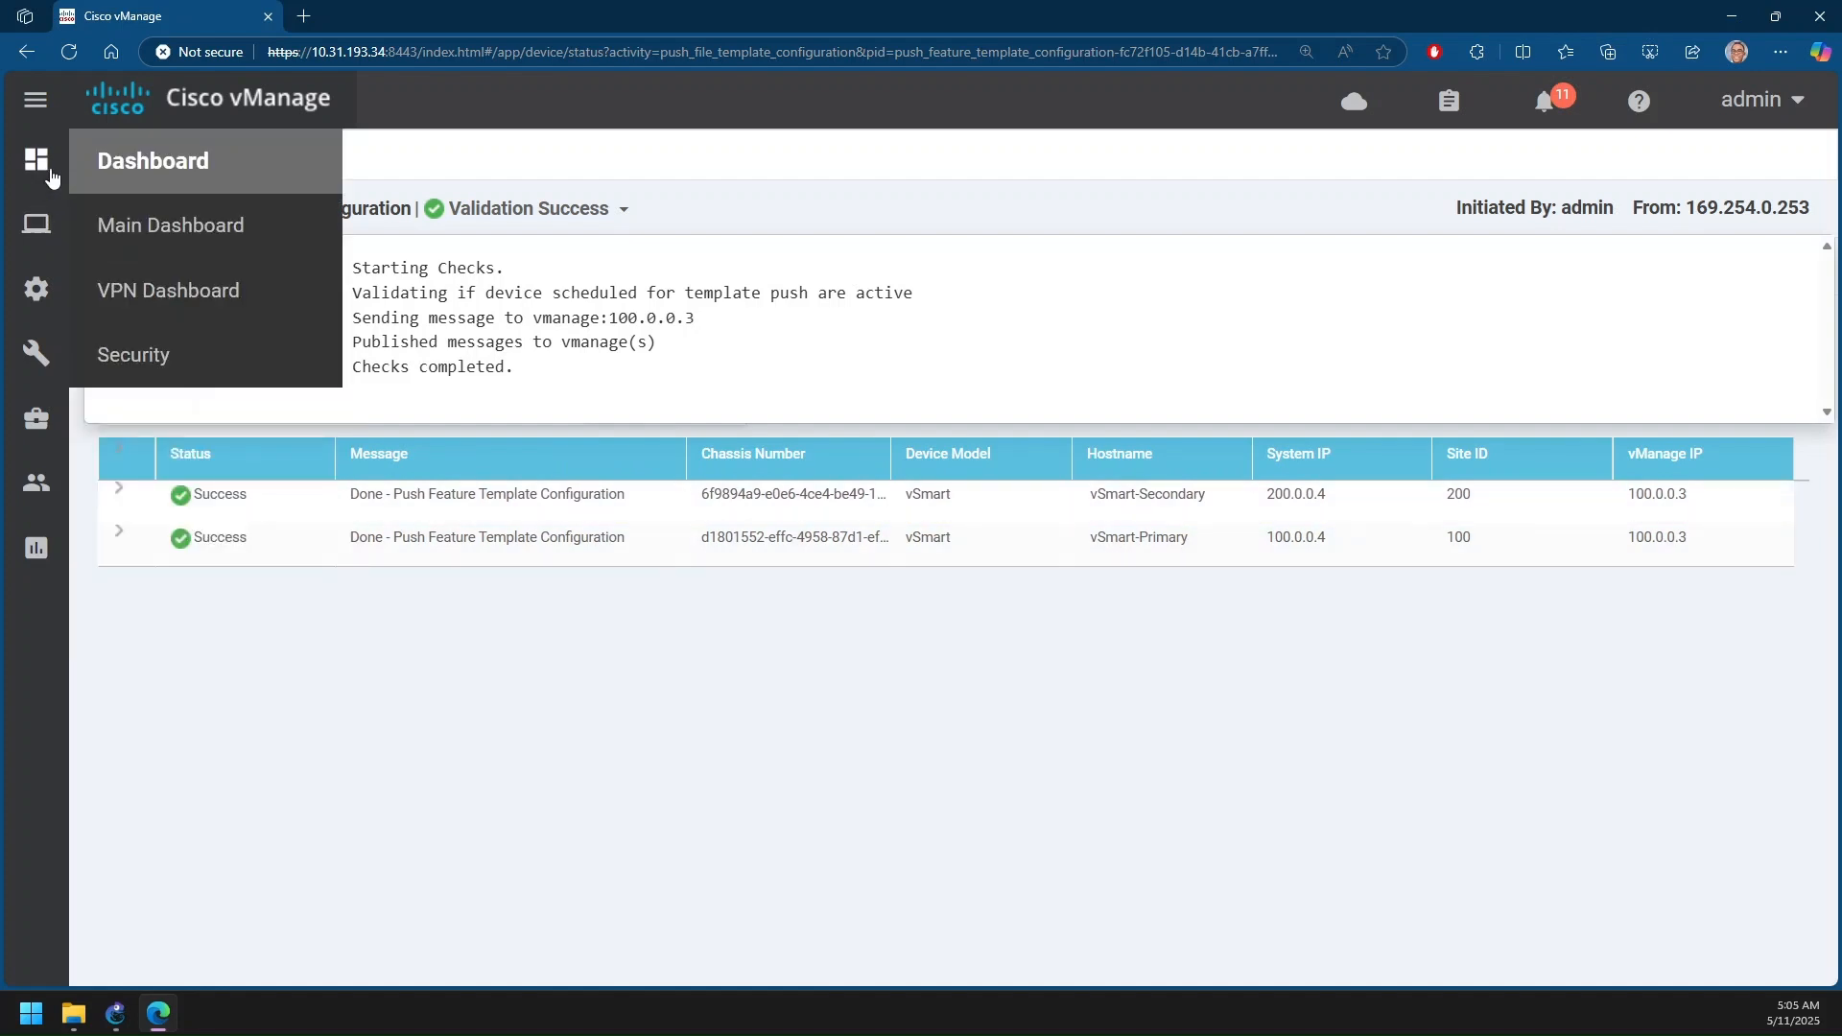
{"action": "left_click", "coordinate": [132, 229]}
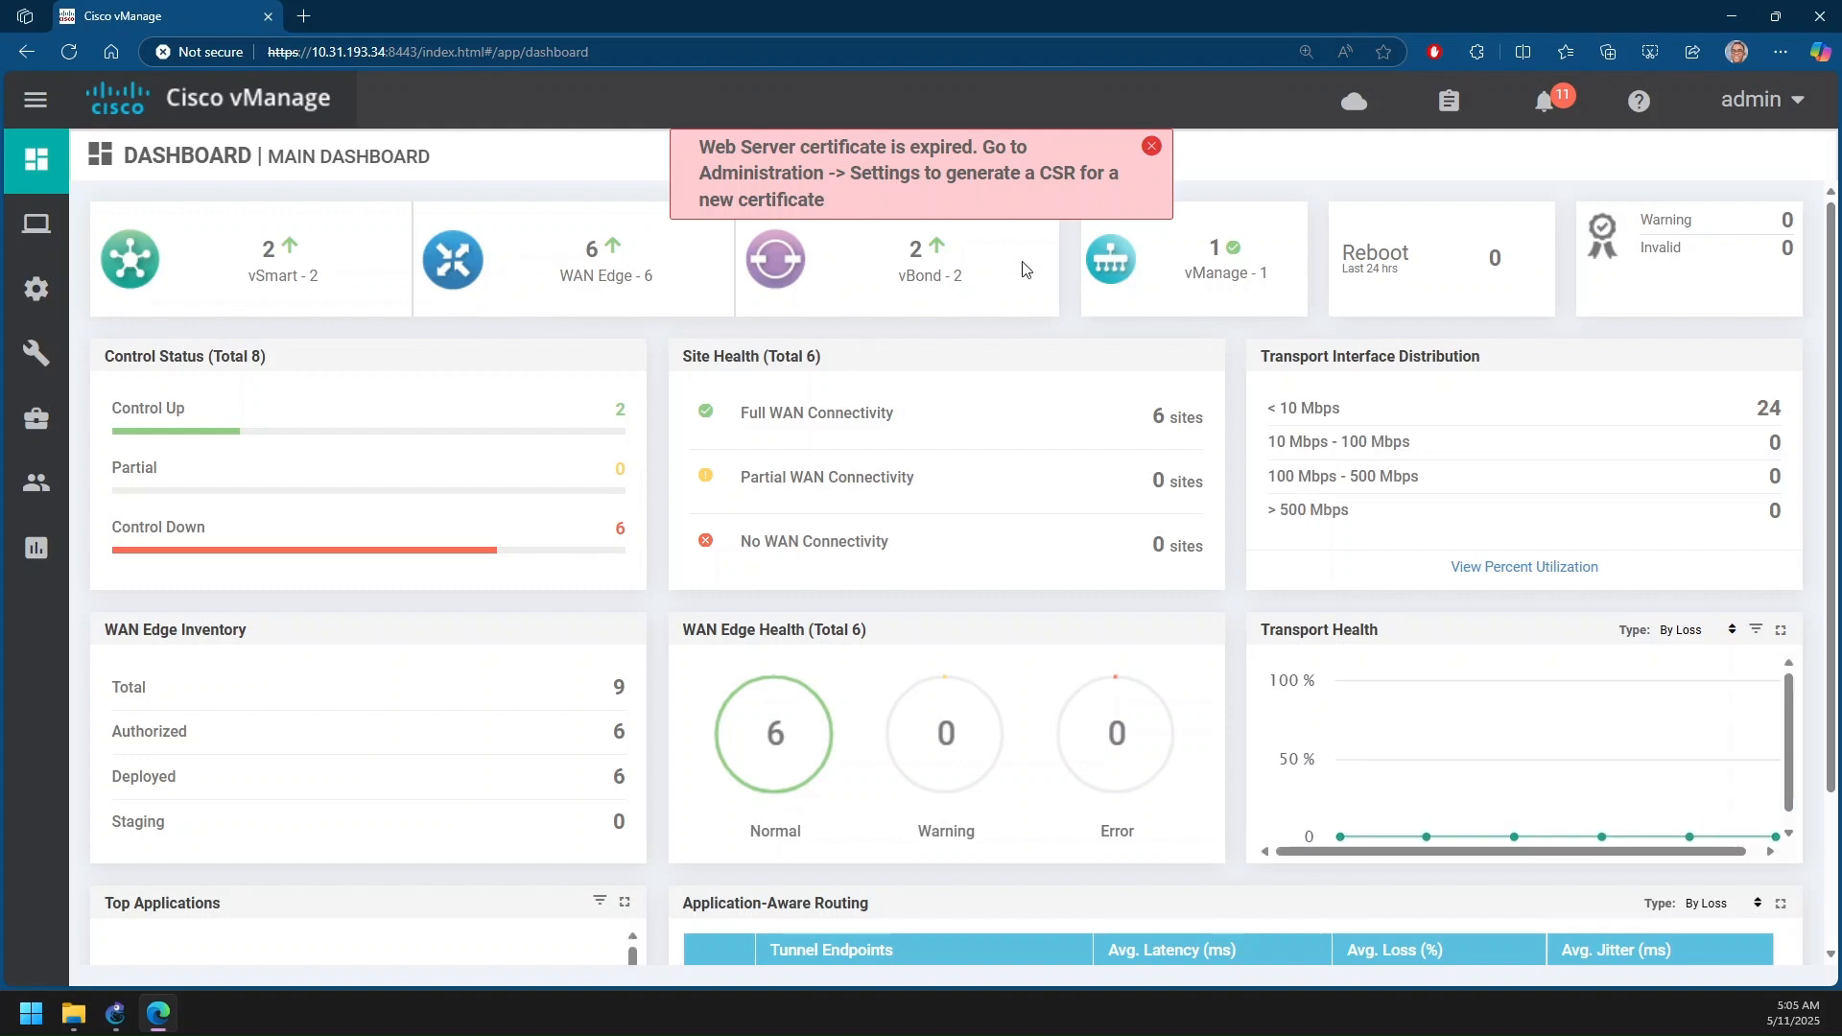
{"action": "key", "text": "ctrl+minus"}
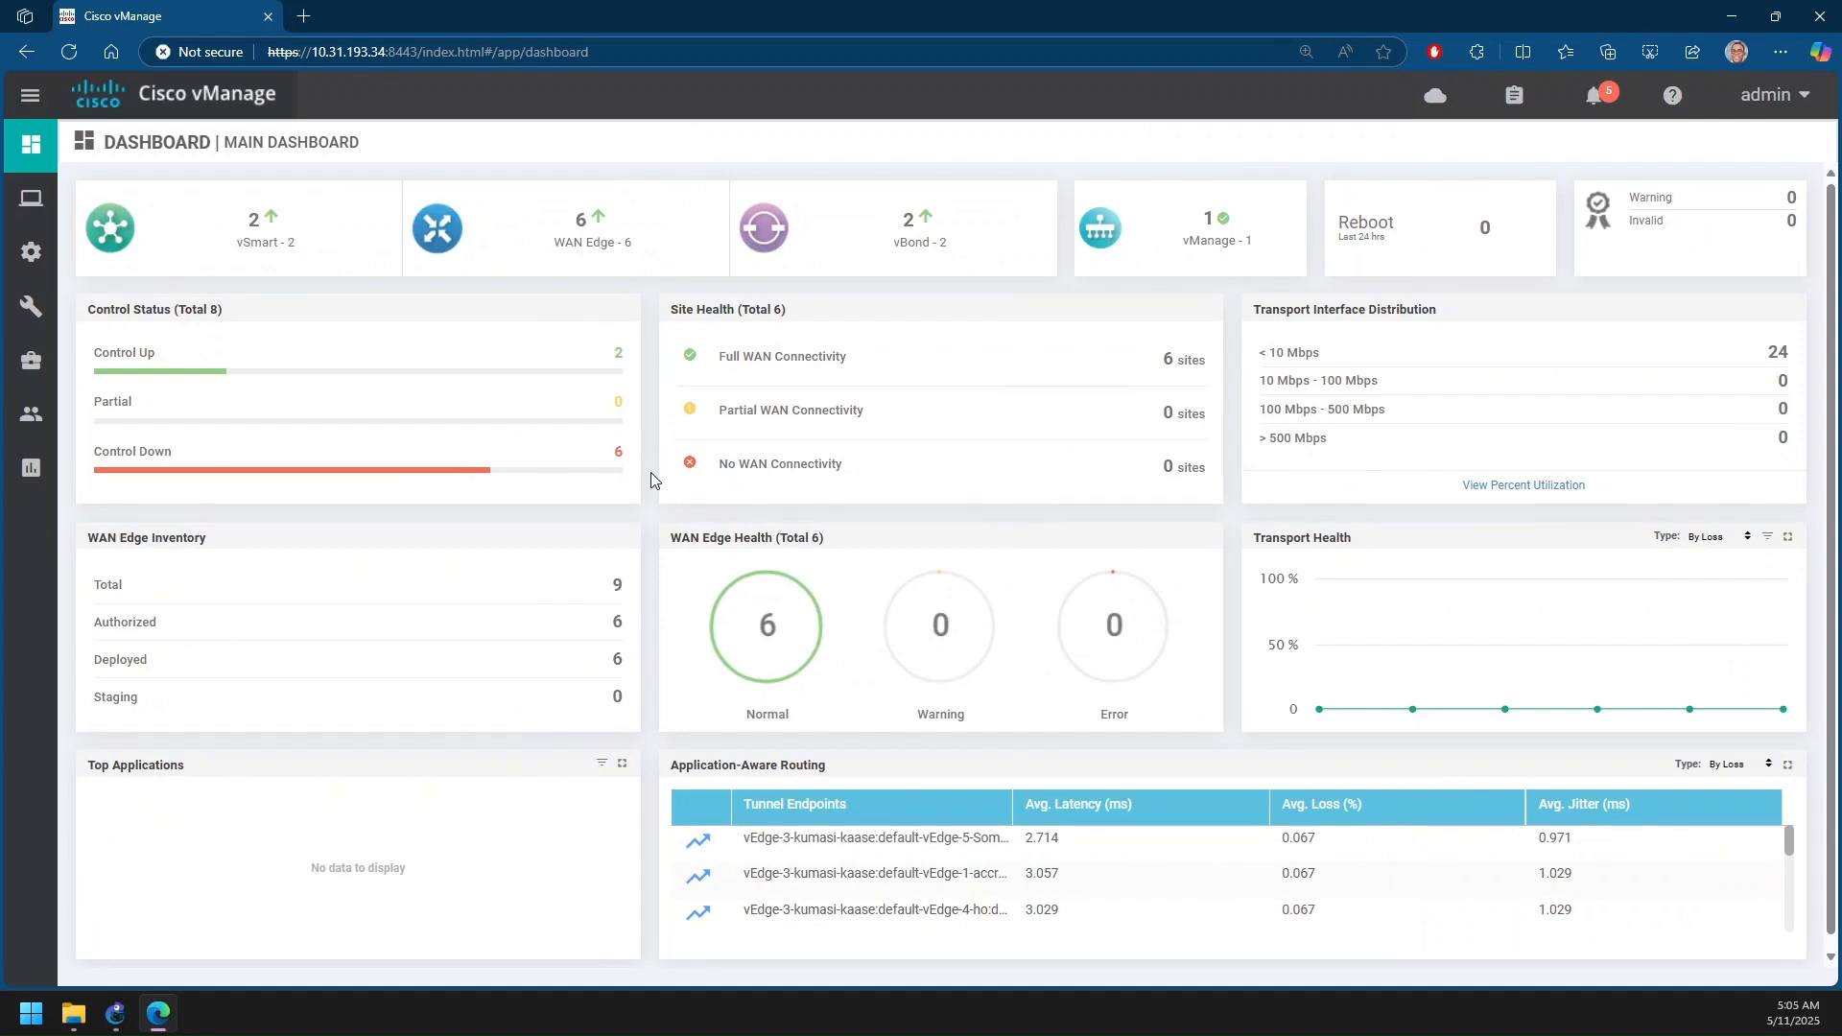
Check the mode, assigned template and device status of the vSmart controllers in the device configuration's controller list
{"action": "mouse_move", "coordinate": [30, 252]}
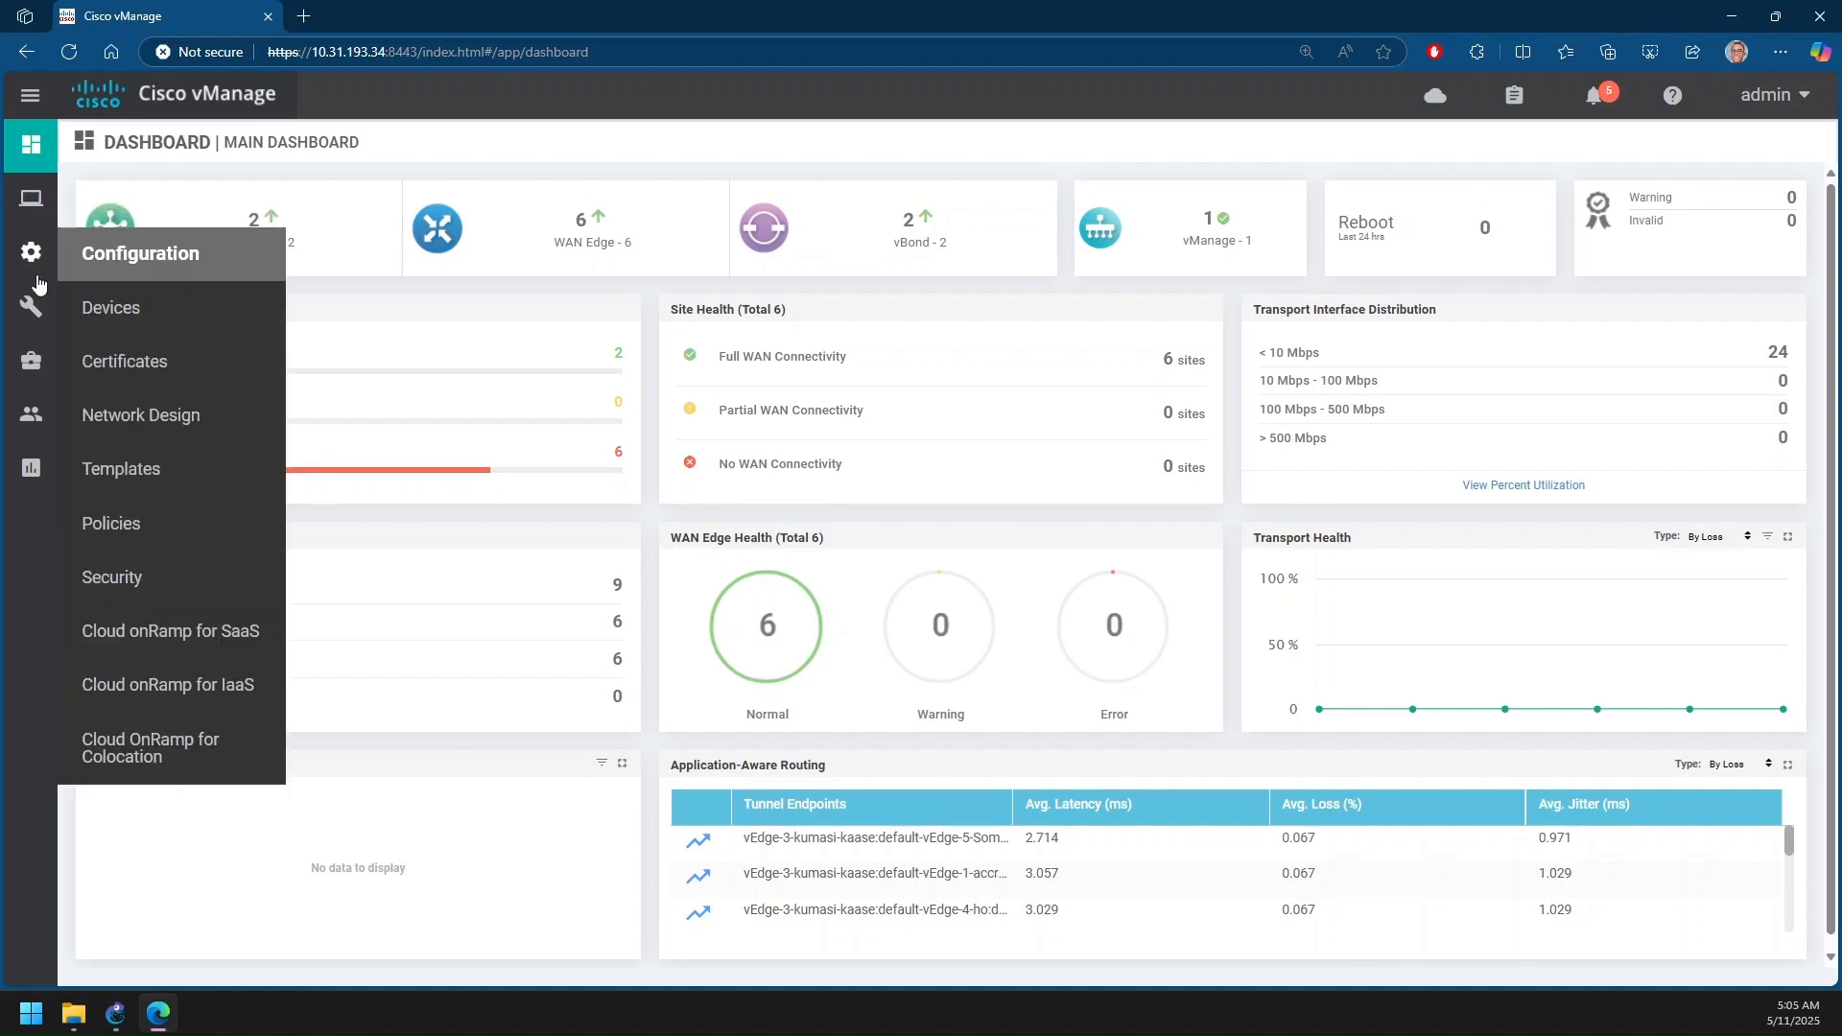
{"action": "left_click", "coordinate": [122, 316]}
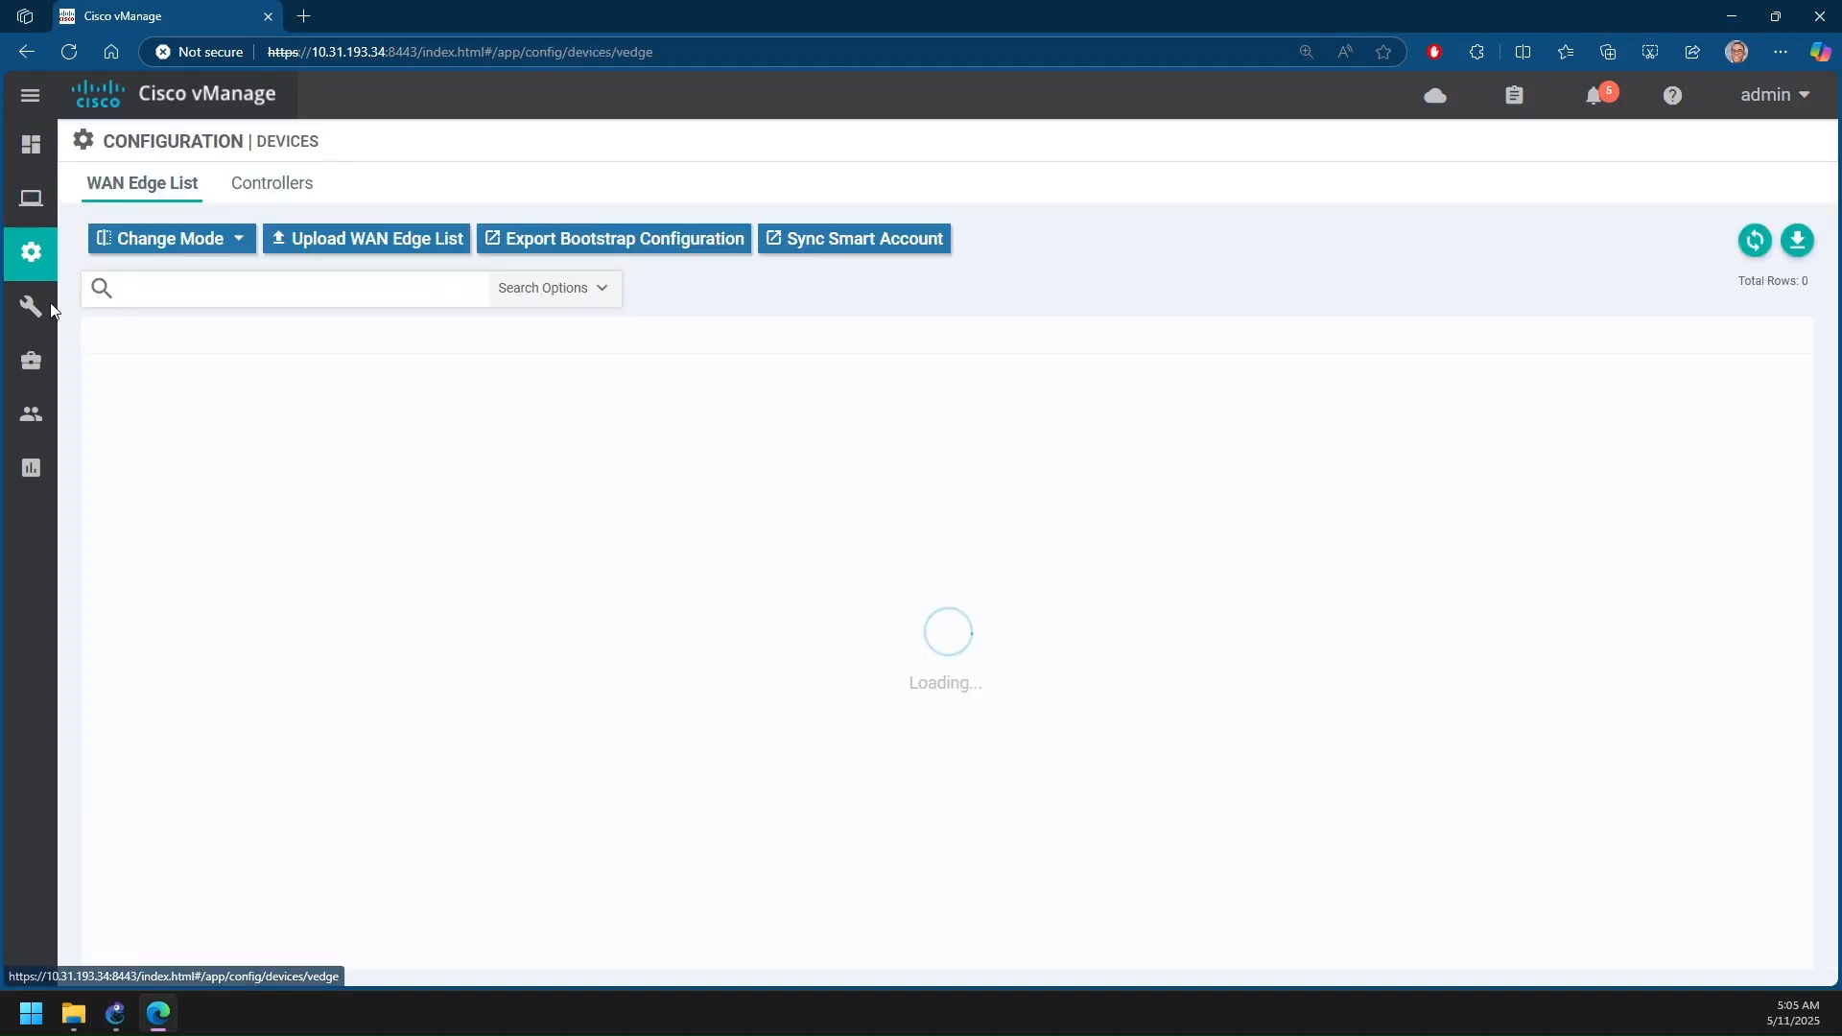
{"action": "mouse_move", "coordinate": [42, 305]}
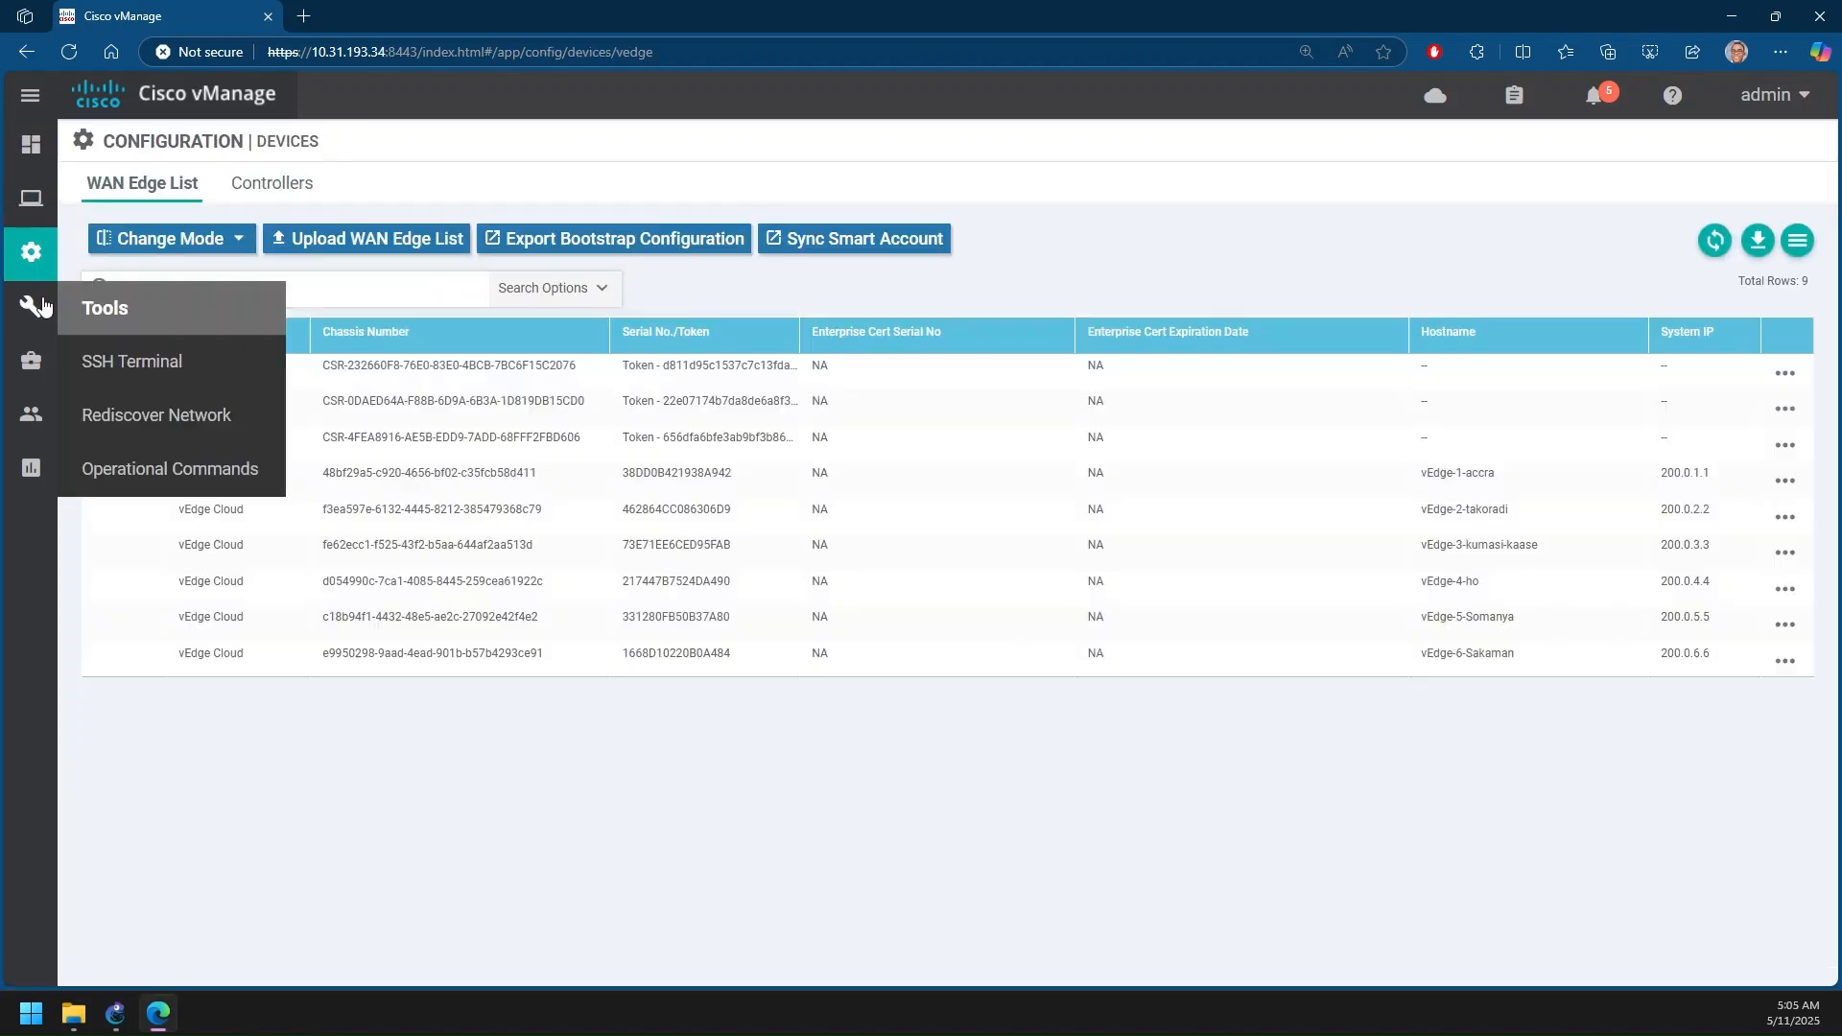
{"action": "left_click", "coordinate": [301, 192]}
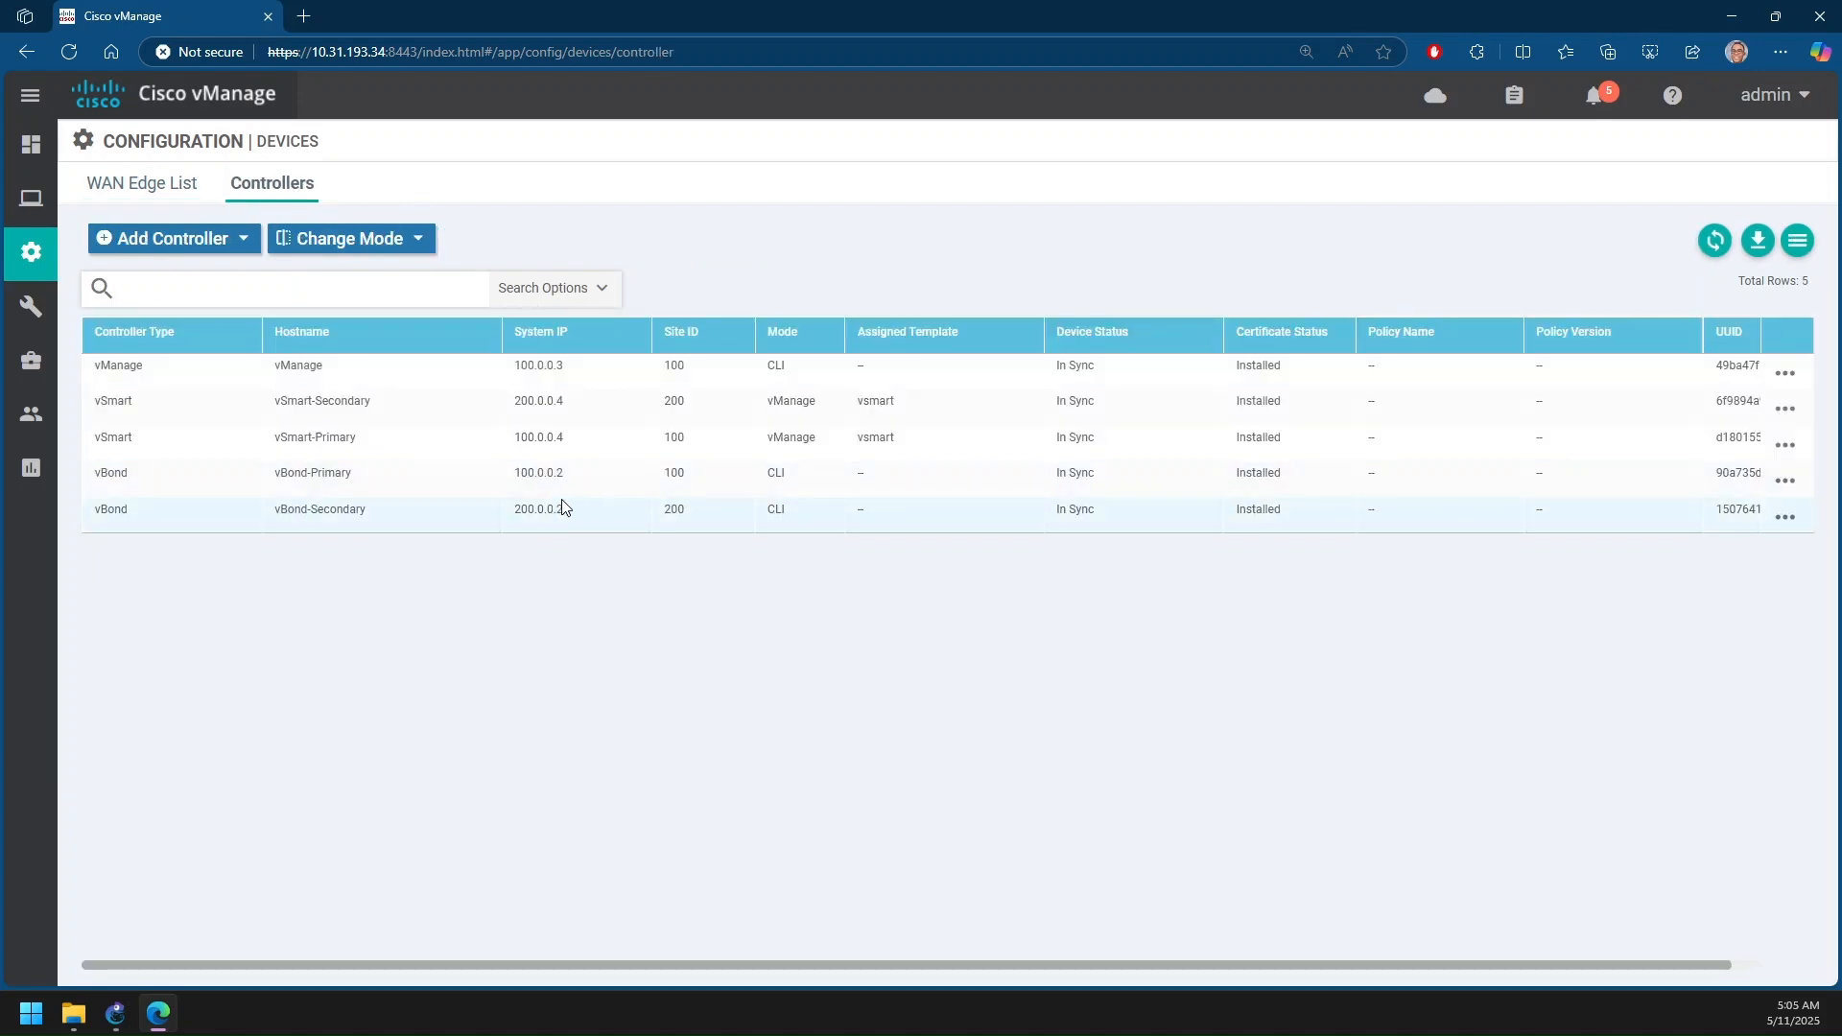
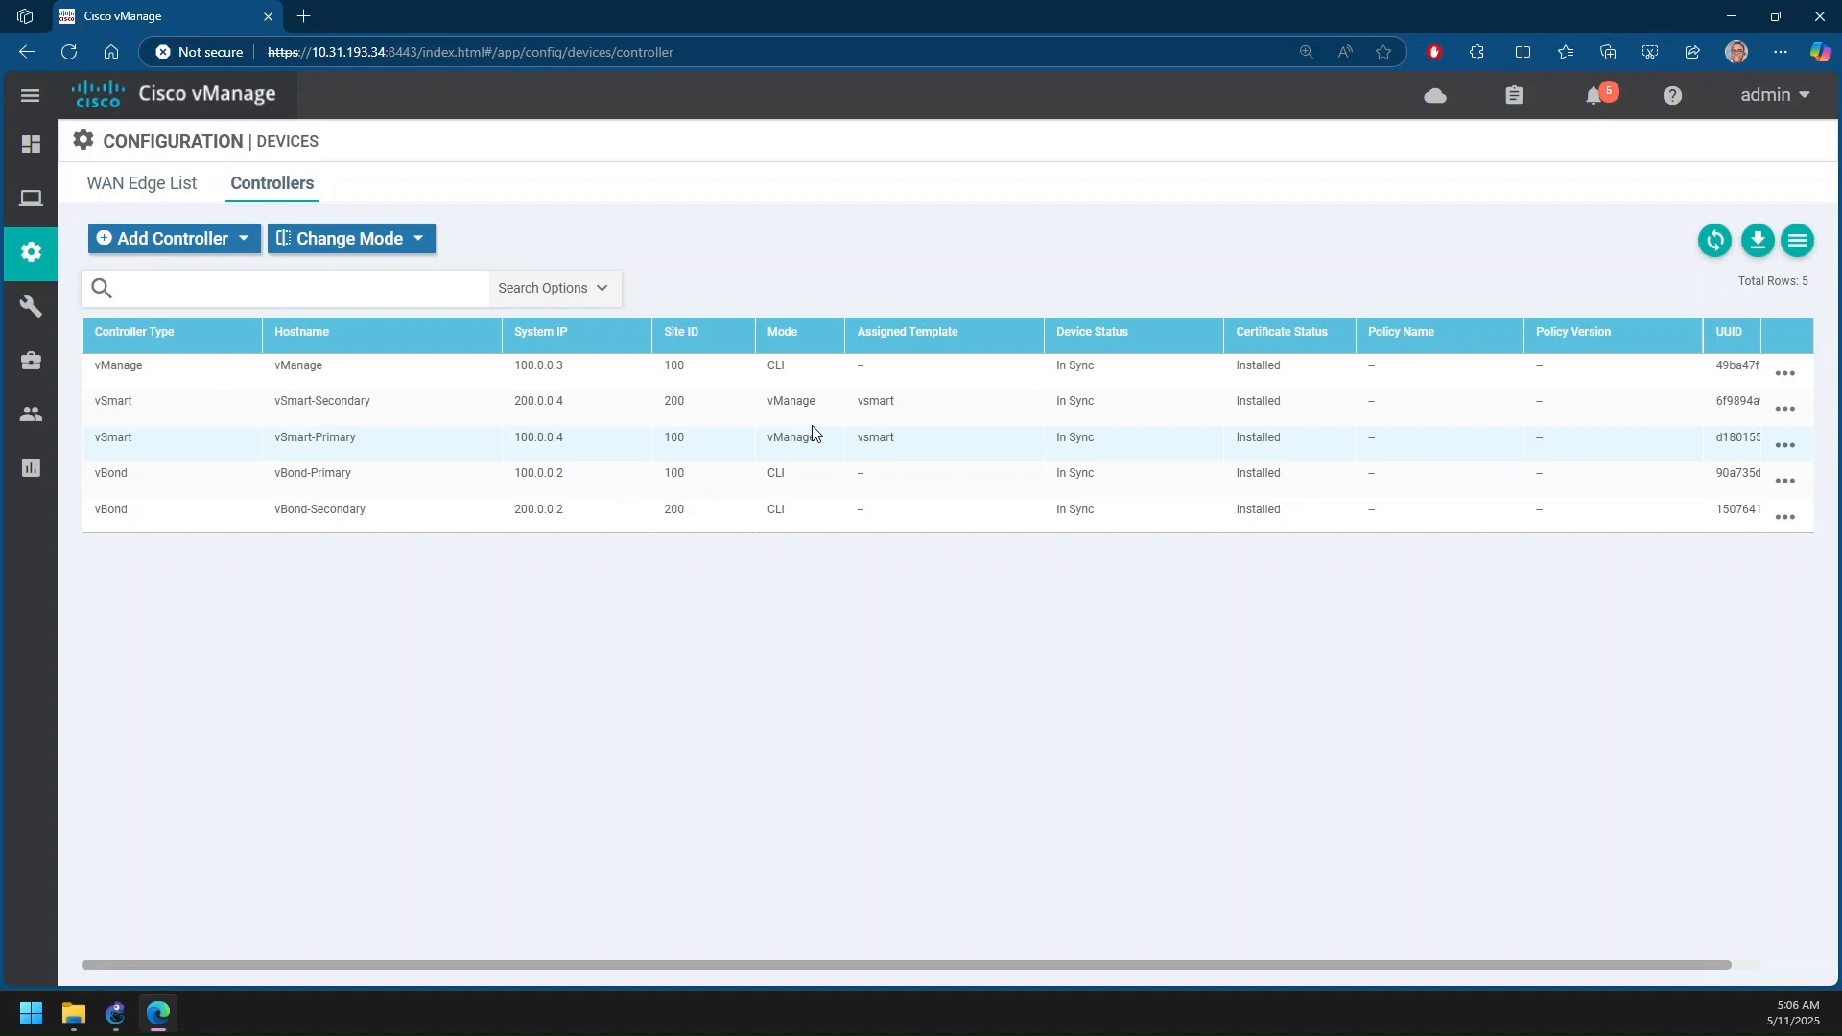
Return to the main dashboard to recheck the control status, and dismiss the web server certificate warning
{"action": "mouse_move", "coordinate": [37, 144]}
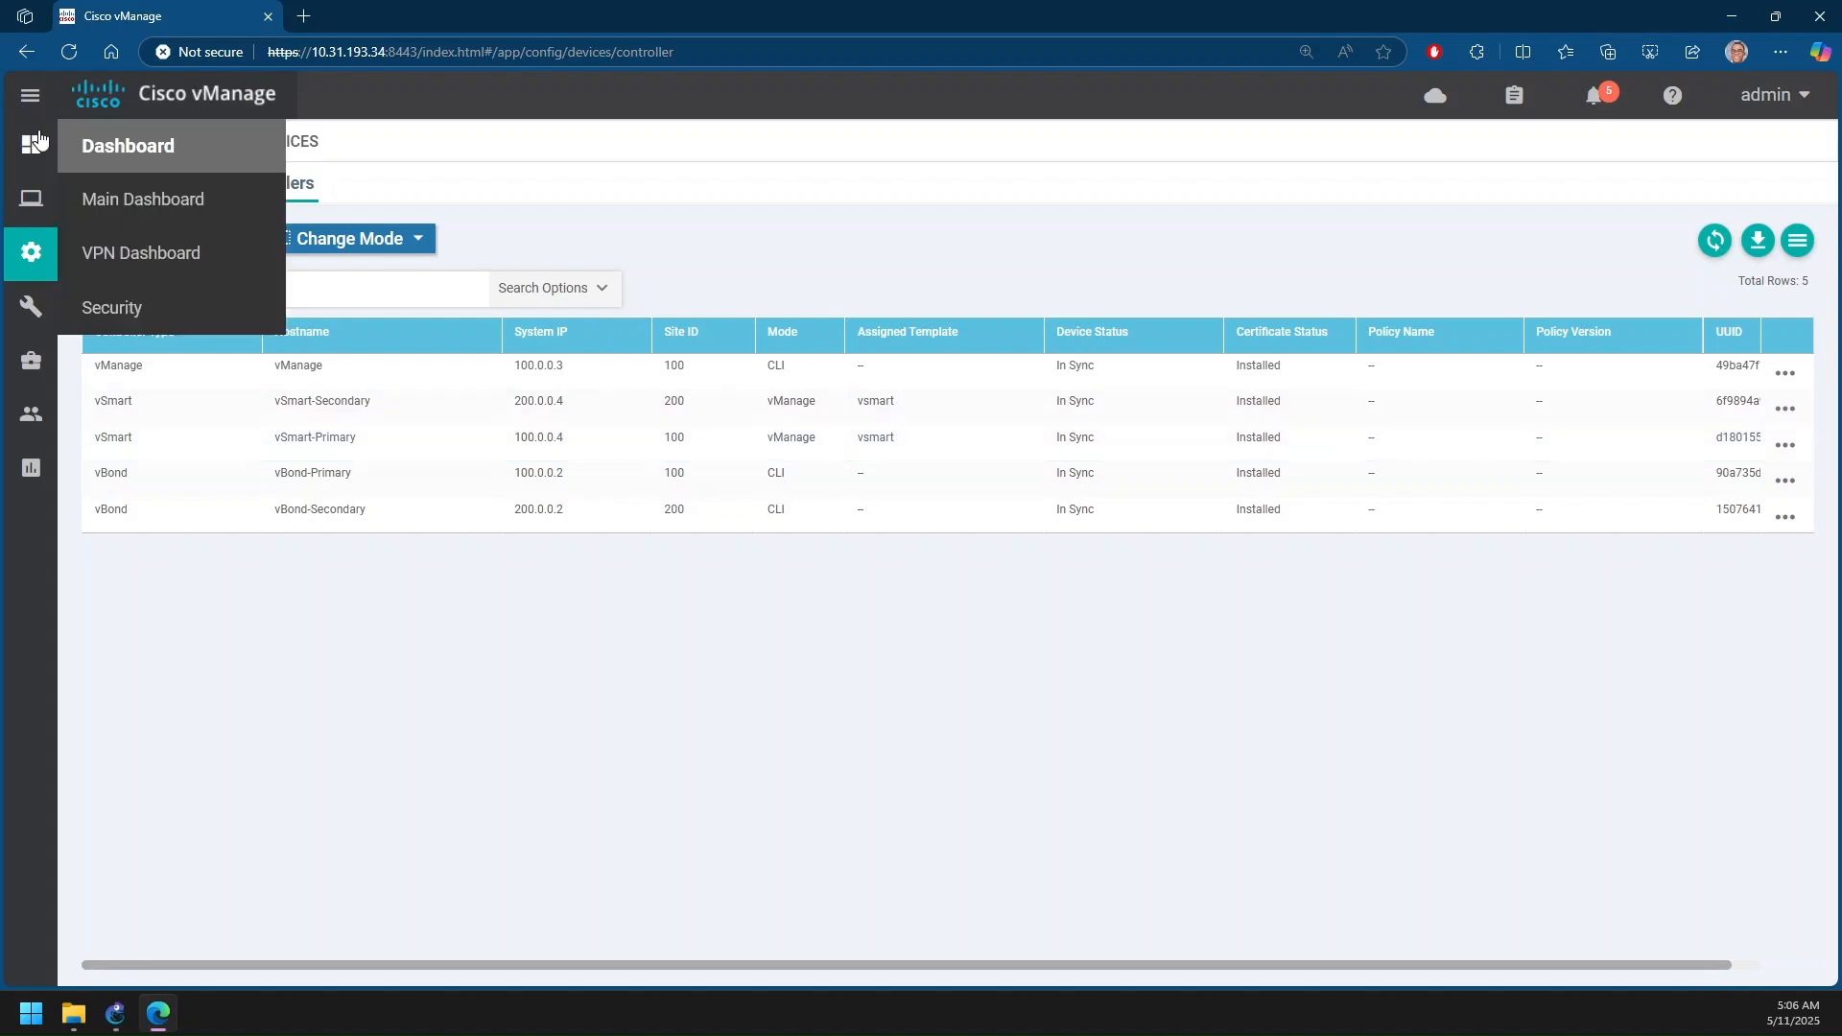
{"action": "left_click", "coordinate": [115, 198]}
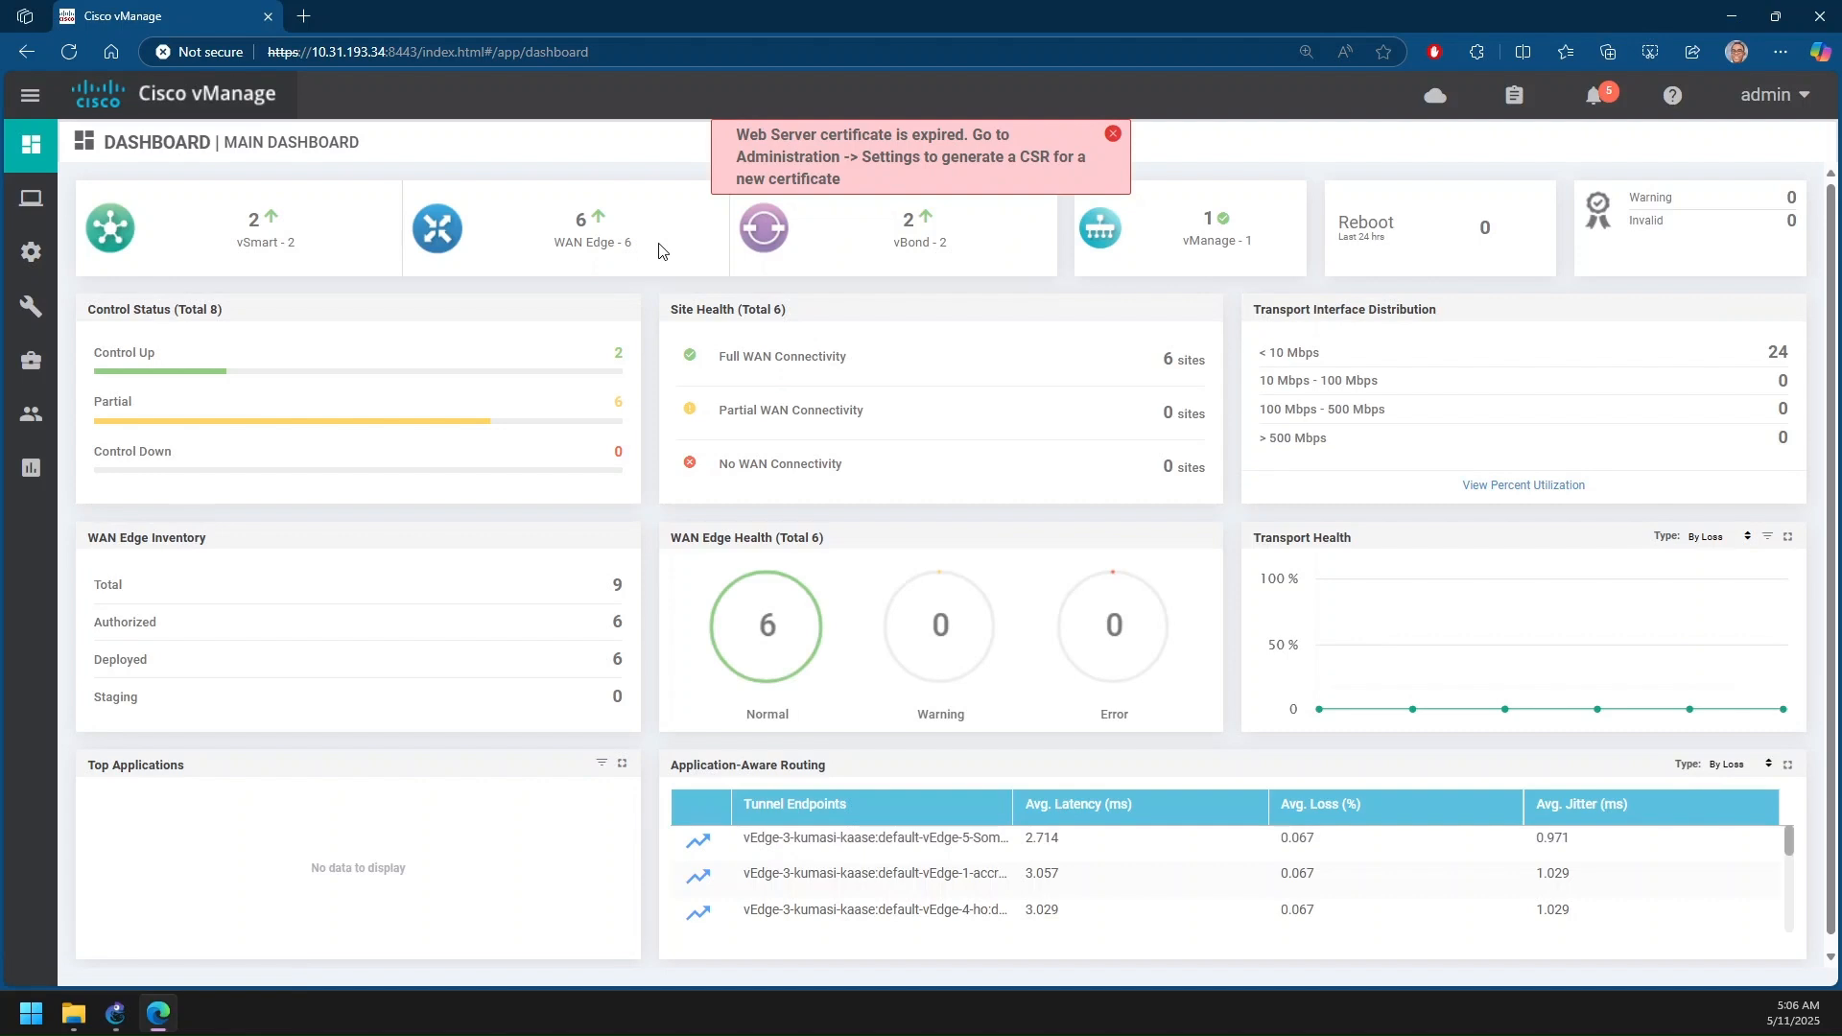
{"action": "left_click", "coordinate": [1113, 133]}
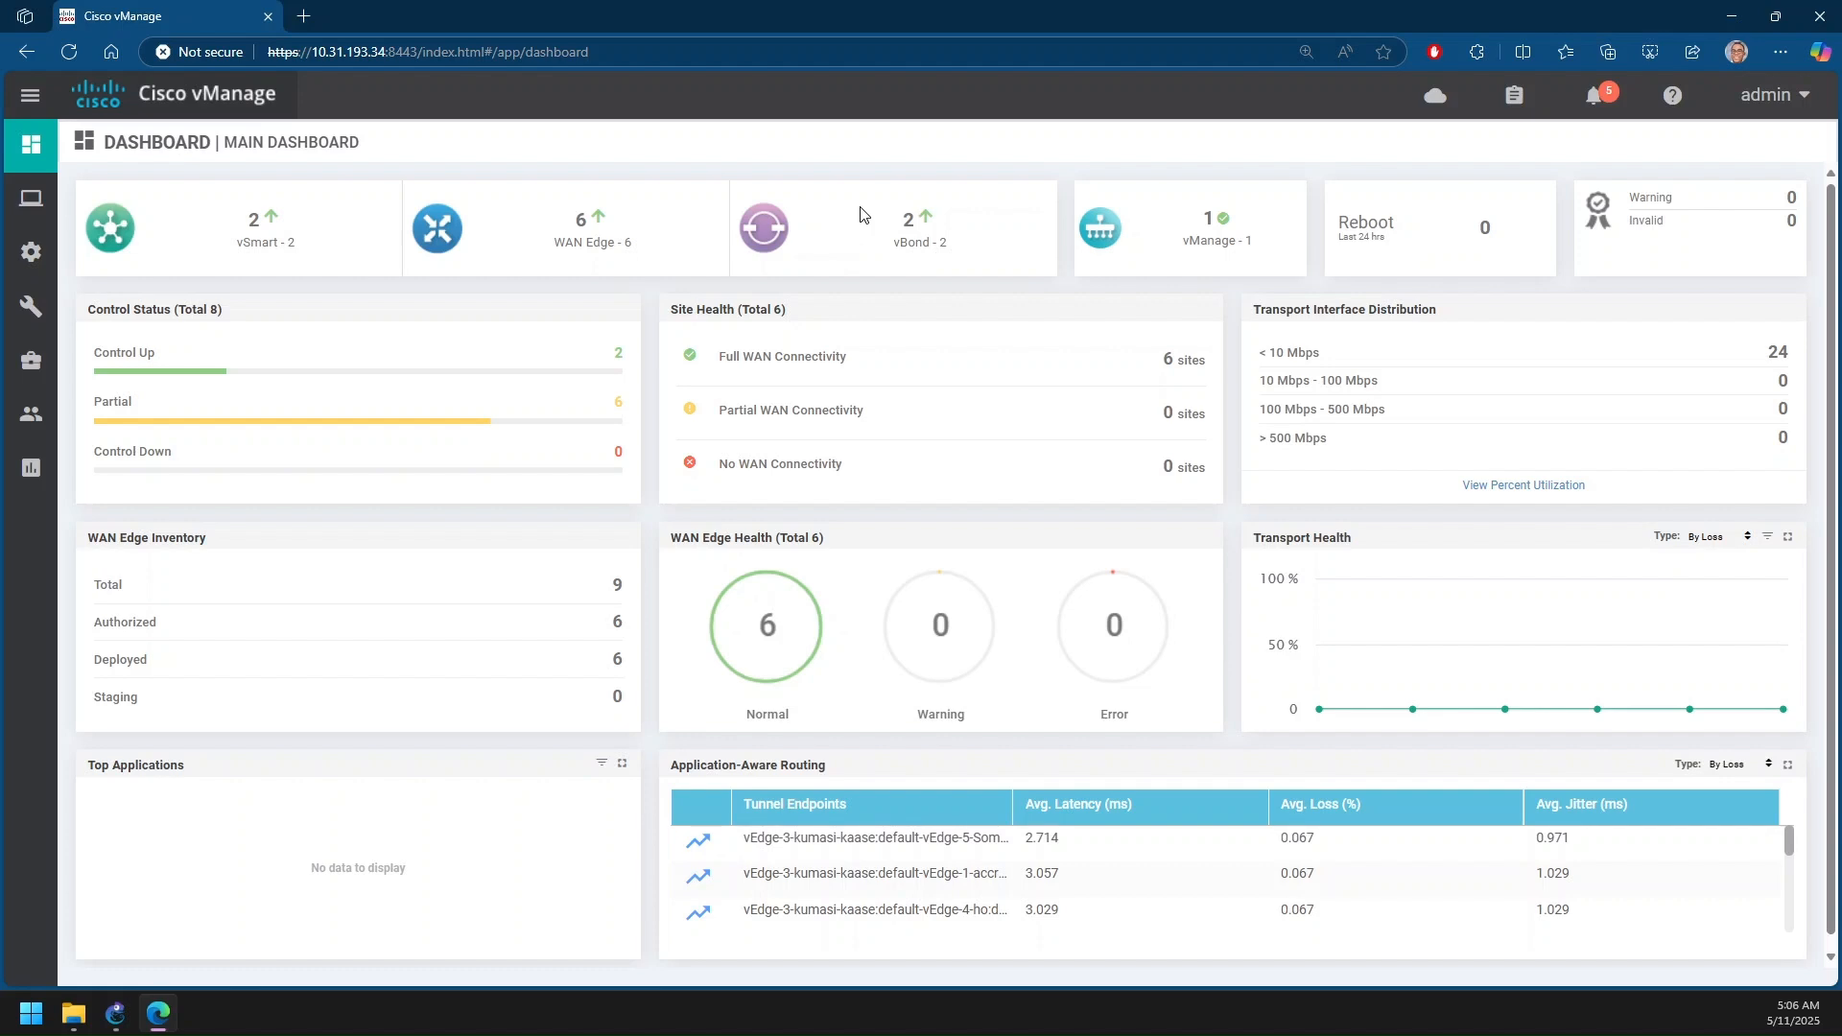
Switch to the GNS3 network topology
{"action": "left_click", "coordinate": [115, 1013]}
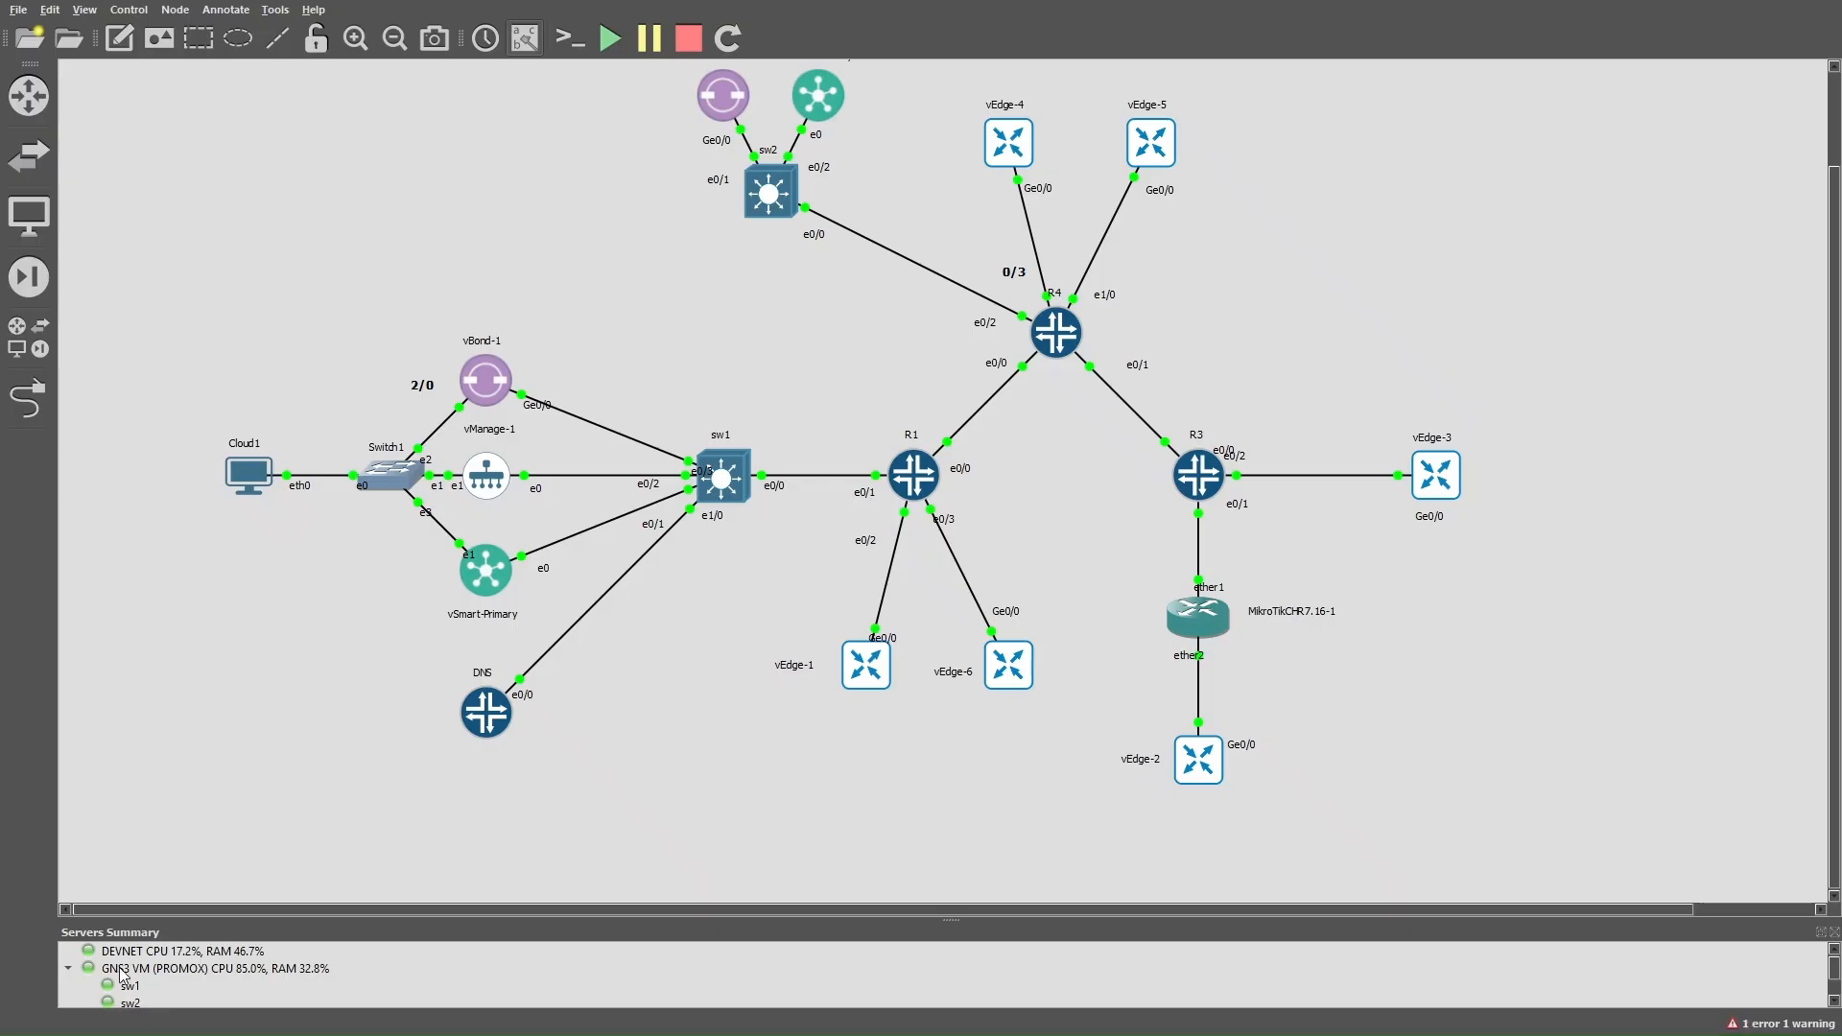